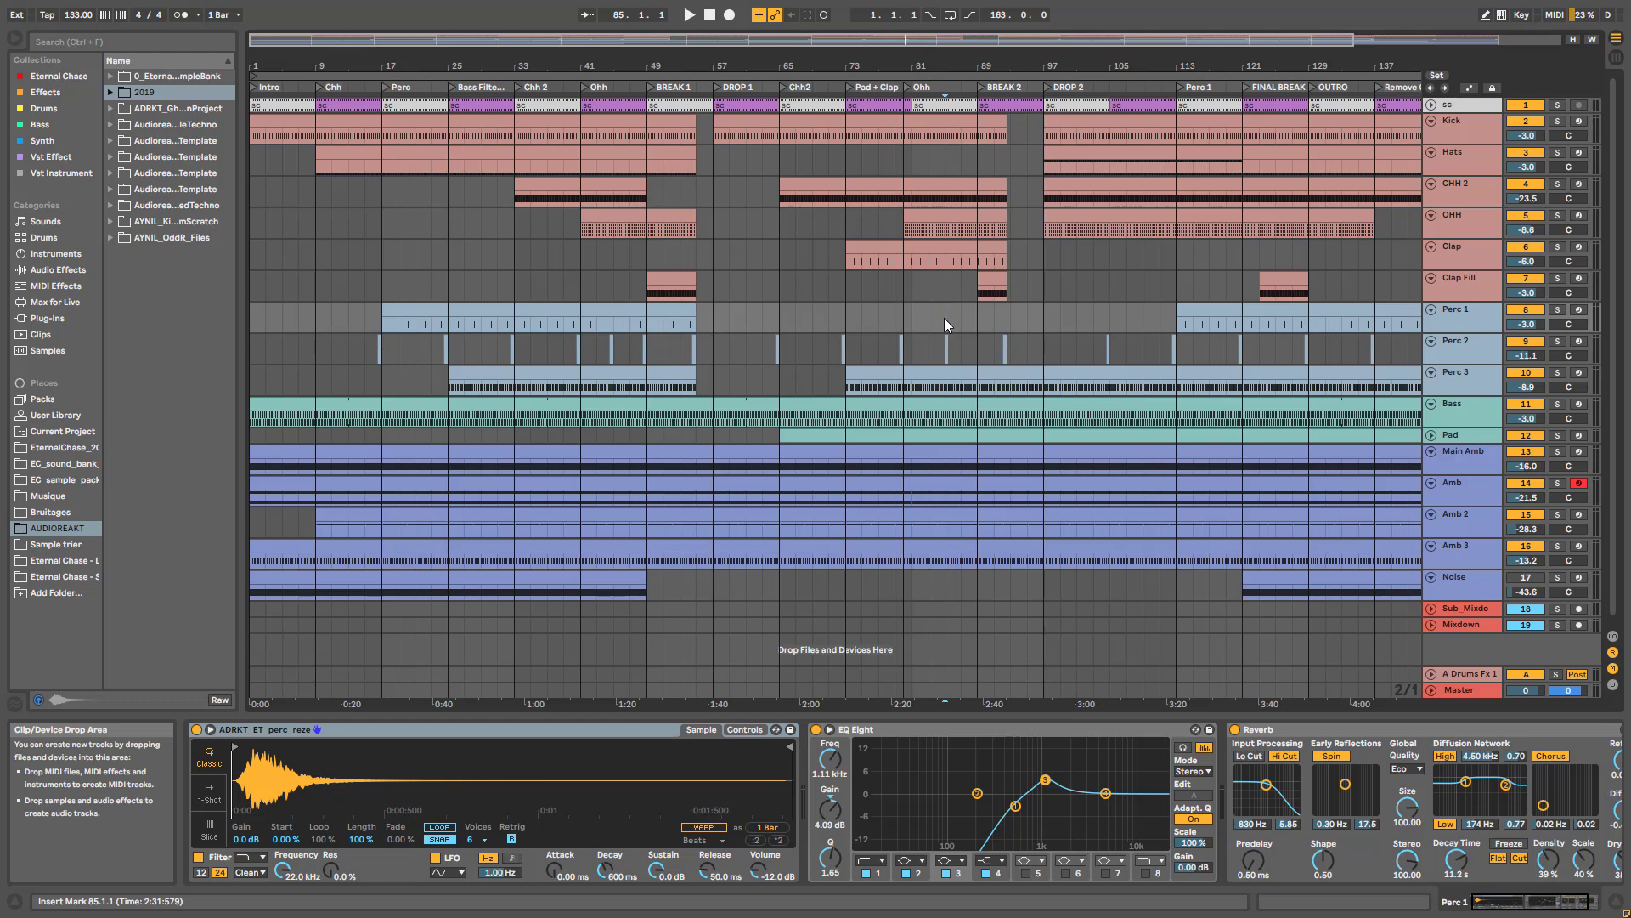
- Solo the Kick track and play its first clip from the start of the arrangement
key(space)
click(1472, 131)
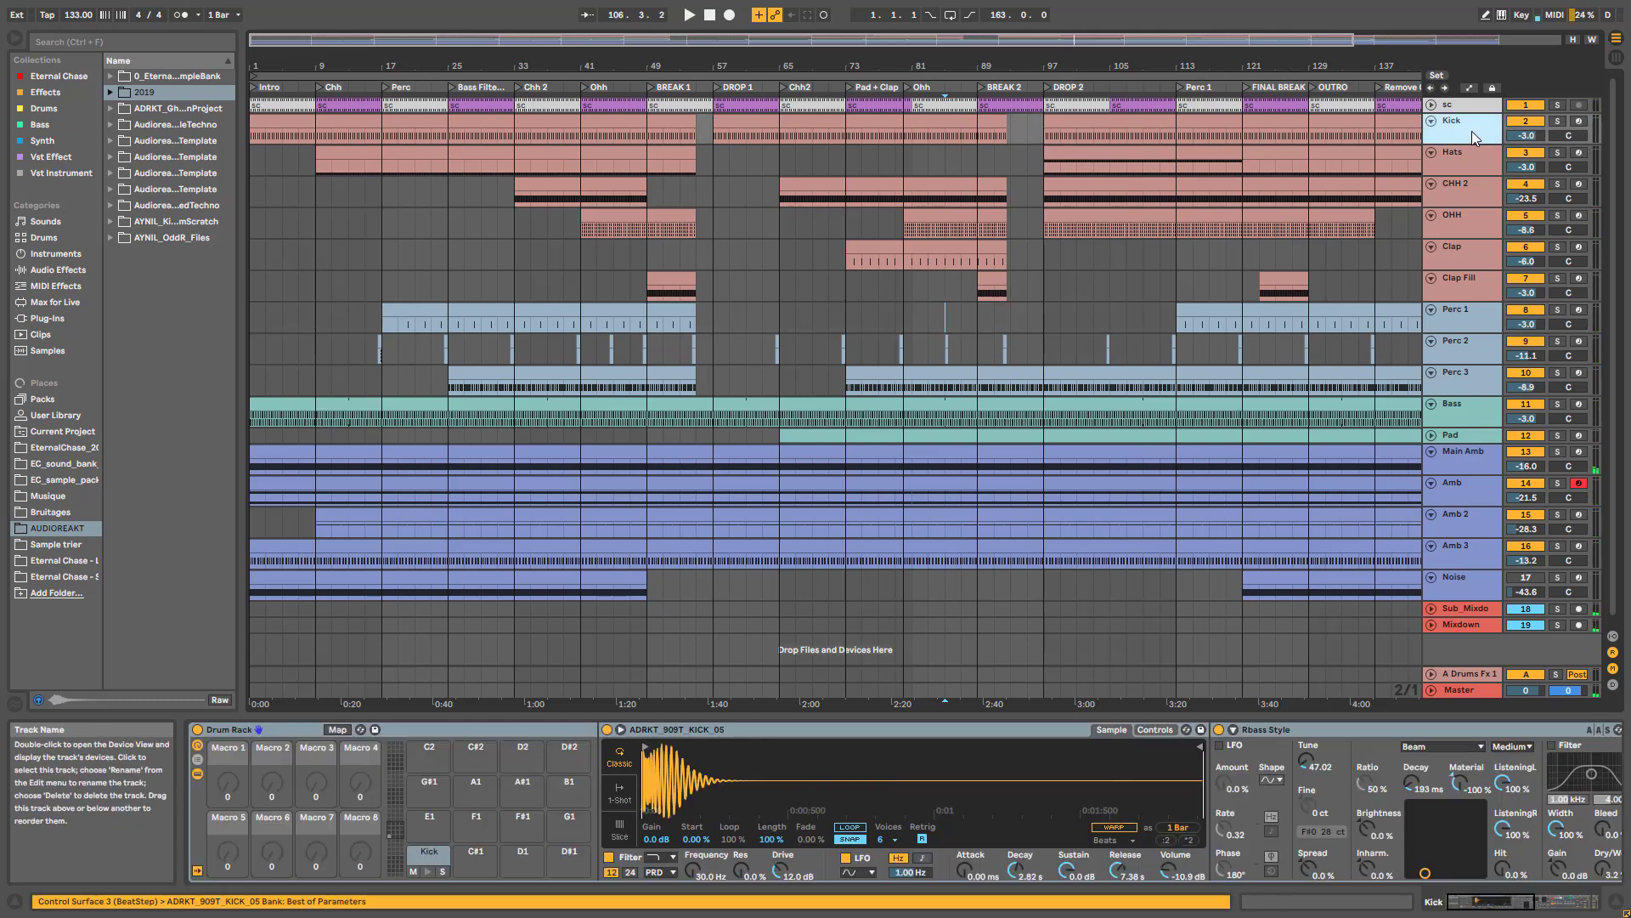
click(1558, 121)
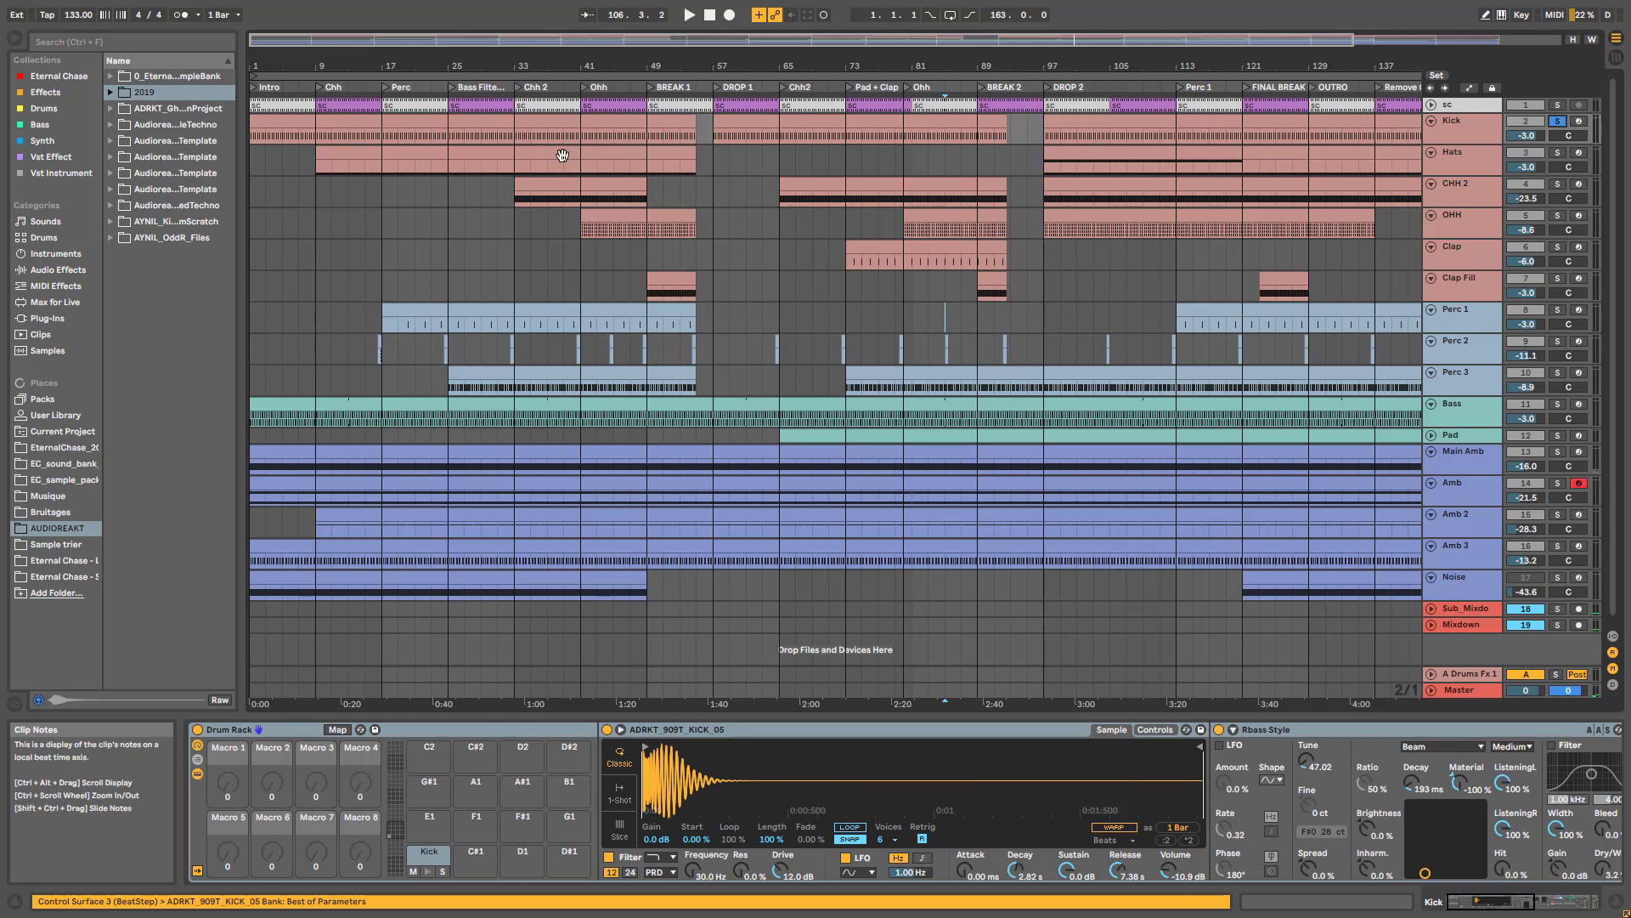
click(442, 131)
key(space)
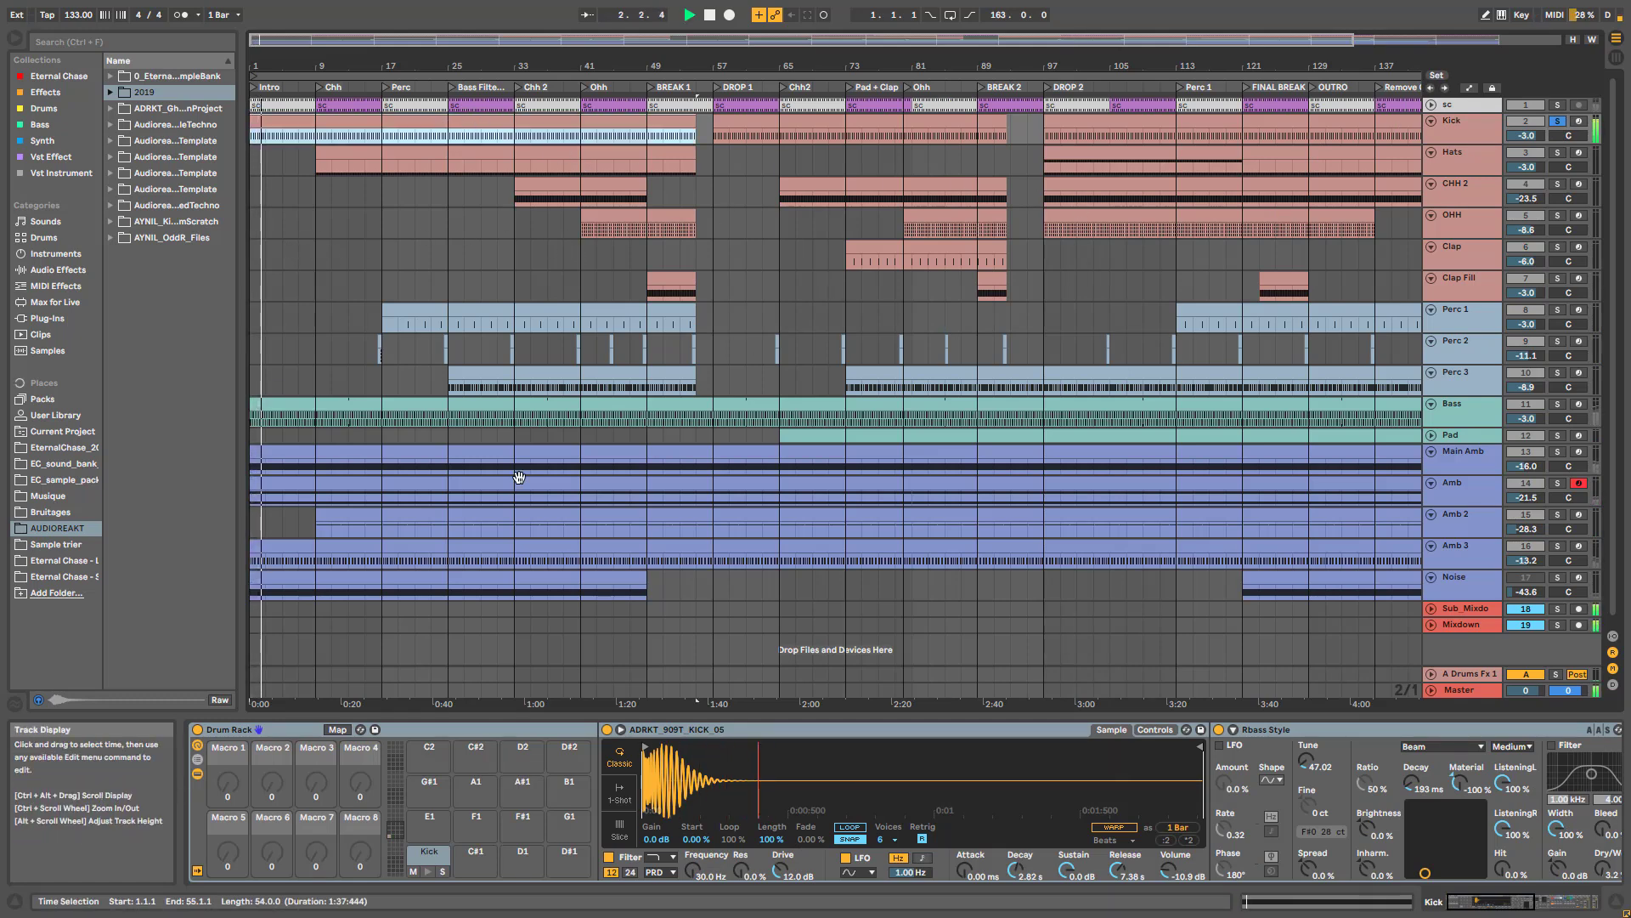
key(space)
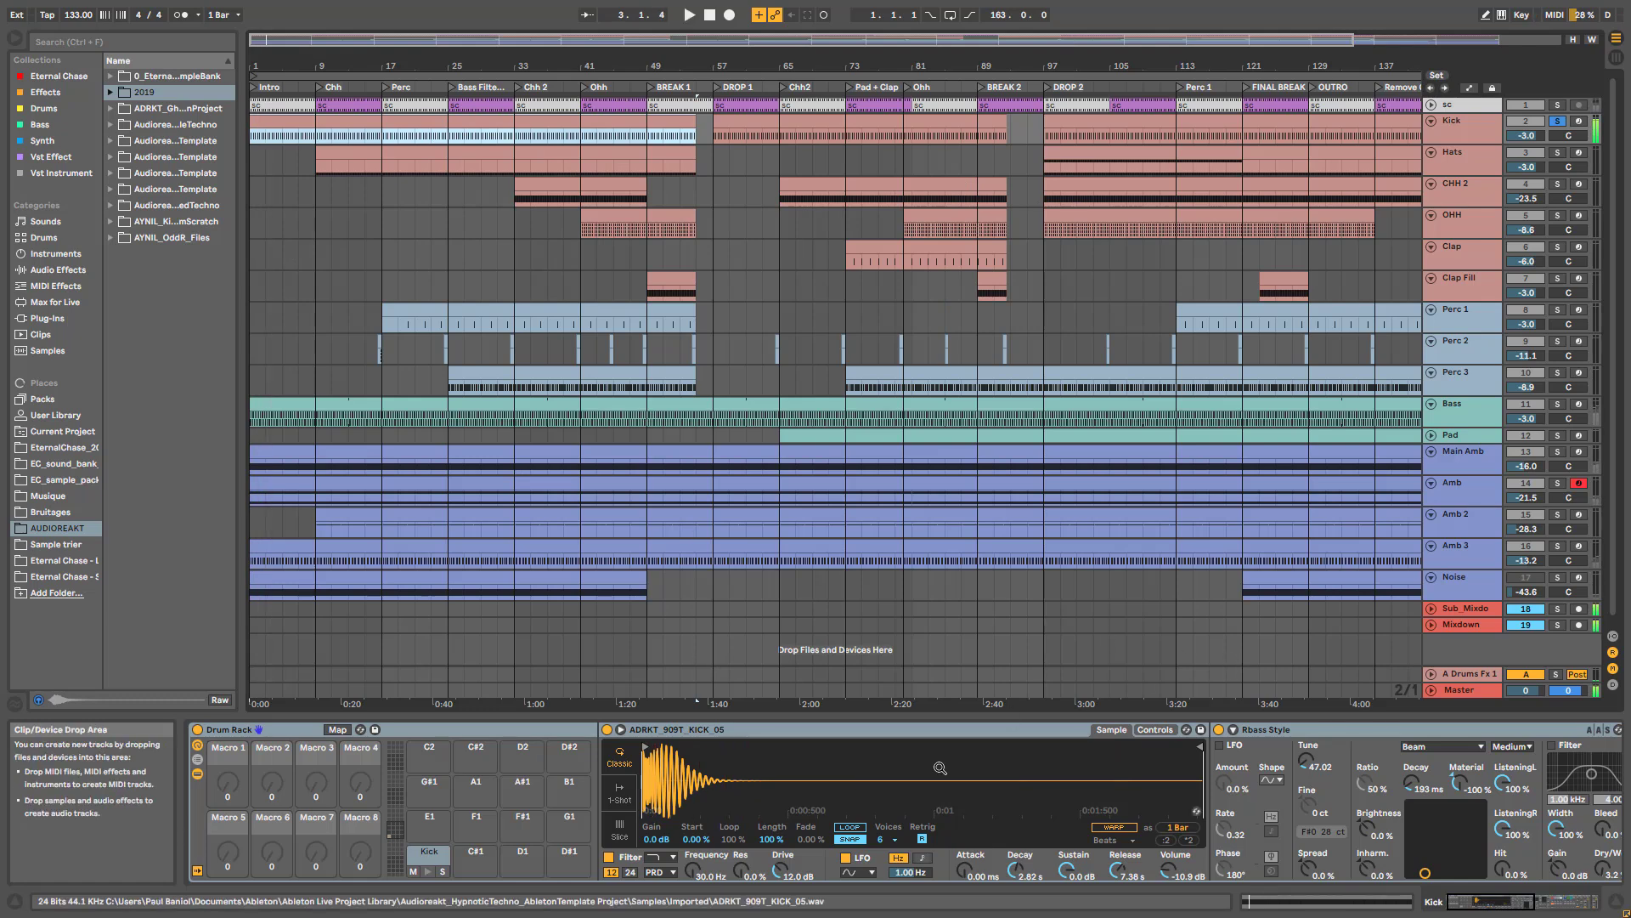
- Look up the ADRKT_909T_KICK_05 sample in the hot-swap browser and exit hot-swap mode
click(845, 731)
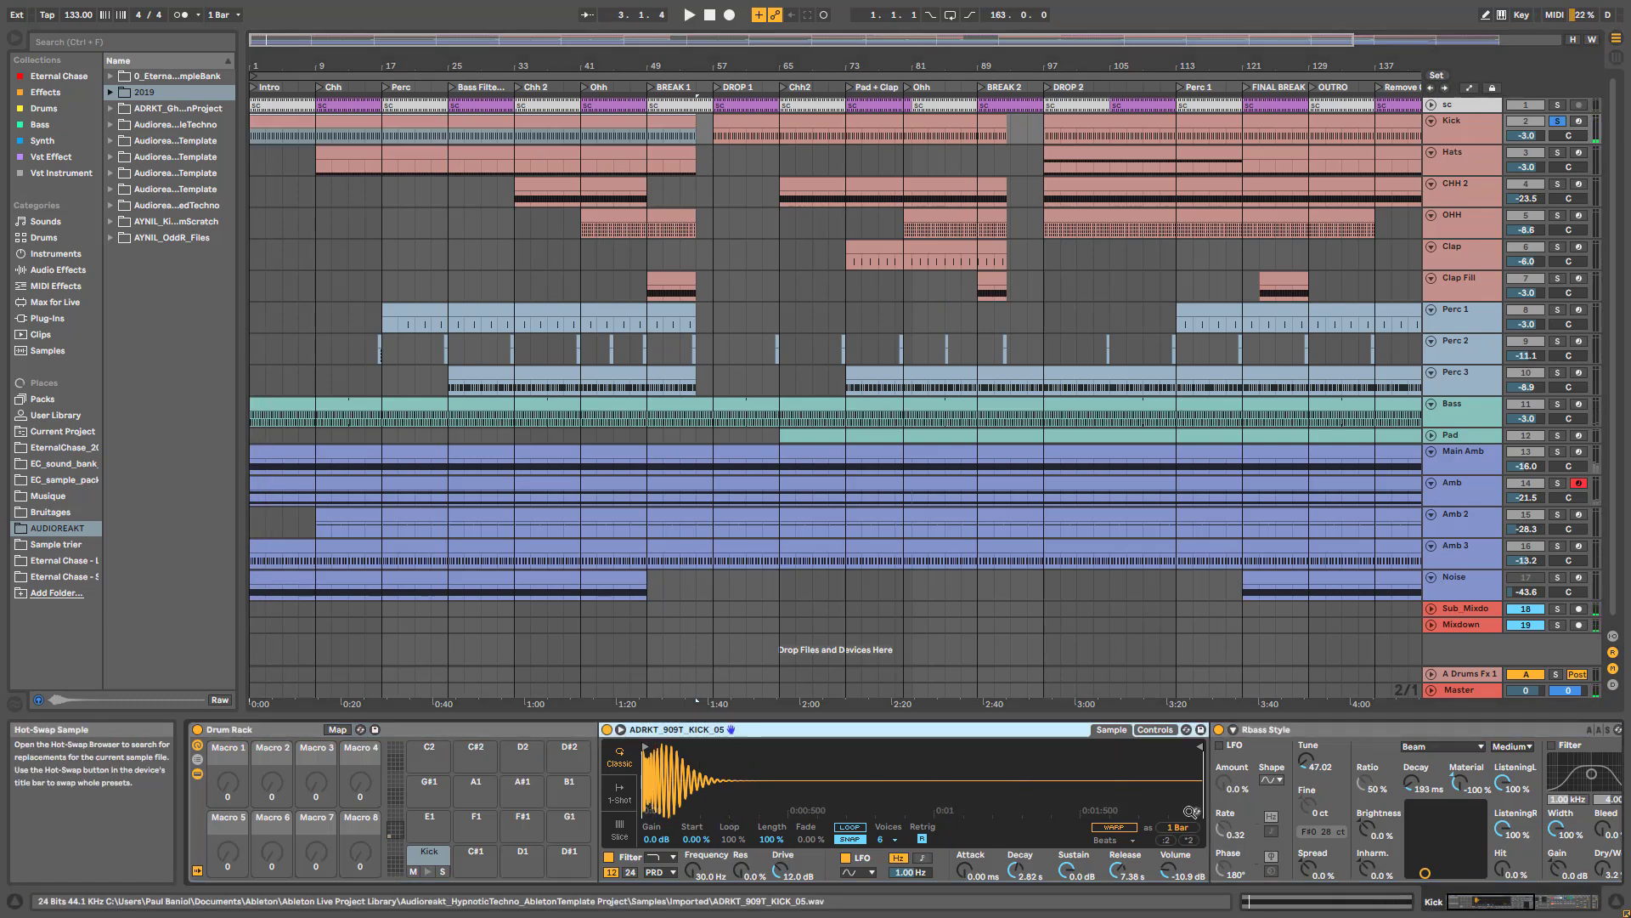
click(1198, 813)
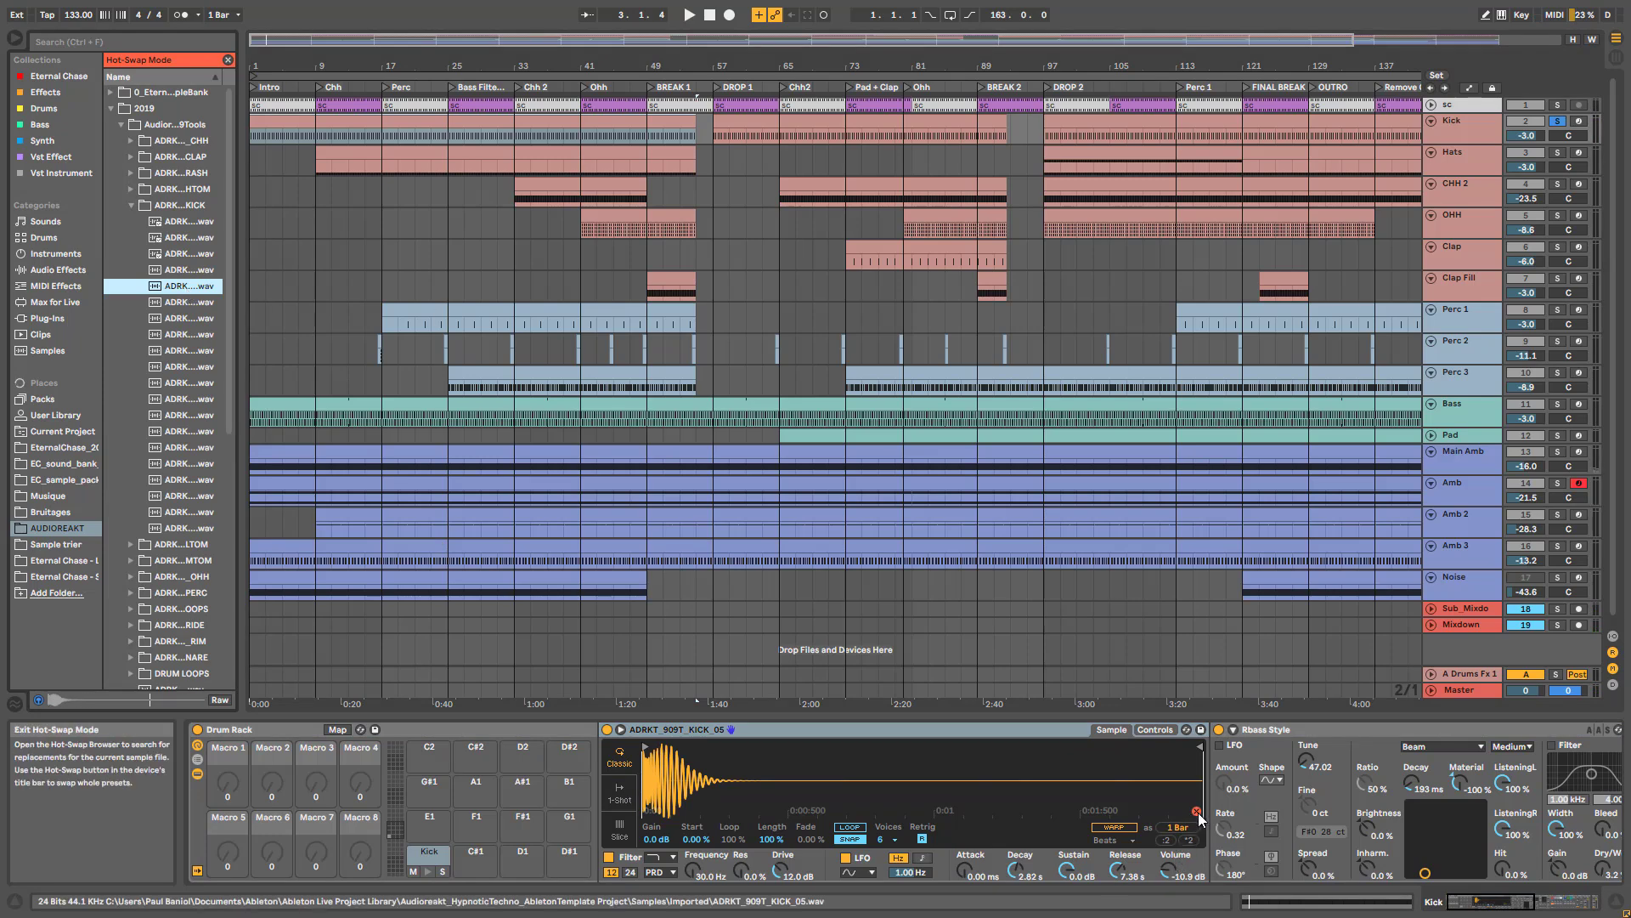
click(1198, 812)
- Deactivate Rbass Style, Dynamic Tube, AYNIL_KickPunch_V2, AYNIL_Kickverb_V1, Utility and the first Limiter on the Kick track
drag(1490, 902, 1536, 902)
click(480, 730)
click(910, 730)
click(1080, 730)
click(1282, 730)
click(1579, 903)
click(1212, 730)
click(1331, 730)
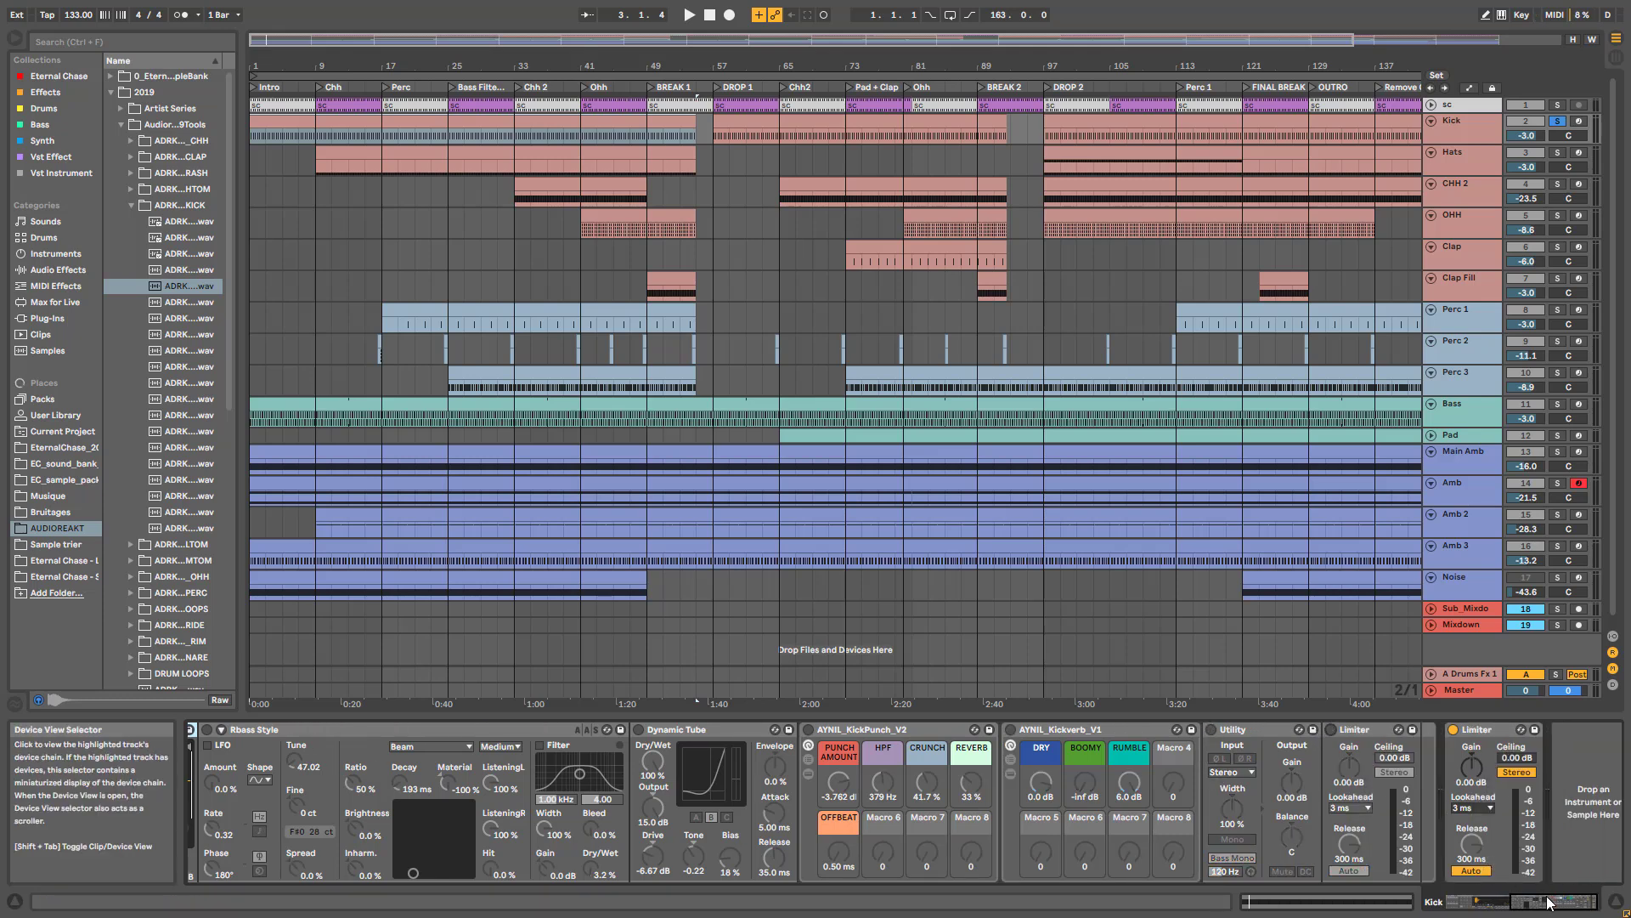
- Audition the kick with the sampler's filter bypassed, and switch the filter back on
click(1487, 902)
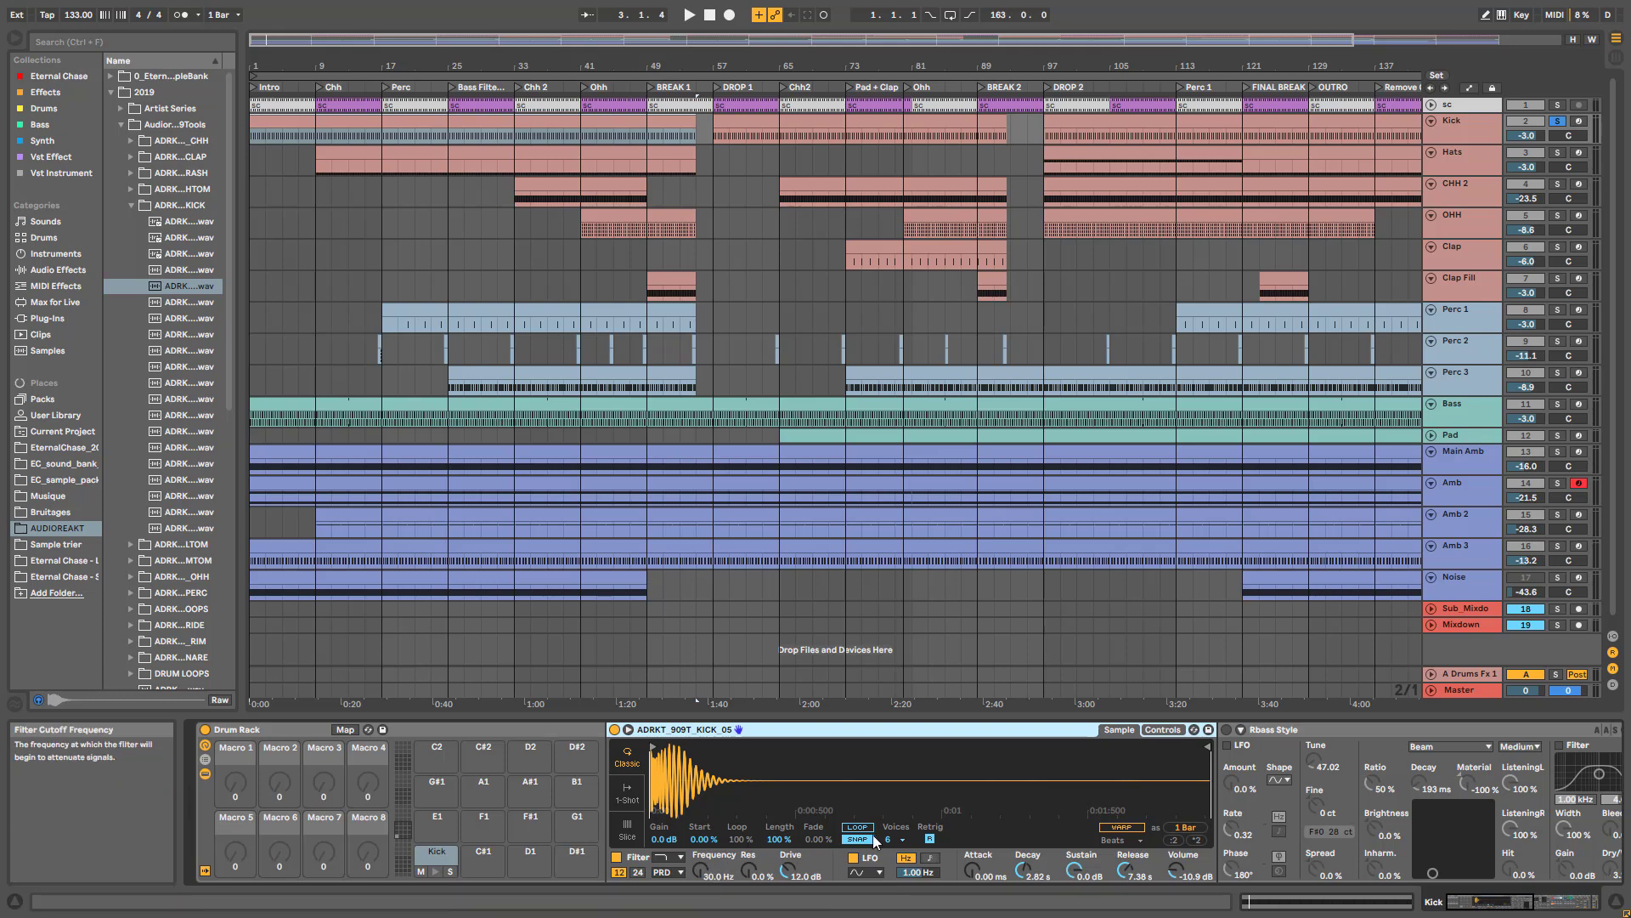
click(617, 857)
key(space)
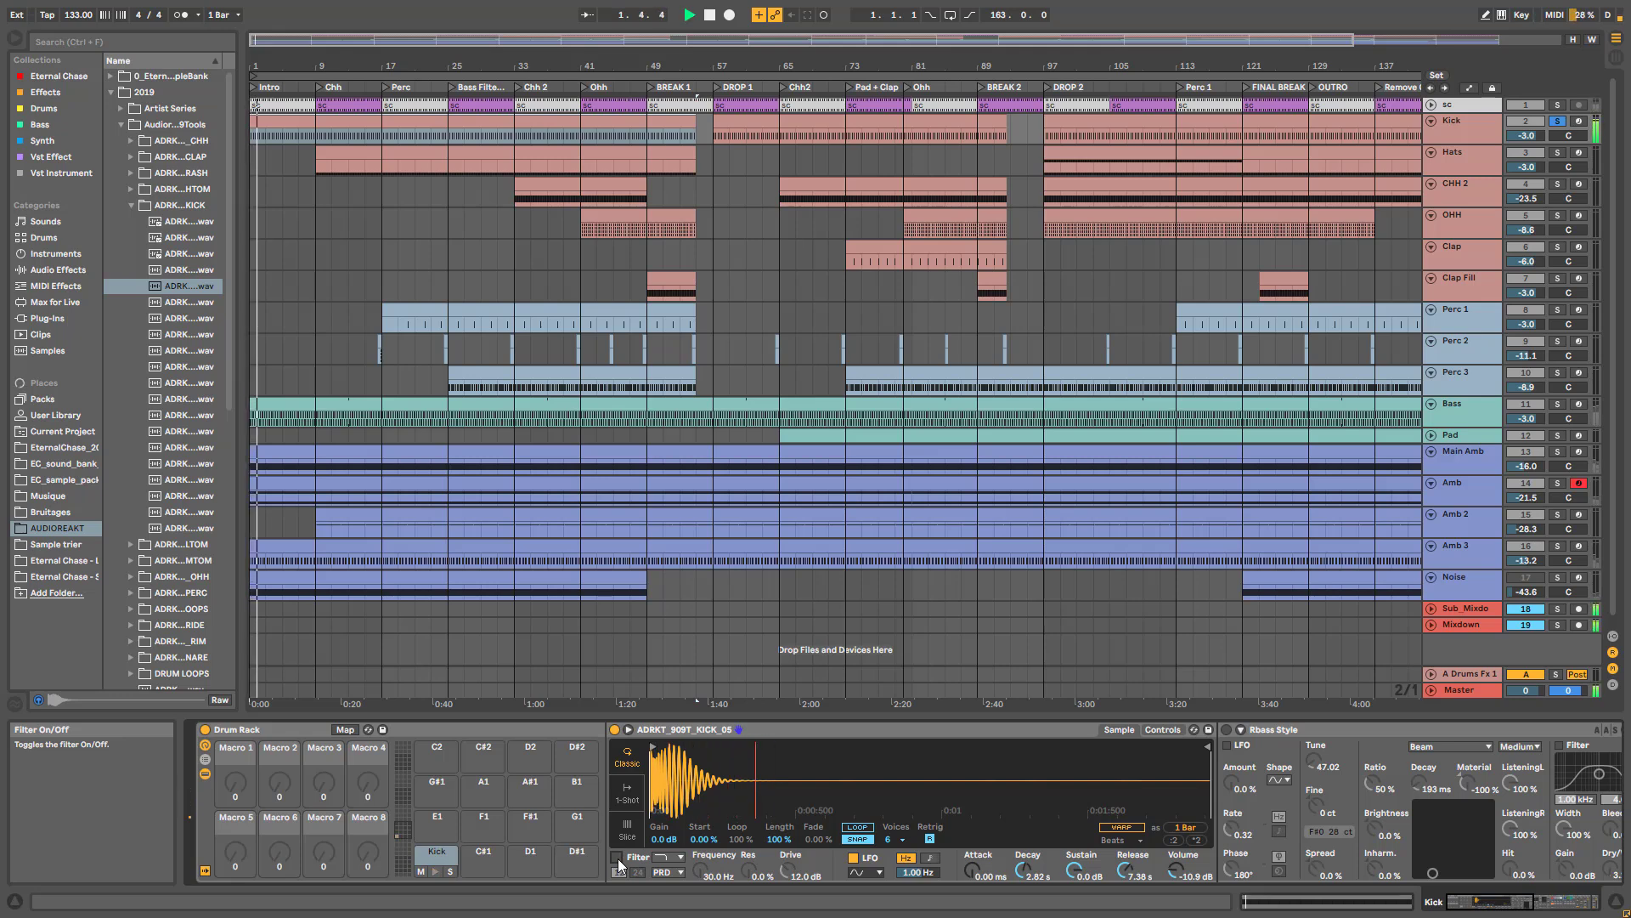
click(618, 858)
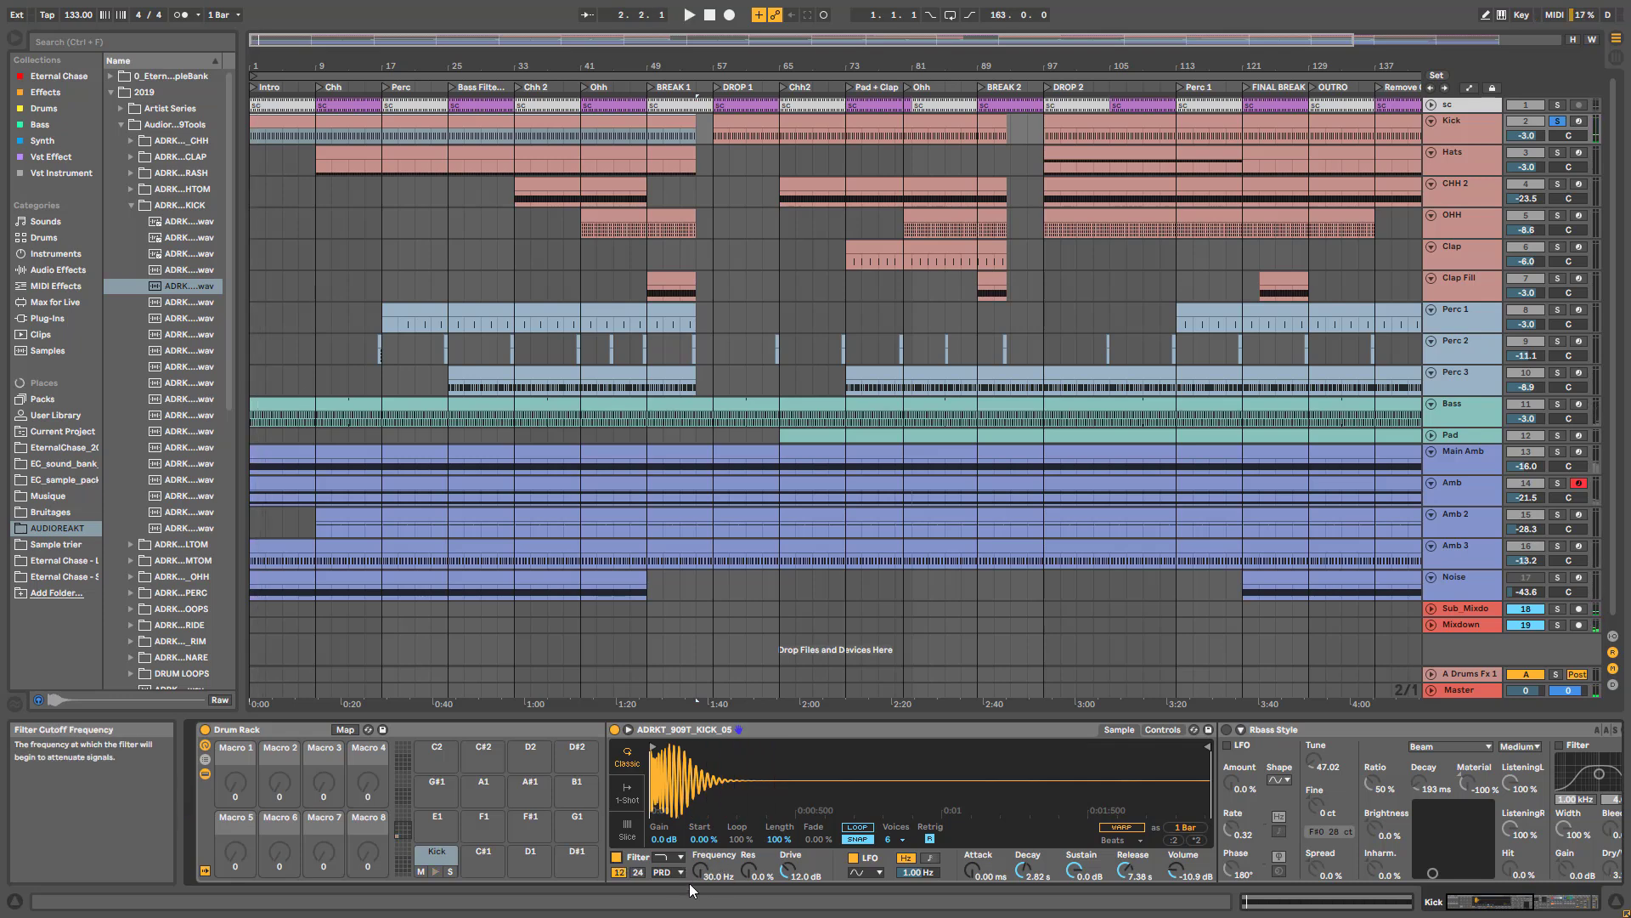
- Check the sampler filter's circuit type and display the filter envelope in the detailed controls
click(676, 860)
click(675, 863)
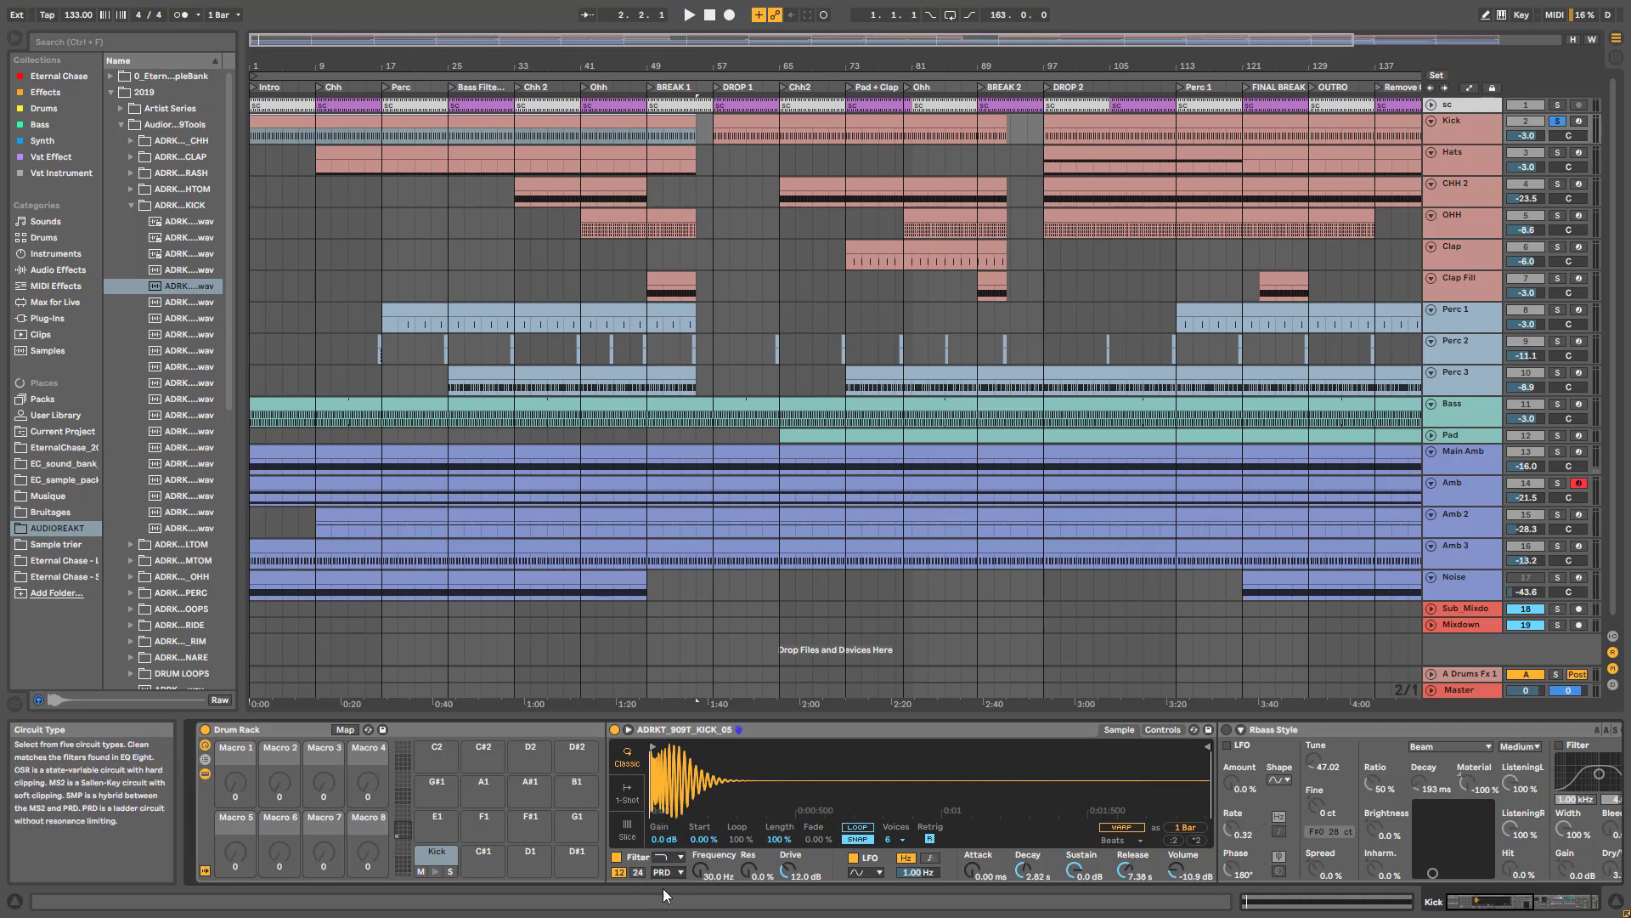
click(1157, 732)
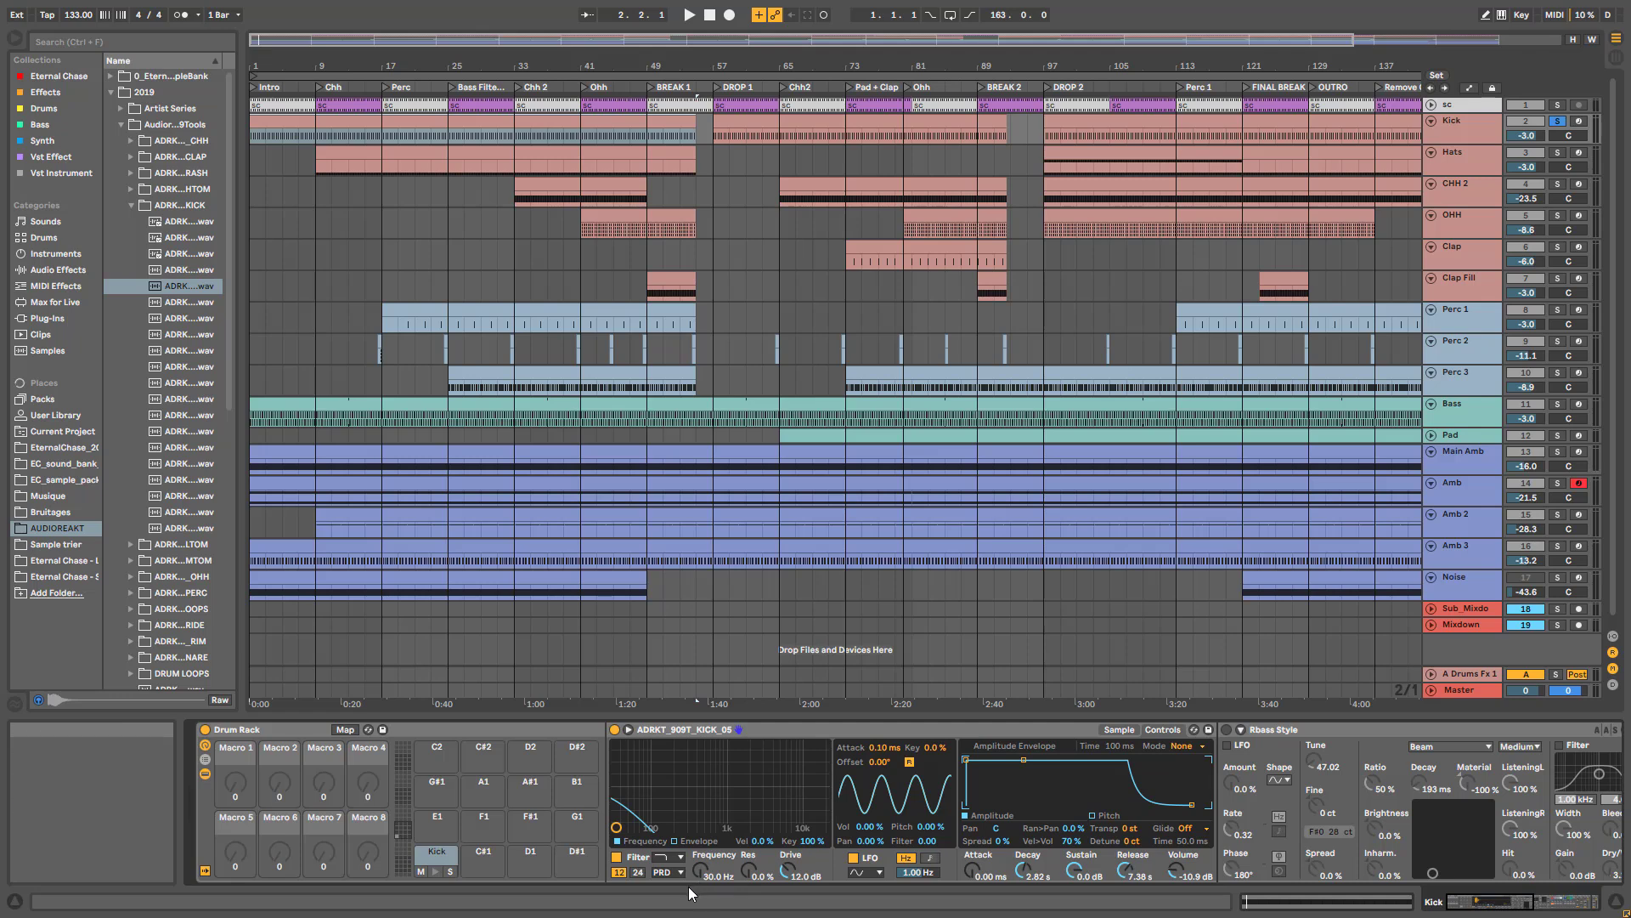
click(682, 841)
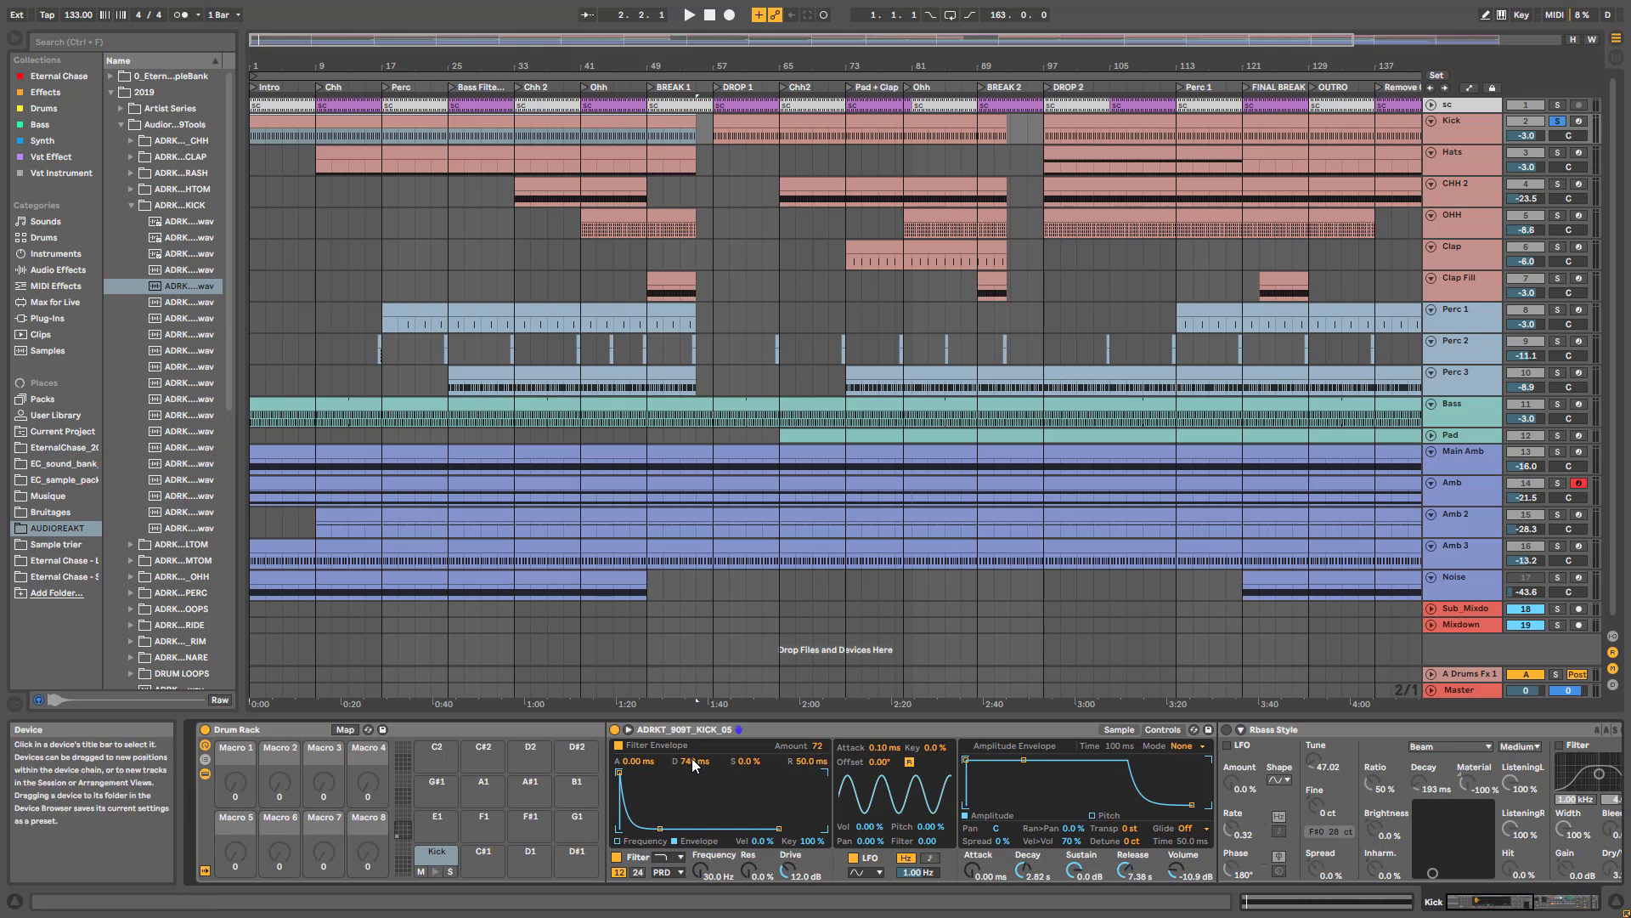
- Audition the kick with the filter envelope bypassed, and switch the envelope back on
key(space)
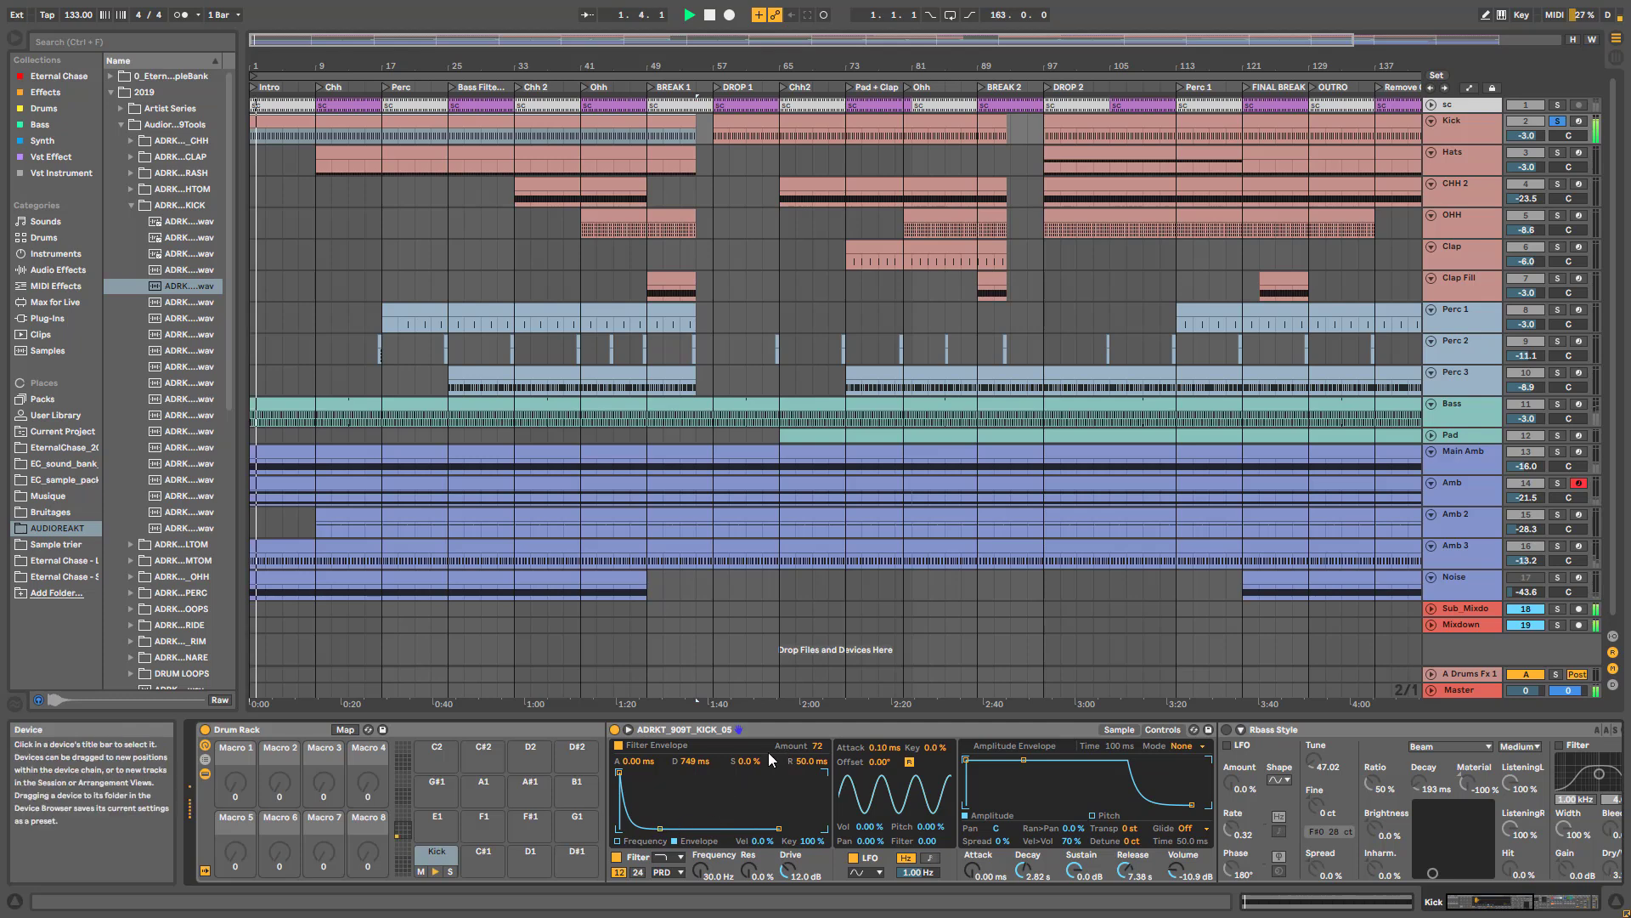
click(620, 746)
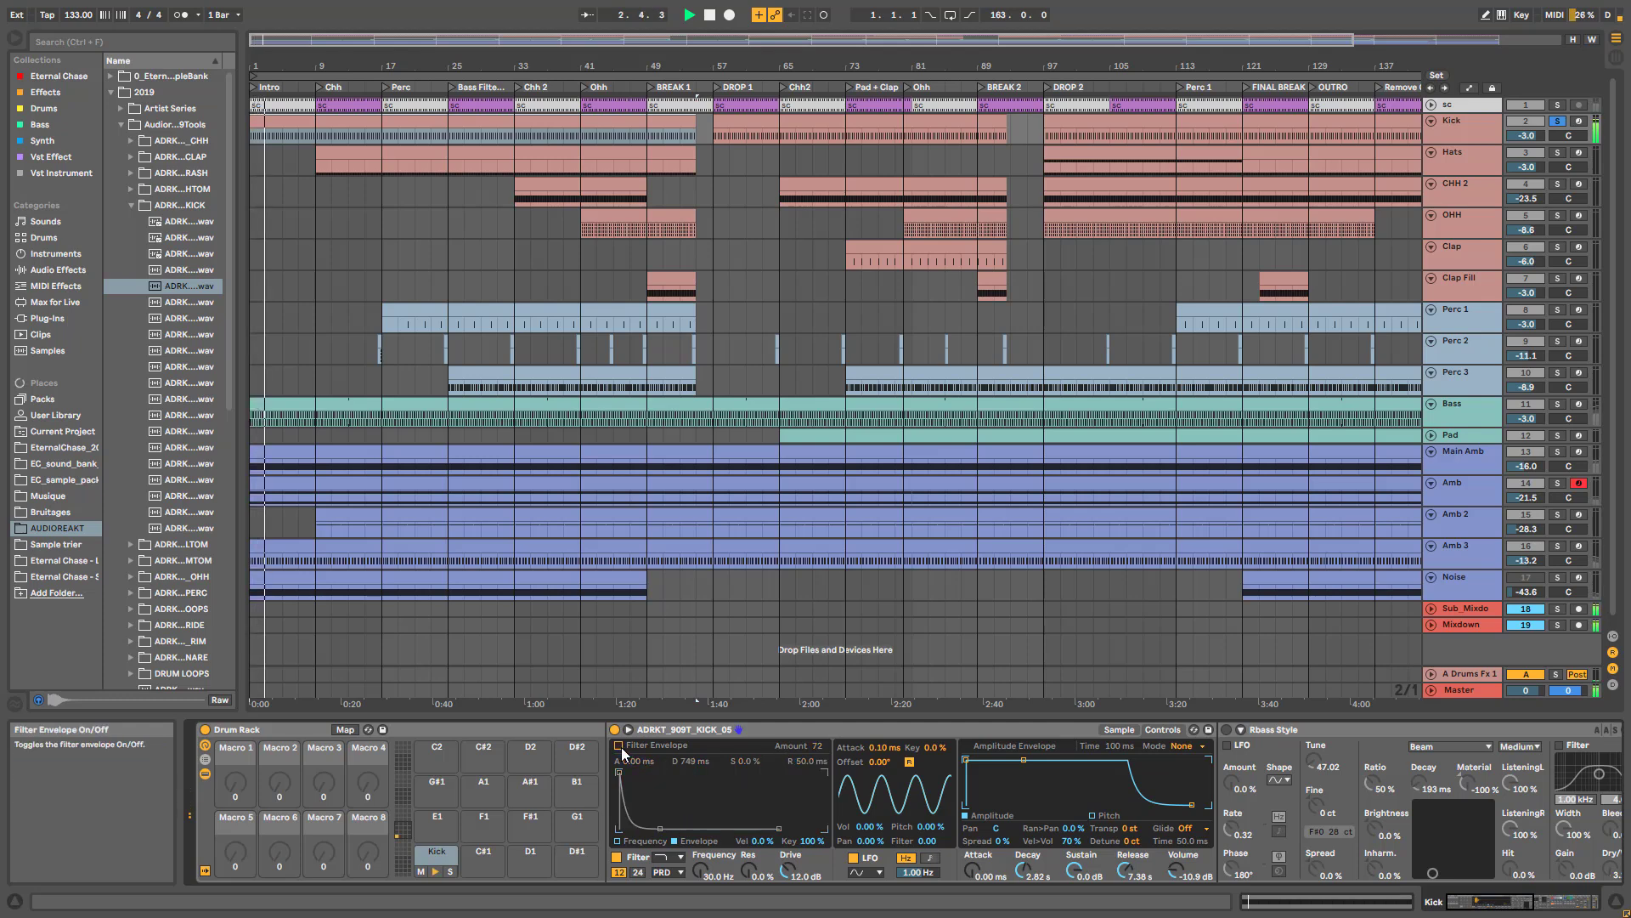
click(619, 747)
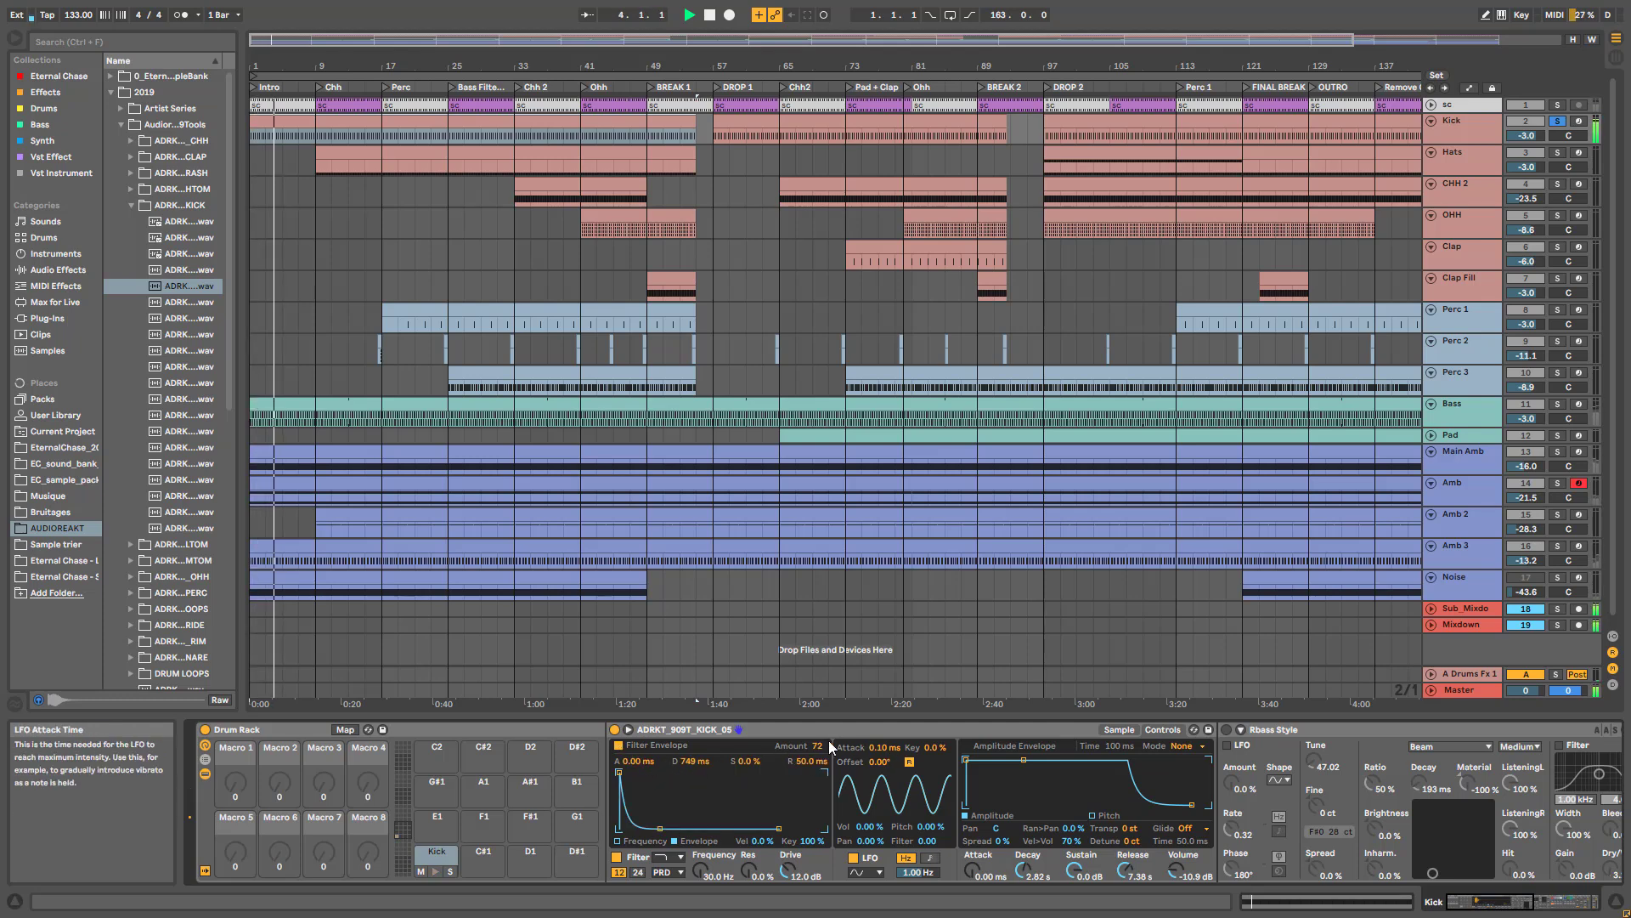
- Examine the filter envelope amount, filter resonance and cutoff frequency while auditioning the kick
mouse_move(817, 746)
mouse_down()
mouse_move(817, 810)
mouse_move(817, 746)
mouse_up()
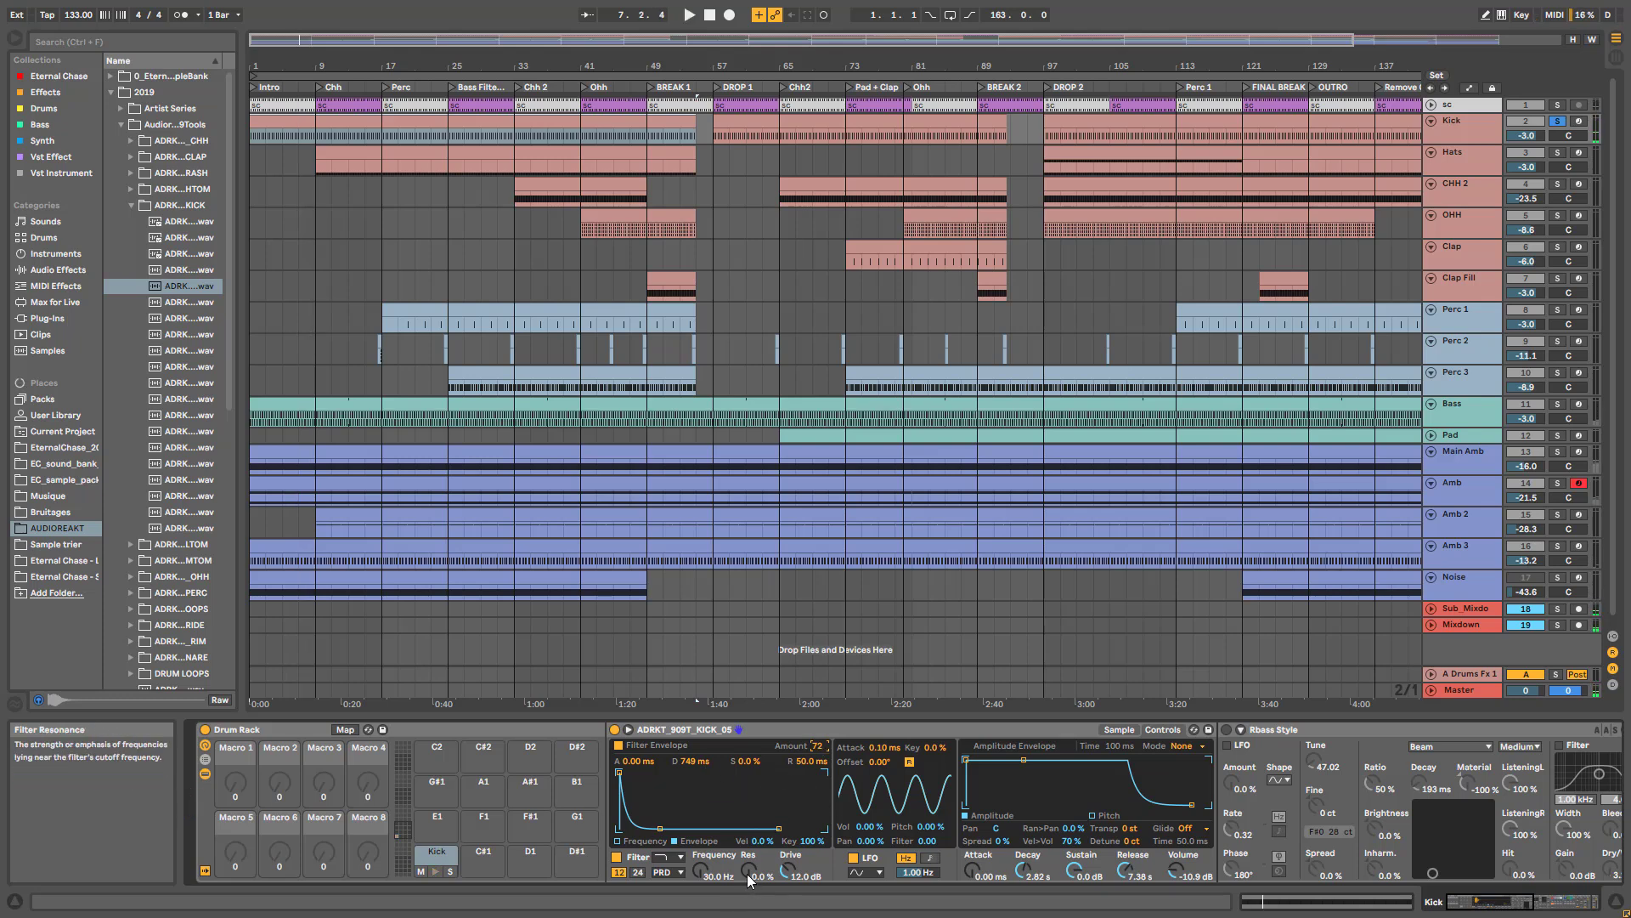
key(space)
drag(751, 880, 698, 888)
key(space)
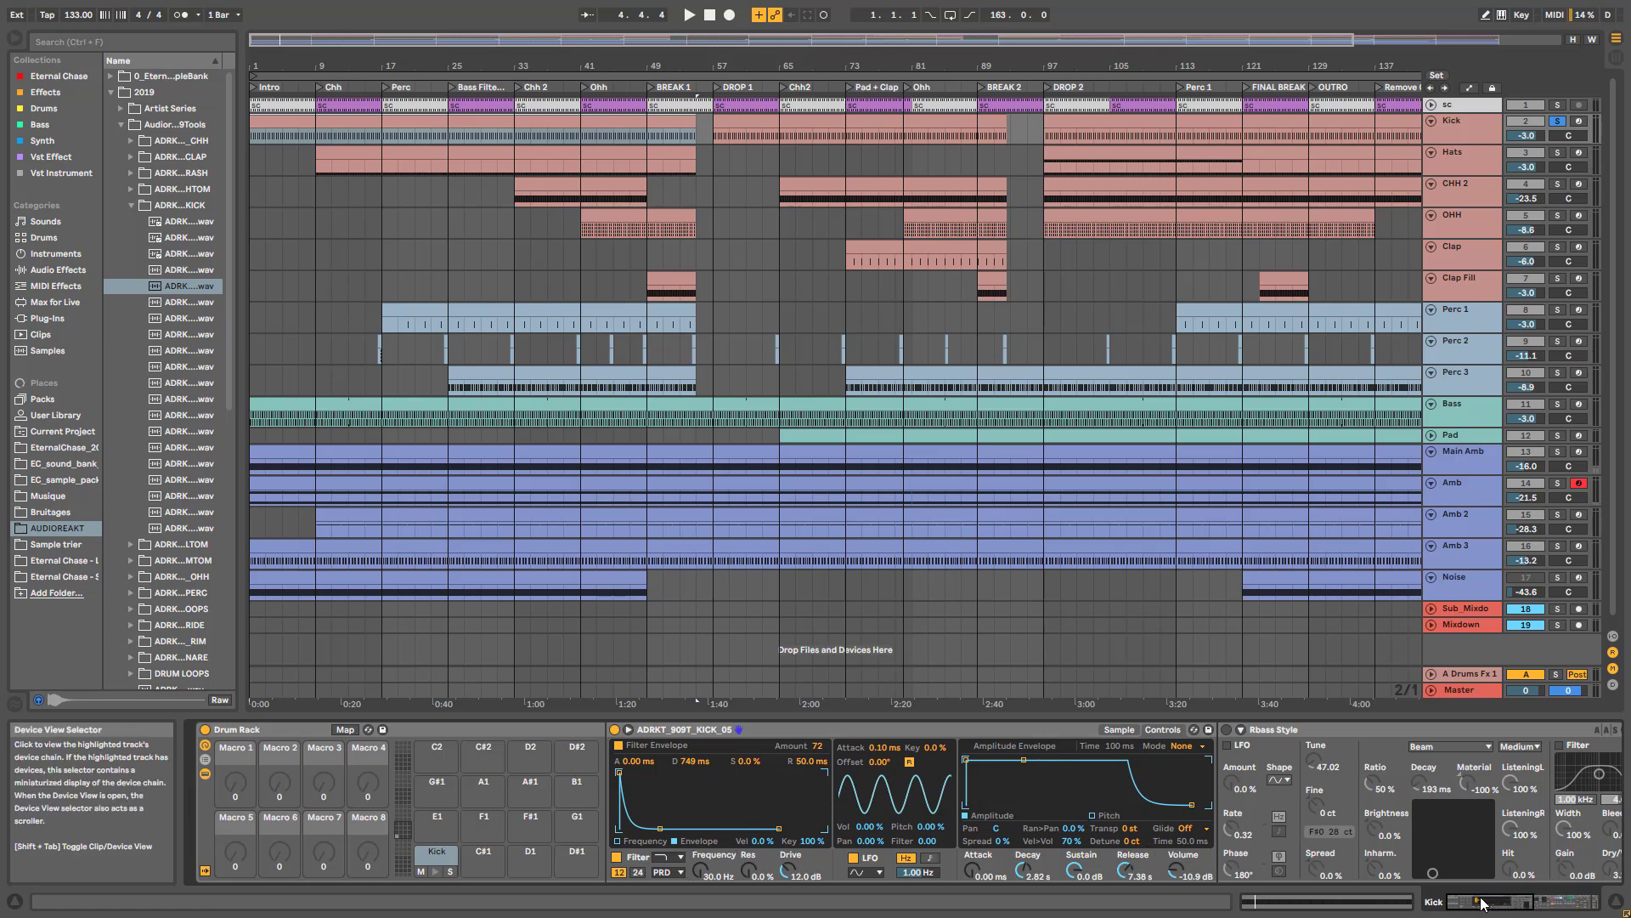
- Play the kick and return its sampler to the waveform view
drag(1483, 907, 1492, 908)
key(space)
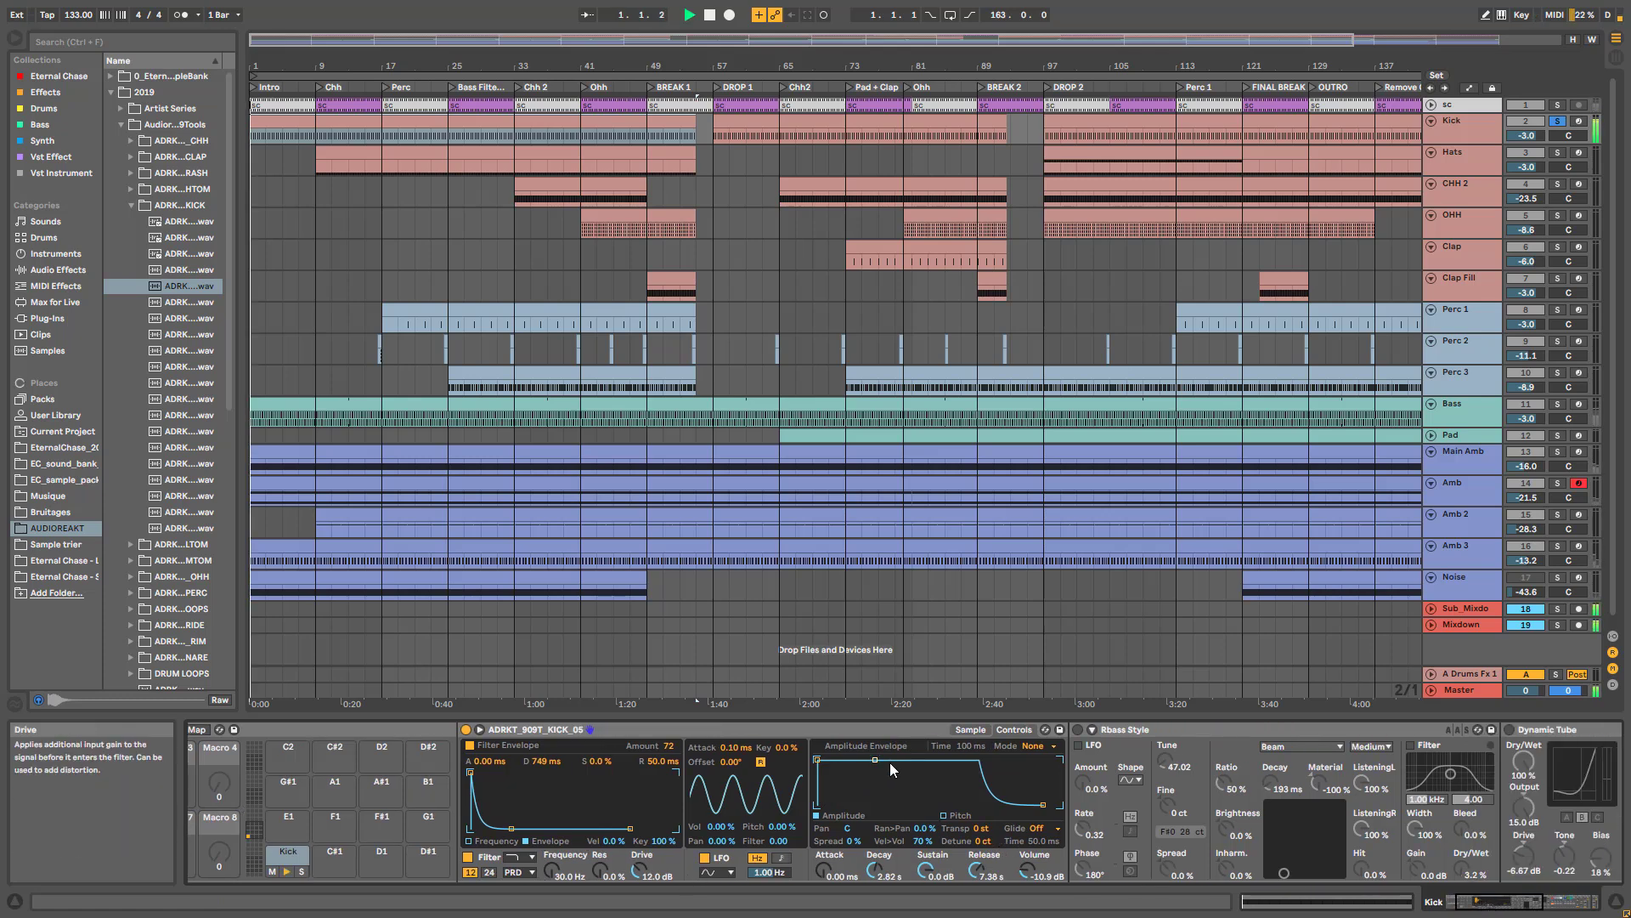
click(958, 729)
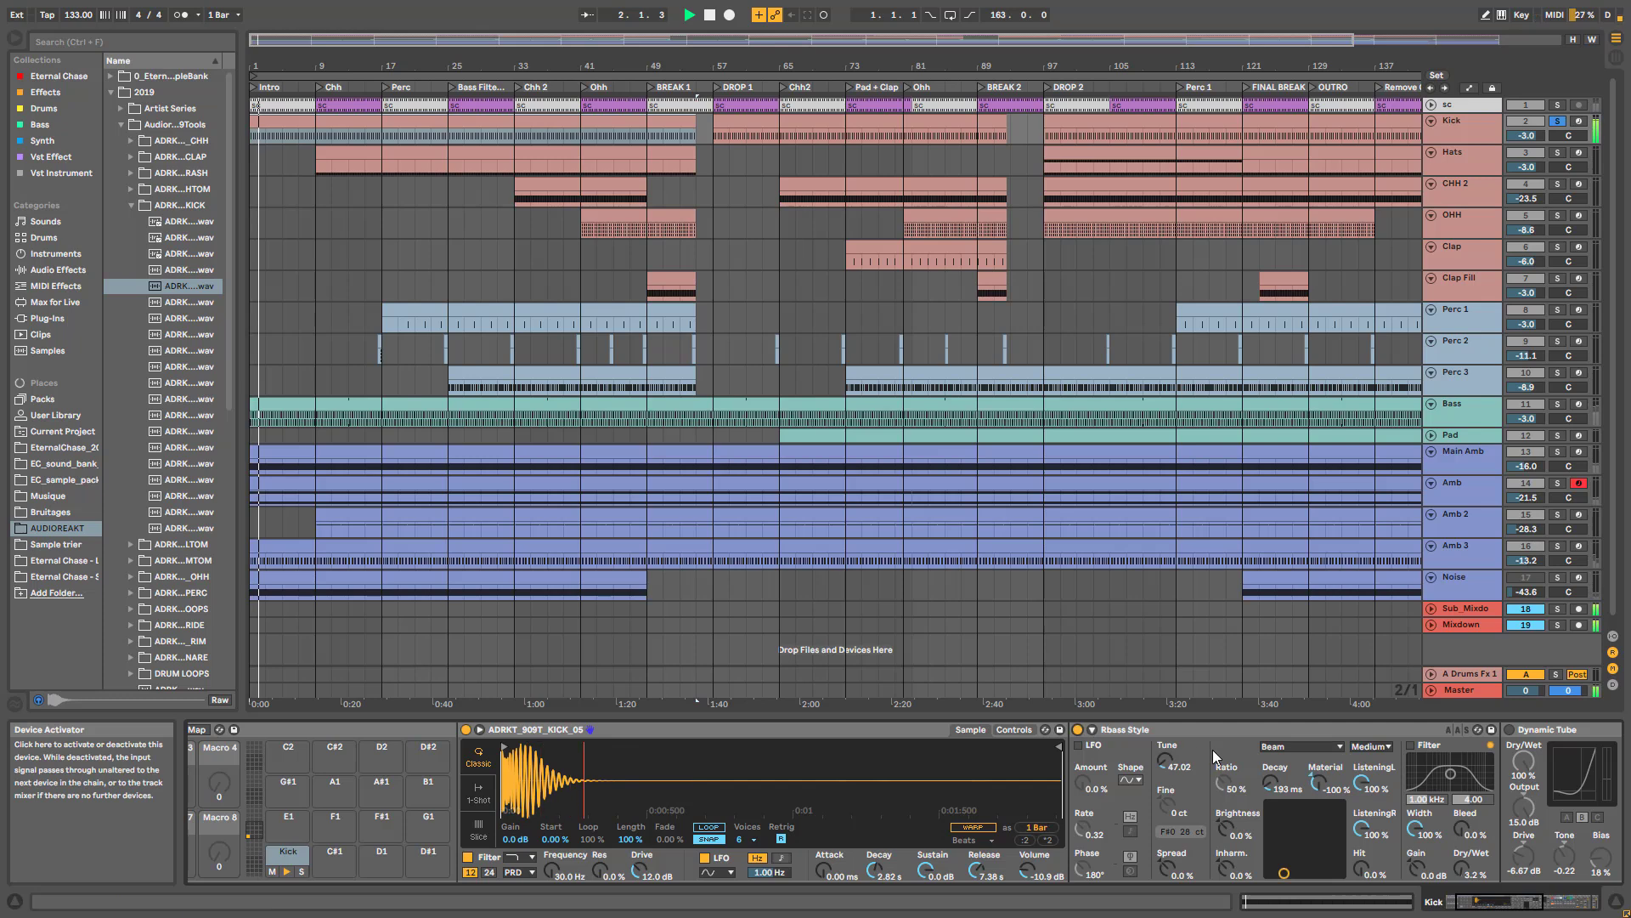
- Compare the kick with and without Rbass Style, leaving the device activated and selected
click(1474, 897)
key(space)
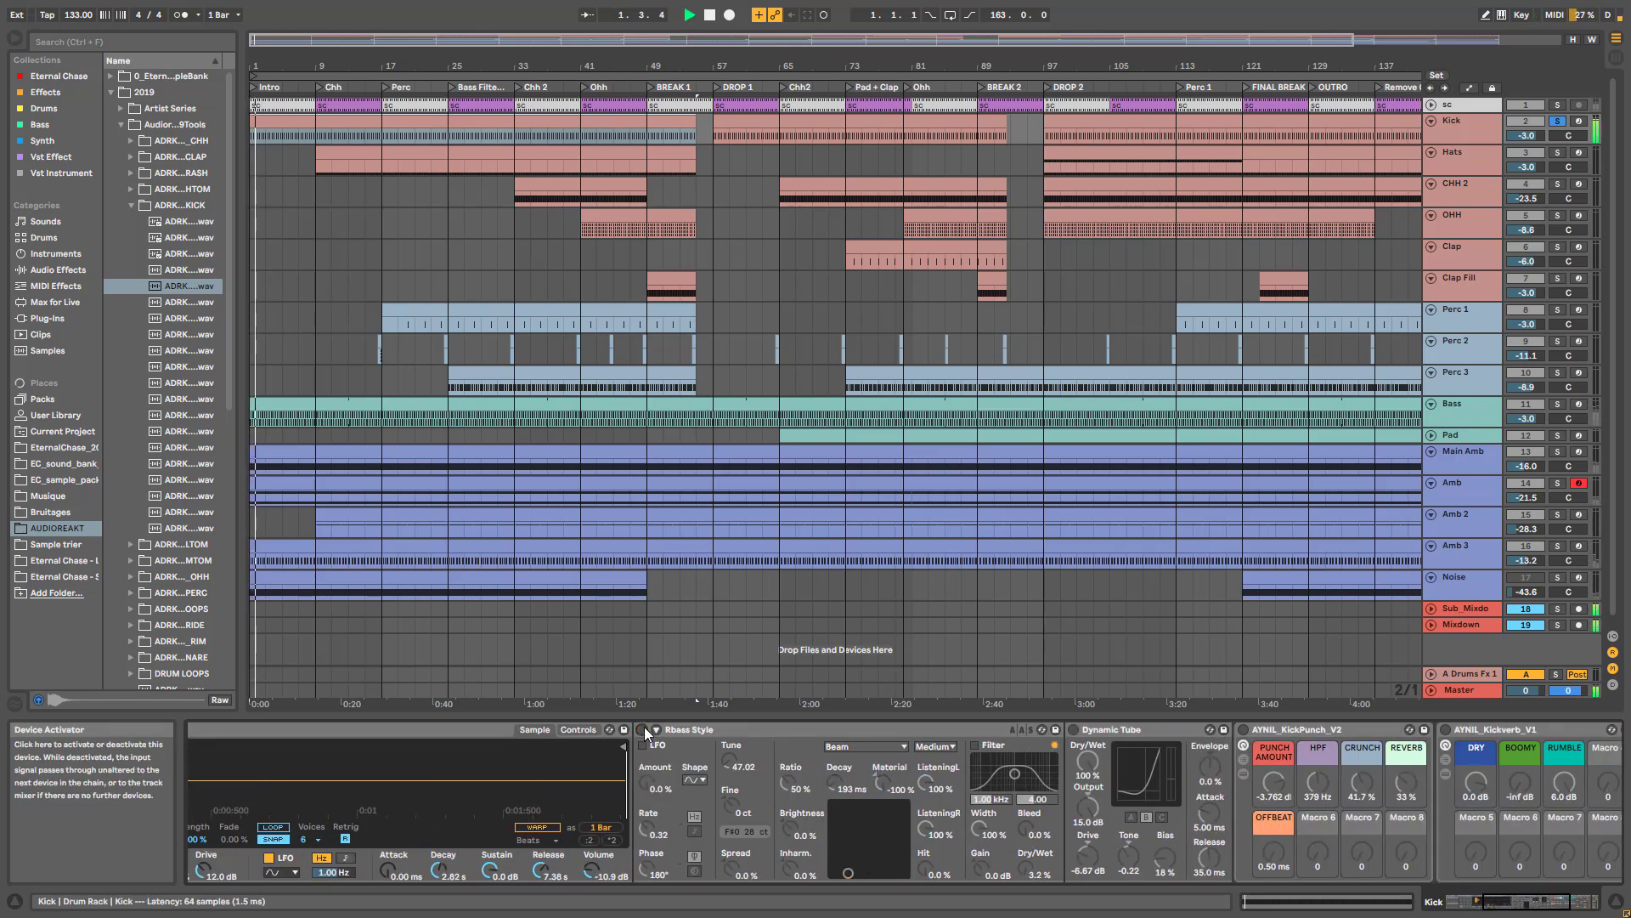
click(642, 729)
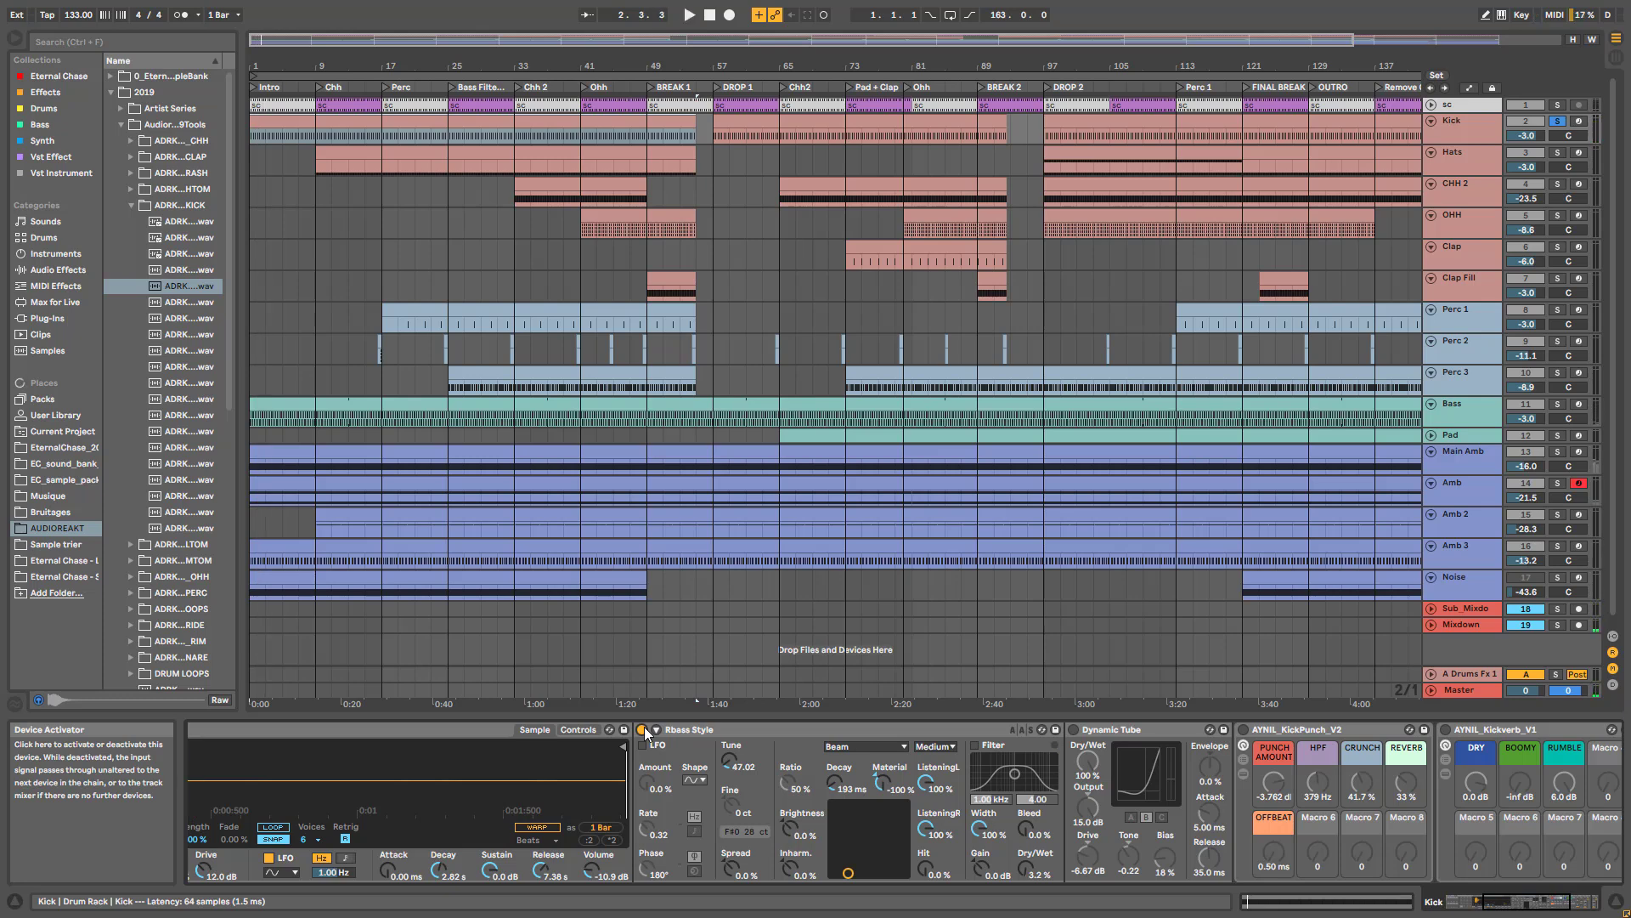
click(690, 733)
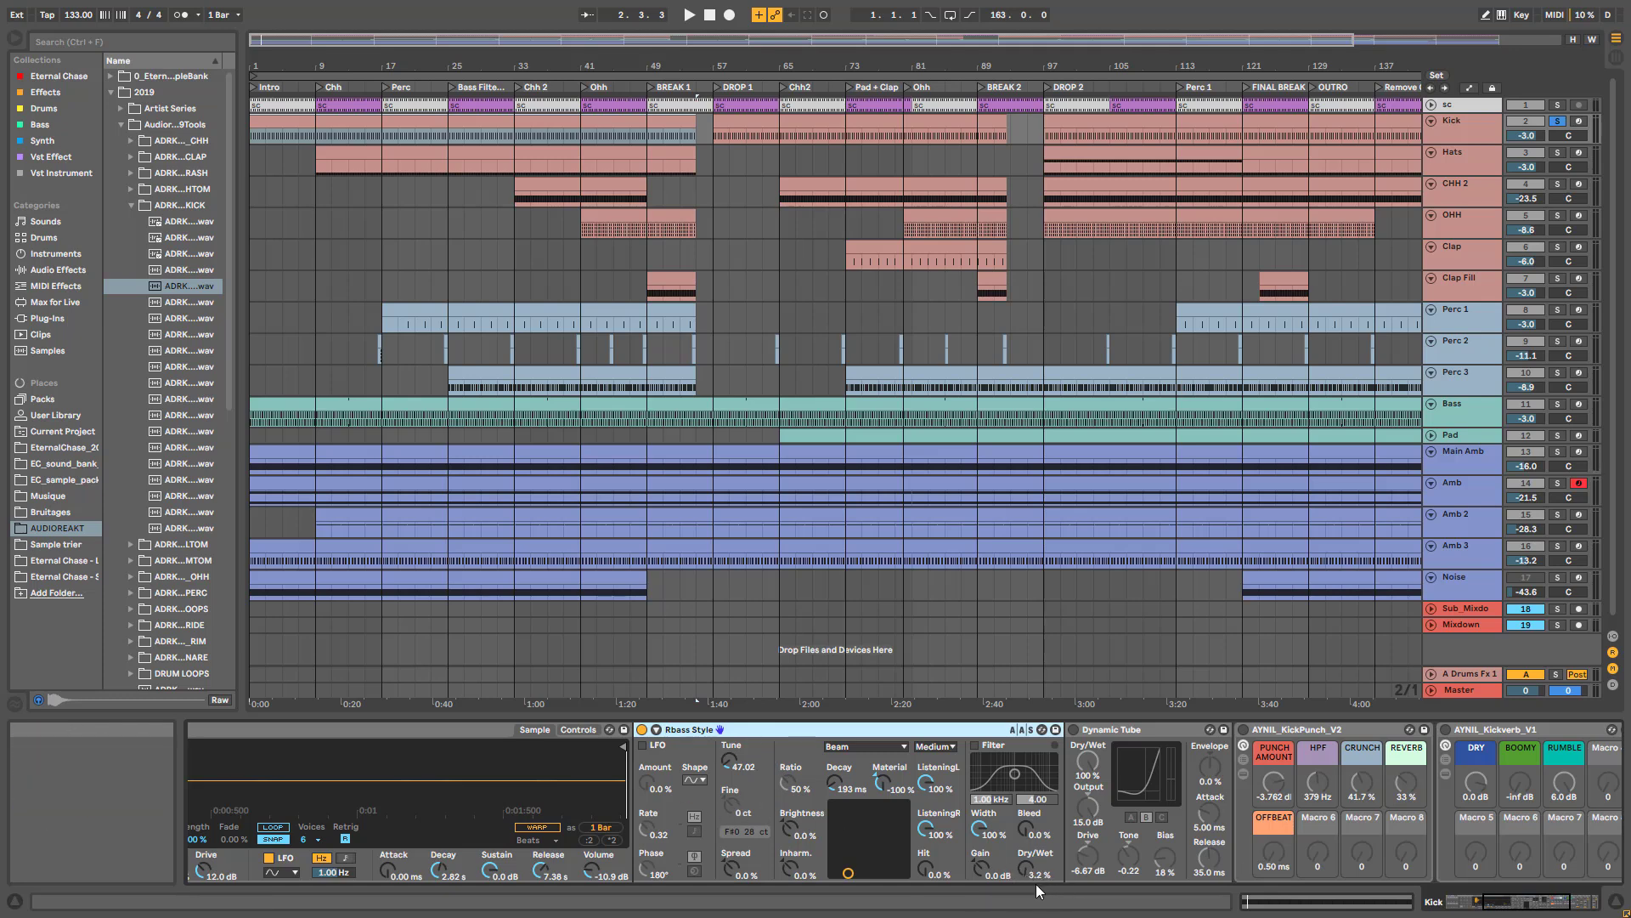
- Activate the Dynamic Tube on the Kick track and compare the kick with and without it
drag(1514, 902, 1523, 906)
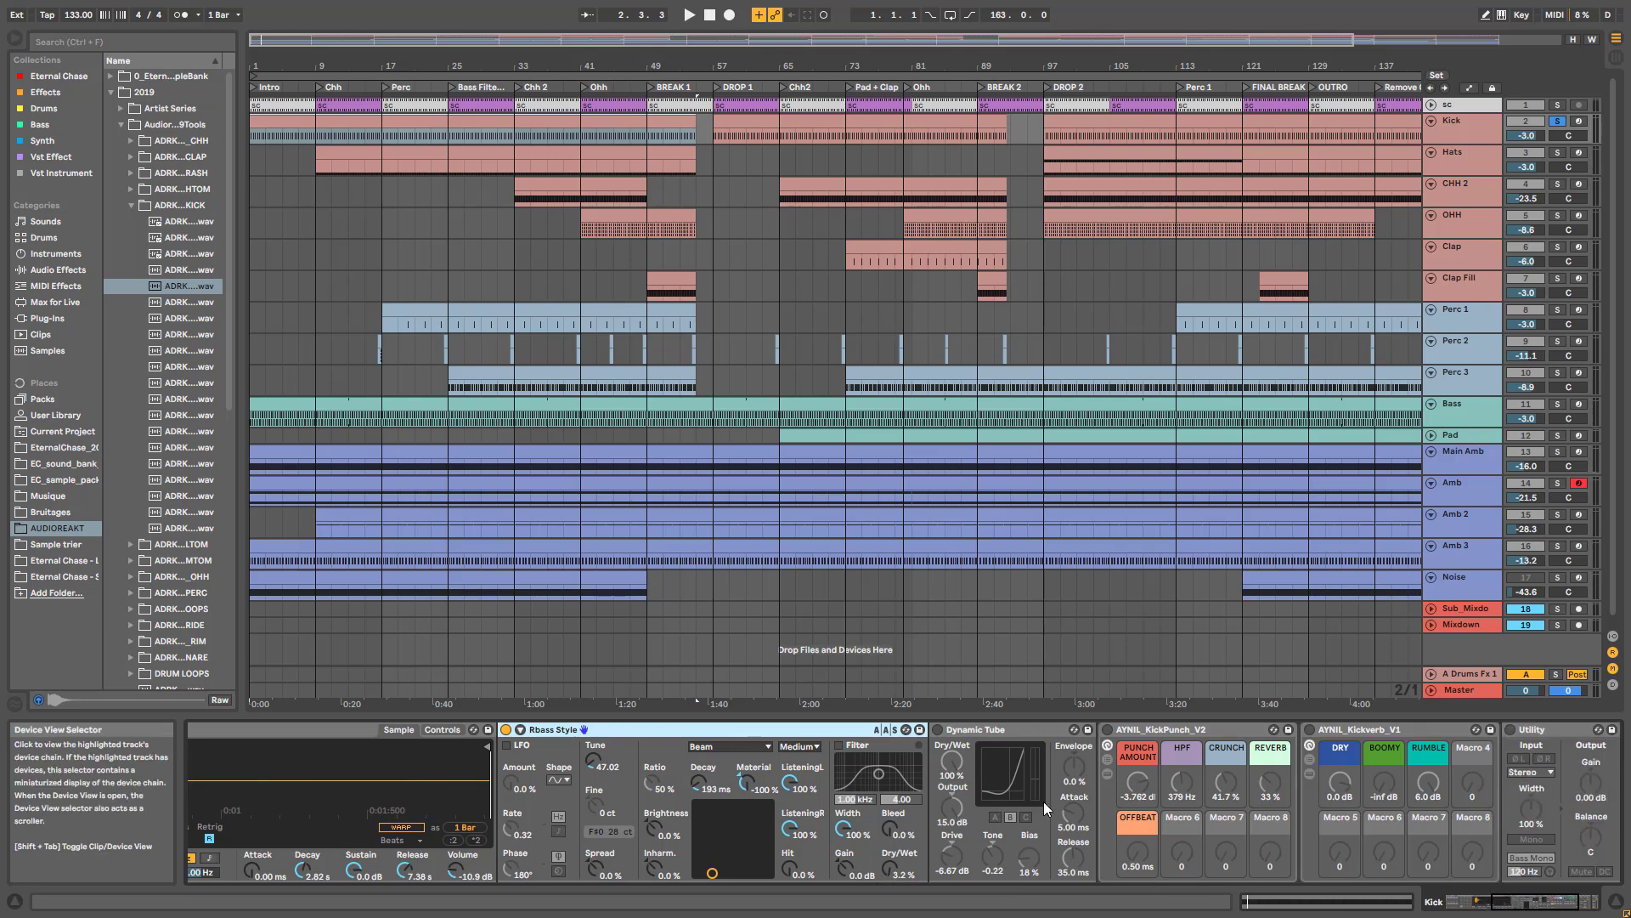
click(982, 732)
key(space)
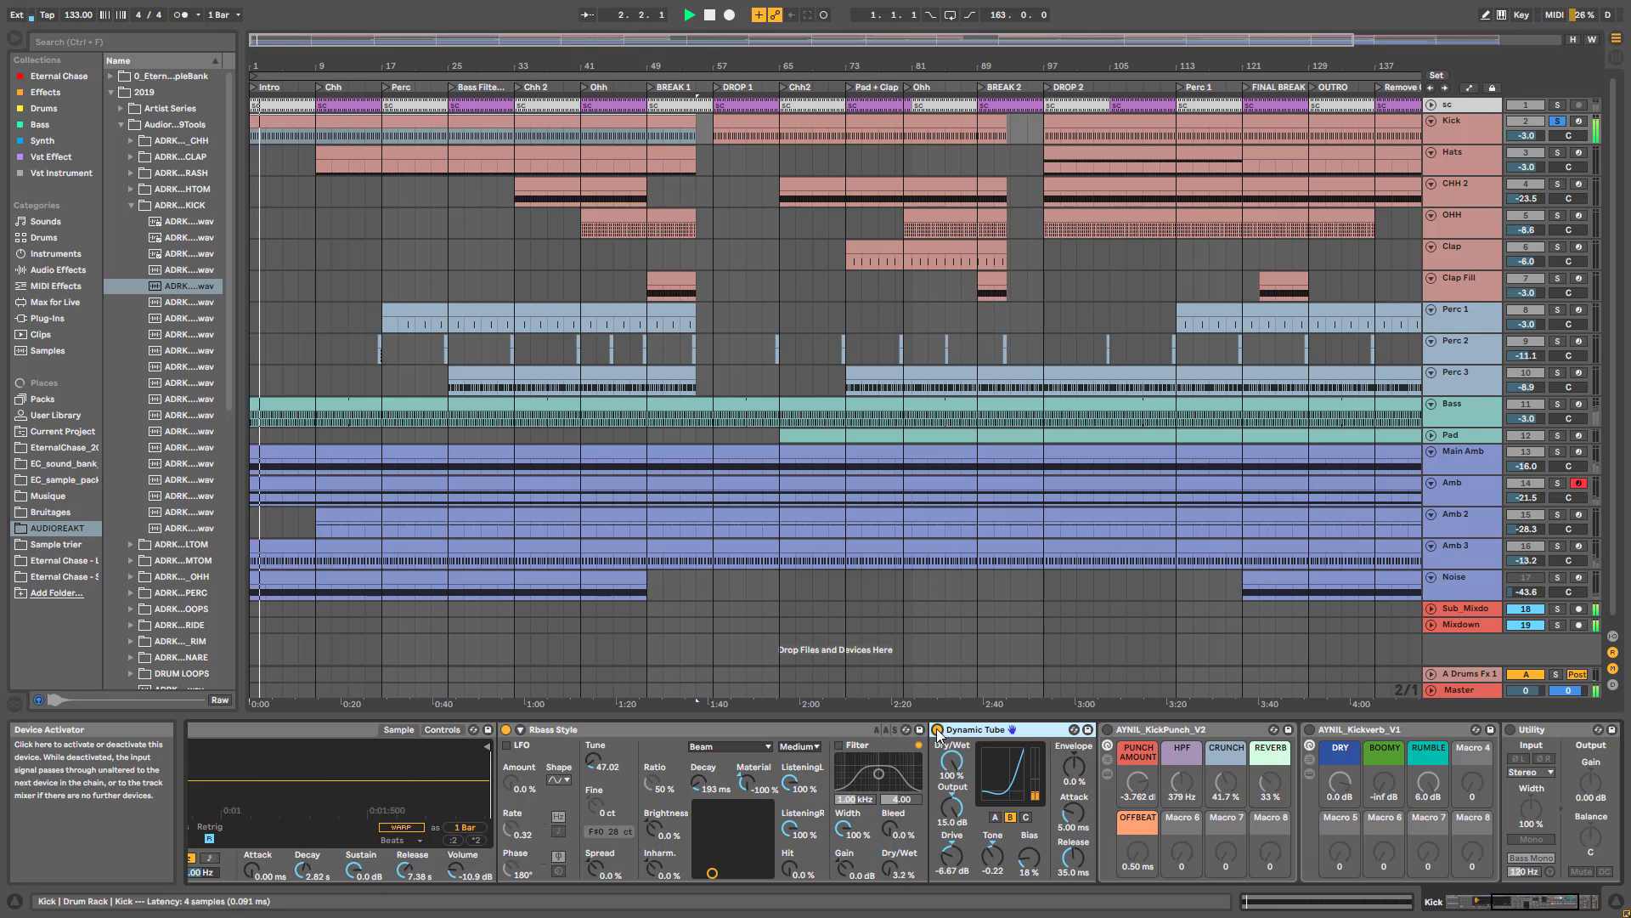
click(938, 730)
click(937, 729)
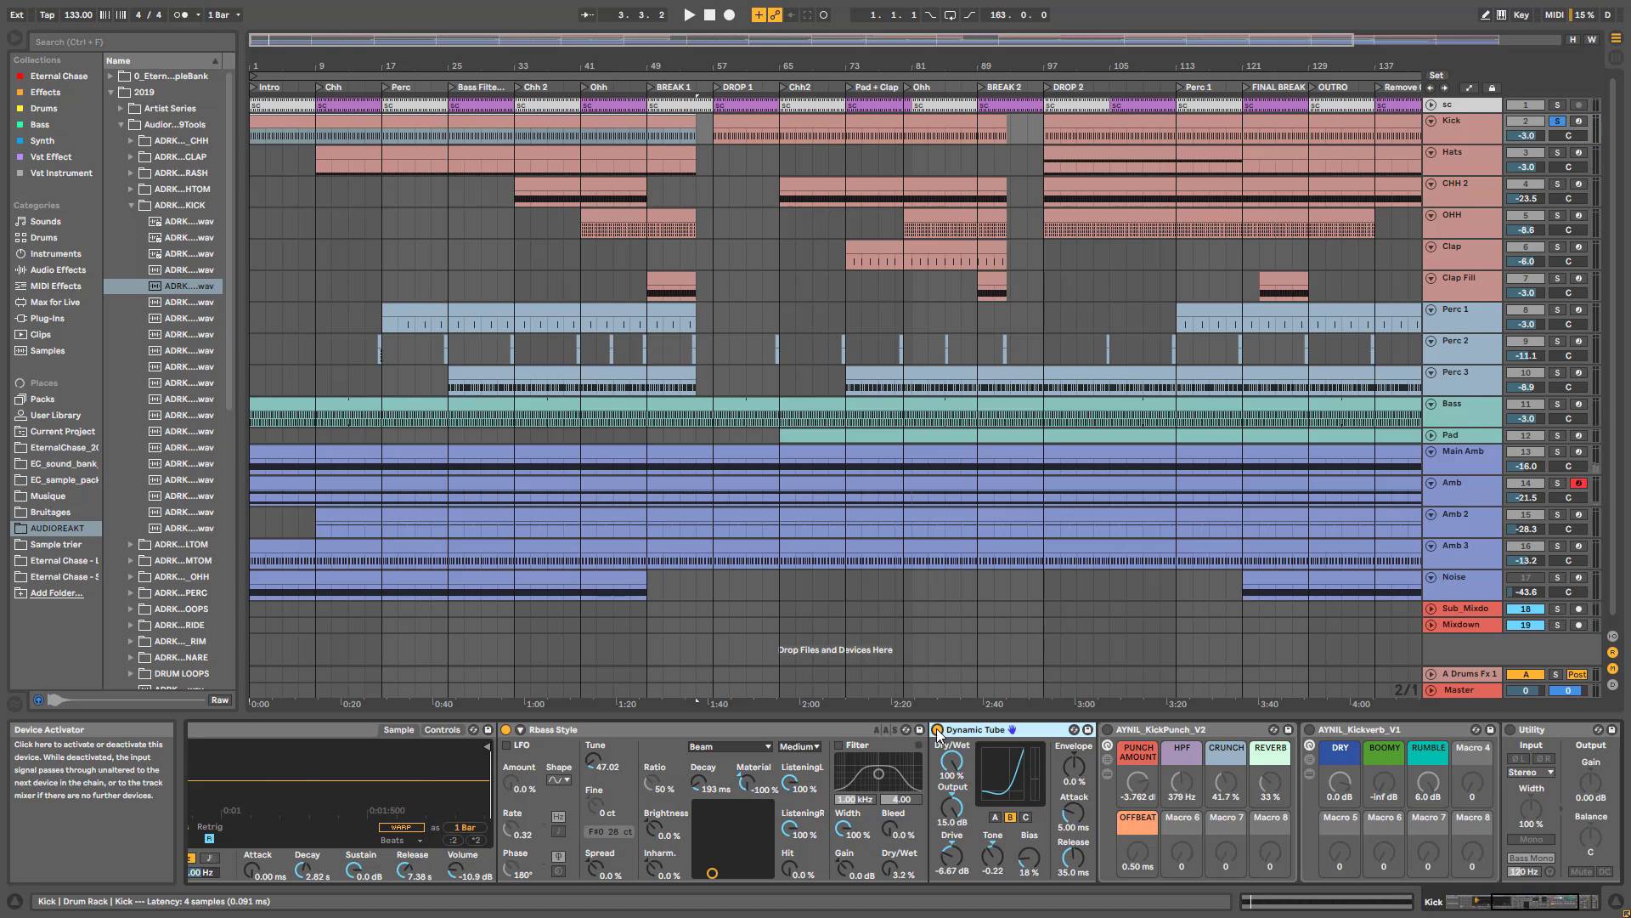
key(space)
- Activate the AYNIL_KickPunch_V2 rack while auditioning the kick
scroll(937, 736, right, 3)
key(space)
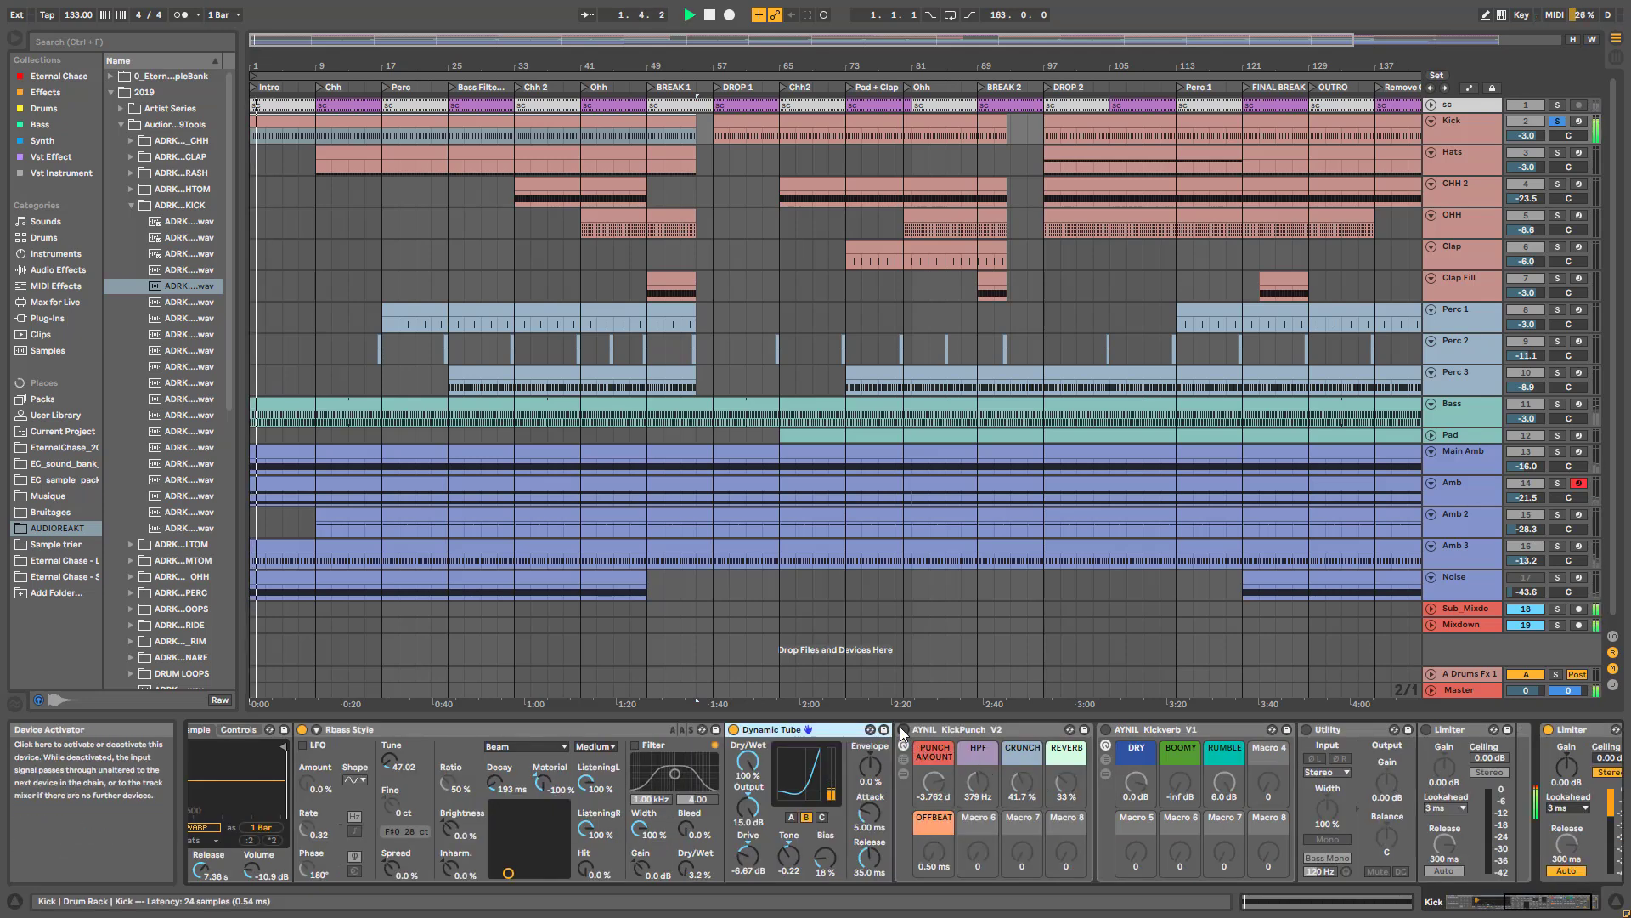
key(space)
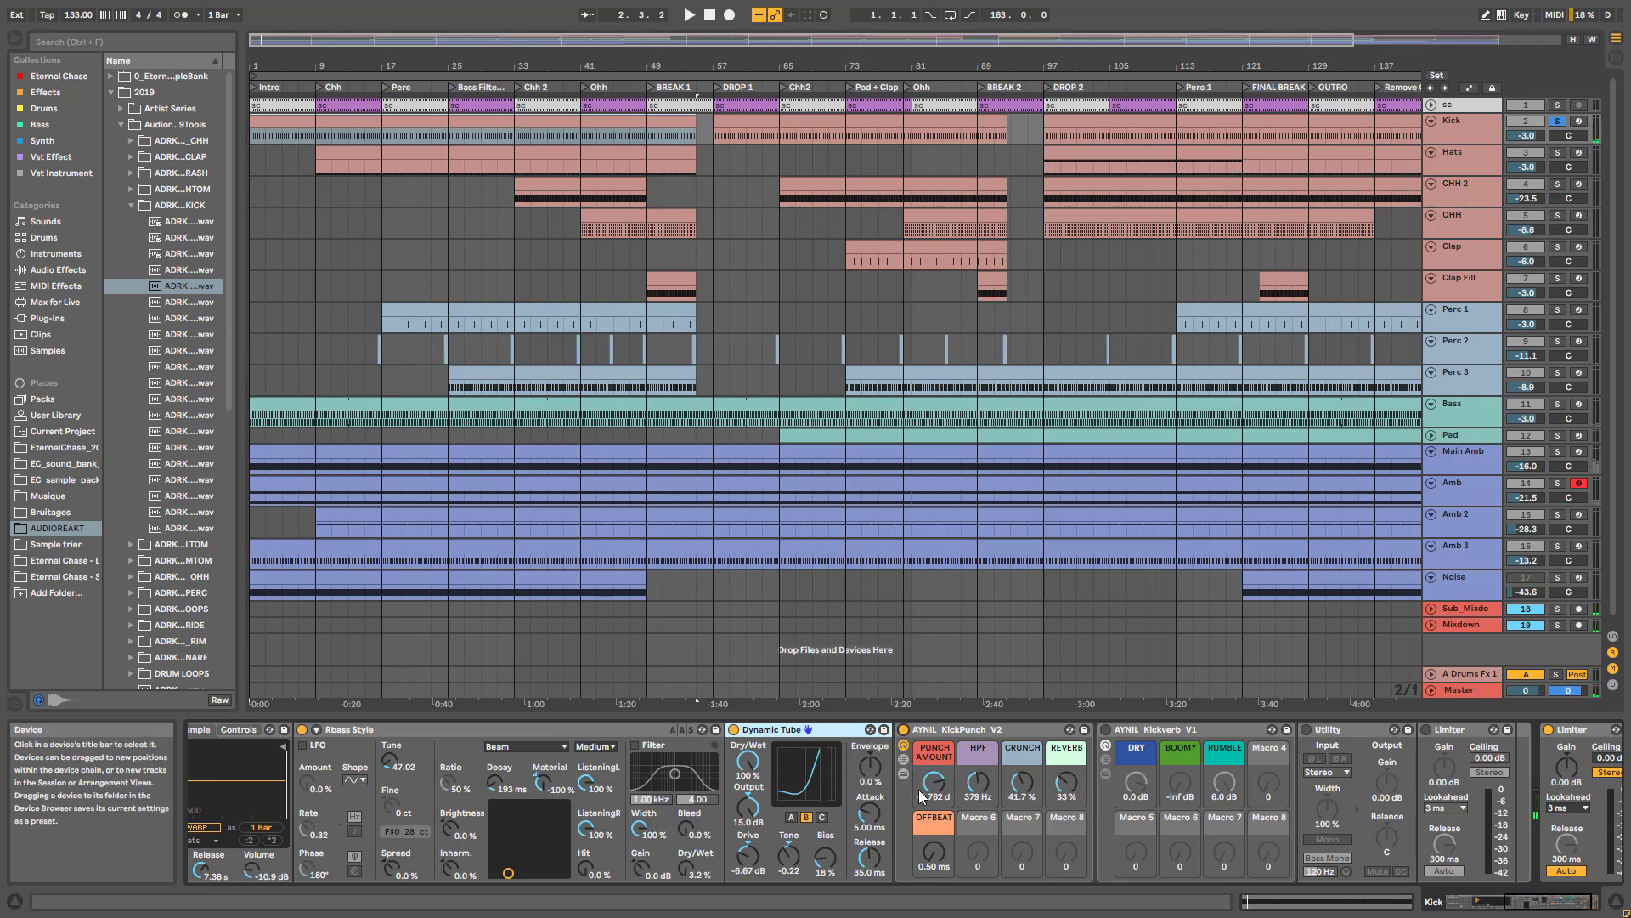
- Show the chains and devices of the AYNIL_KickPunch_V2 rack and select the TOP chain
click(1559, 909)
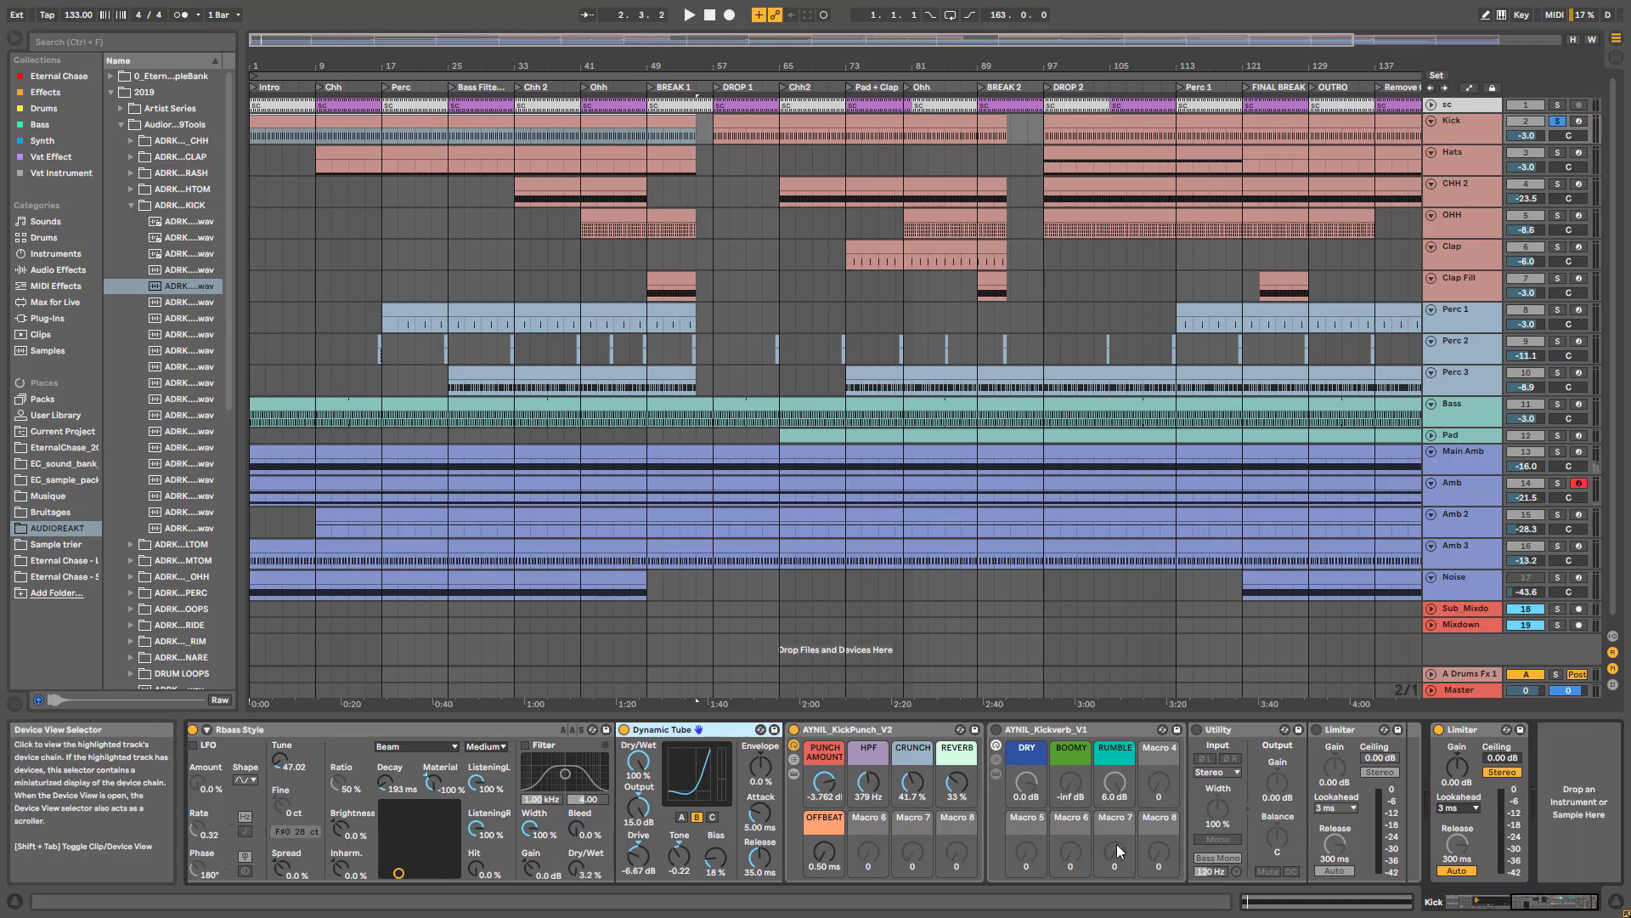
click(794, 773)
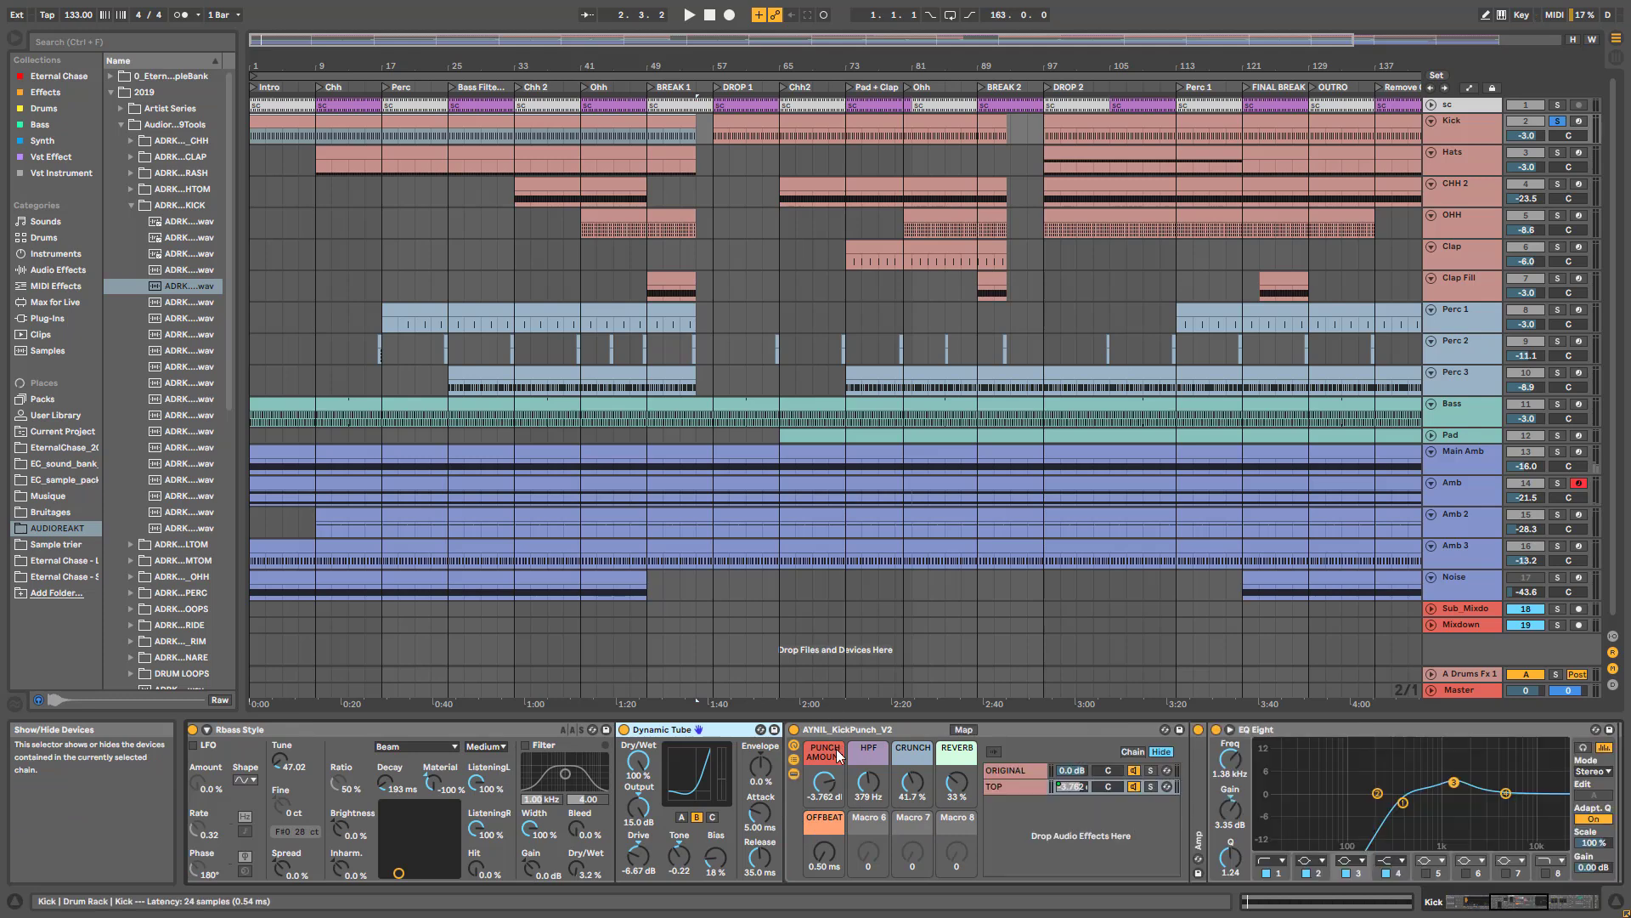
click(1006, 787)
double_click(1006, 788)
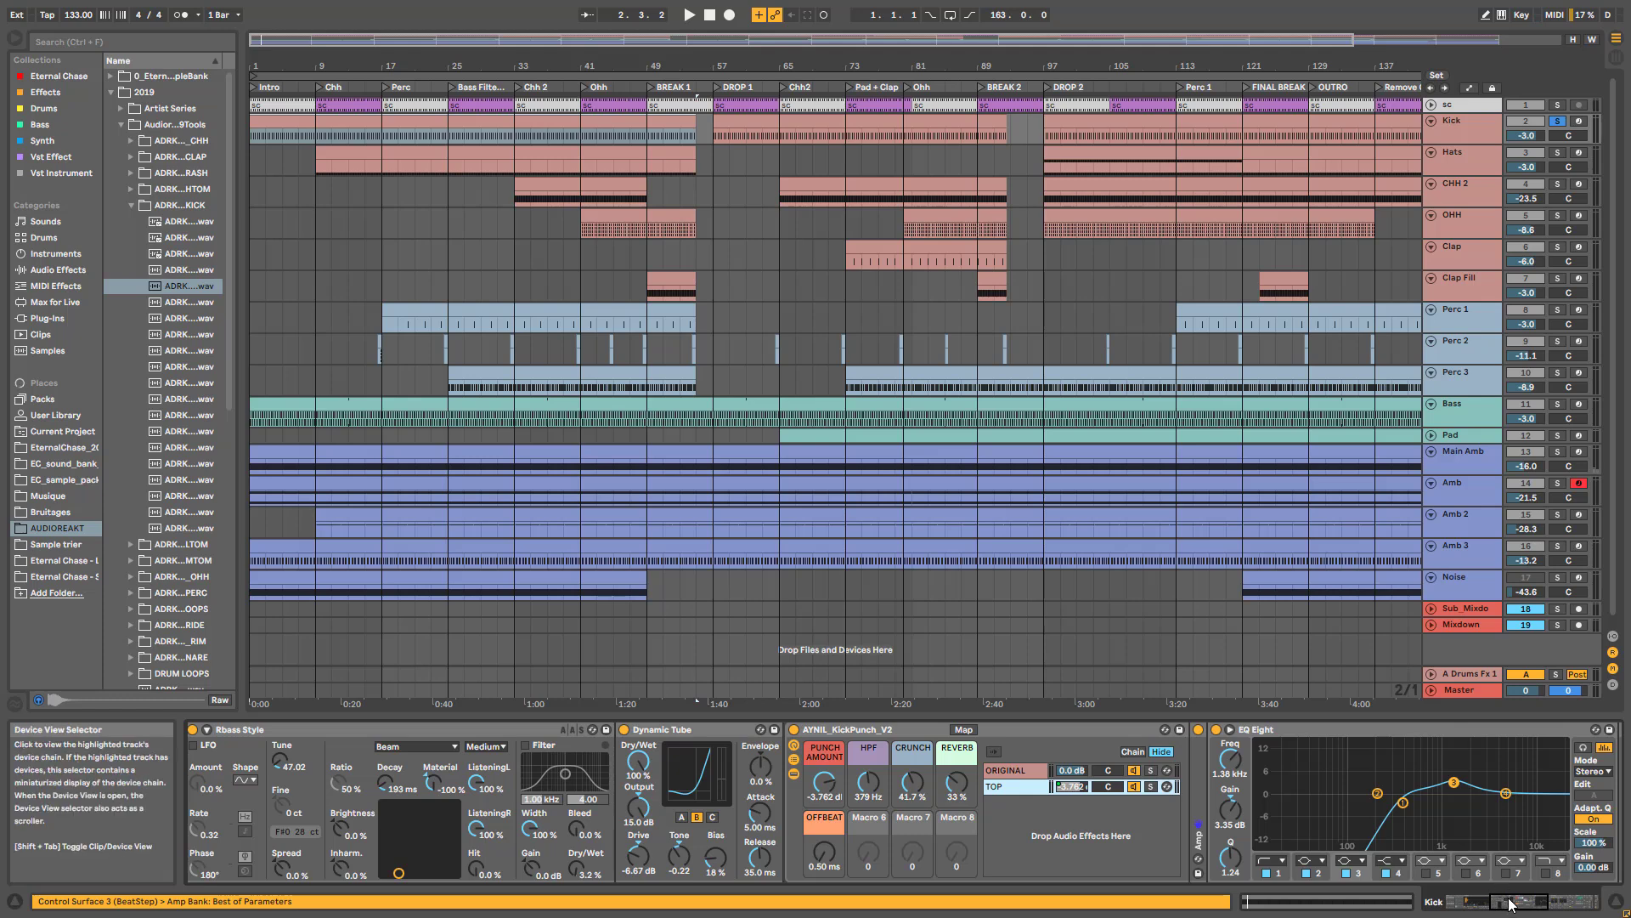
- Check the rack's ORIGINAL chain, return to the TOP chain and unfold its Amp device
drag(1508, 899, 1512, 898)
click(897, 772)
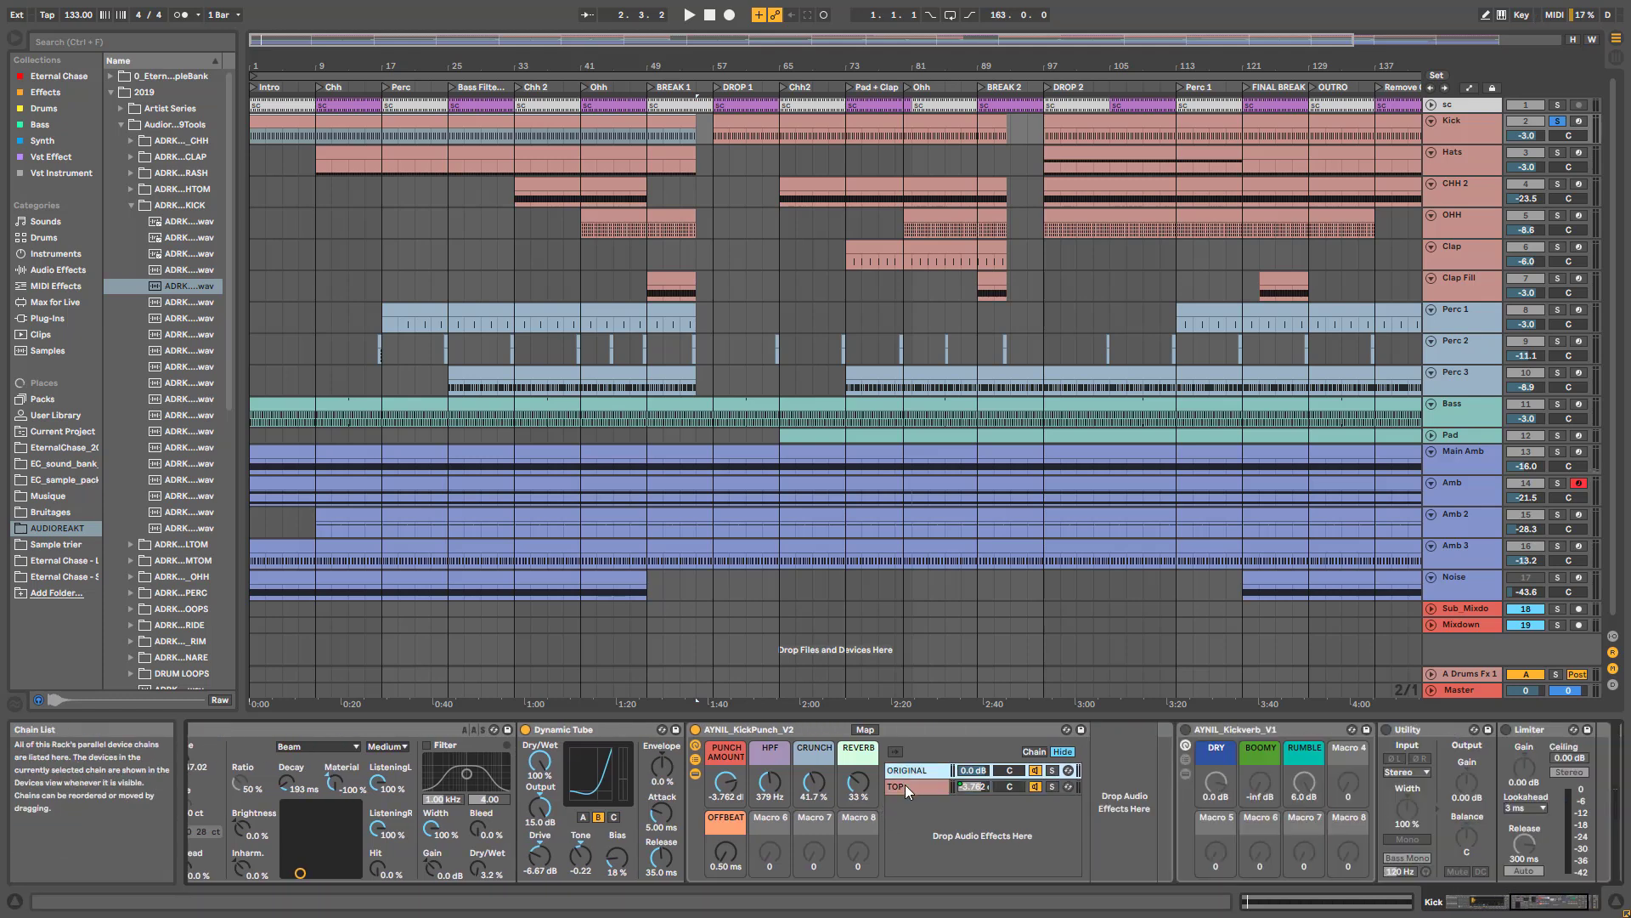
click(905, 784)
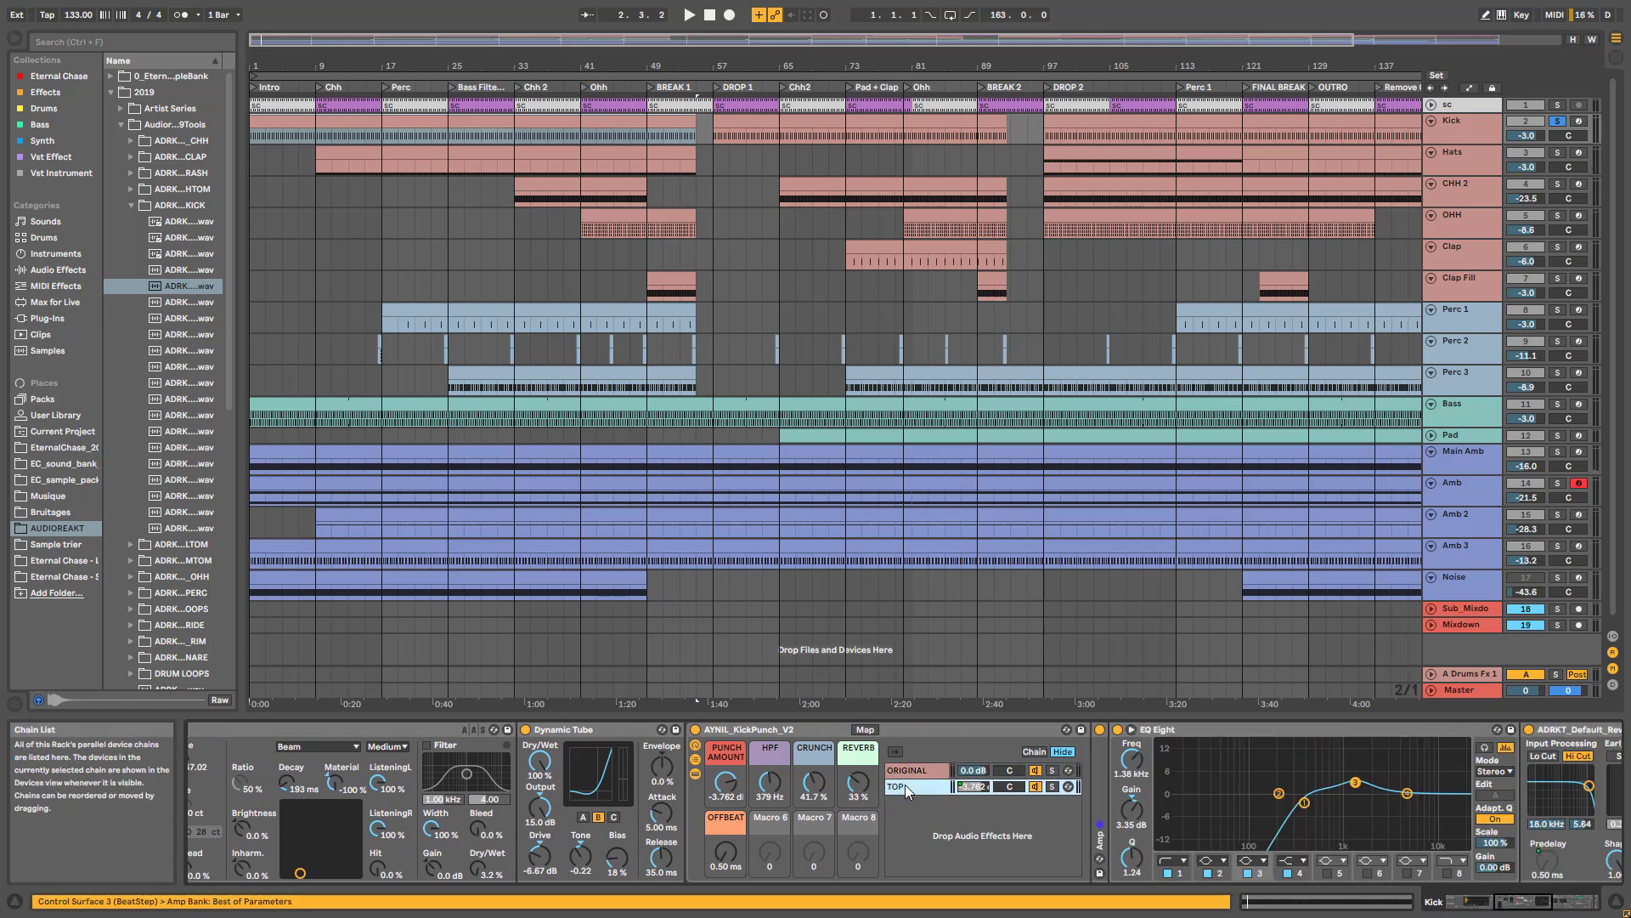
double_click(1103, 782)
drag(1517, 902, 1529, 900)
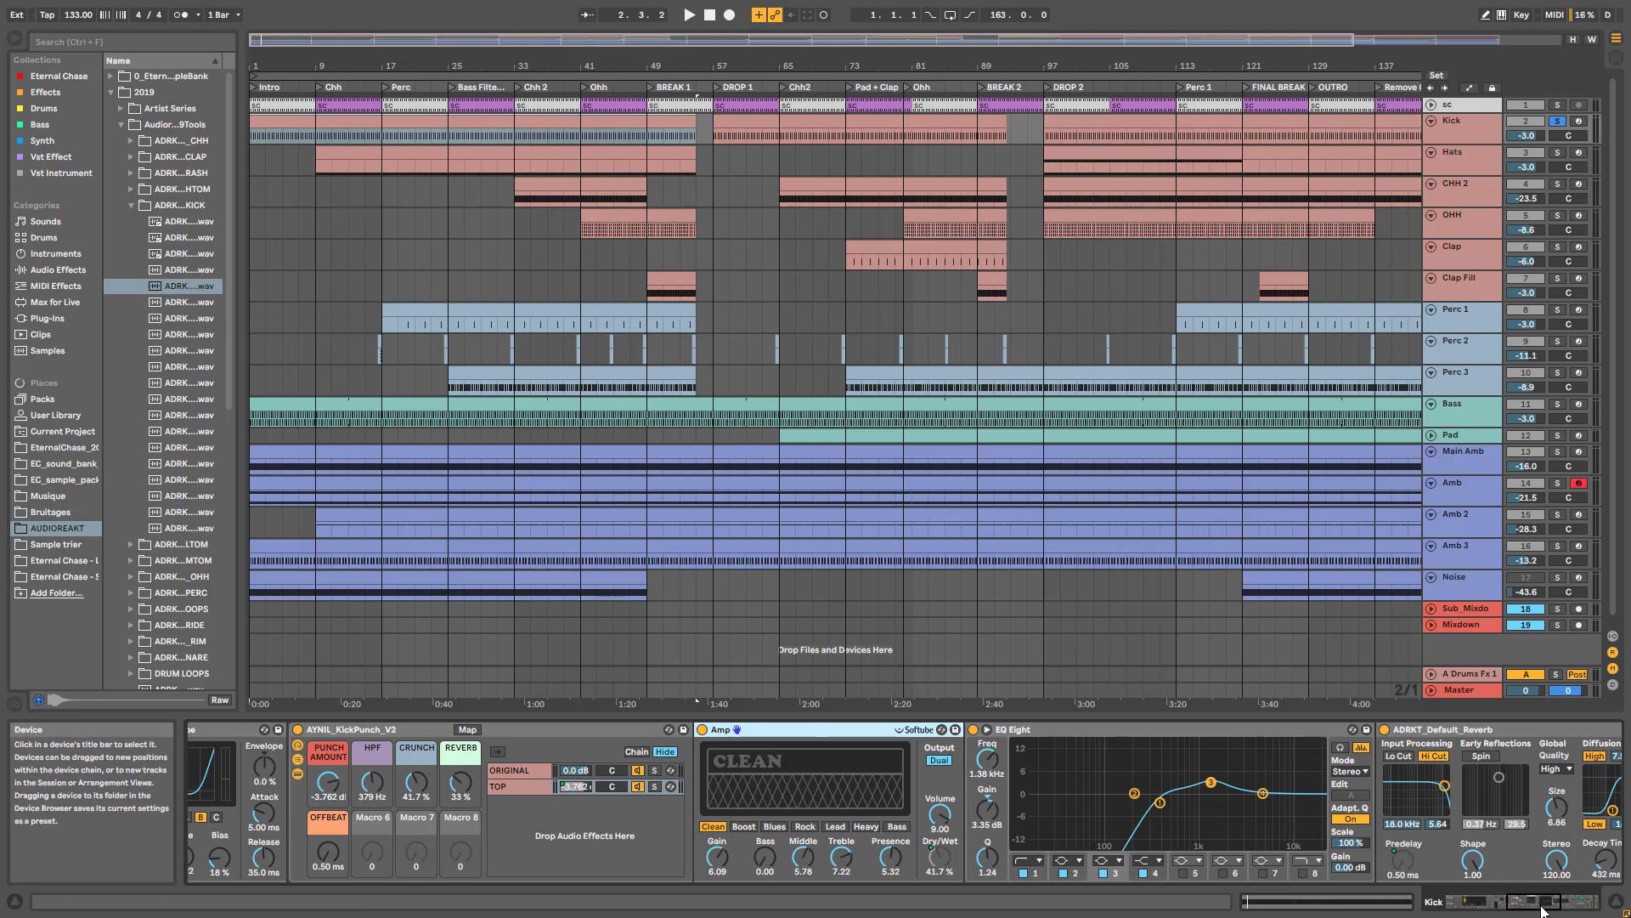
scroll(1506, 880, right, 3)
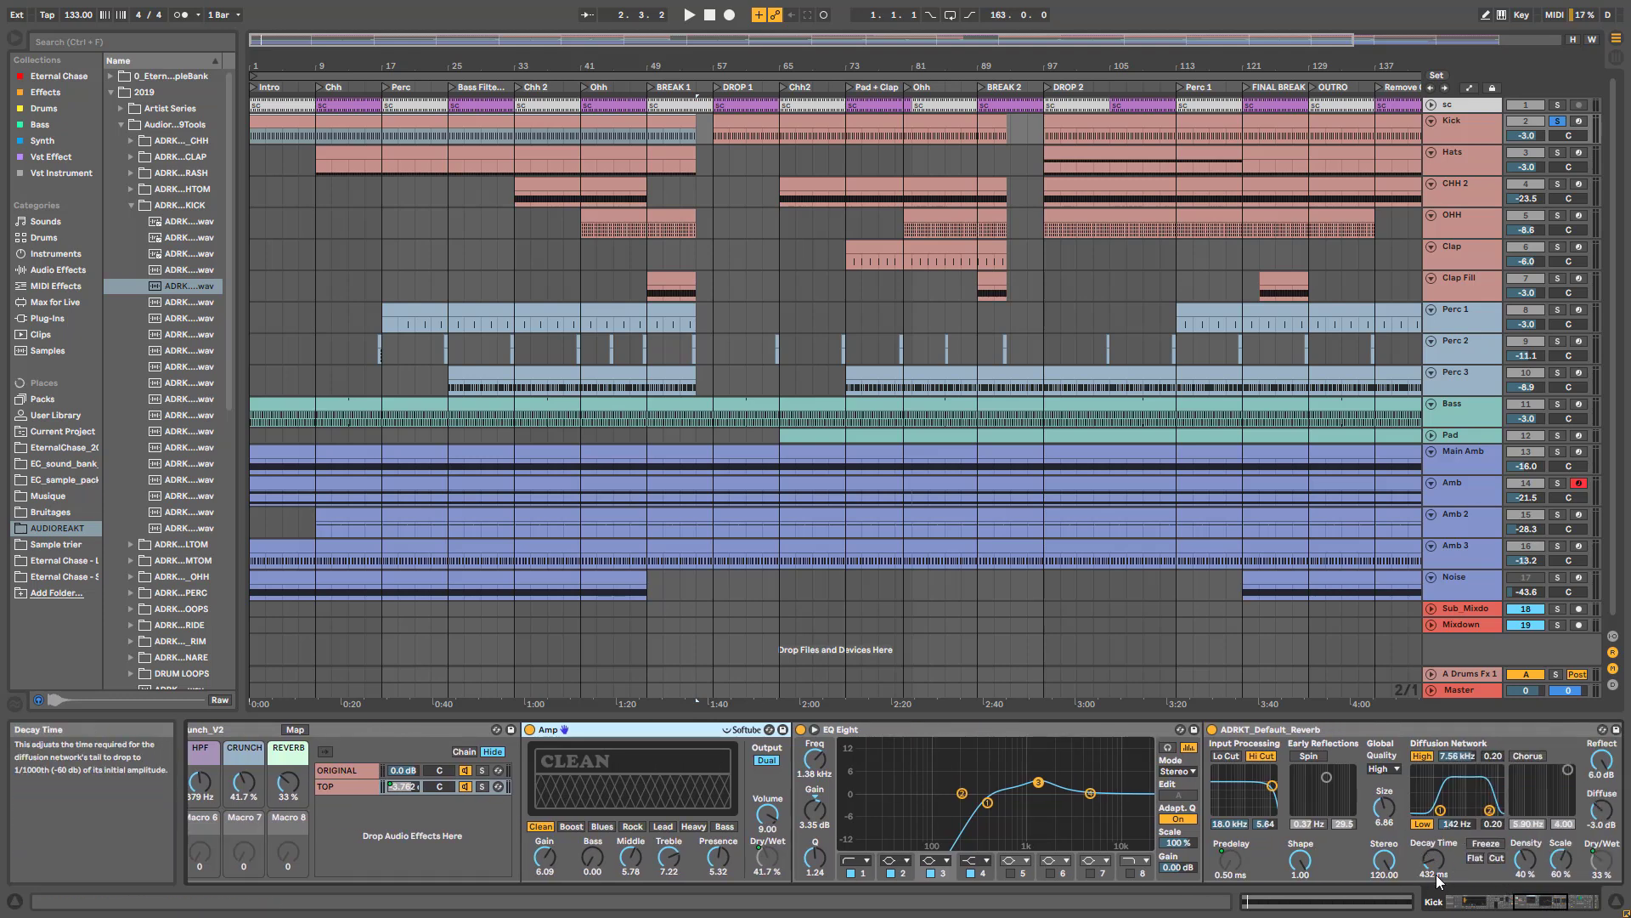
- Play the kick with the TOP chain of the AYNIL_KickPunch_V2 rack soloed, and clear the chain's solo
key(space)
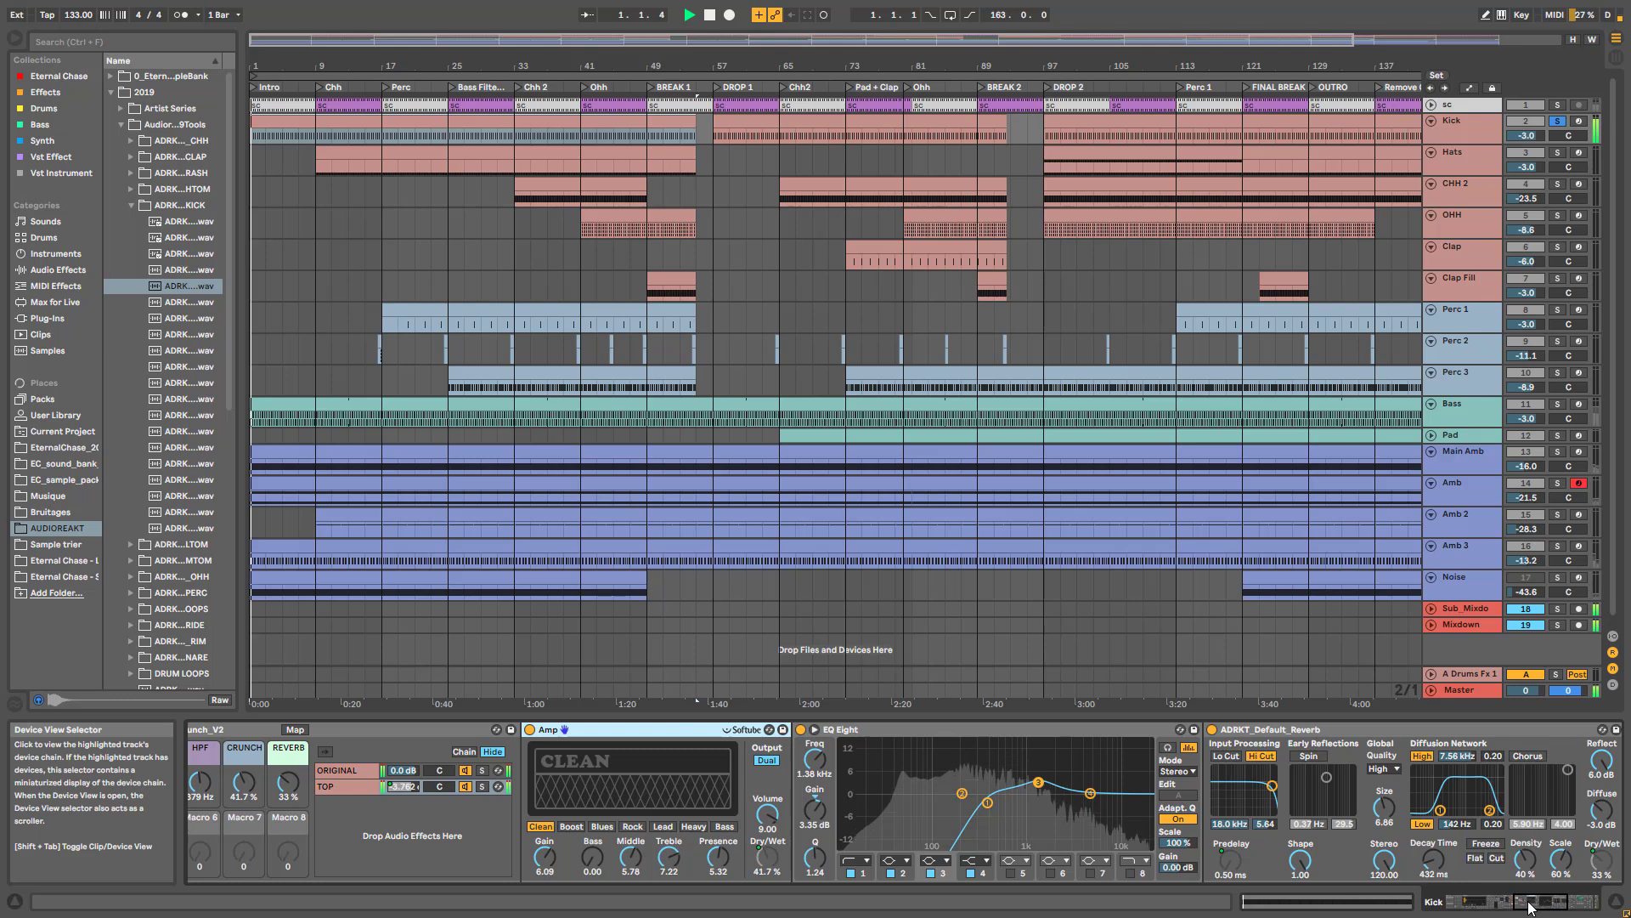
scroll(850, 795, left, 6)
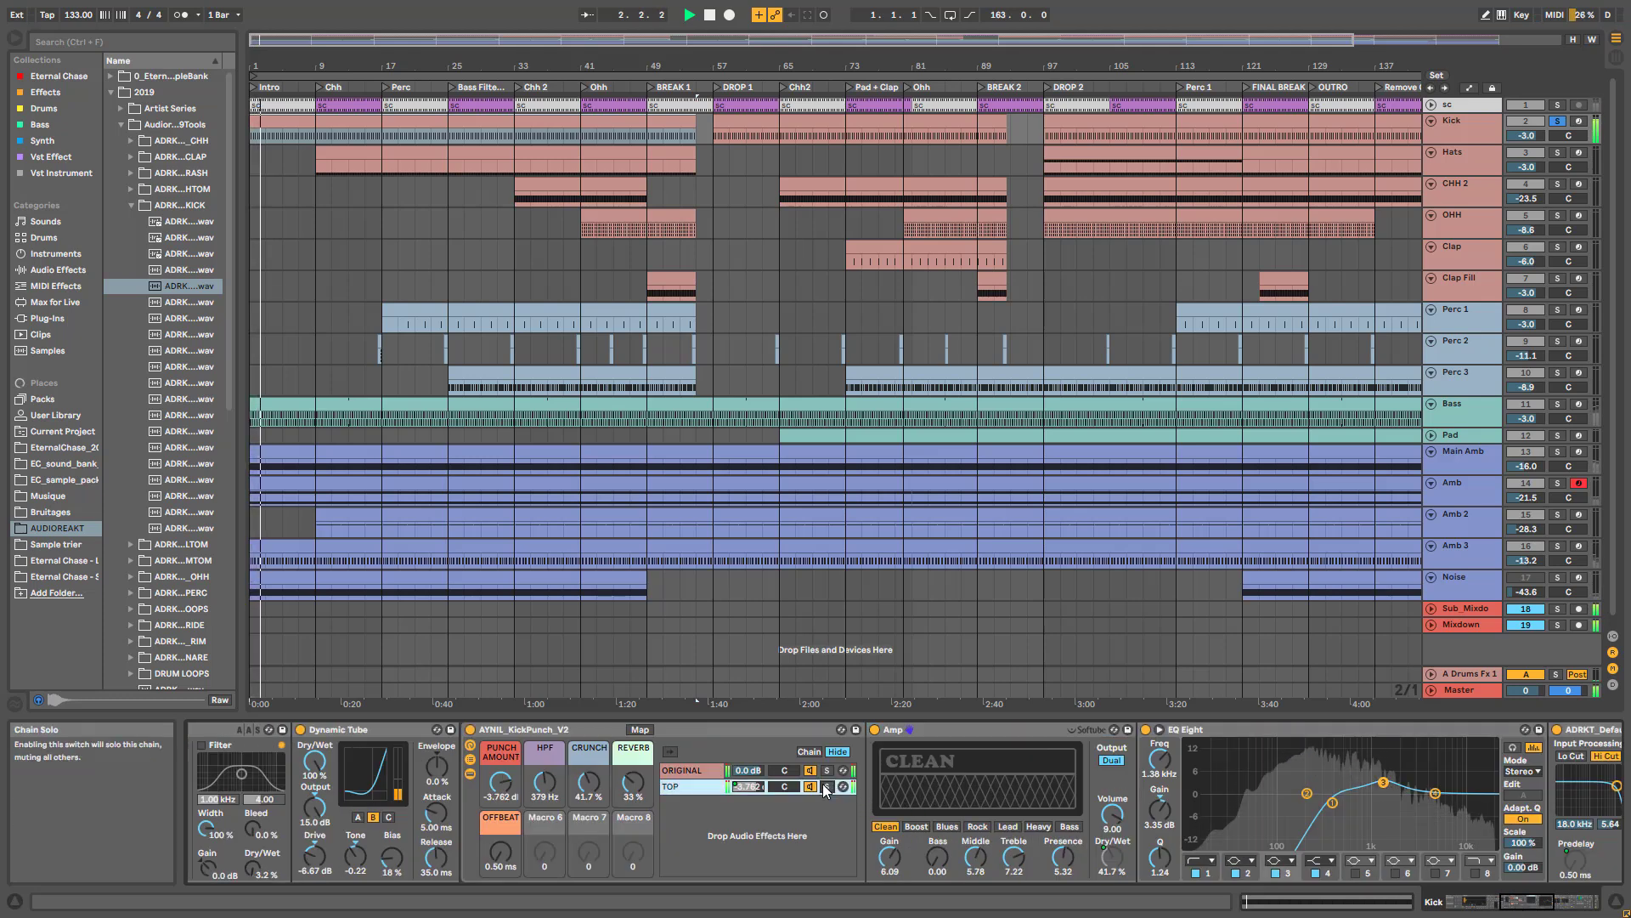
click(1547, 908)
scroll(850, 795, left, 5)
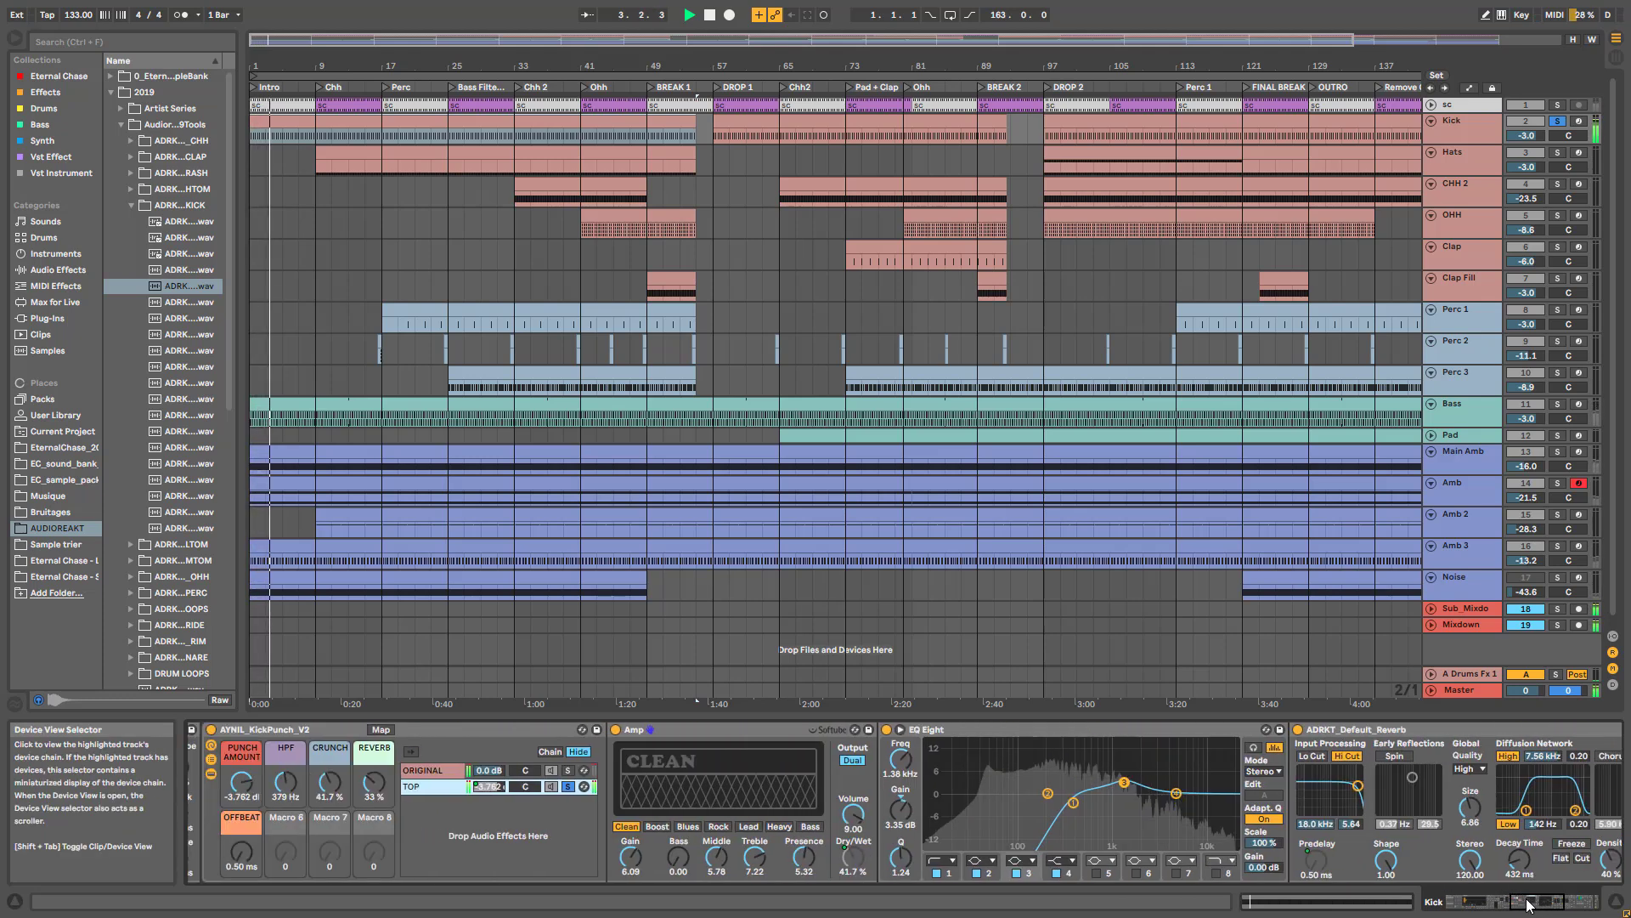
click(849, 794)
click(848, 787)
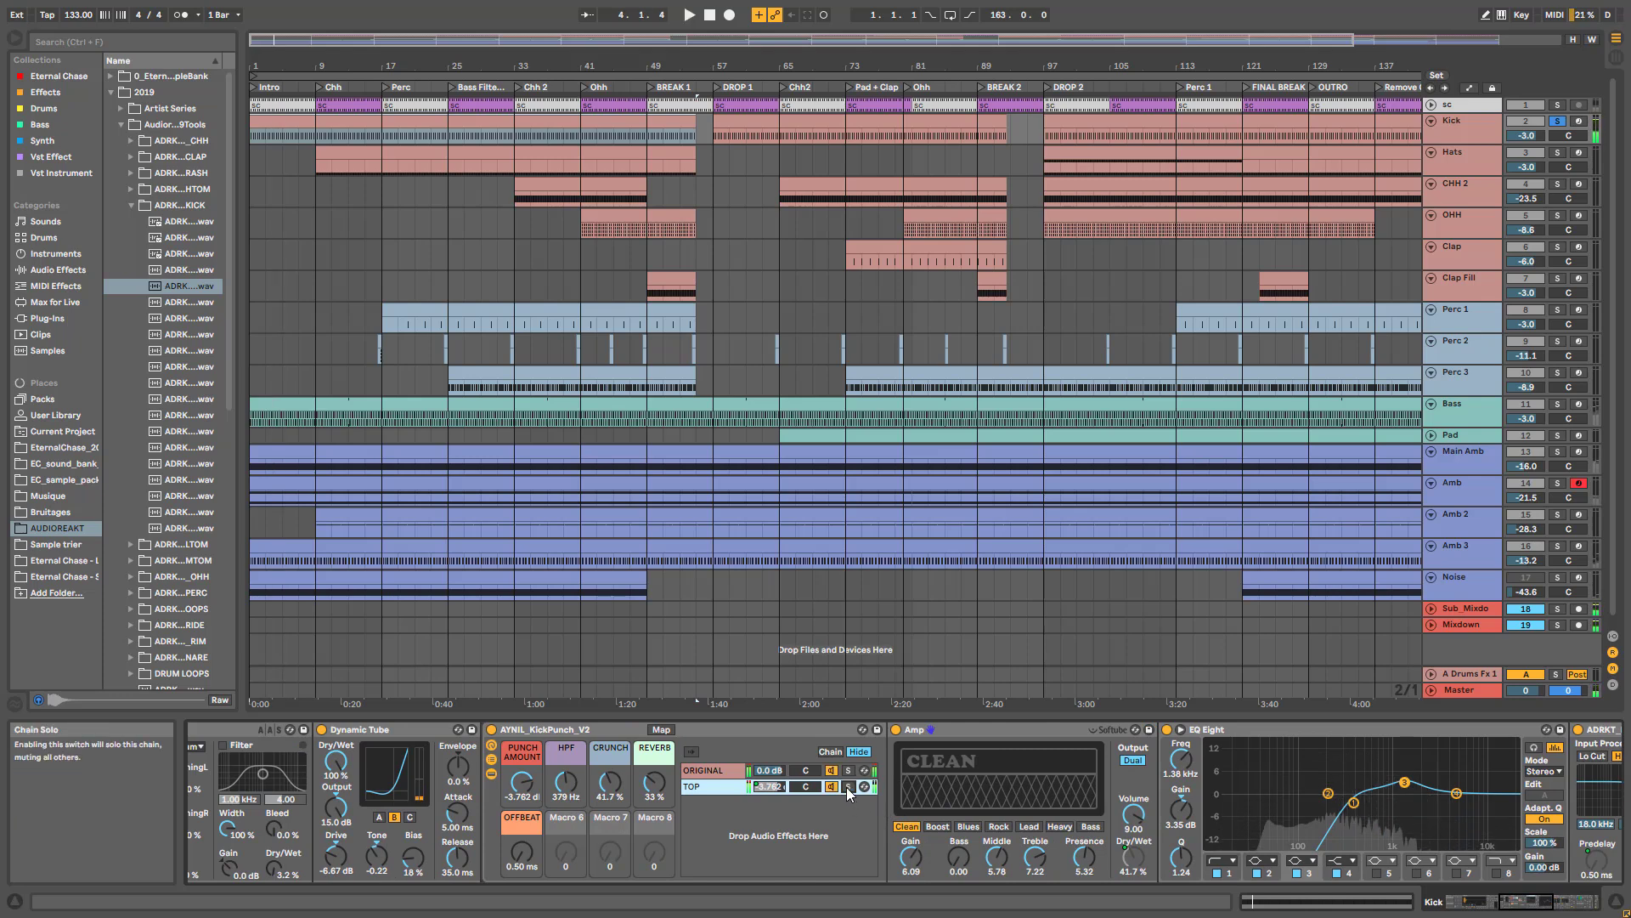
- Unsolo the Kick track and compare the full mix with and without the collapsed AYNIL_KickPunch_V2 rack
click(491, 775)
key(space)
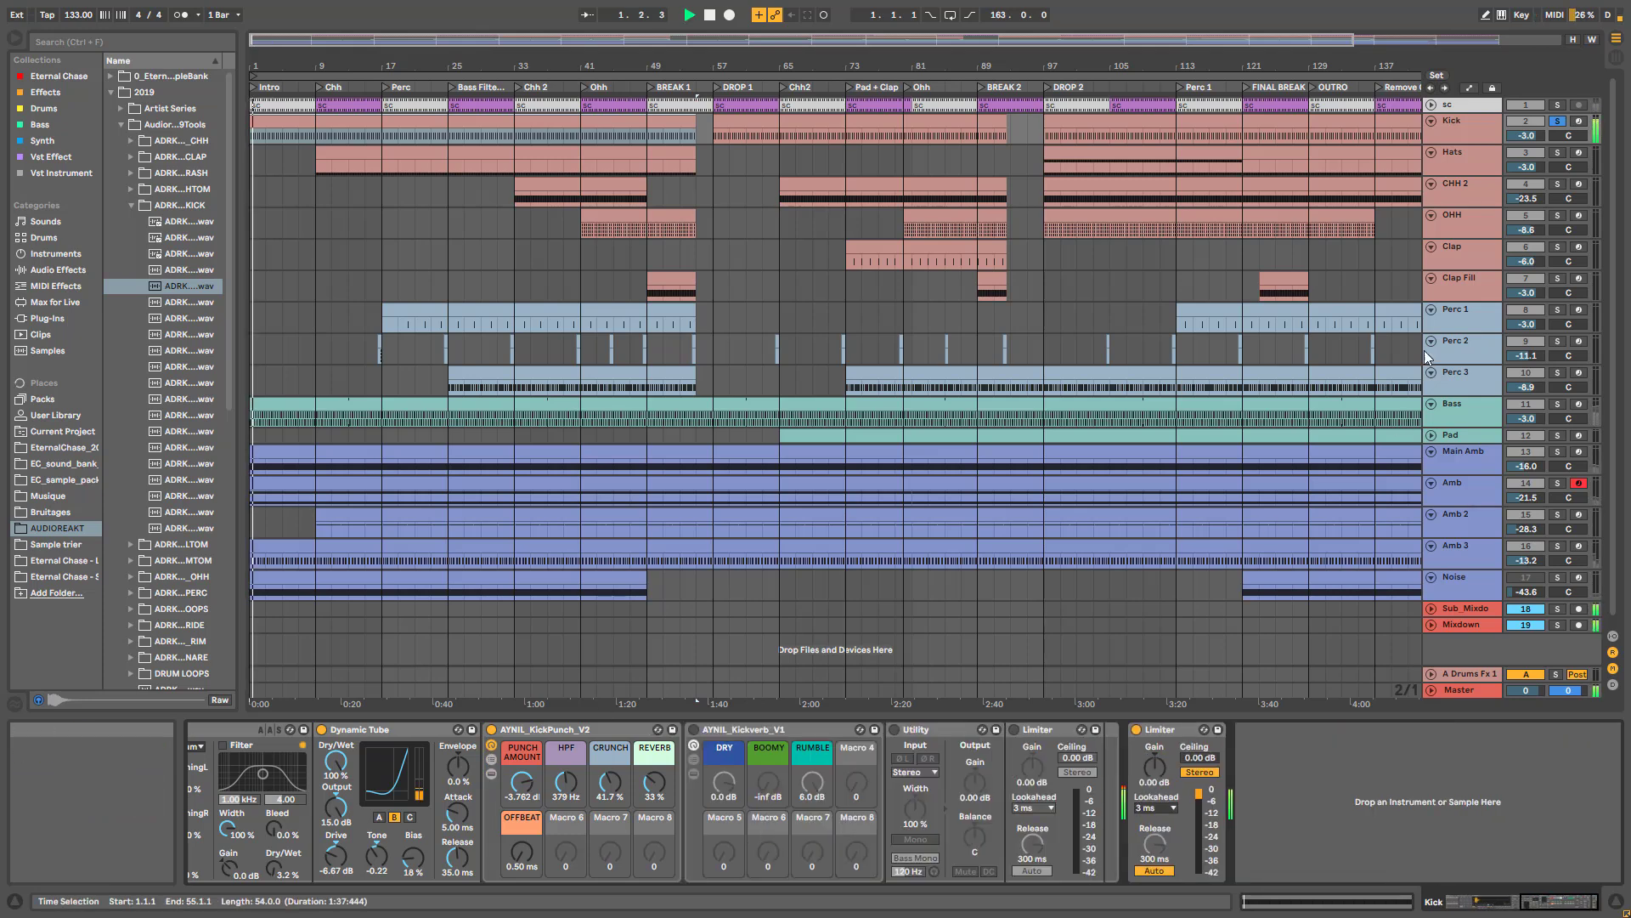
click(1557, 122)
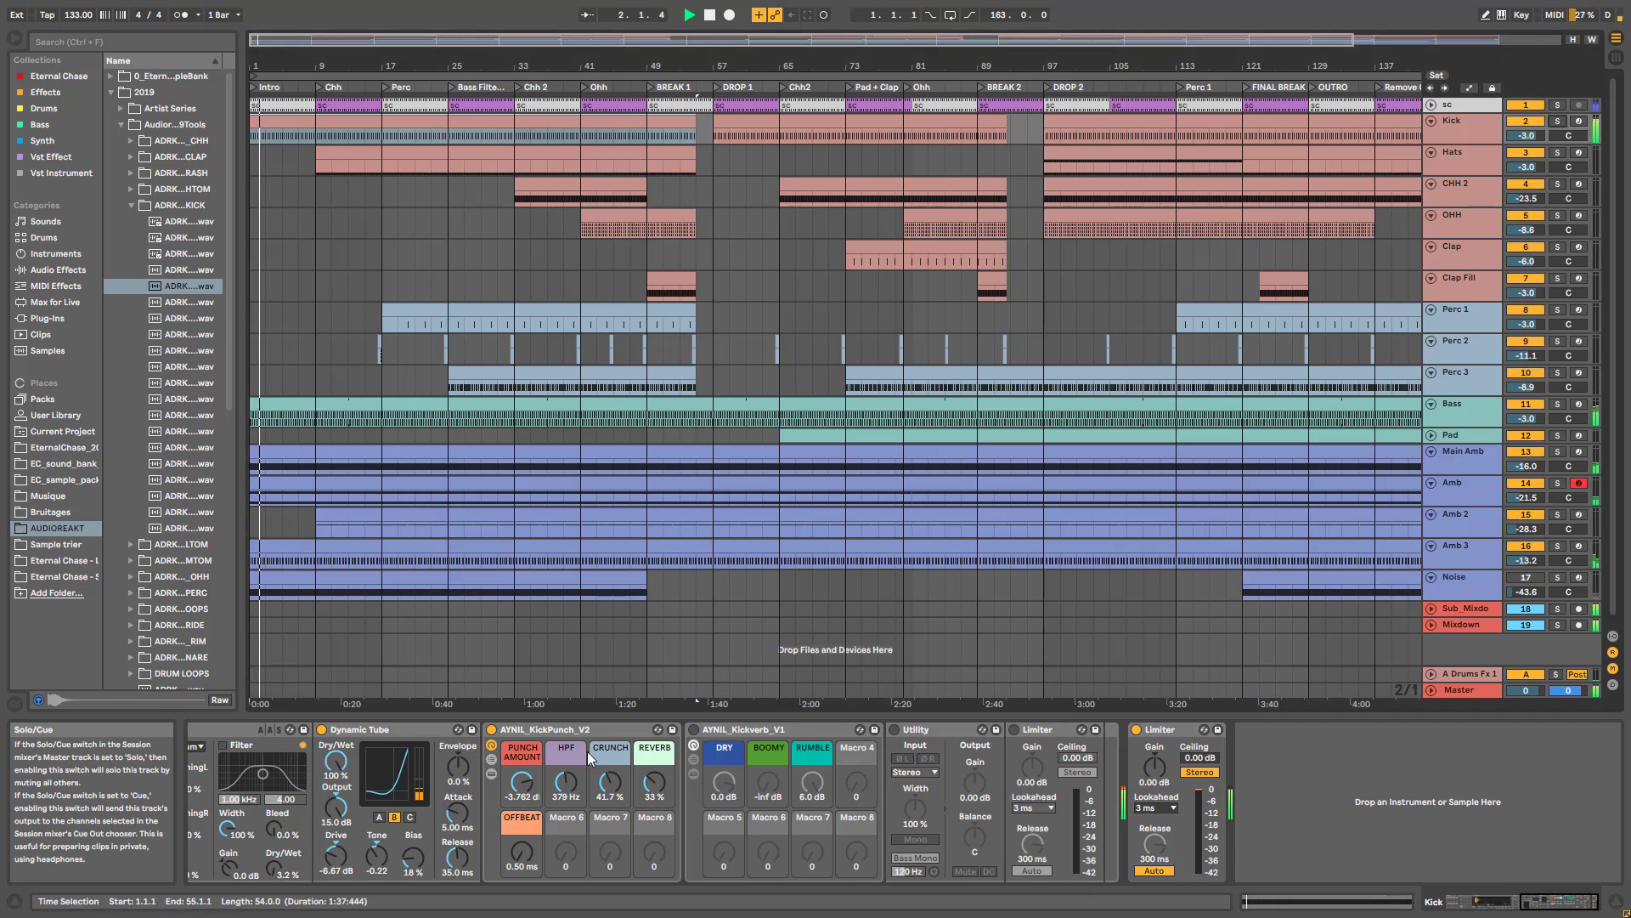
click(491, 729)
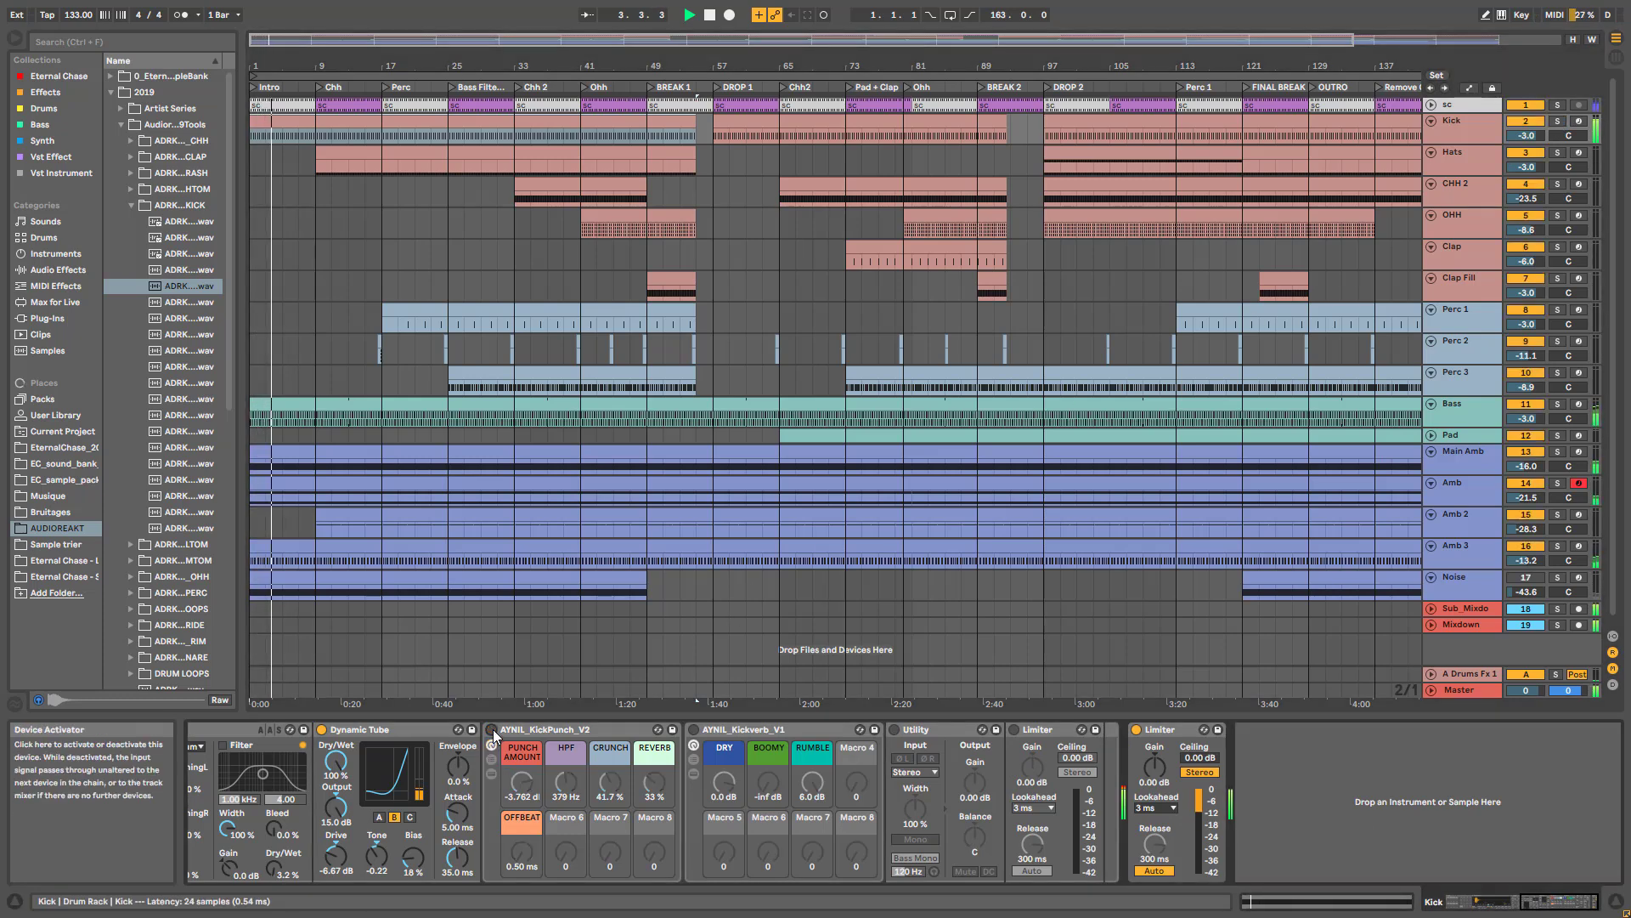
click(492, 729)
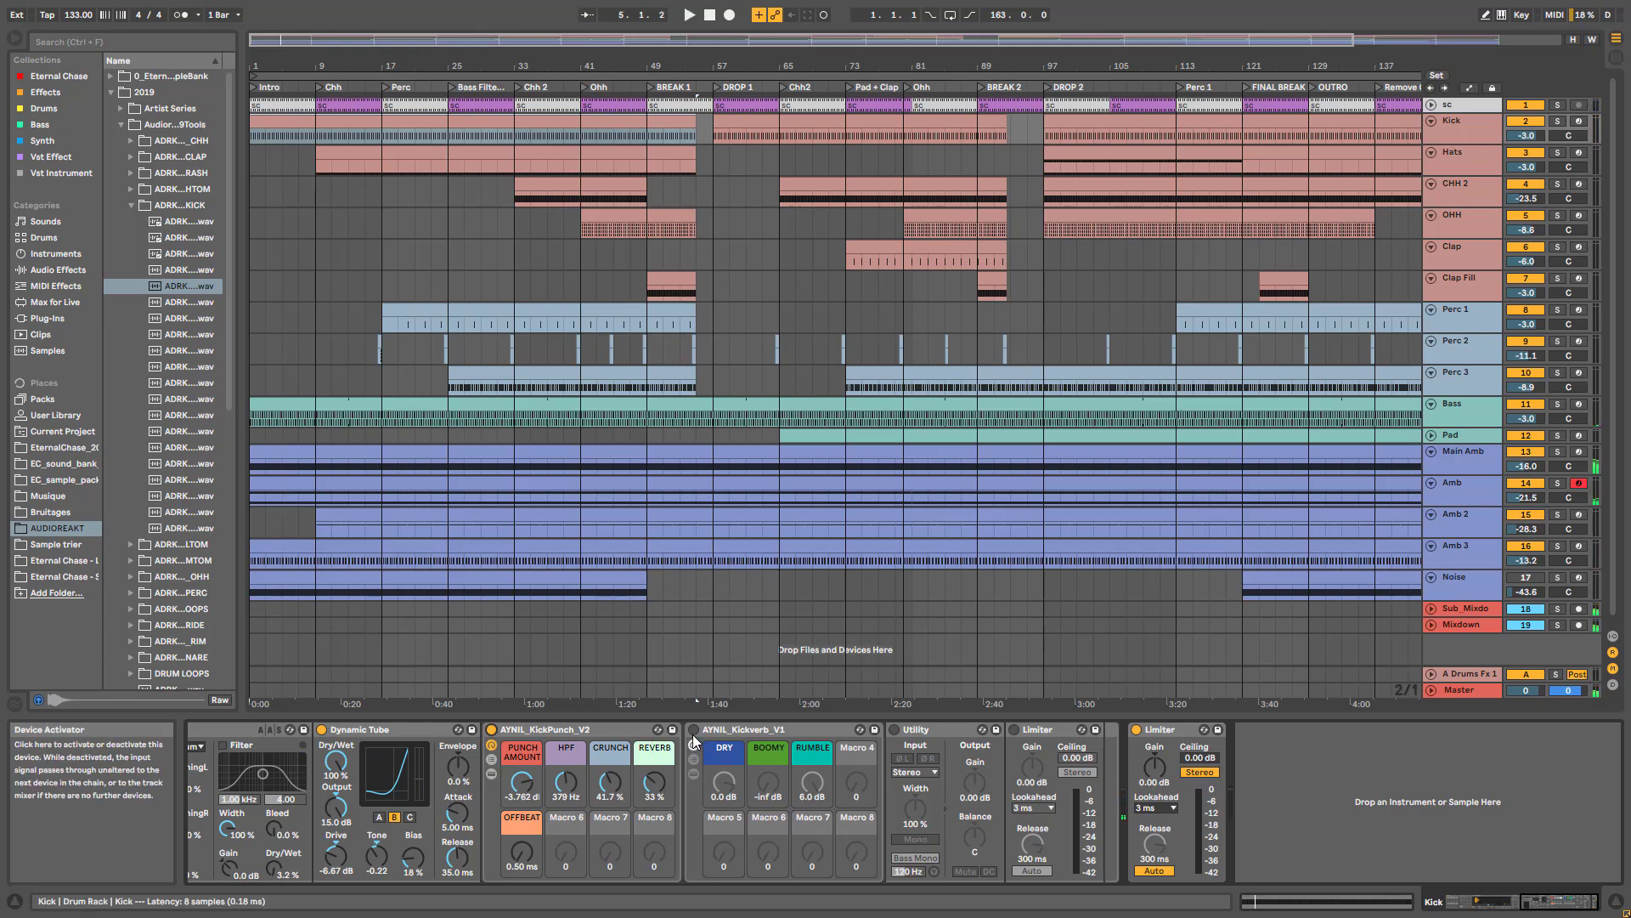
- Unfold the AYNIL_Kickverb_V1 rack on the Kick track and activate it while the full mix plays
click(715, 729)
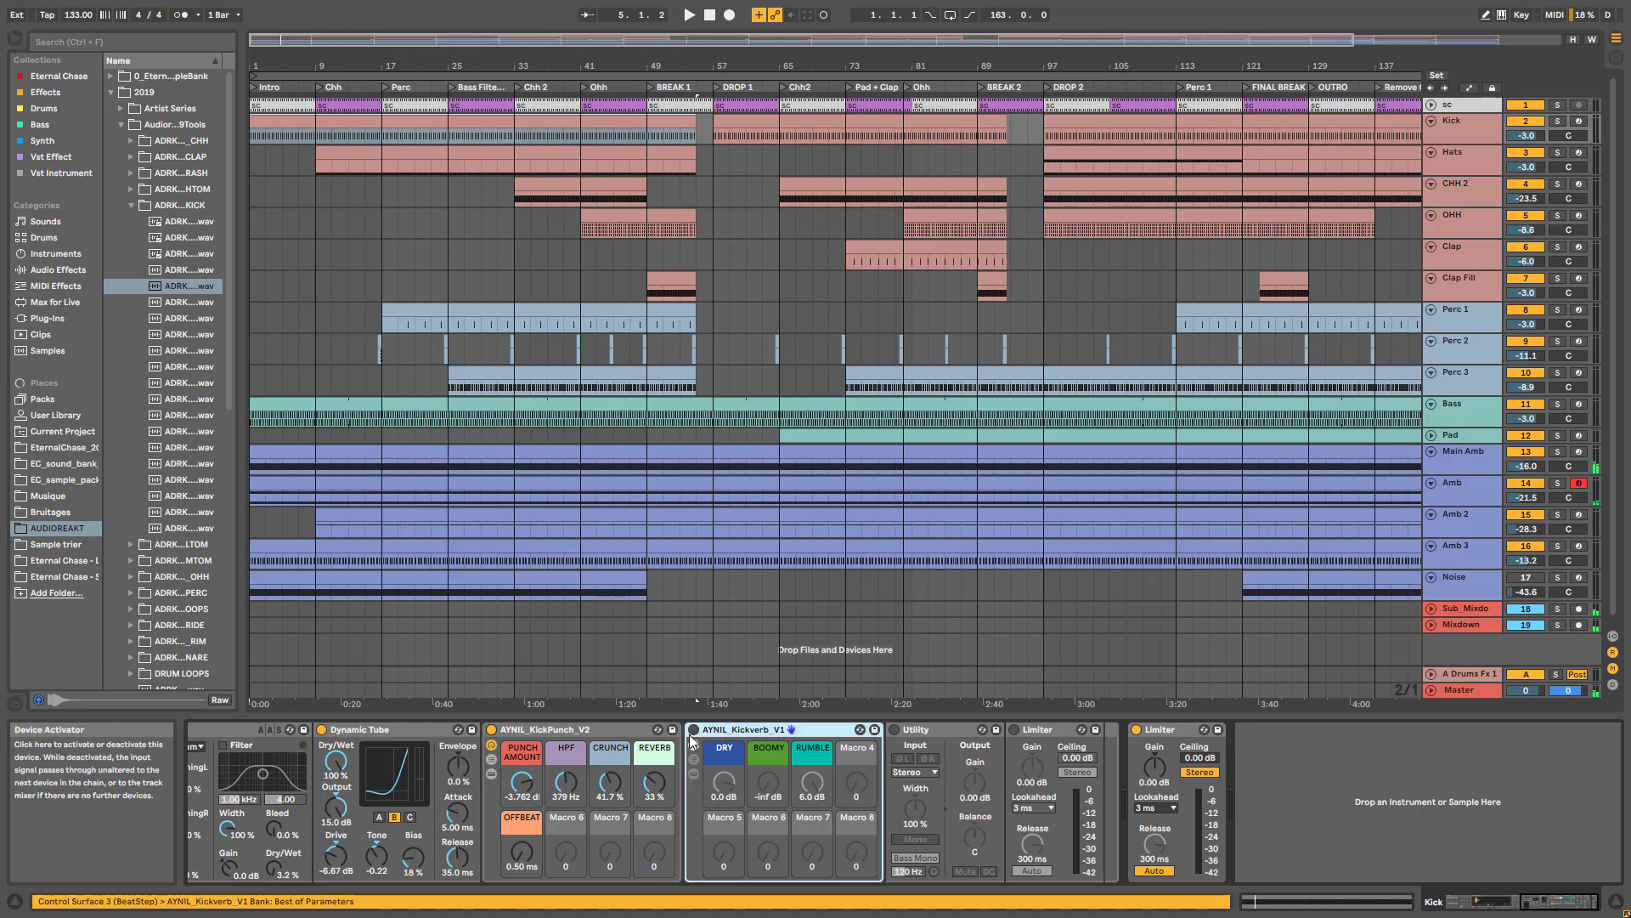
click(695, 745)
key(space)
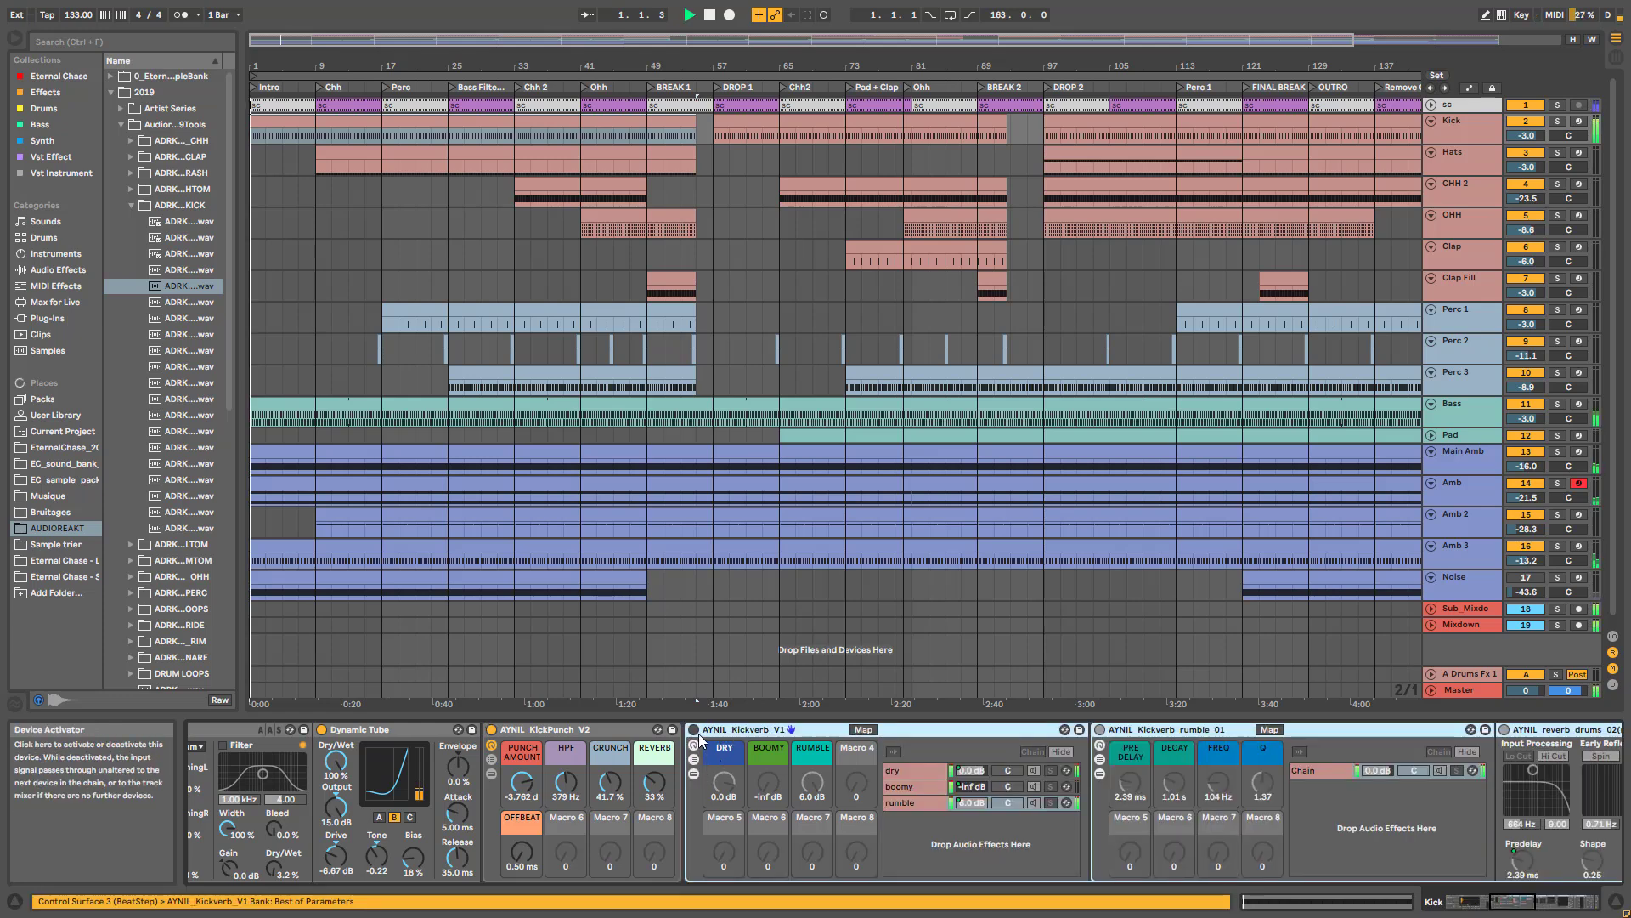
click(694, 730)
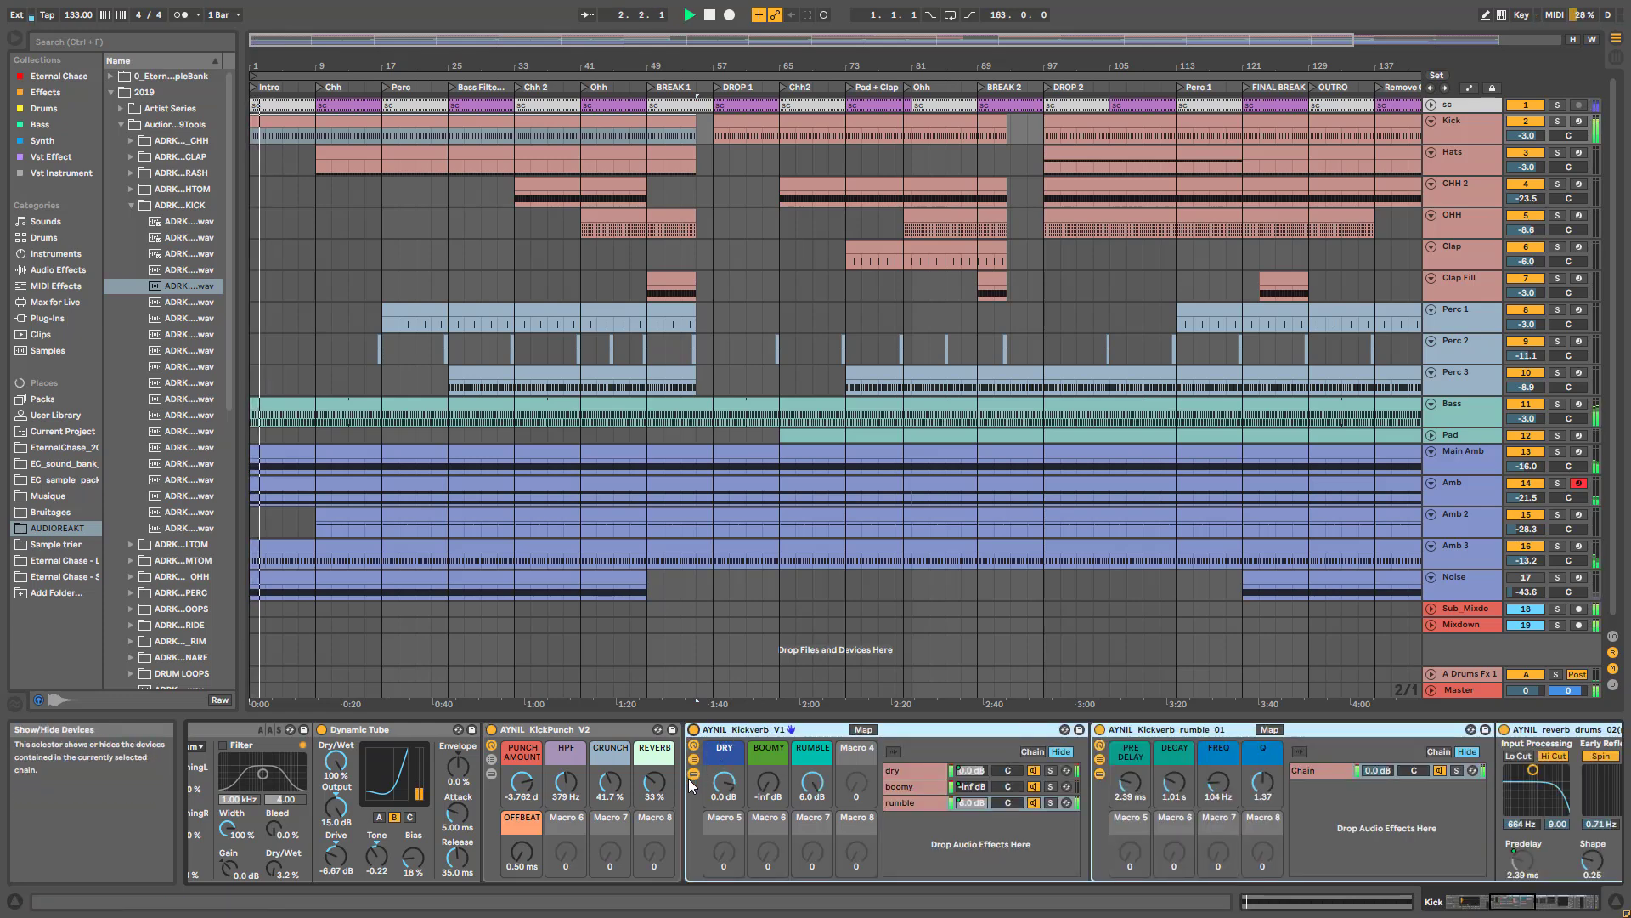
click(1521, 902)
drag(1519, 901, 1524, 900)
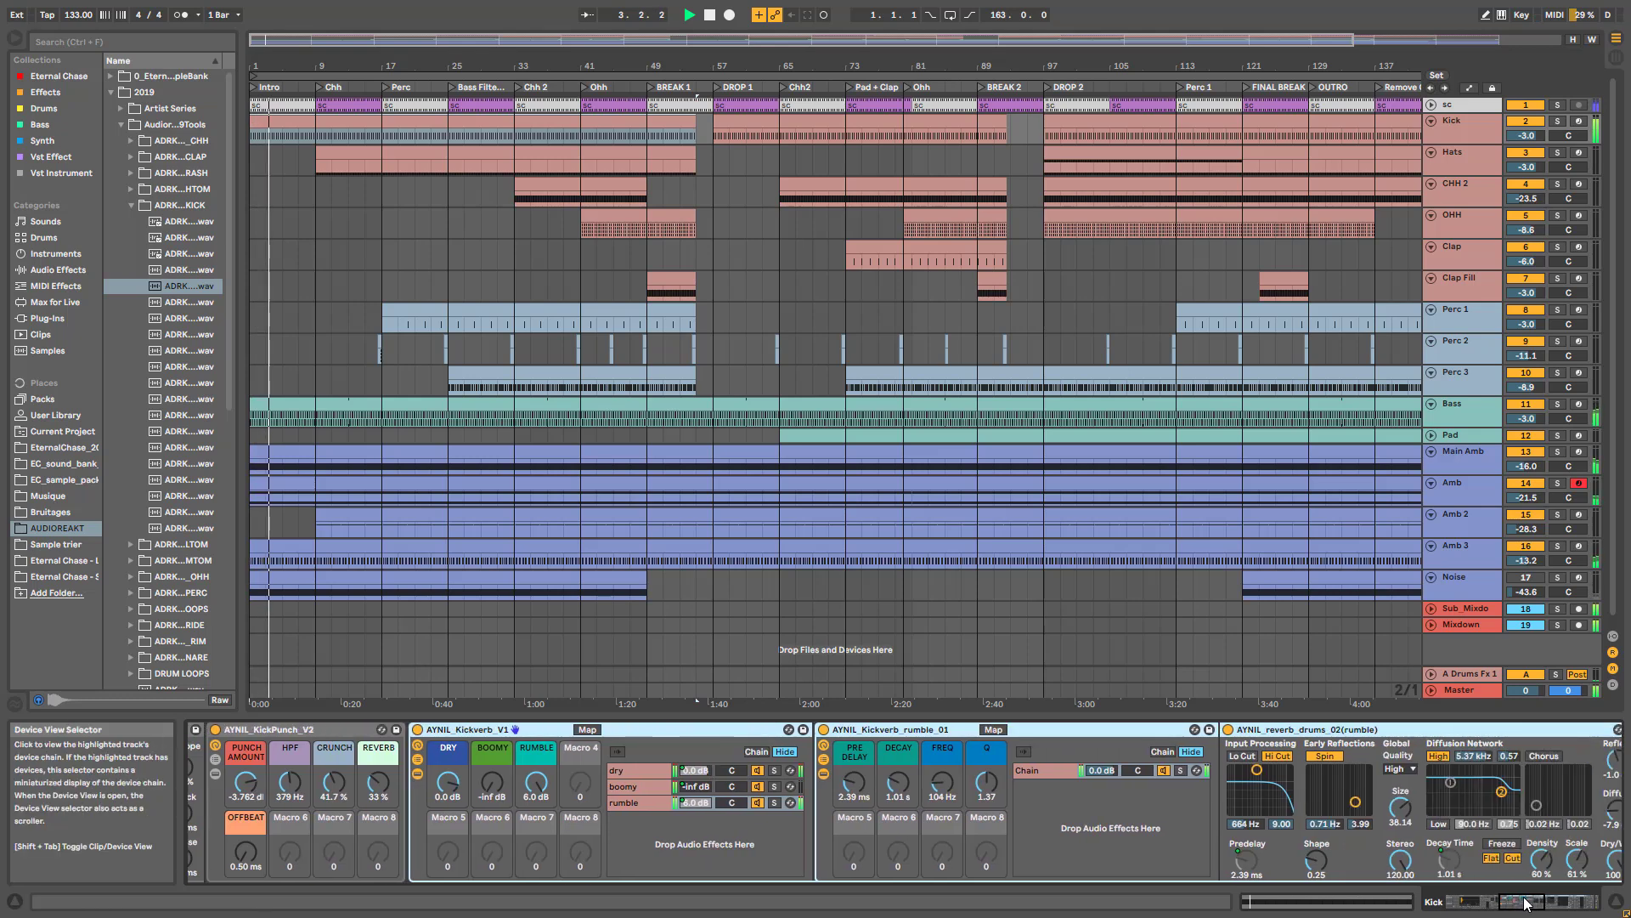
key(space)
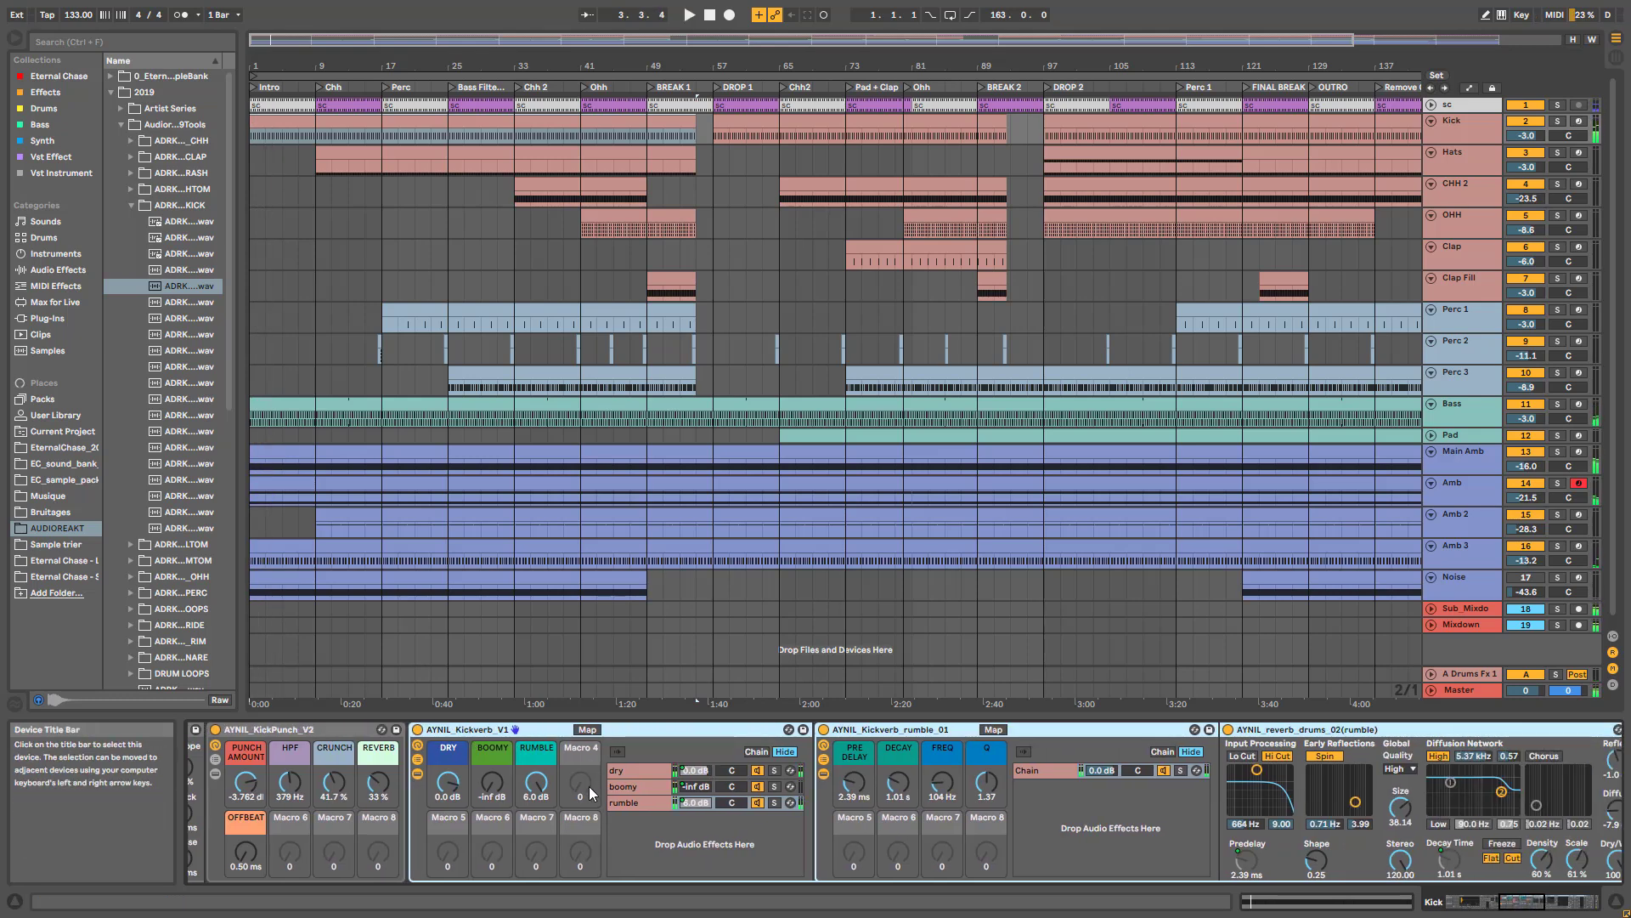
- Examine the devices in the rumble chain of the AYNIL_Kickverb_V1 rack, and collapse the rack
click(639, 804)
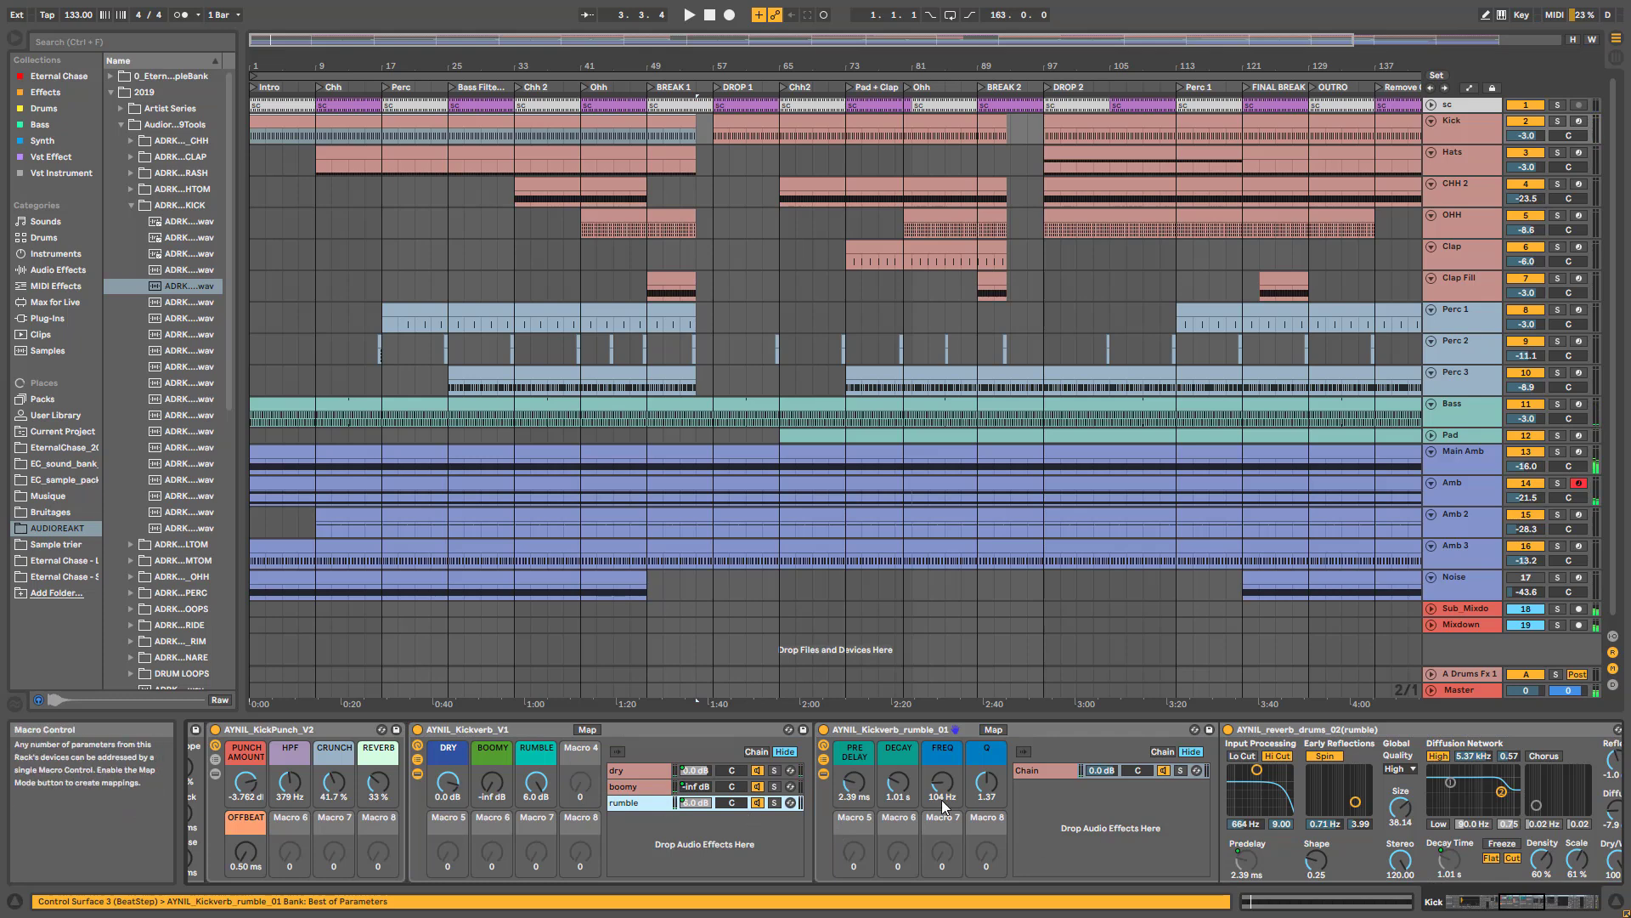
drag(1509, 899, 1534, 911)
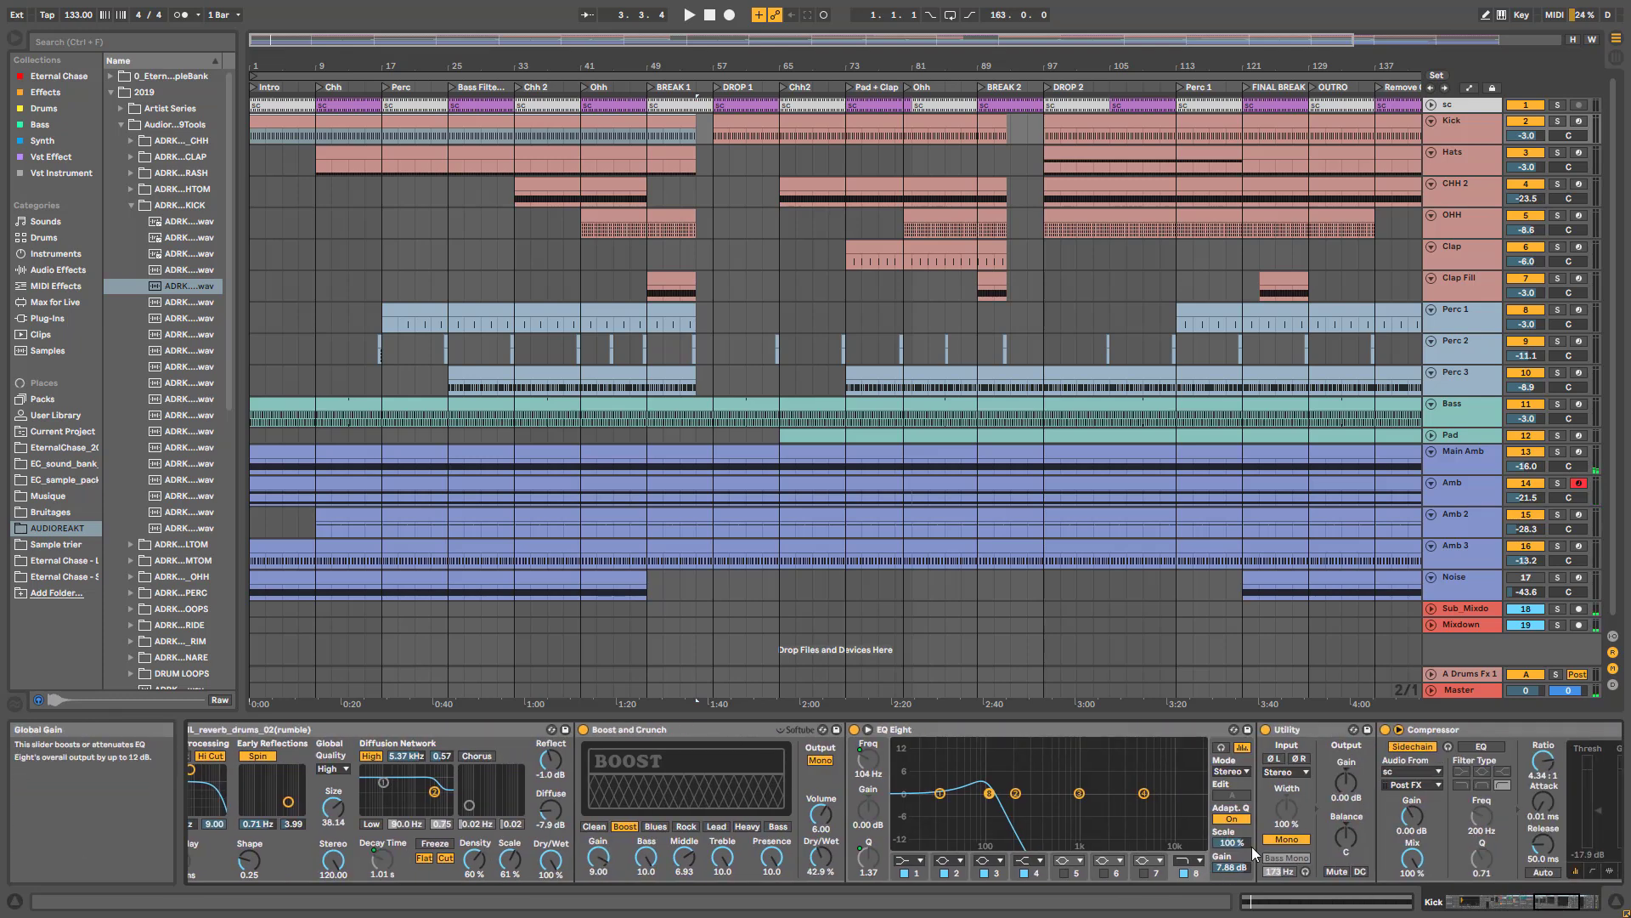
drag(1570, 896, 1532, 900)
click(823, 772)
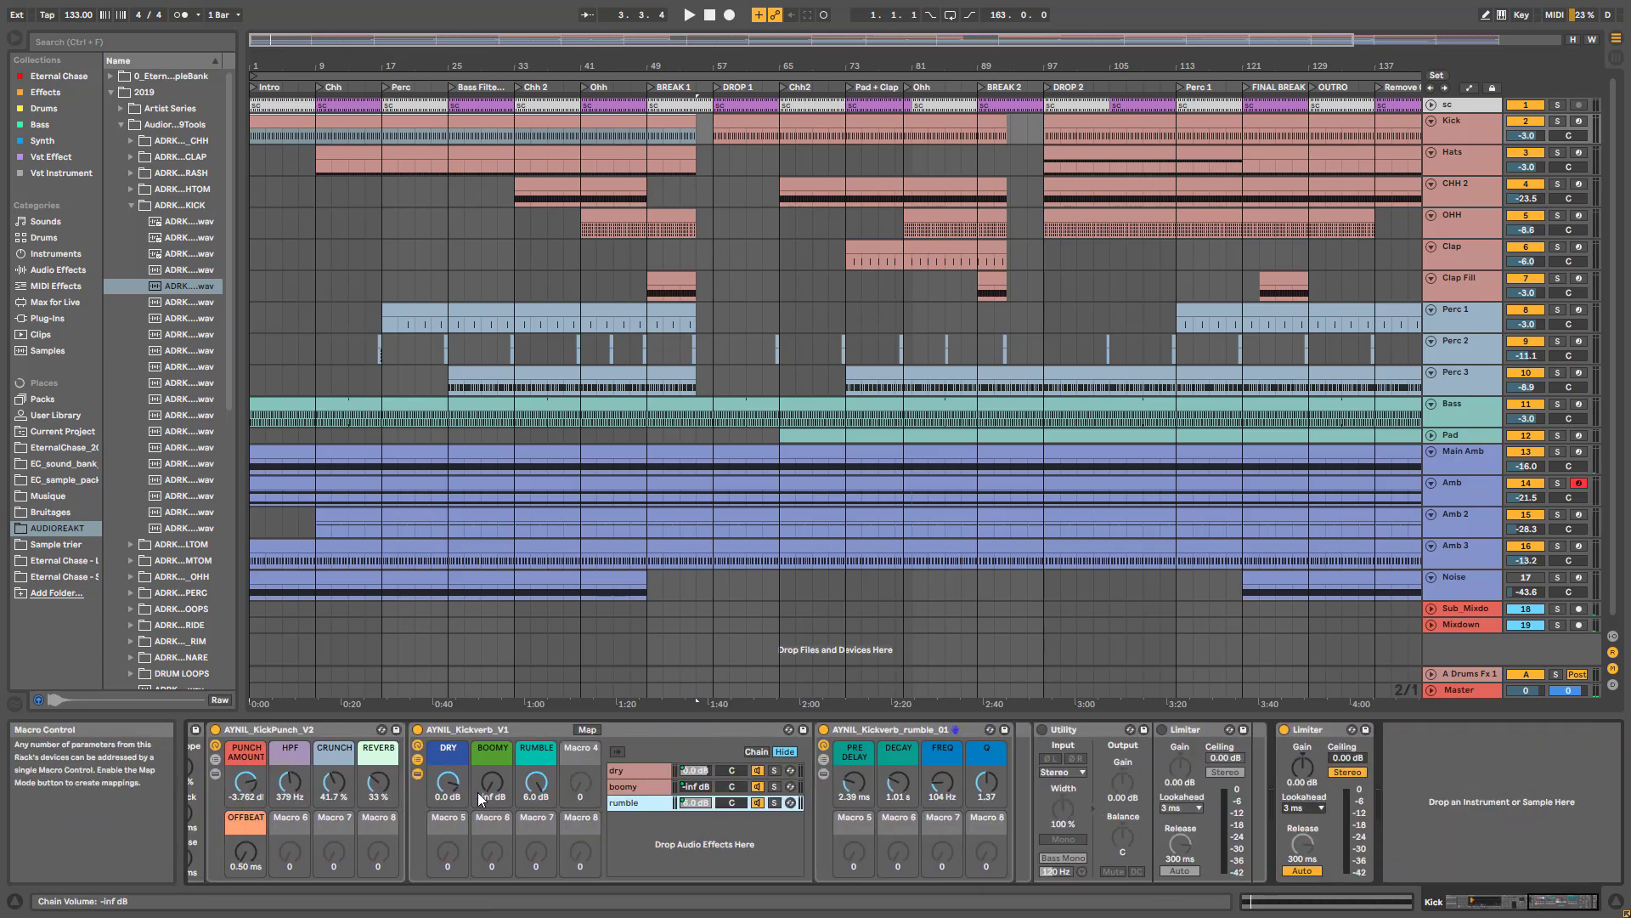
click(417, 760)
- Activate the Utility and the Limiter that follow the AYNIL_Kickverb_V1 rack while playing the mix
key(space)
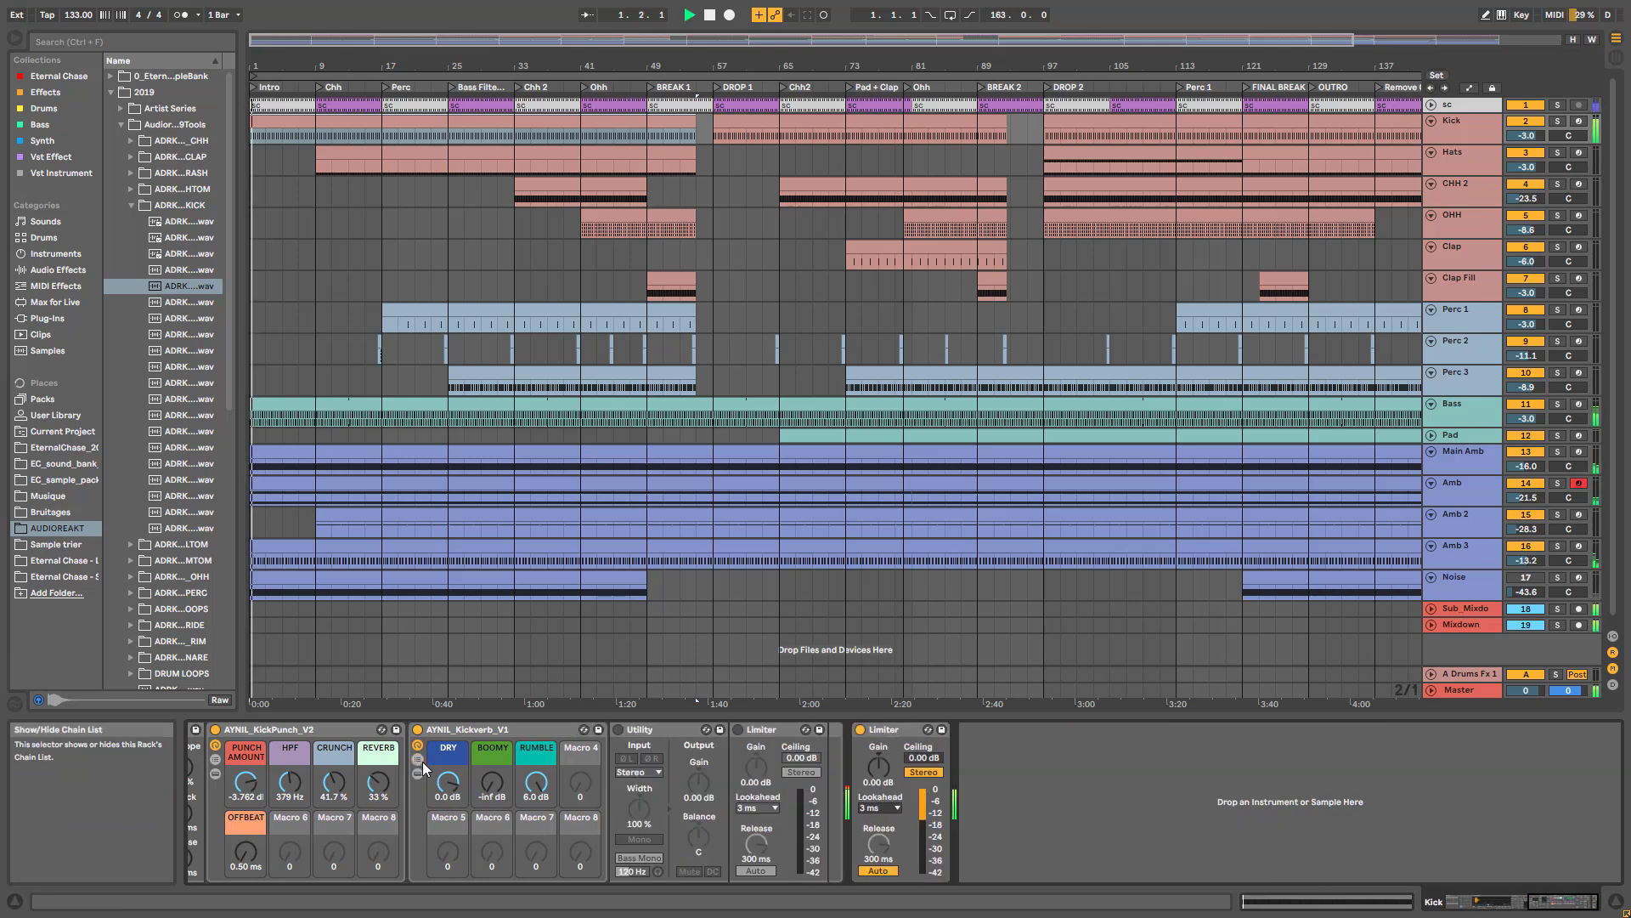
click(619, 729)
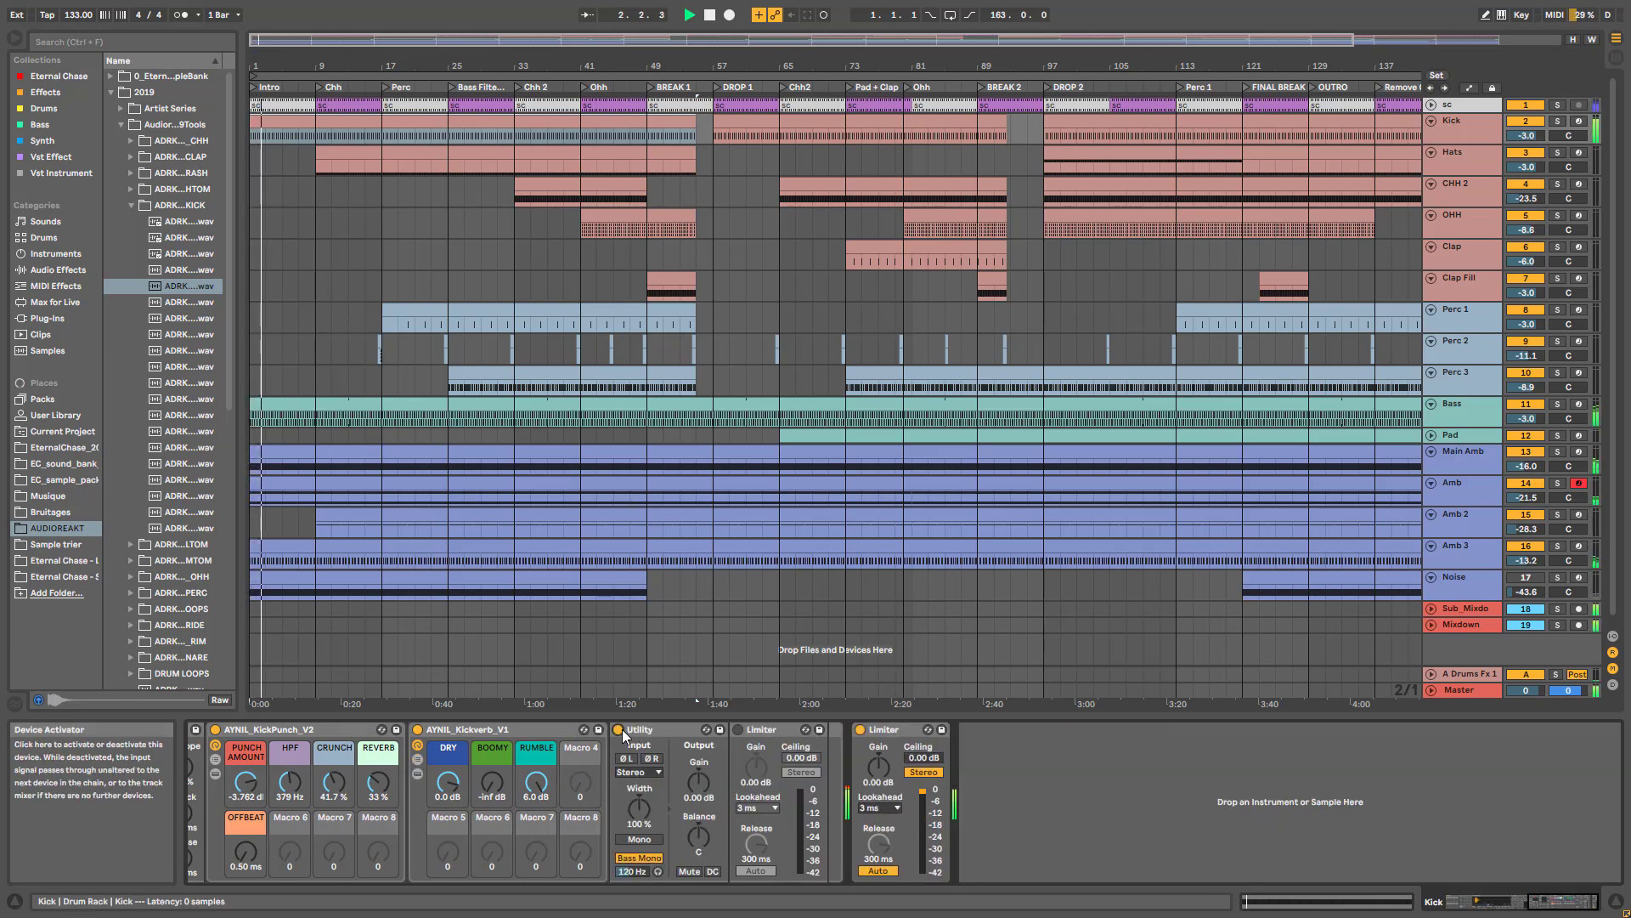
click(641, 858)
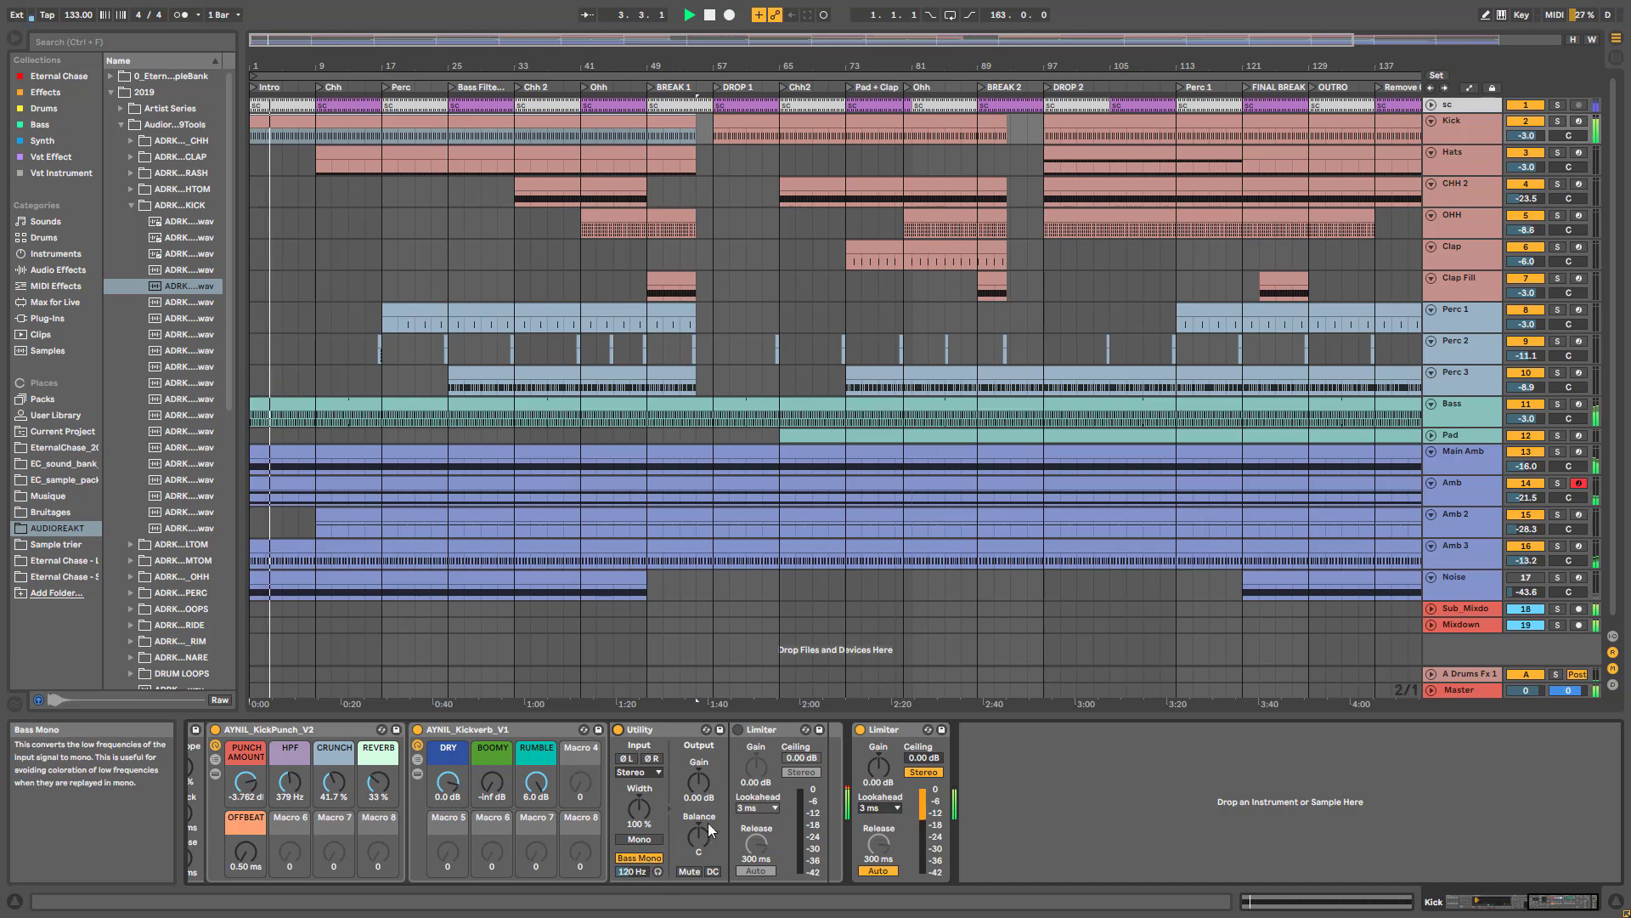
click(738, 729)
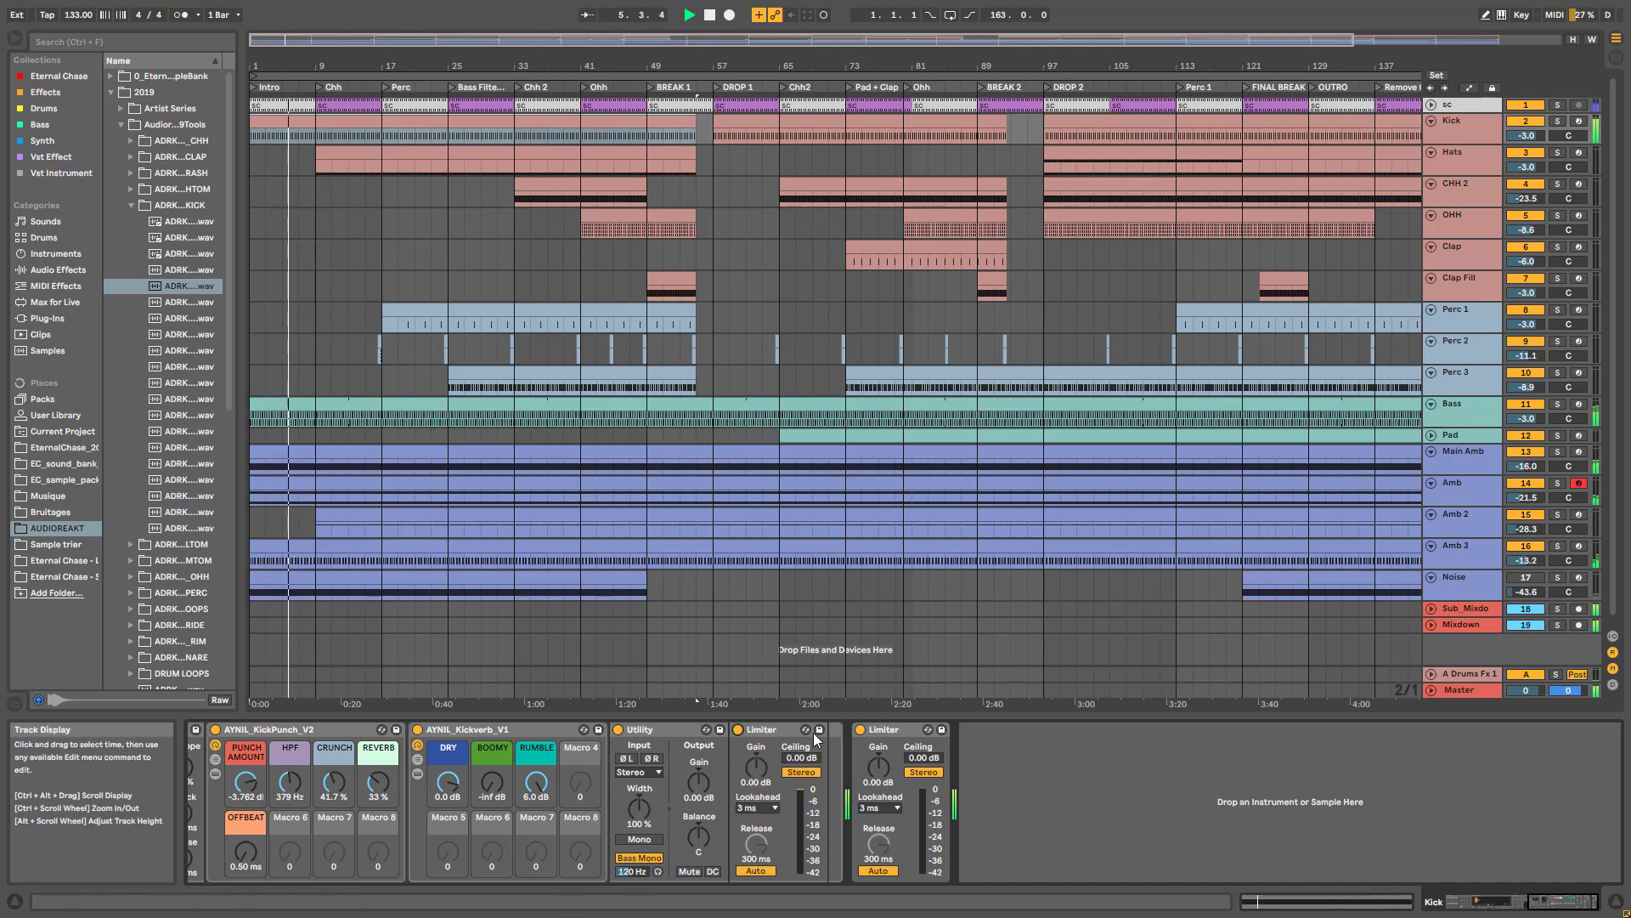
drag(1548, 903, 1312, 916)
key(space)
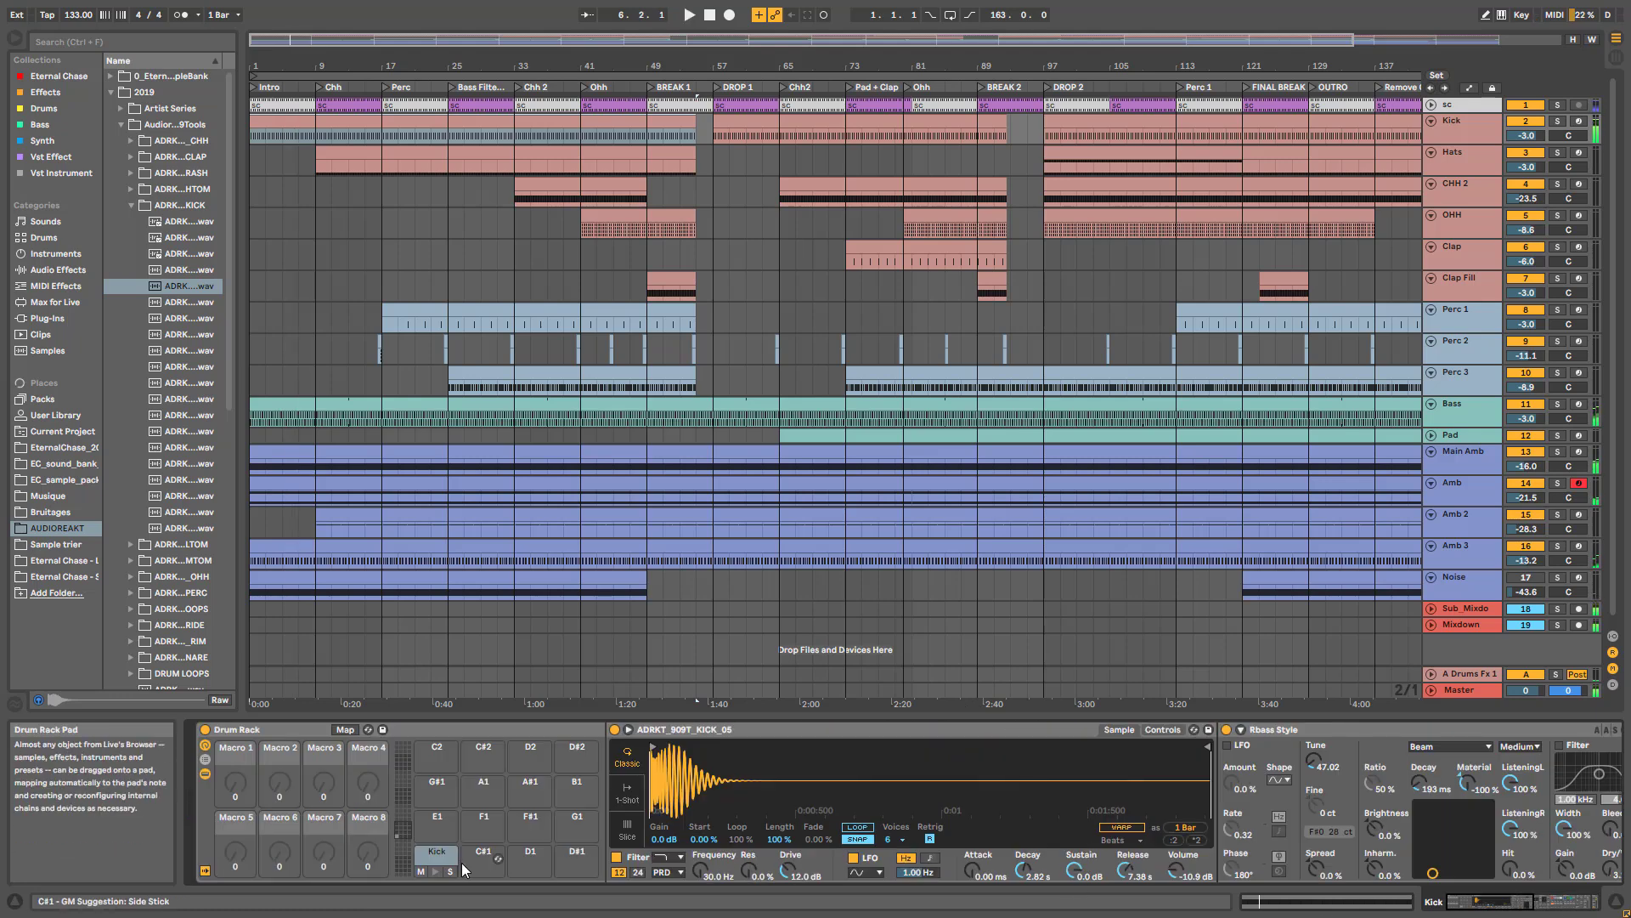
- Look through the devices of the Hats, CHH 2 and OHH tracks, and preview the Ride pad on Hats
click(1441, 163)
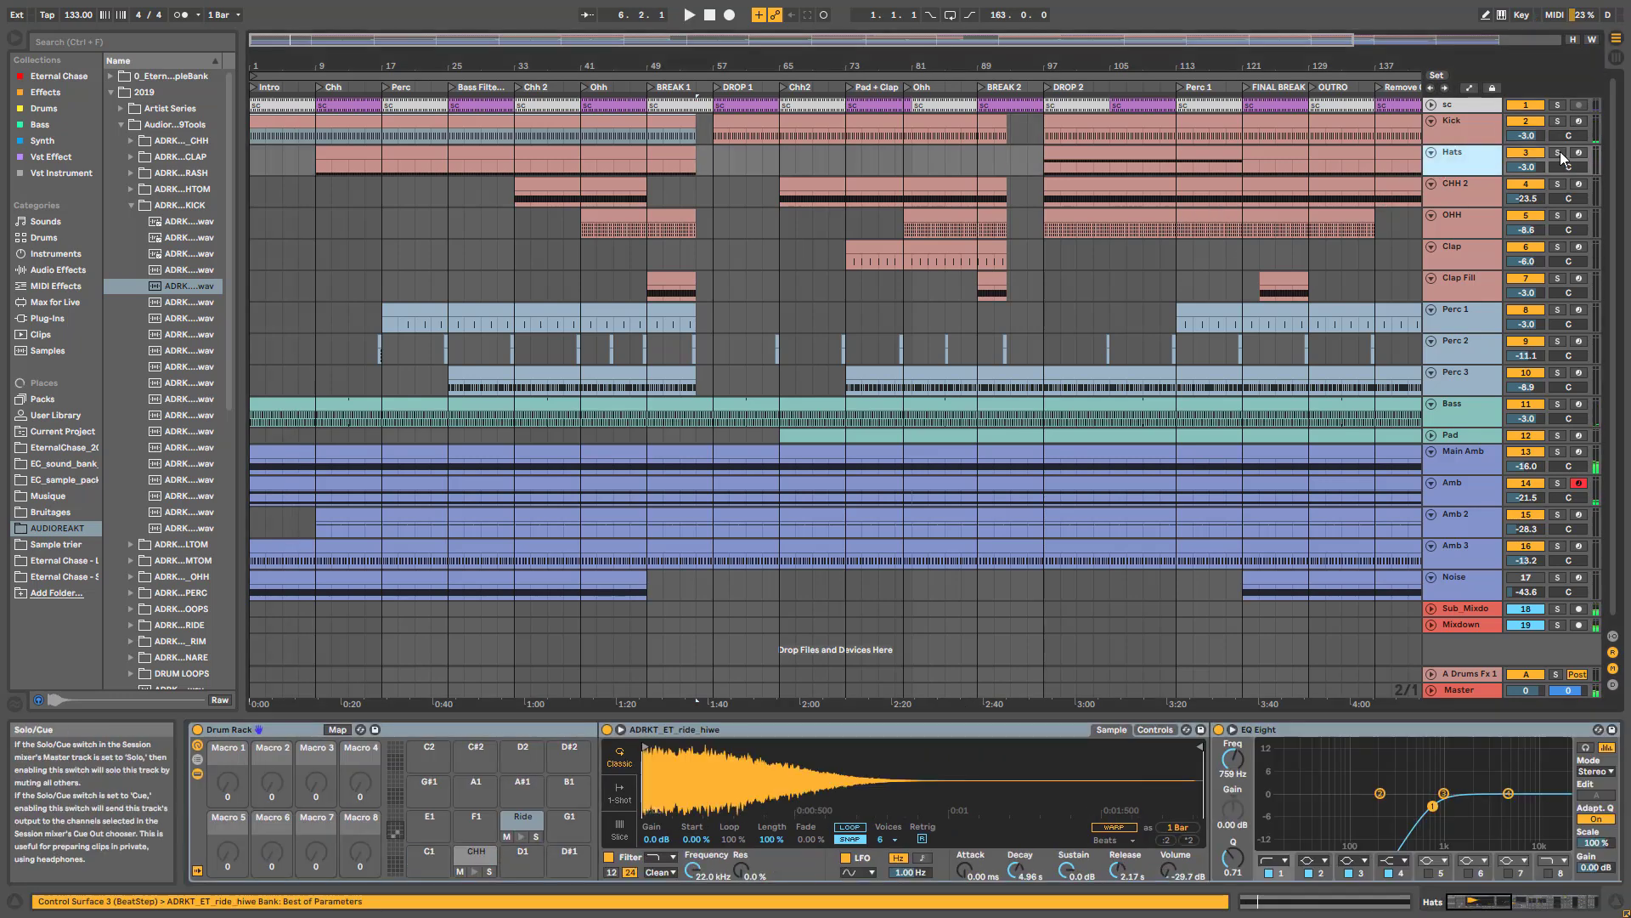
click(1462, 192)
click(1458, 223)
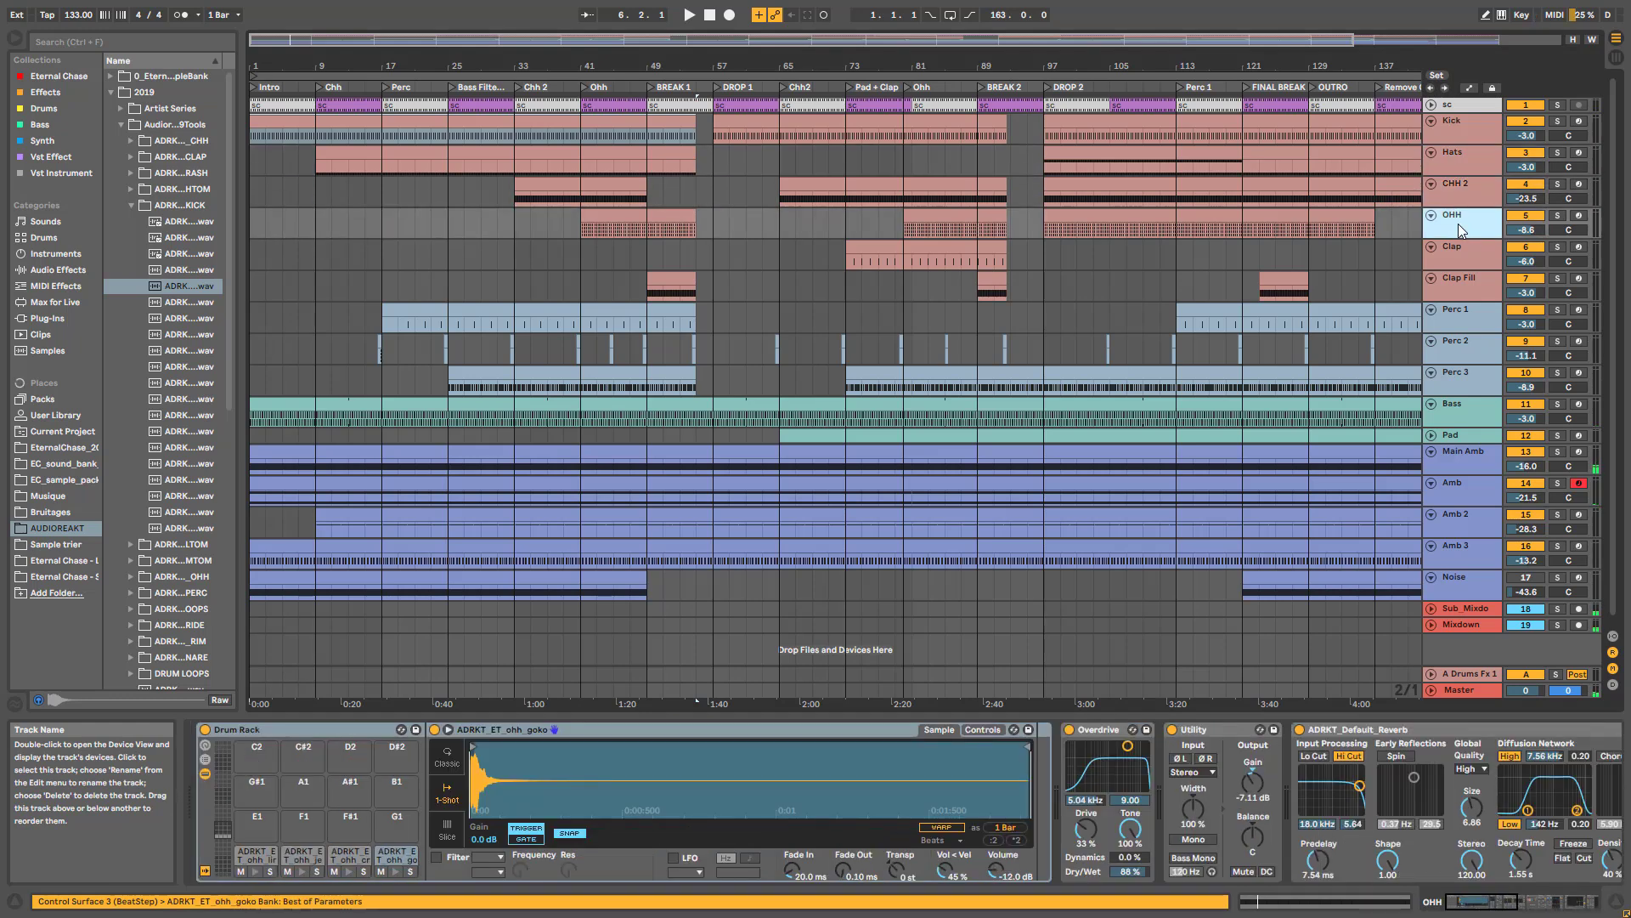
click(1467, 161)
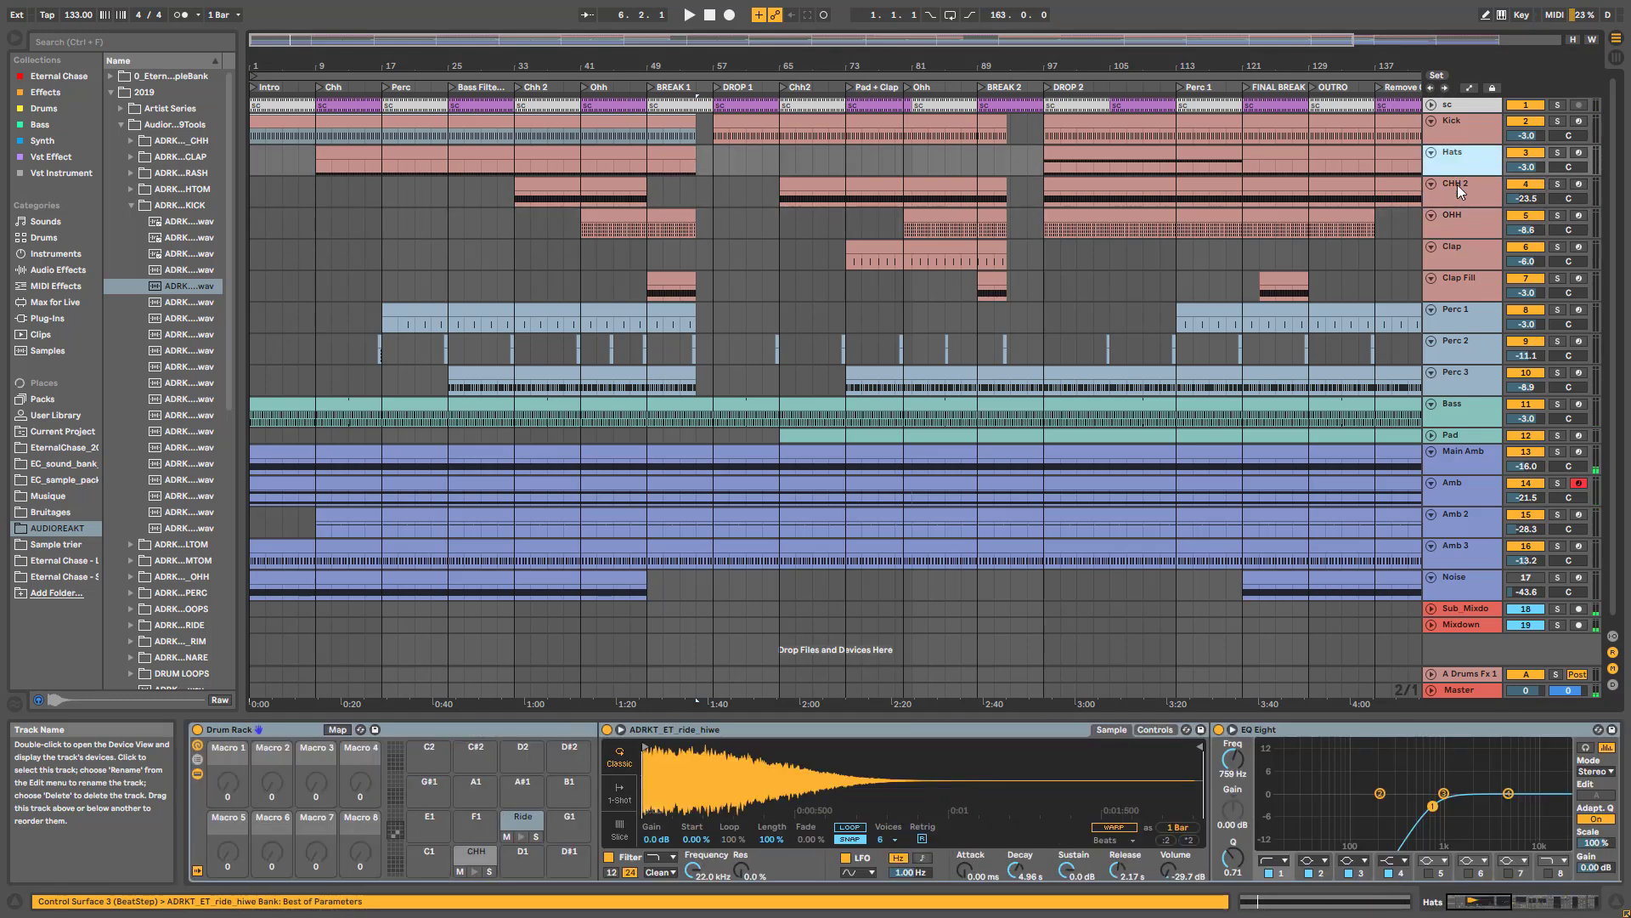
click(1456, 187)
click(1461, 210)
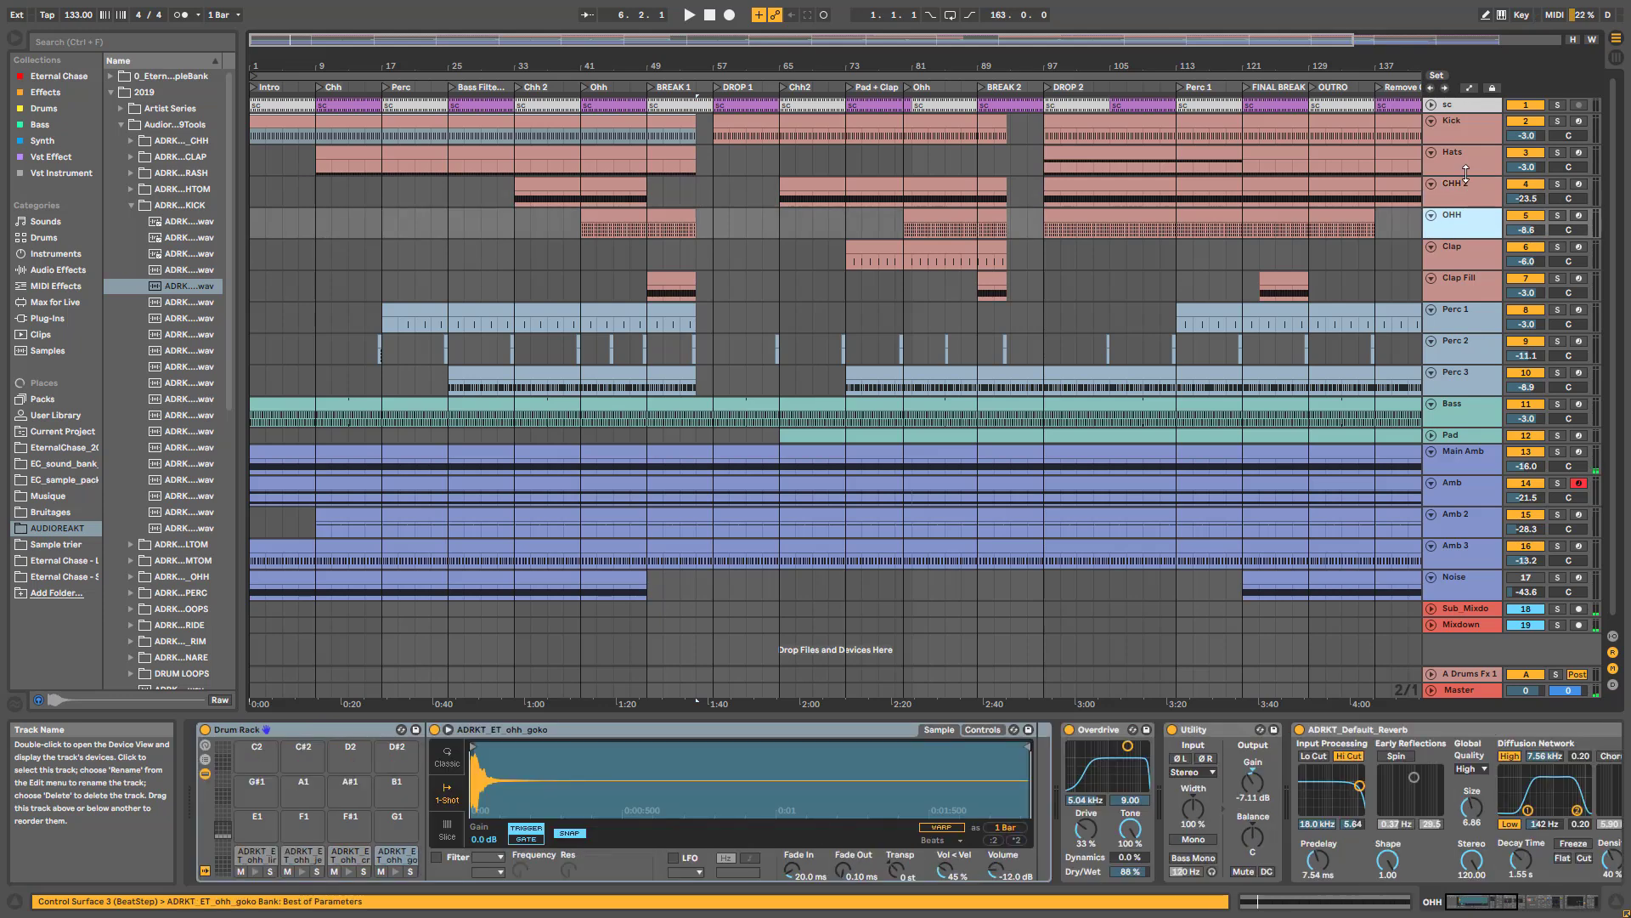
click(1466, 166)
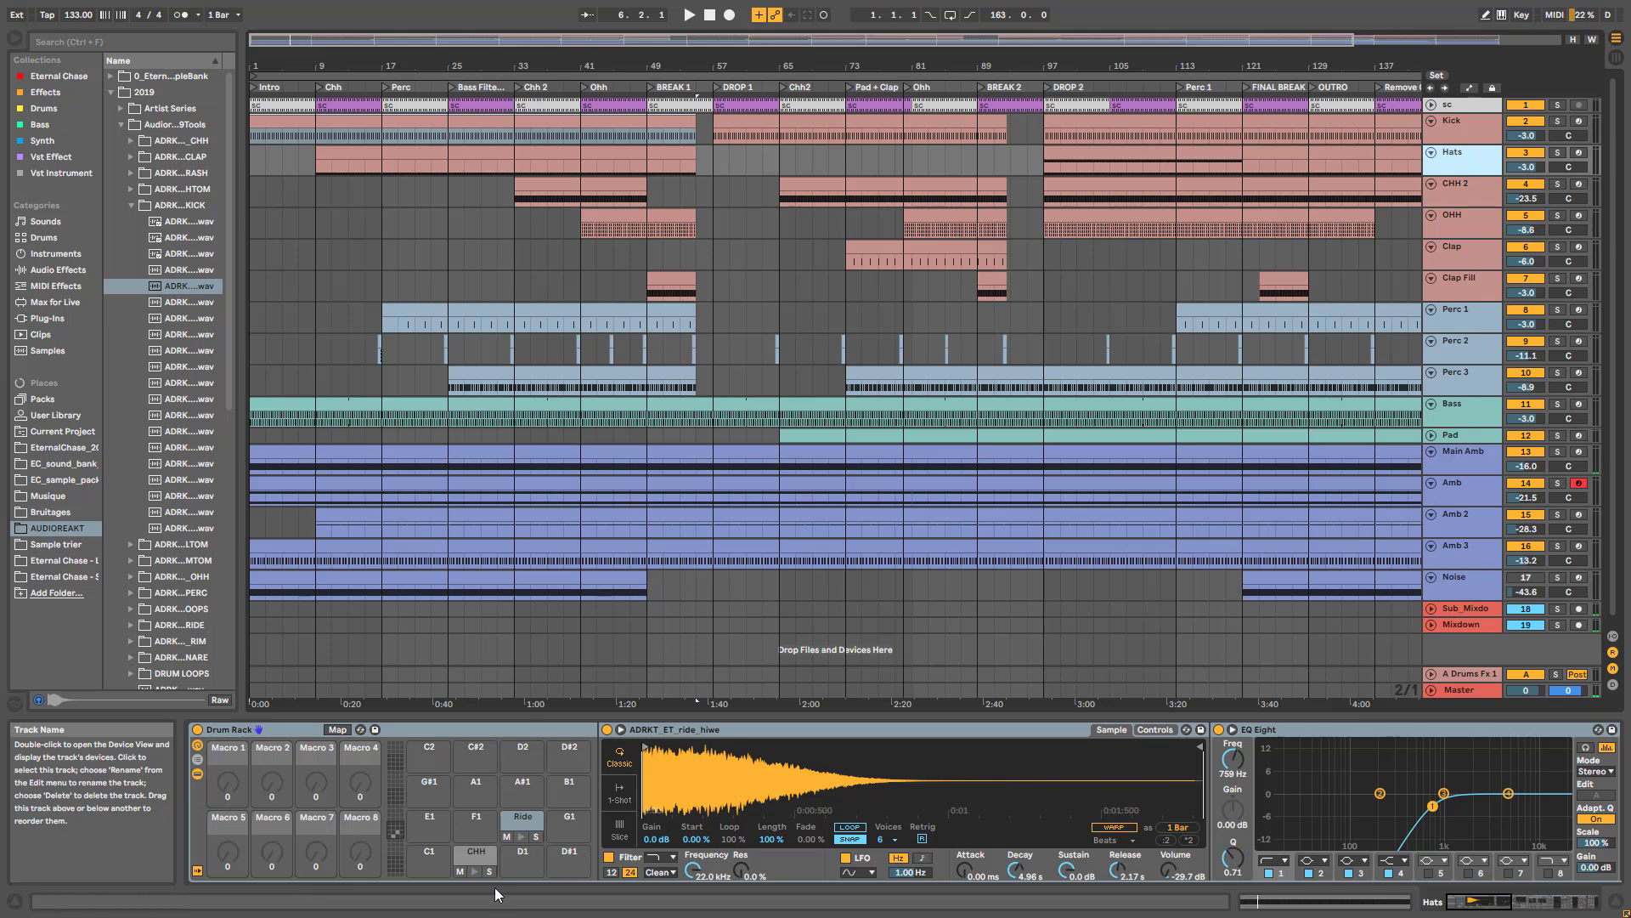
click(520, 838)
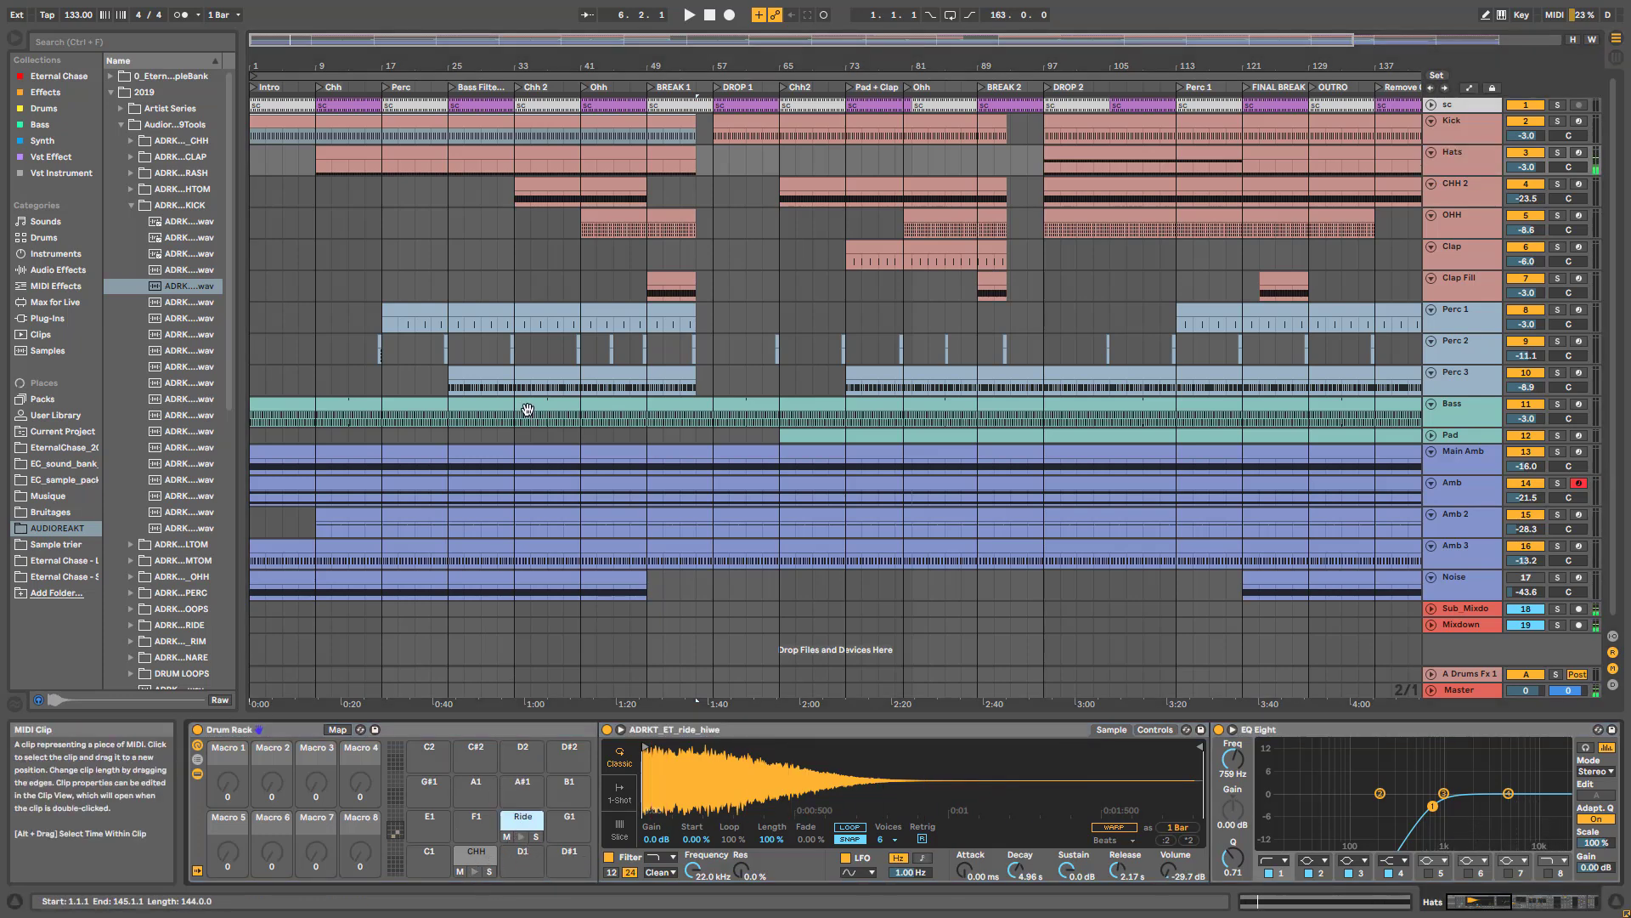
- Open the first Hats clip in the note editor and play its CHH pattern with the Hats track soloed
double_click(366, 164)
click(1557, 153)
key(space)
drag(636, 517, 890, 527)
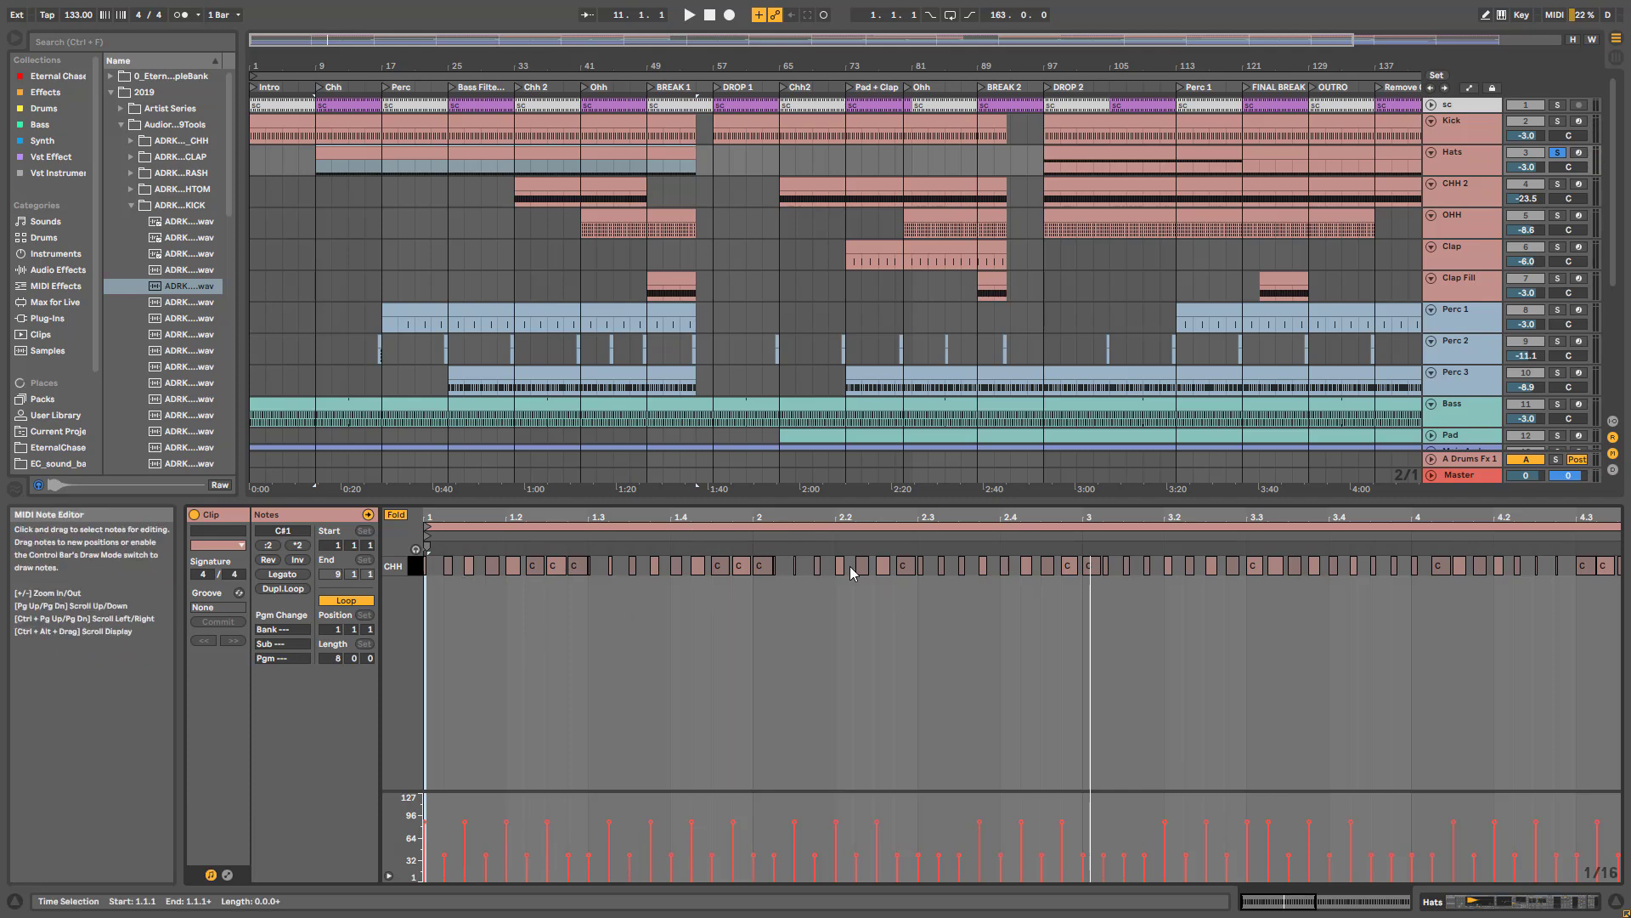
key(space)
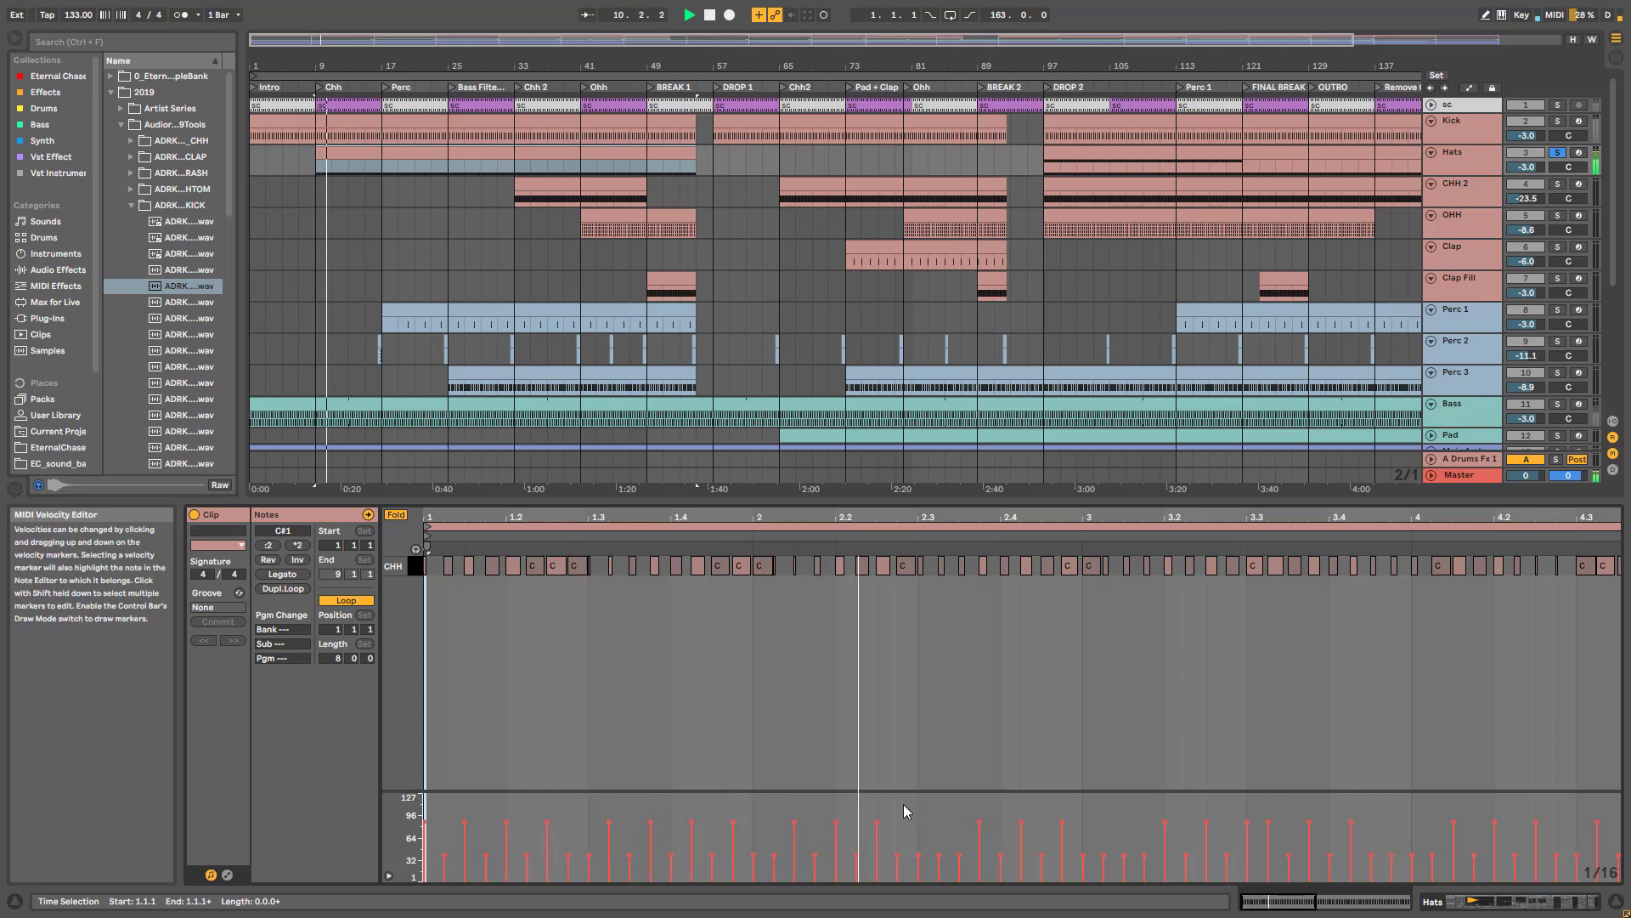
key(space)
click(780, 593)
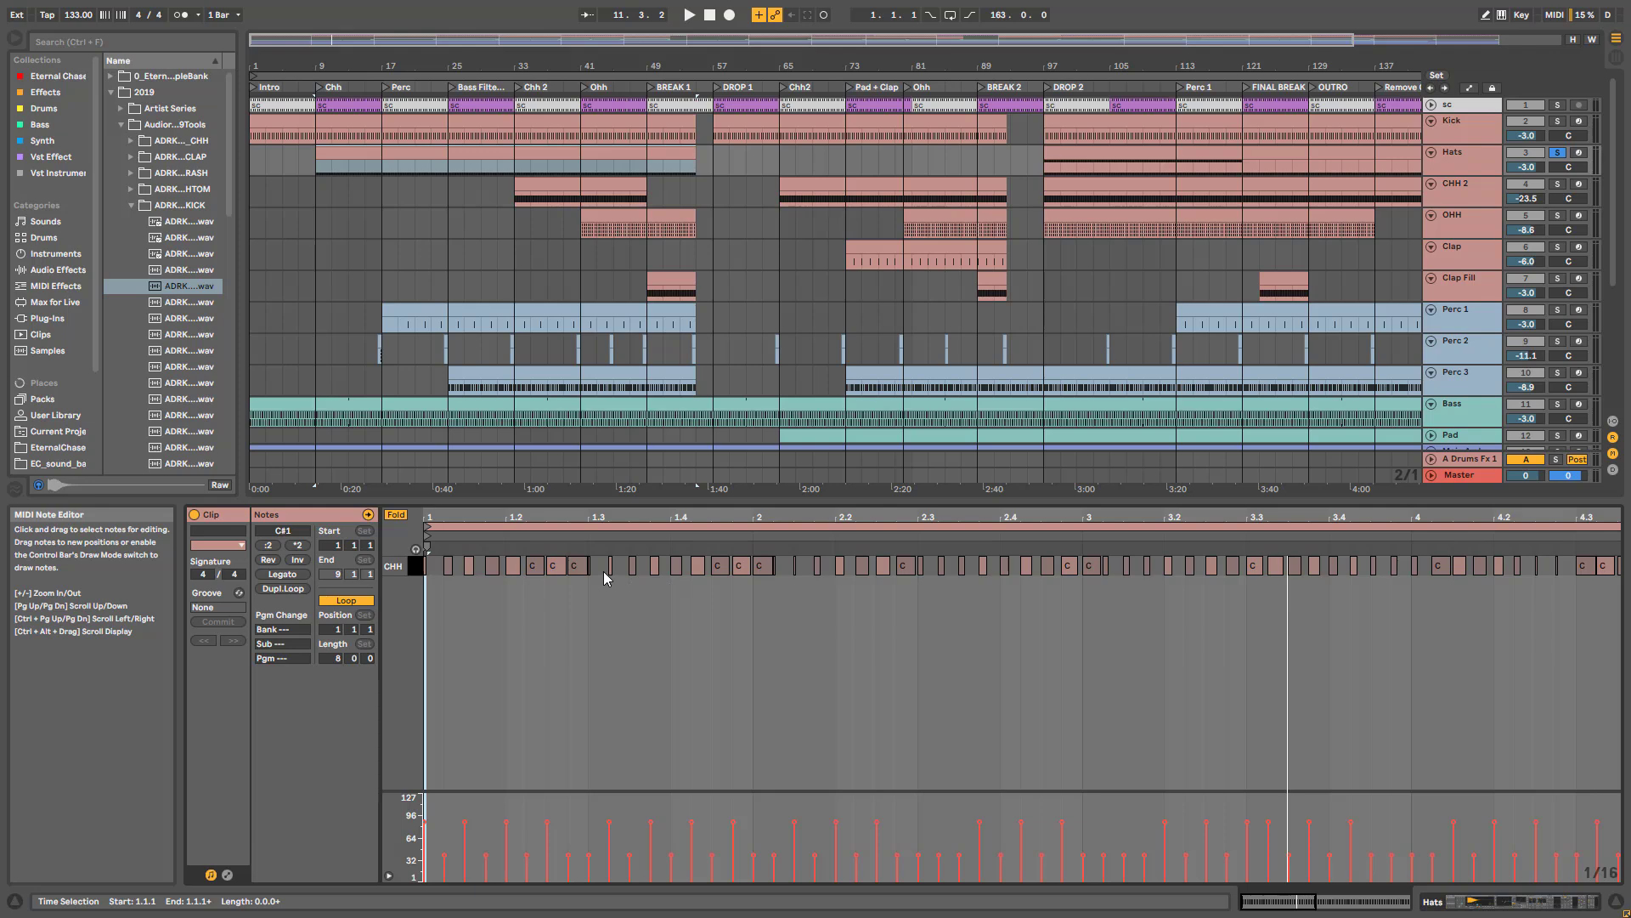
- Select the CHH pad in the Hats track's Drum Rack and deactivate the Reverb in its chain
key(shift+Tab)
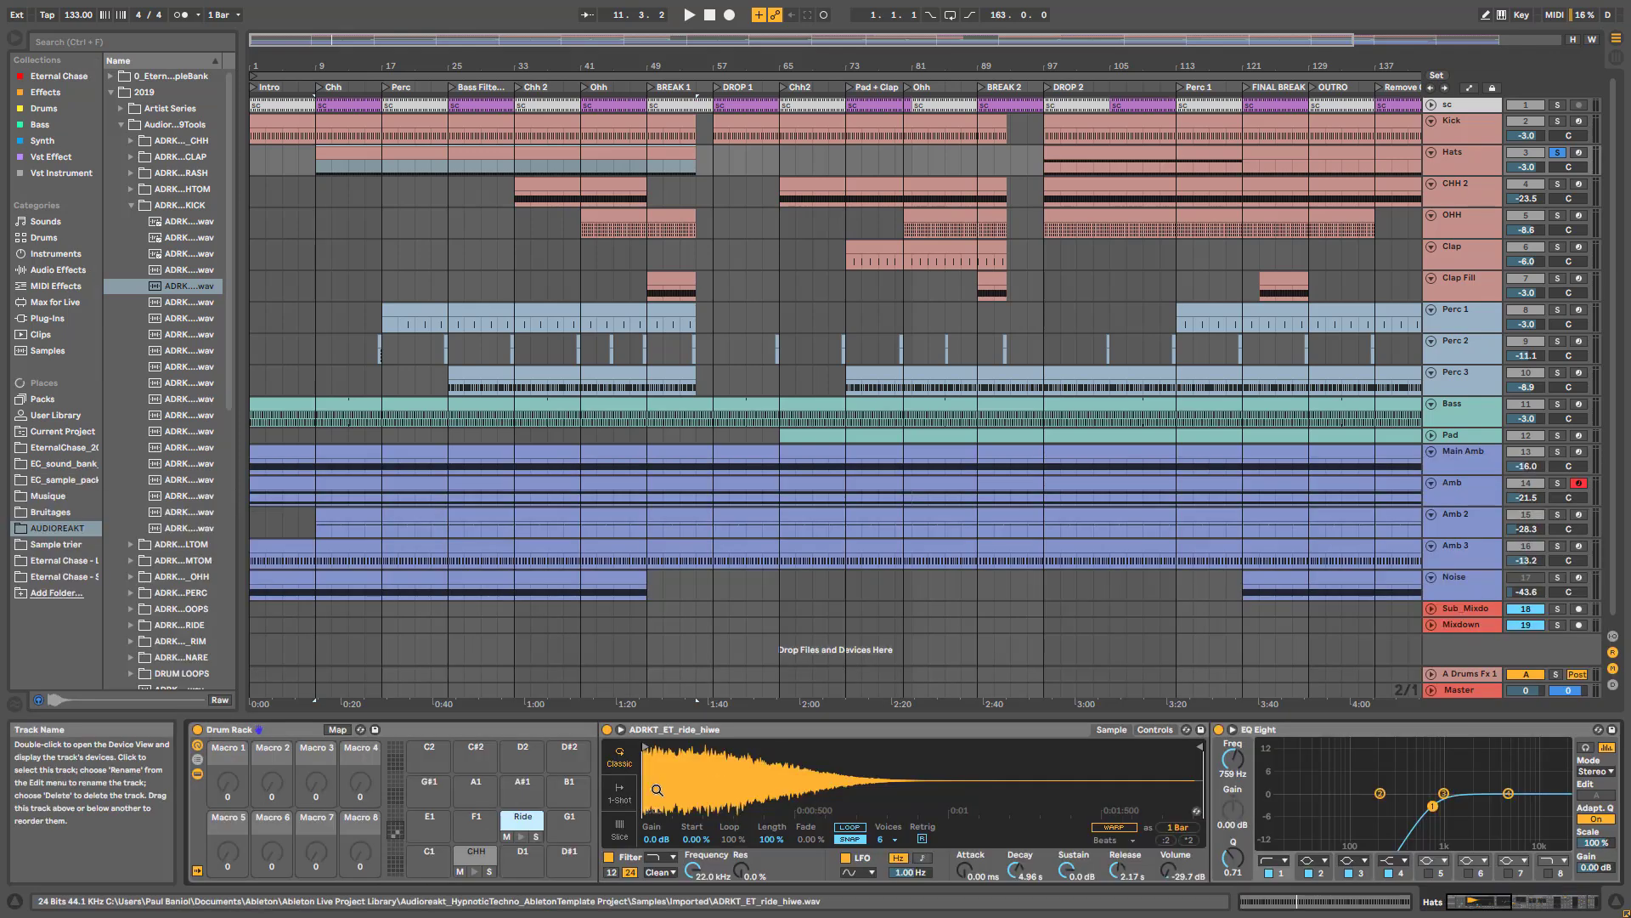
click(482, 855)
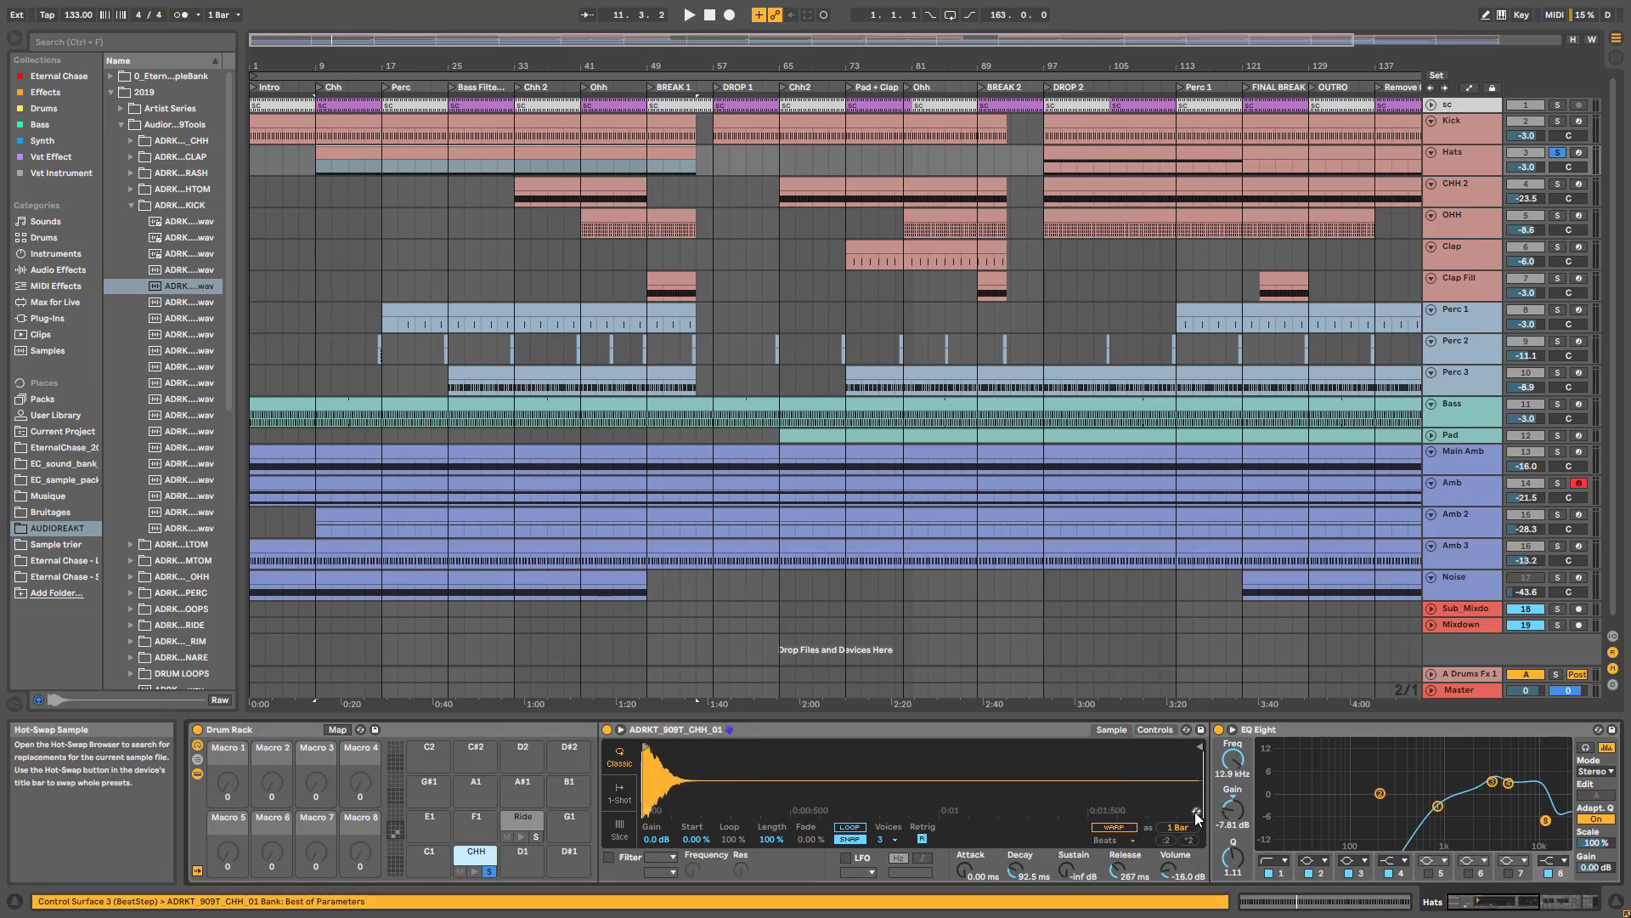
drag(1509, 904, 1548, 901)
click(1000, 729)
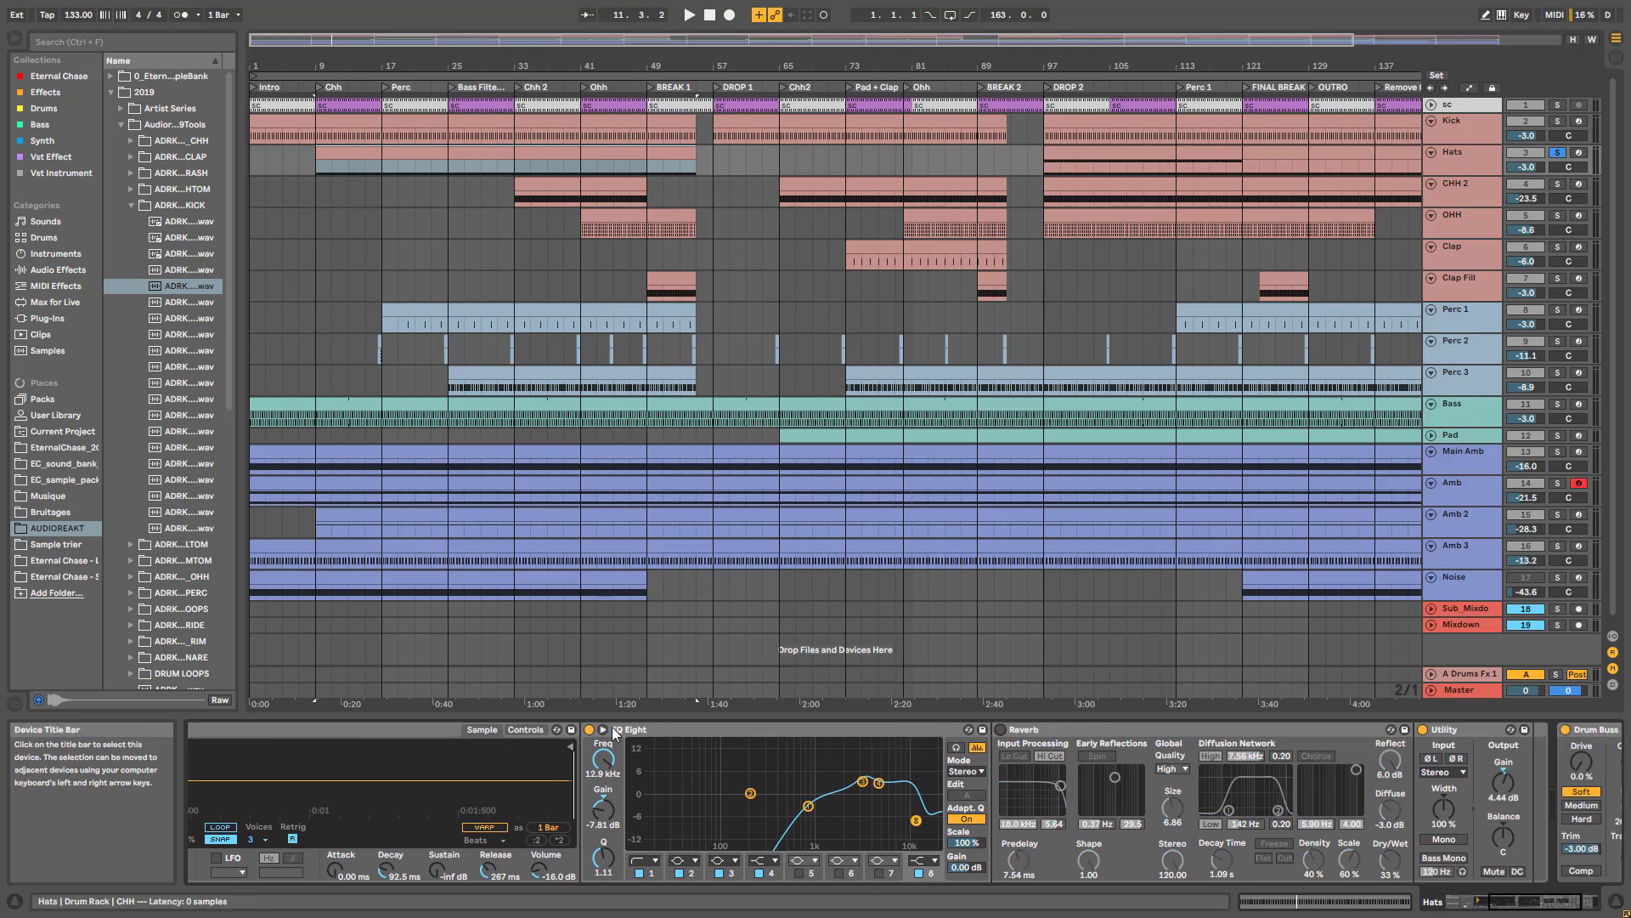
- Compare the closed hi-hat with and without its EQ Eight, and reactivate its Reverb during playback
click(589, 728)
key(space)
click(590, 729)
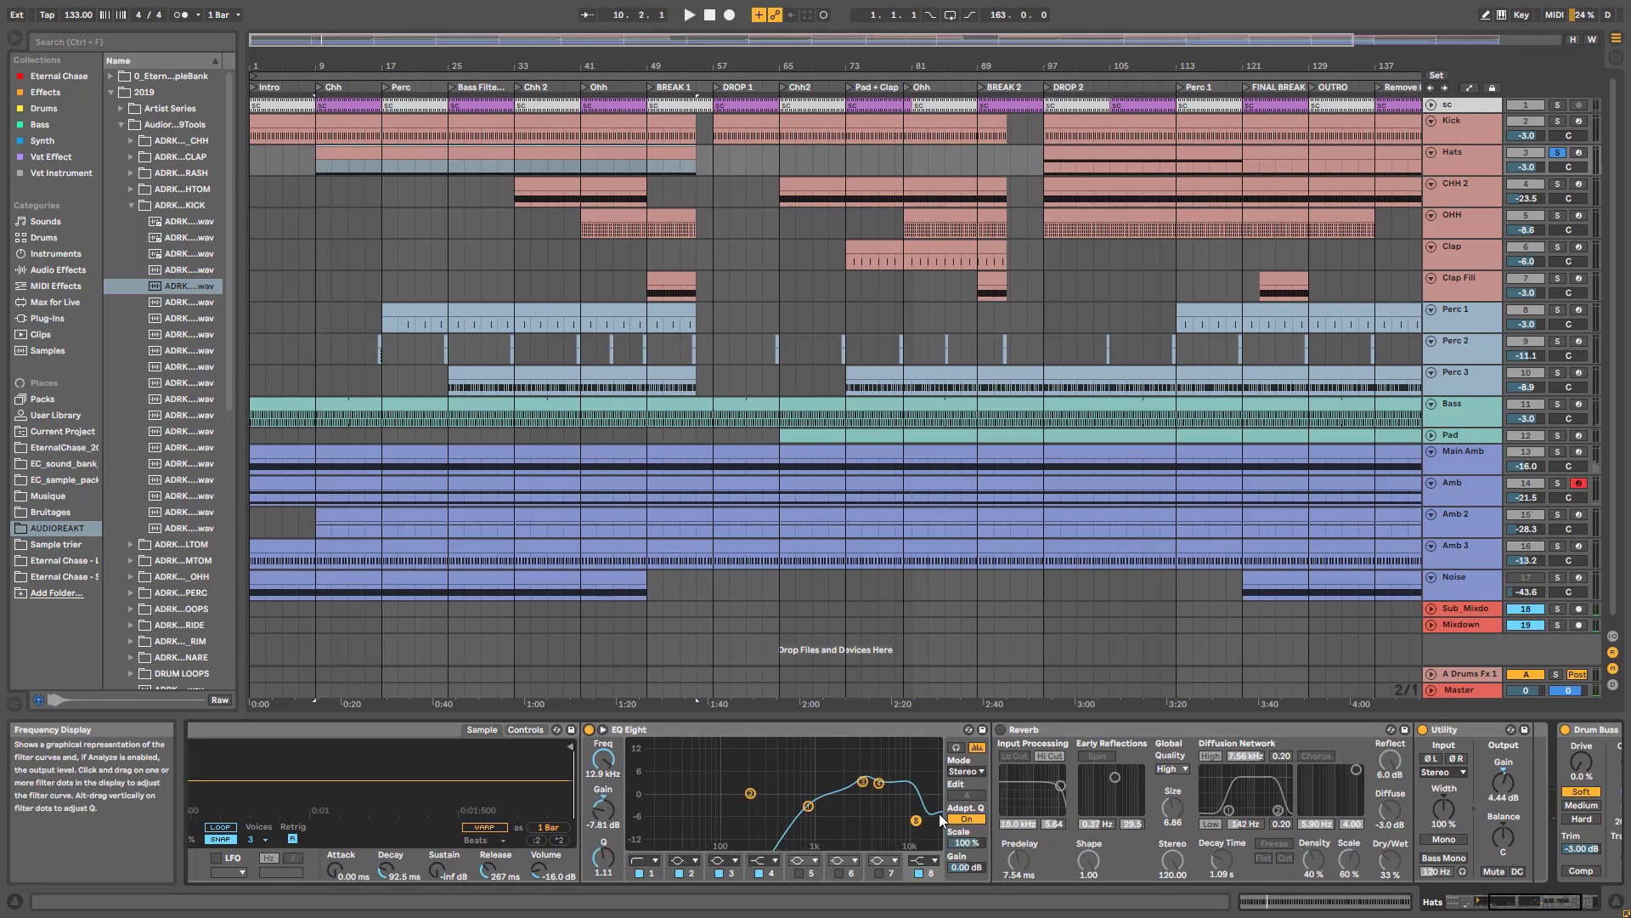
key(space)
click(1000, 729)
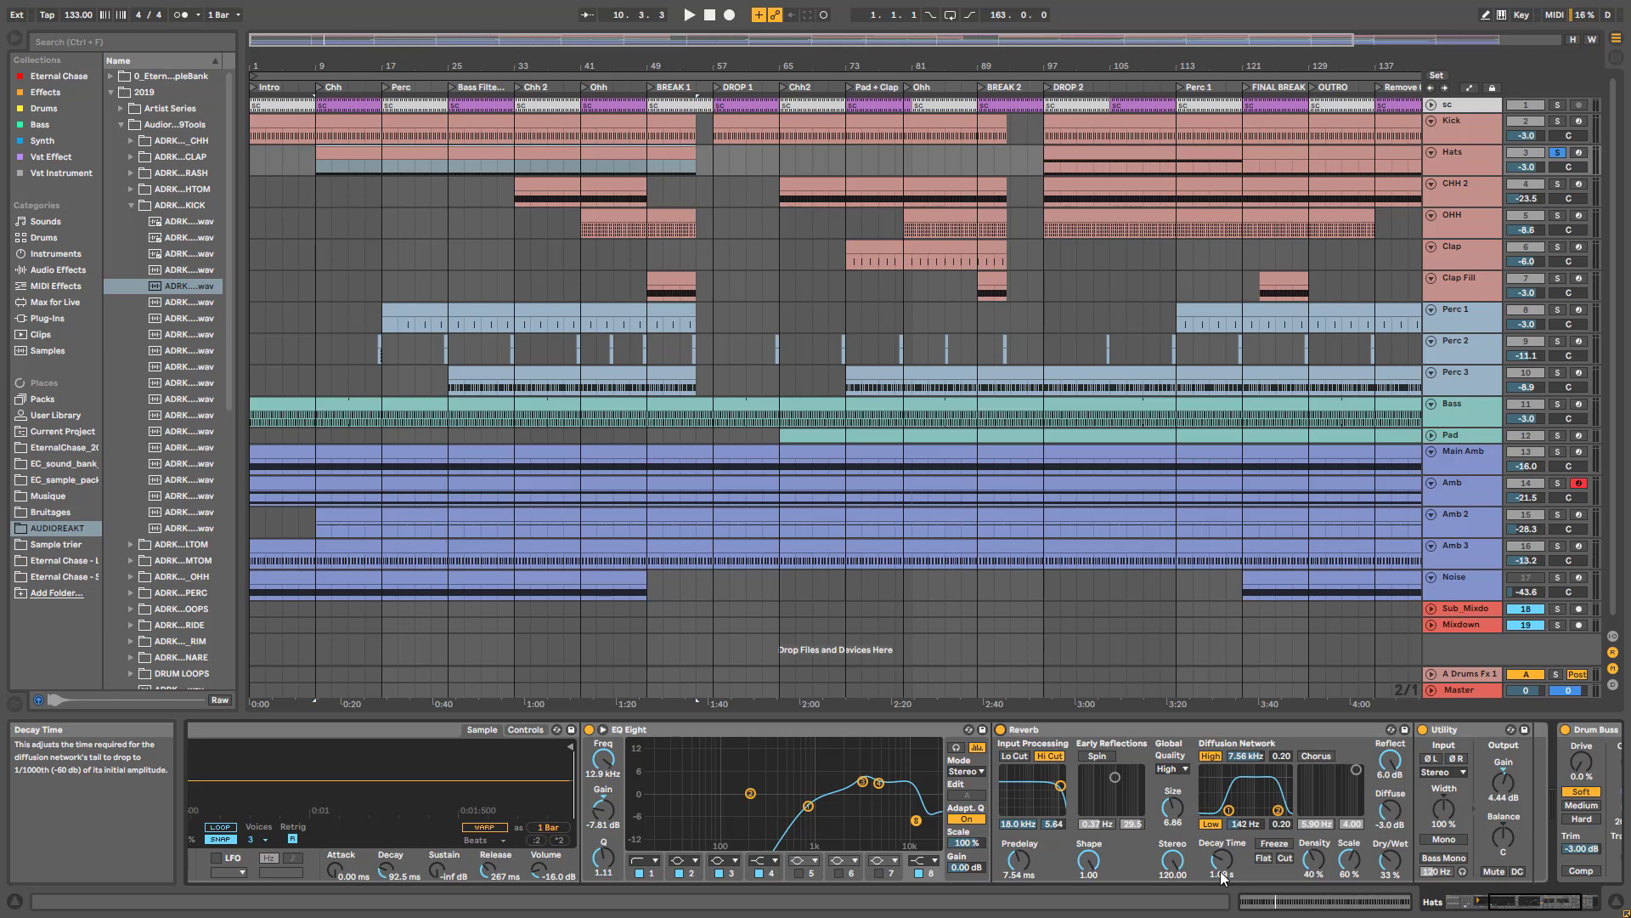
- Try a shorter Decay Time of about 620 ms on the closed hi-hat's Reverb during playback, and undo the change
key(space)
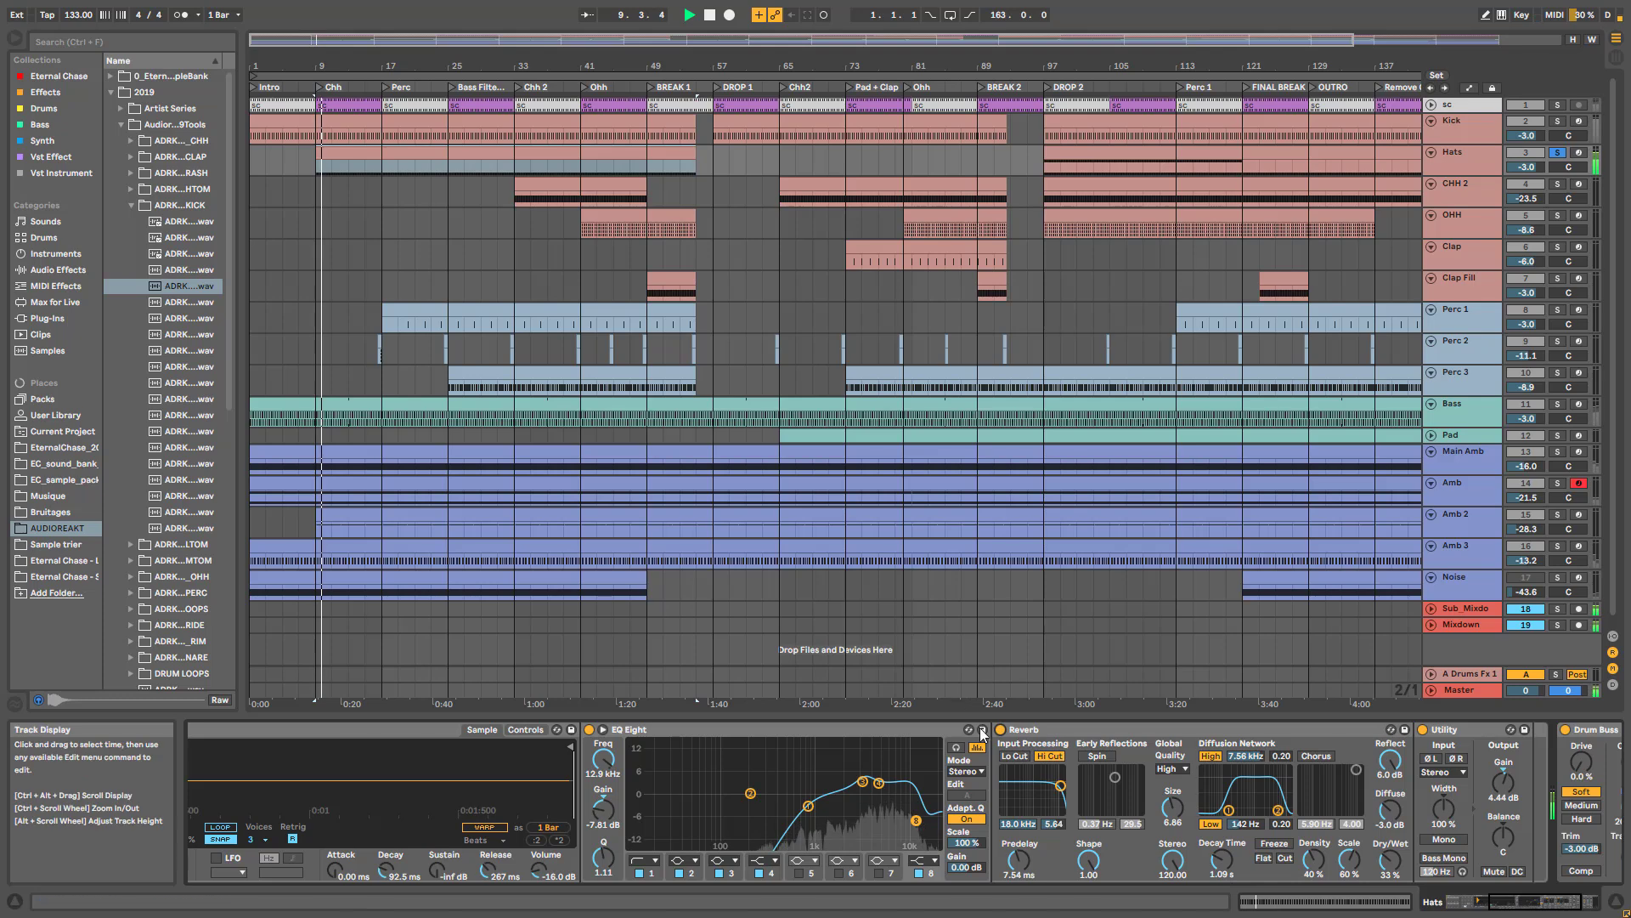
drag(1205, 875, 1351, 851)
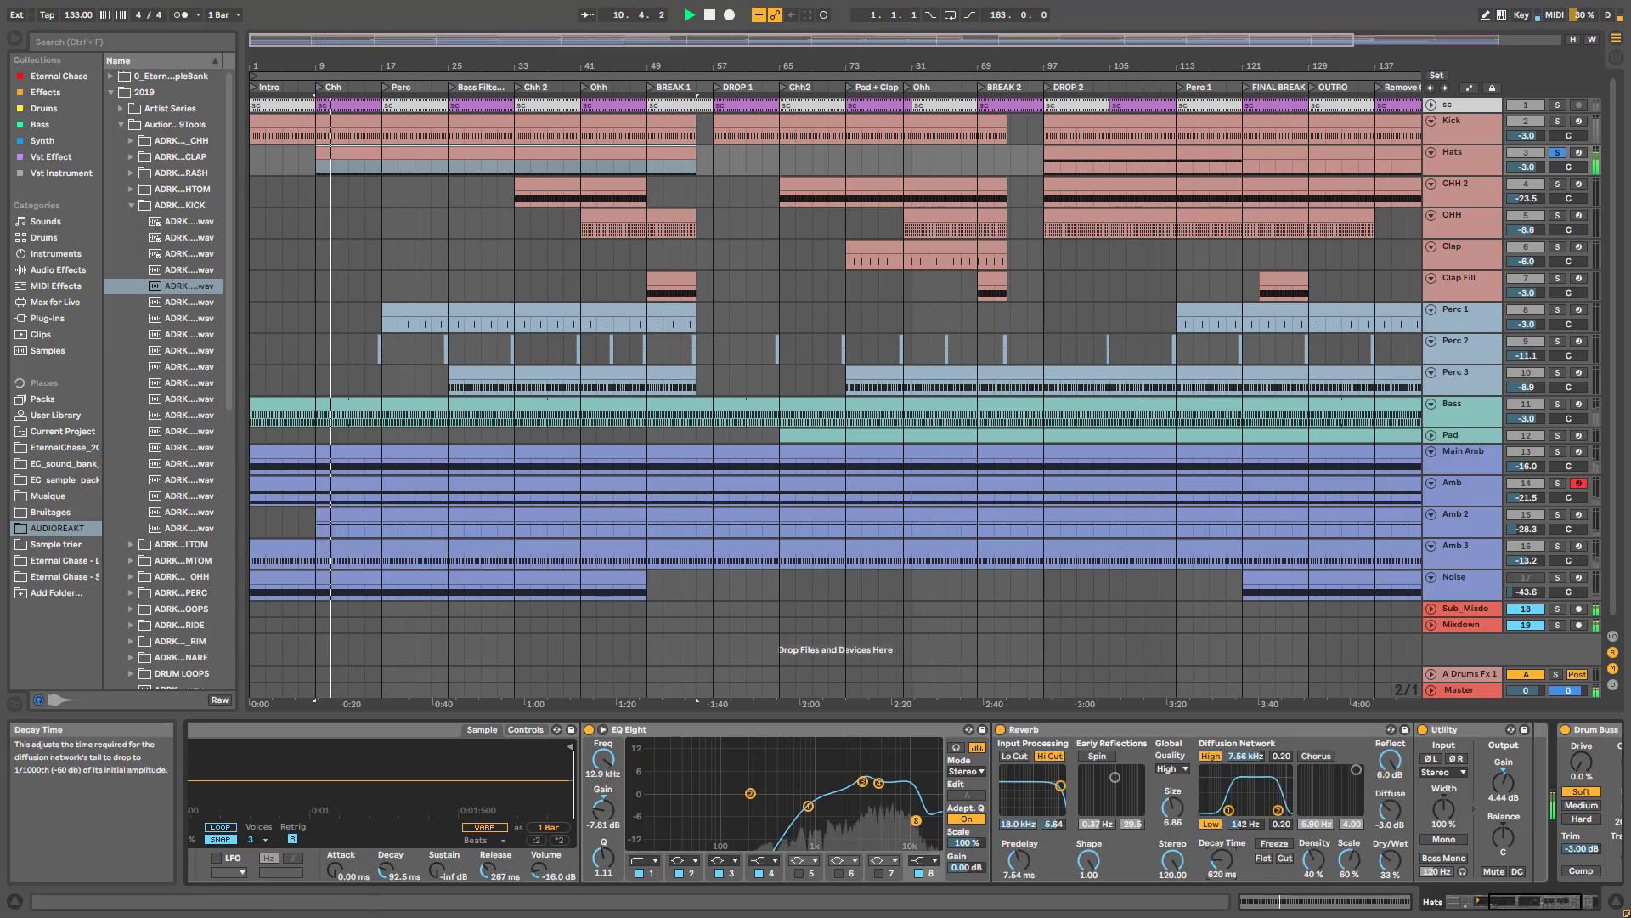
key(ctrl+z)
key(space)
- Solo the Ride pad in the Hats track's Drum Rack and play the Hats clip from the start of DROP 2
drag(1542, 901, 1485, 906)
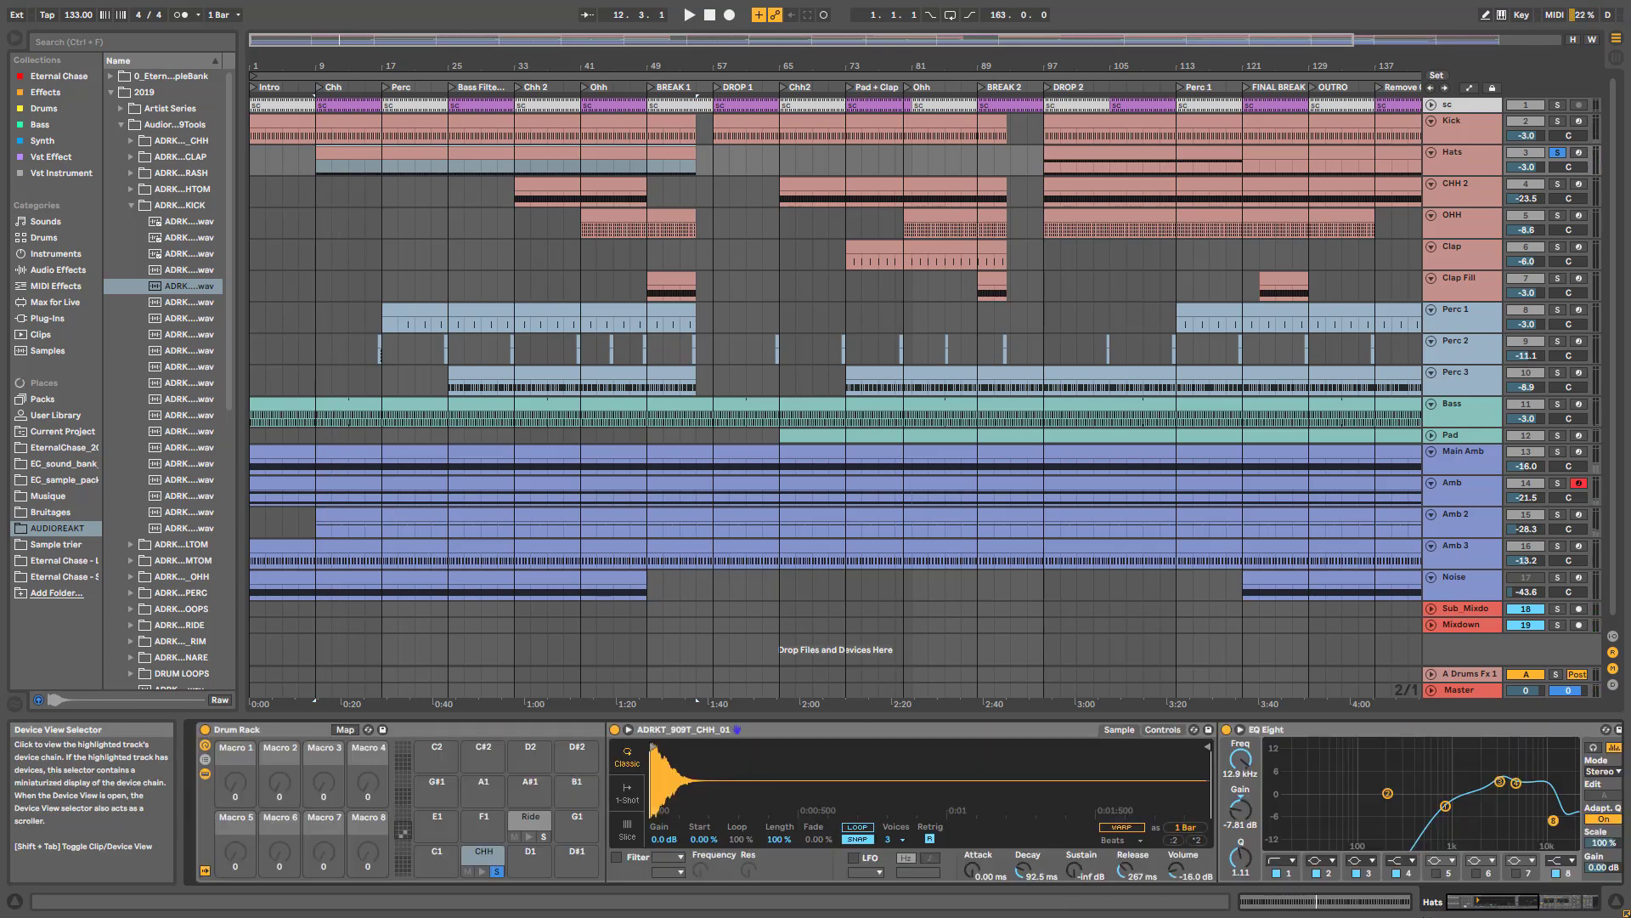
click(539, 824)
click(546, 835)
key(space)
key(space)
click(1077, 150)
key(space)
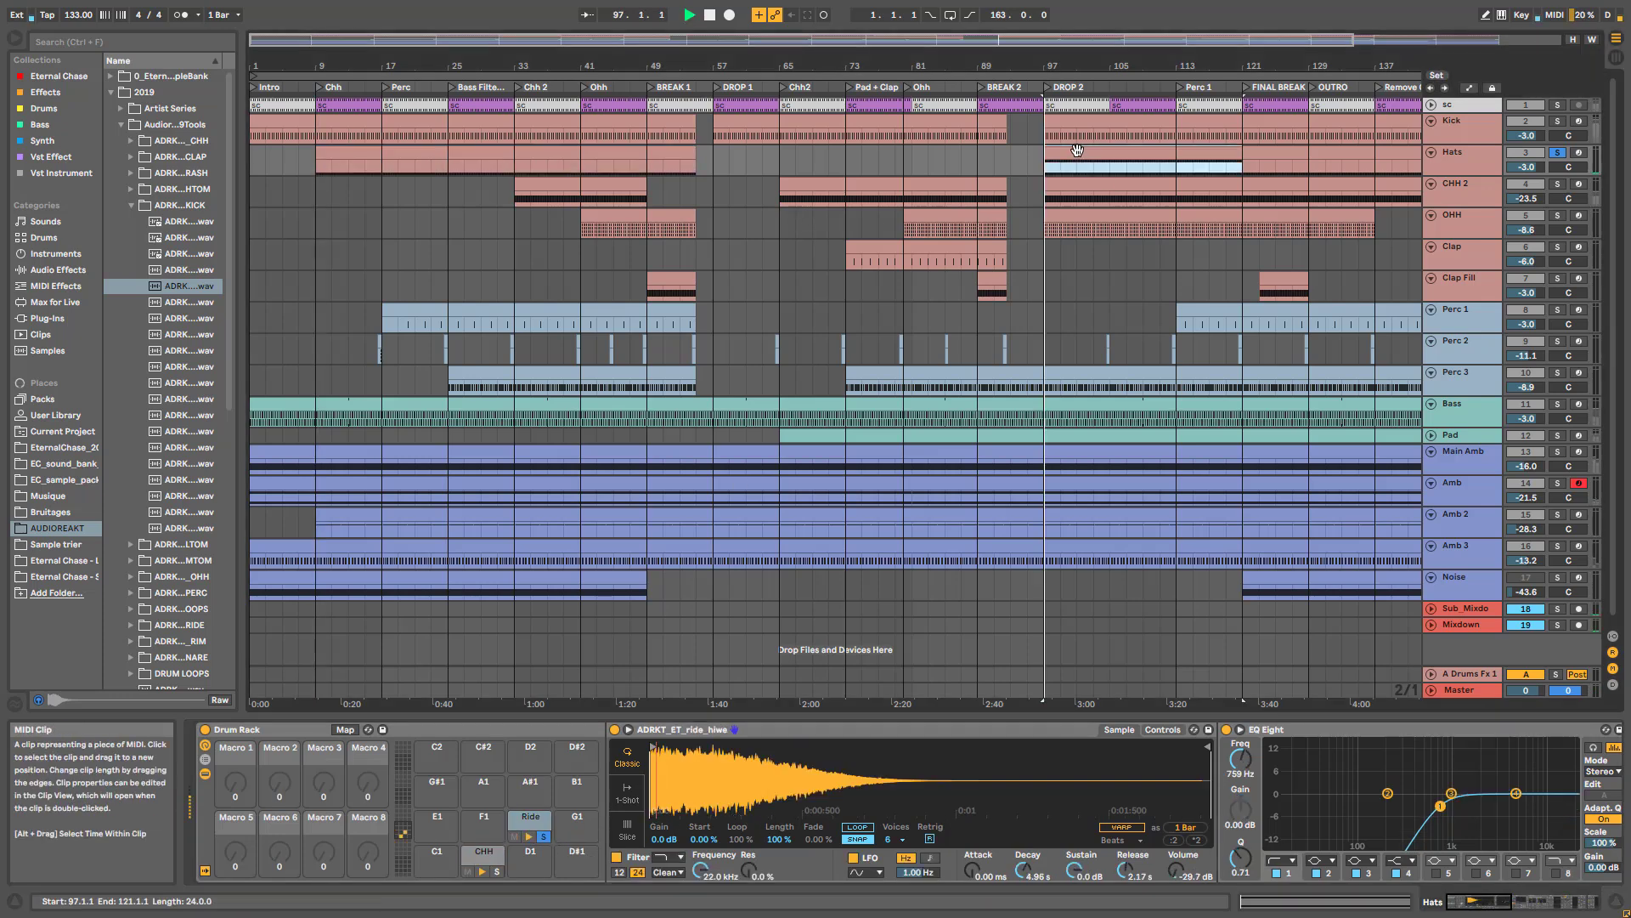
- Deactivate ADRKT_Default_Reverb and Saturator in the Ride pad's chain and play the ride without them
click(1526, 903)
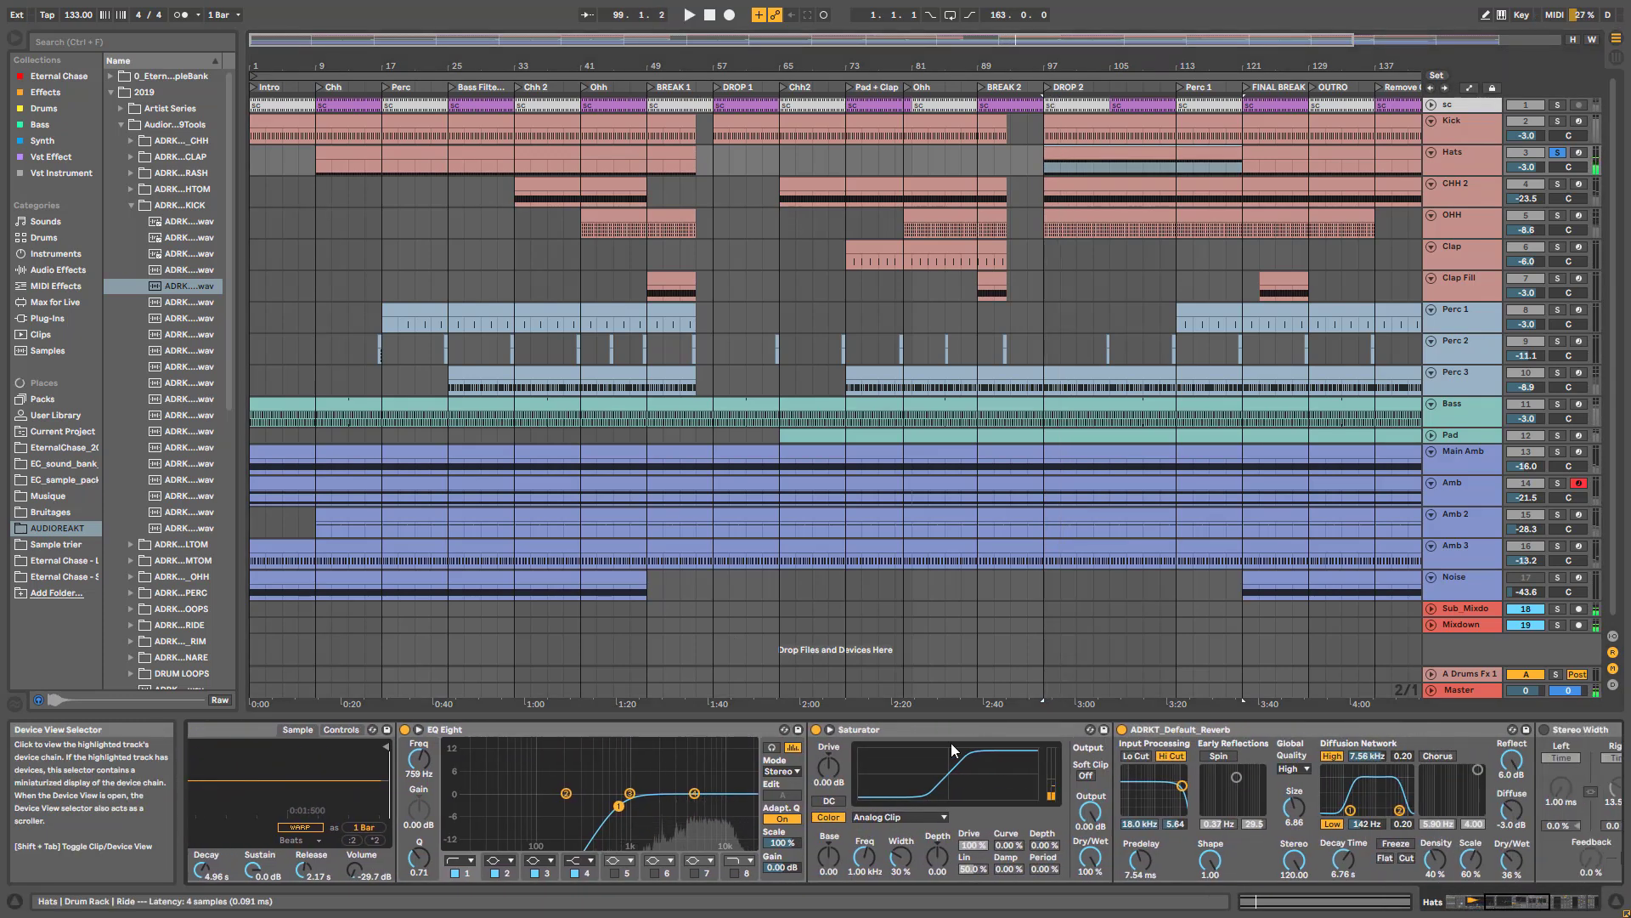
click(1542, 904)
drag(1543, 904, 1531, 902)
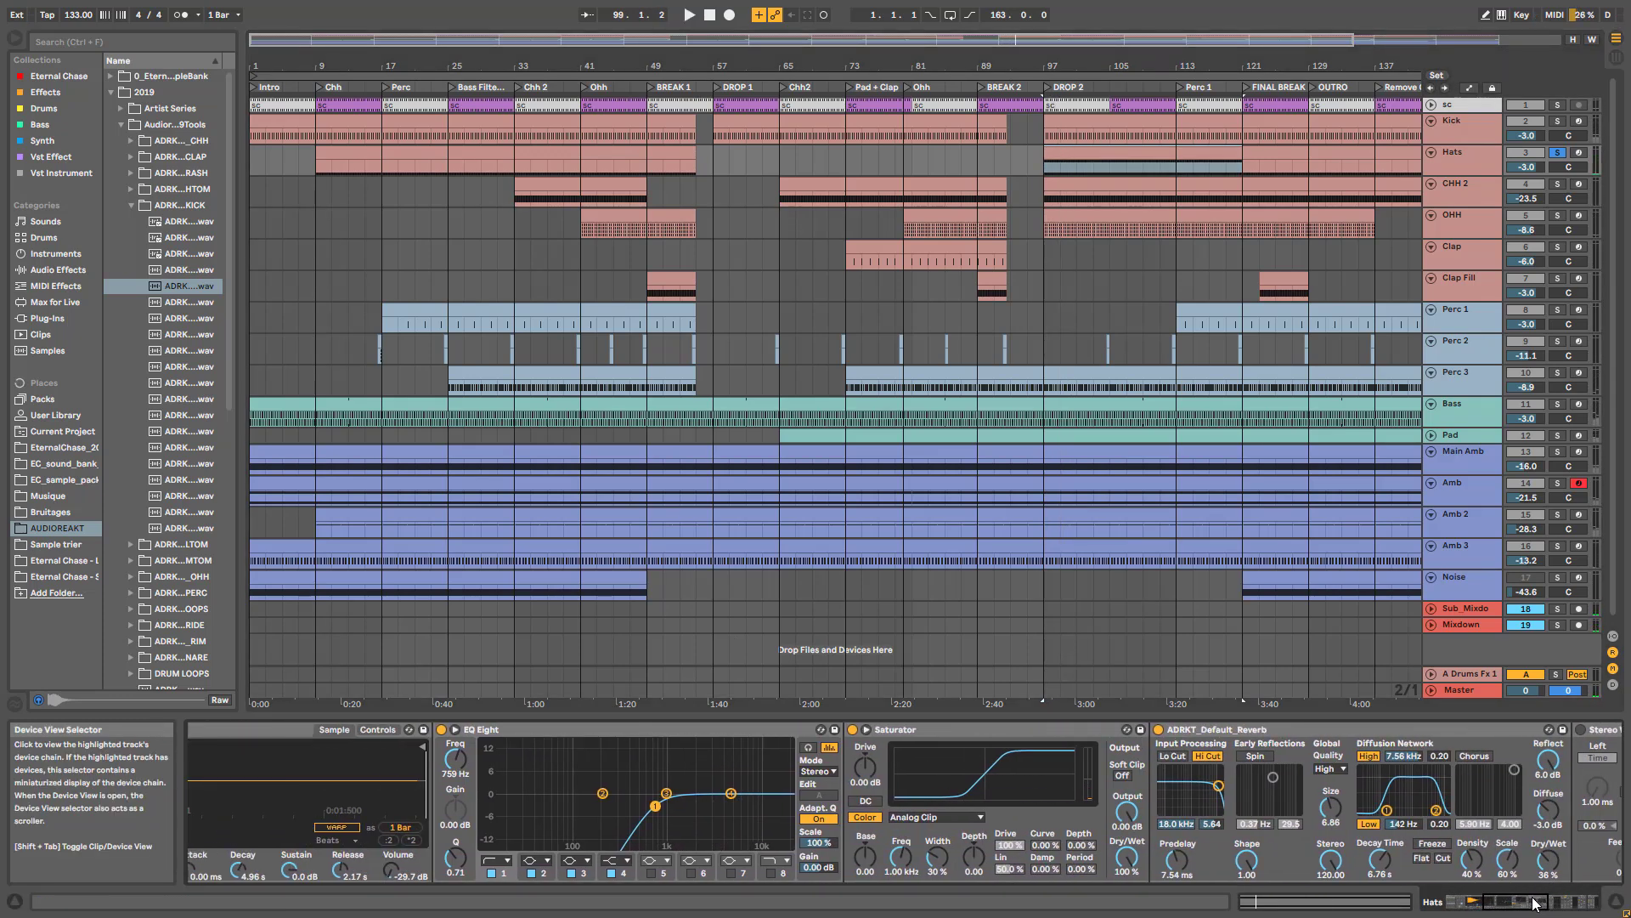
click(612, 732)
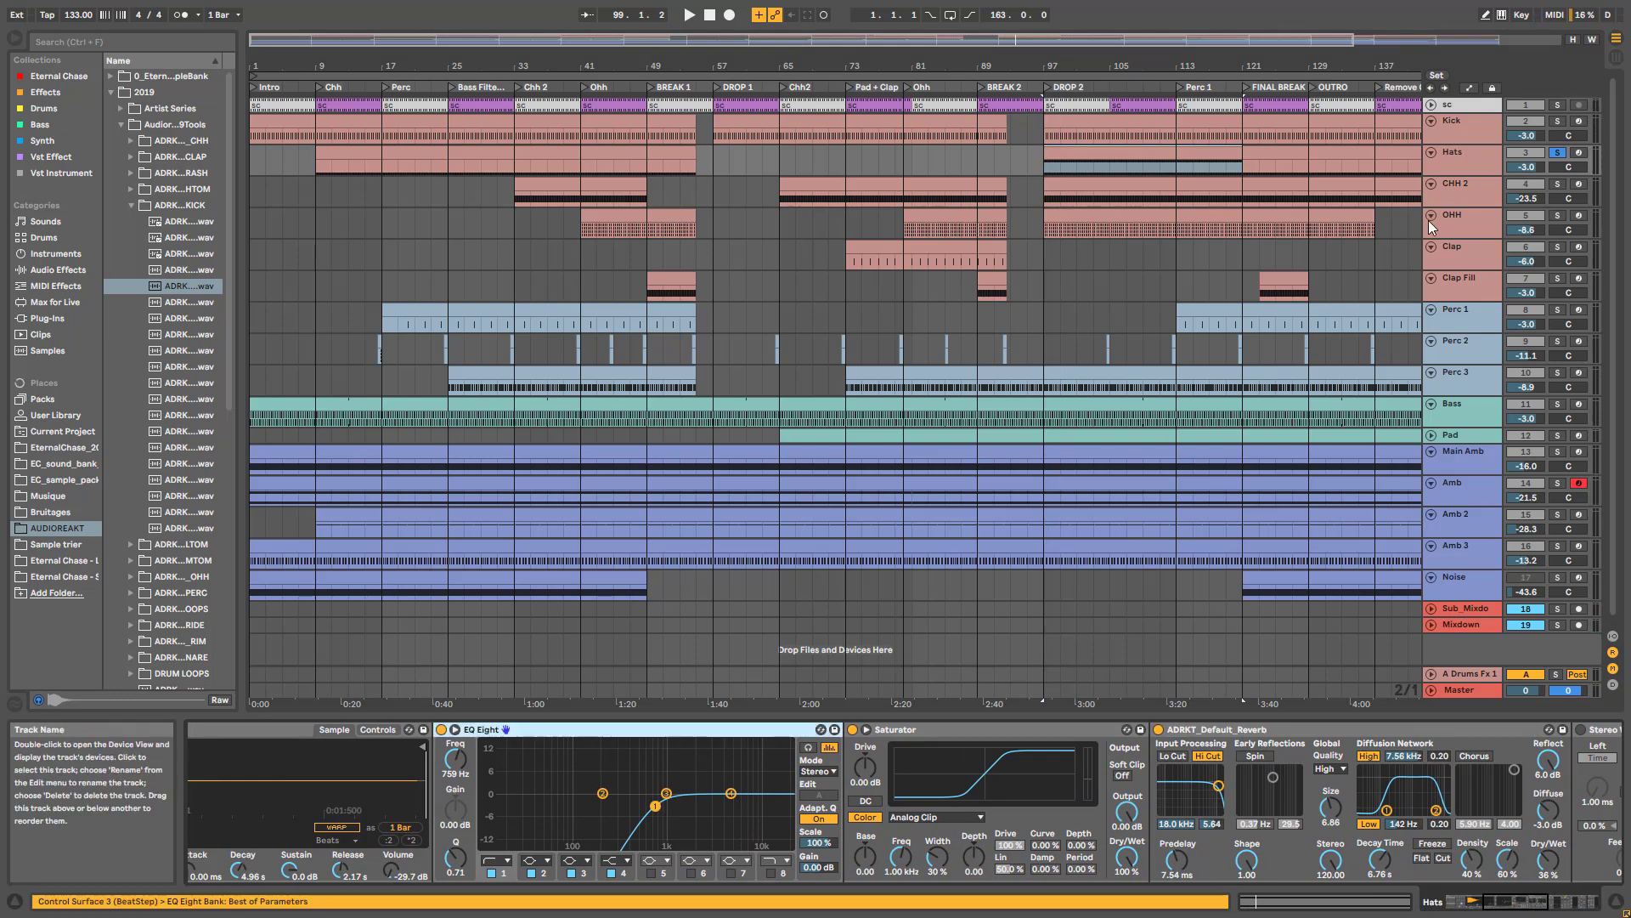
click(1538, 903)
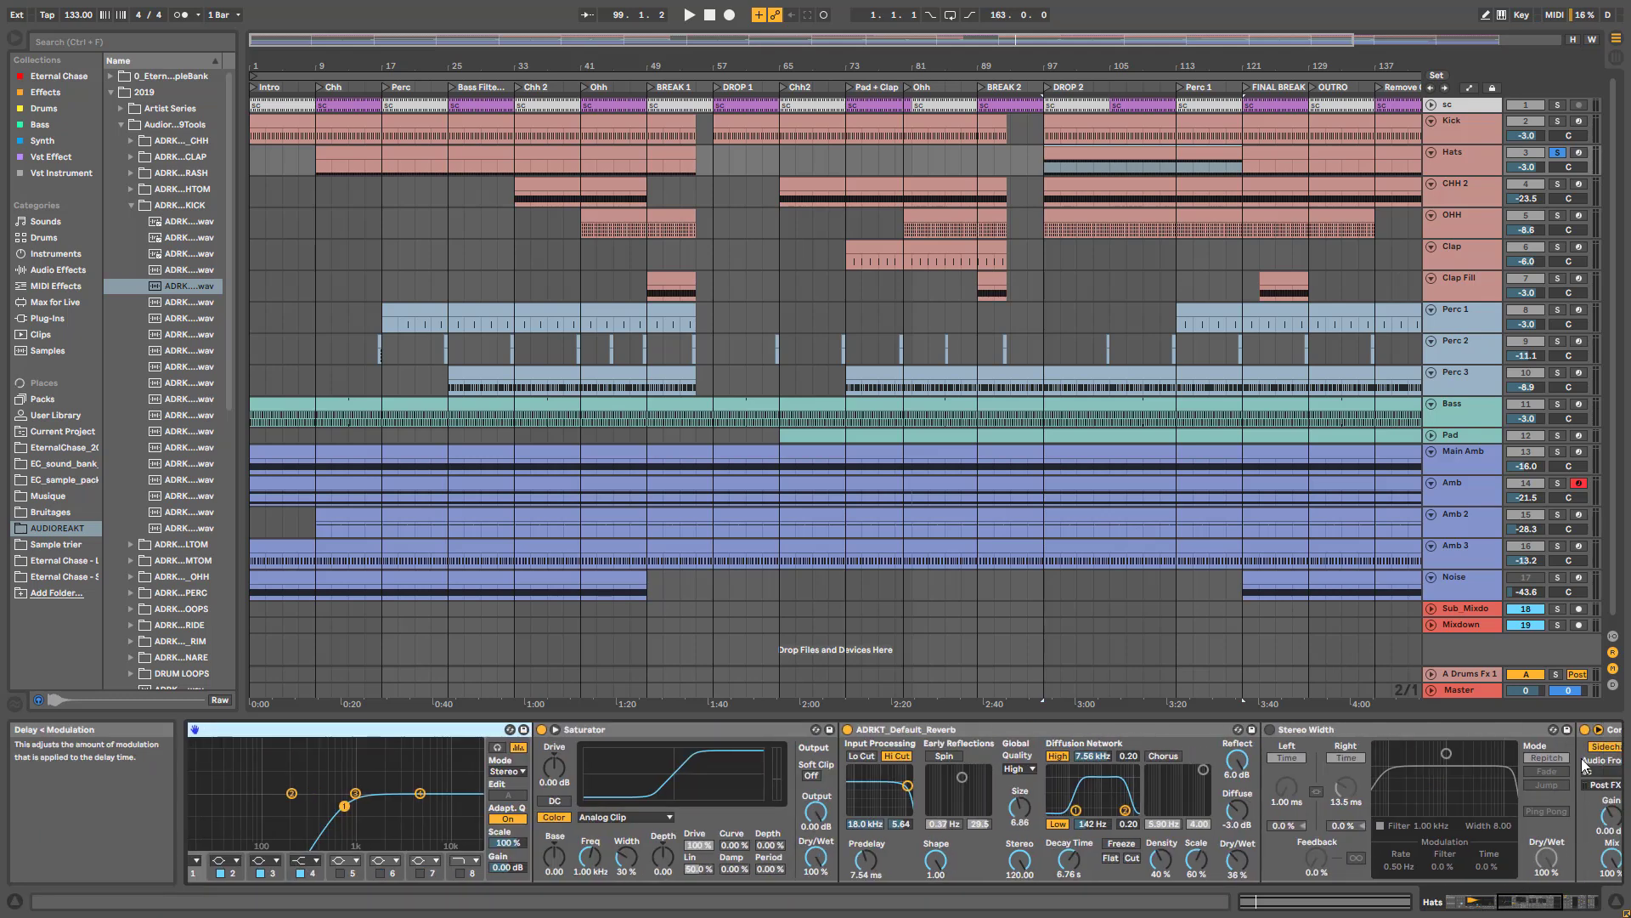
click(847, 730)
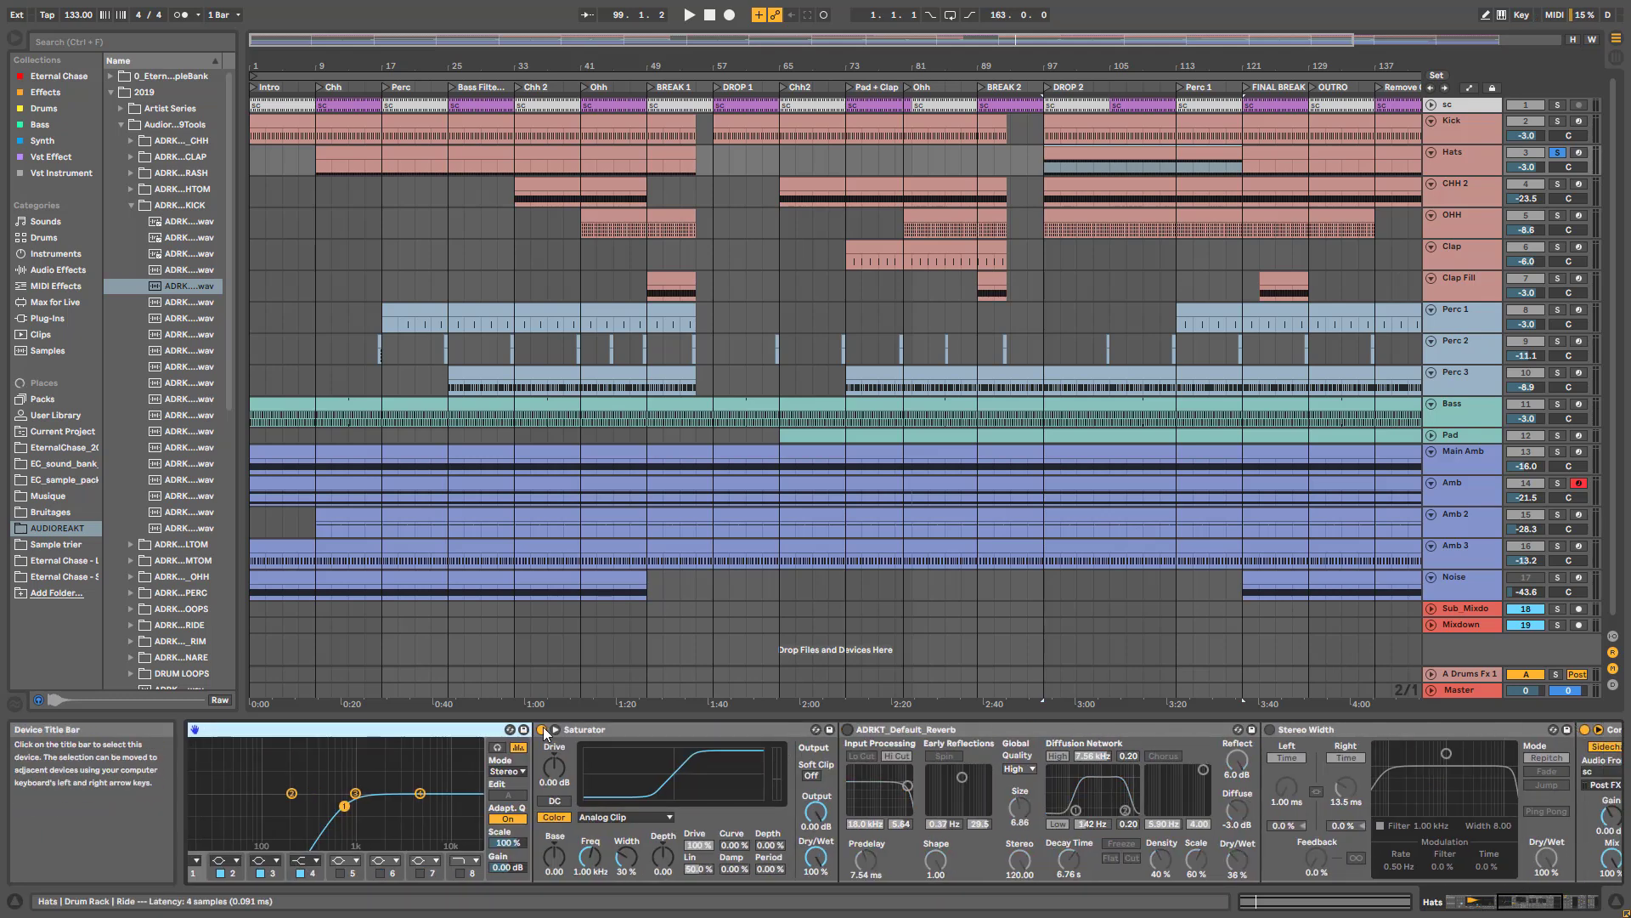
click(541, 729)
key(space)
key(space)
- Open the Hats clip at DROP 2 in the note editor and select all its Ride notes
double_click(1102, 152)
drag(473, 515, 1342, 515)
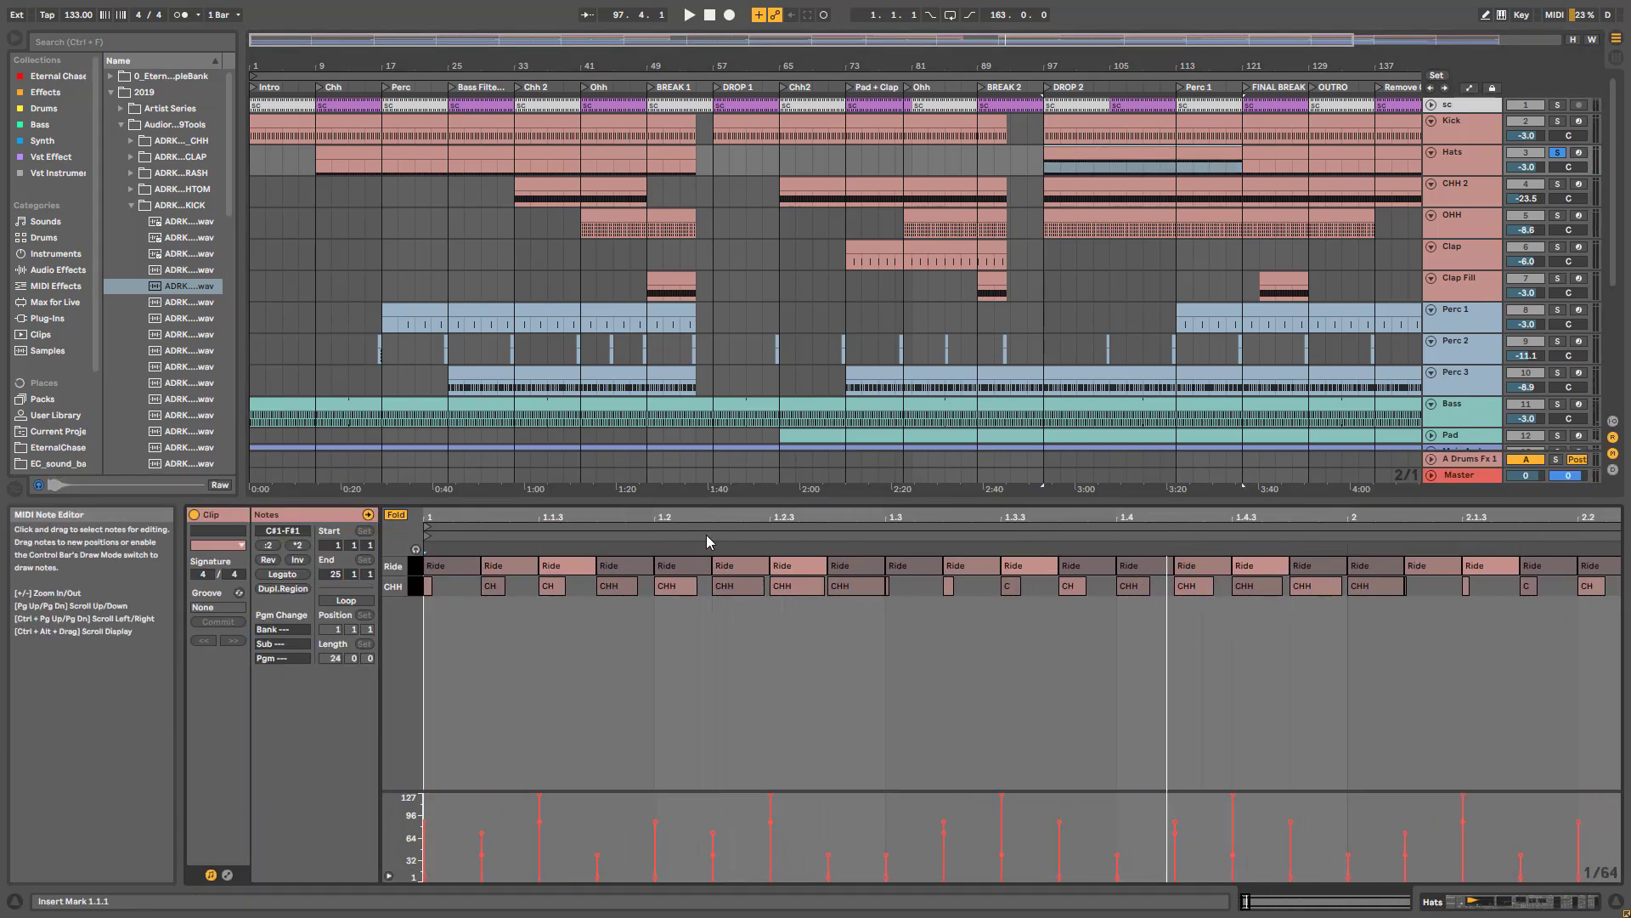
click(413, 568)
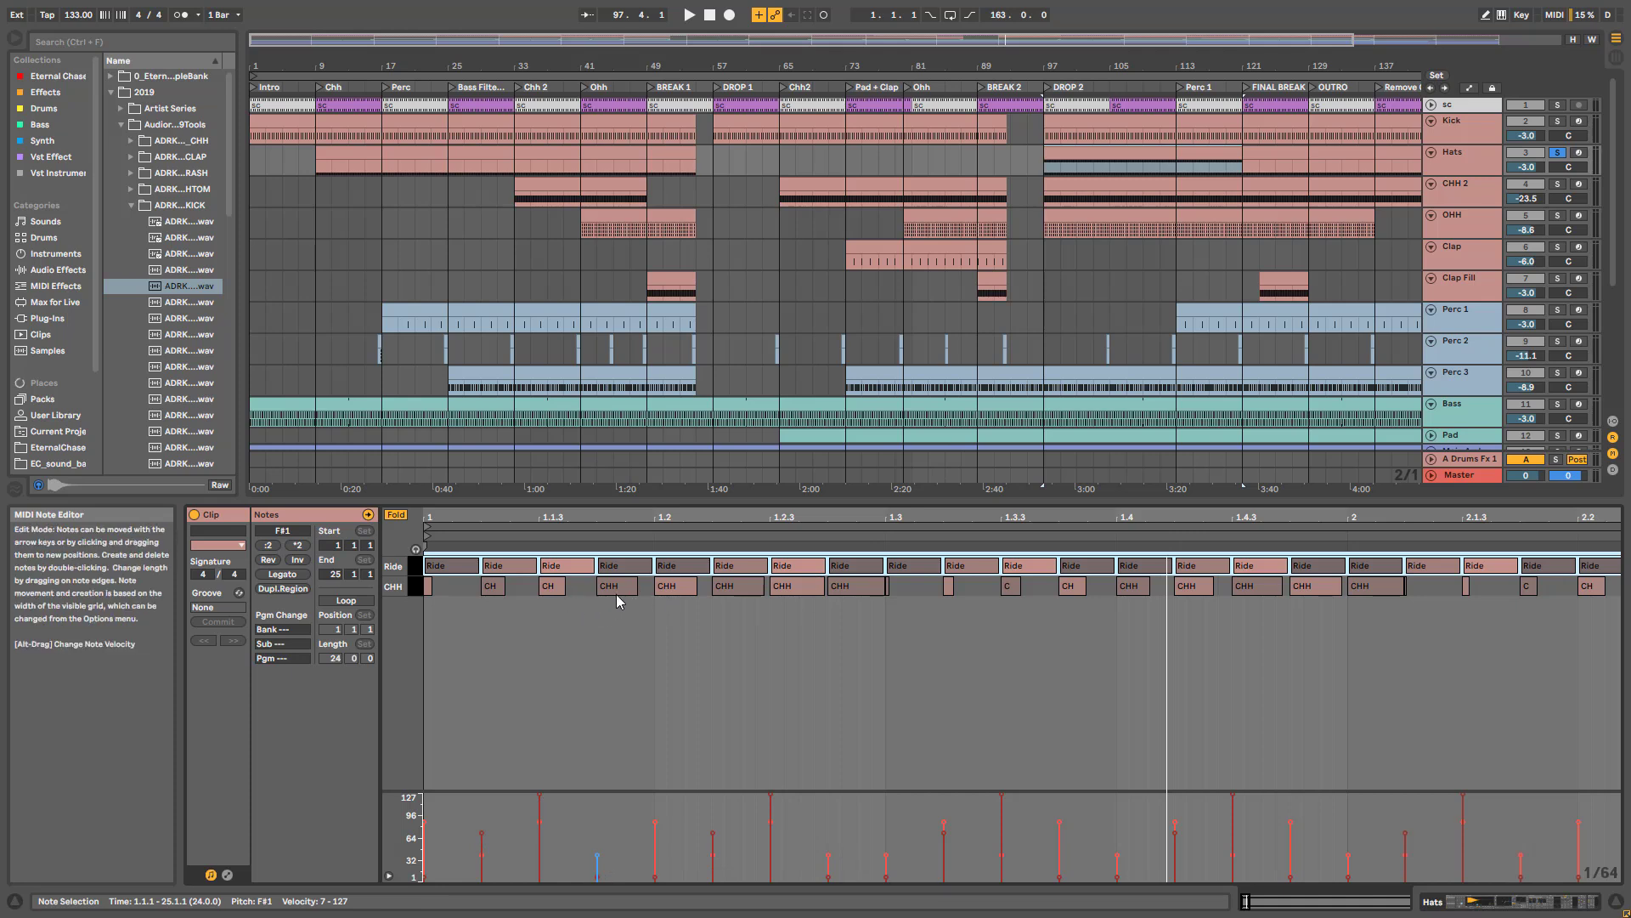
- Show the Hats track's devices again and compare the ride with and without its Saturator during playback
click(1478, 154)
double_click(1463, 155)
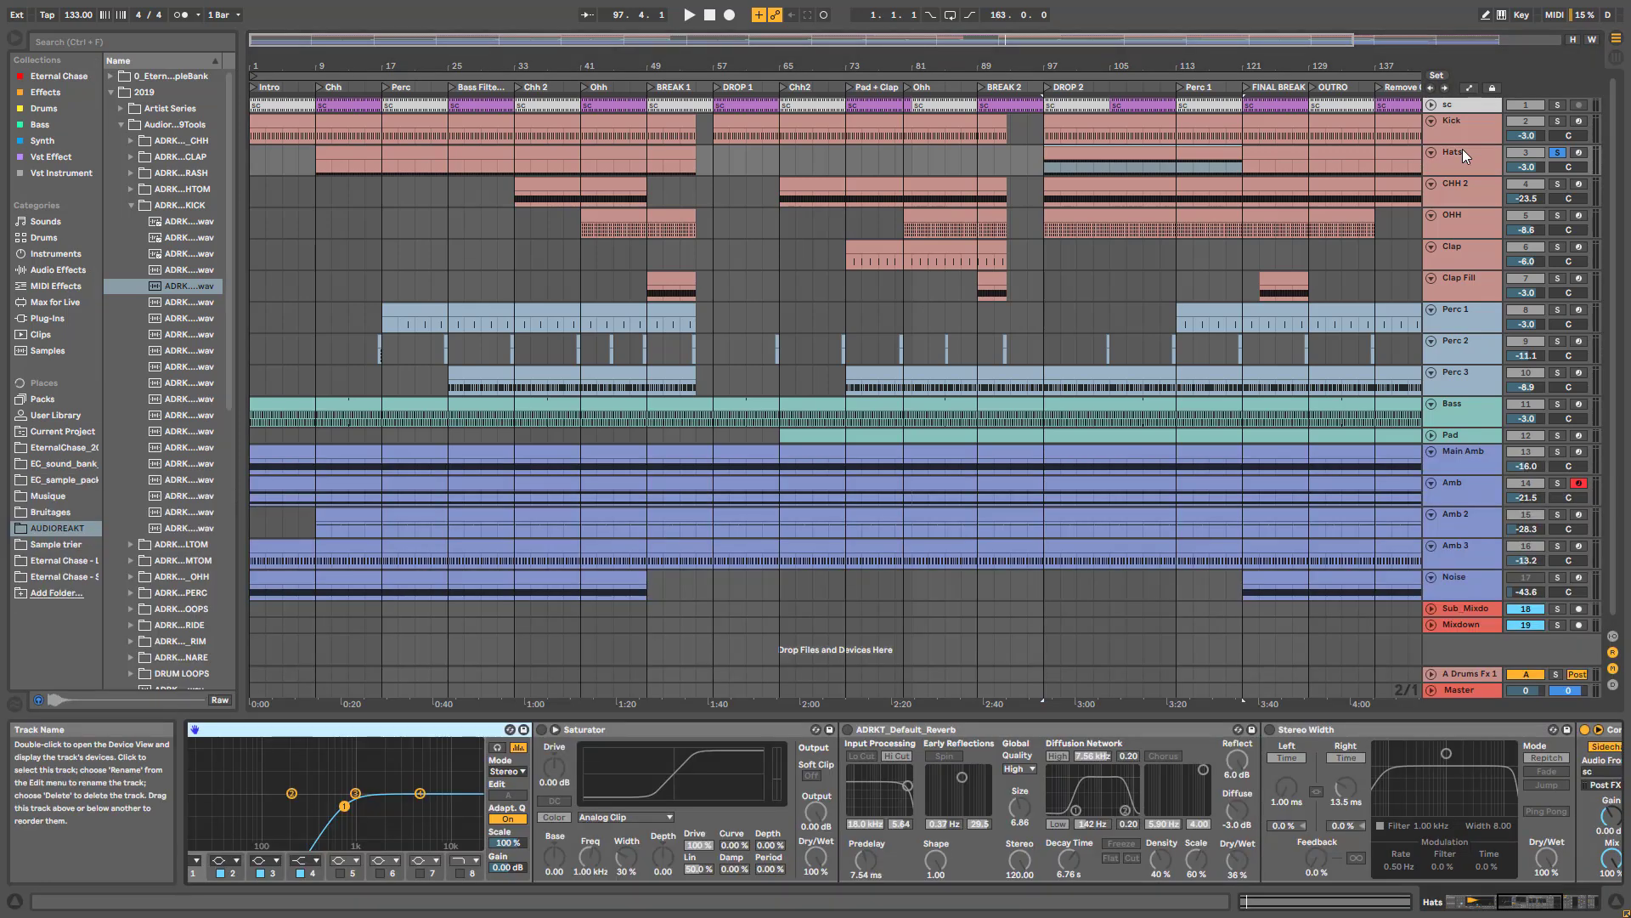
key(space)
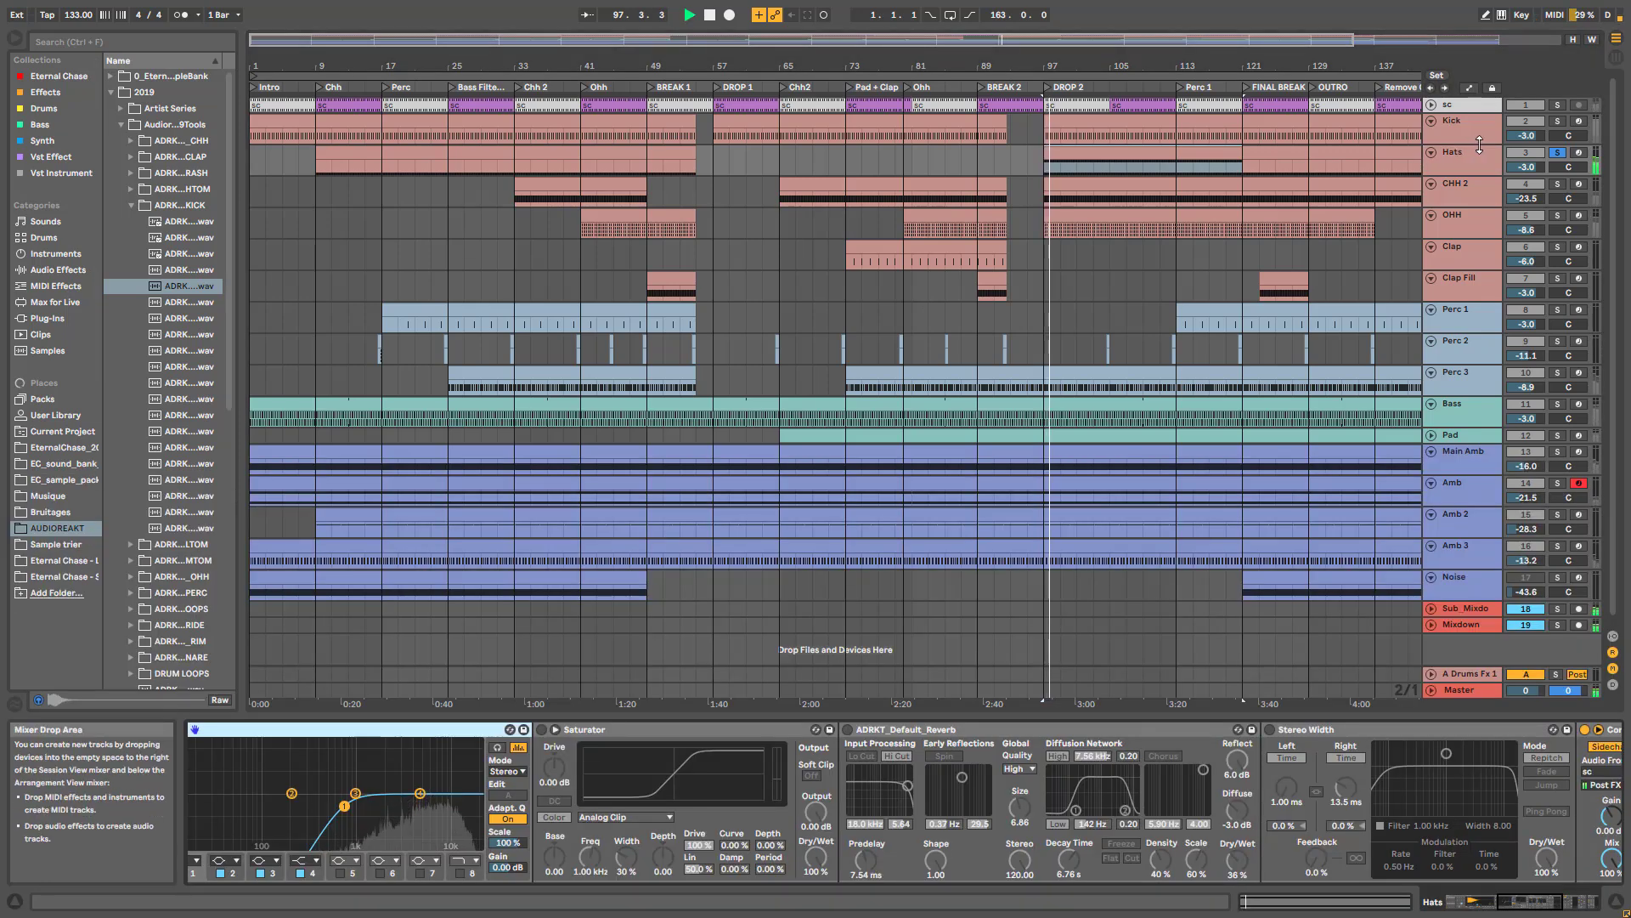
click(1491, 906)
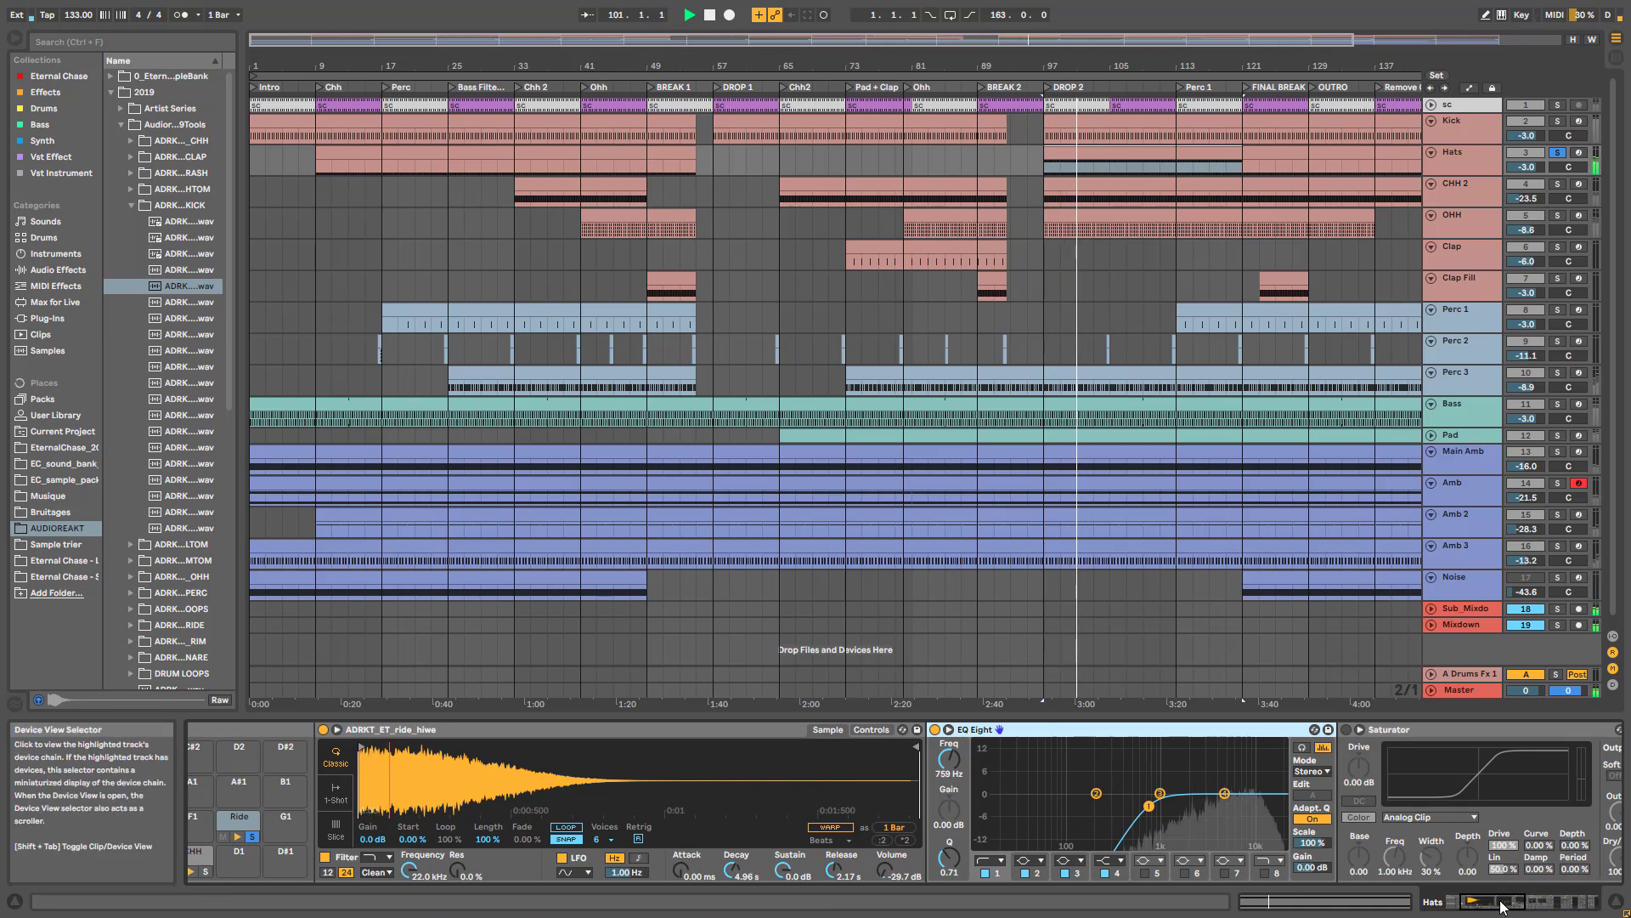
click(1536, 902)
drag(1534, 898, 1543, 900)
click(560, 730)
click(560, 730)
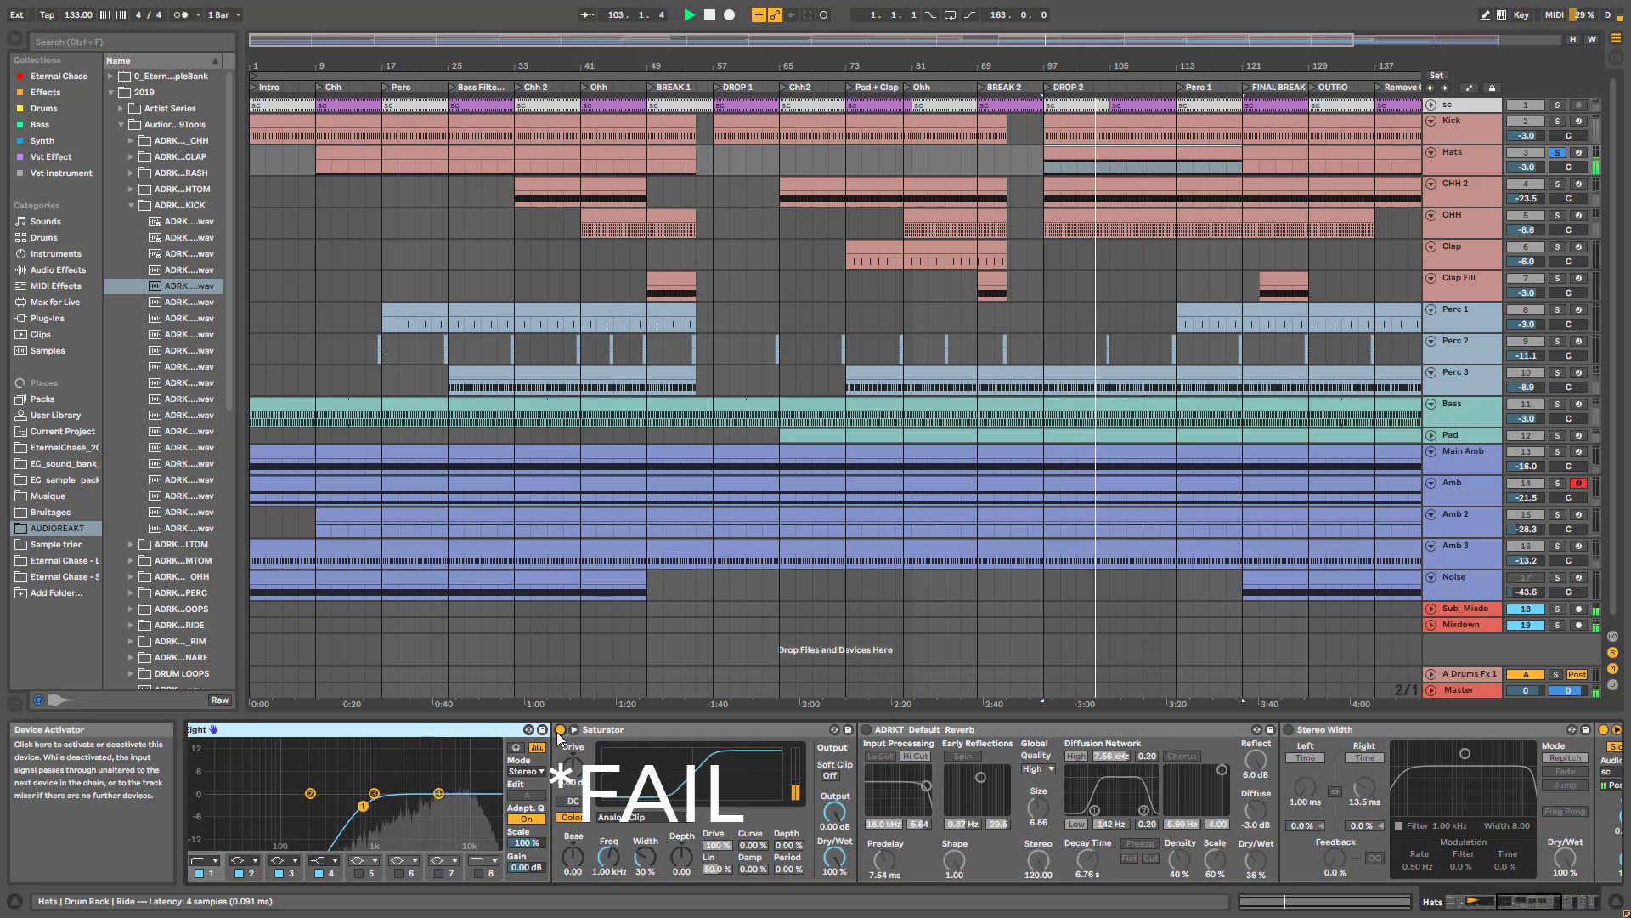
click(559, 730)
click(559, 730)
- Reactivate ADRKT_Default_Reverb and the Stereo Width delay in the Ride pad's chain during playback
click(866, 730)
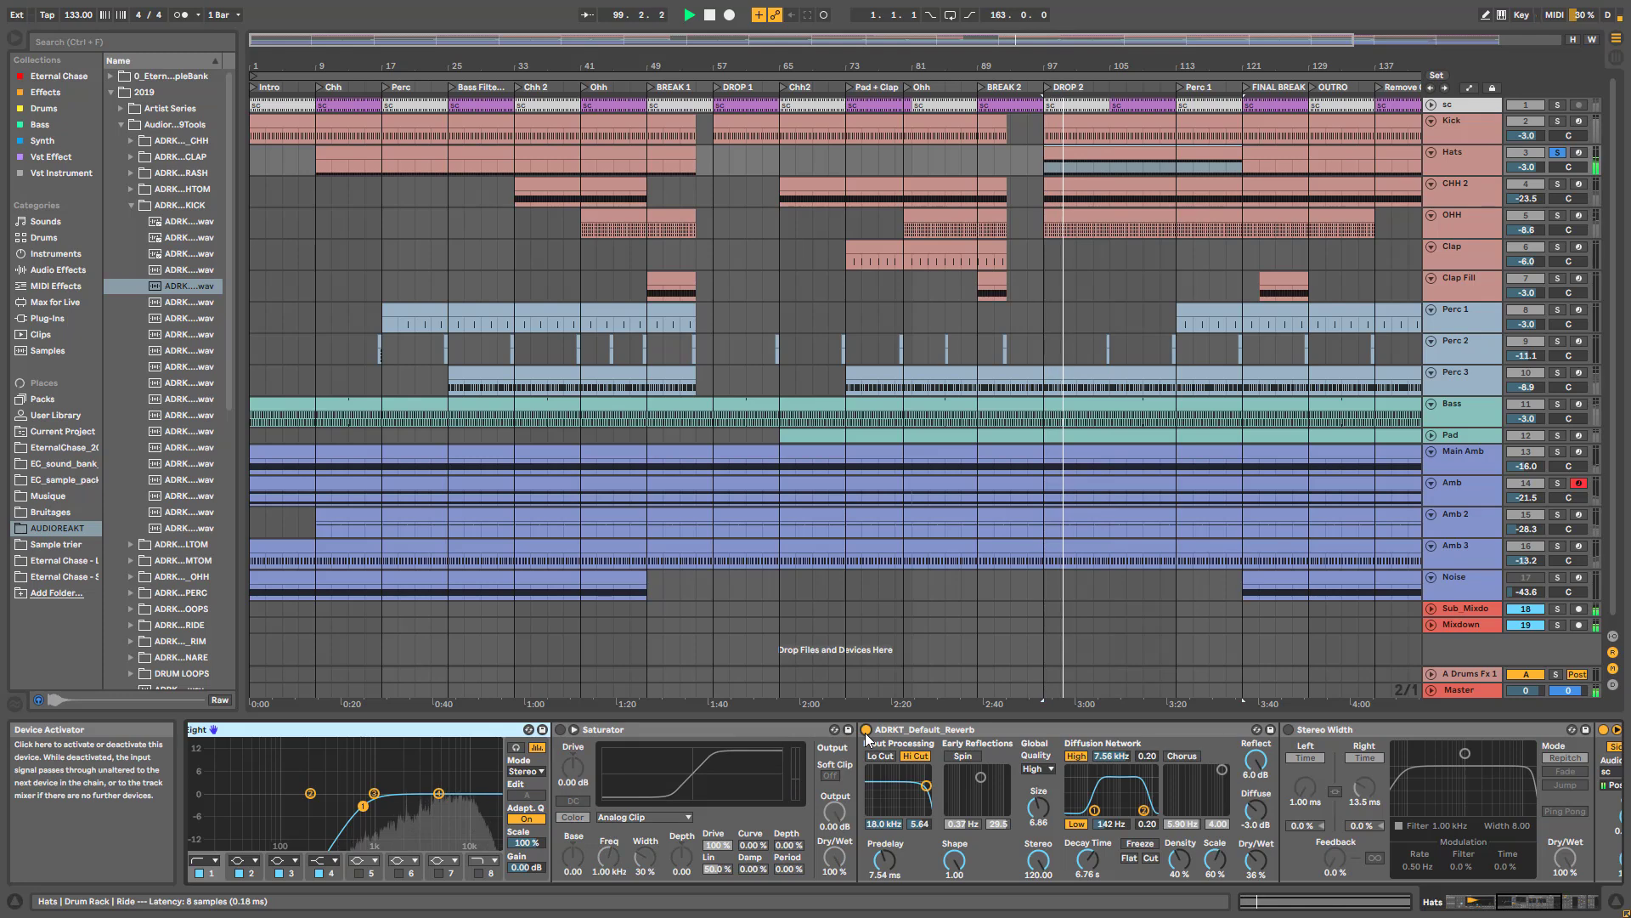
click(1289, 729)
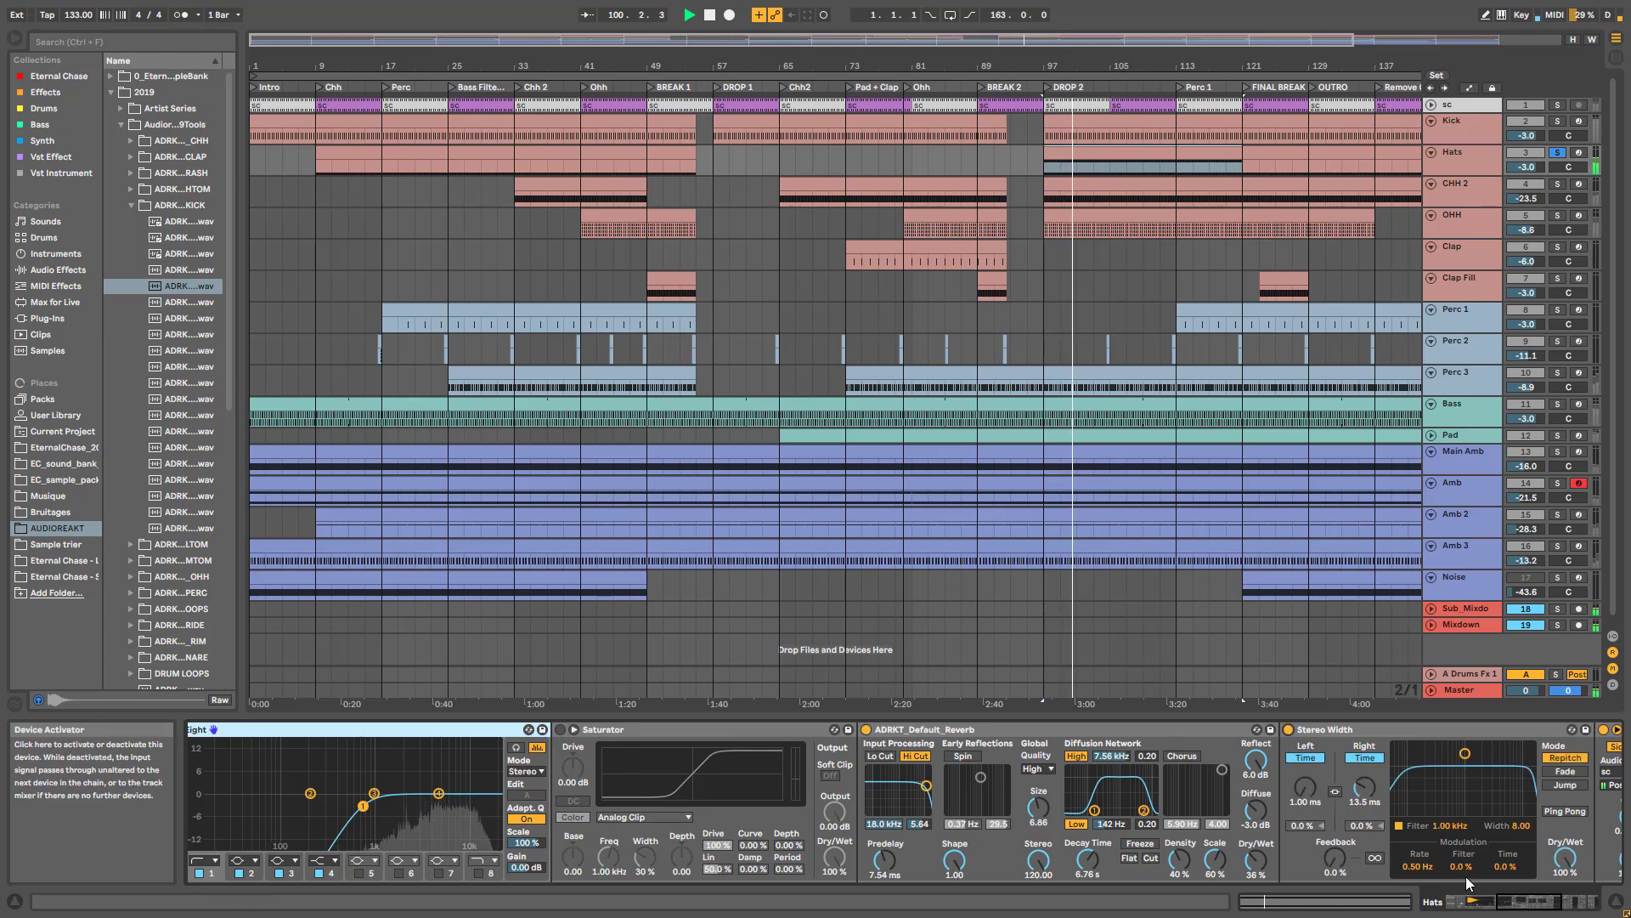
click(1524, 907)
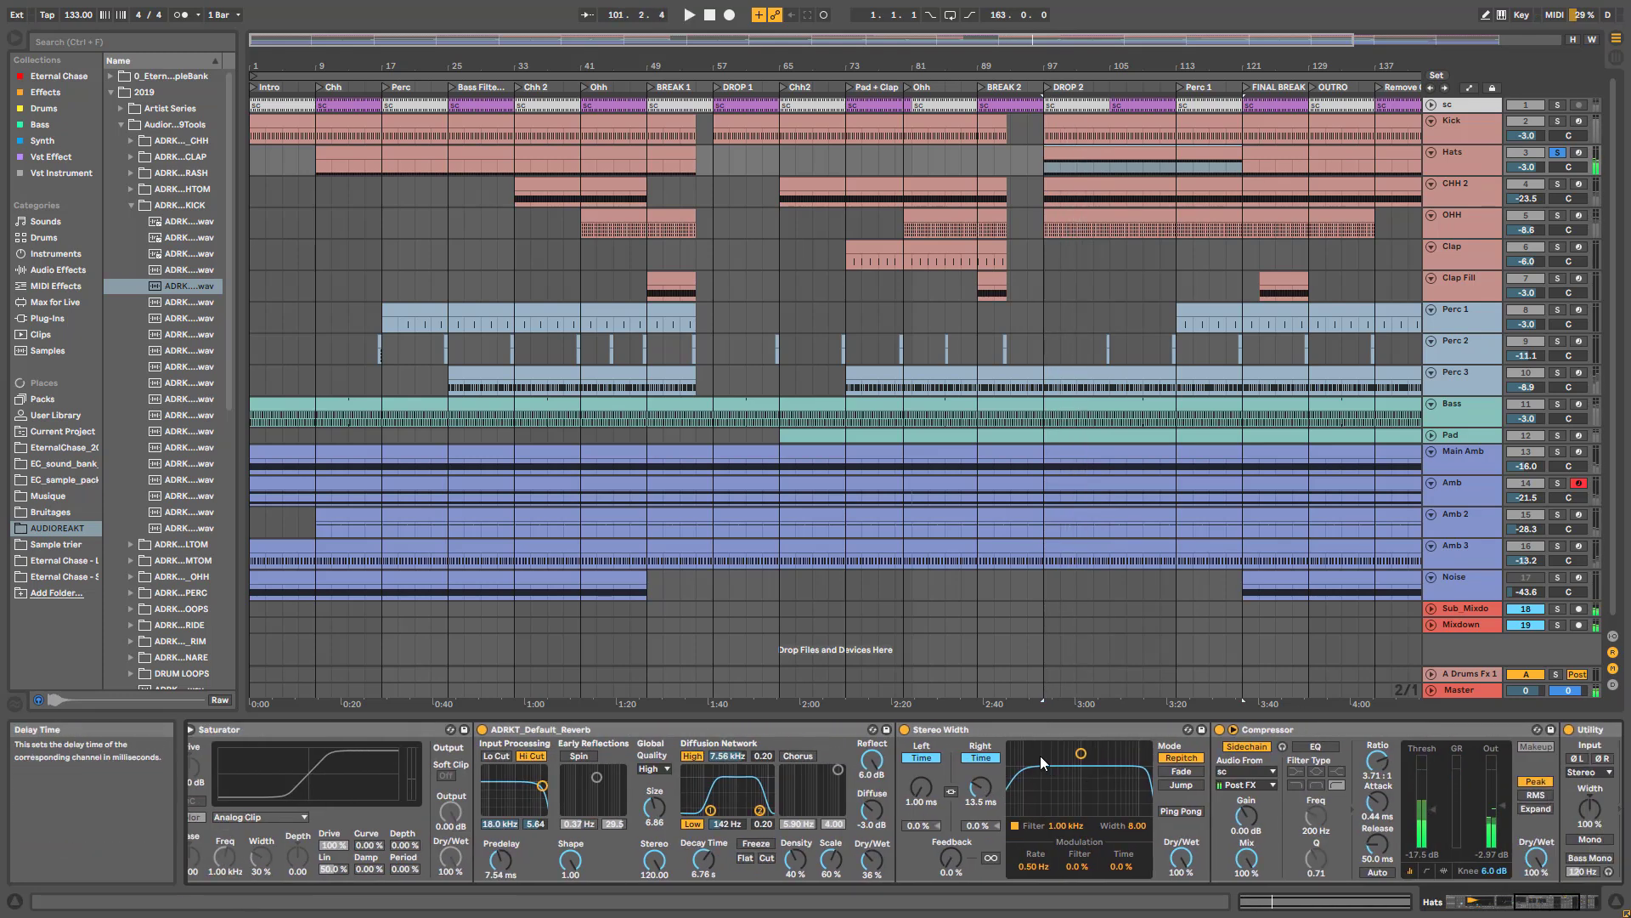
- Select the Stereo Width delay in the Ride chain and audition the ride while checking its right delay time
click(929, 730)
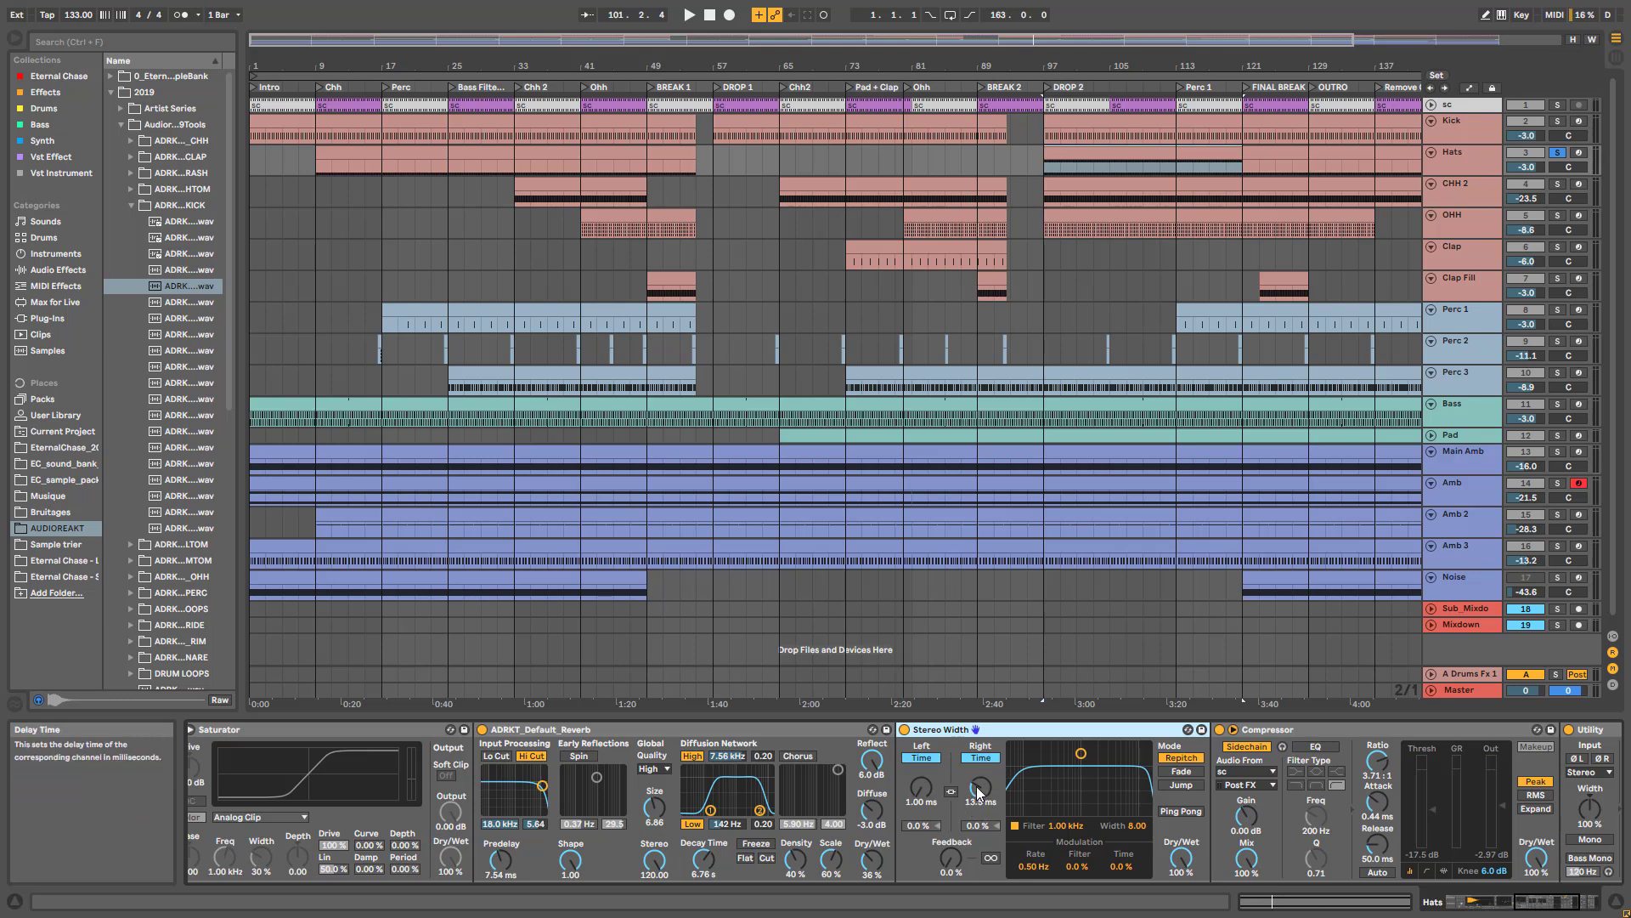
key(space)
drag(978, 796, 978, 795)
key(space)
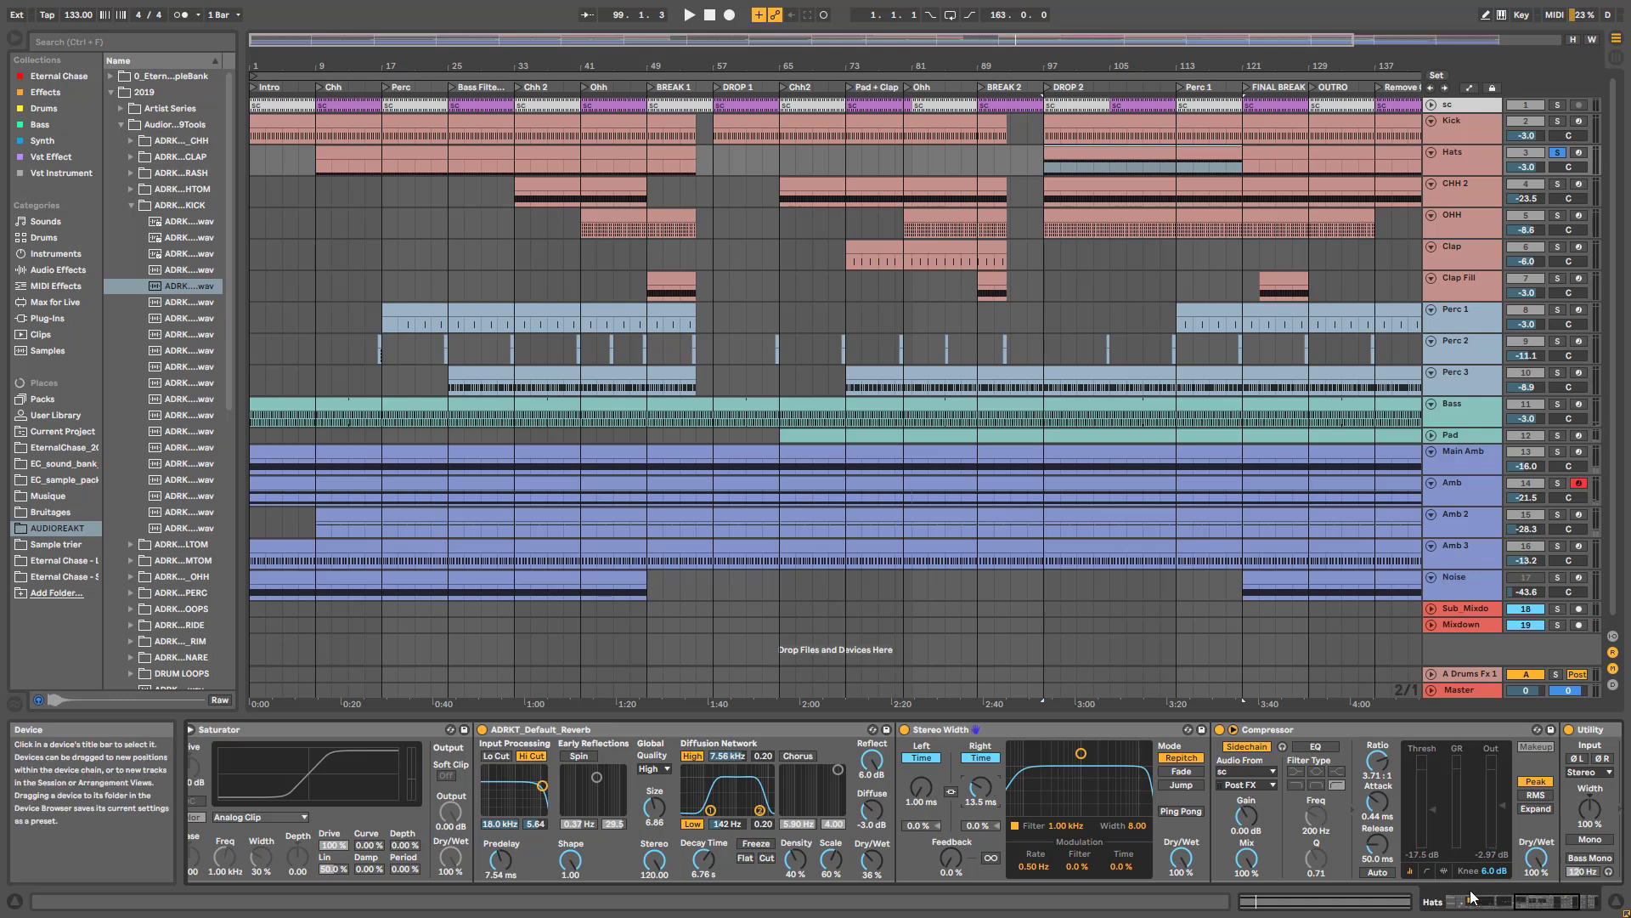
- Play the ride and examine the sidechained Compressor, the Utility and the Drum Buss that follow Stereo Width
drag(1534, 902, 1547, 903)
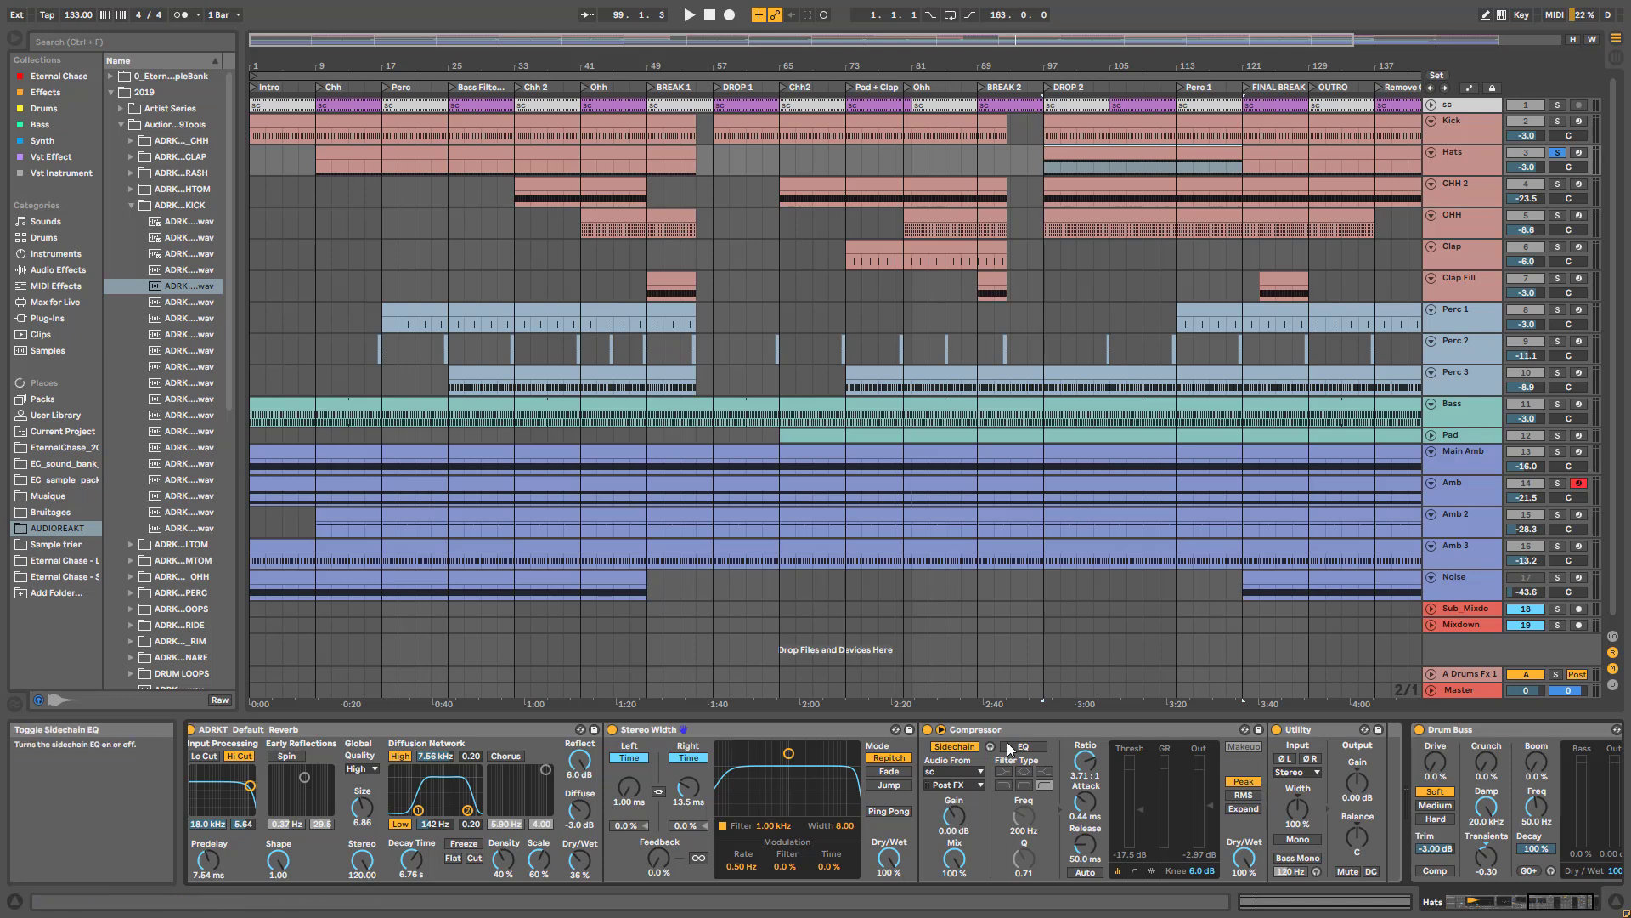
key(space)
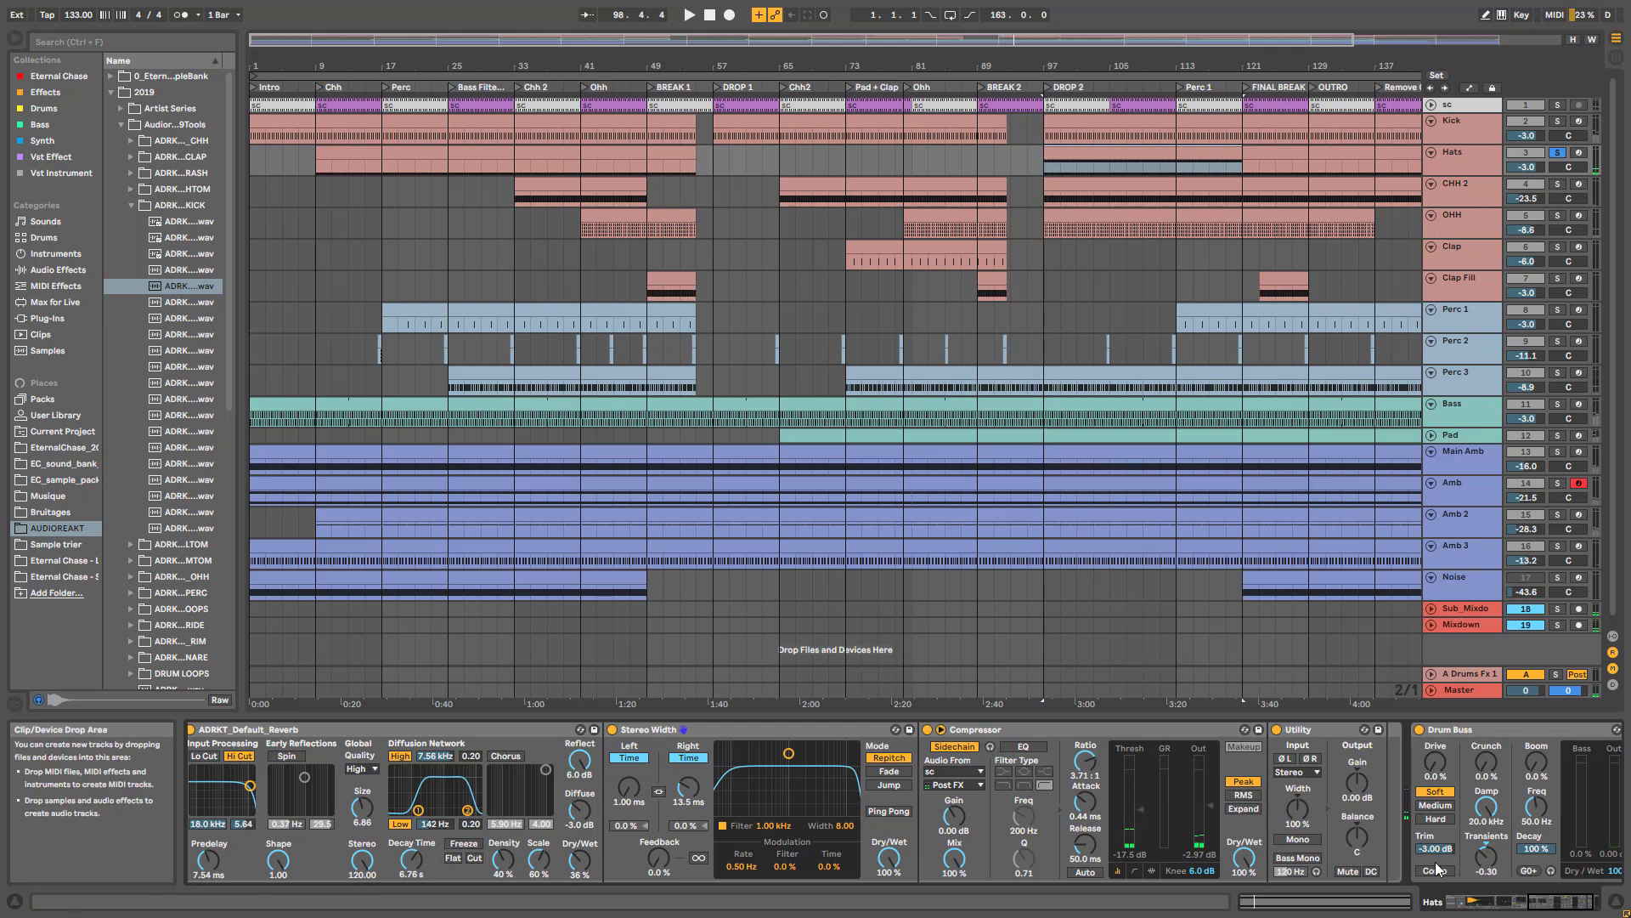
click(1546, 908)
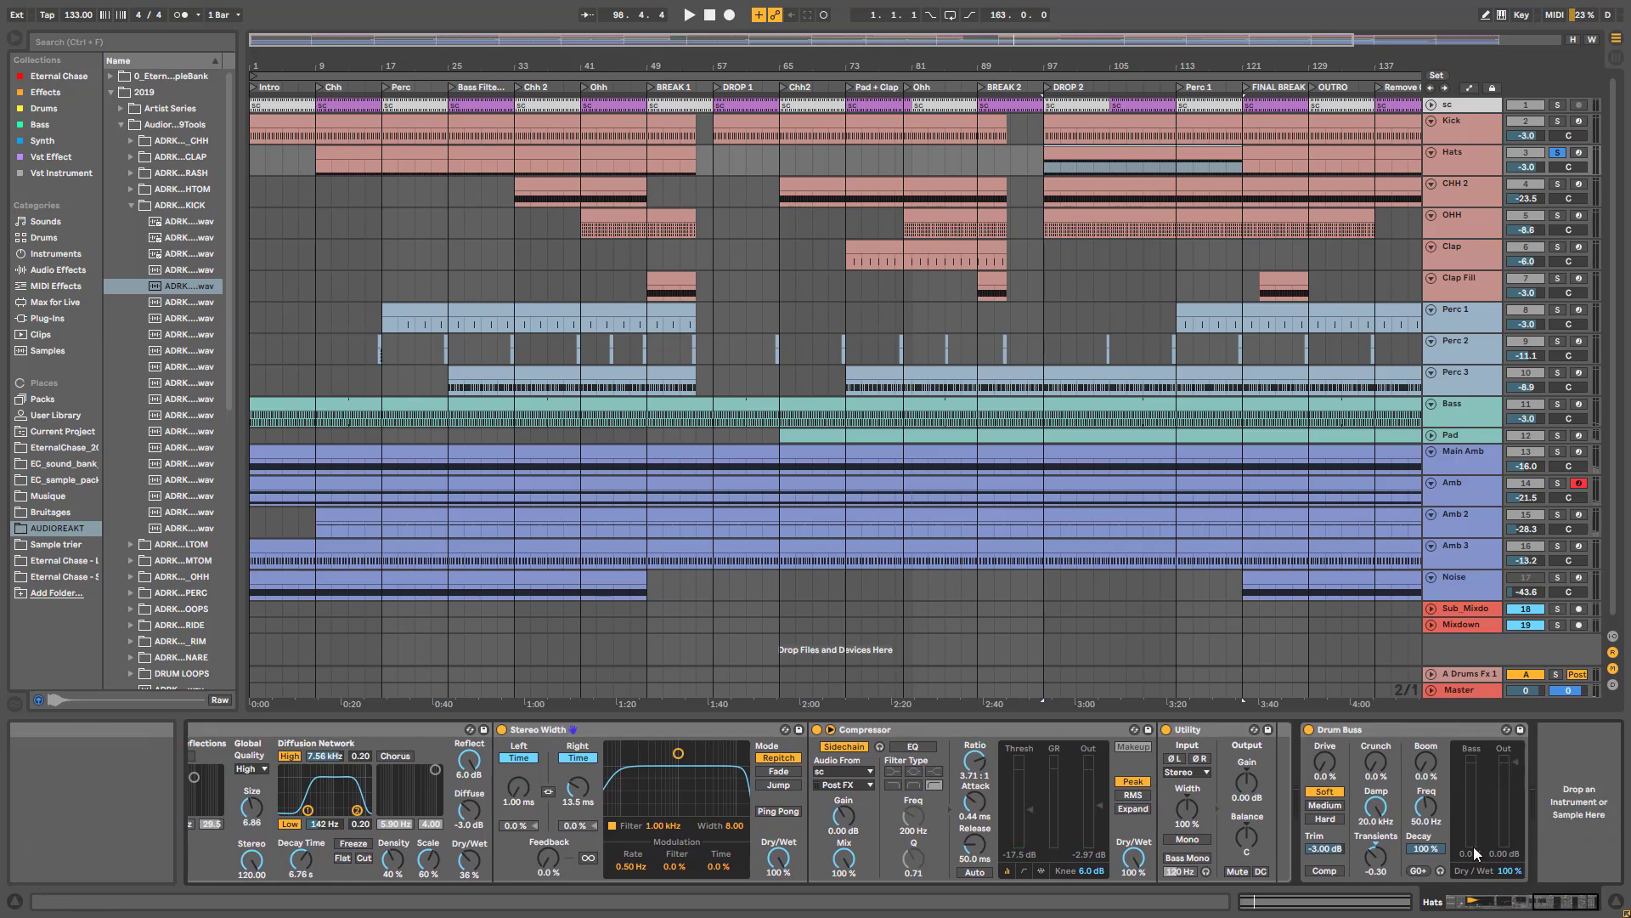
- Unsolo the Ride pad and hide the Drum Rack's chain devices, selecting the Drum Buss on the Hats track
drag(1556, 907, 746, 894)
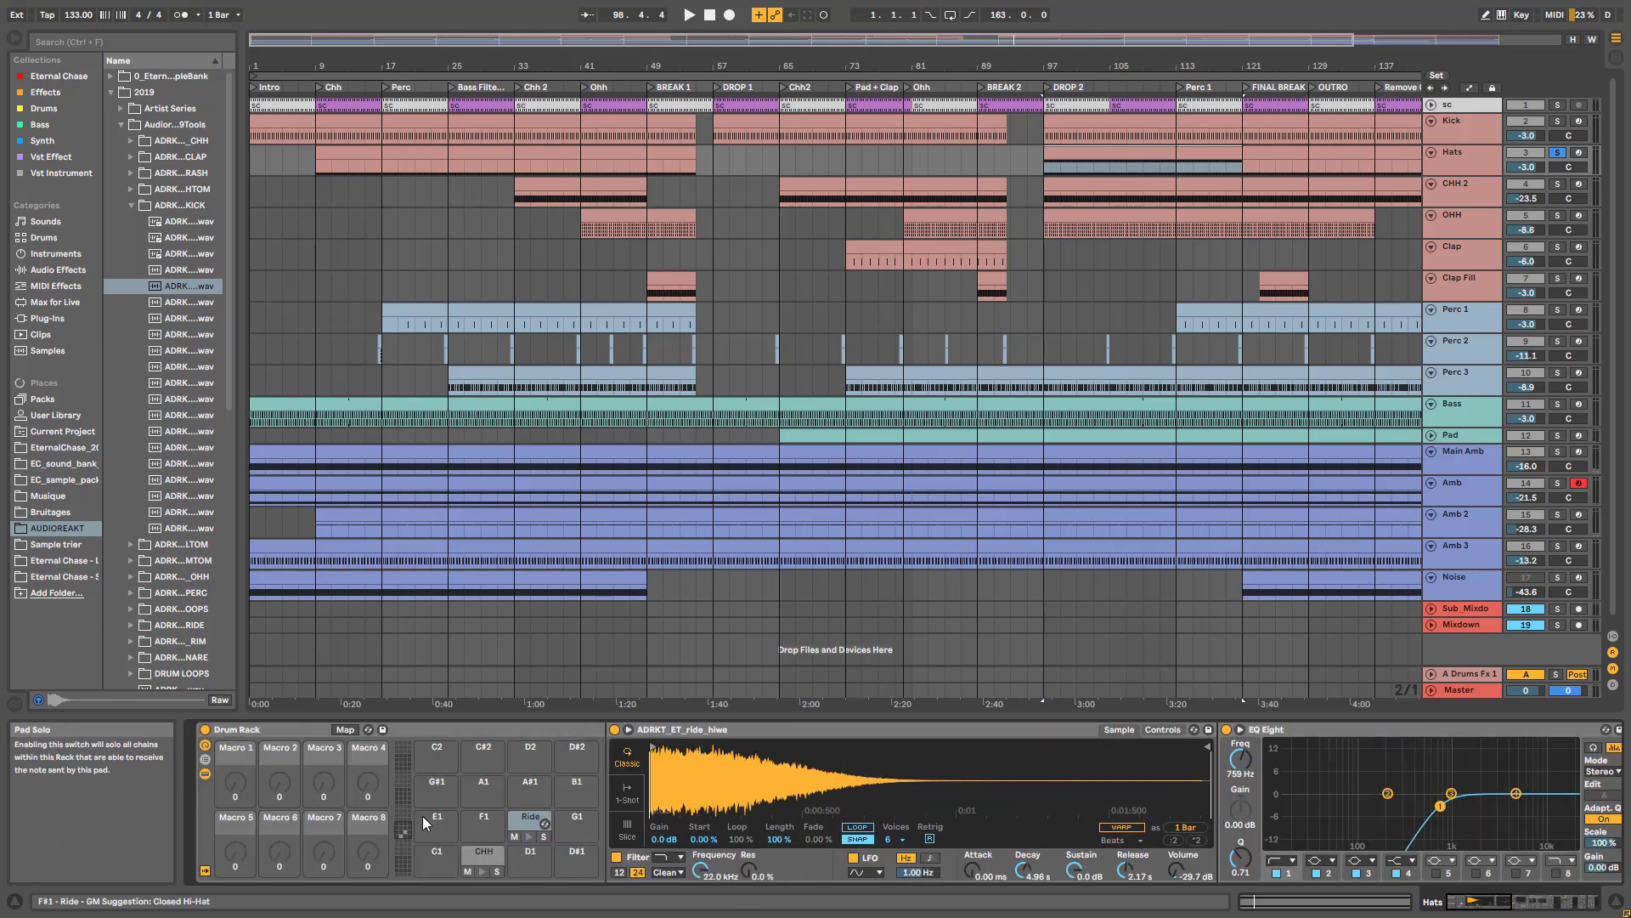
click(205, 774)
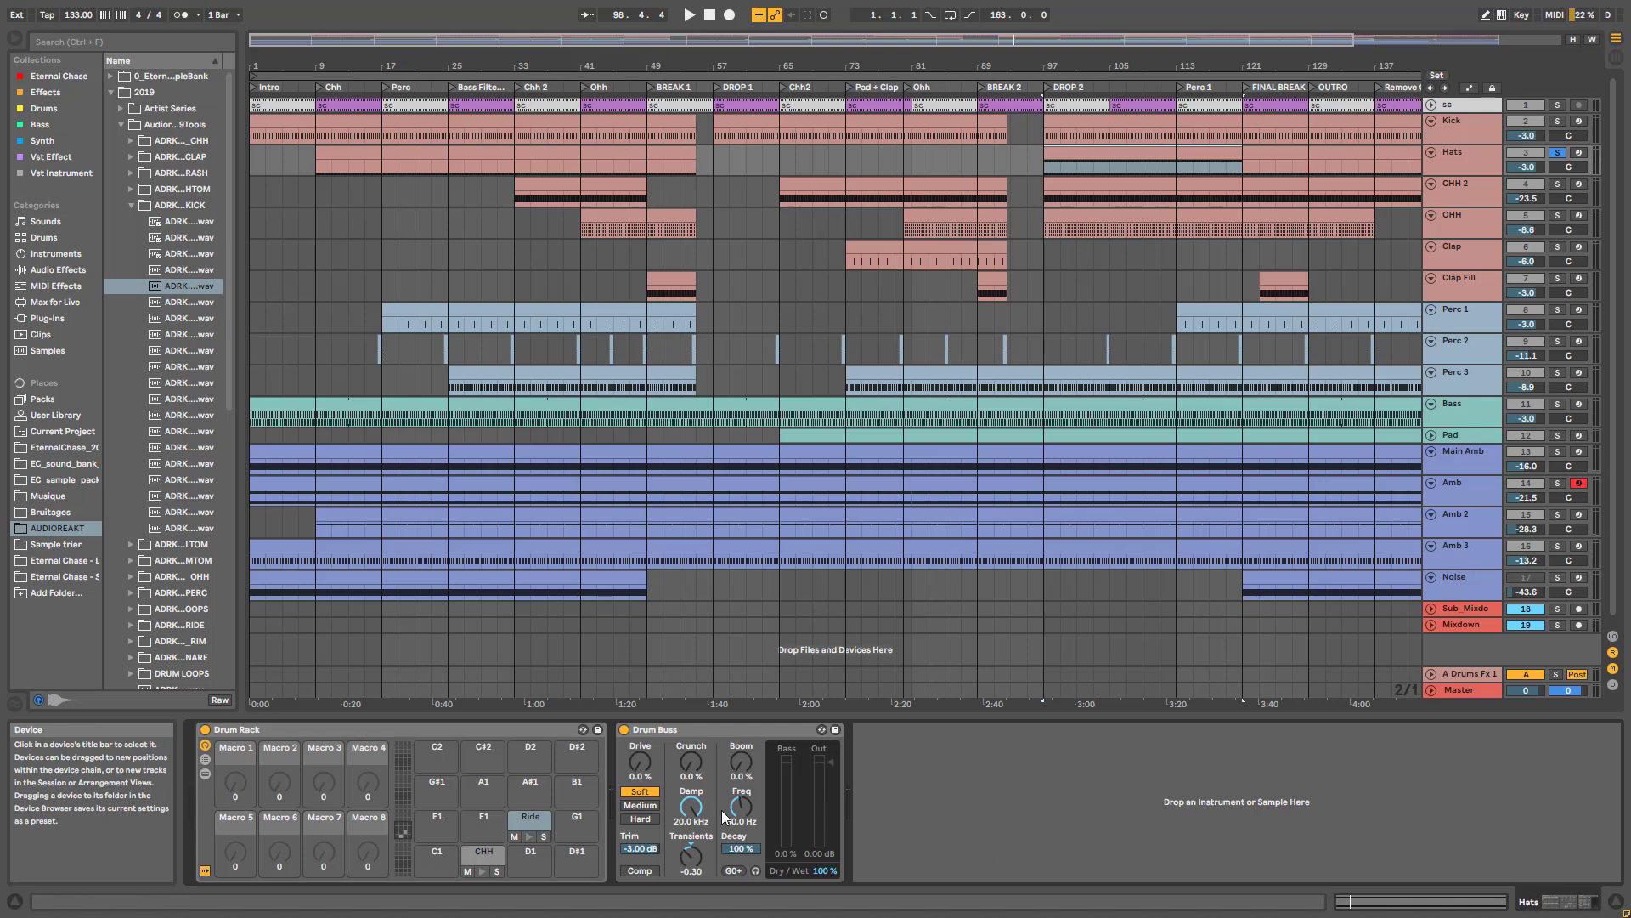
click(697, 741)
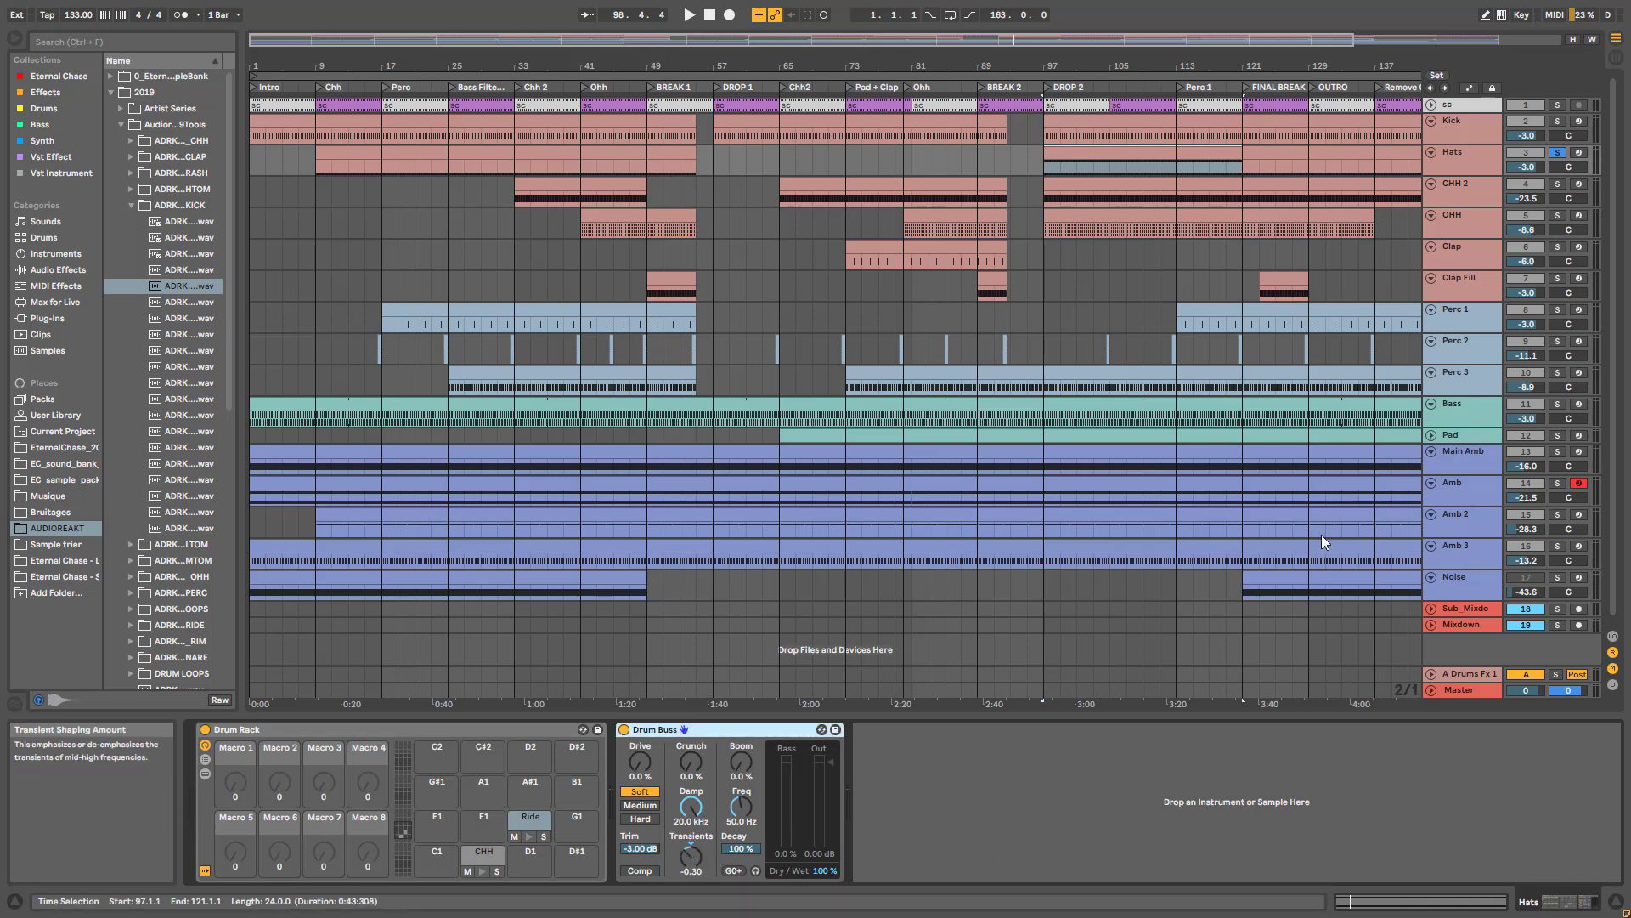
- Compare the combined hats and ride with and without Drum Buss during playback
key(space)
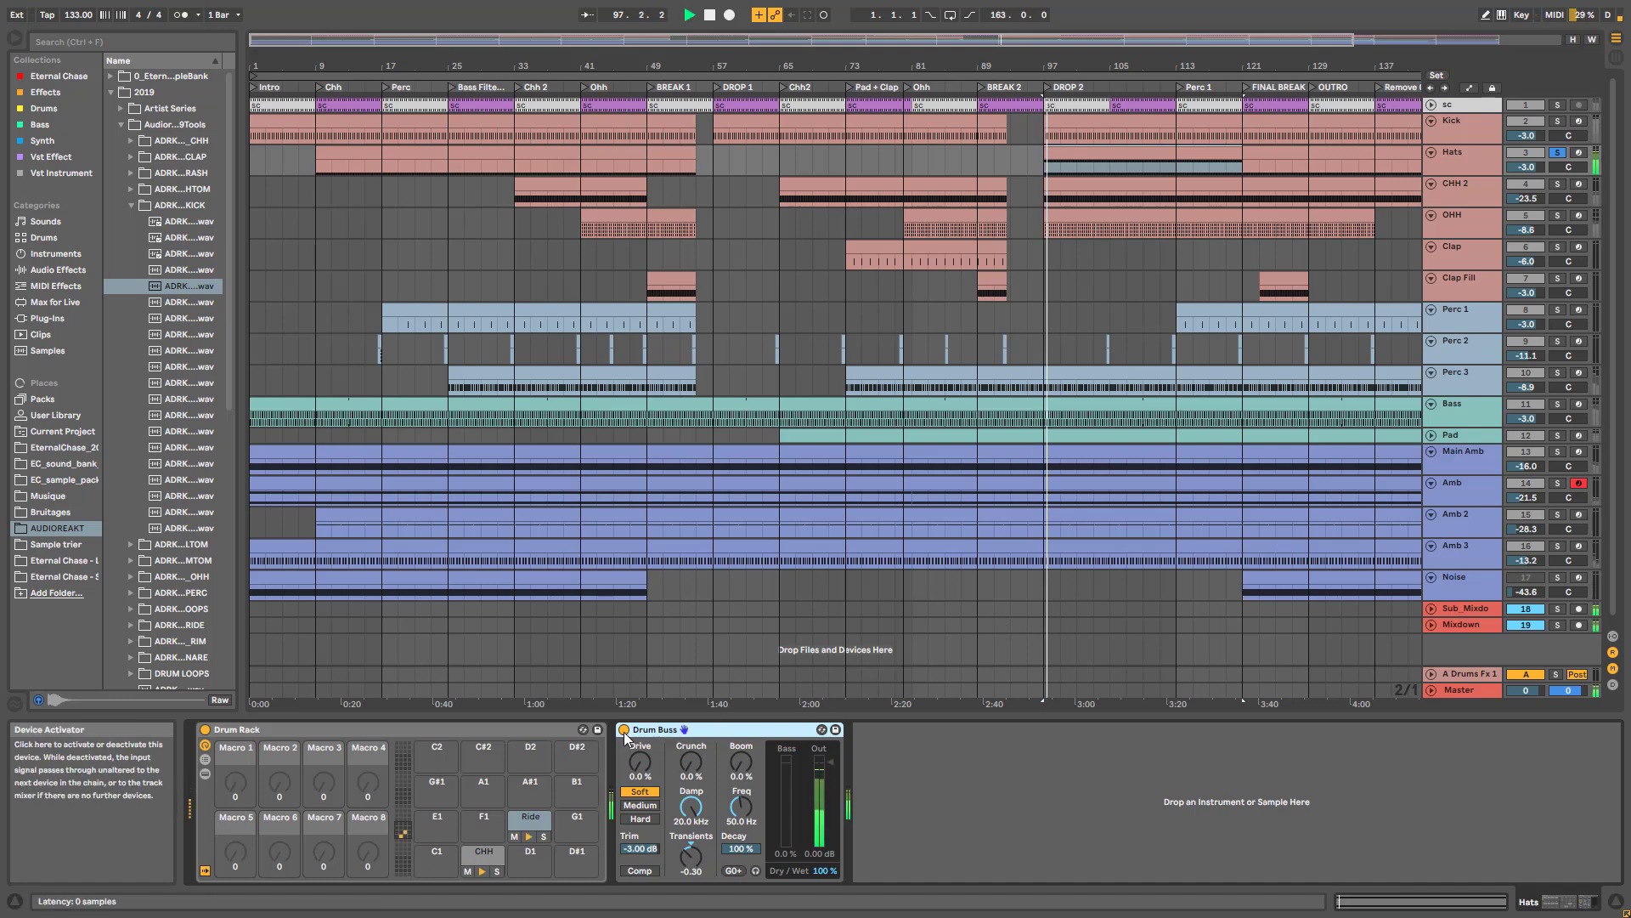
click(624, 730)
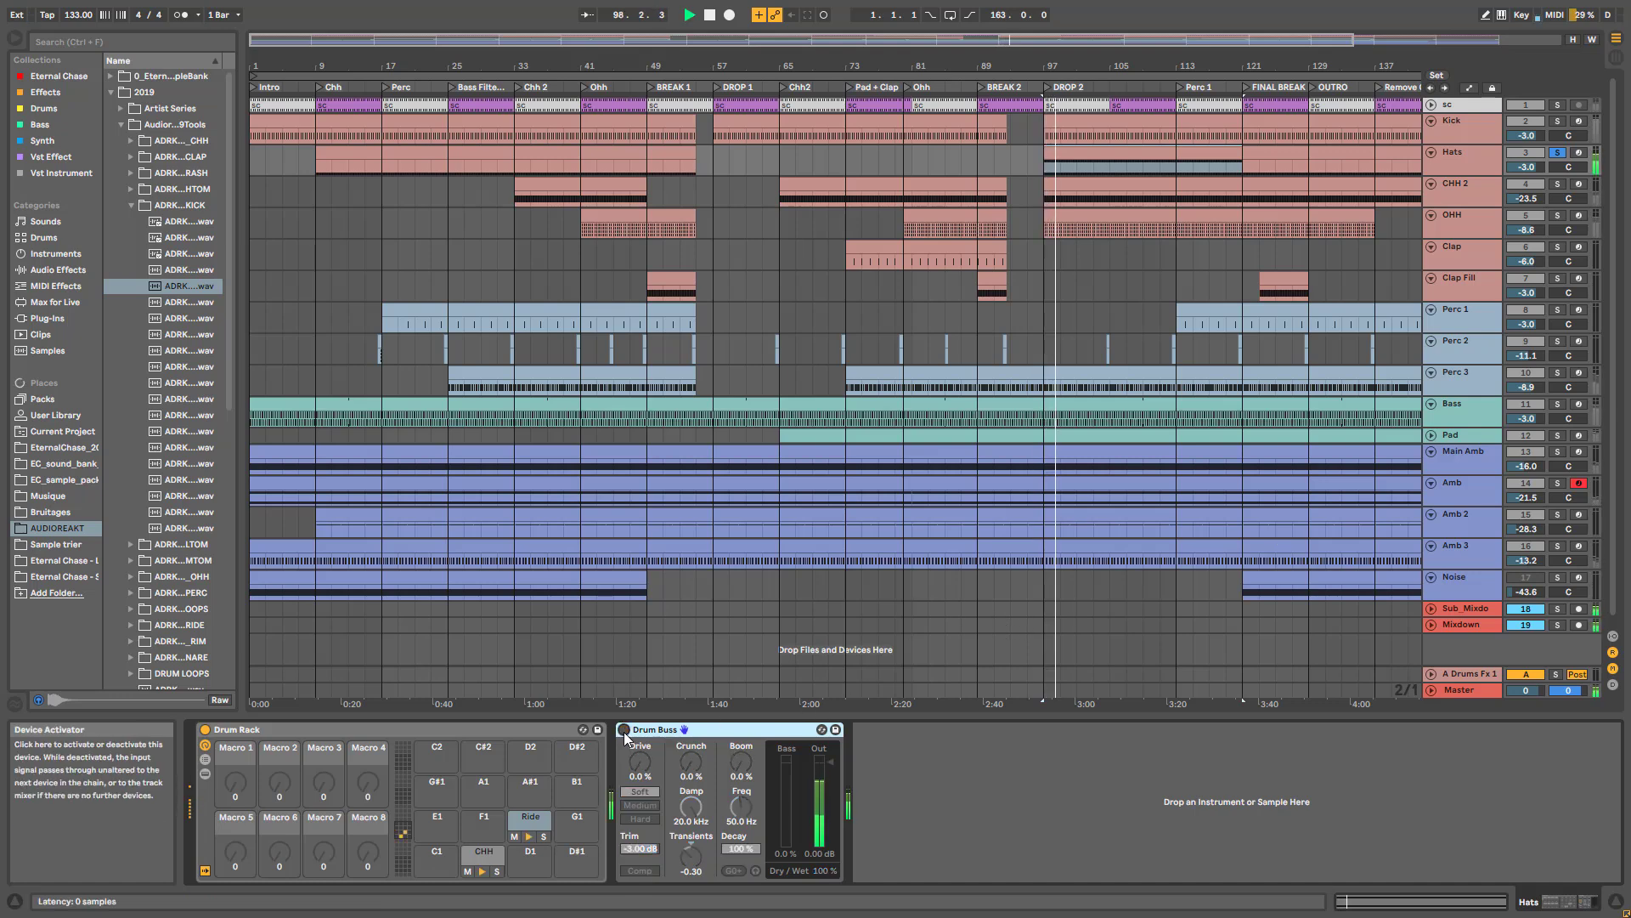
click(624, 732)
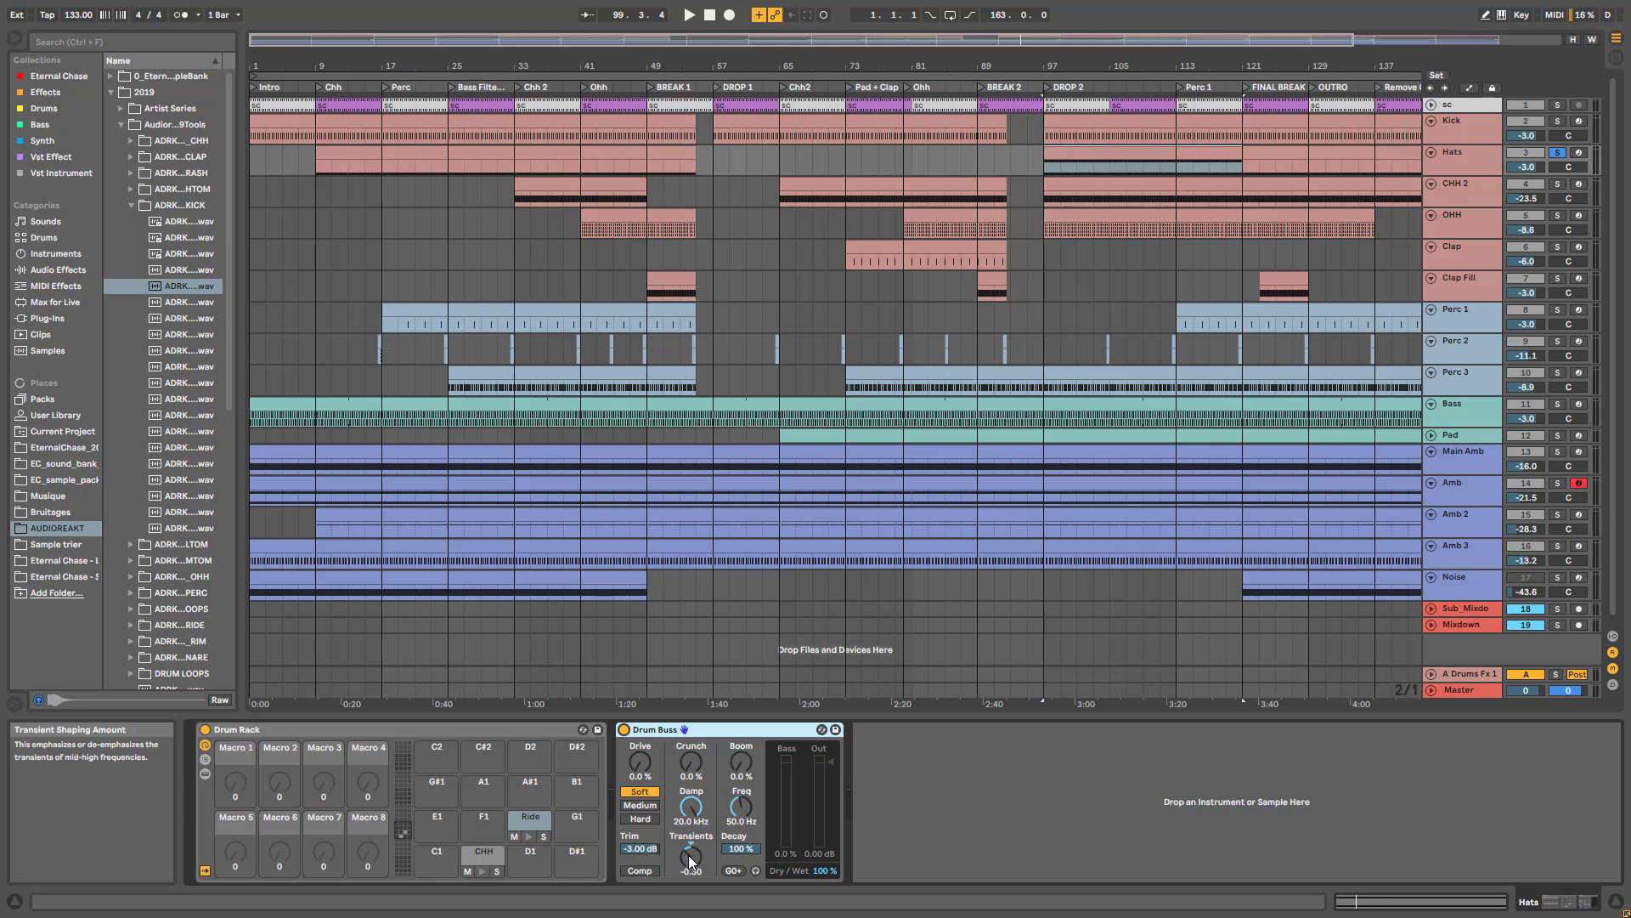
- Look through the CHH pad's chain up to the track's Drum Buss, and hide the Drum Rack's devices again
click(481, 854)
double_click(481, 856)
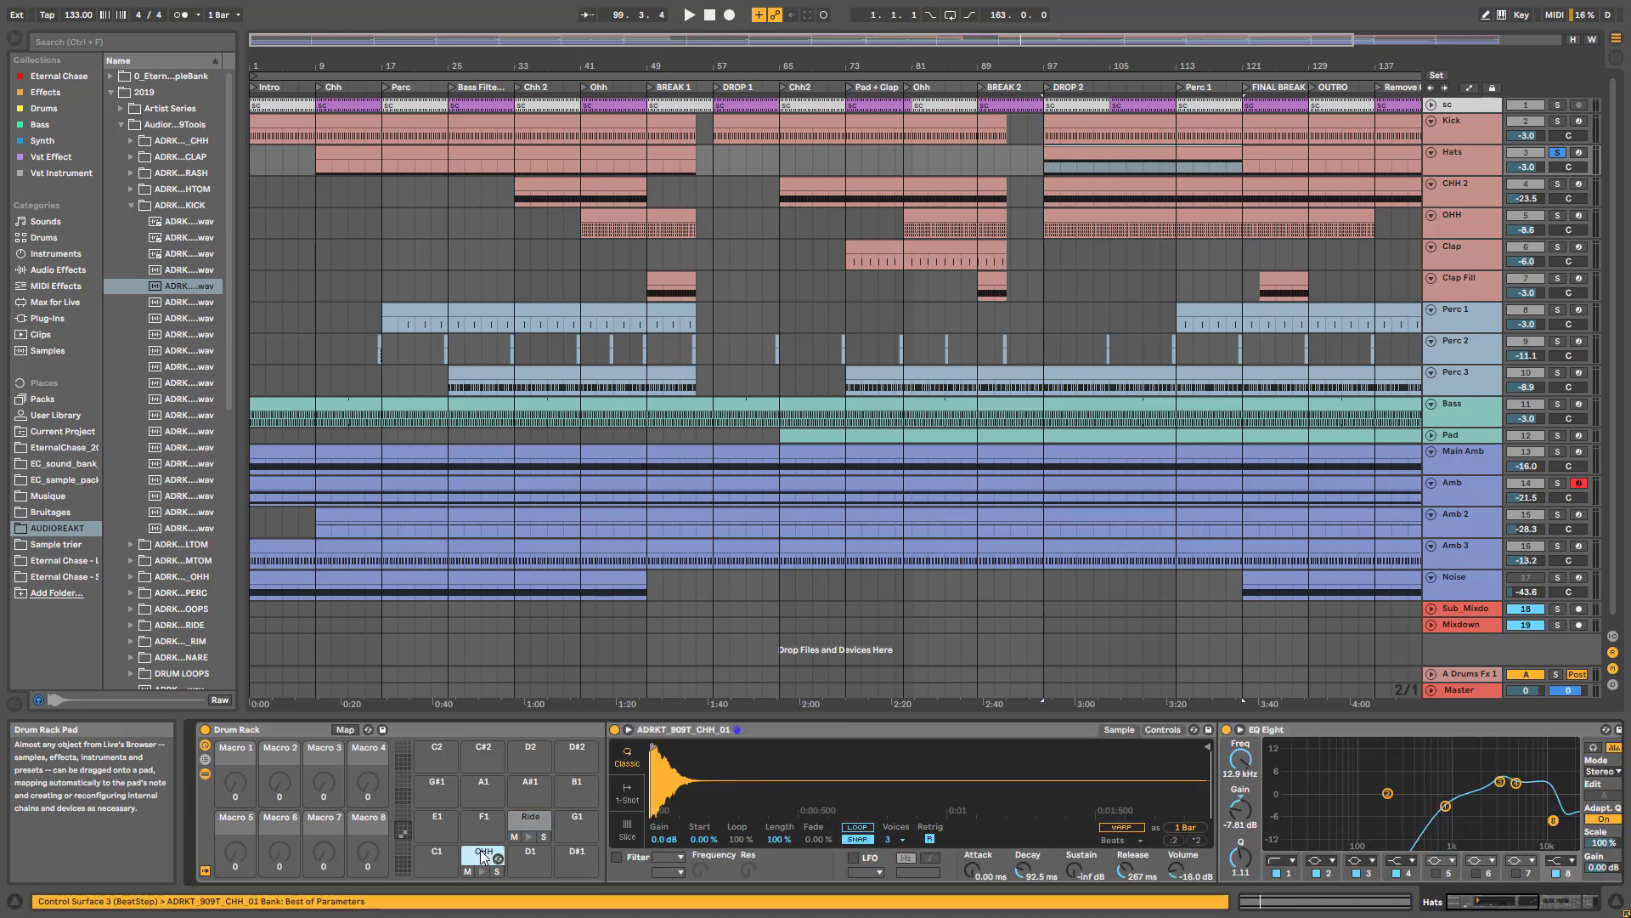
drag(1497, 899, 1550, 898)
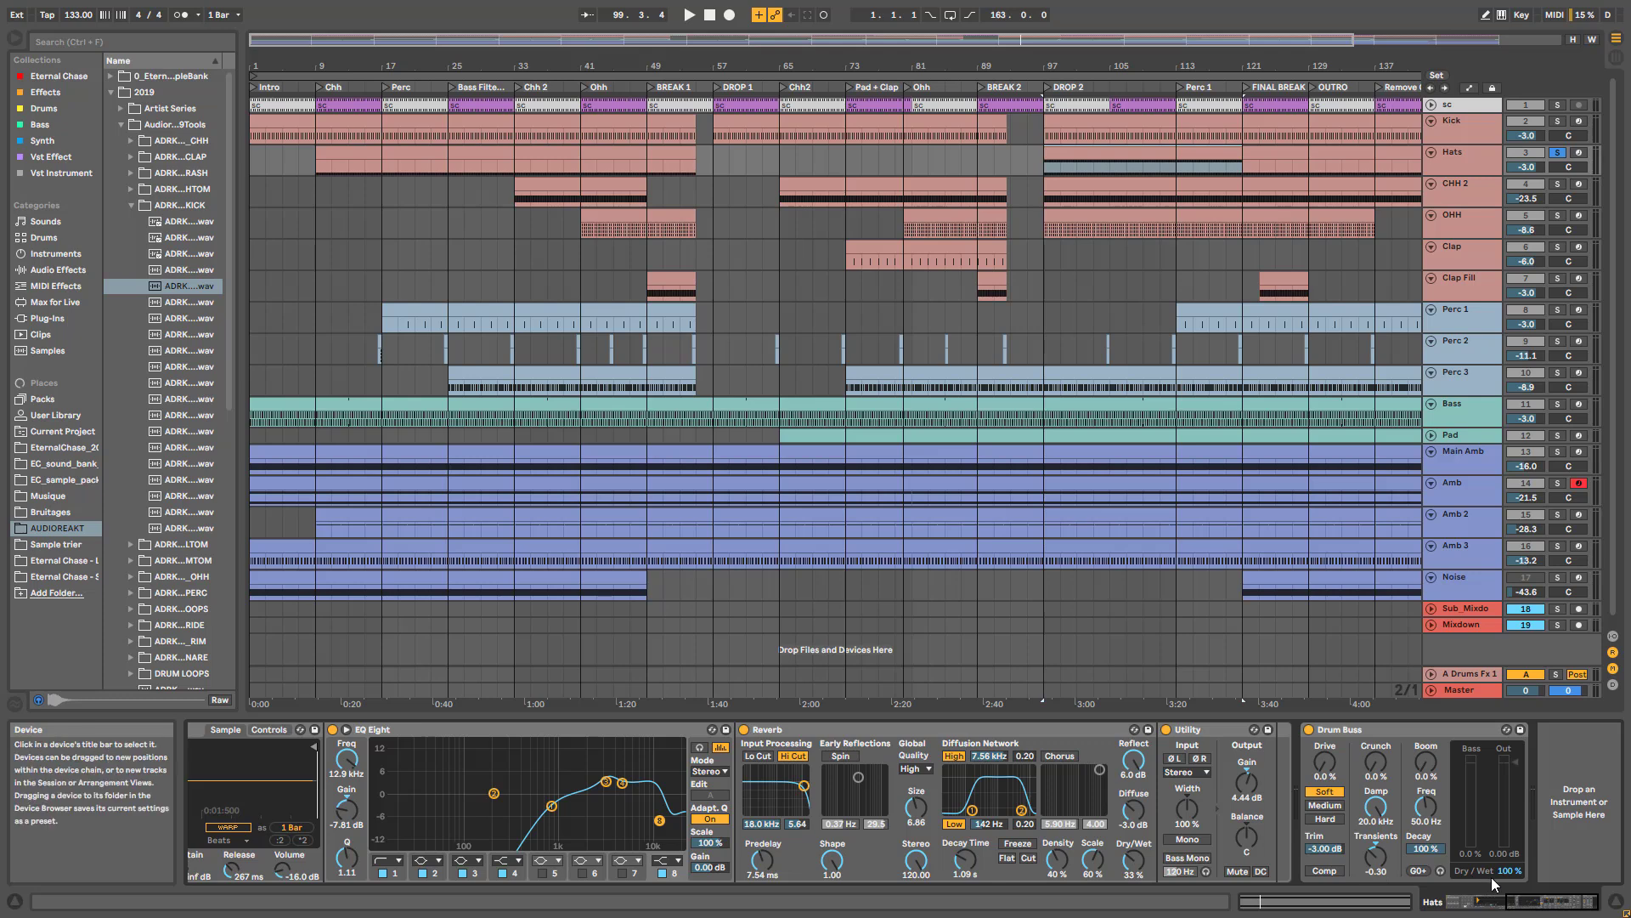
click(180, 809)
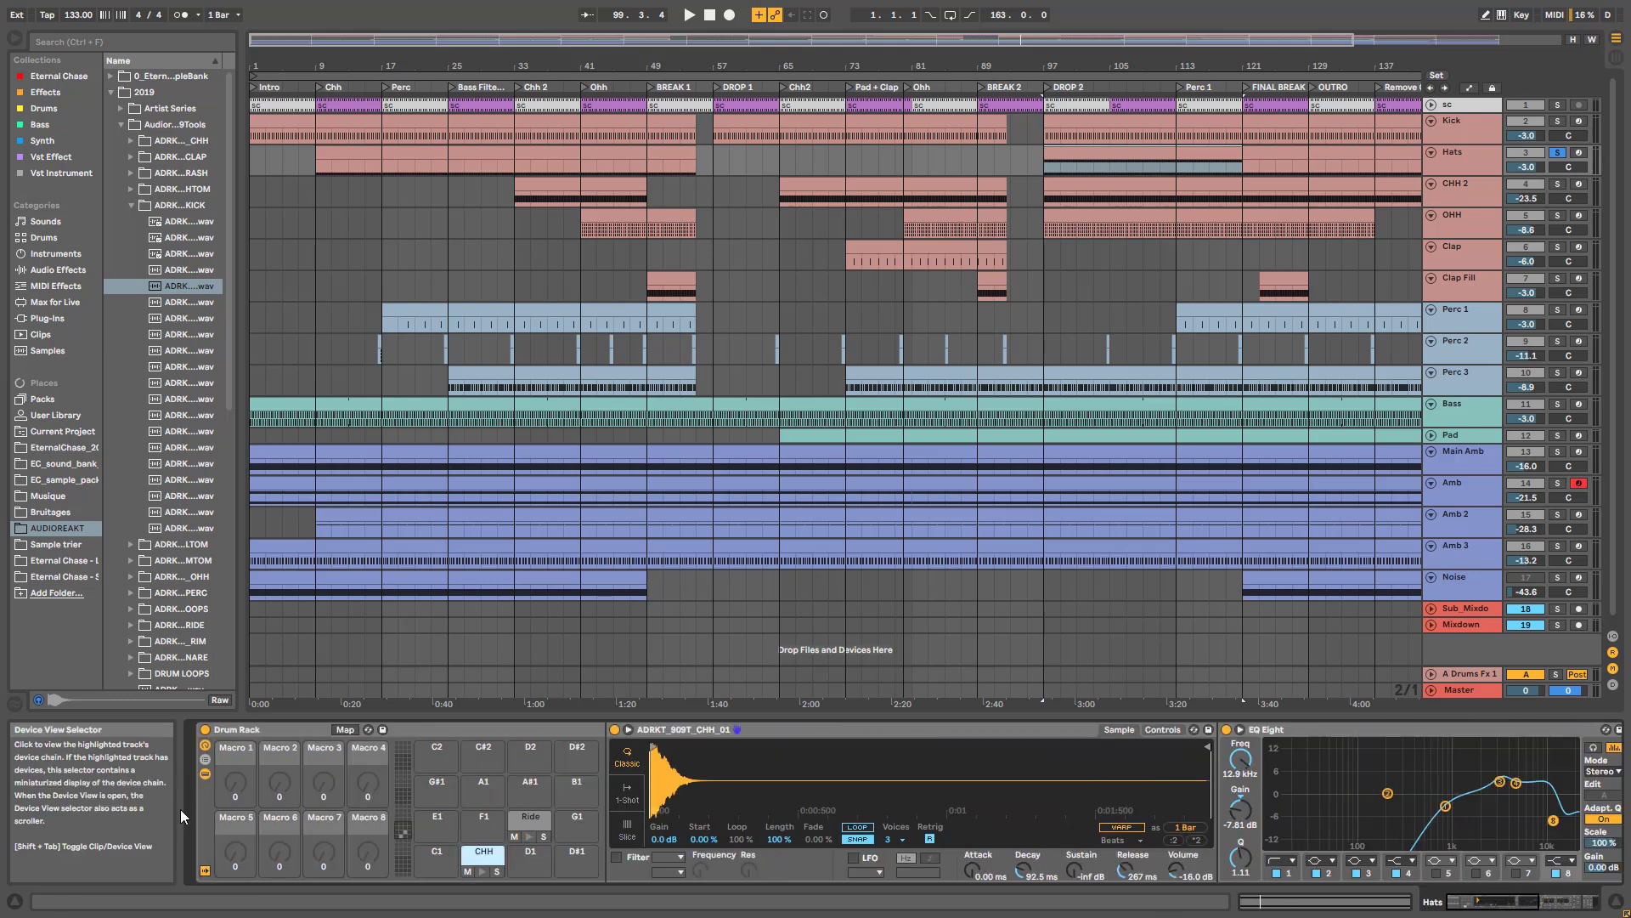
click(207, 773)
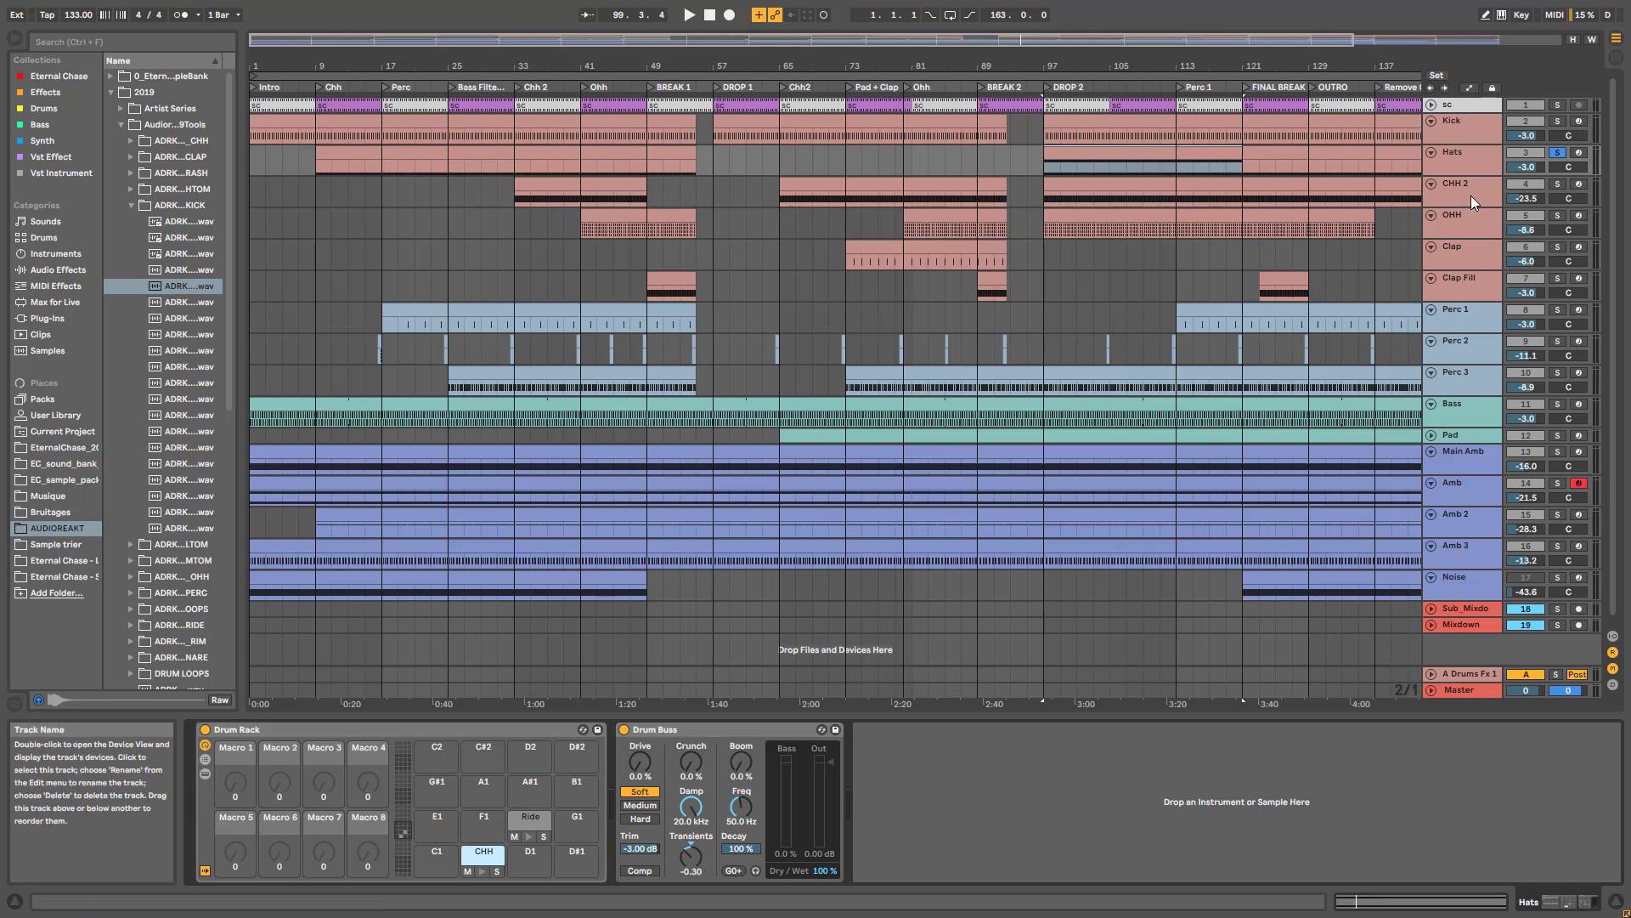
- Unsolo the Hats track, solo the CHH 2 track and play its first clip from bar 37
click(1559, 155)
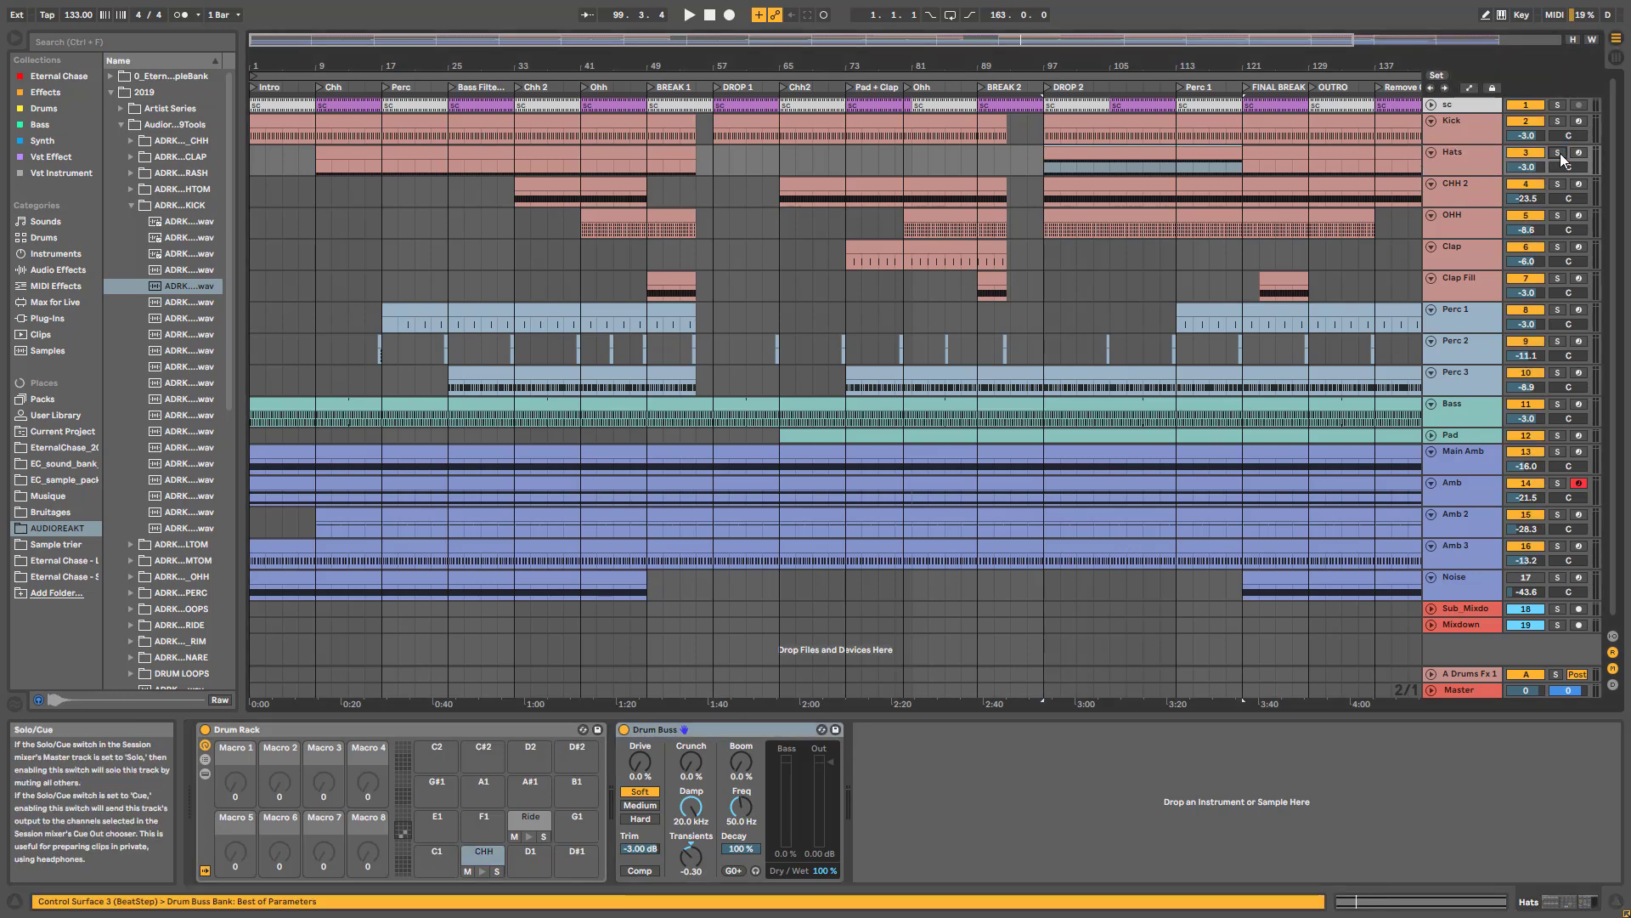
click(1487, 197)
click(1558, 184)
click(548, 199)
key(space)
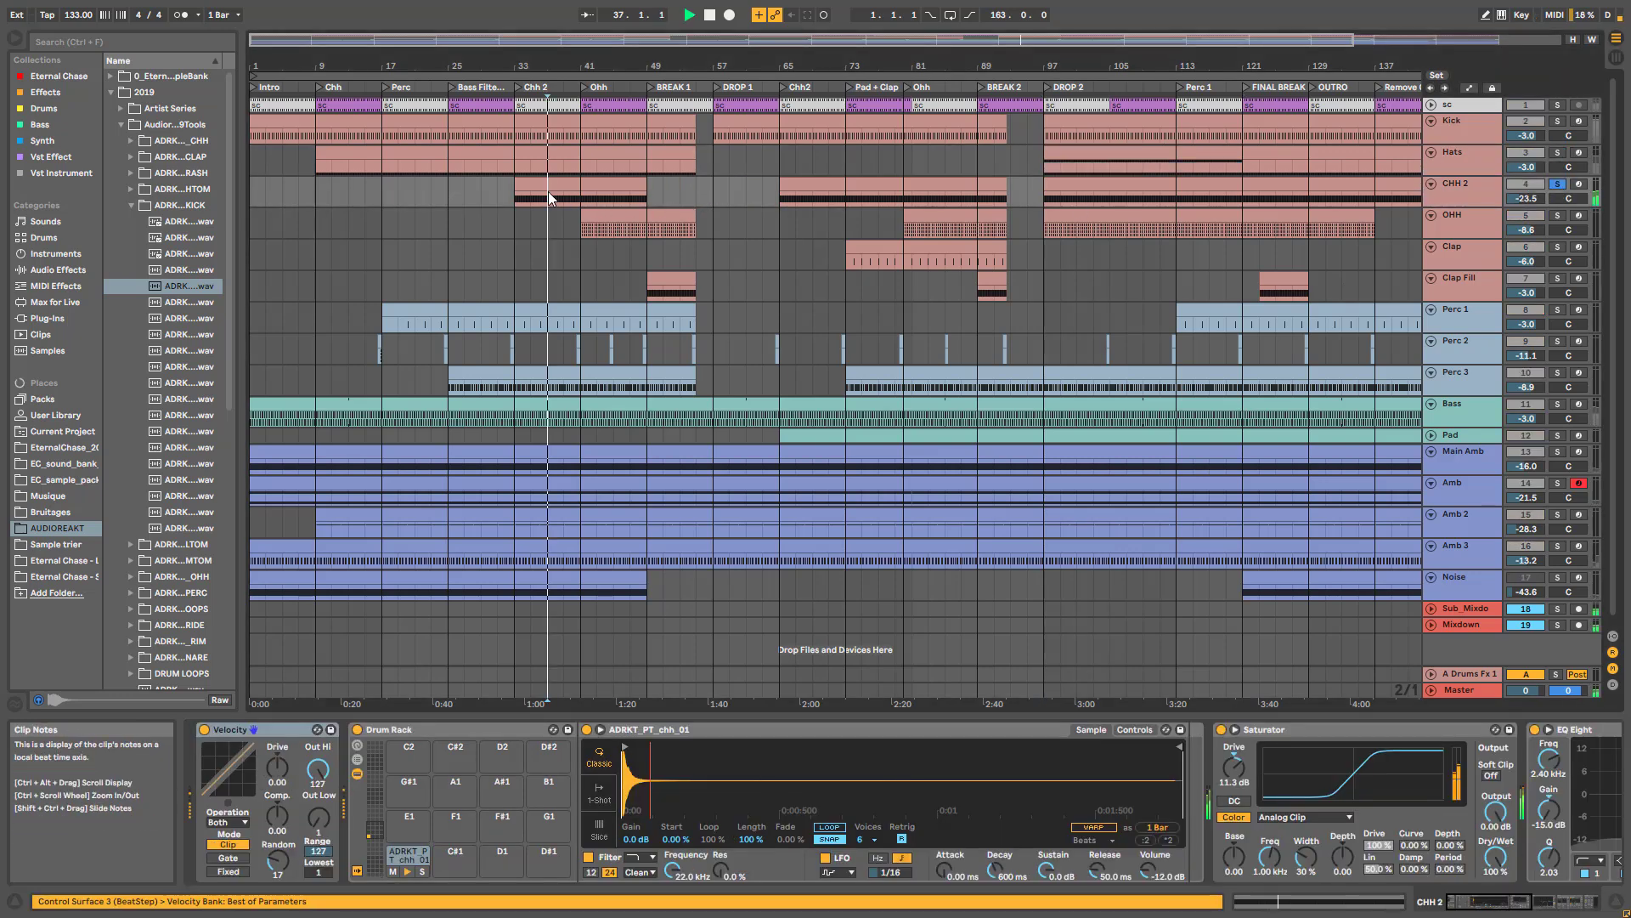
- Stop playback and open the first CHH 2 clip to examine its note pattern up close
key(space)
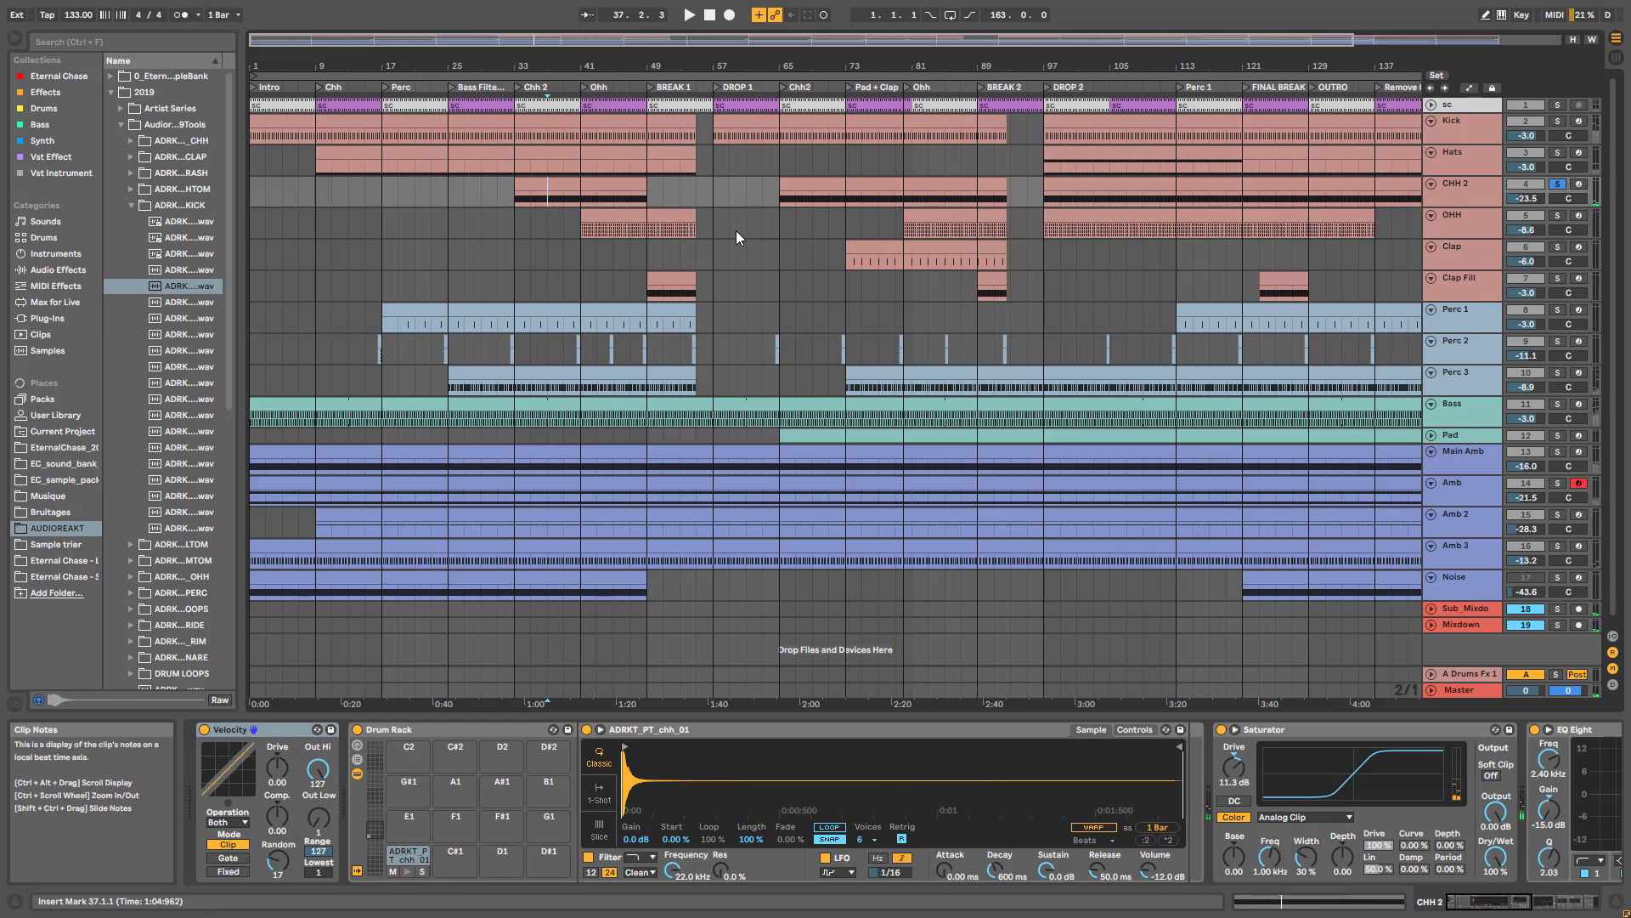
double_click(585, 193)
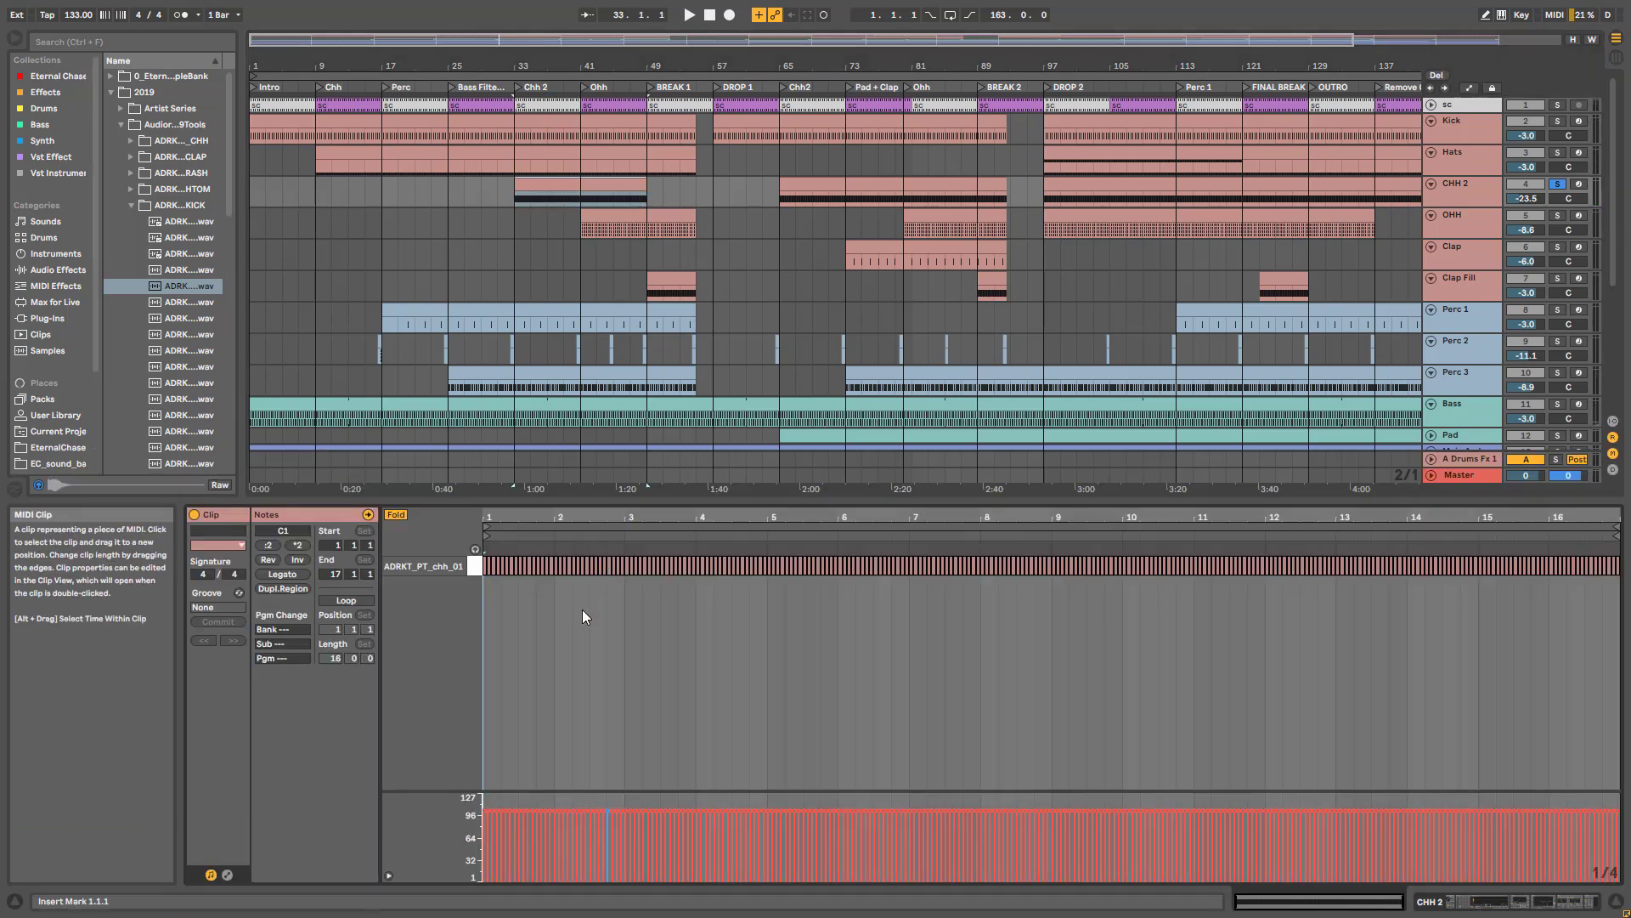
scroll(483, 598, up, 6)
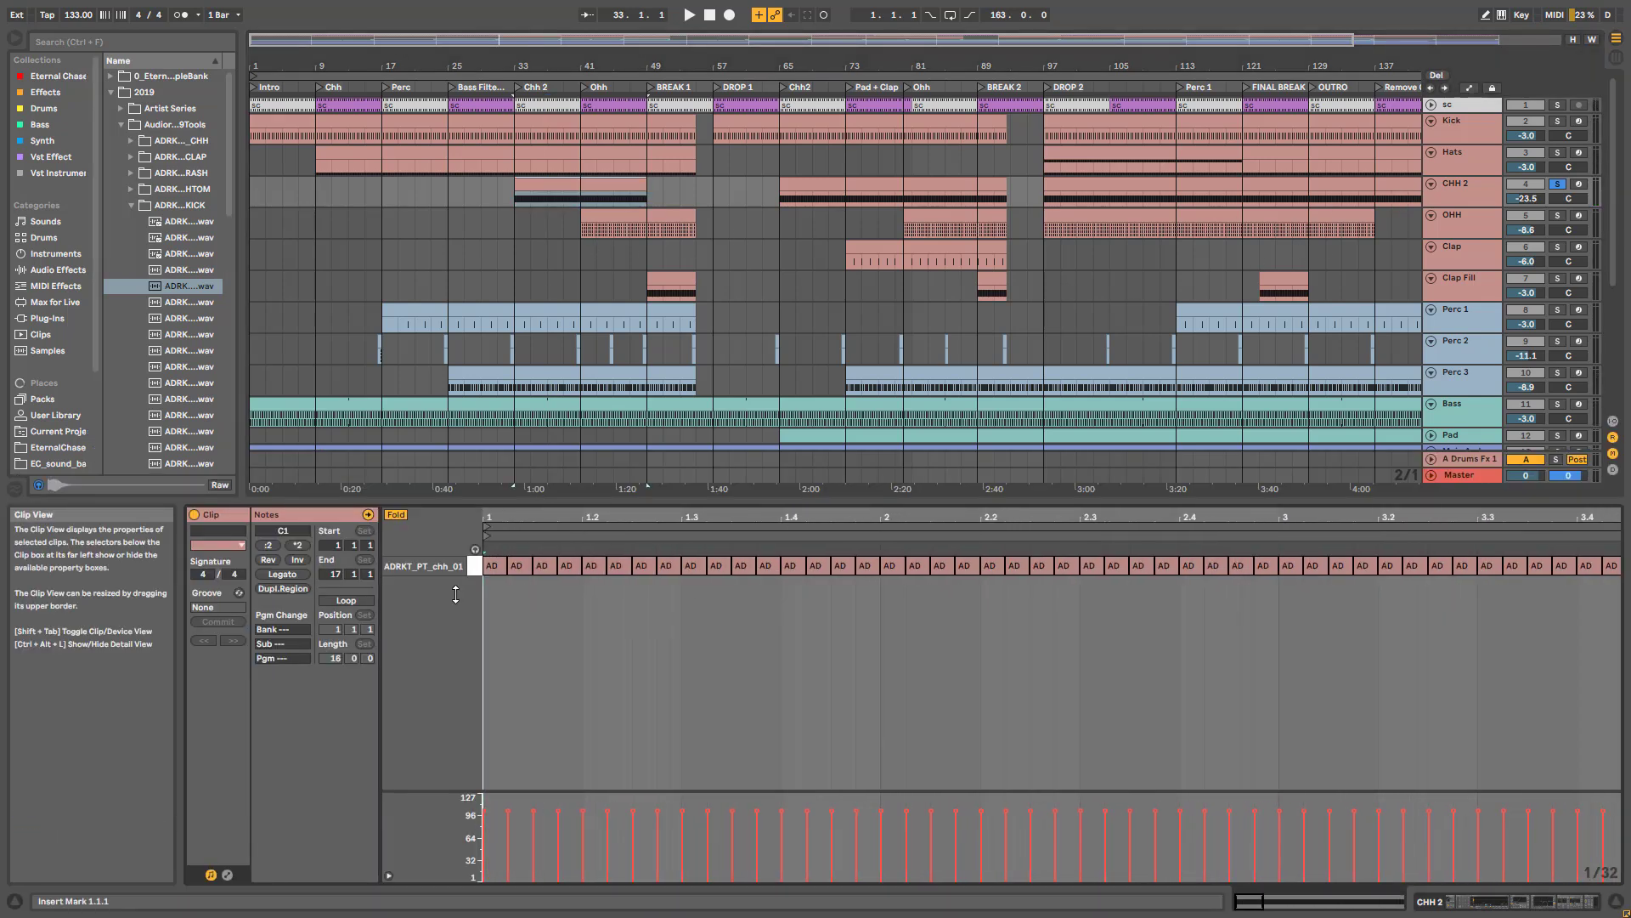
- Show the CHH 2 track's devices and audition the clip from bar 33 with its Velocity device in view
click(1466, 191)
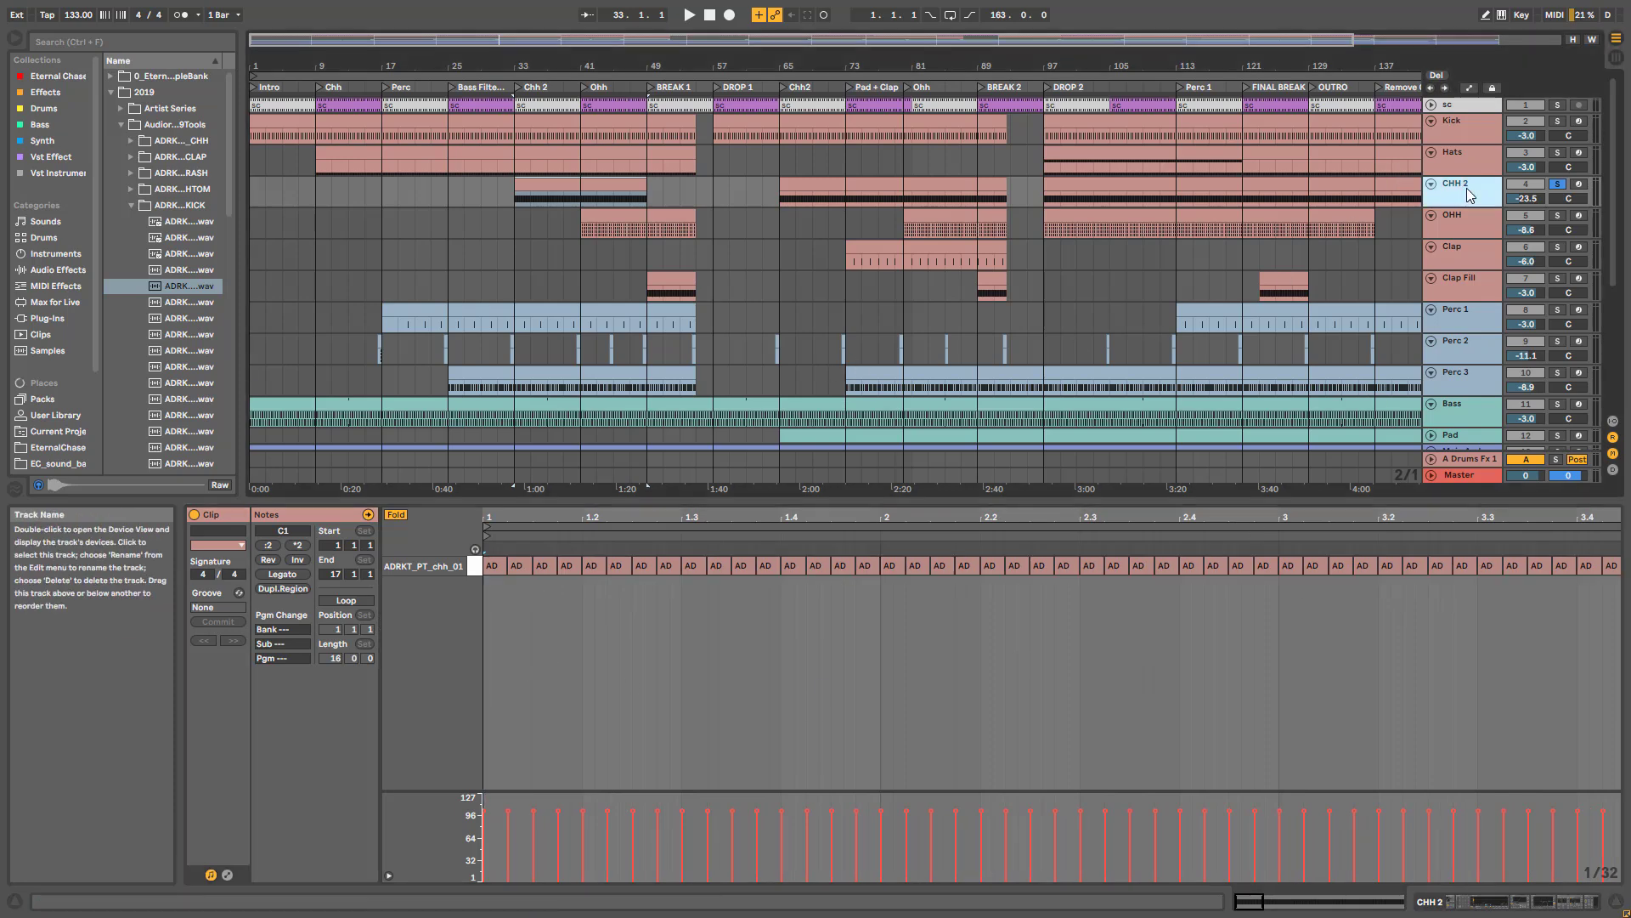
double_click(1467, 187)
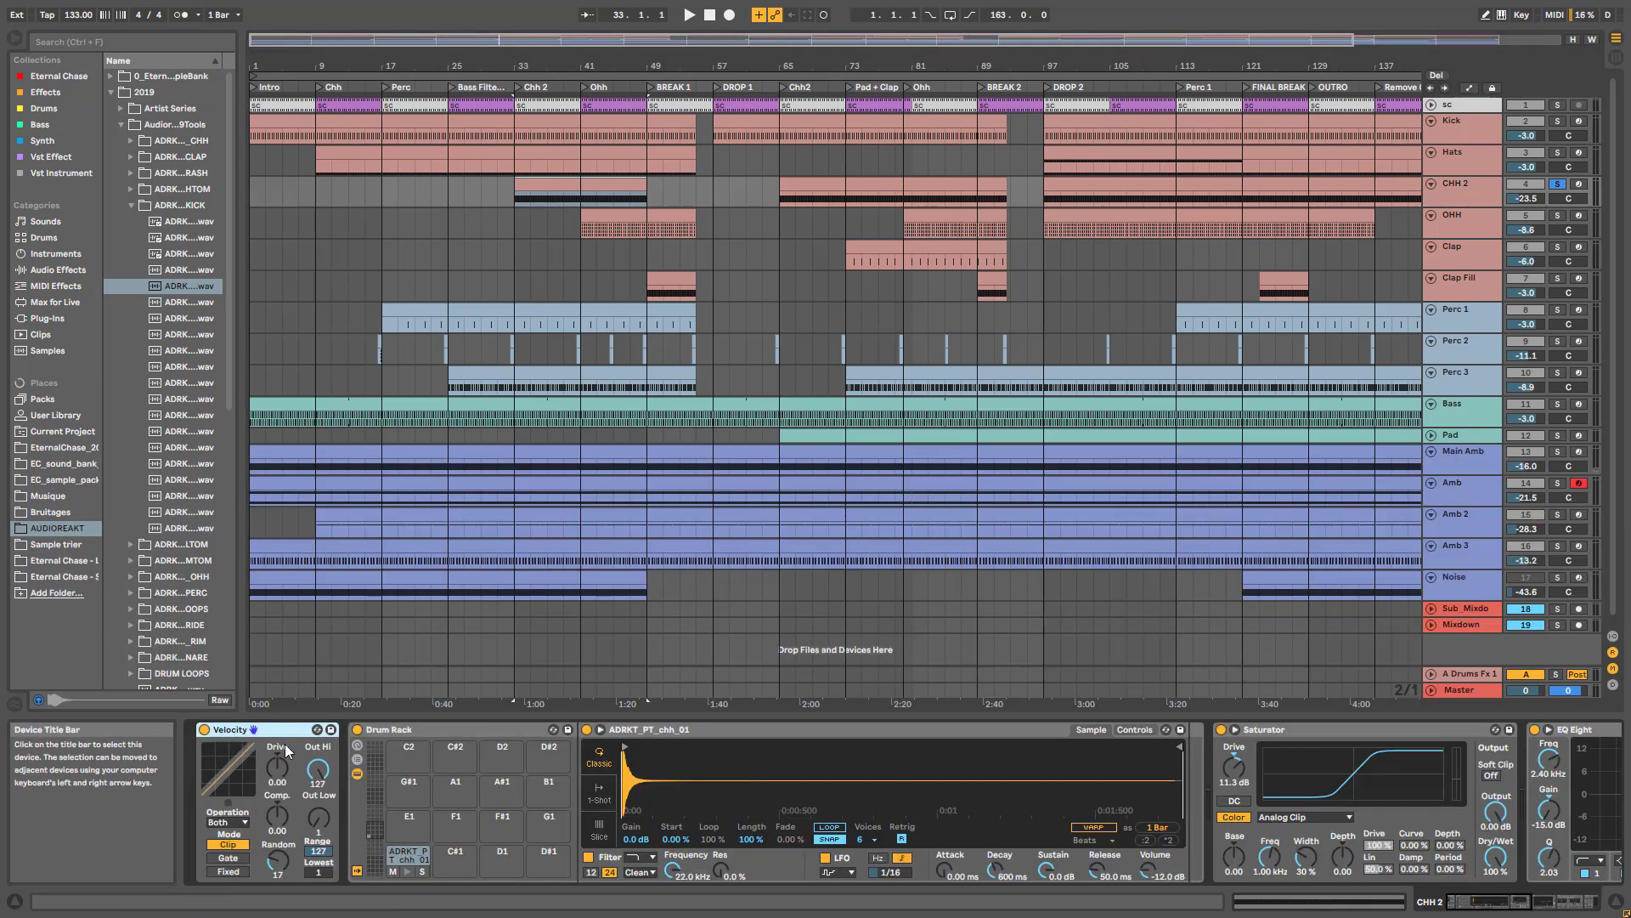
key(space)
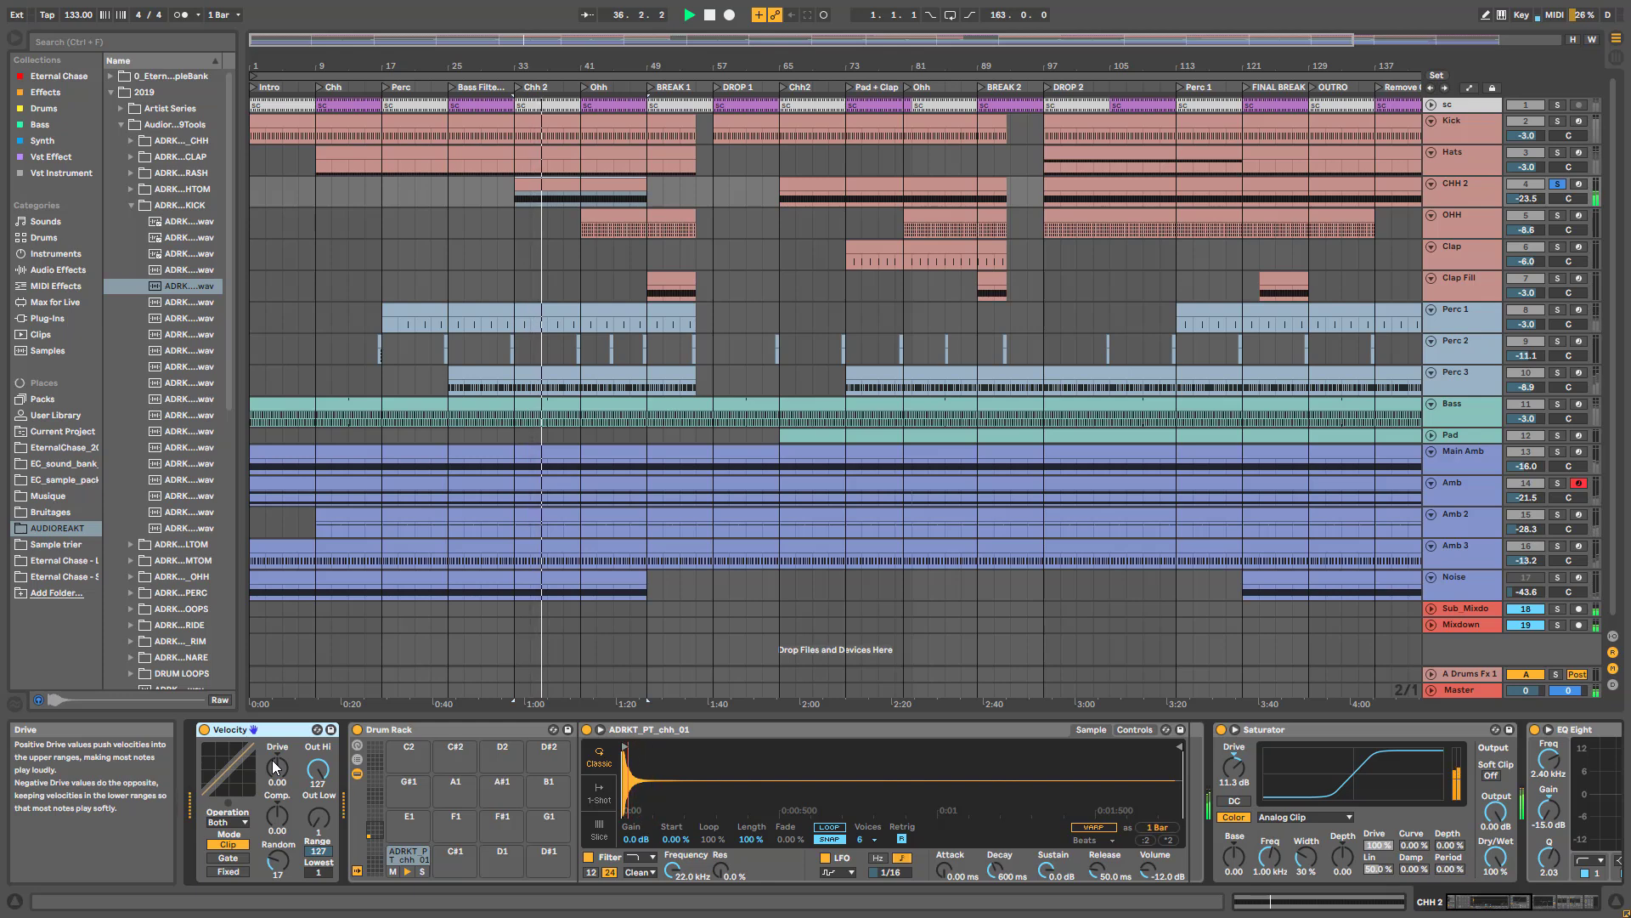
key(space)
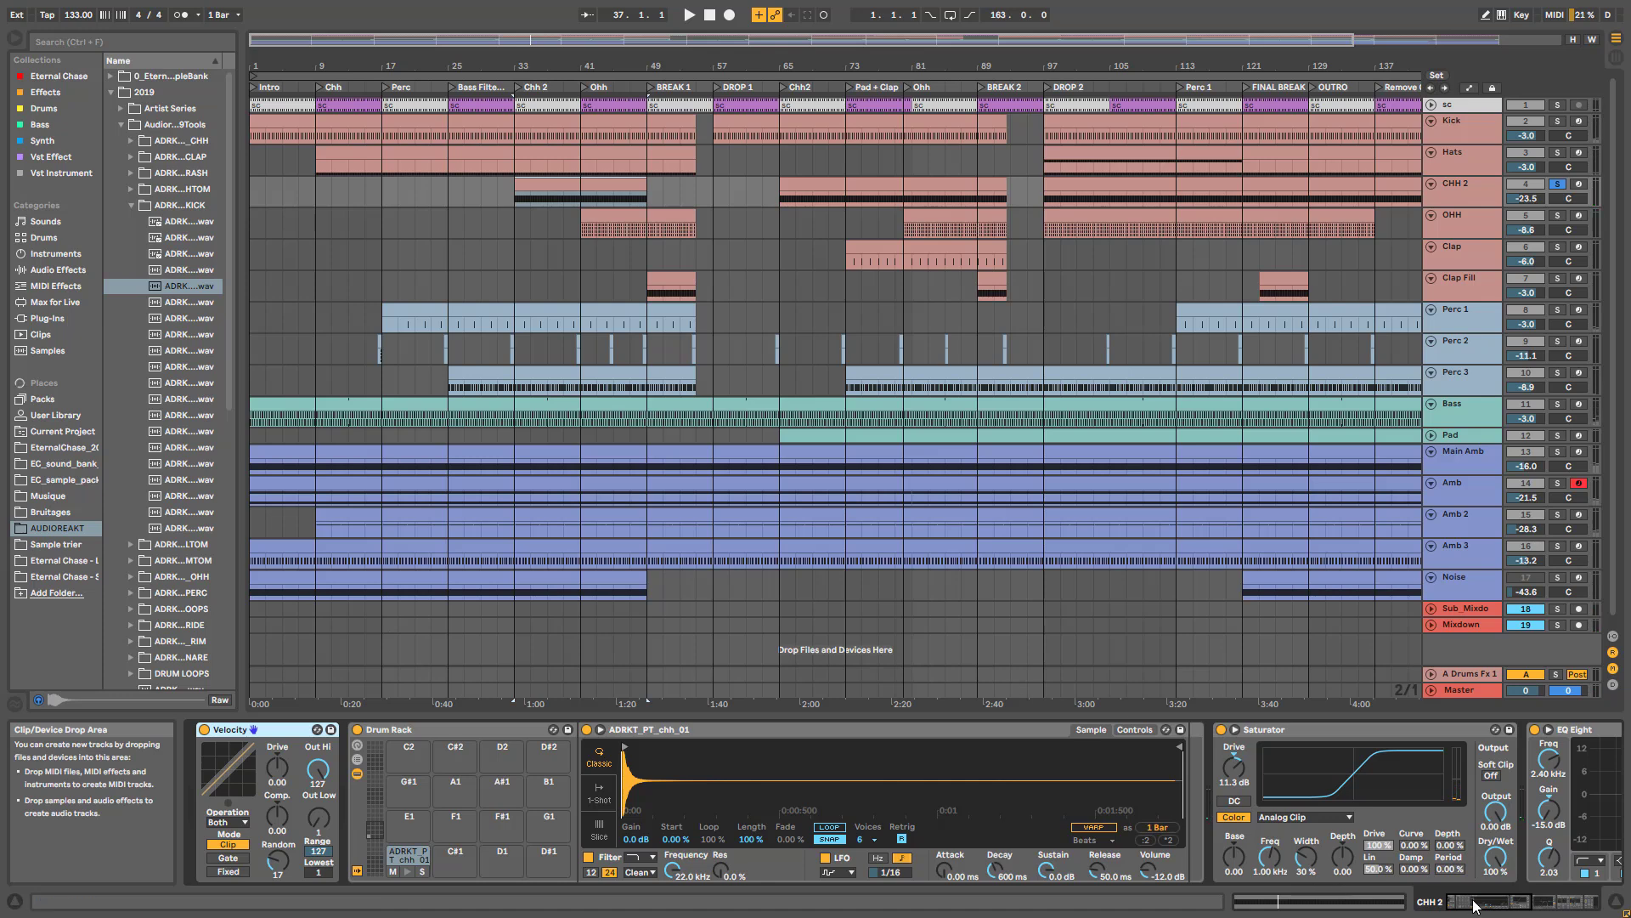
- Look through CHH 2's EQ Eight, Reverb and Drum Buss, and briefly play its first clip
drag(1487, 906, 1501, 907)
drag(1532, 903, 1551, 902)
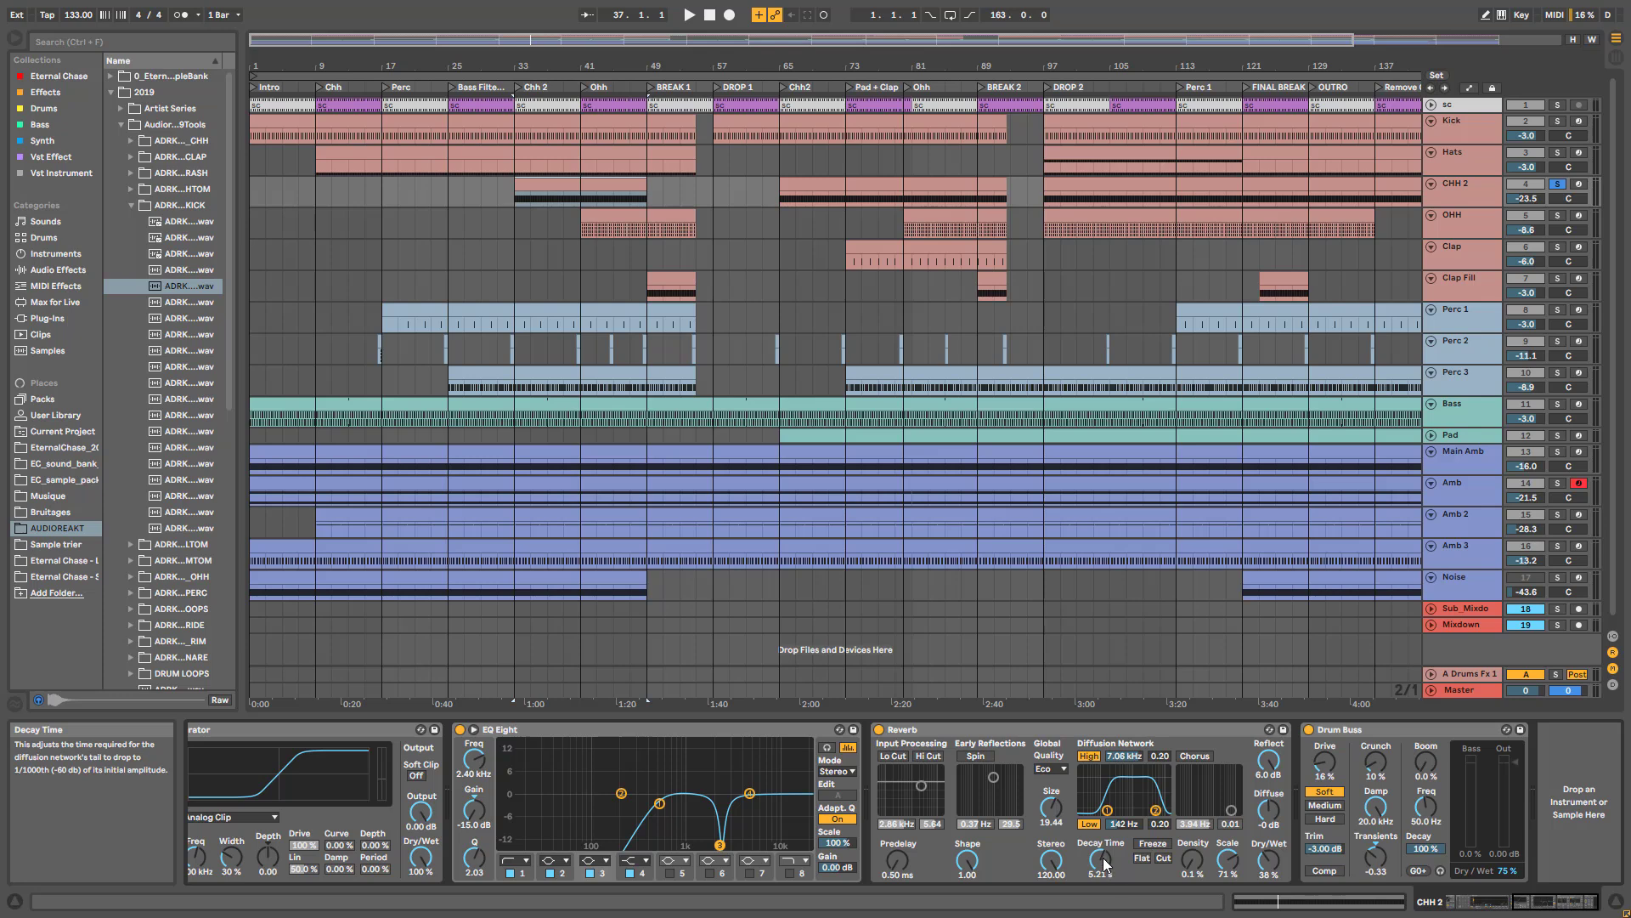
click(522, 196)
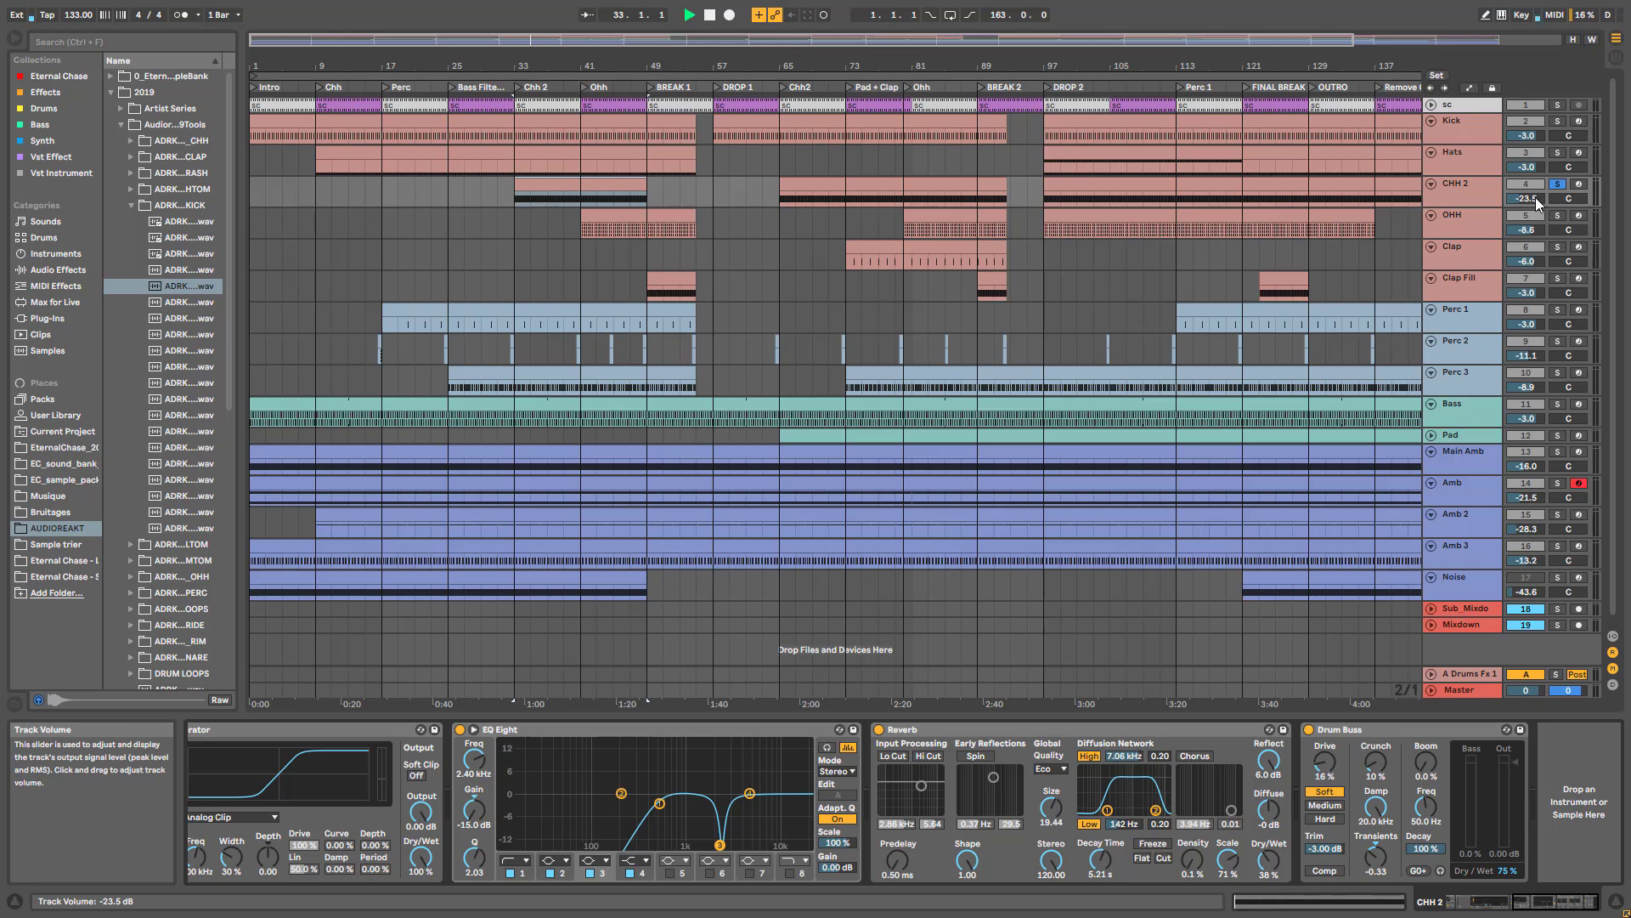
key(space)
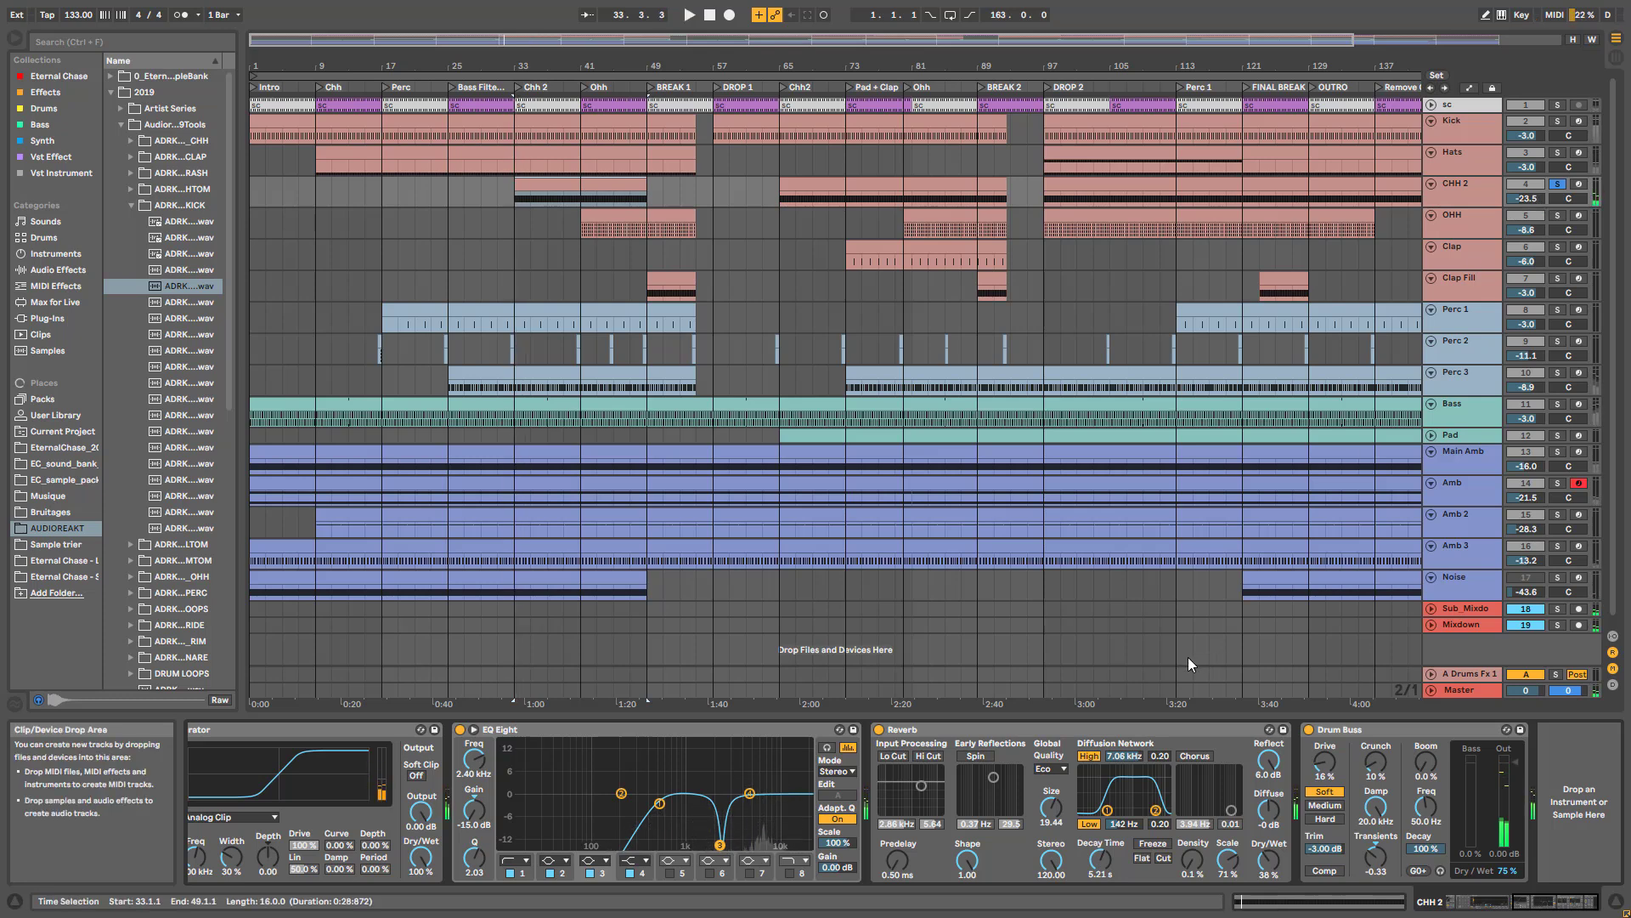
- Unsolo CHH 2, try a shorter Reverb decay time within the full mix, and undo the decay change
click(1559, 185)
key(space)
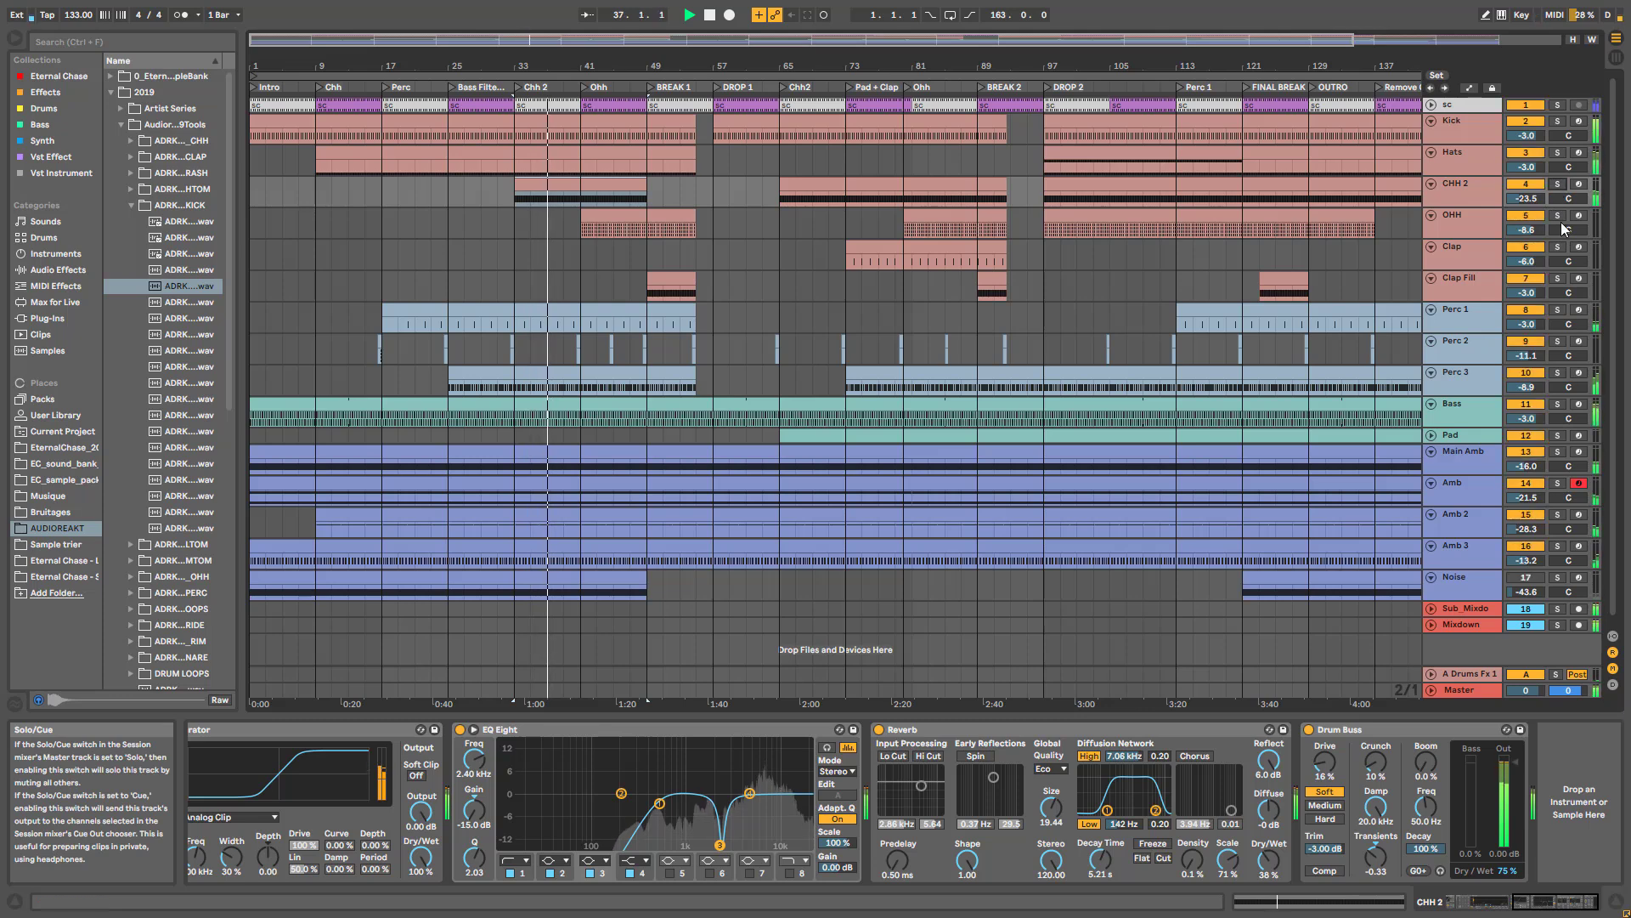
drag(1102, 861, 1101, 898)
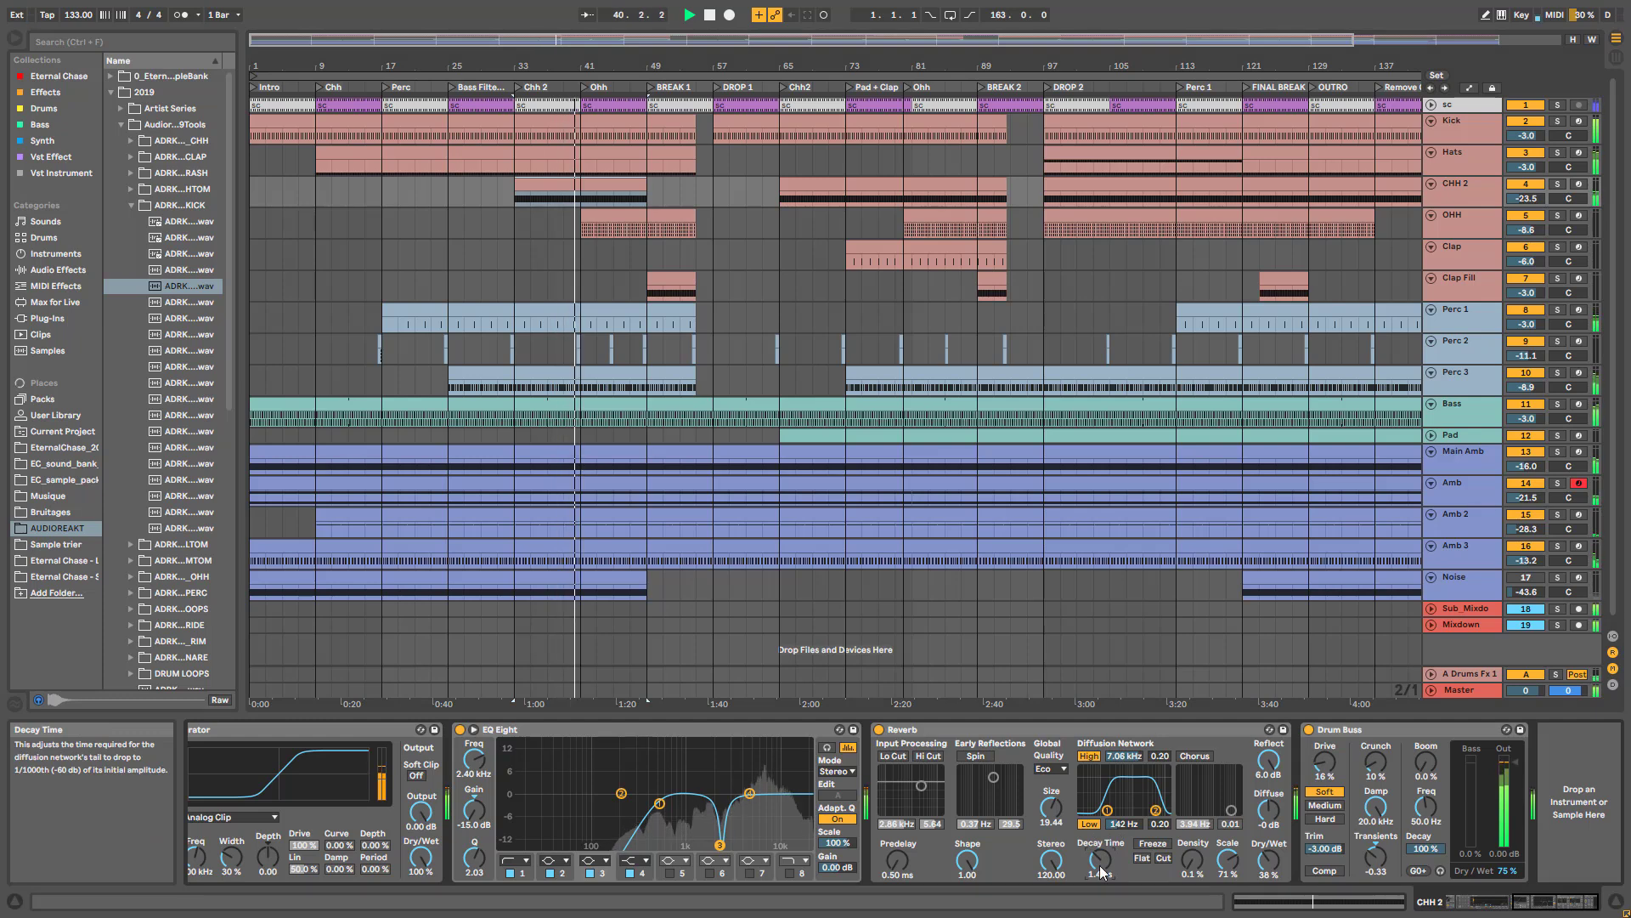
key(space)
key(ctrl+z)
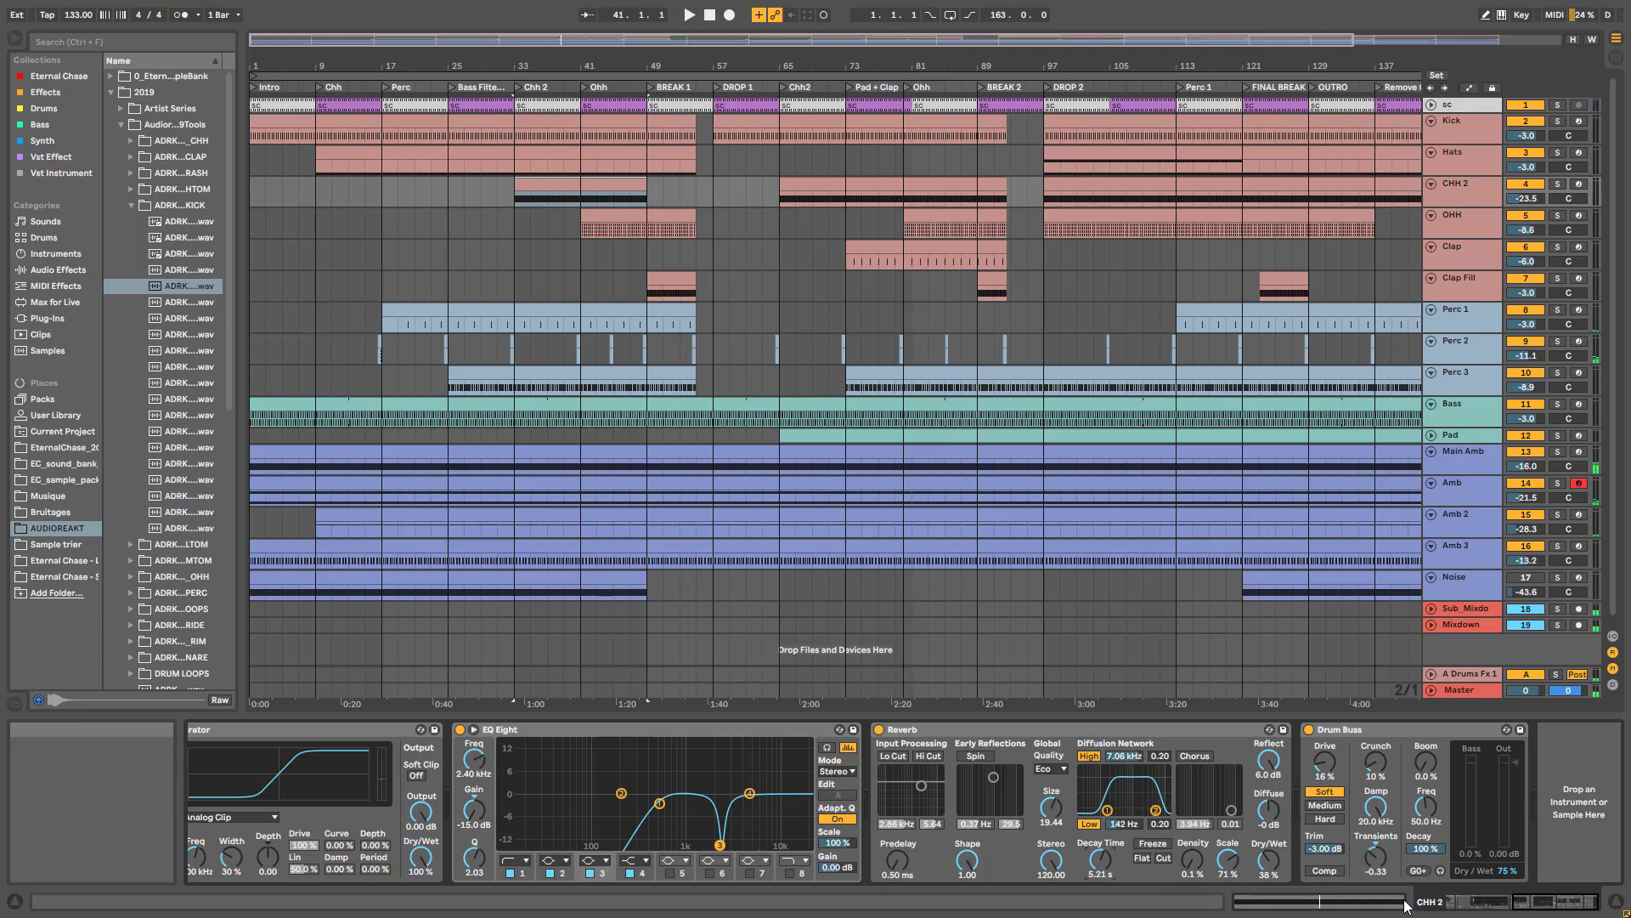
- Solo CHH 2 and compare its sound with and without EQ Eight's band 3 during playback
drag(1561, 904, 1540, 905)
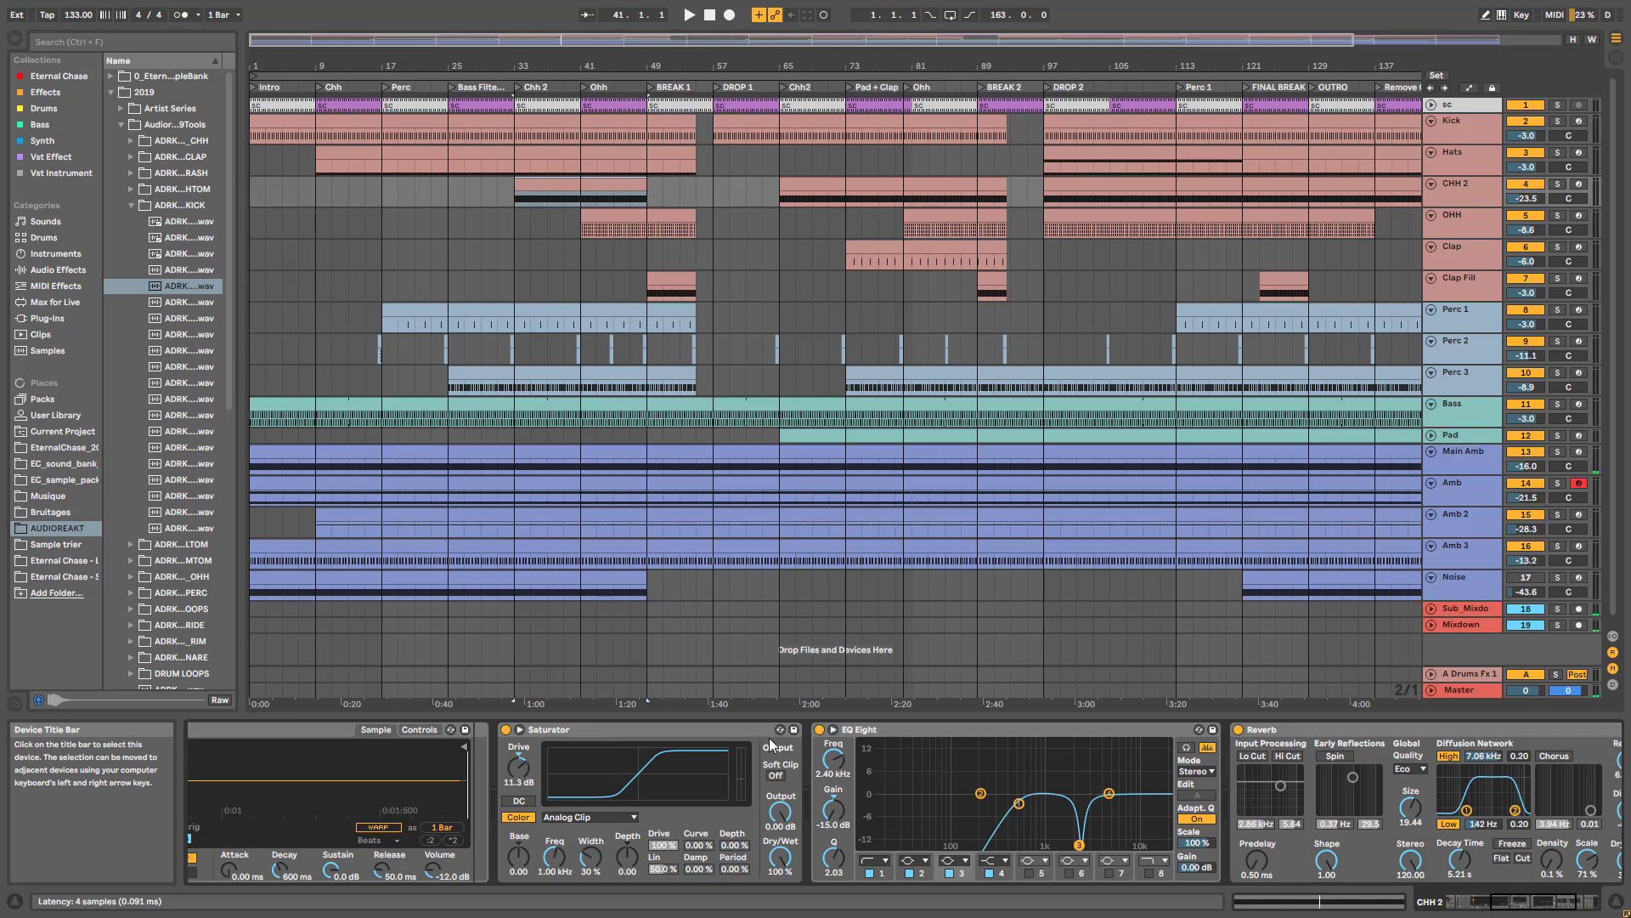
click(1032, 819)
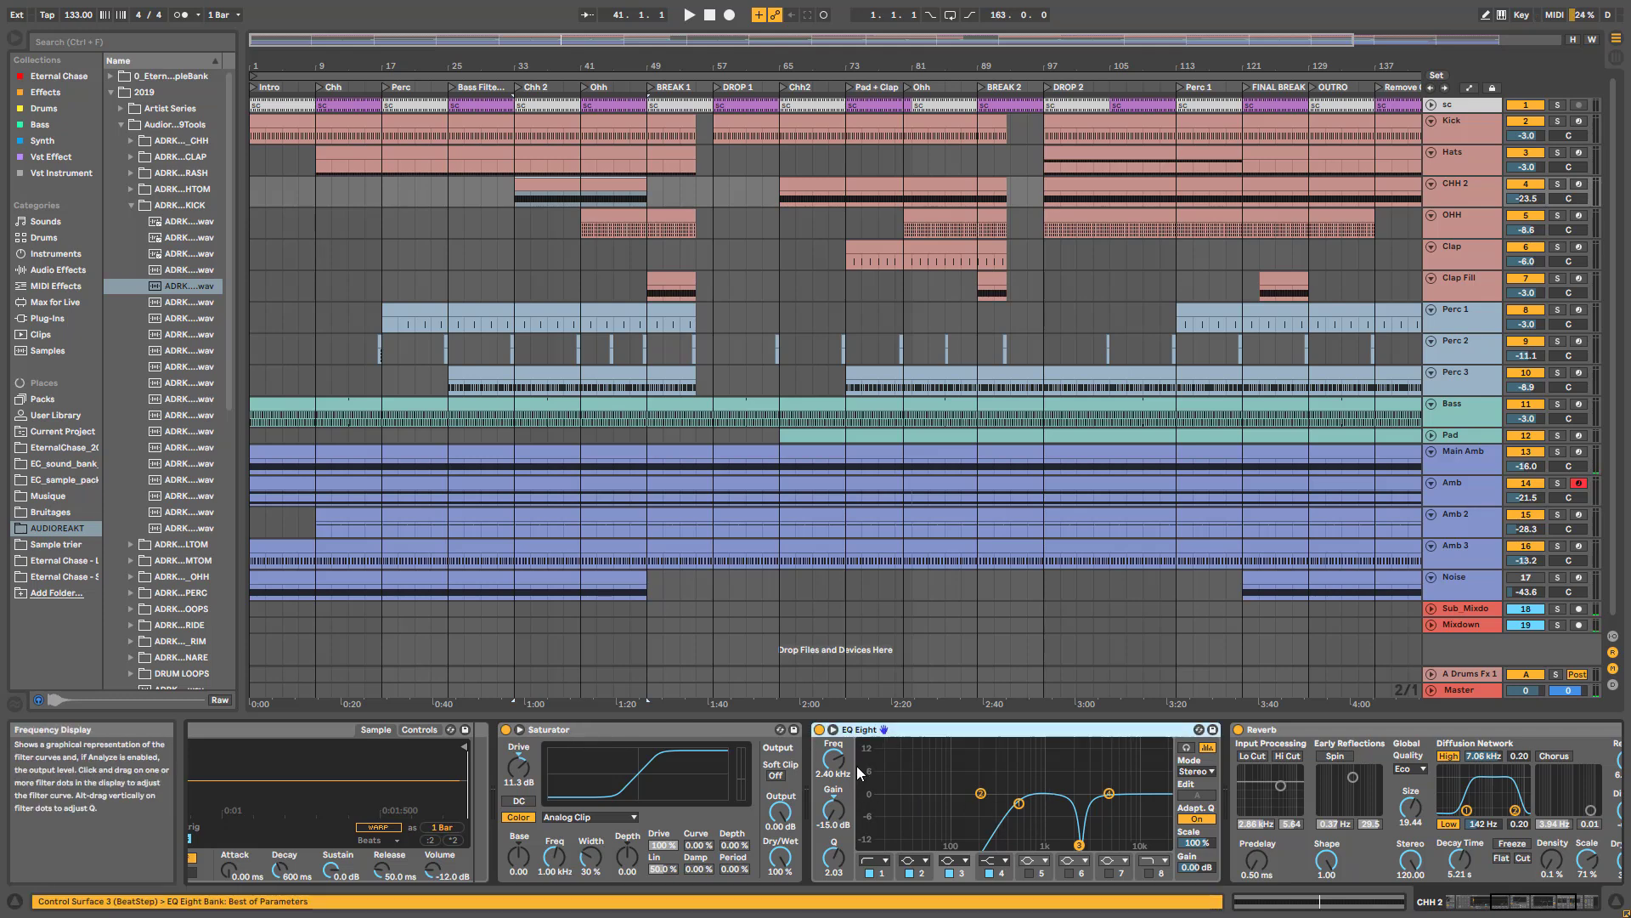
click(1558, 184)
key(space)
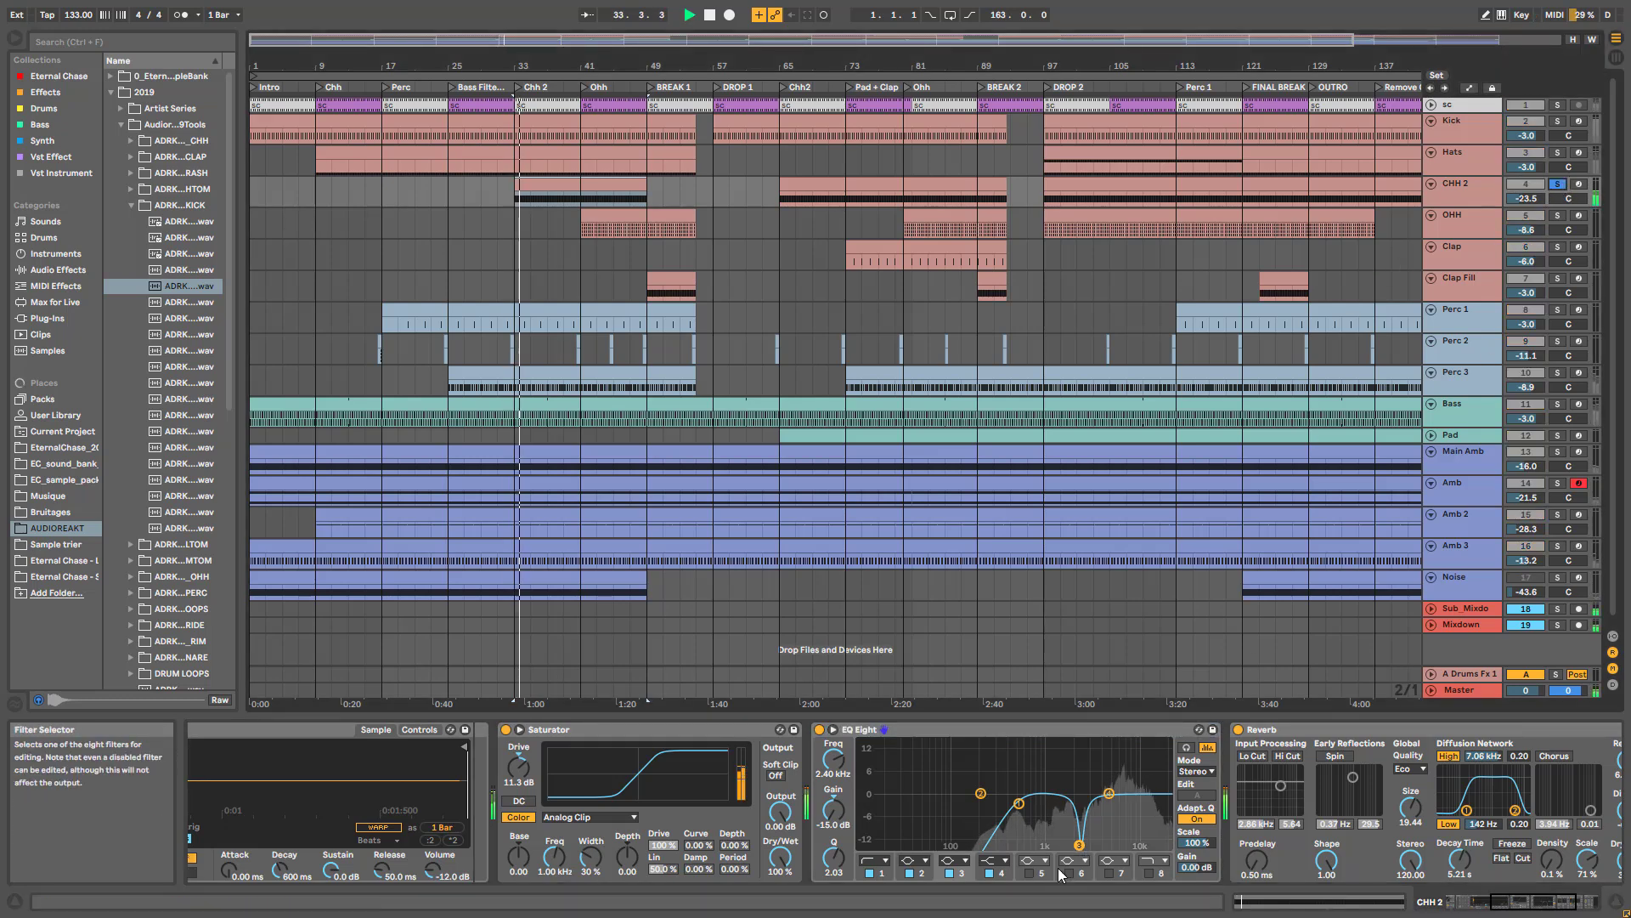
click(951, 874)
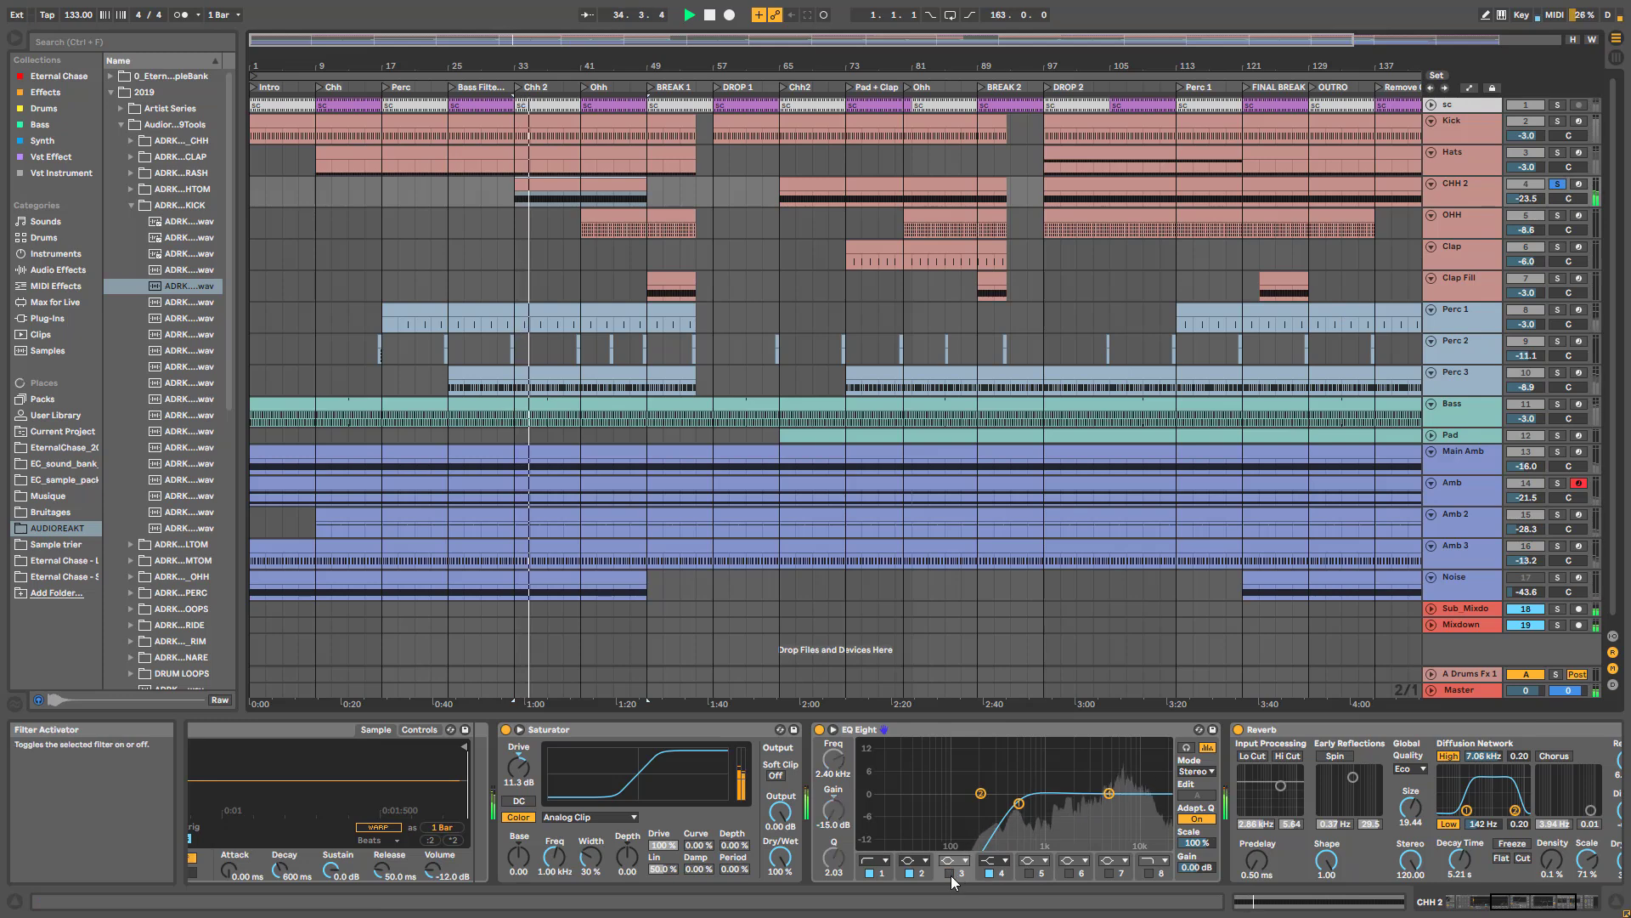
click(951, 875)
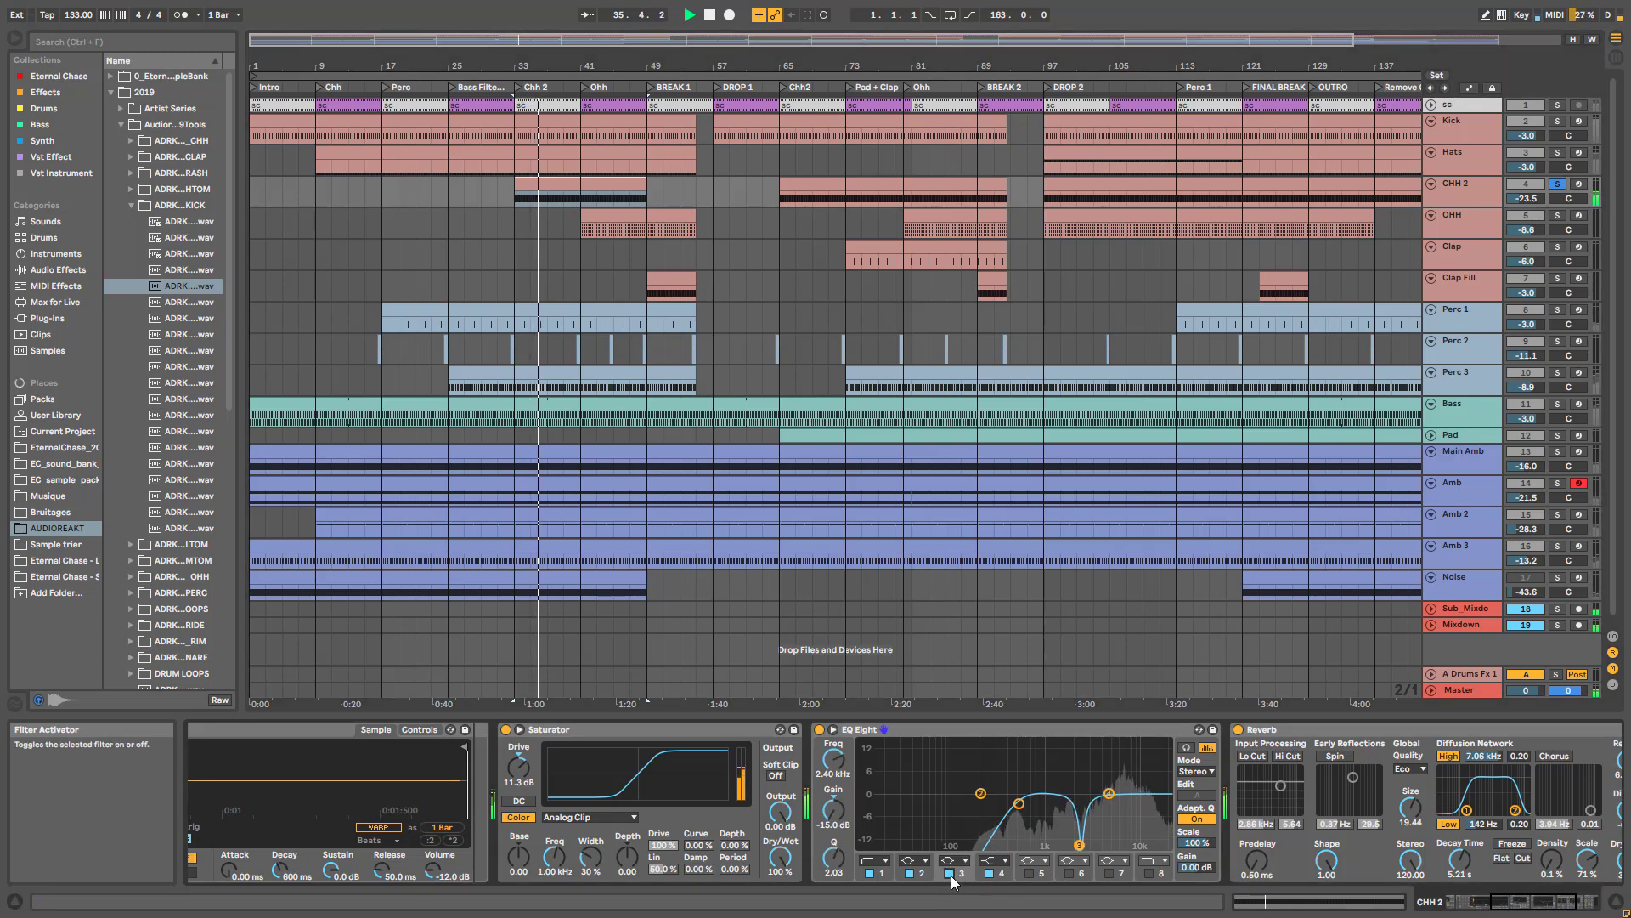
key(space)
- Compare the soloed CHH 2 track with and without Drum Buss during playback
click(1550, 903)
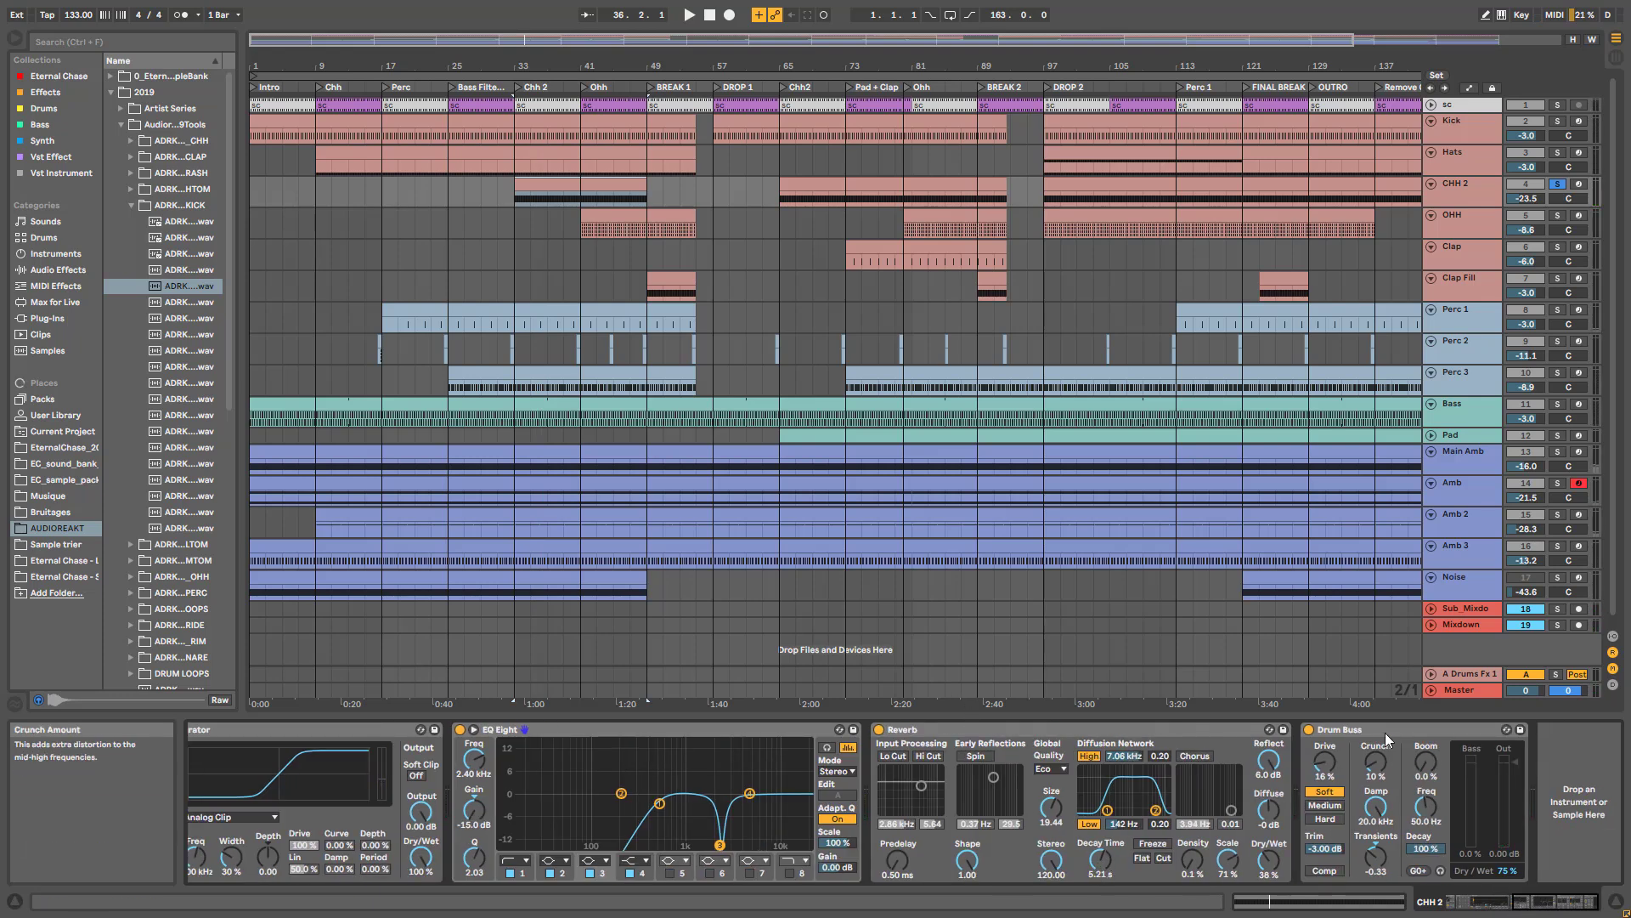
key(space)
click(1309, 730)
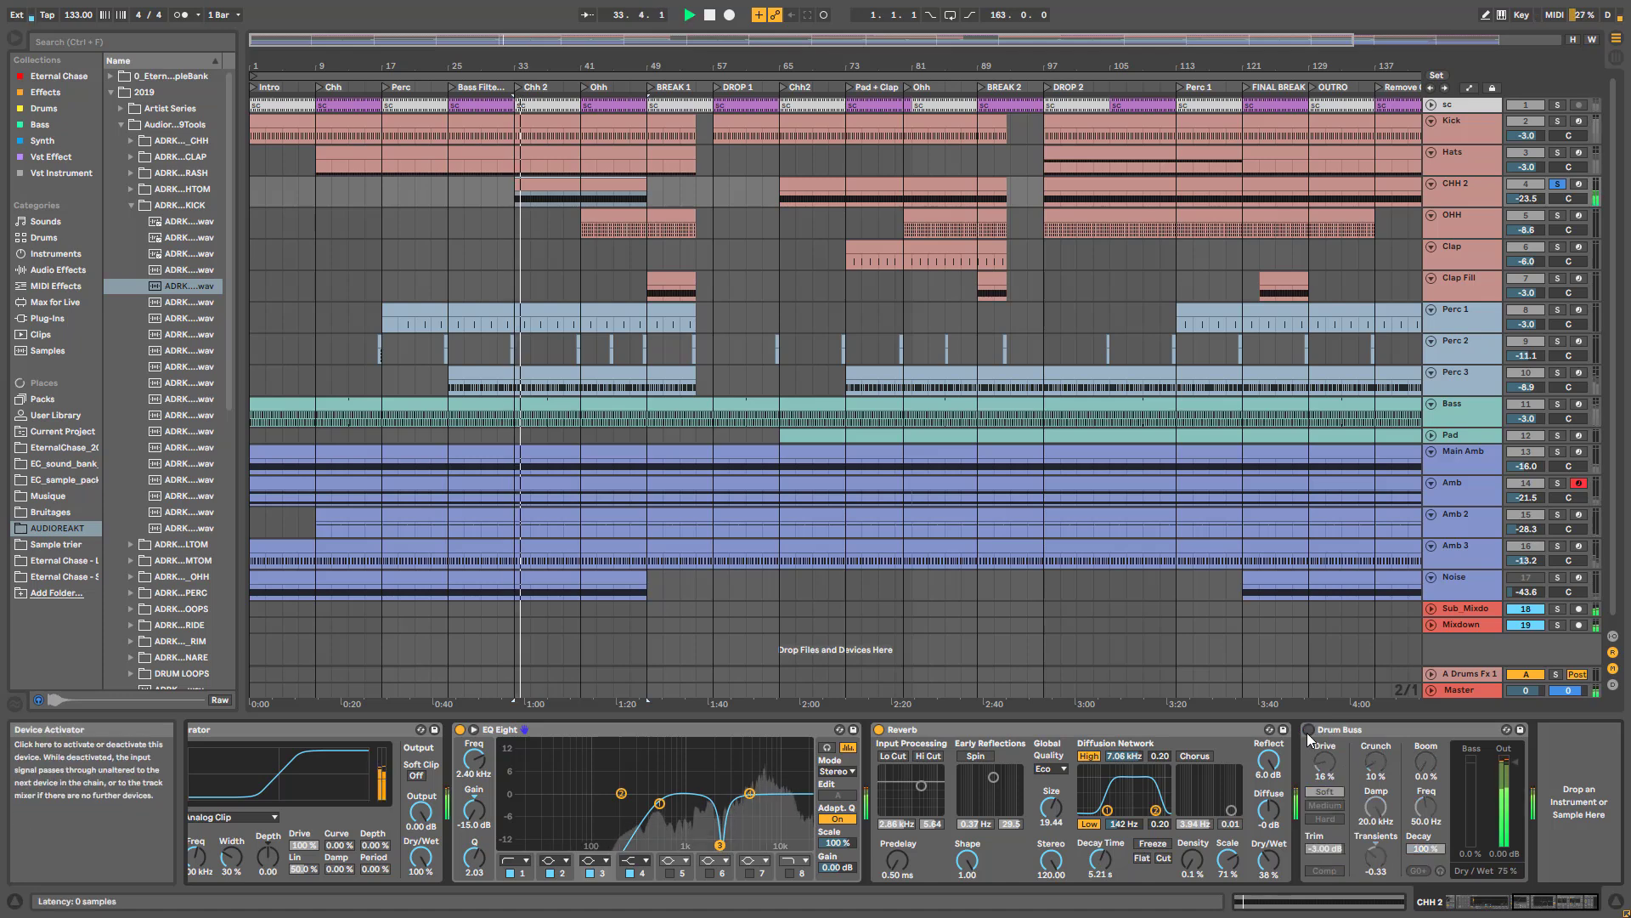
click(1309, 730)
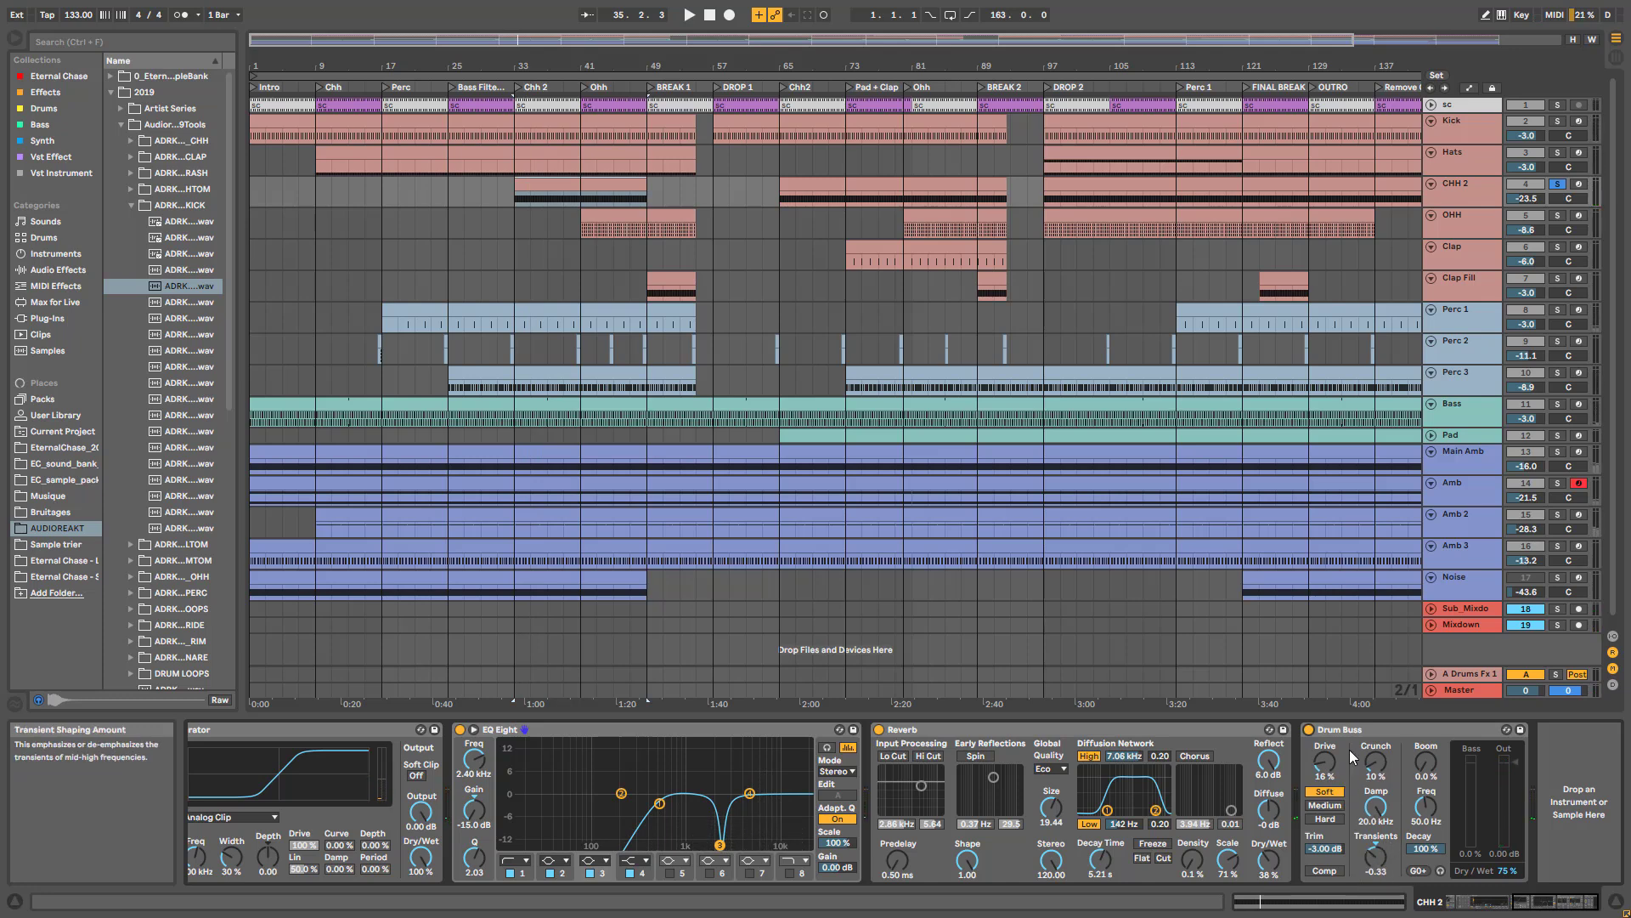
key(space)
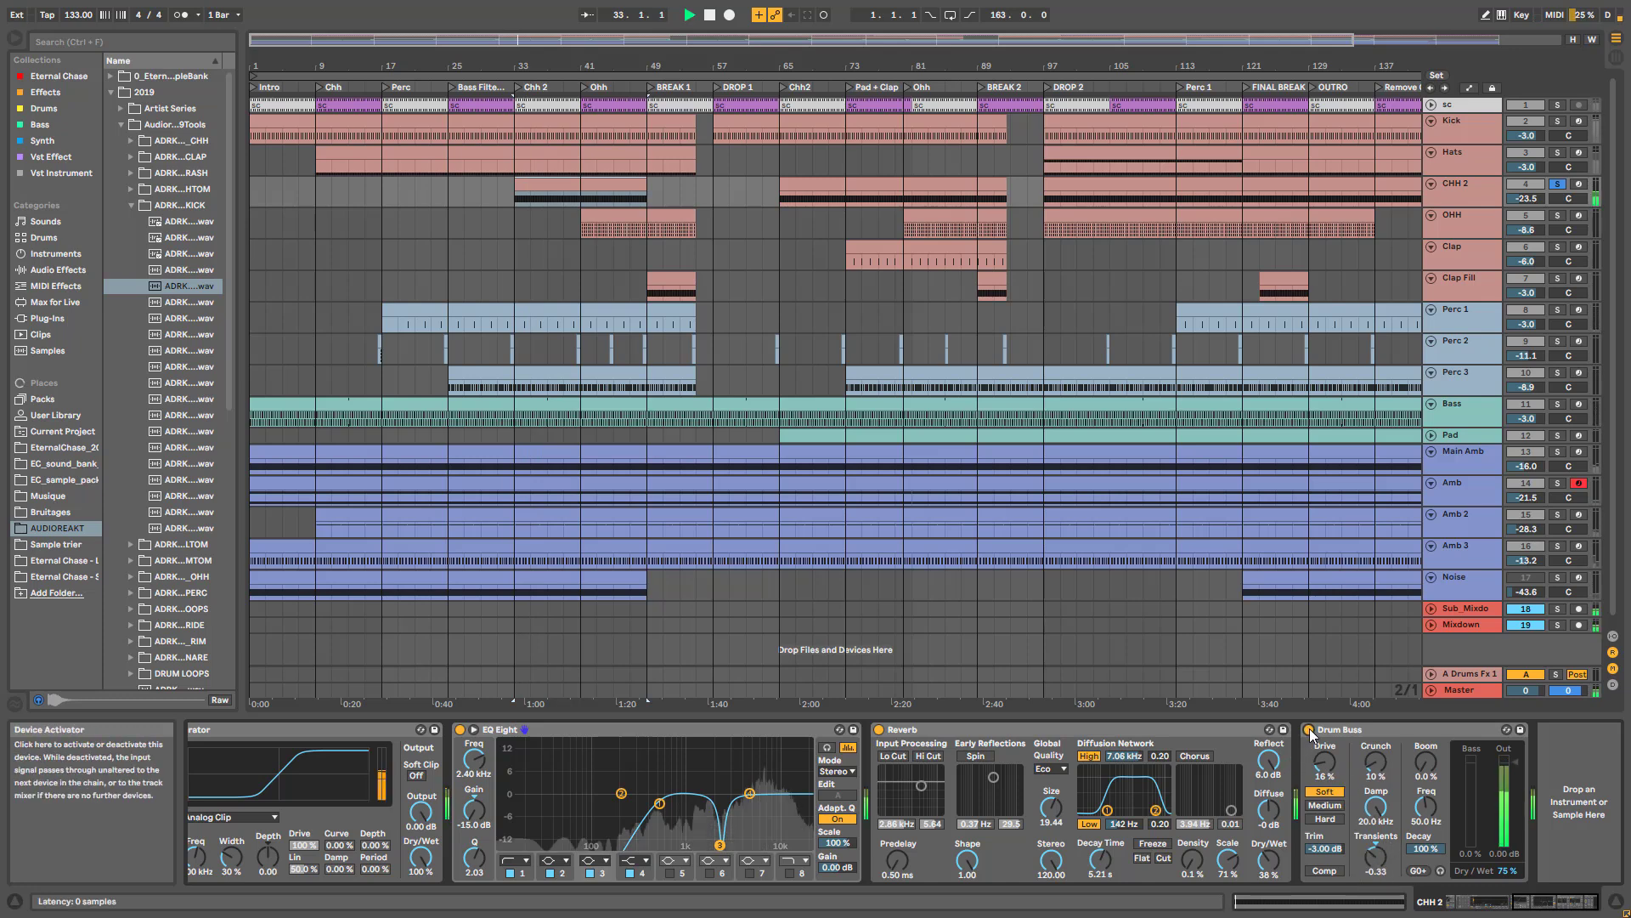
click(1309, 730)
click(1310, 730)
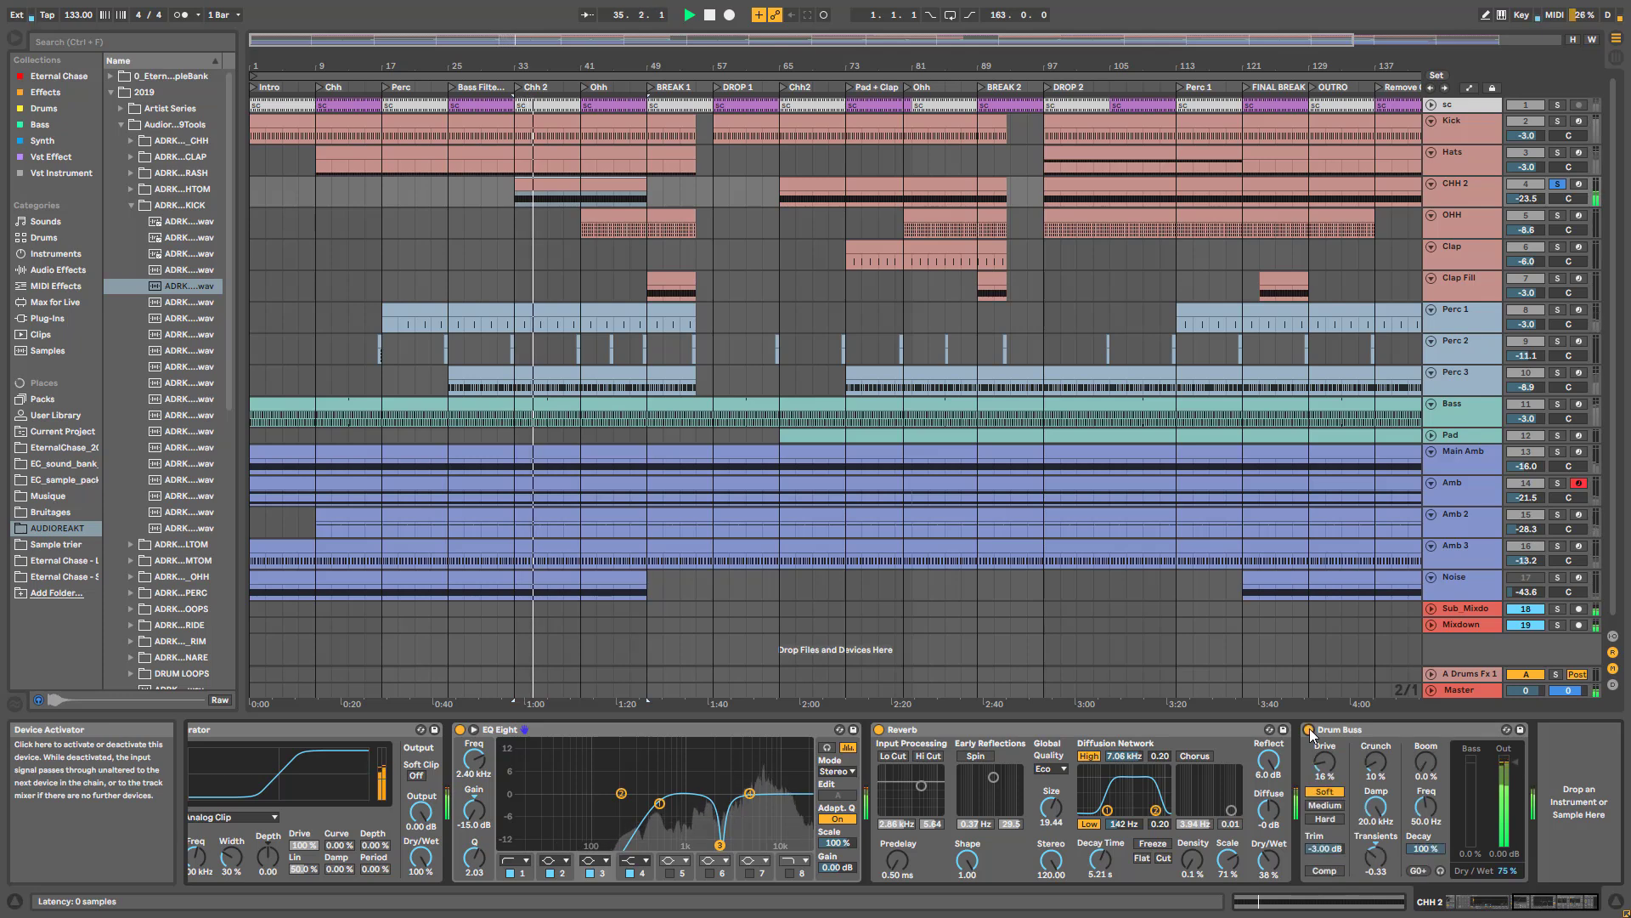
key(space)
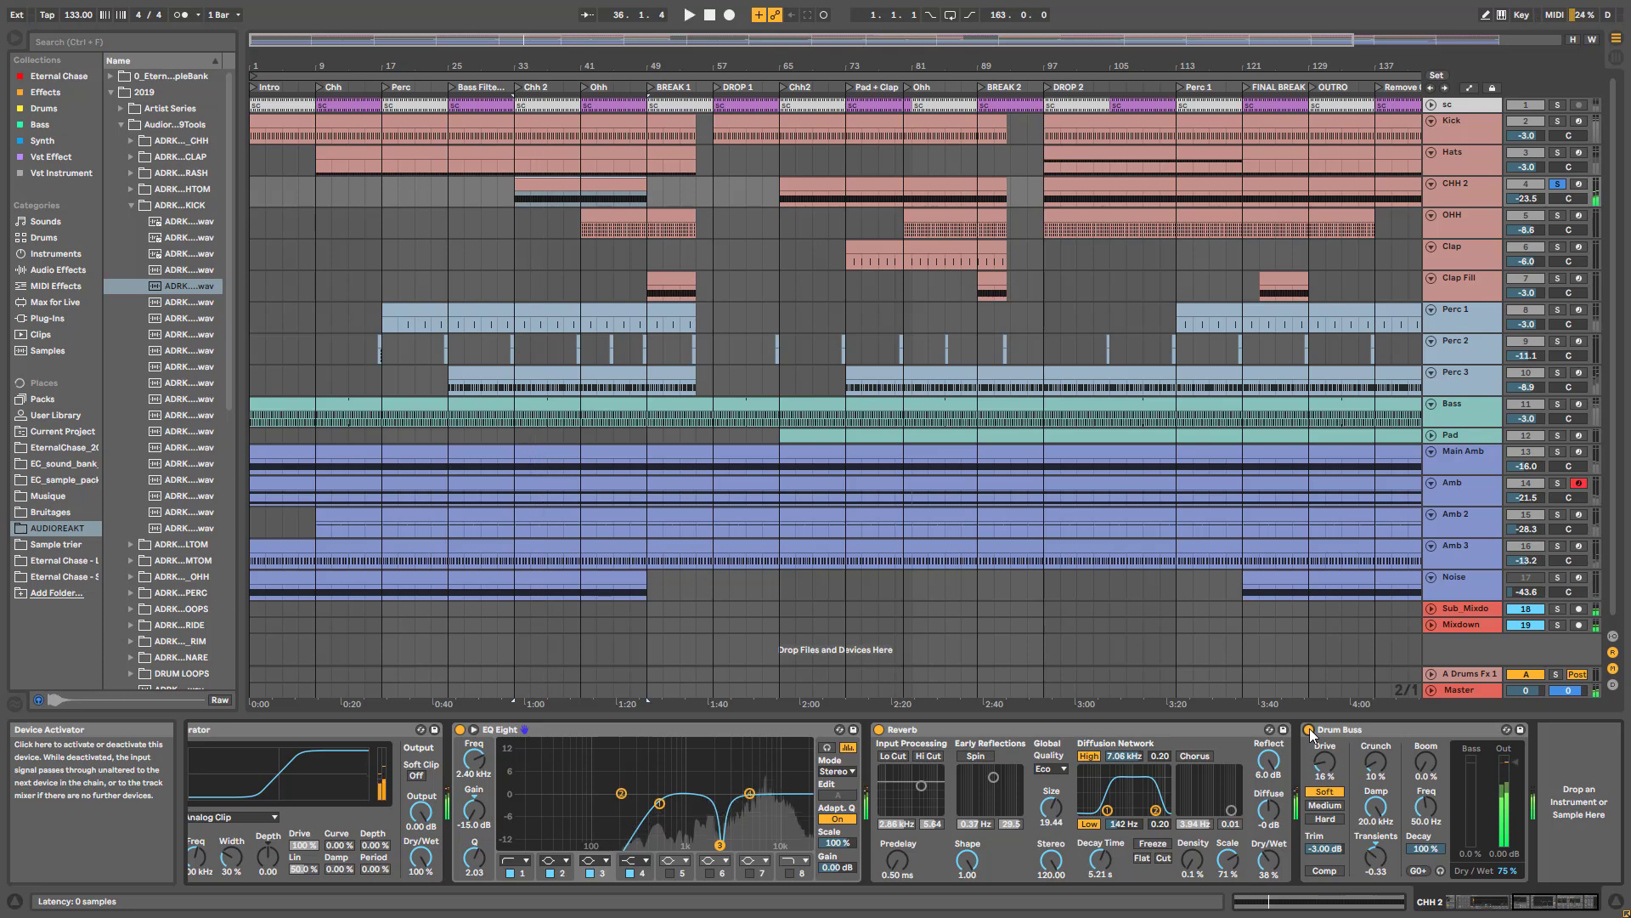
- Solo the OHH track instead of CHH 2, select its first loaded drum pad and set the playback start to bar 45
click(1543, 215)
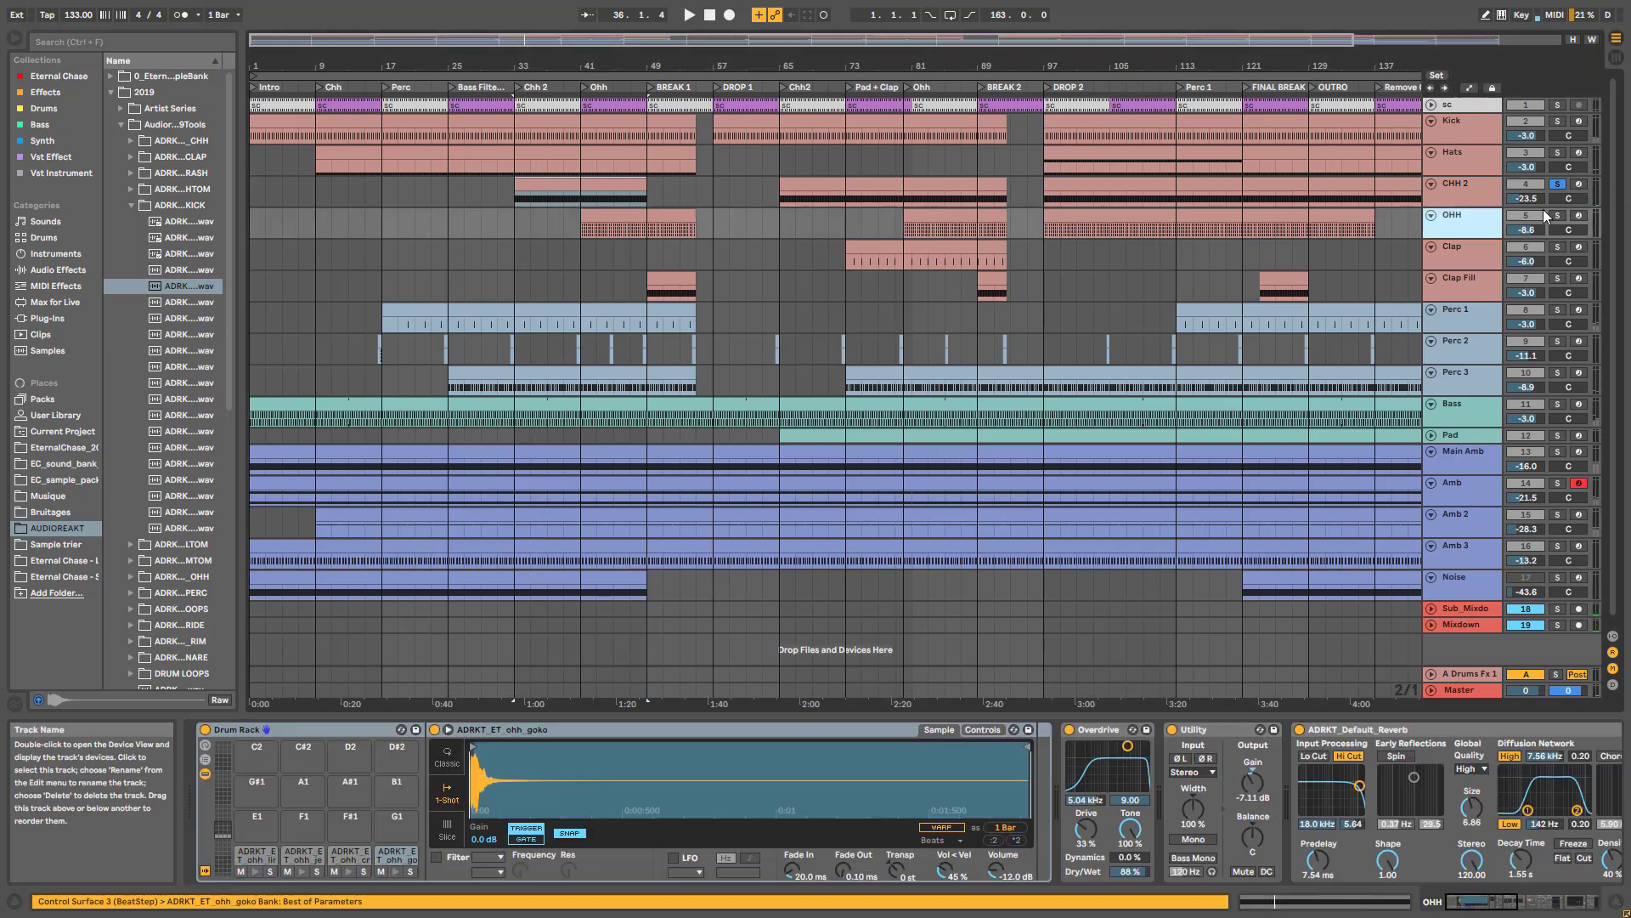
click(1558, 215)
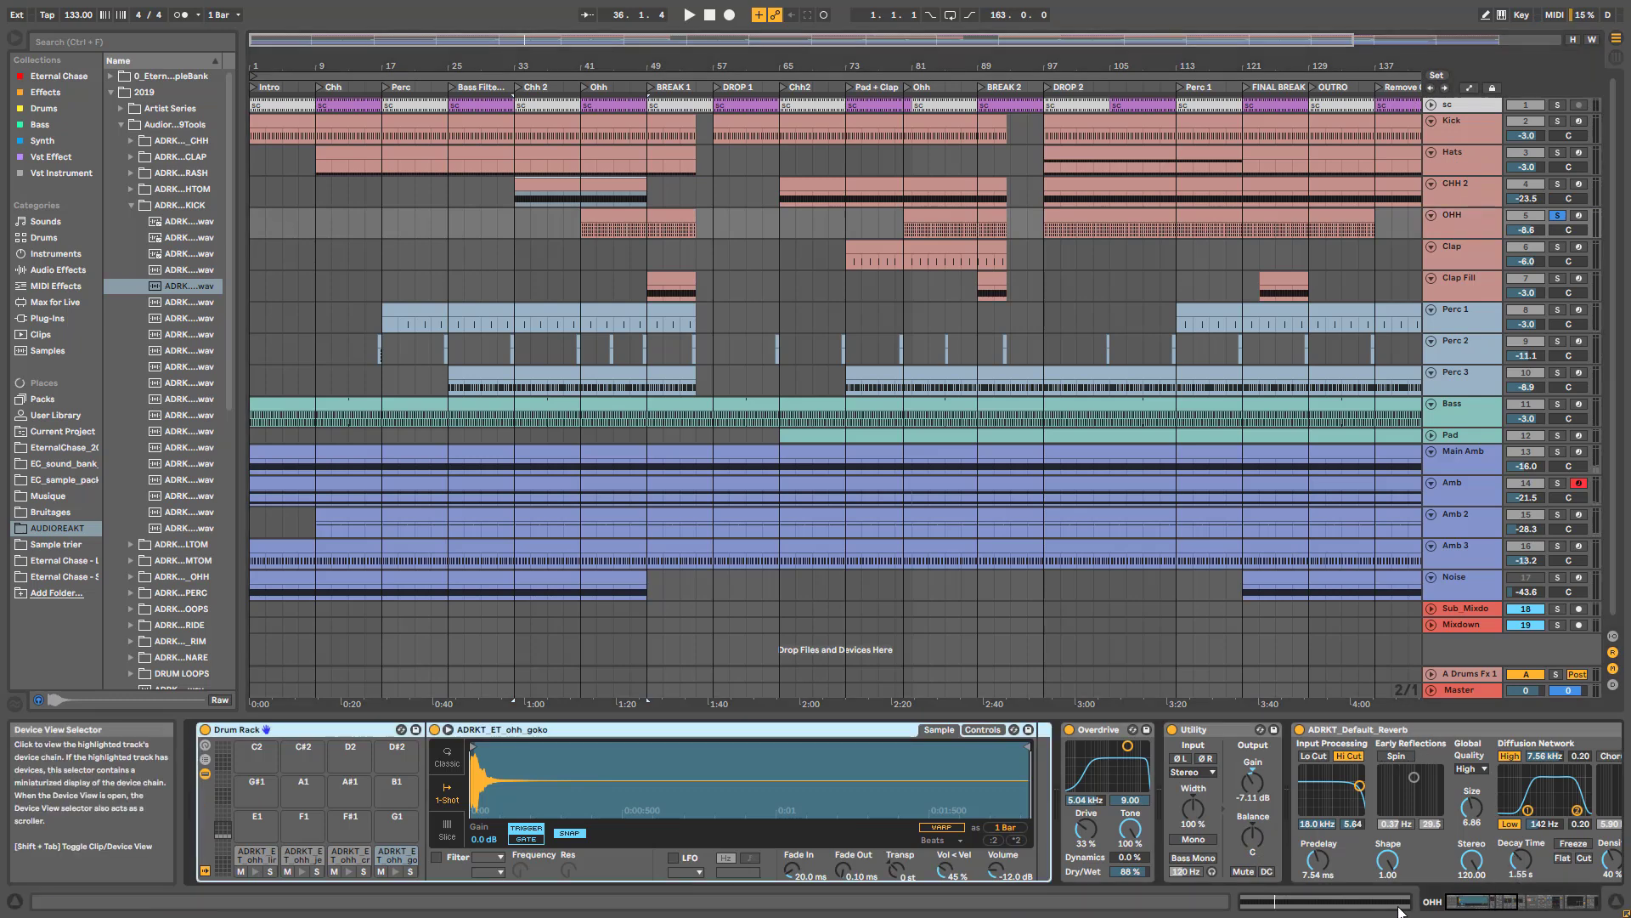
click(252, 858)
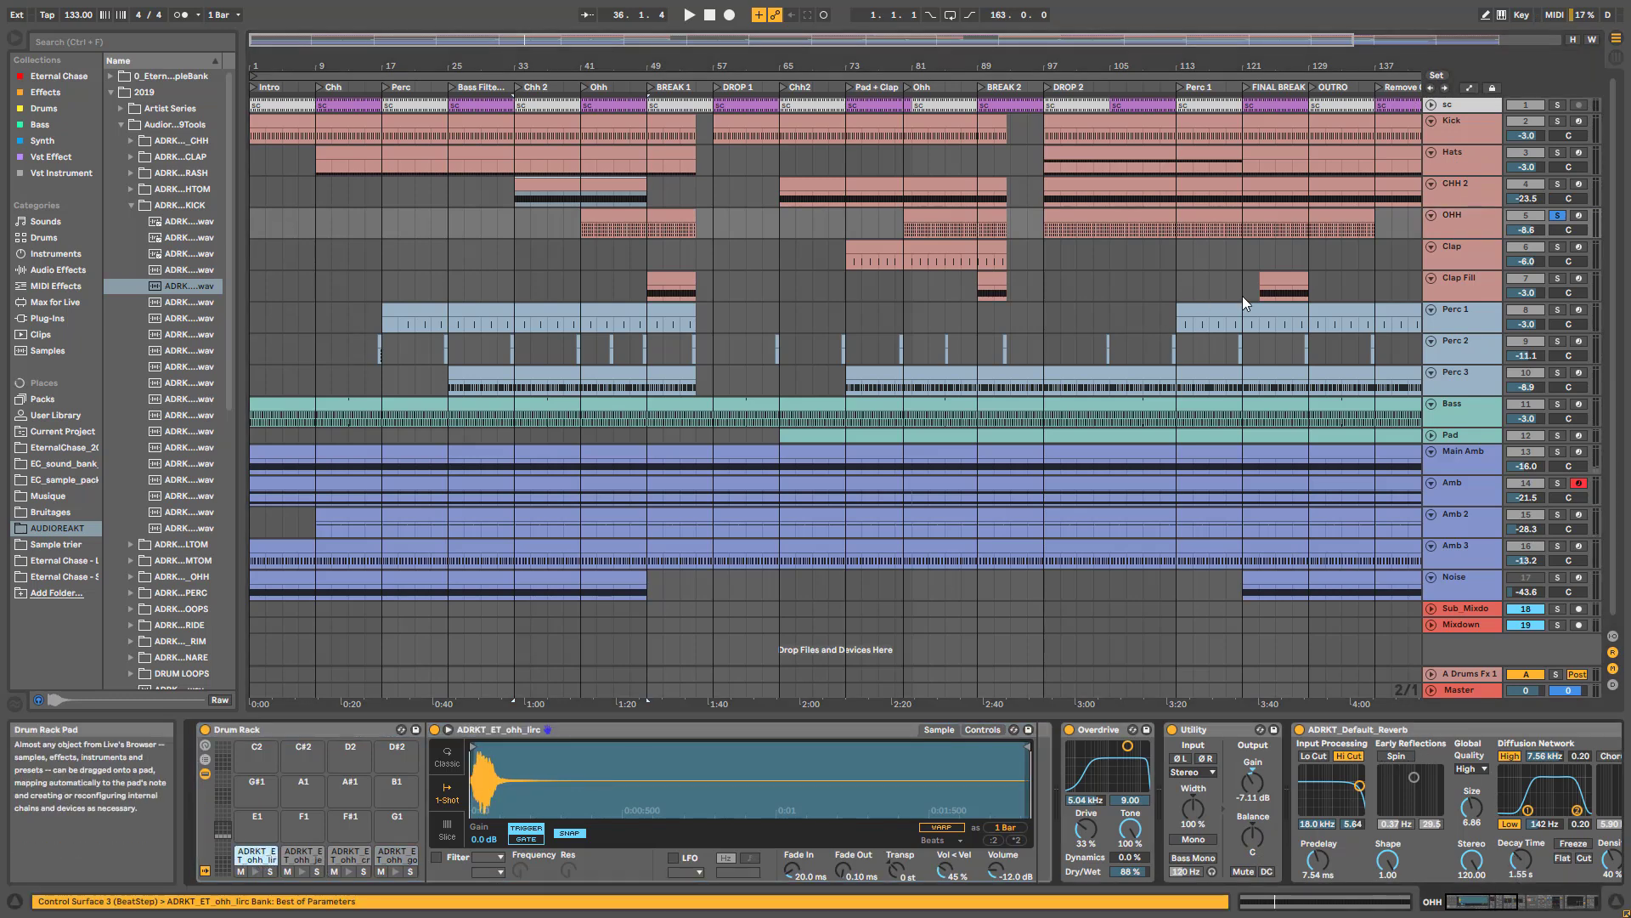
click(612, 236)
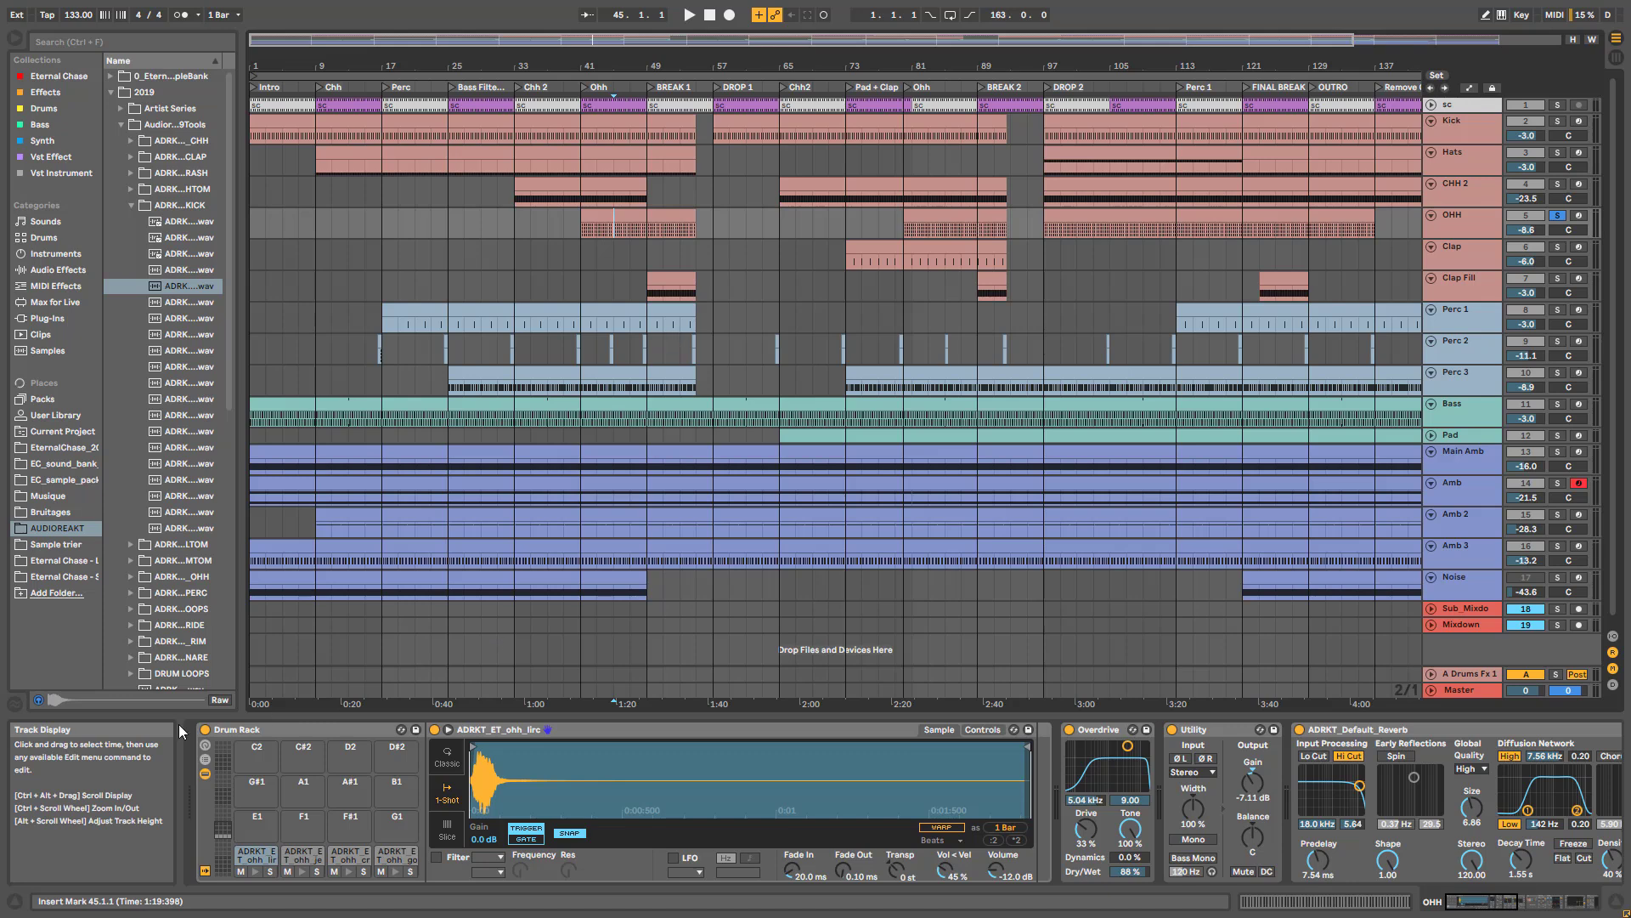
- Bypass Overdrive, ADRKT_Default_Reverb and the Stereo rack on the OHH track, and play it from bar 45
click(1069, 730)
drag(1483, 902, 1537, 901)
click(654, 774)
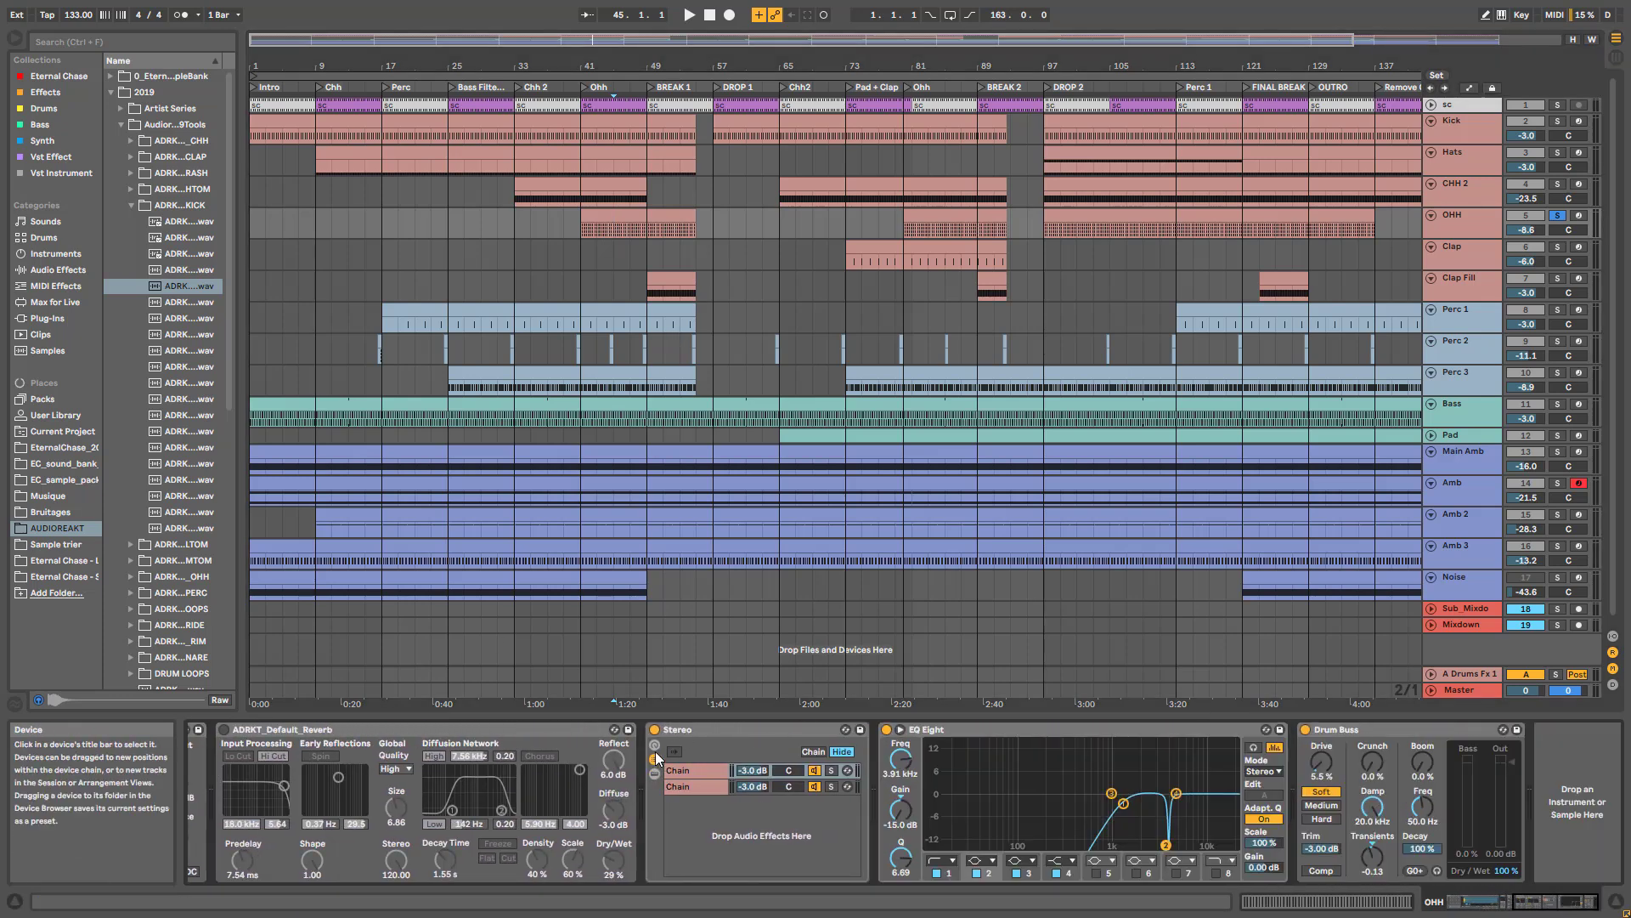
click(654, 729)
key(space)
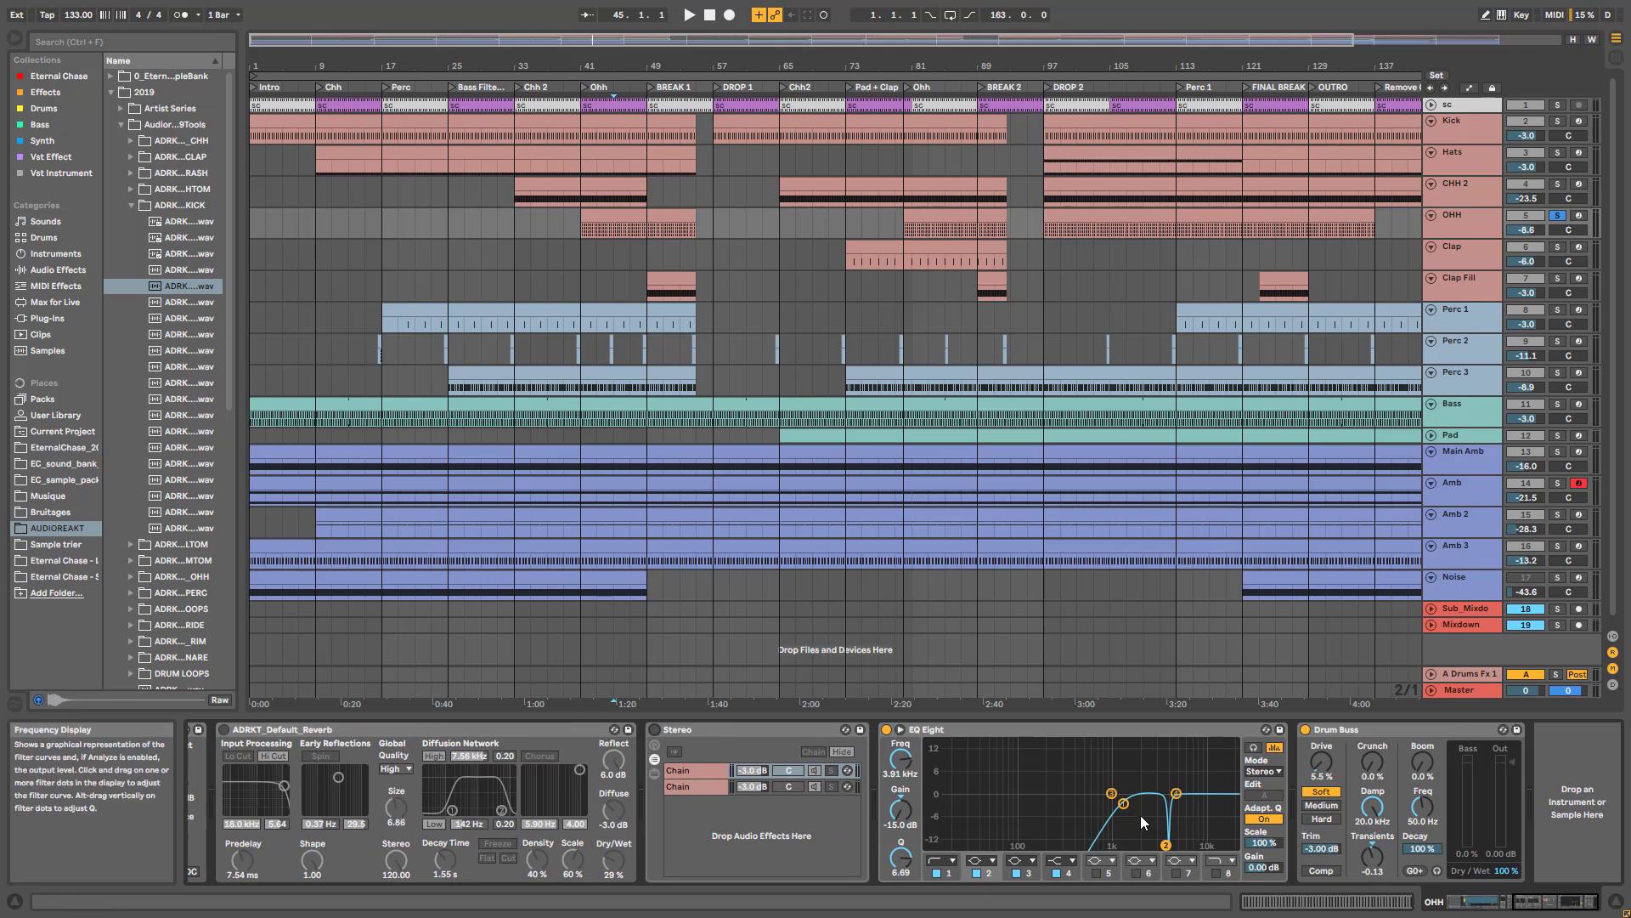
- Go through the samples on the four loaded OHH pads, ending on ADRKT_ET_ohh_goko with its Controls and Sample views
click(1507, 905)
drag(1507, 905, 1463, 905)
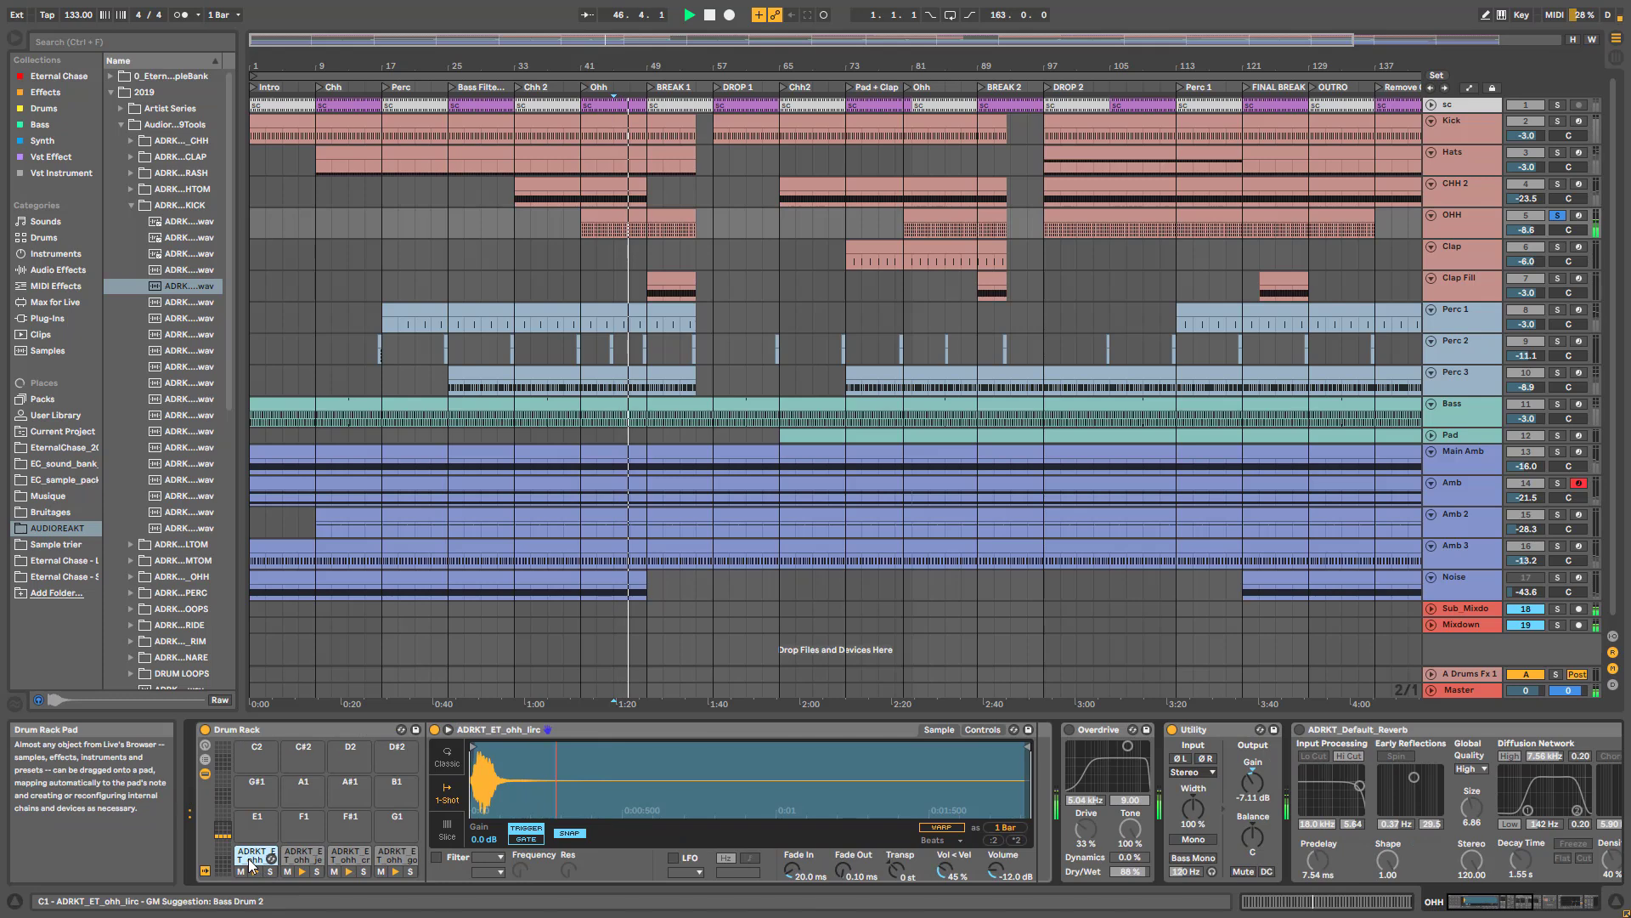
click(303, 854)
click(352, 857)
click(396, 855)
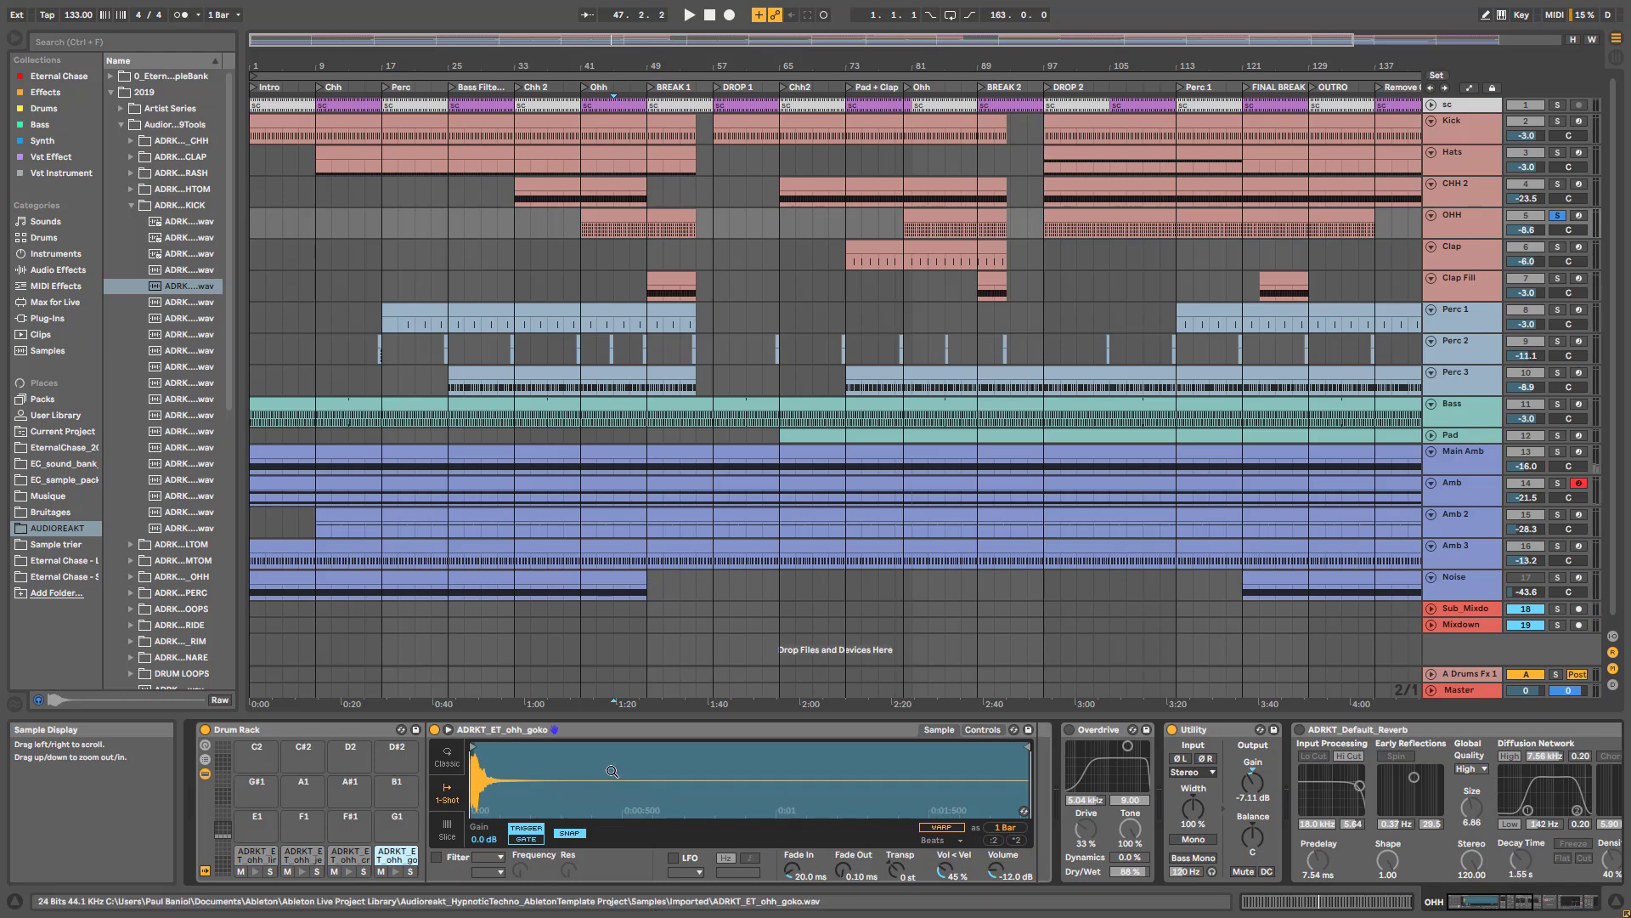
click(981, 731)
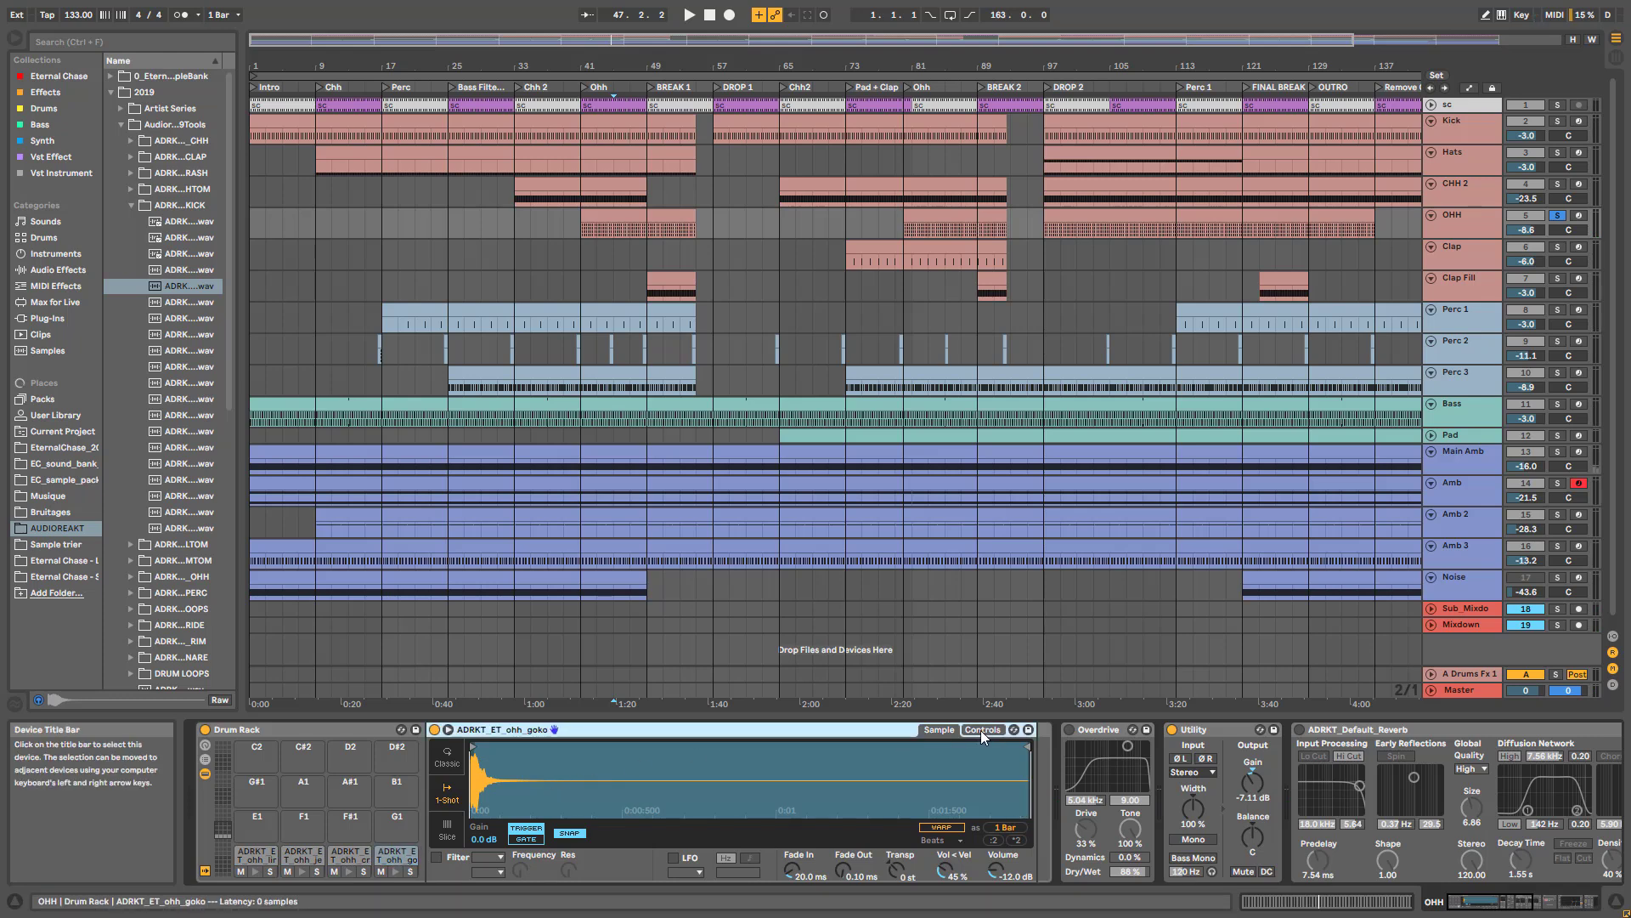
click(938, 731)
- Play the OHH track from bar 45 and switch its Overdrive and ADRKT_Default_Reverb back on
key(space)
click(1069, 730)
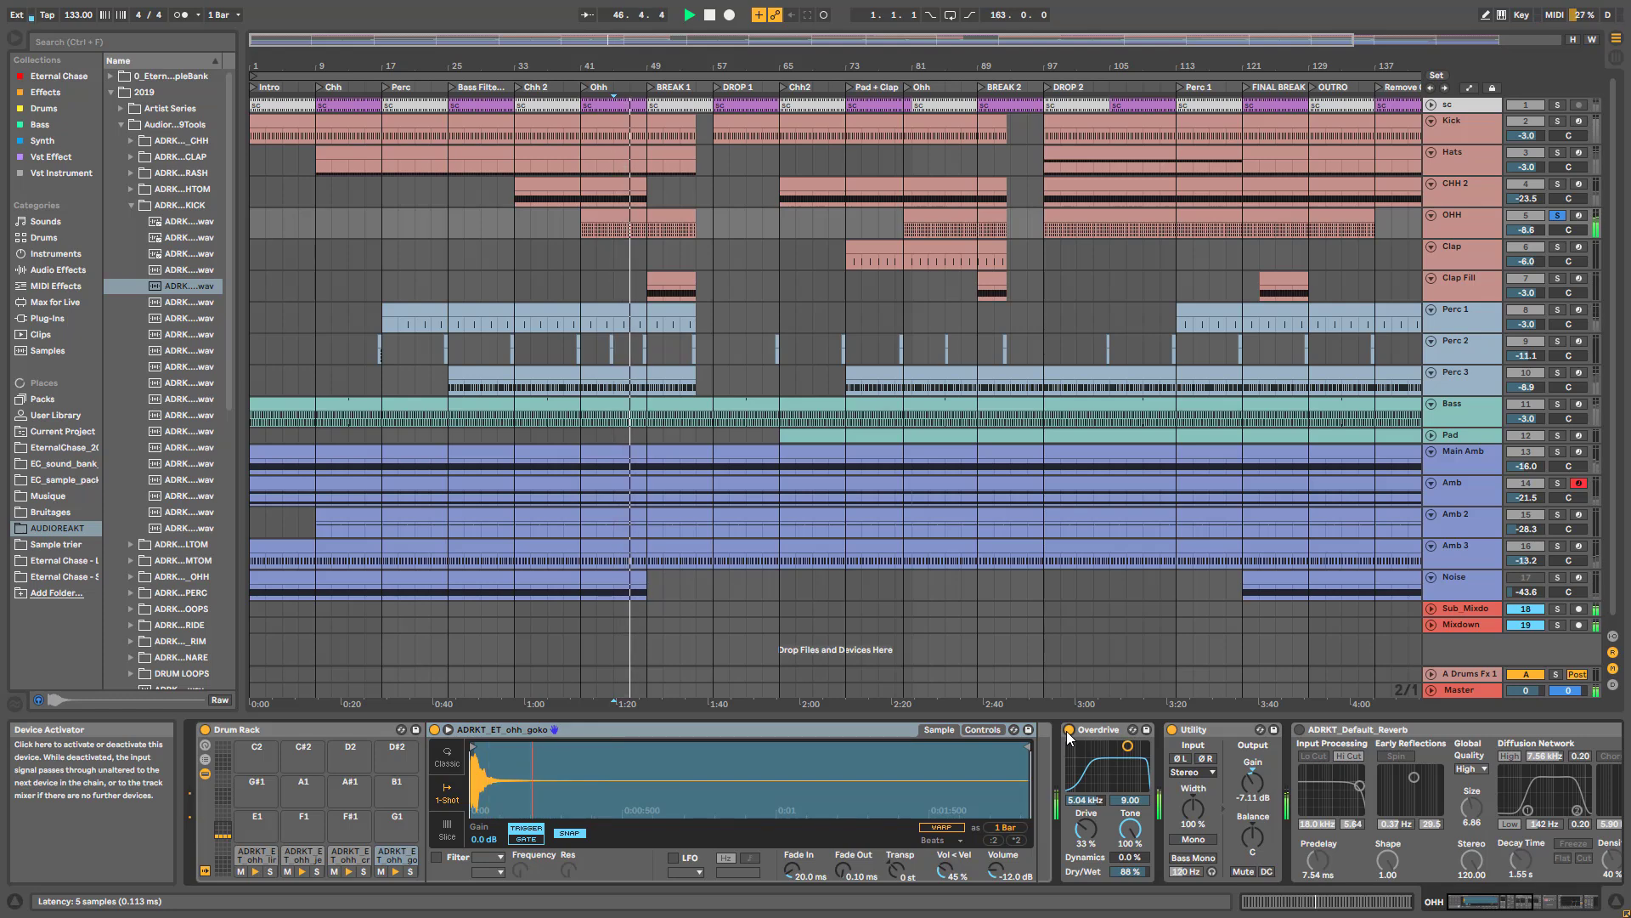
drag(1474, 902, 1525, 906)
click(659, 731)
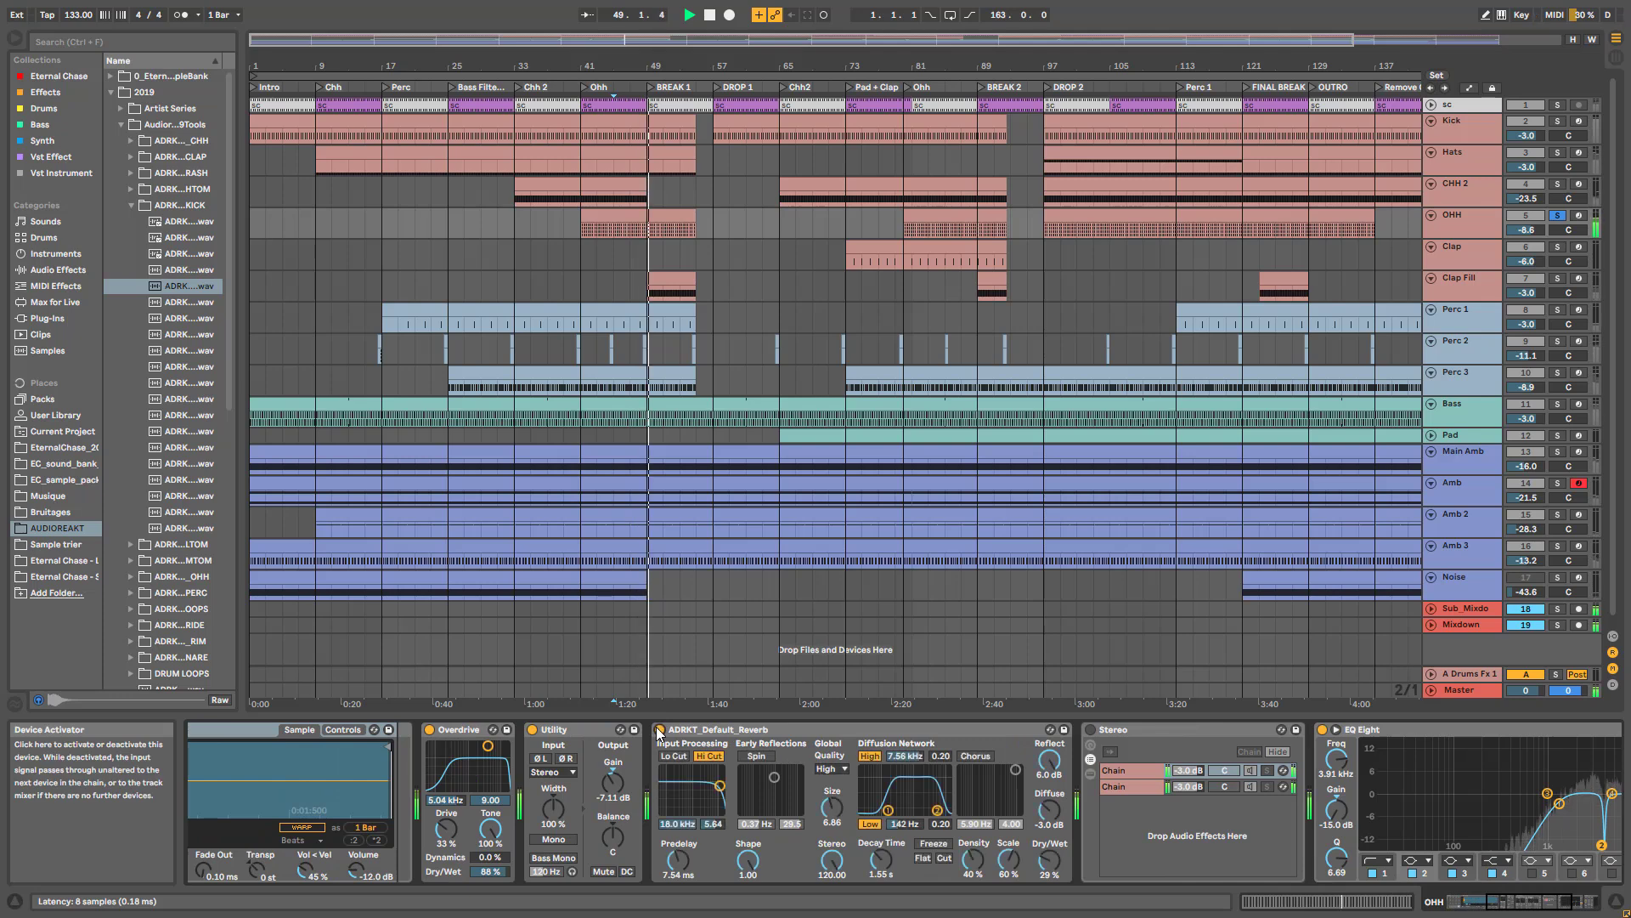
- Compare the OHH track with and without Overdrive during playback, and stop
click(429, 730)
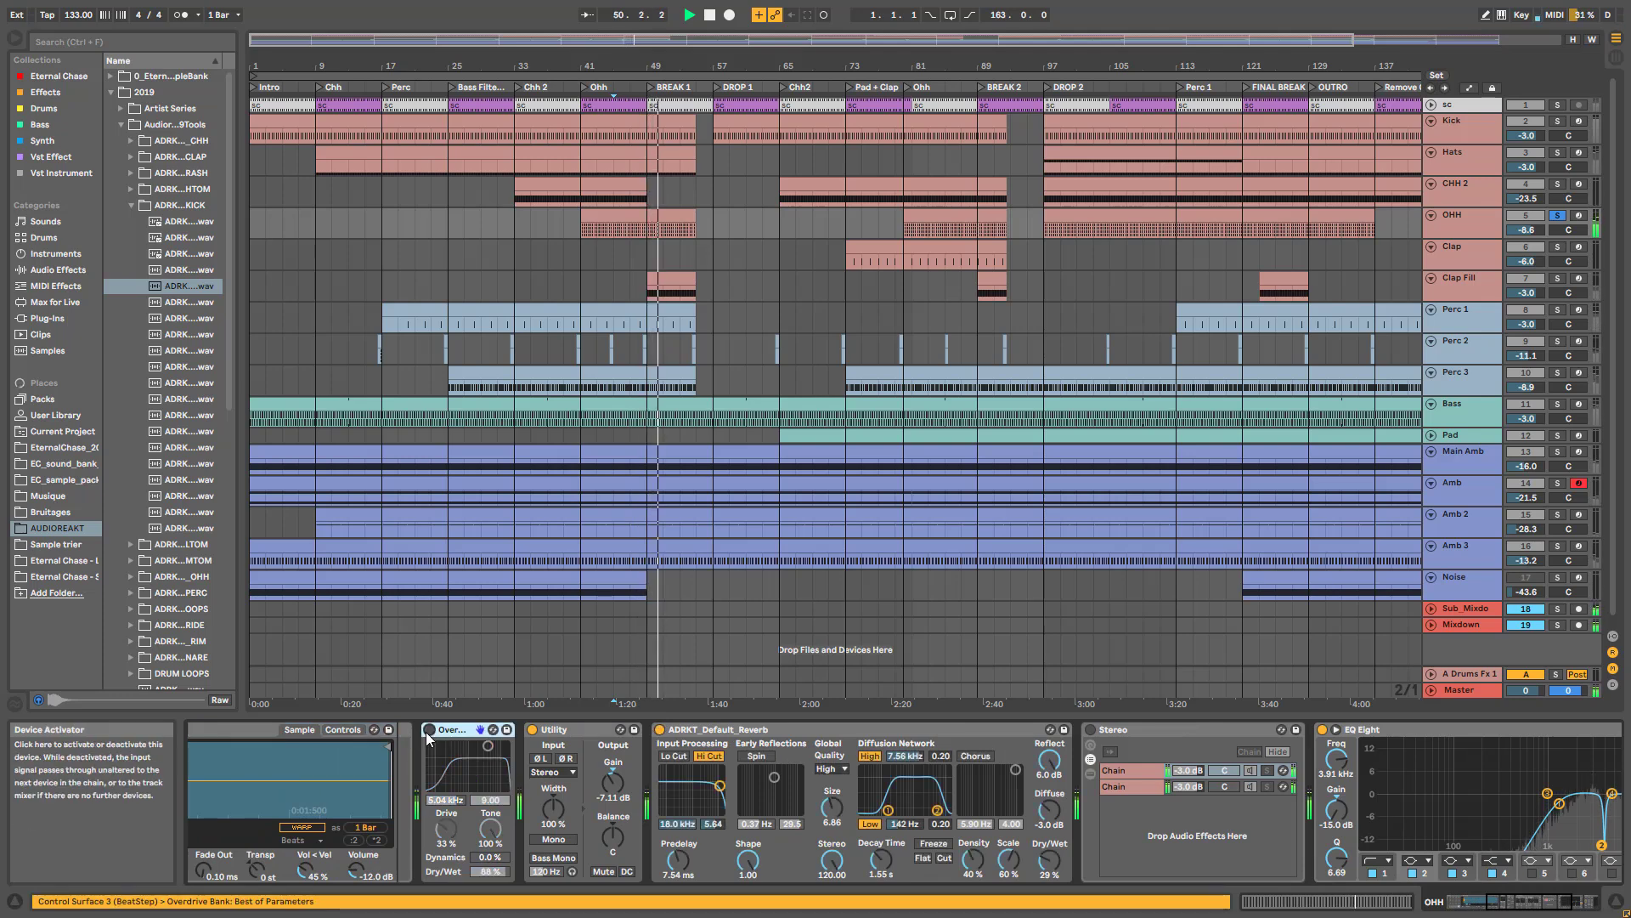
click(429, 730)
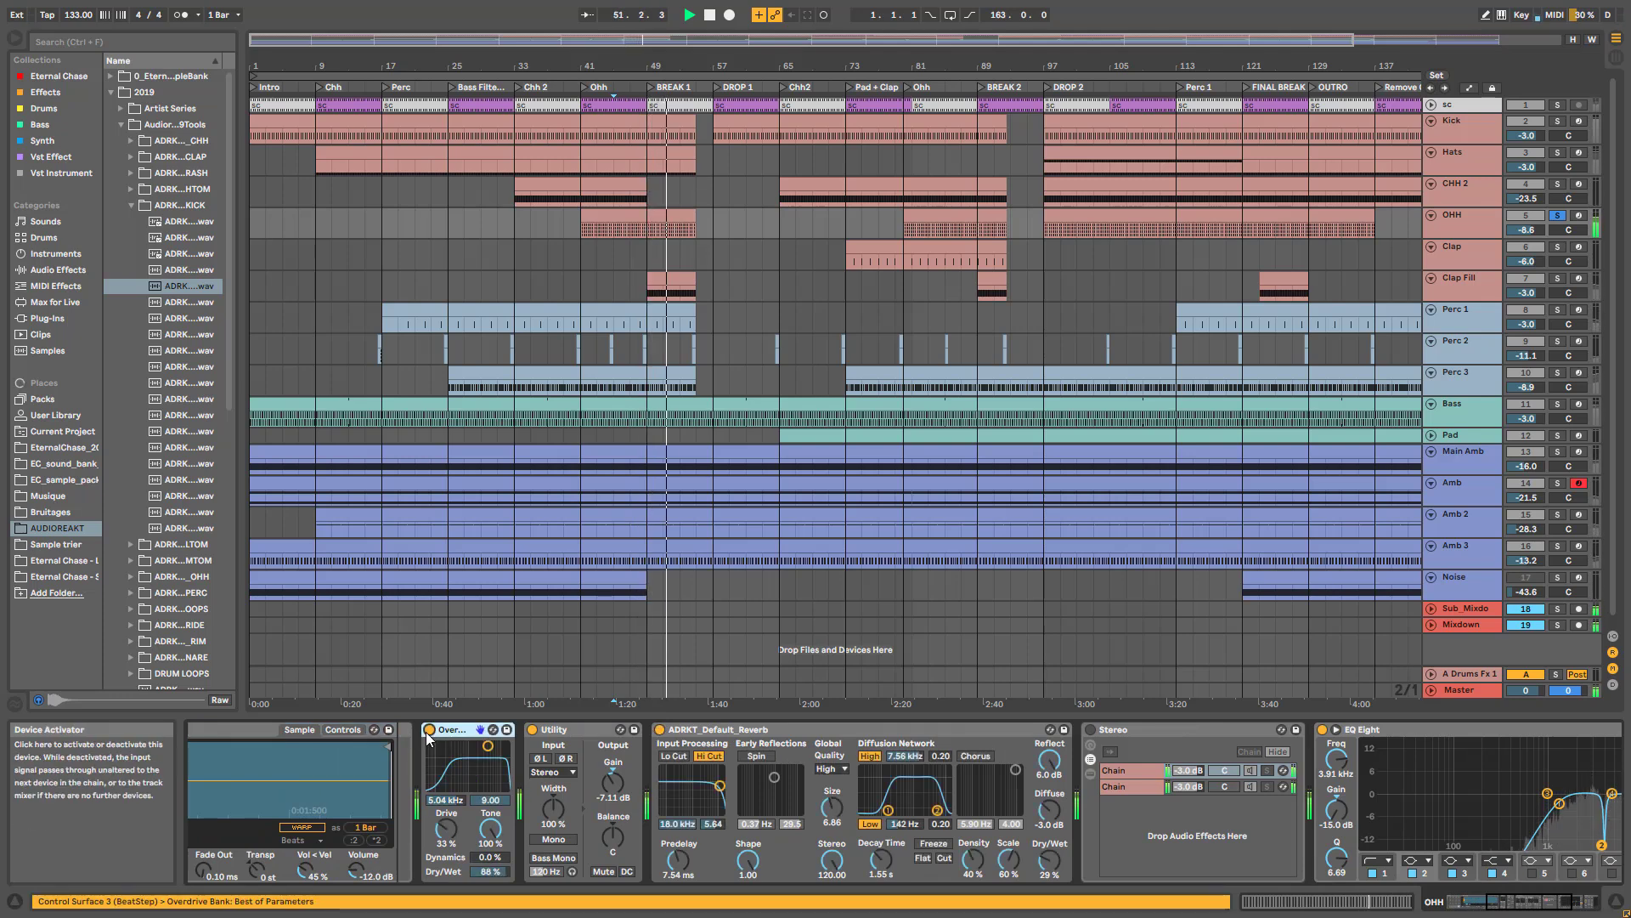
key(space)
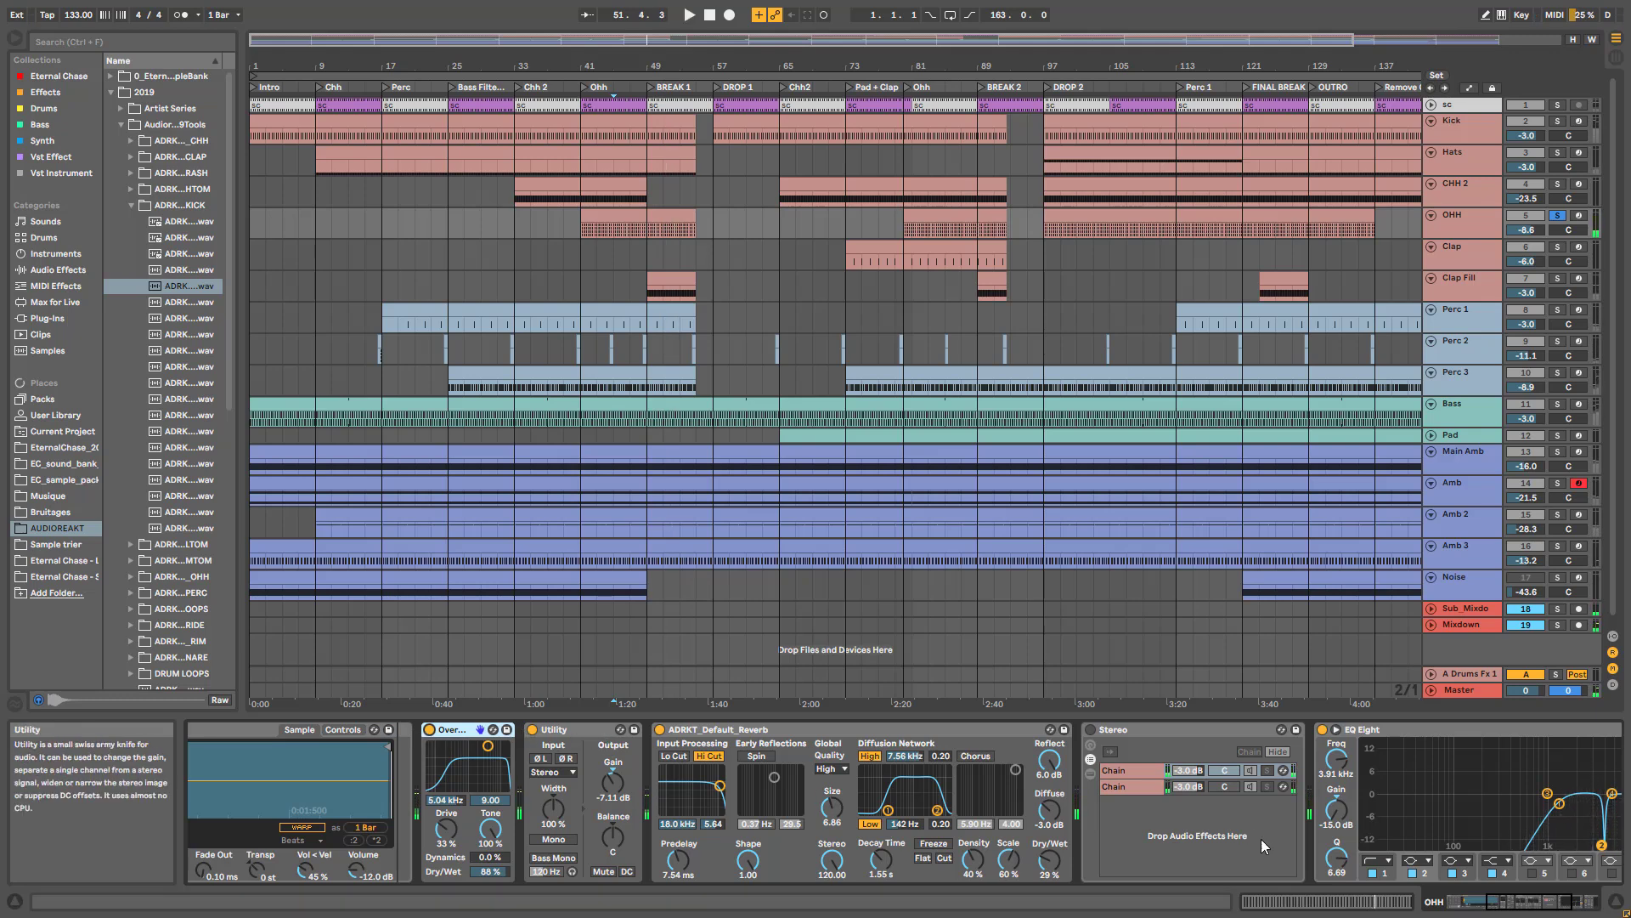
- Reactivate the Stereo rack on the OHH track and play it from bar 45 with its second chain soloed
scroll(1020, 799, right, 5)
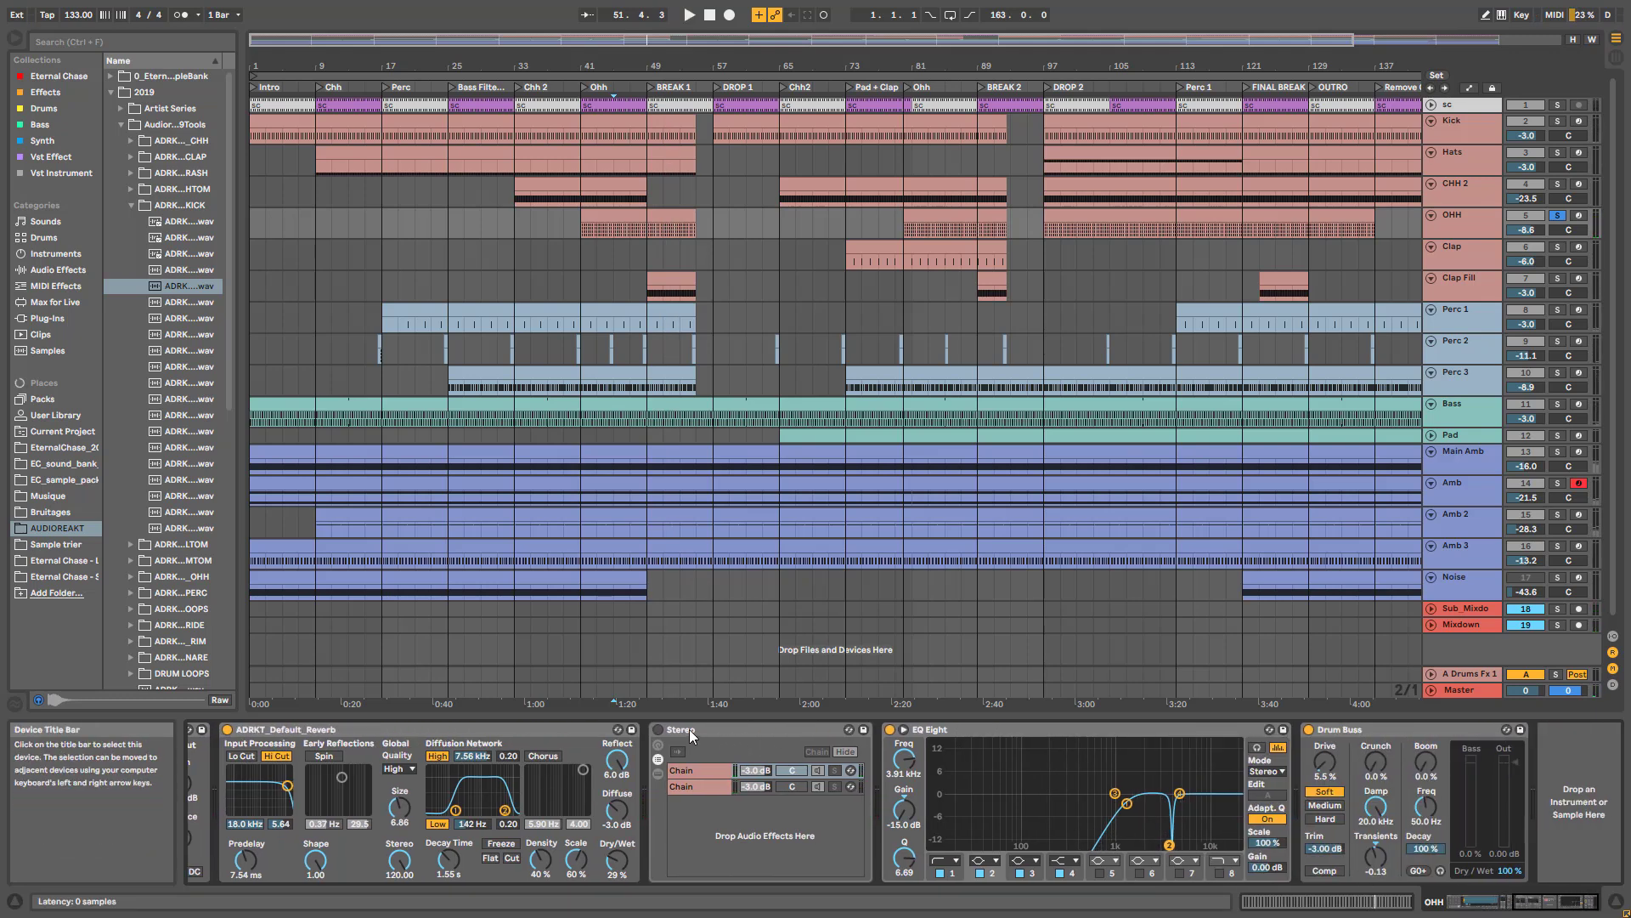
click(690, 729)
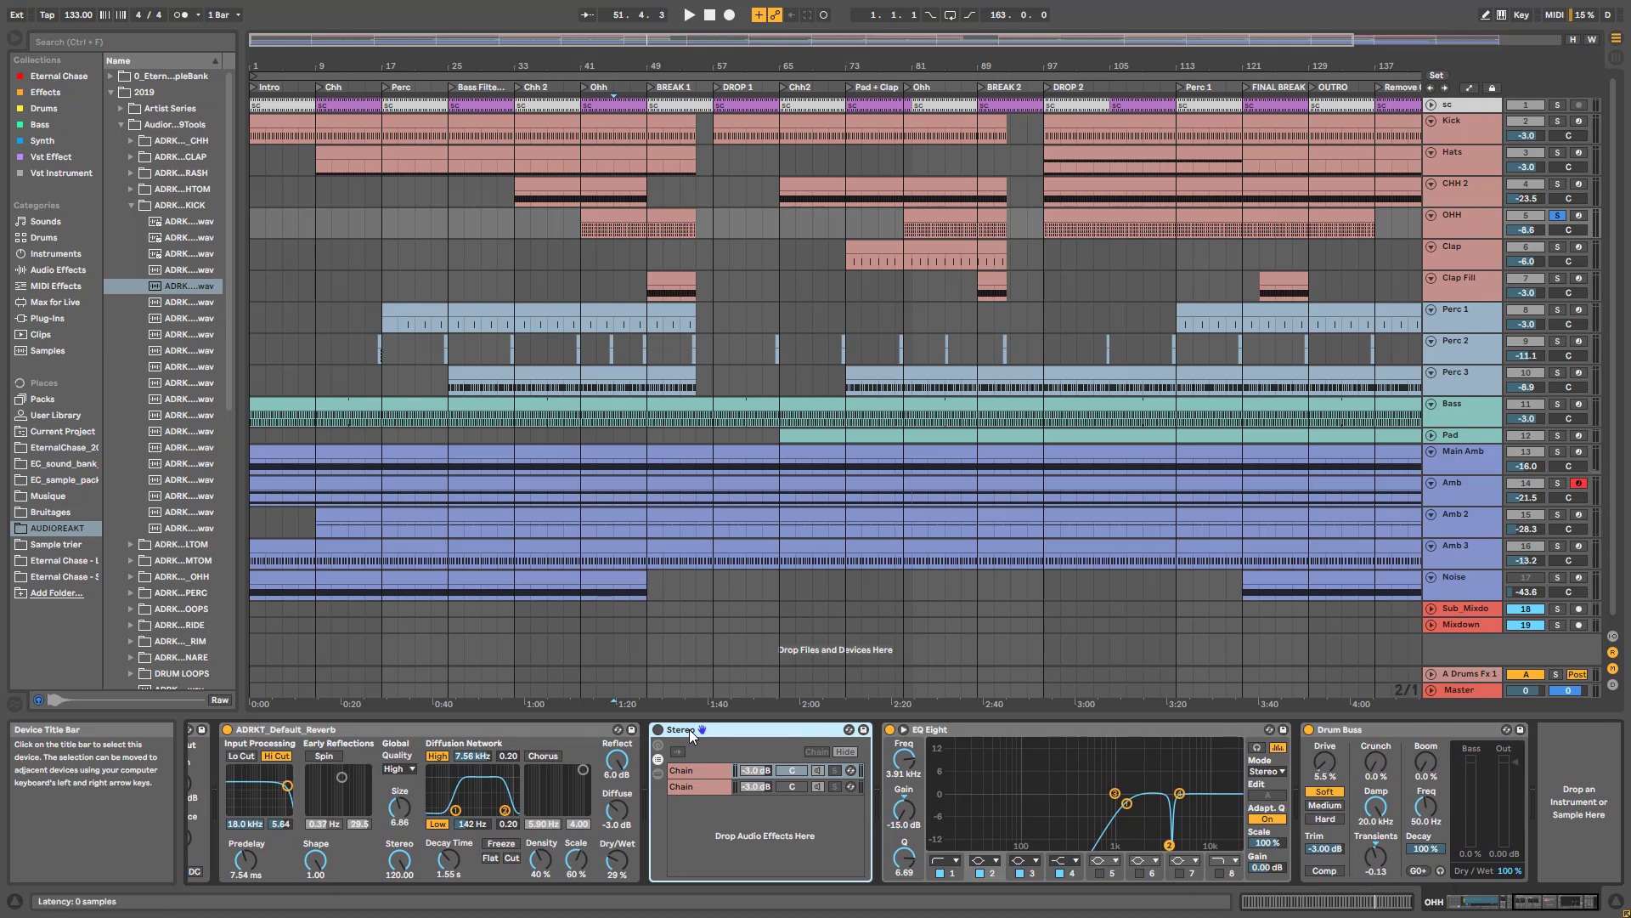
click(658, 730)
click(695, 794)
key(space)
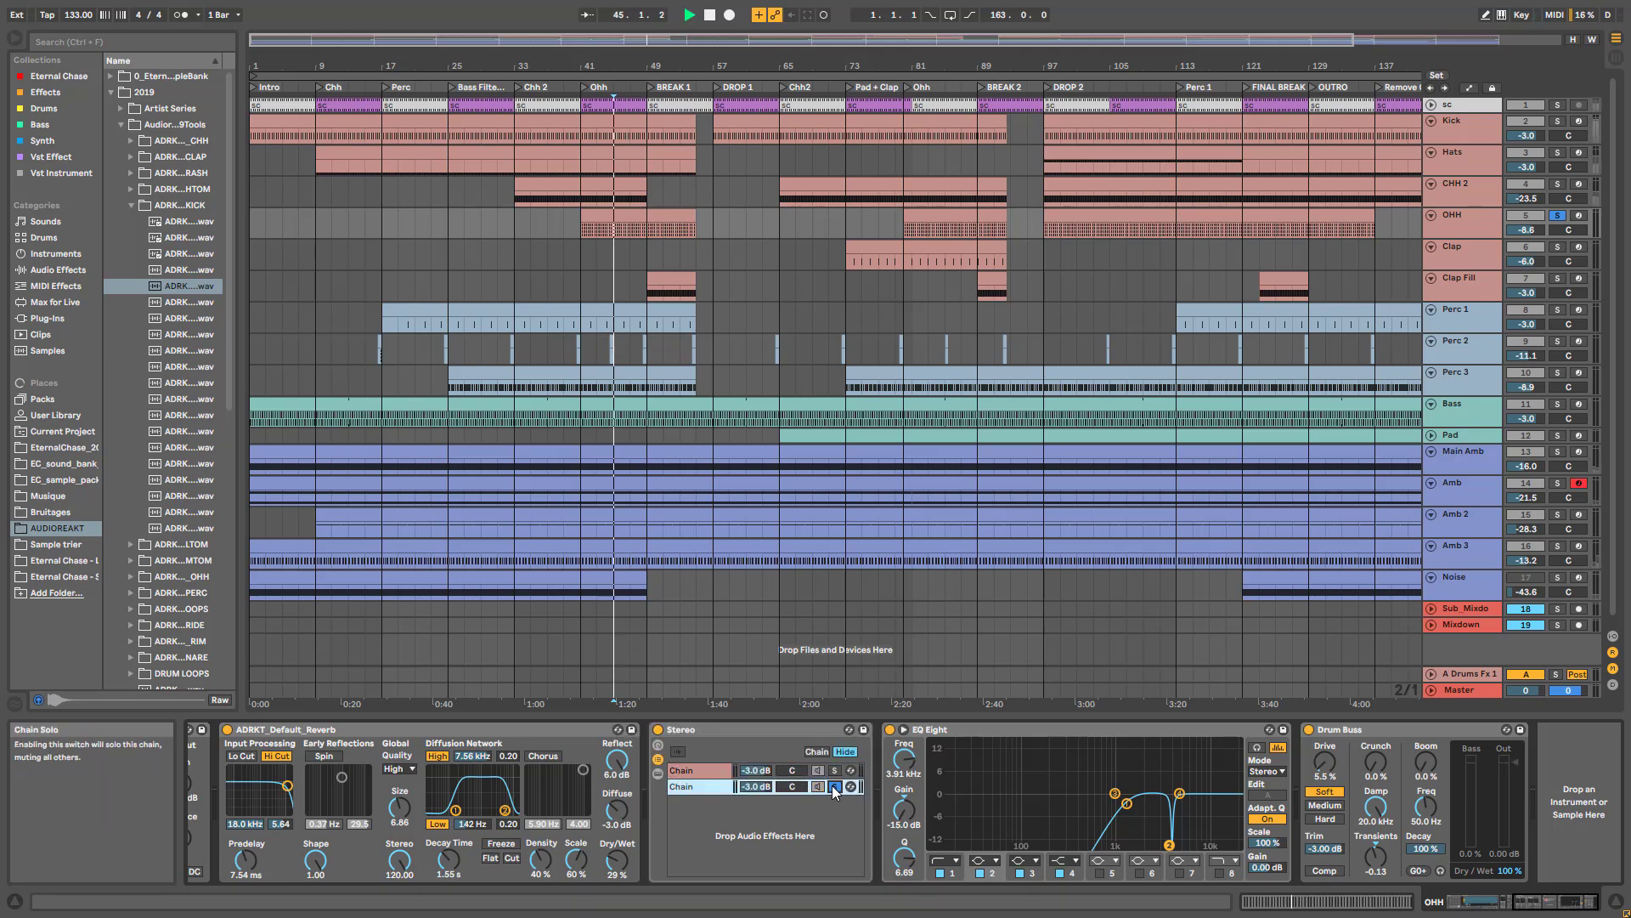
double_click(698, 789)
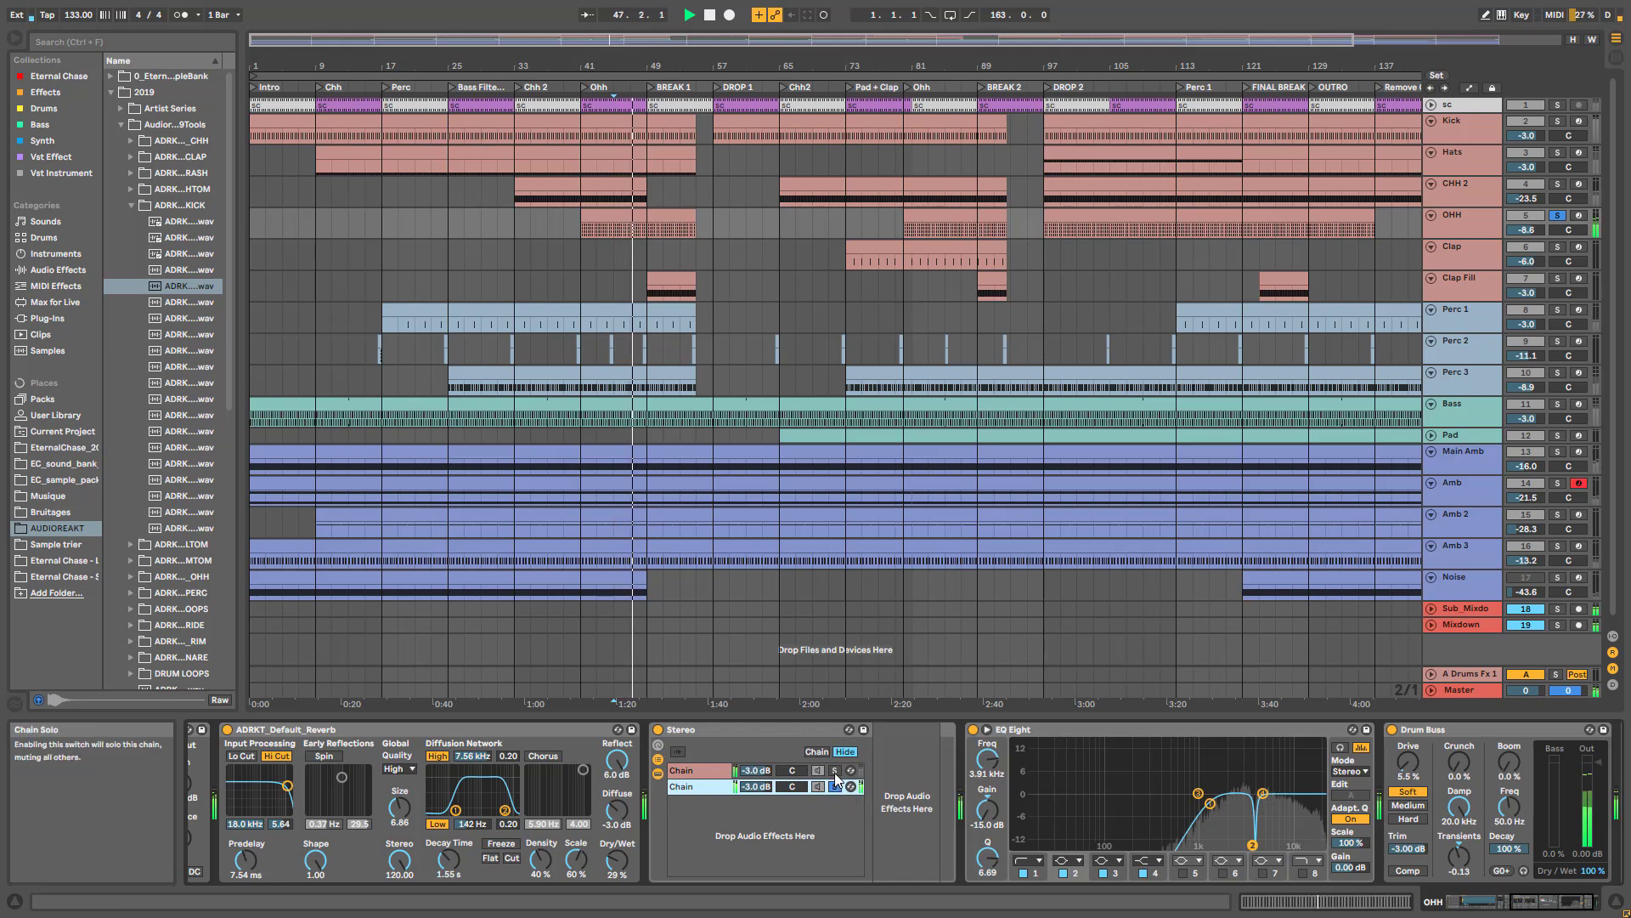
- Show the first Stereo chain's Frequency Shifter and Stereo Width, and compare the two chains by soloing each during playback
click(702, 772)
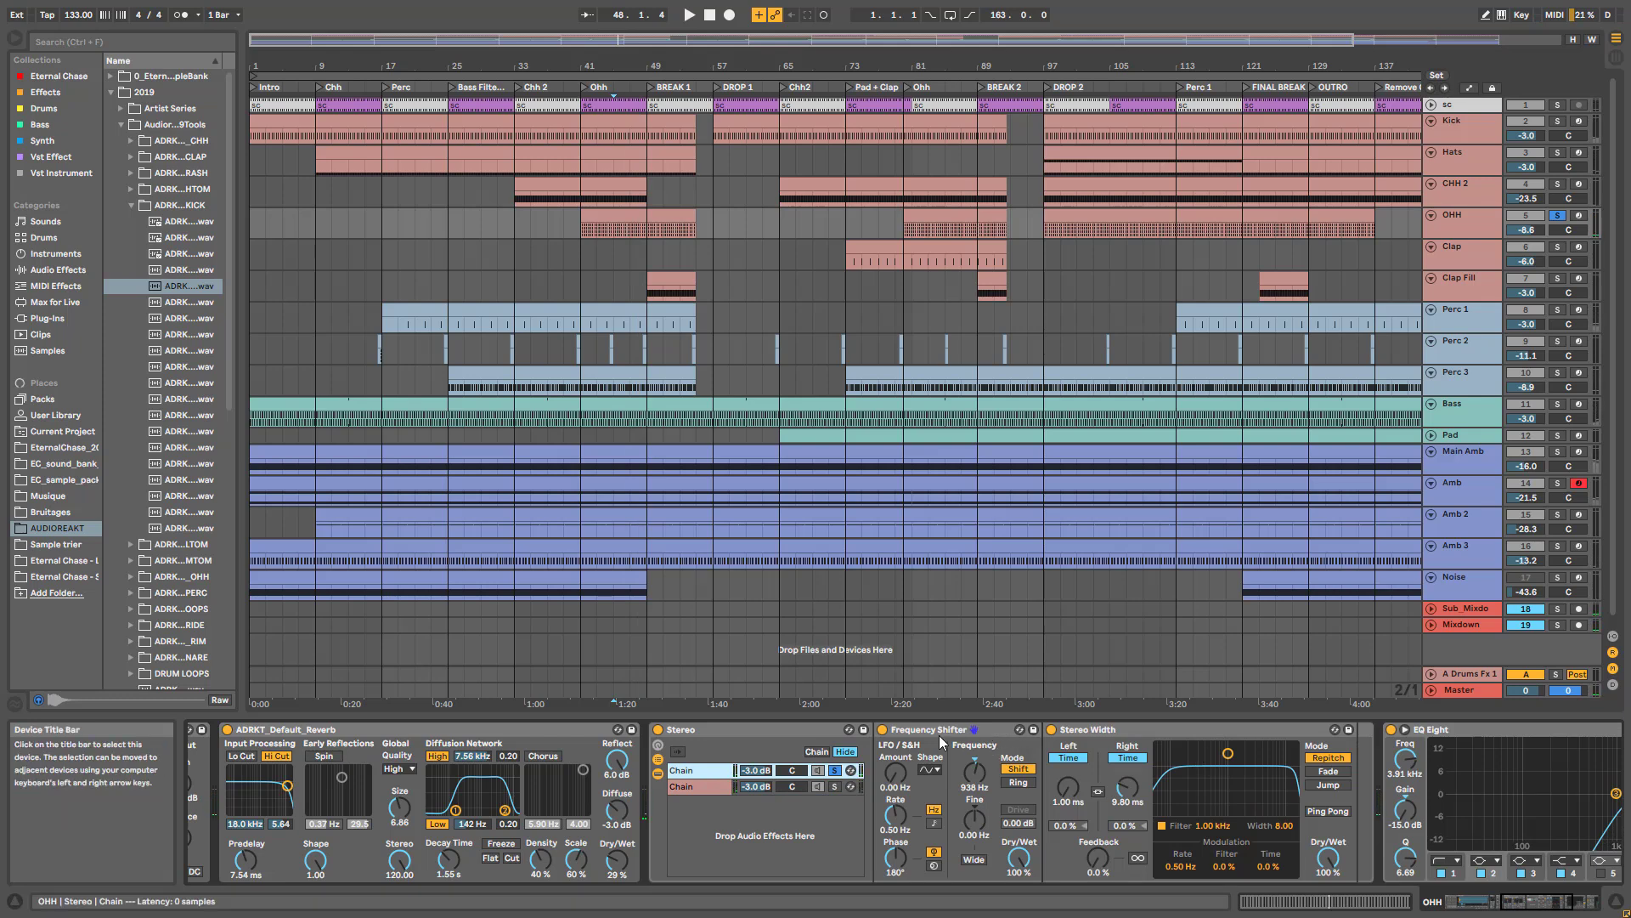
click(1038, 734)
click(1126, 734)
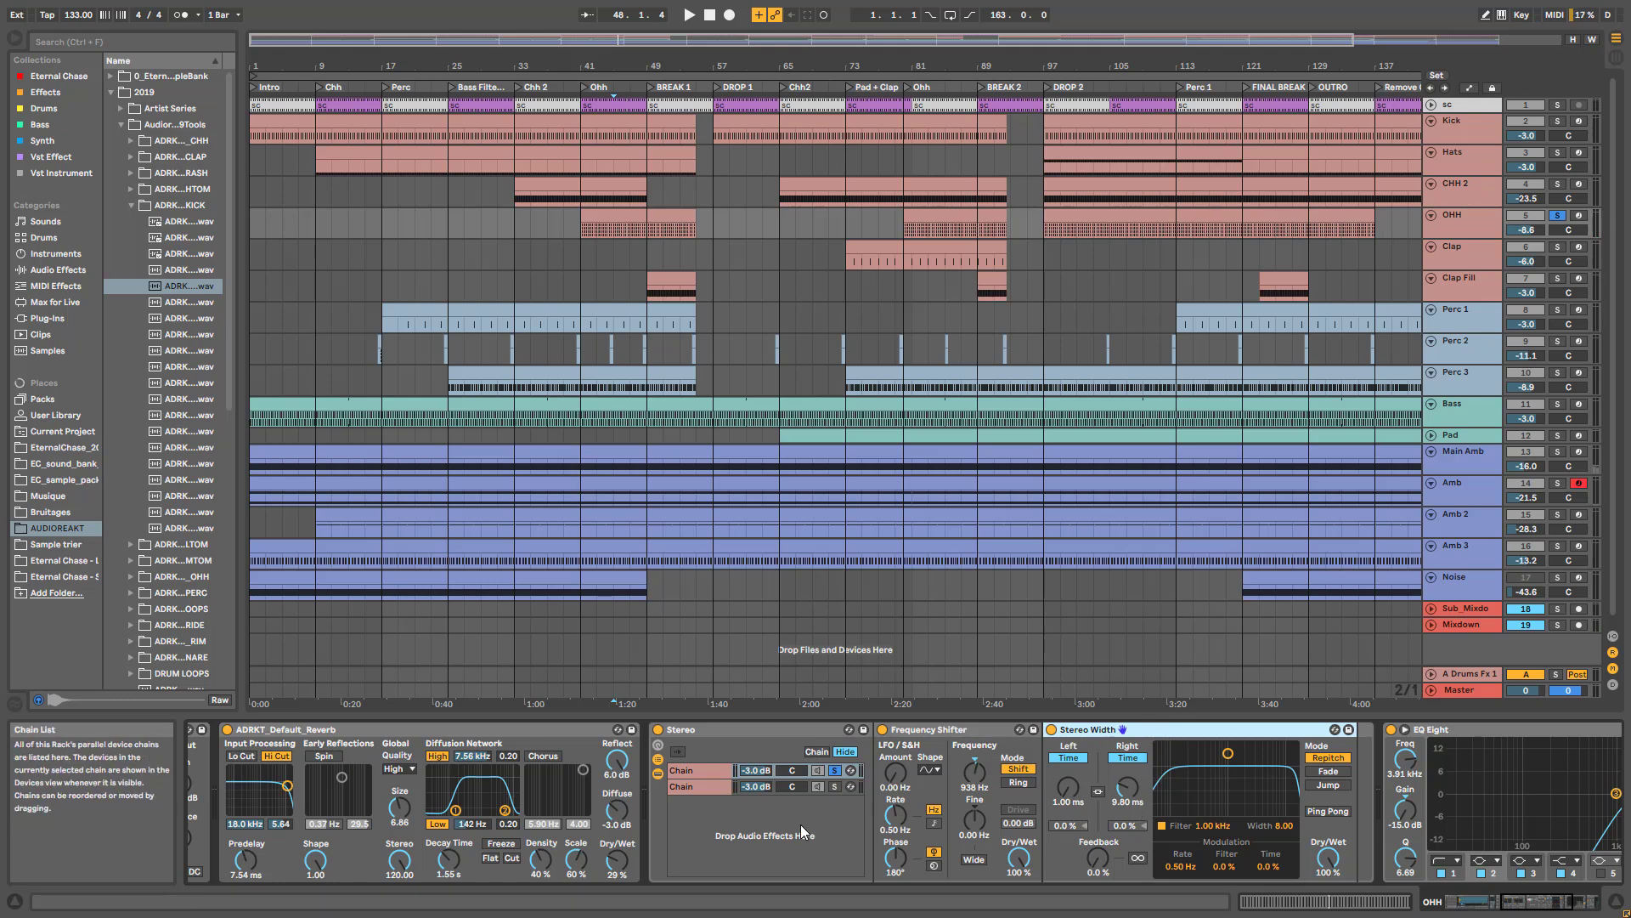
key(space)
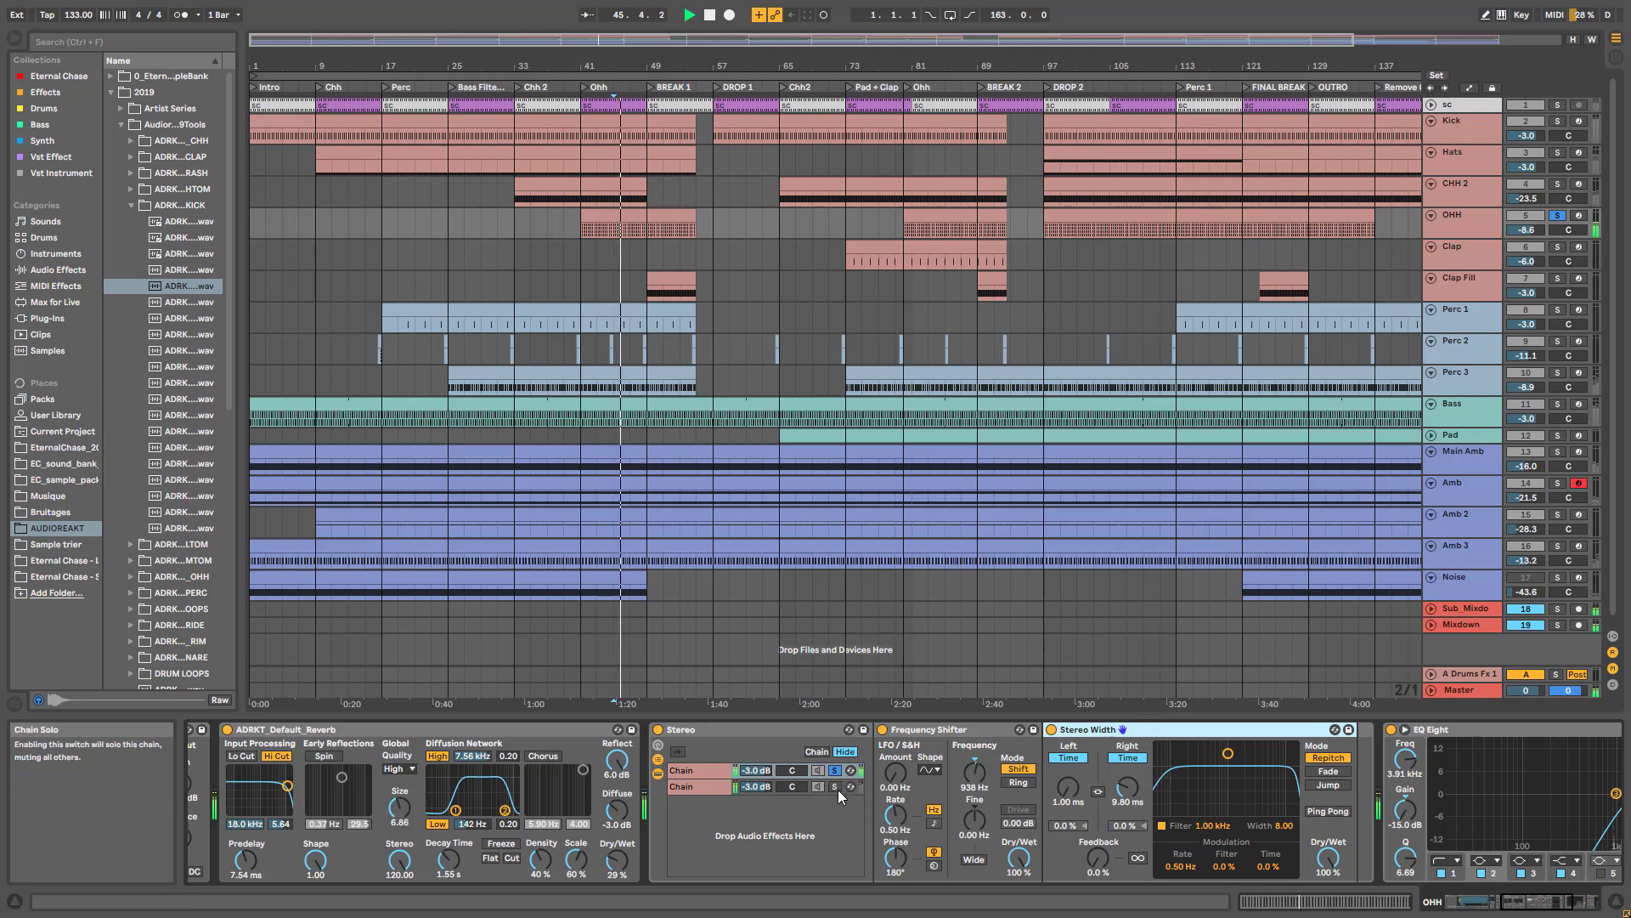
click(837, 788)
click(834, 771)
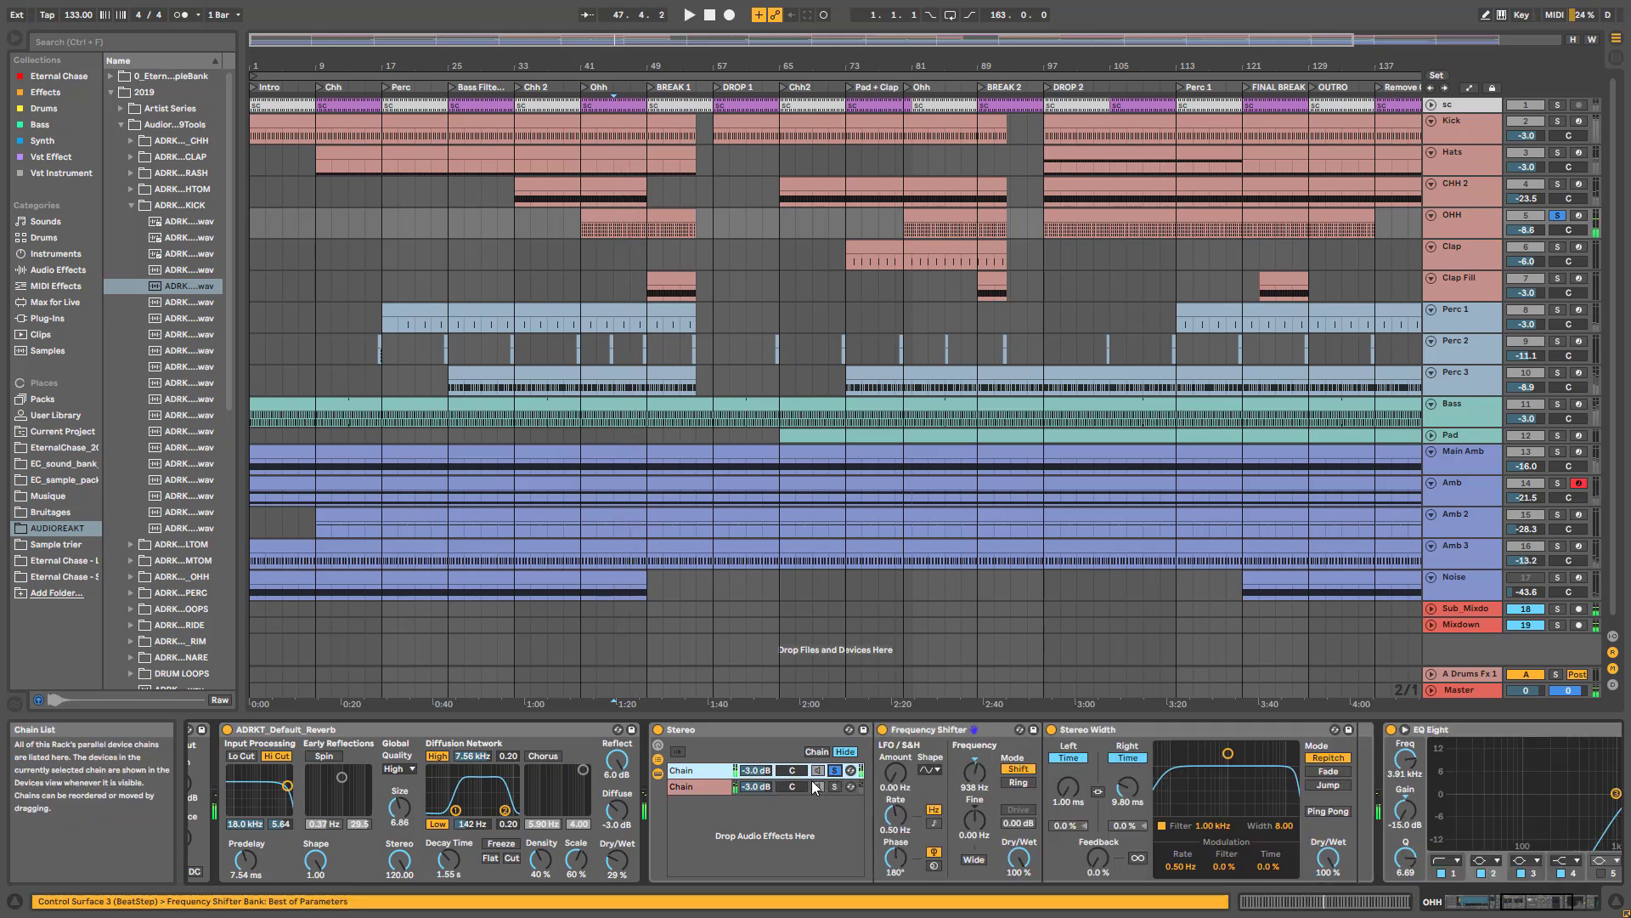
- Unsolo the first Stereo chain, play both chains with Frequency Shifter bypassed, and examine Stereo Width's right delay time
click(918, 729)
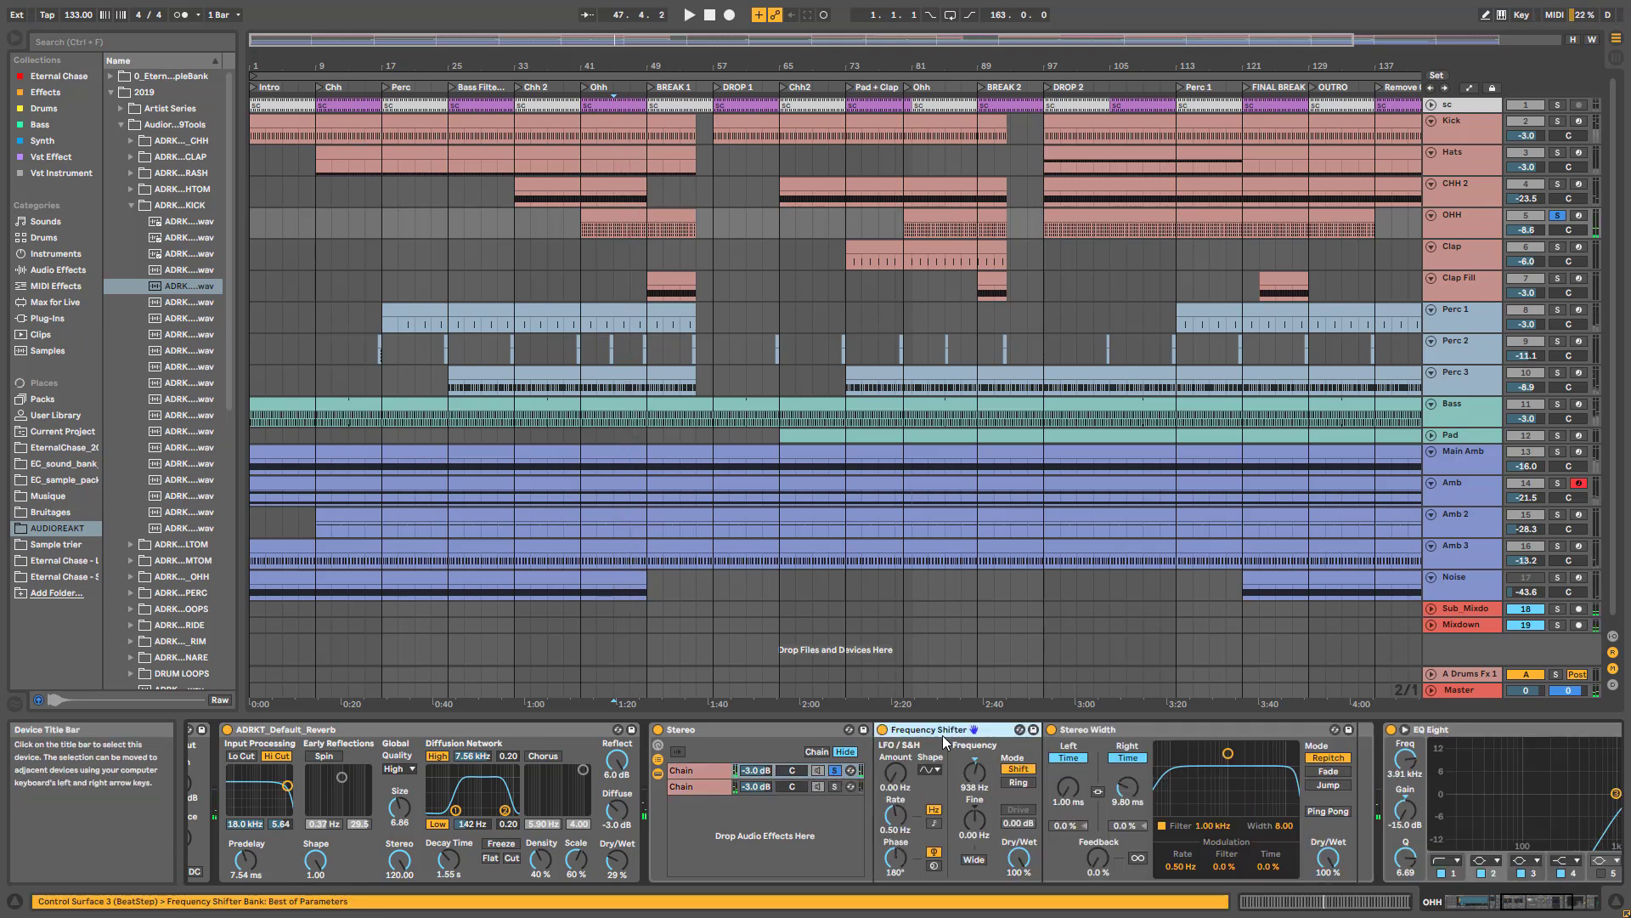
click(835, 771)
key(space)
click(883, 730)
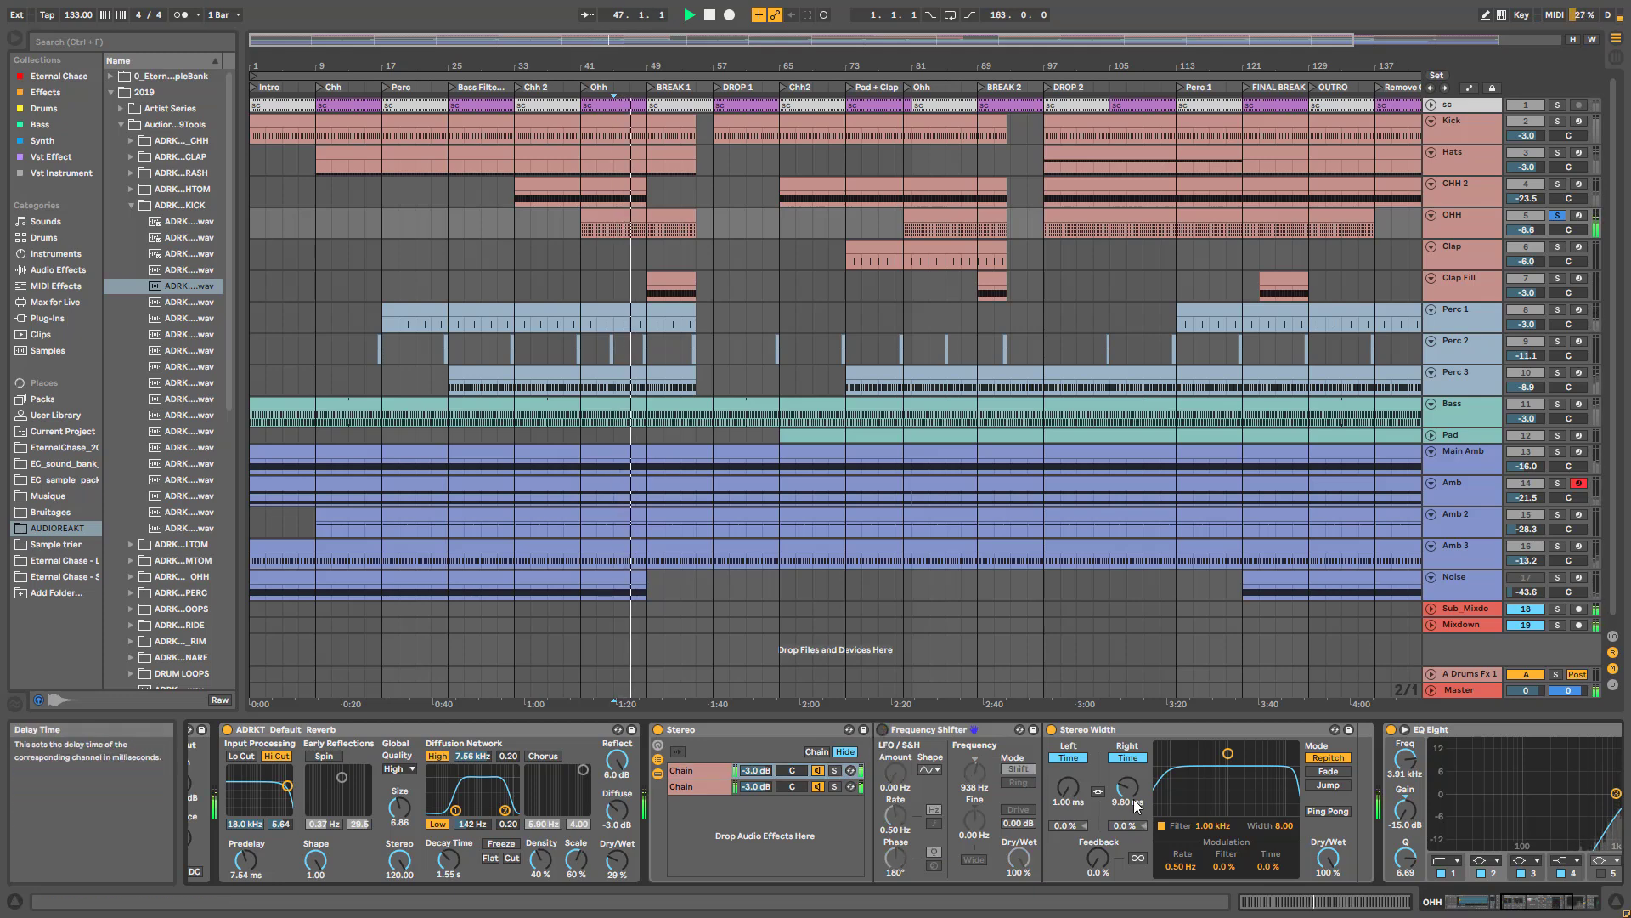
key(space)
mouse_move(1130, 793)
mouse_down()
mouse_move(1129, 765)
mouse_move(1130, 799)
mouse_up()
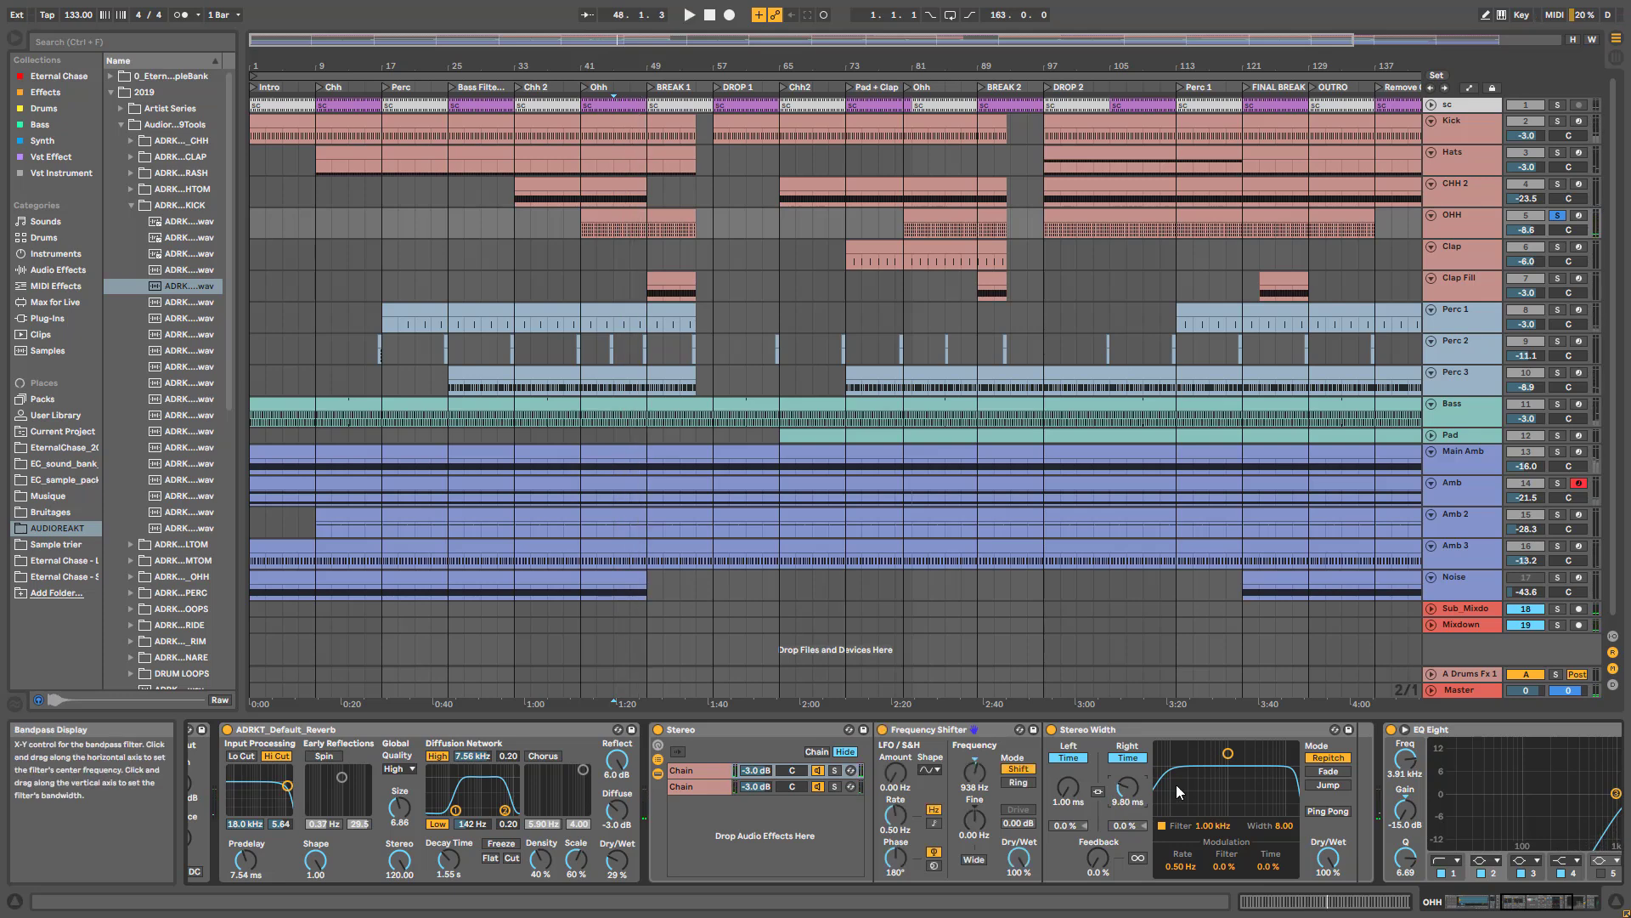
- Compare Frequency Shifter on and off during playback, first with its chain soloed and then with both Stereo chains
click(880, 731)
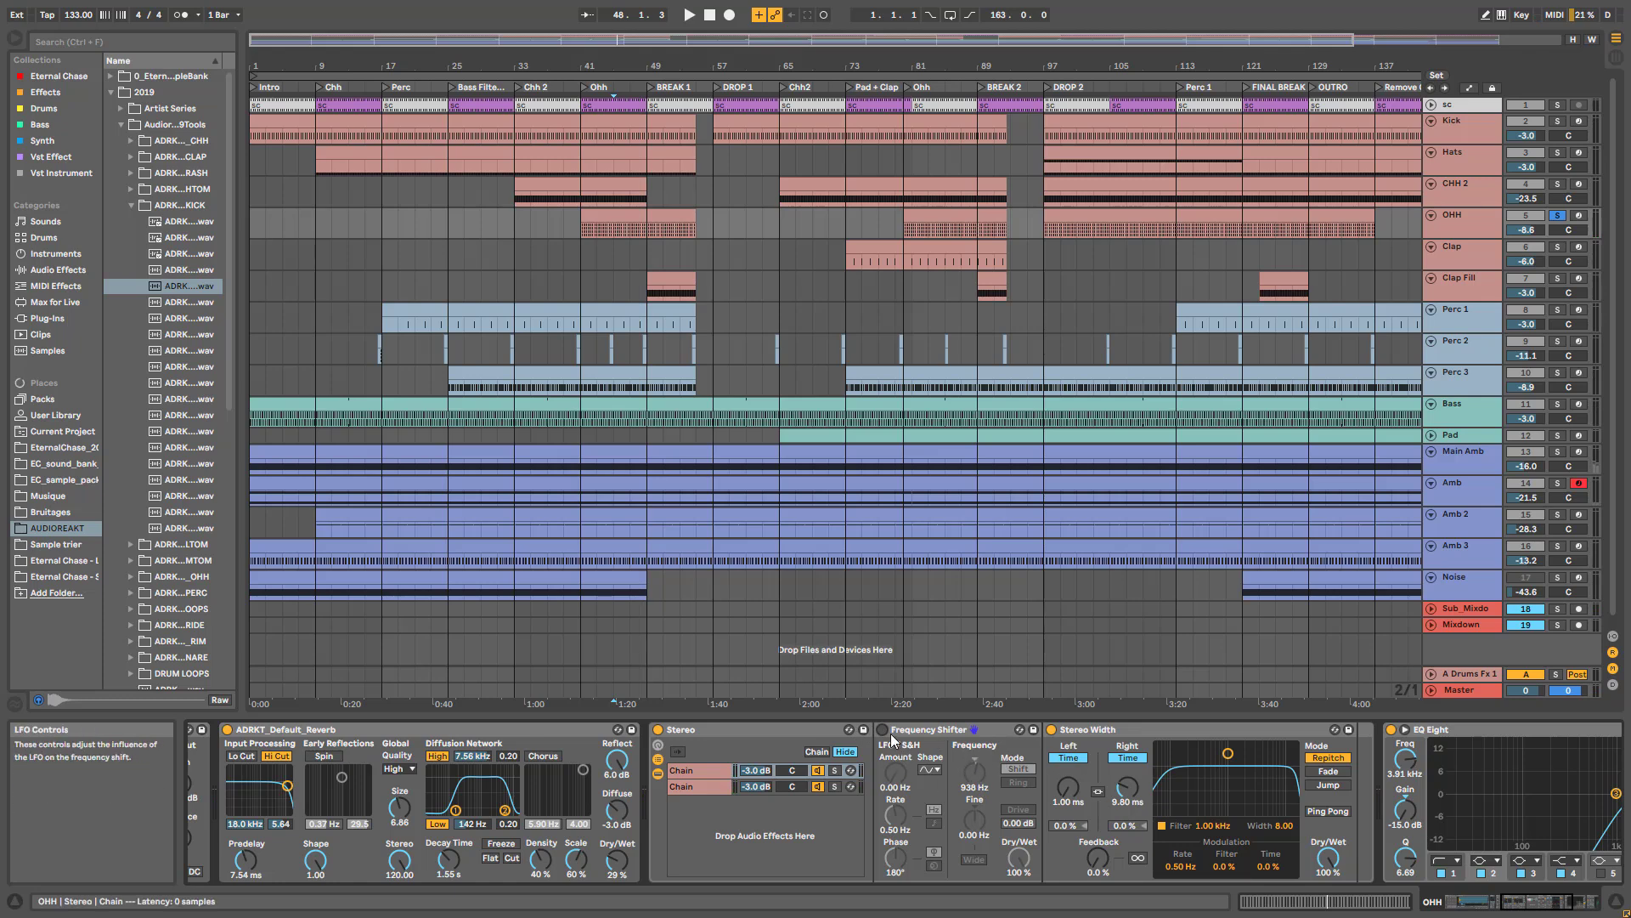
click(886, 731)
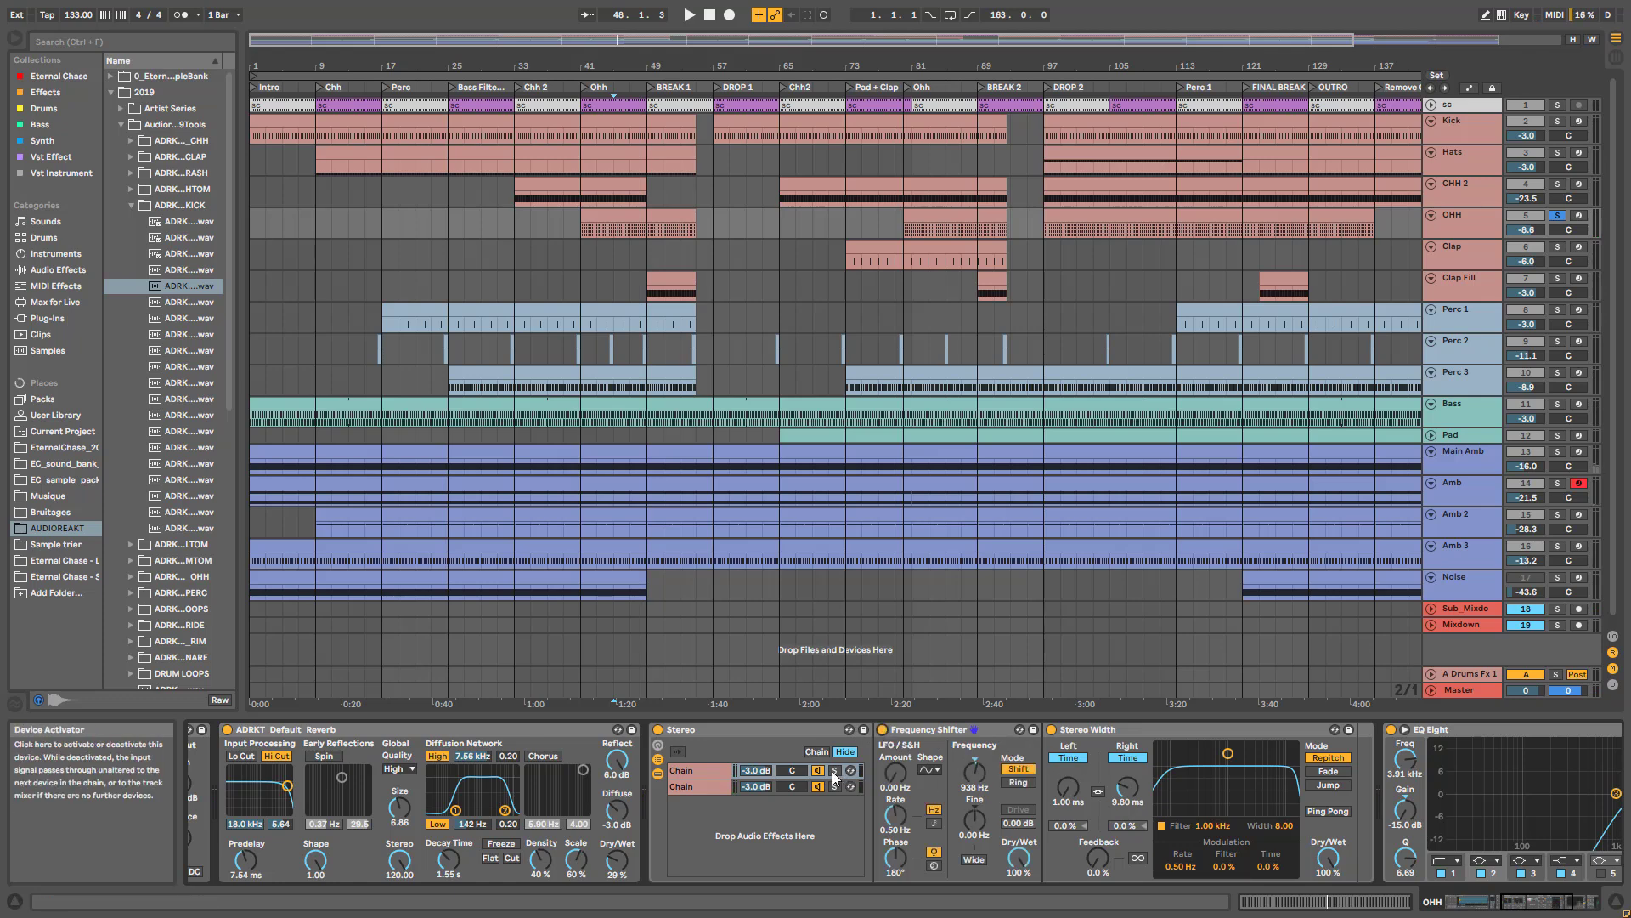
click(835, 770)
key(space)
click(882, 729)
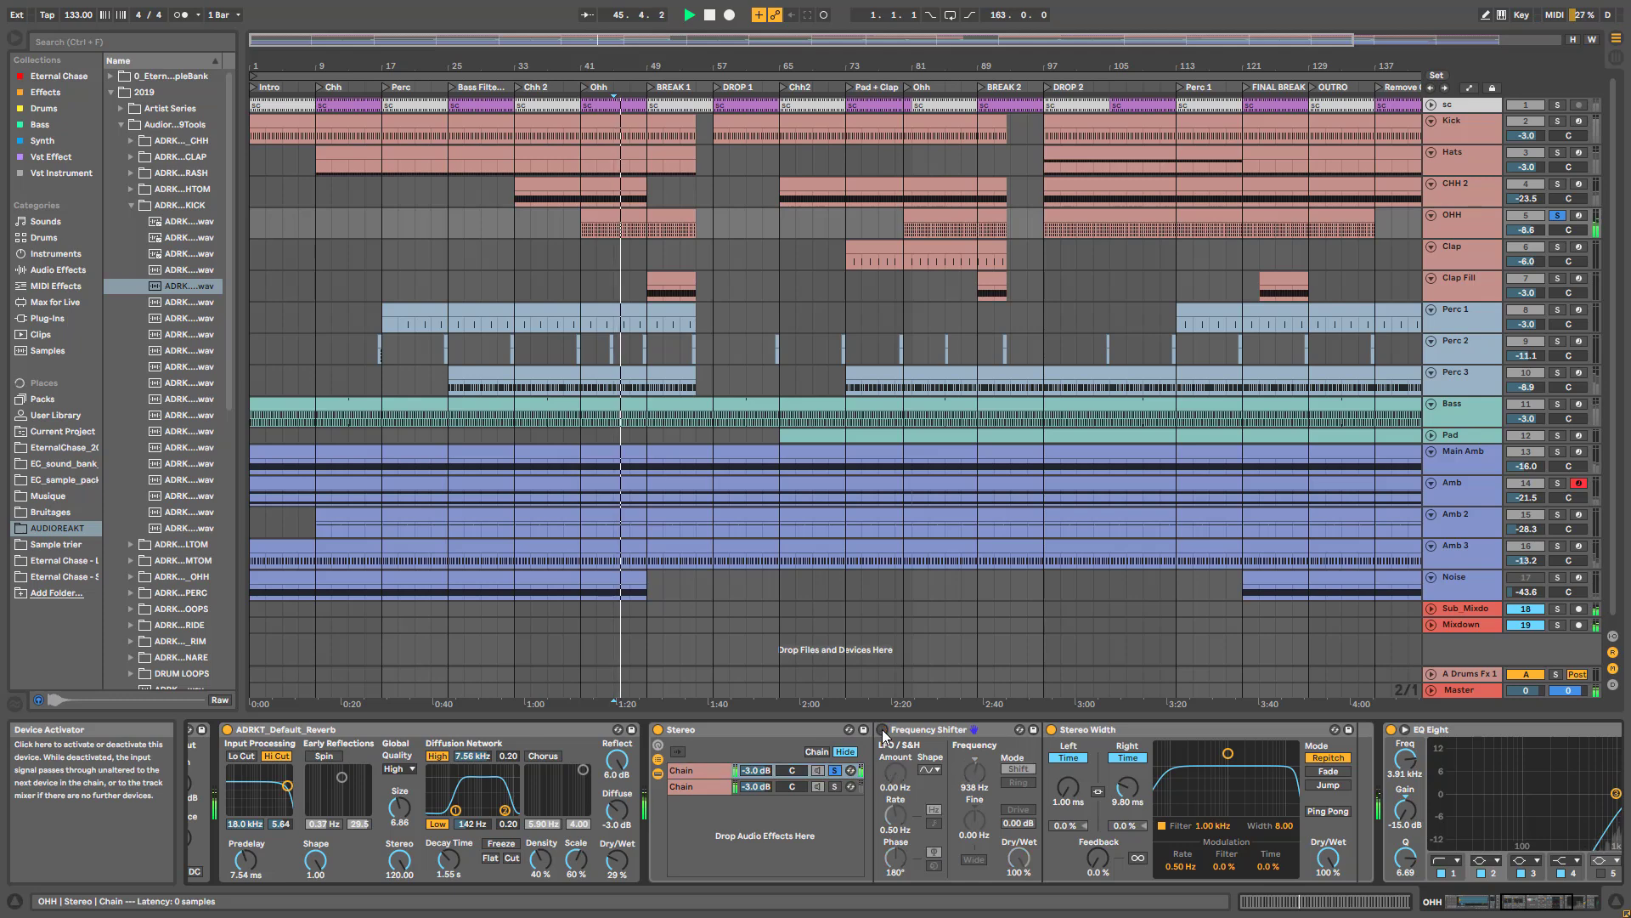
click(882, 729)
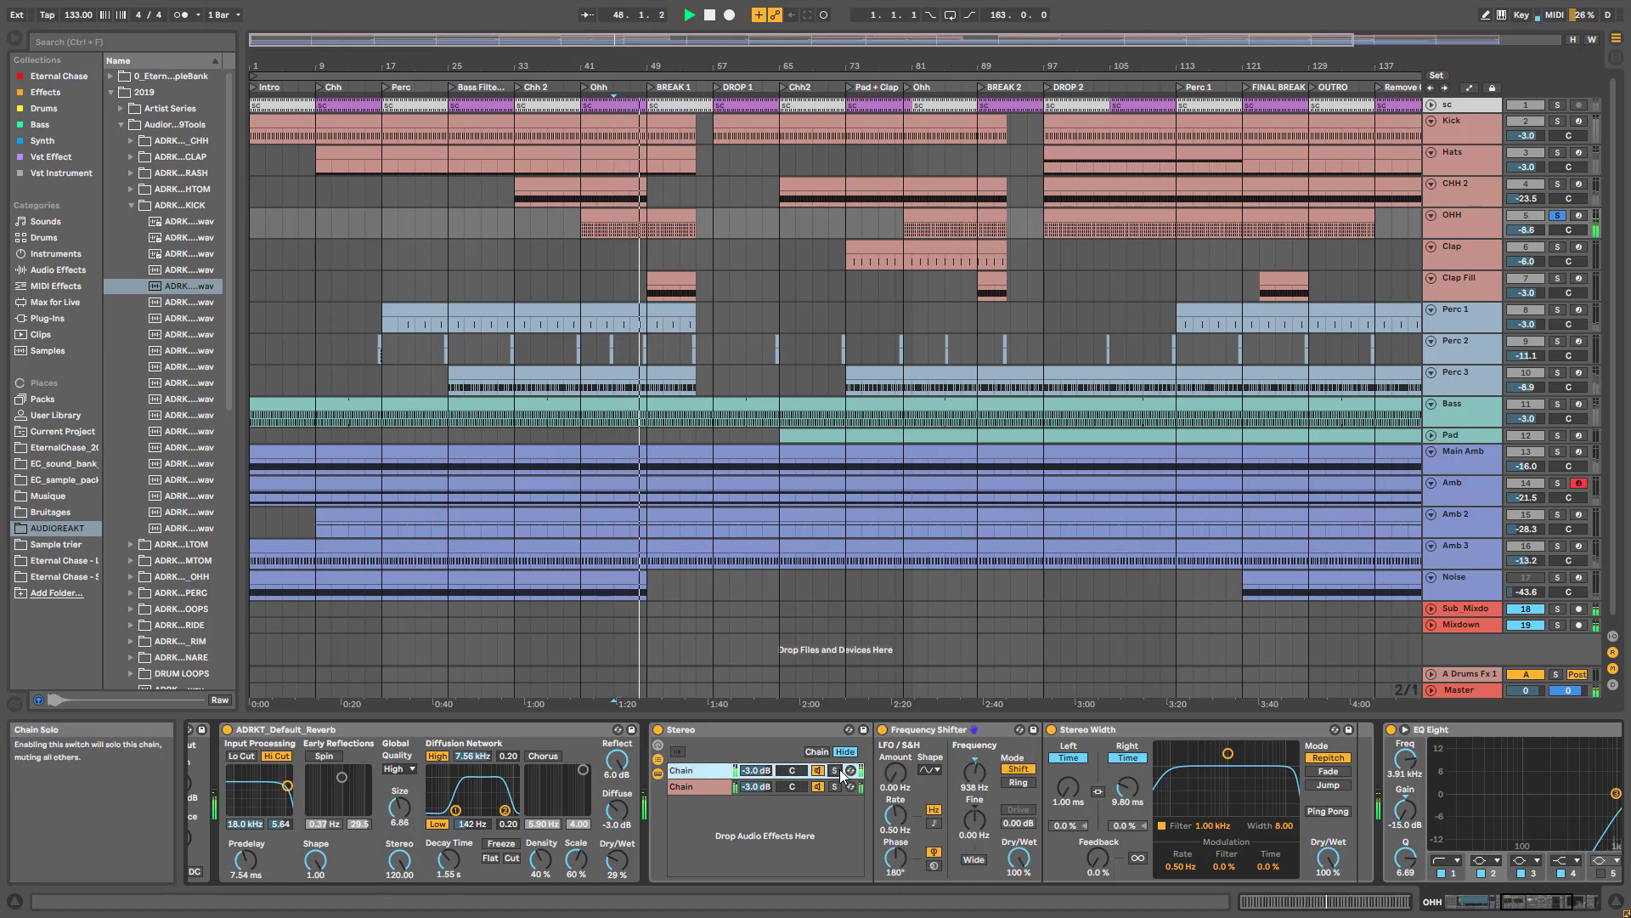
click(883, 729)
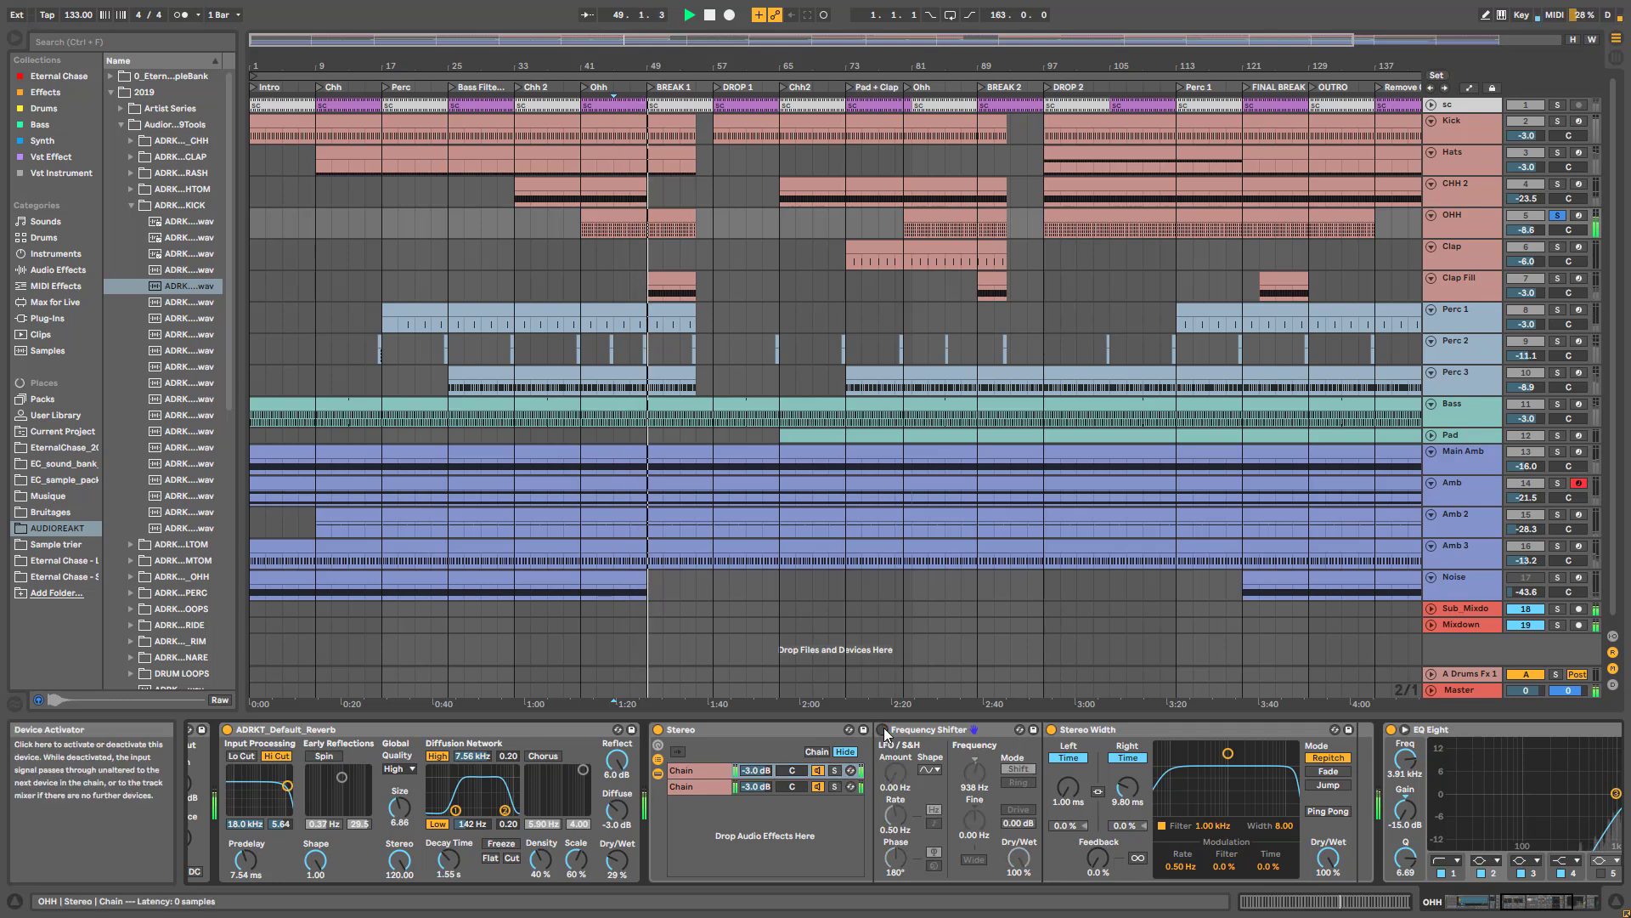
click(884, 729)
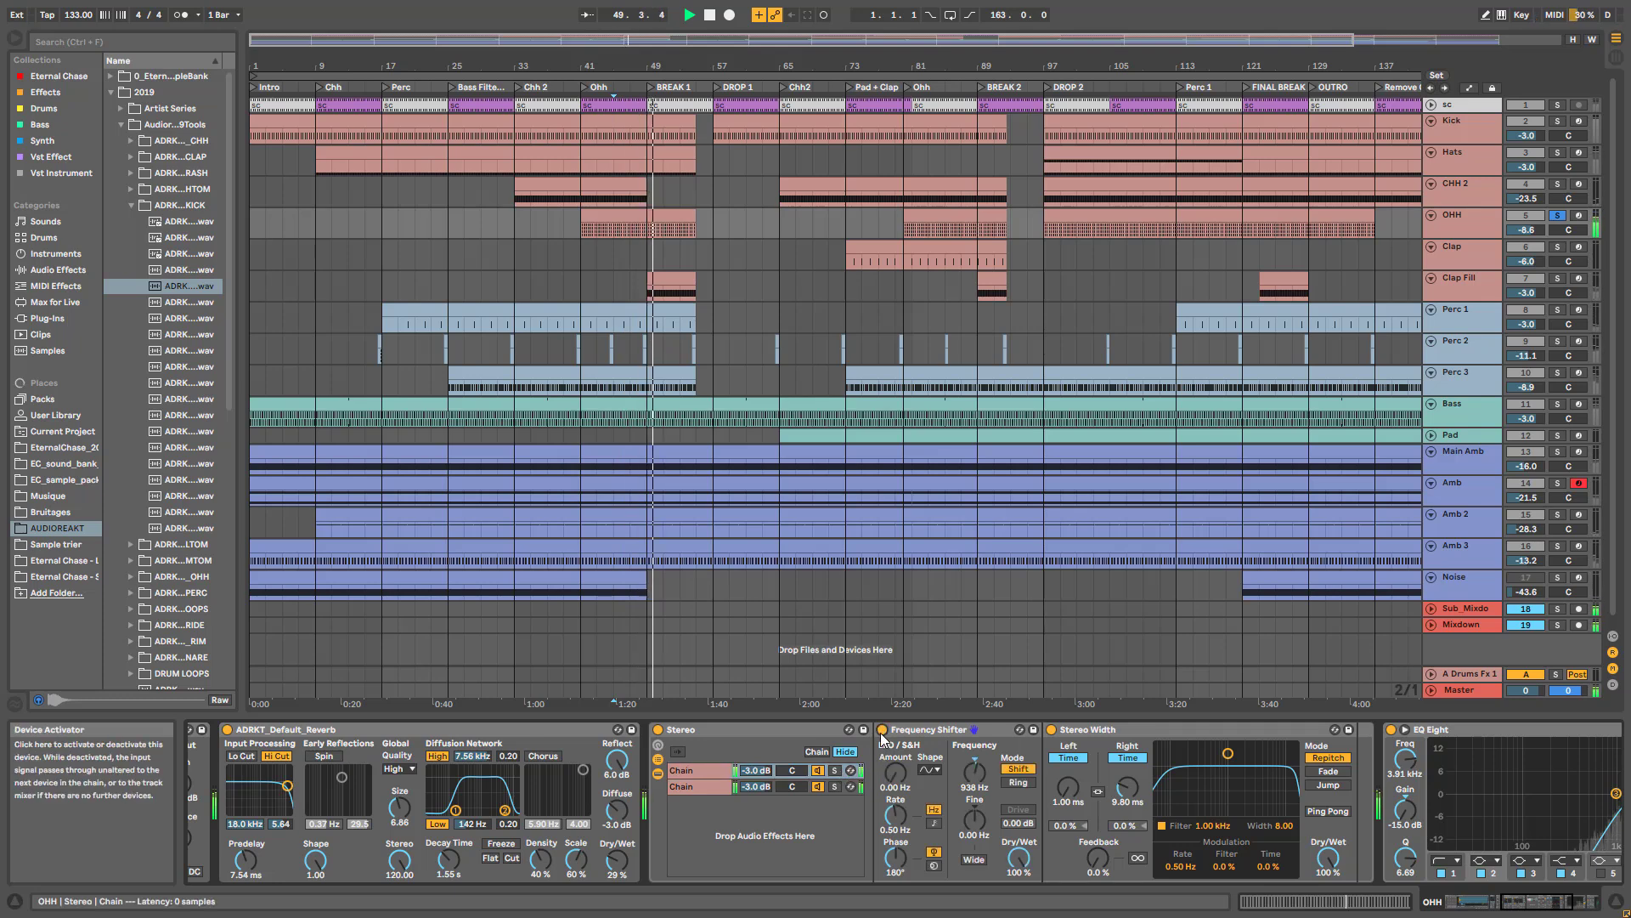
- Compare the Stereo rack's two chains by muting and unmuting them during playback, and select the first chain again
click(821, 773)
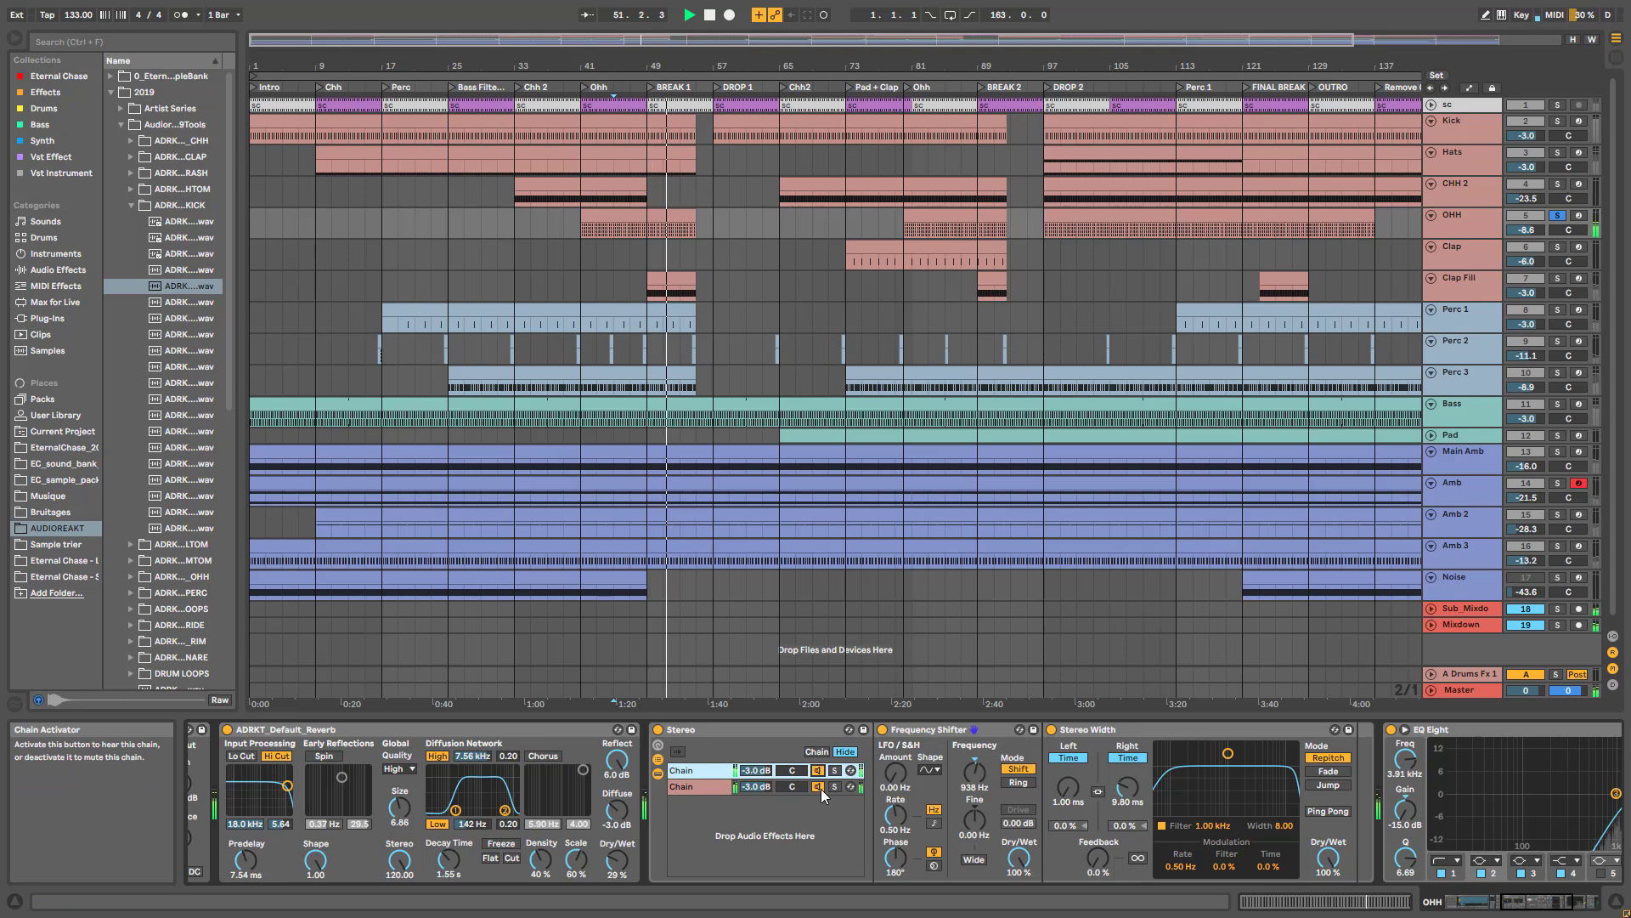
click(821, 787)
click(817, 787)
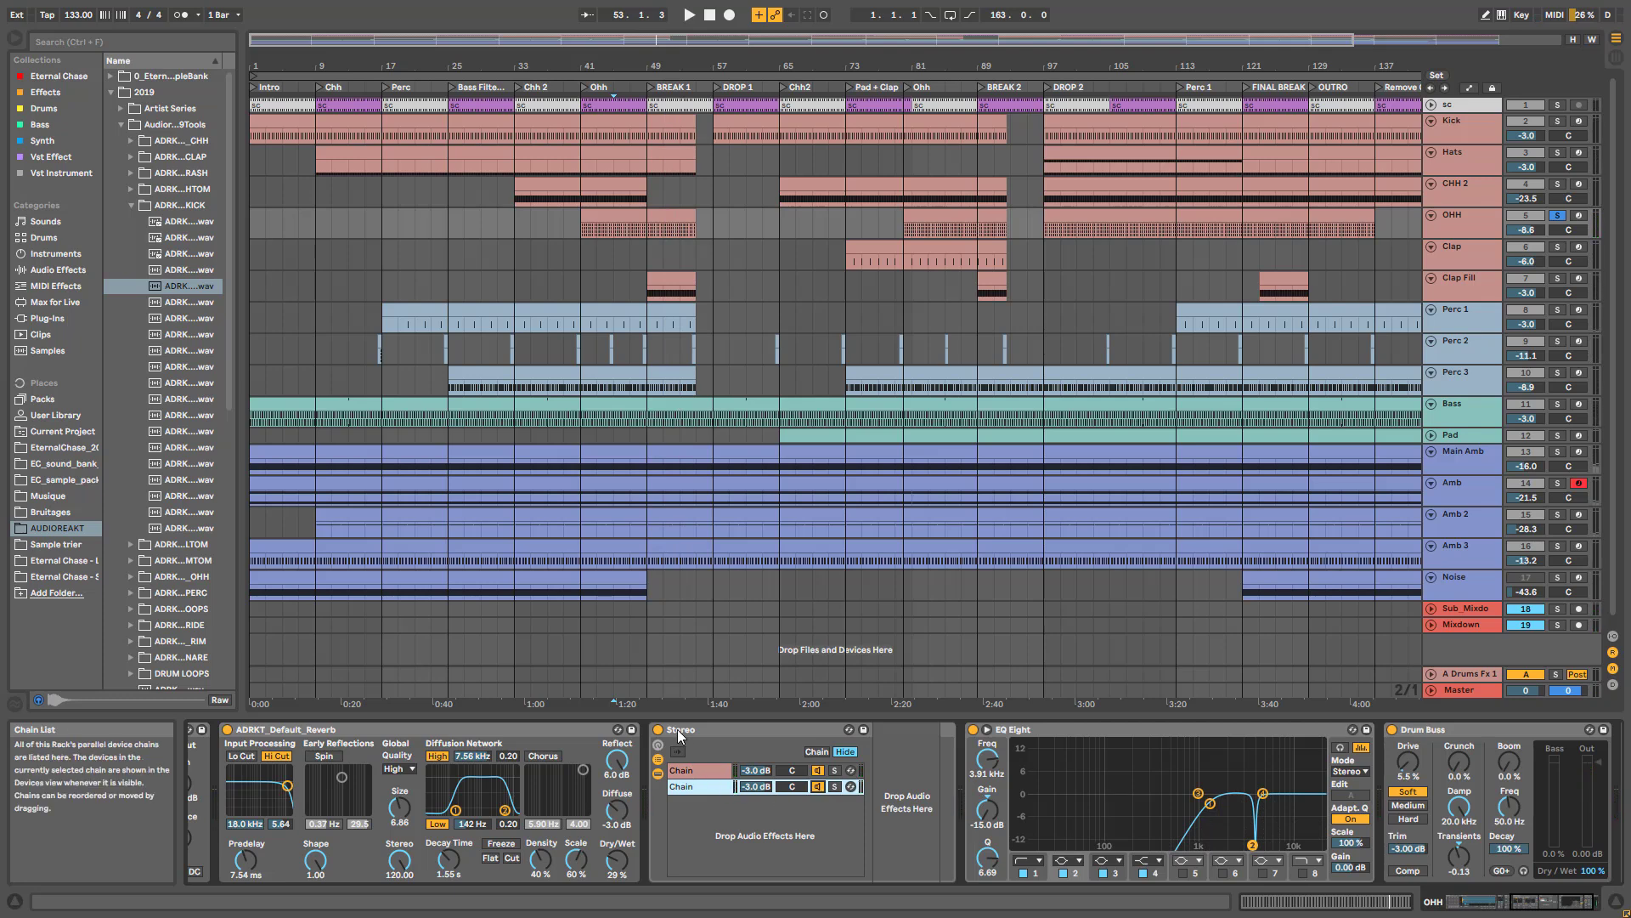
click(685, 770)
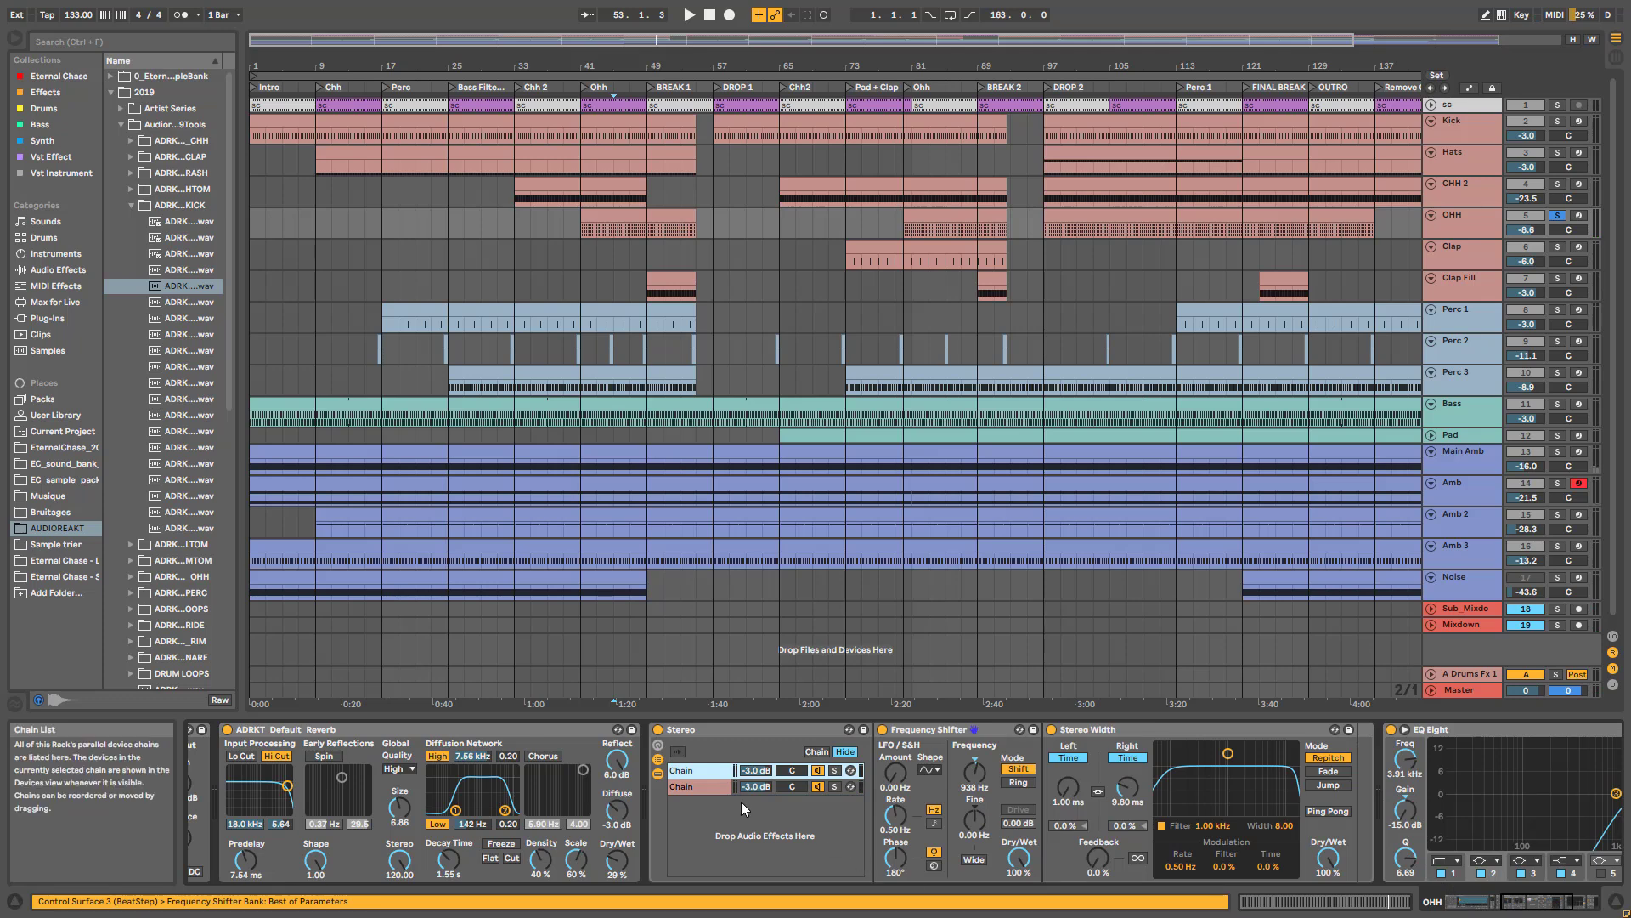
- Hide the Stereo rack's devices and chain list, and compare EQ Eight's band 2 off and on during playback
click(658, 773)
click(658, 758)
key(space)
click(774, 873)
click(774, 873)
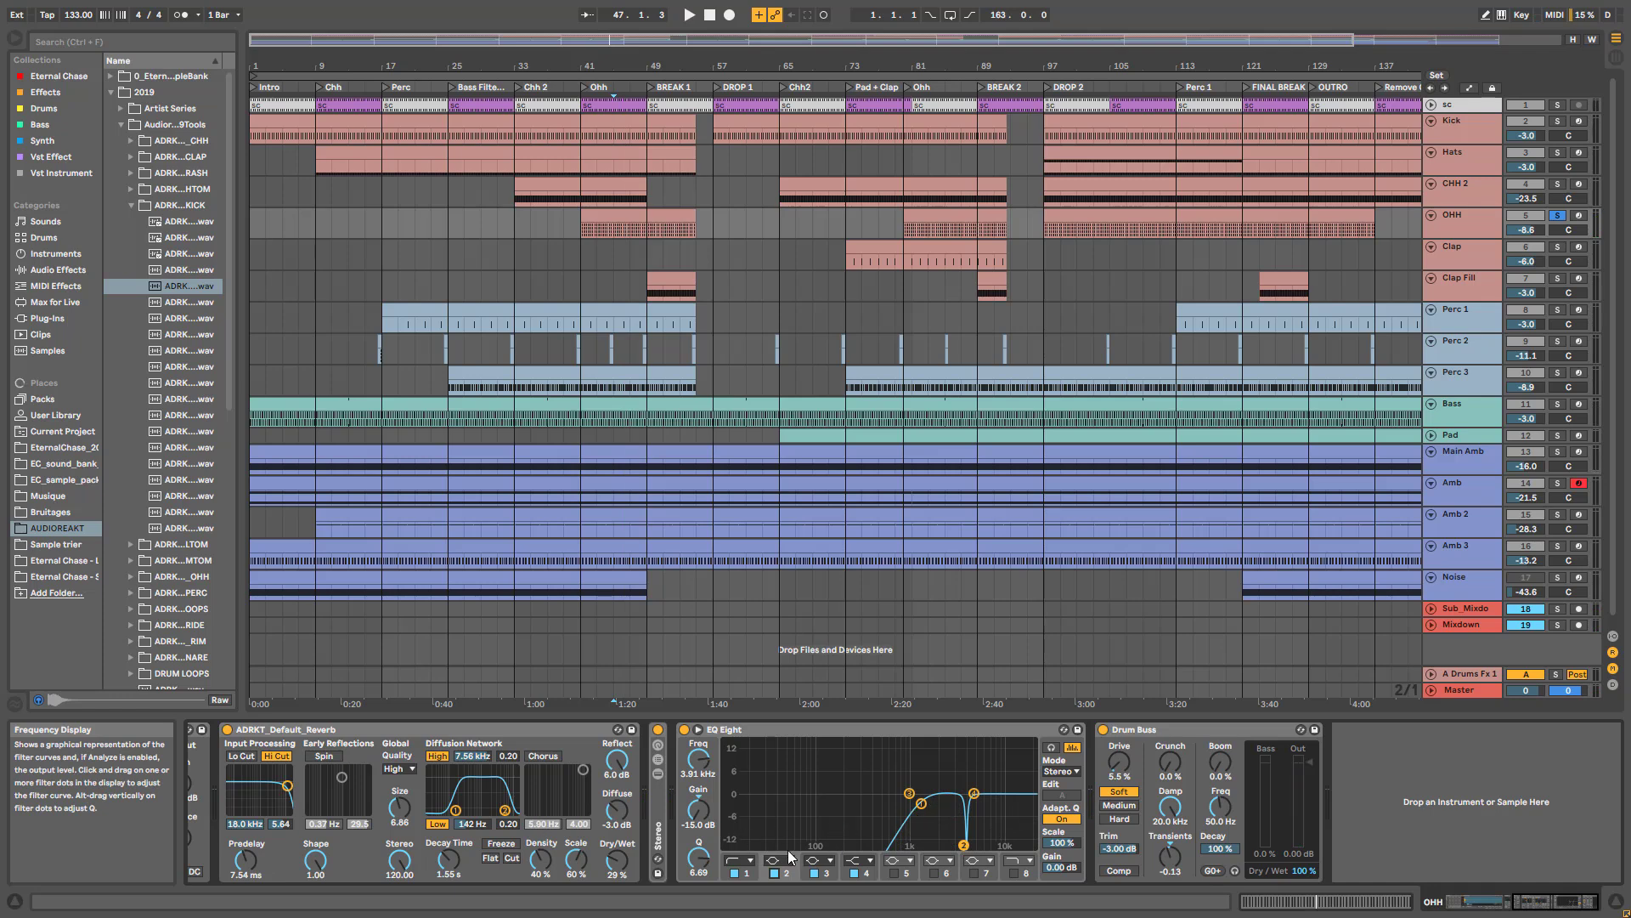
- Play the OHH track from bar 45 and select its Drum Buss to examine the effect
key(space)
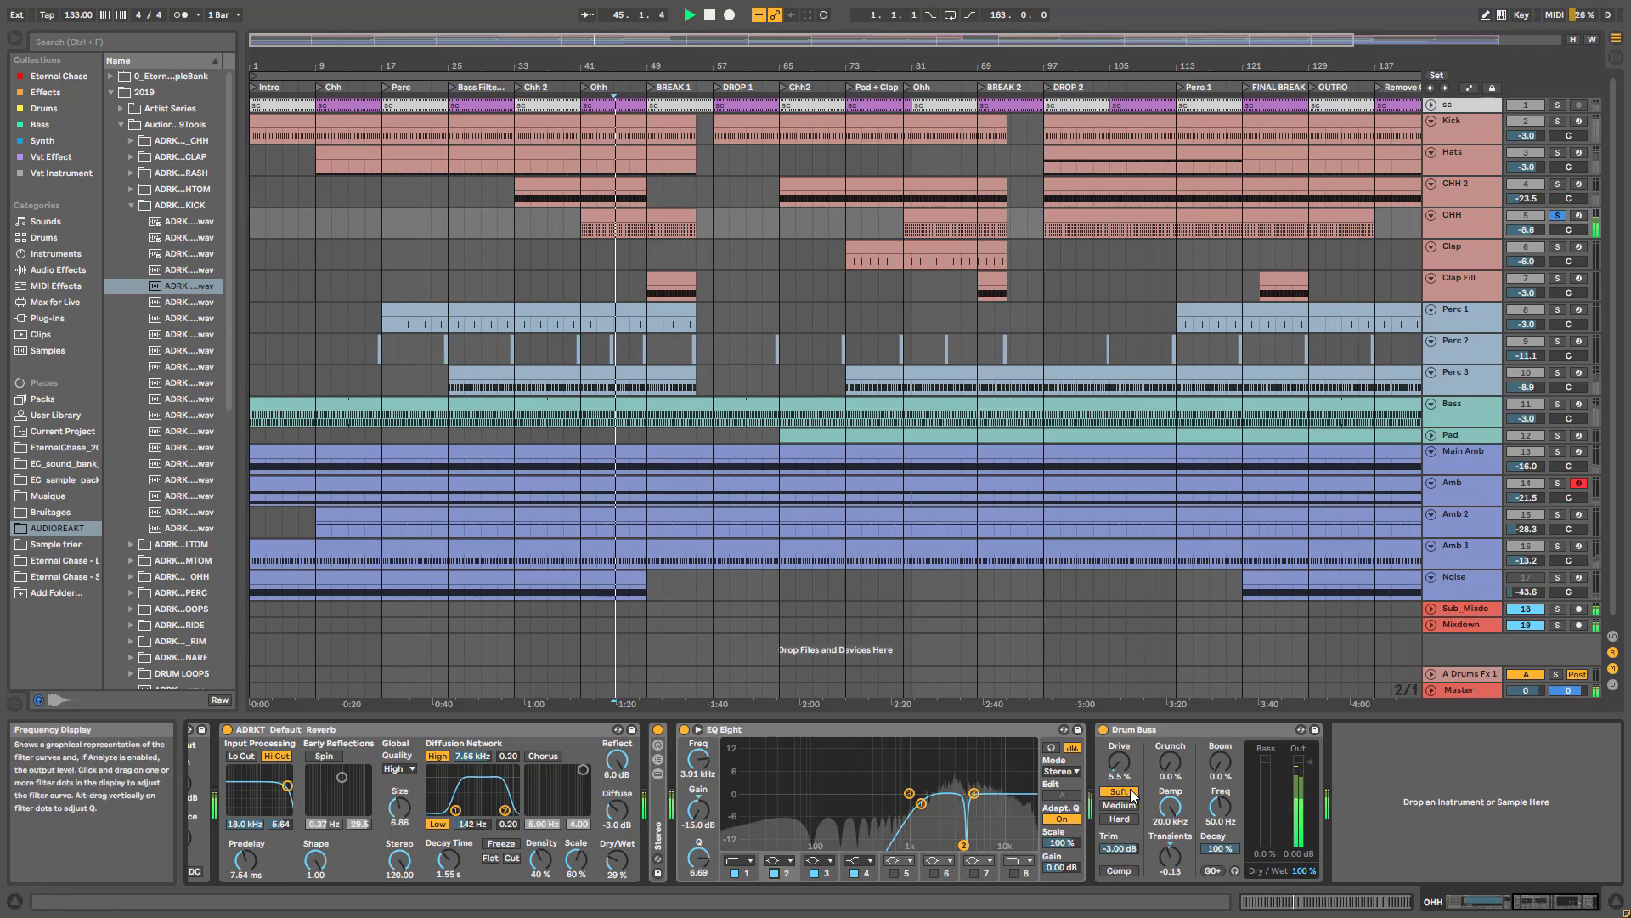
click(1113, 736)
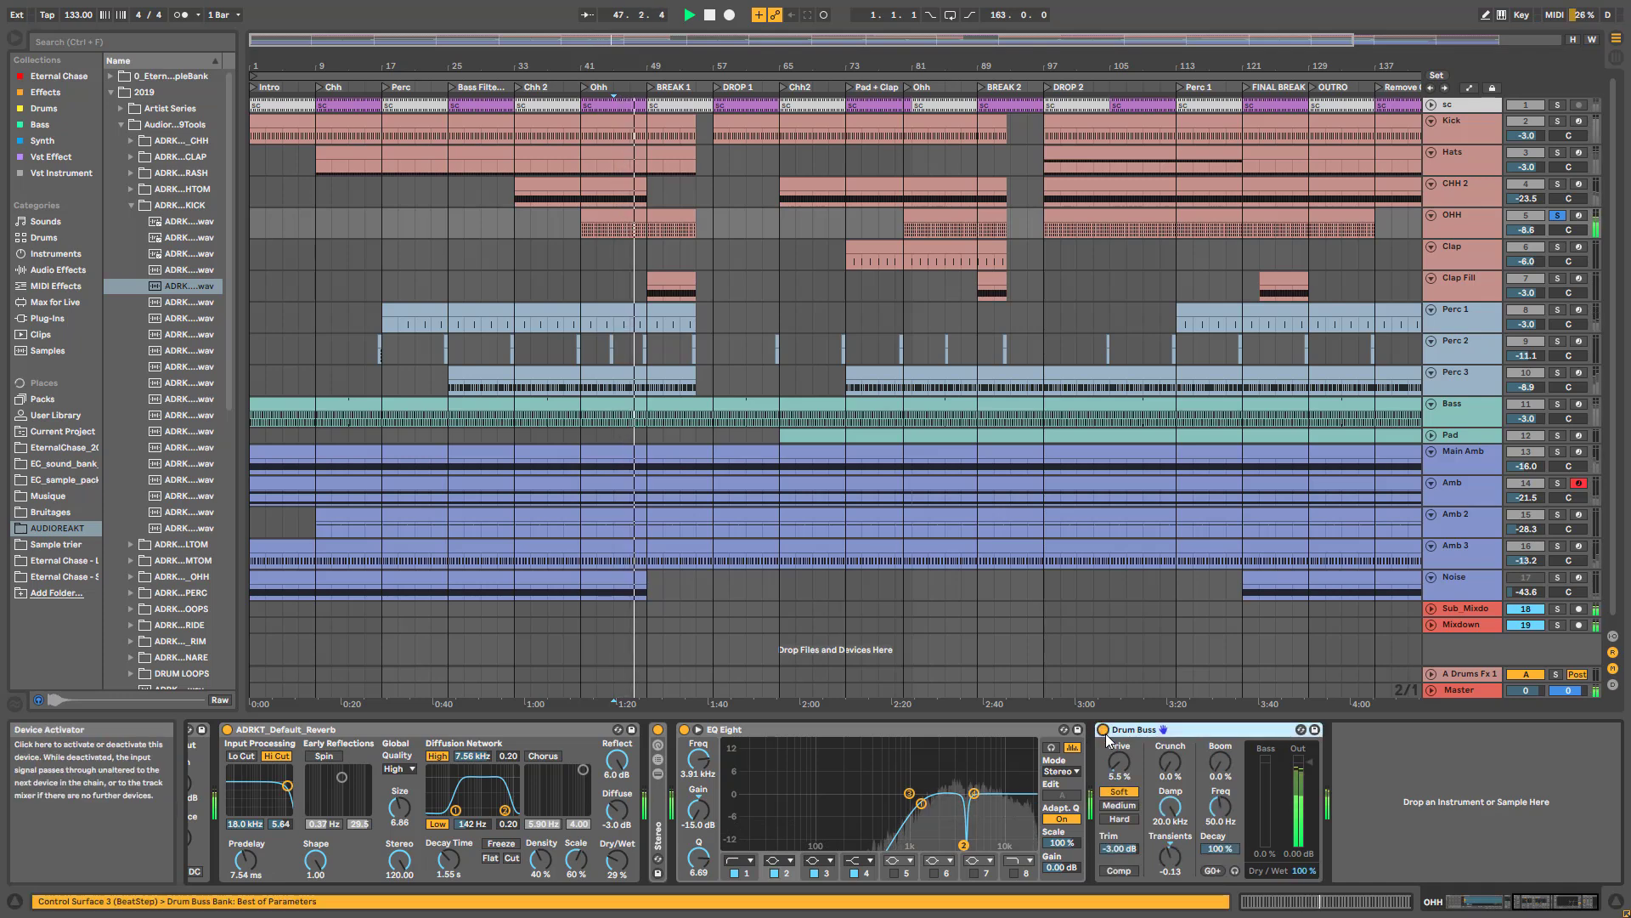
key(space)
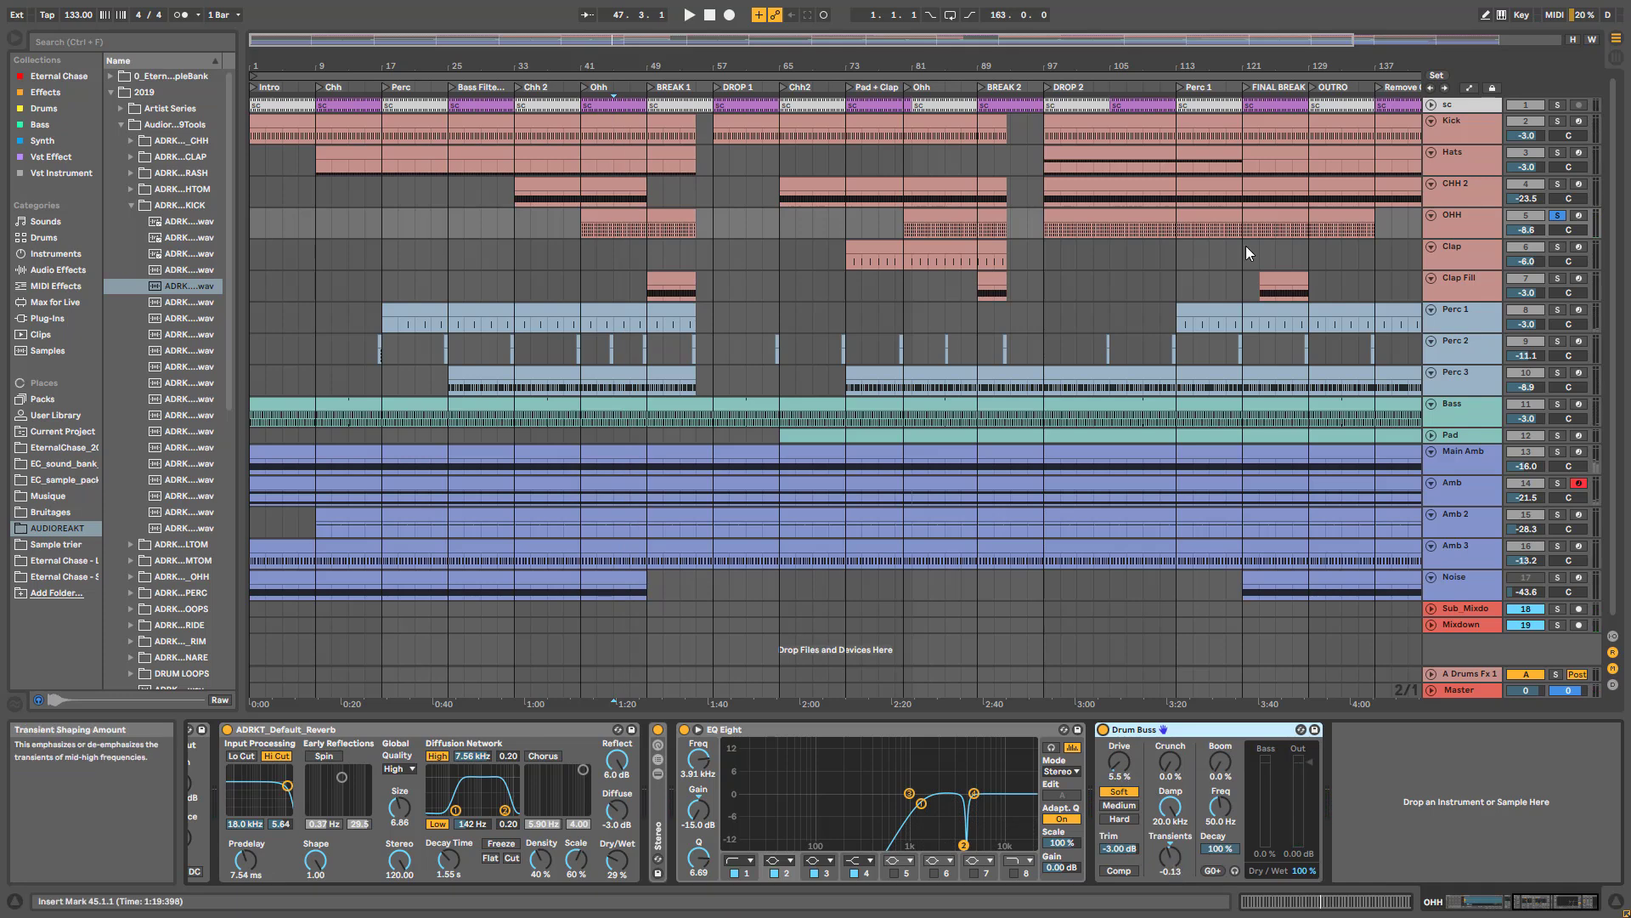
- Select the Clap clip at bar 73, solo the Clap track instead of OHH, and zoom the arrangement in around it
click(917, 251)
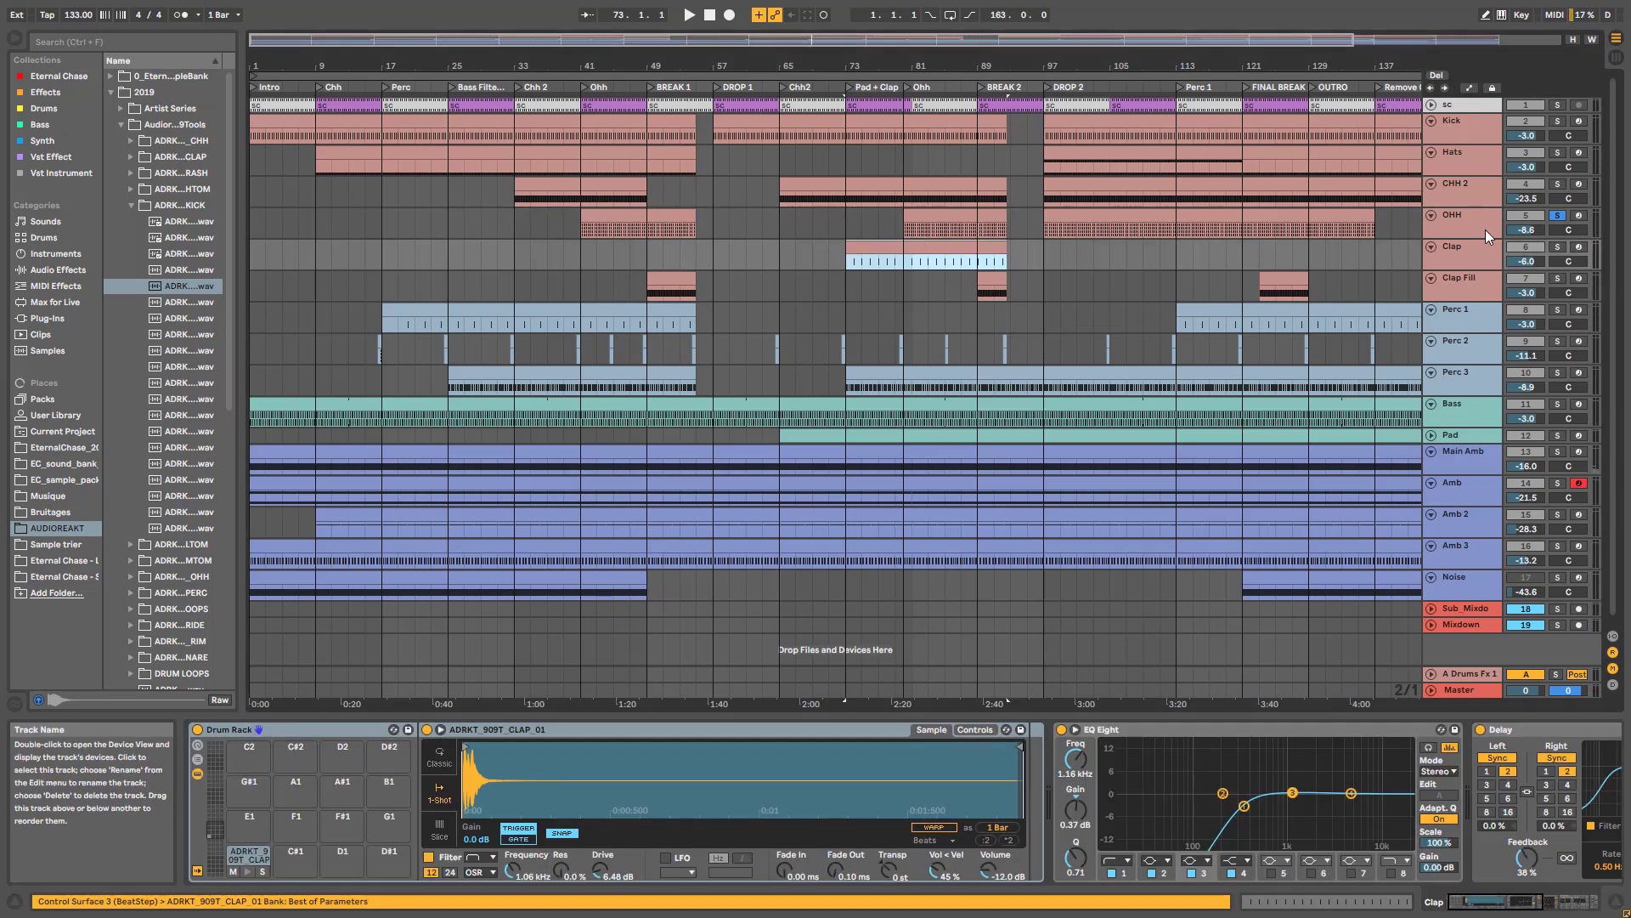
click(870, 246)
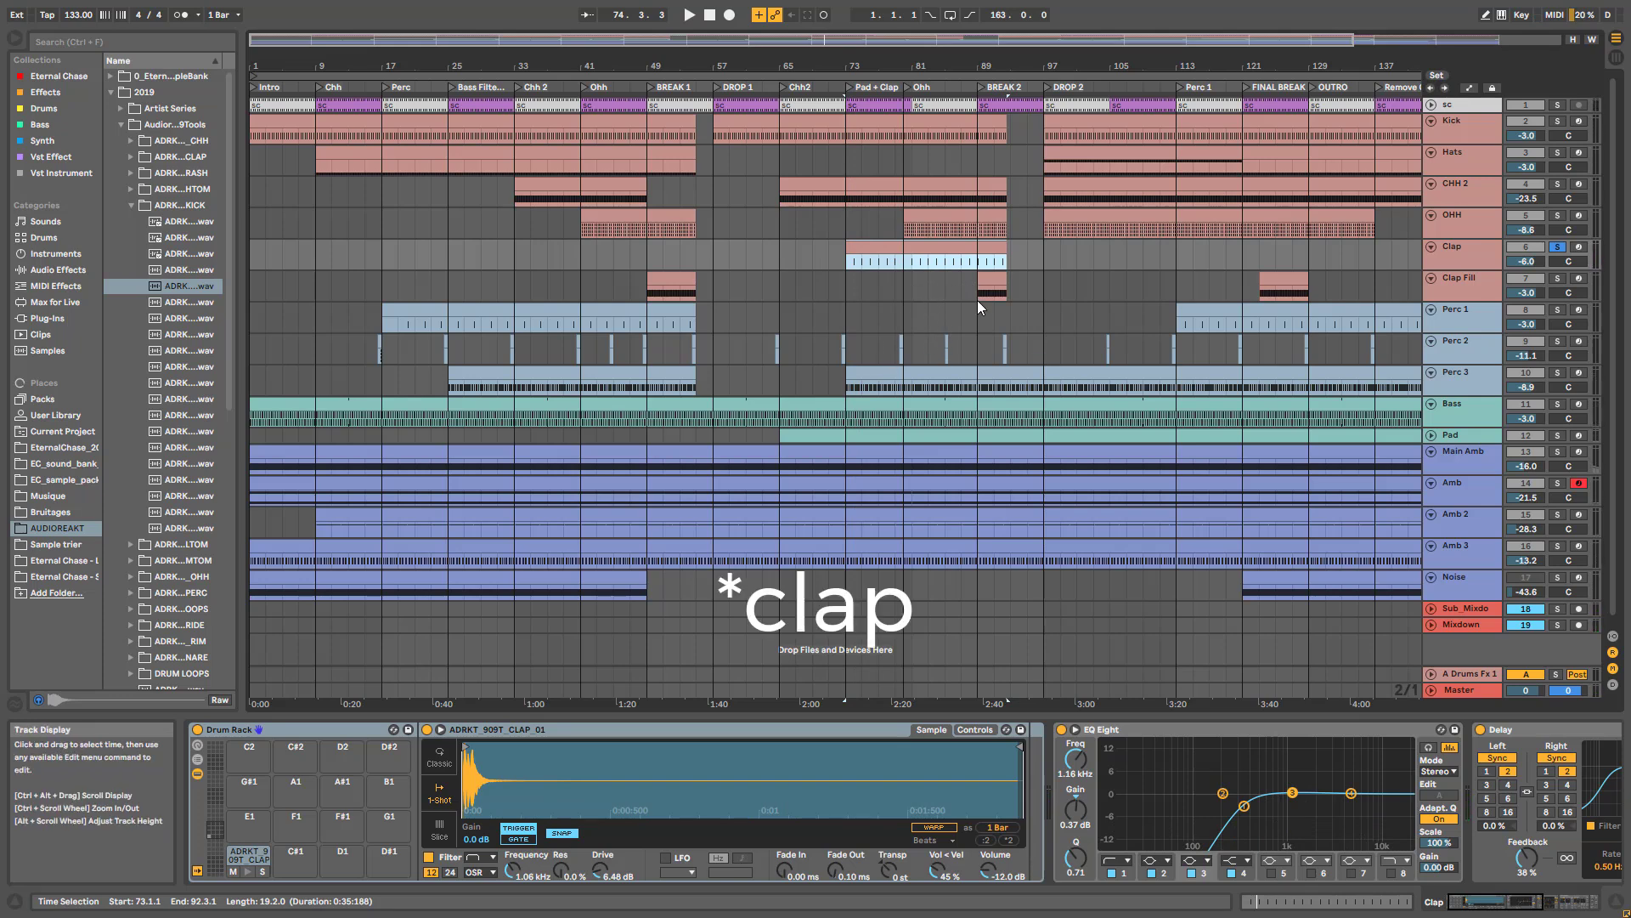
click(897, 180)
drag(893, 39, 891, 128)
- Play the soloed Clap track from bar 73 and compare it with and without Delay
key(space)
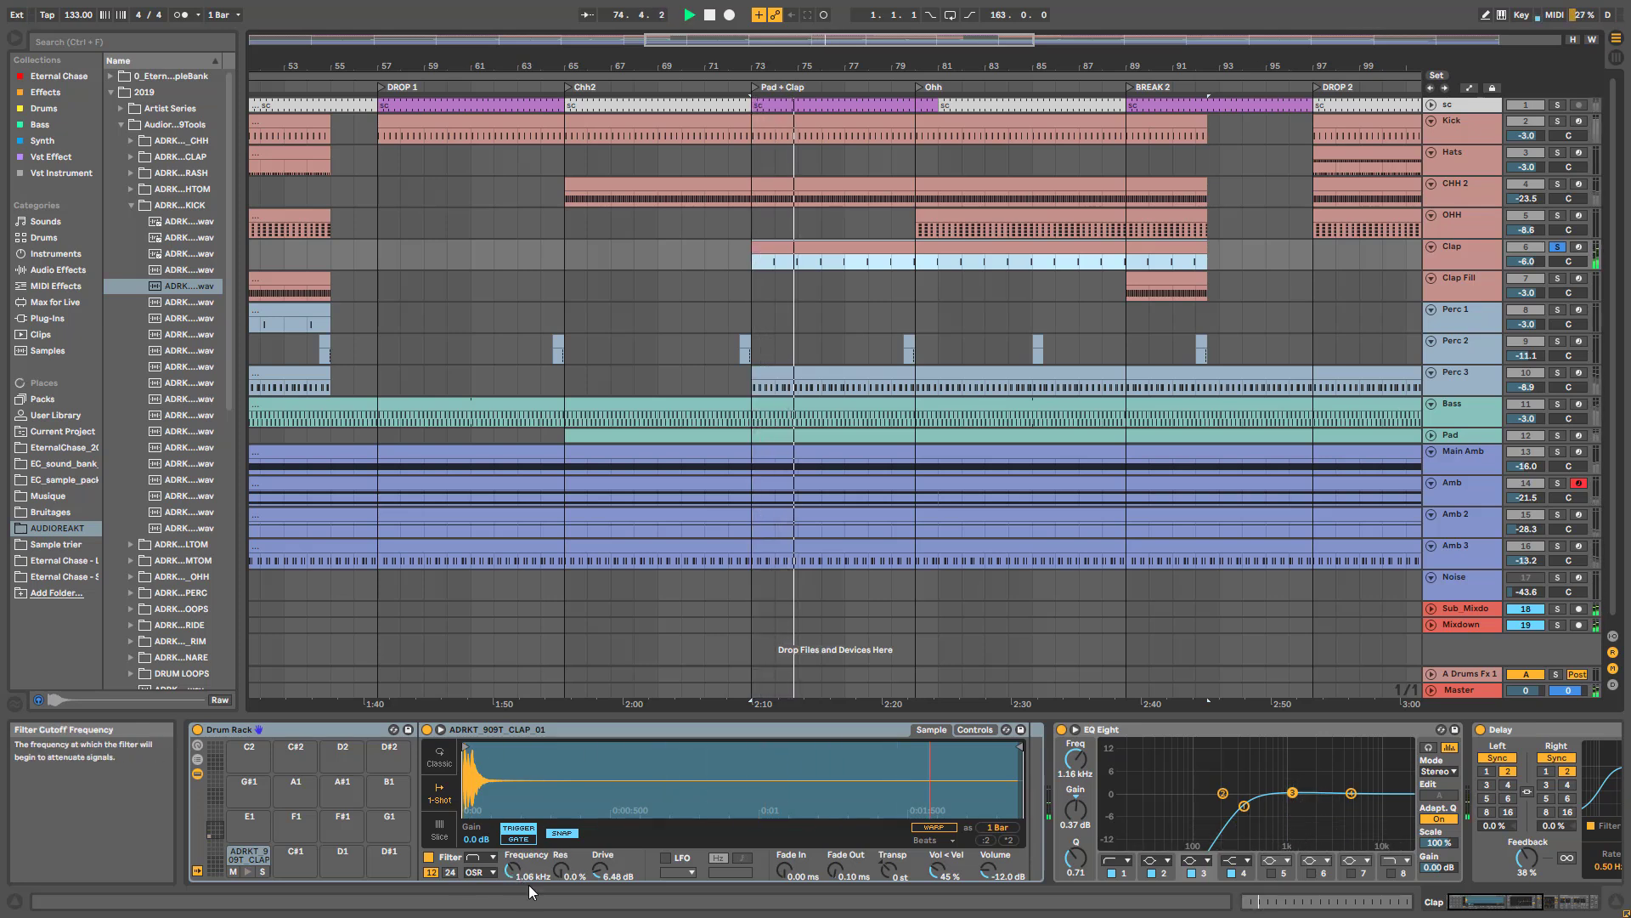
click(1546, 902)
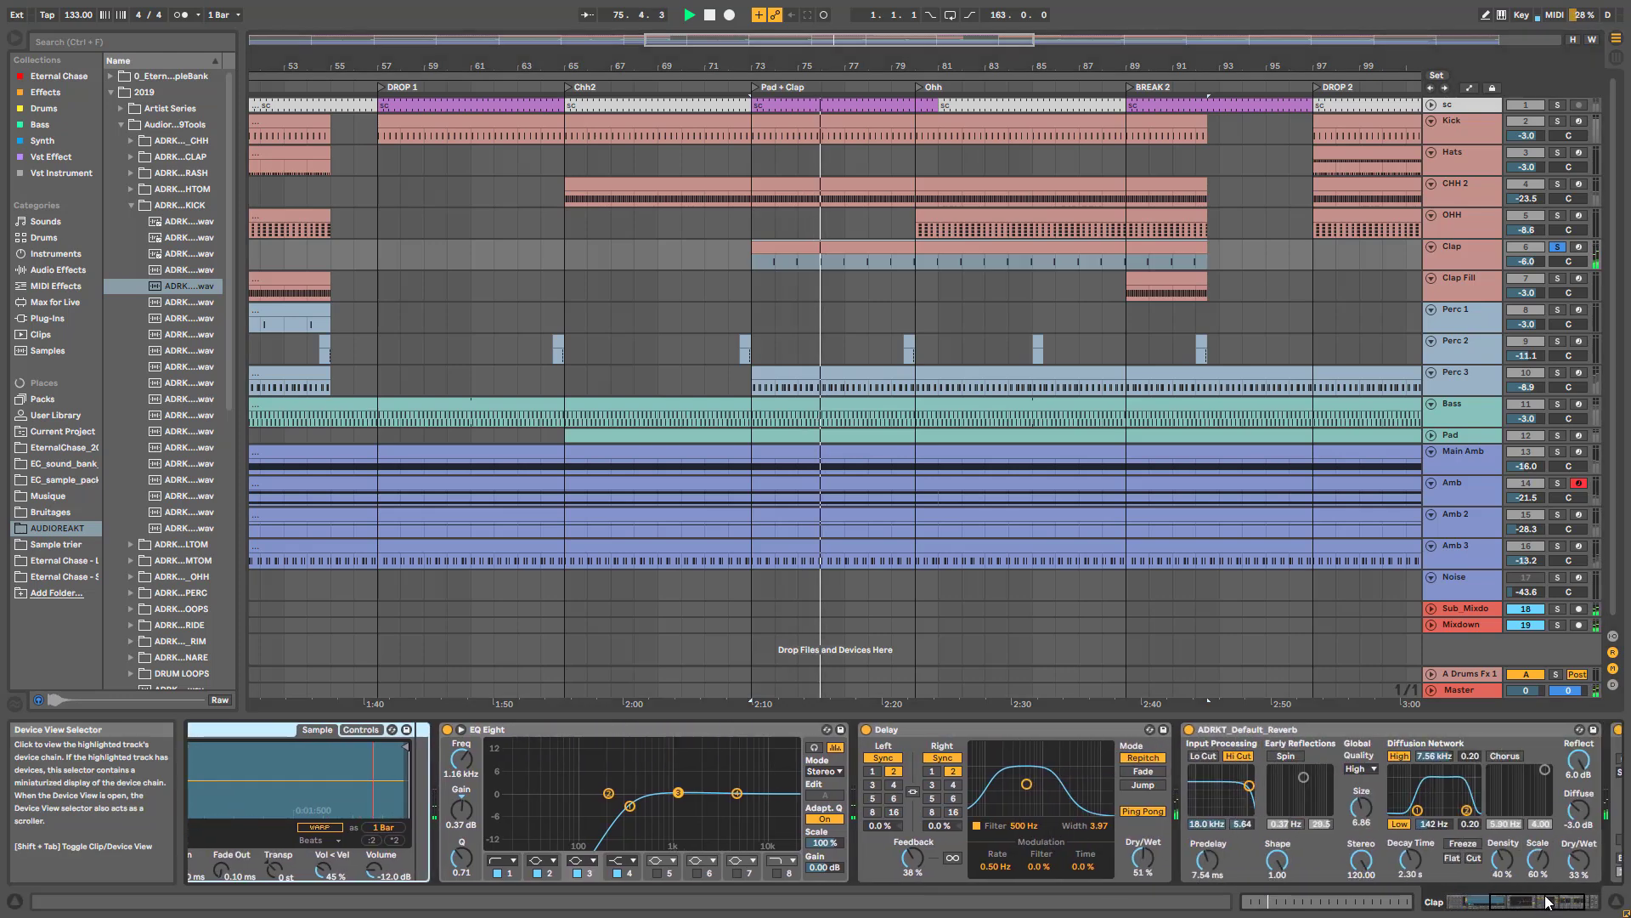
click(866, 730)
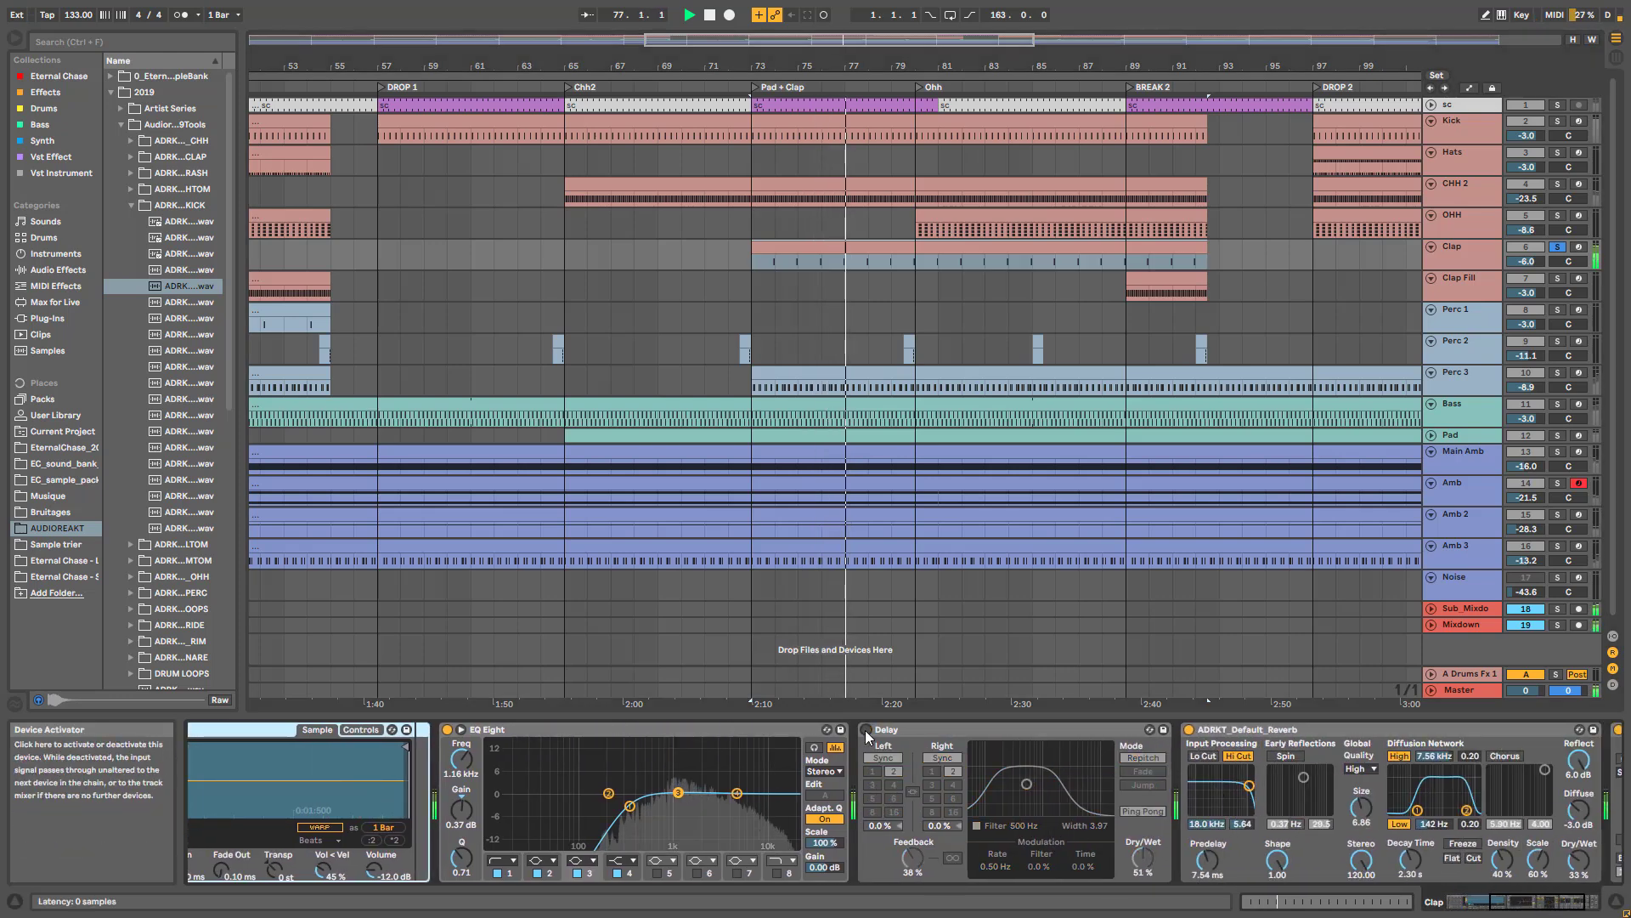
click(865, 731)
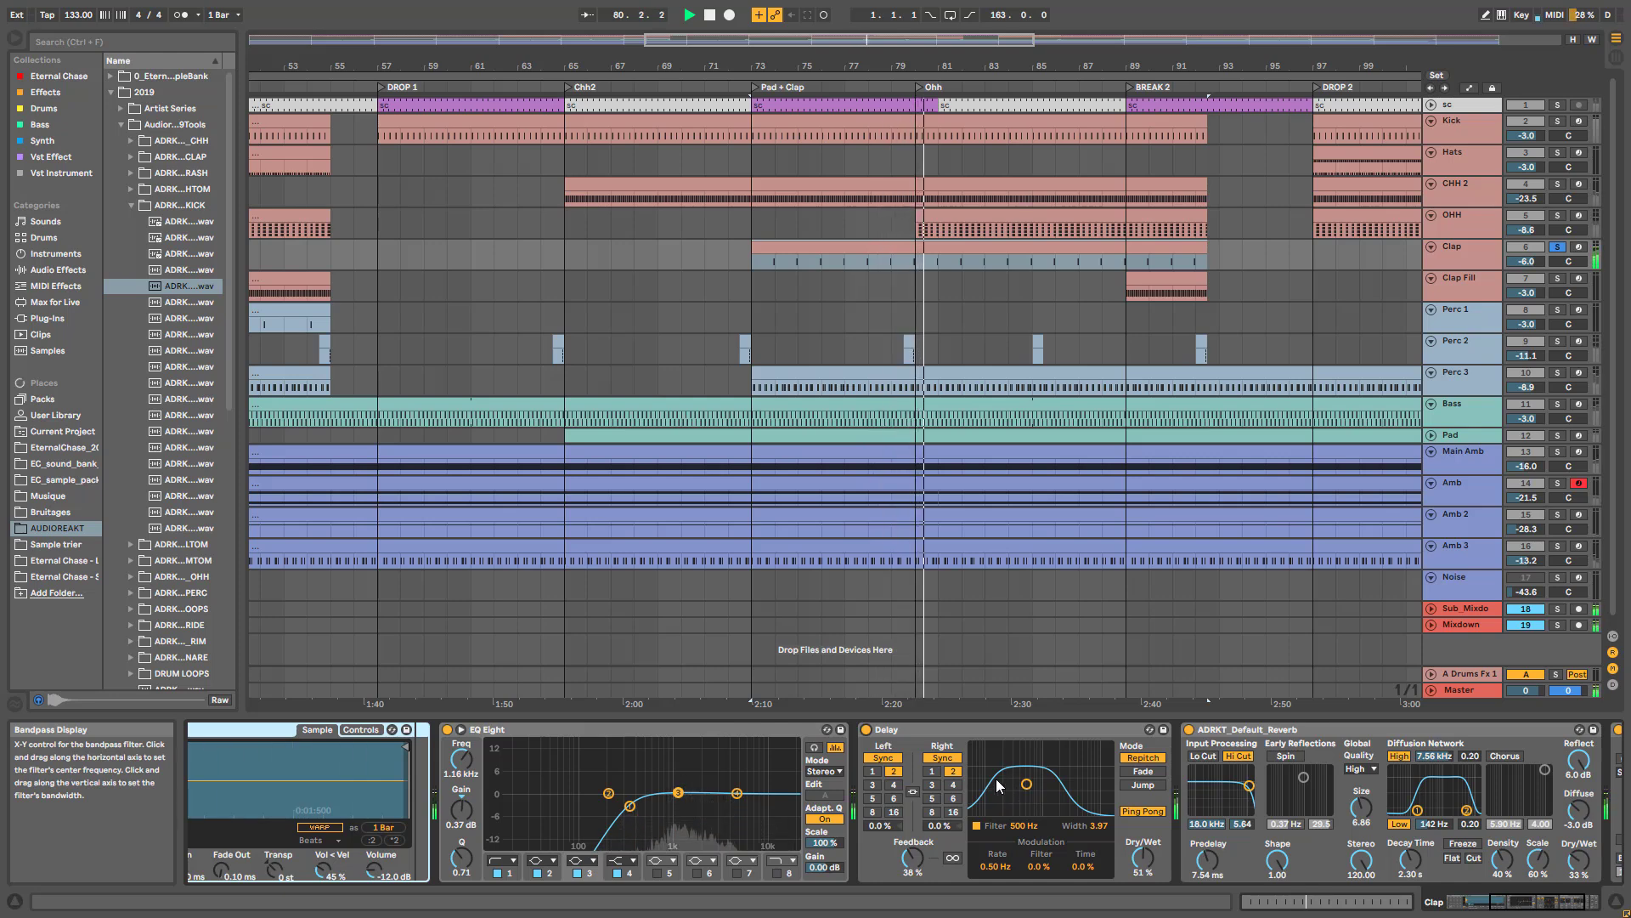
- Unsolo the Clap track, then open its clip at bar 73 and zoom in on the note pattern
click(1560, 248)
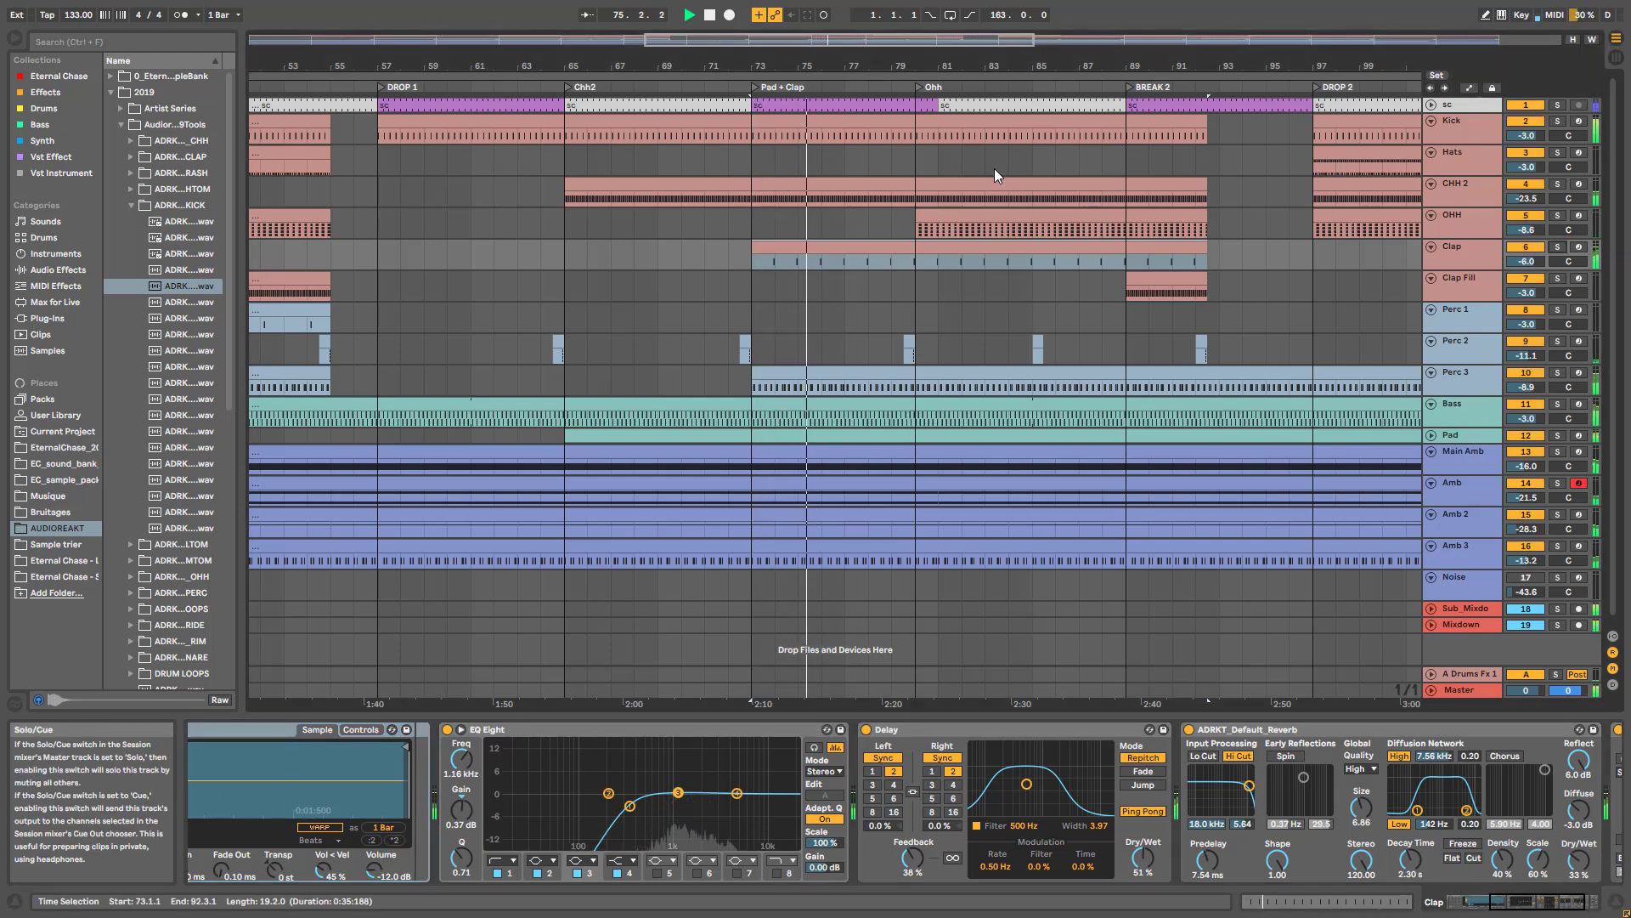
double_click(887, 248)
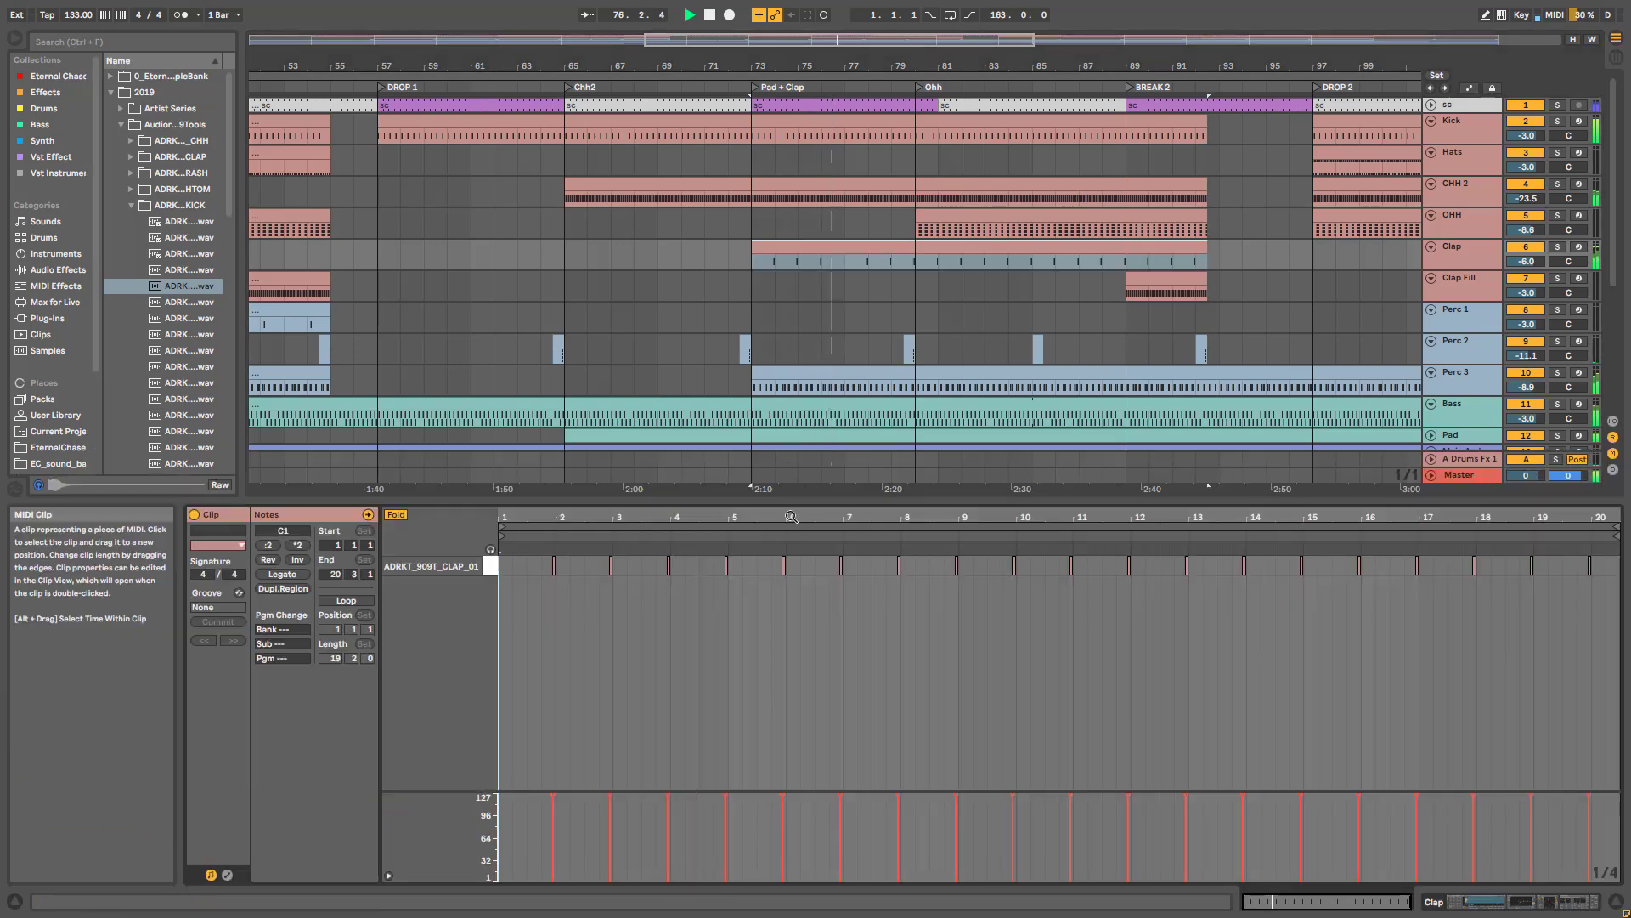
drag(777, 517, 776, 616)
key(space)
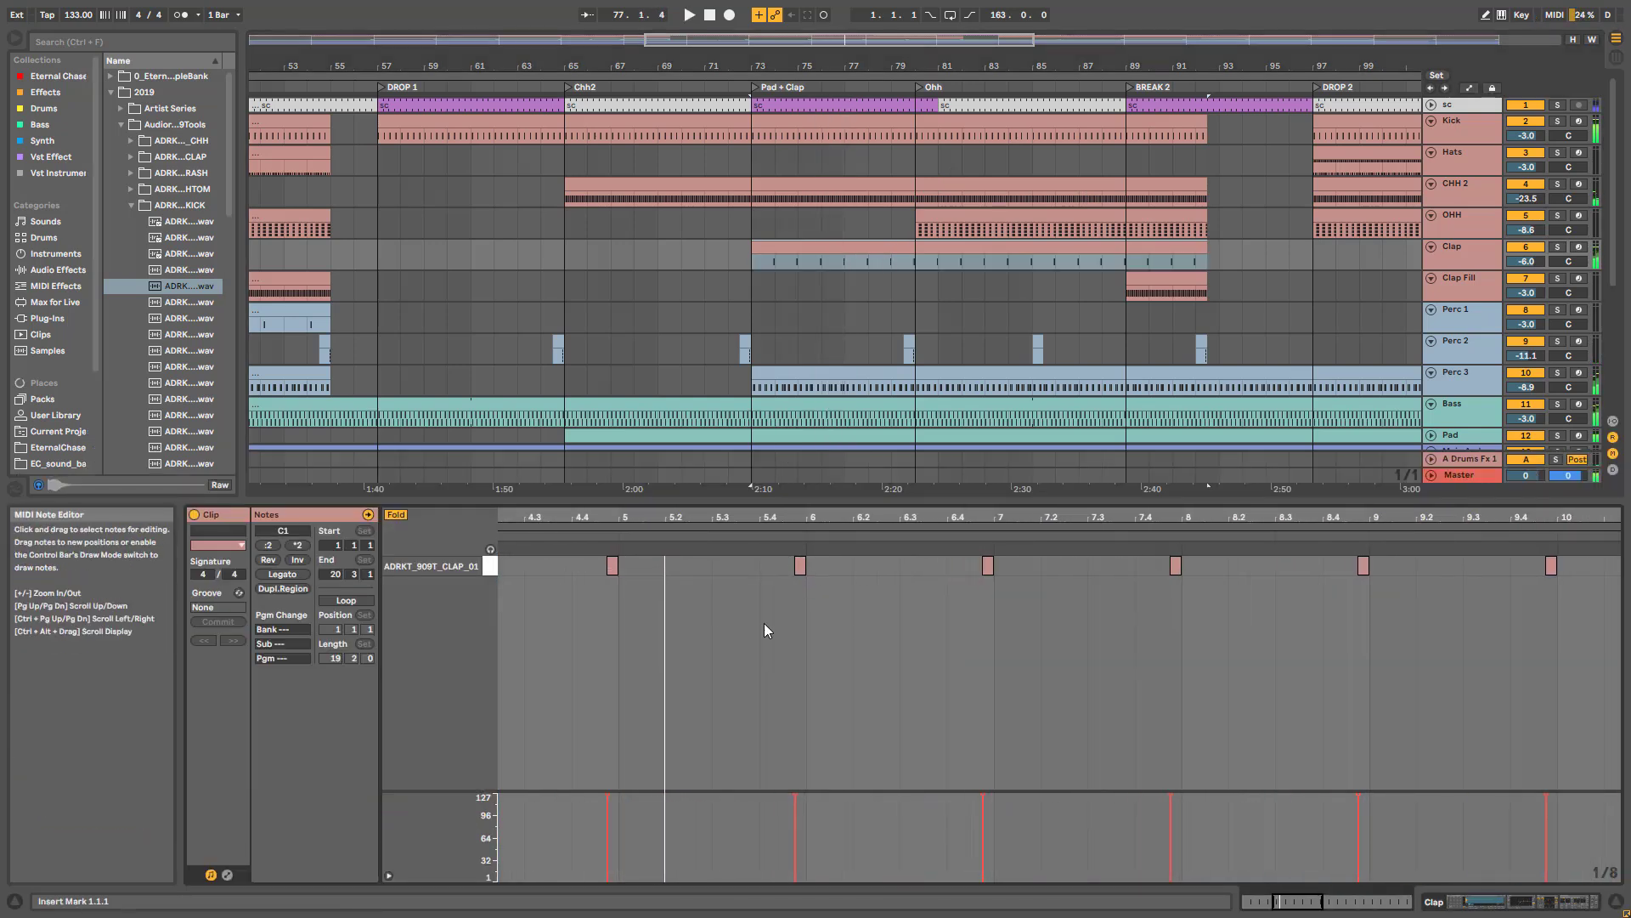
- Bring up the Clap track's device chain and view it through to the Utility at its end
click(1454, 244)
drag(814, 66, 797, 39)
click(1472, 253)
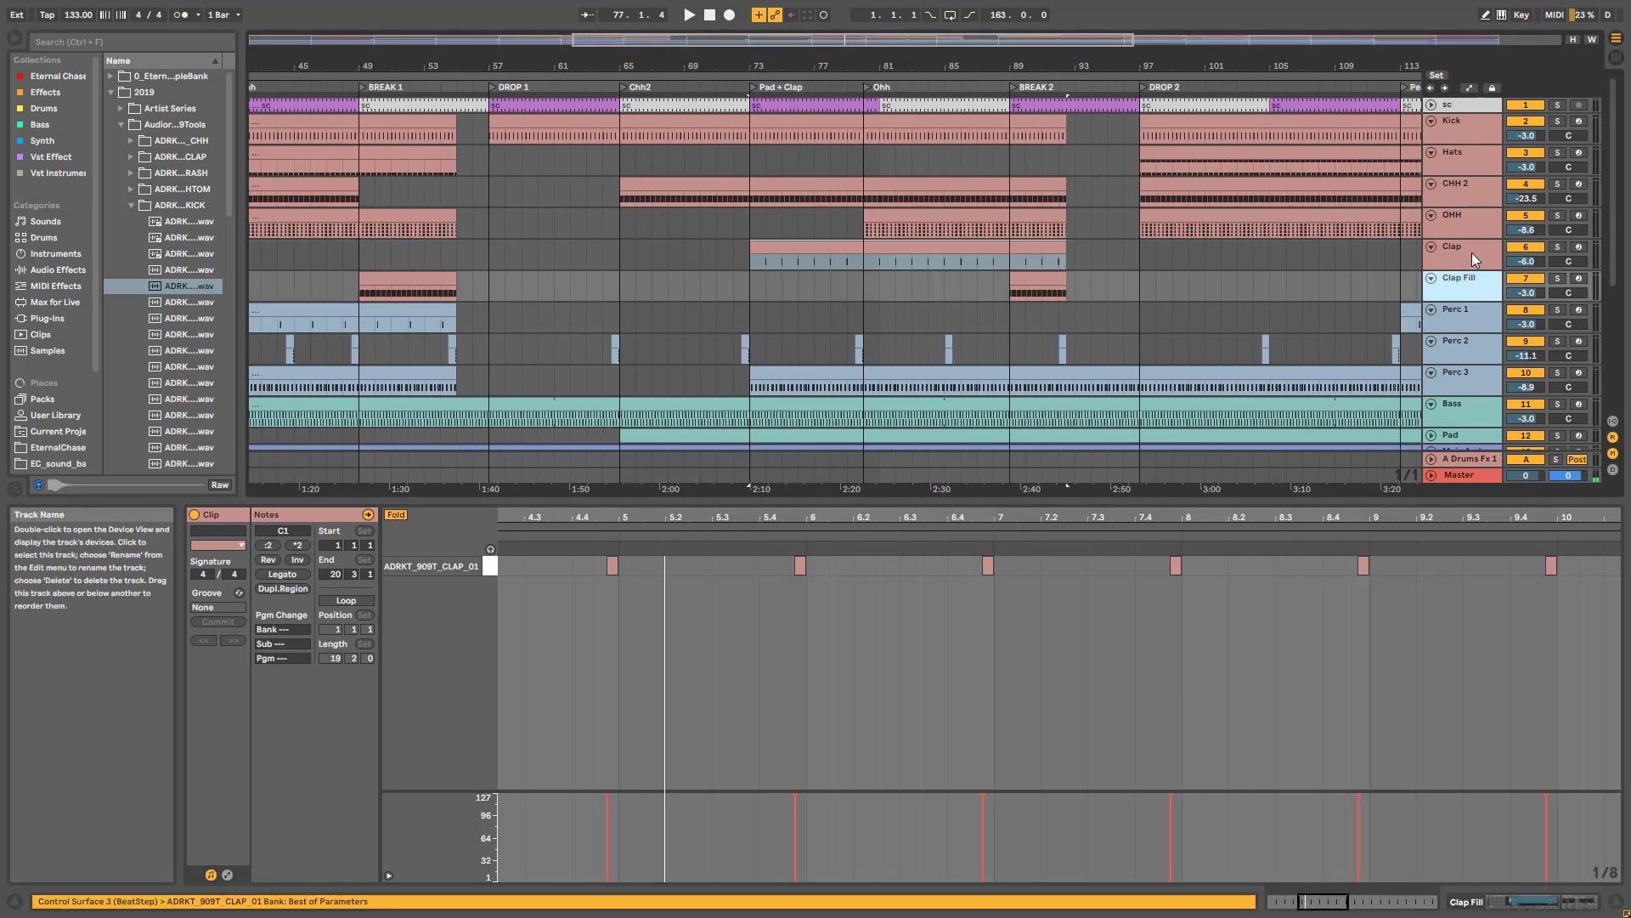
double_click(1477, 243)
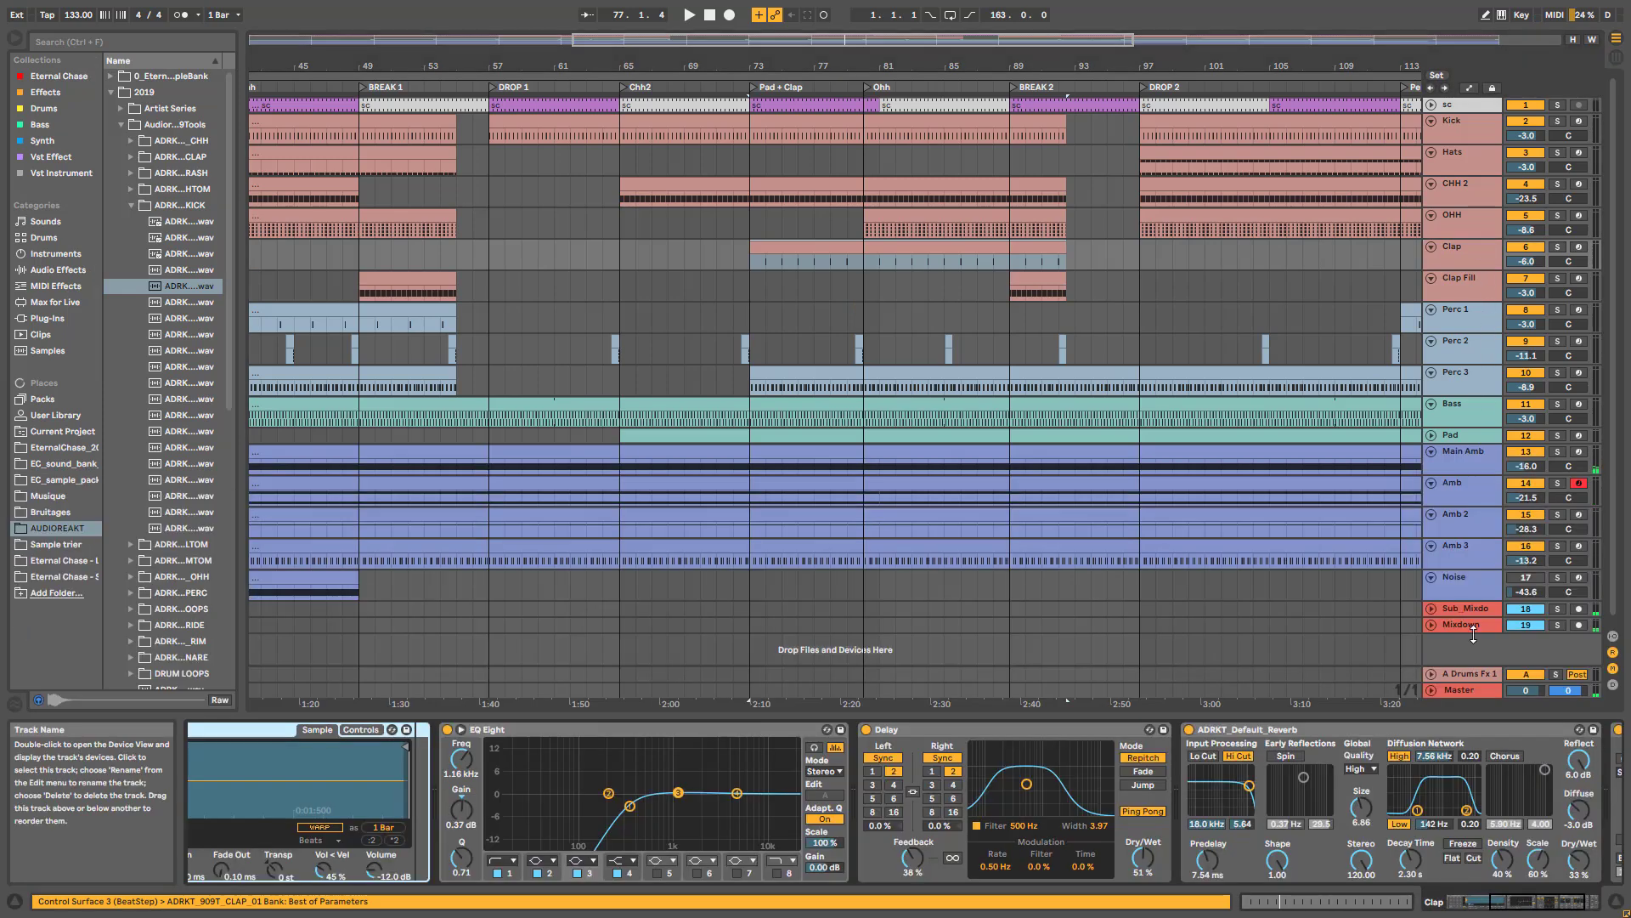
click(1545, 903)
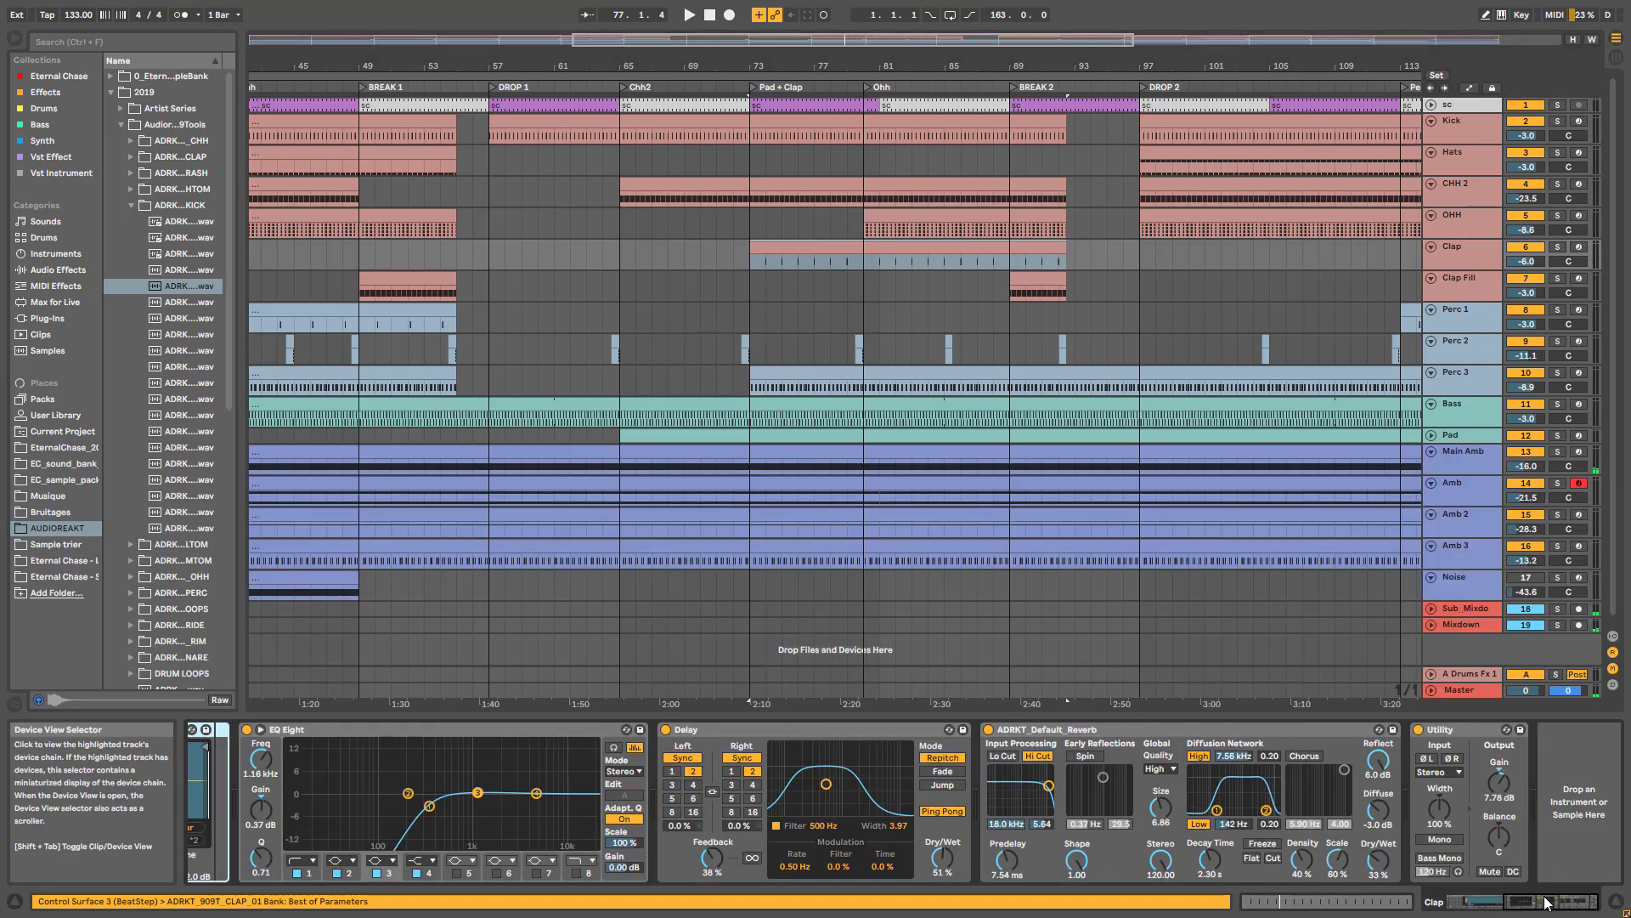
- Solo the Clap Fill track, open its clip at bar 49 and play it from there
click(1473, 270)
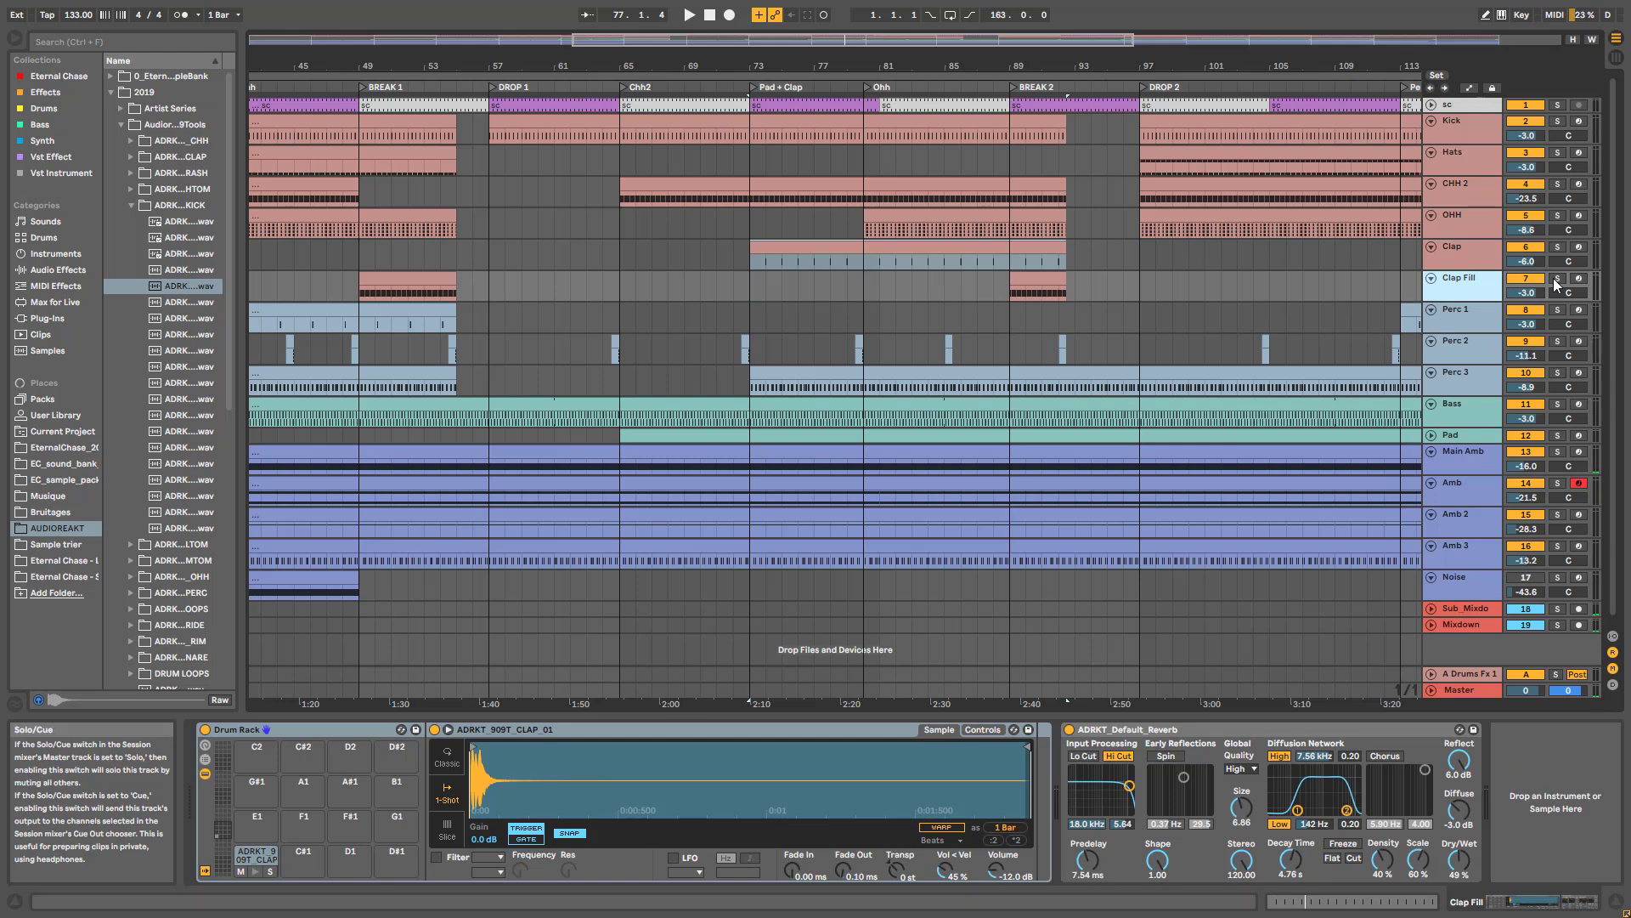
click(1557, 281)
double_click(456, 295)
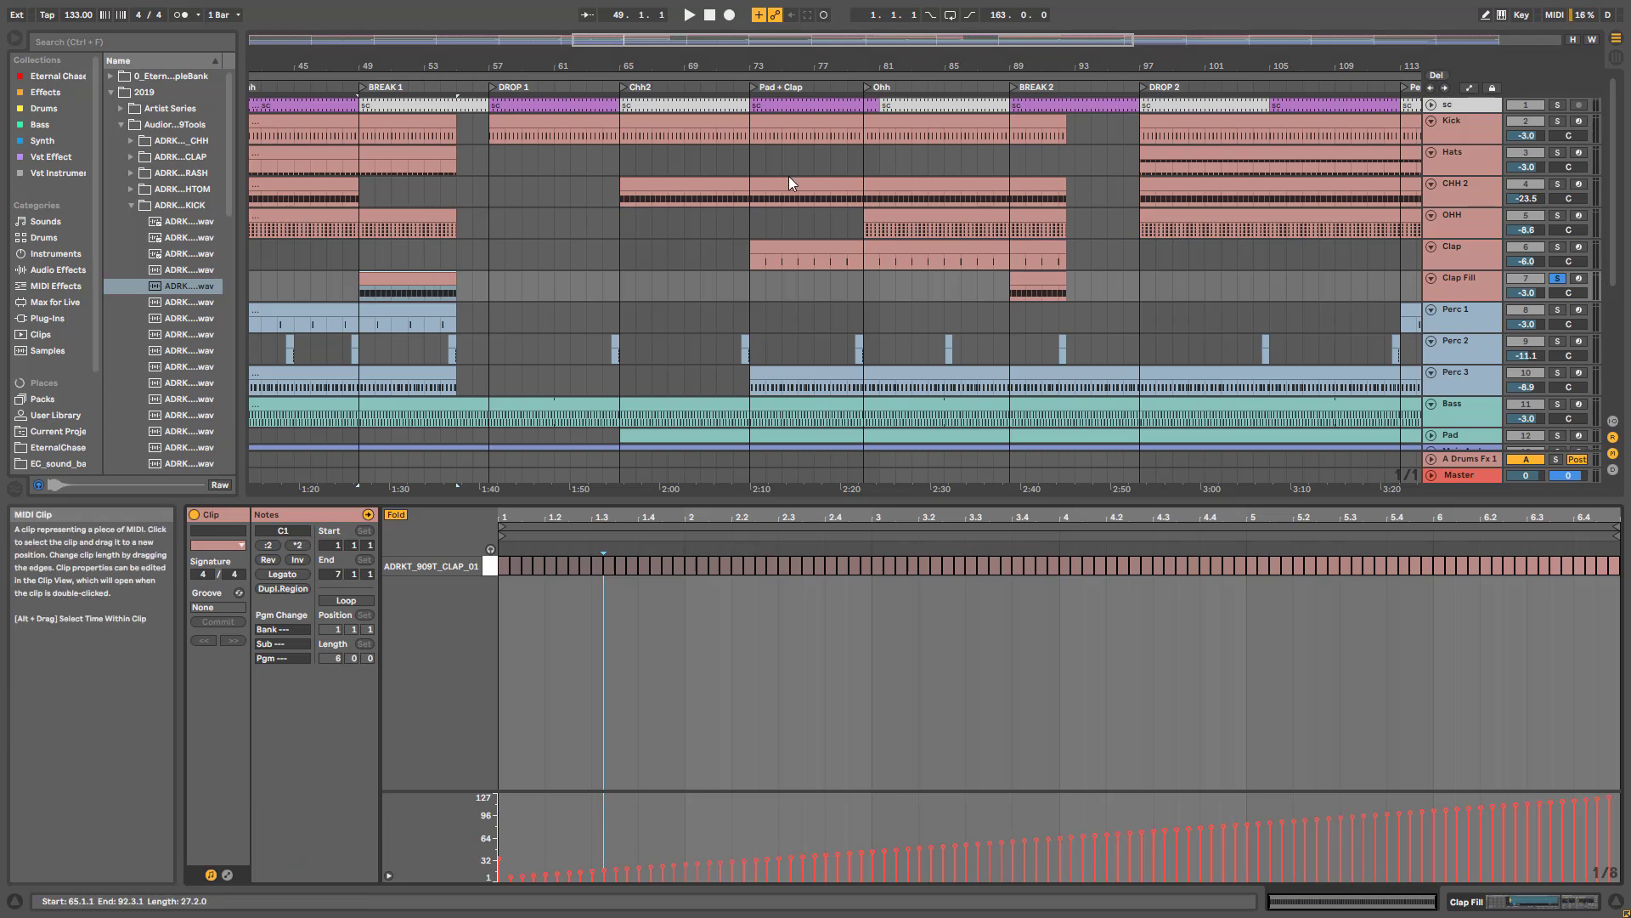
key(space)
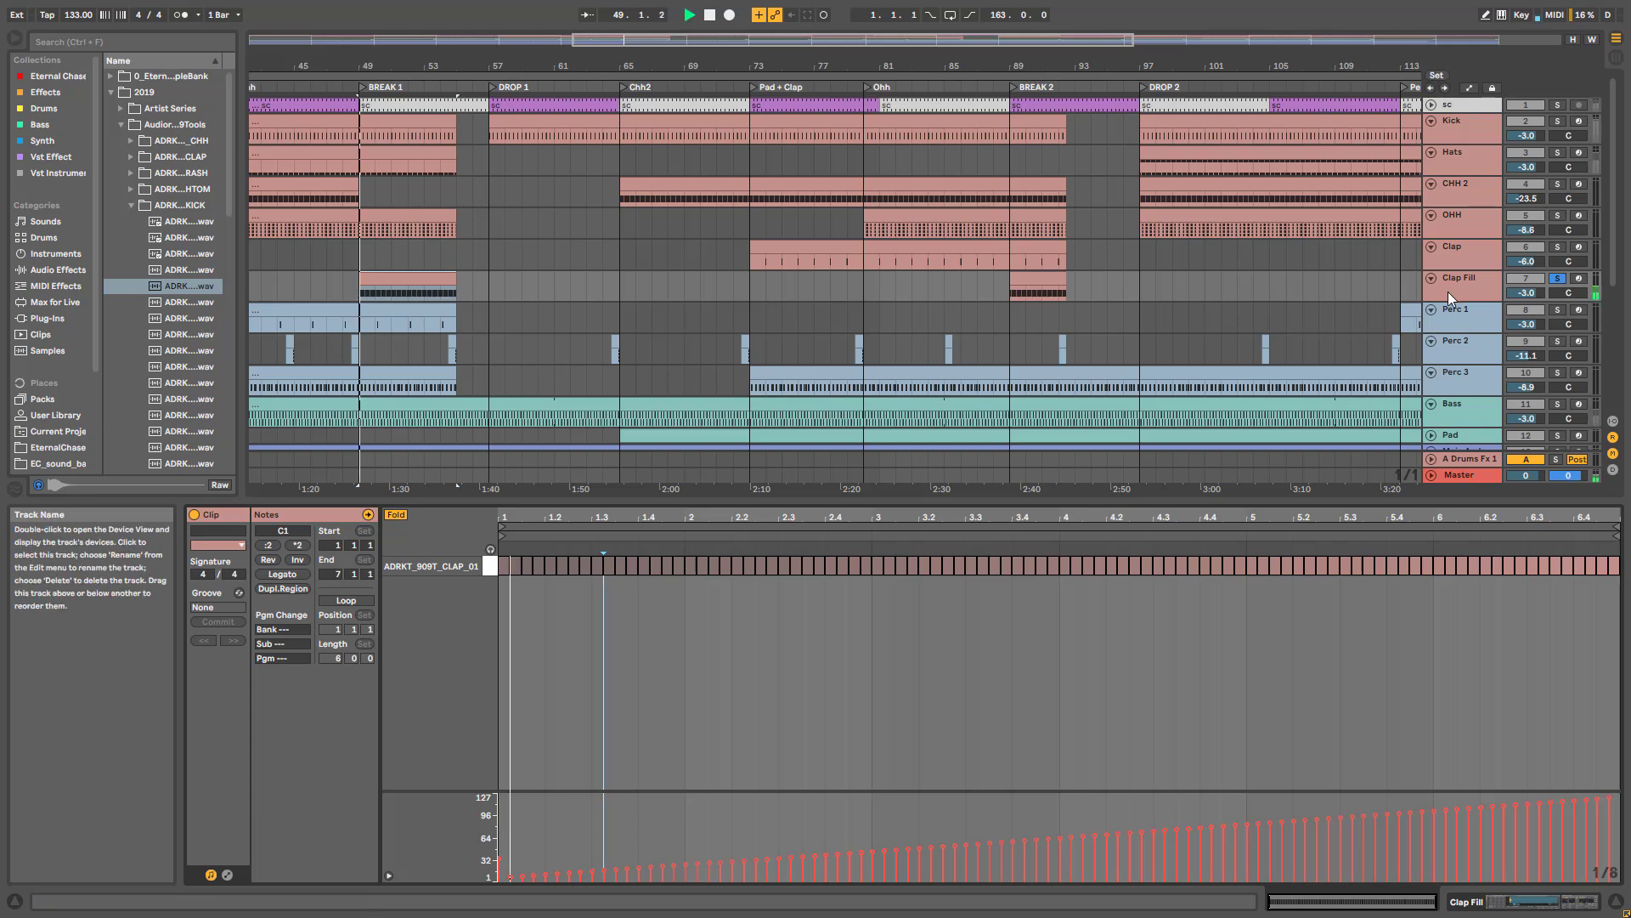
click(1463, 288)
double_click(1464, 288)
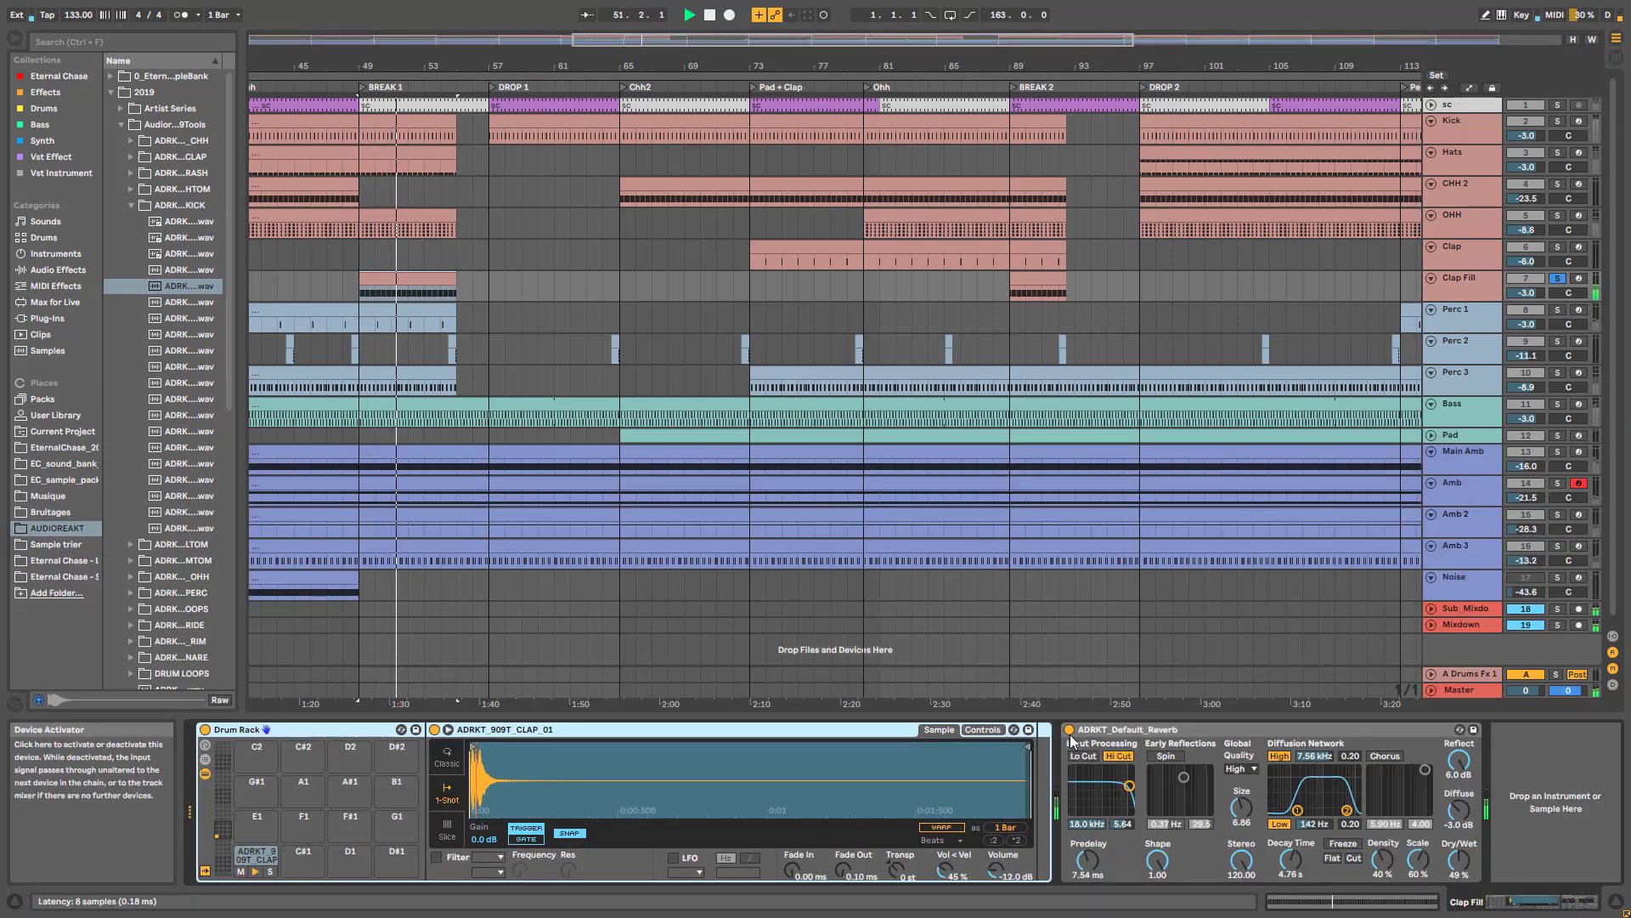
double_click(433, 287)
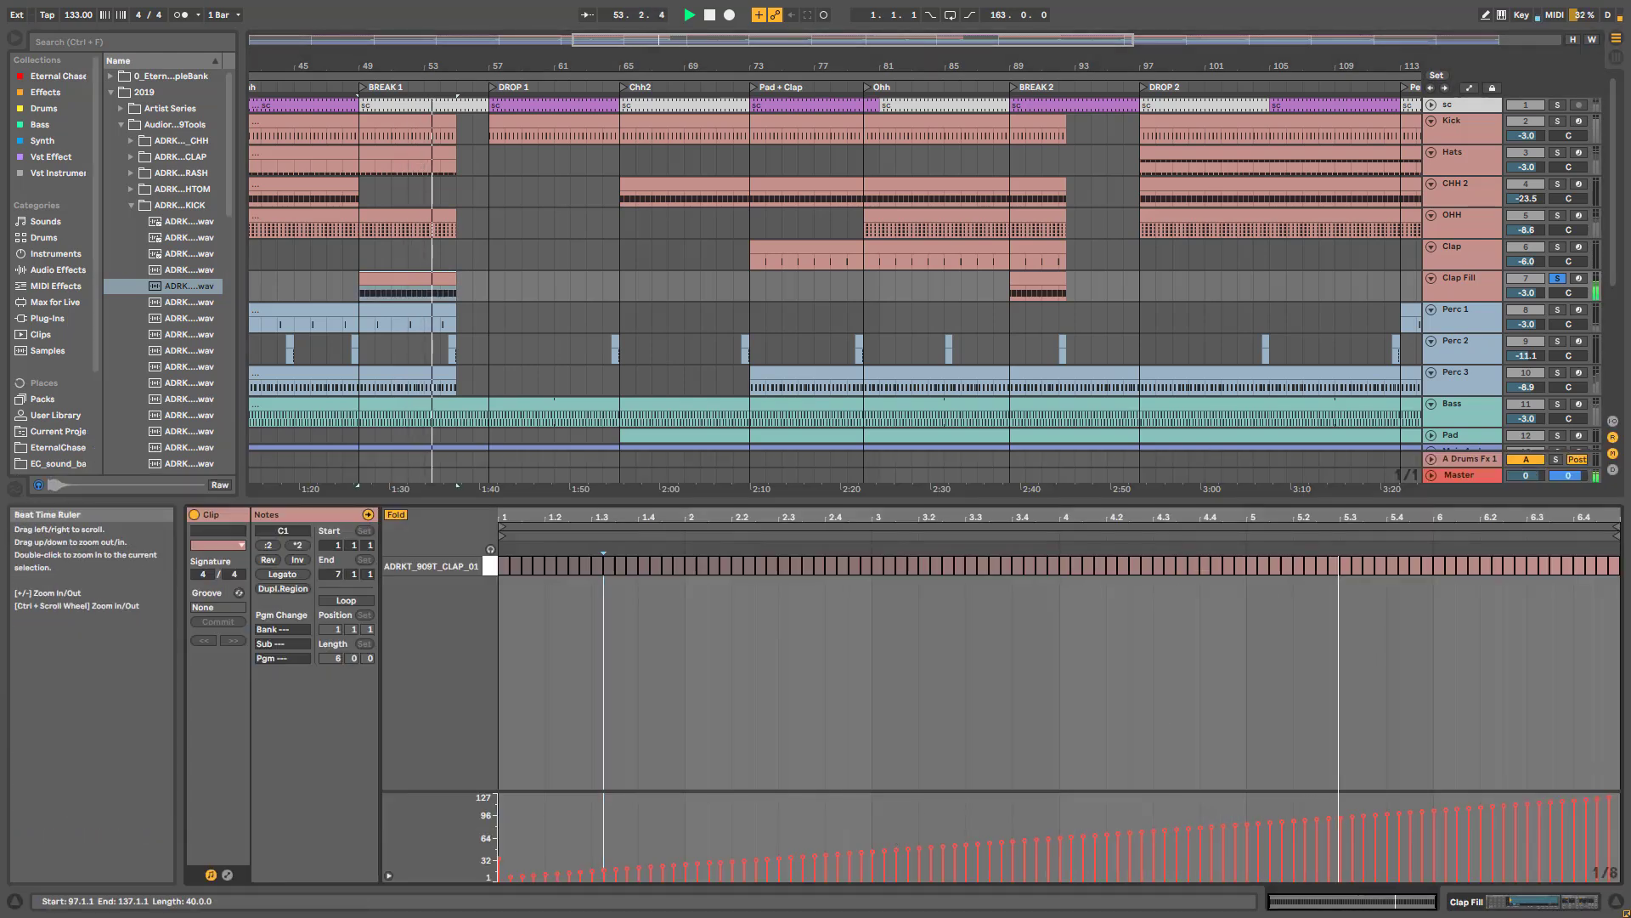
double_click(1456, 280)
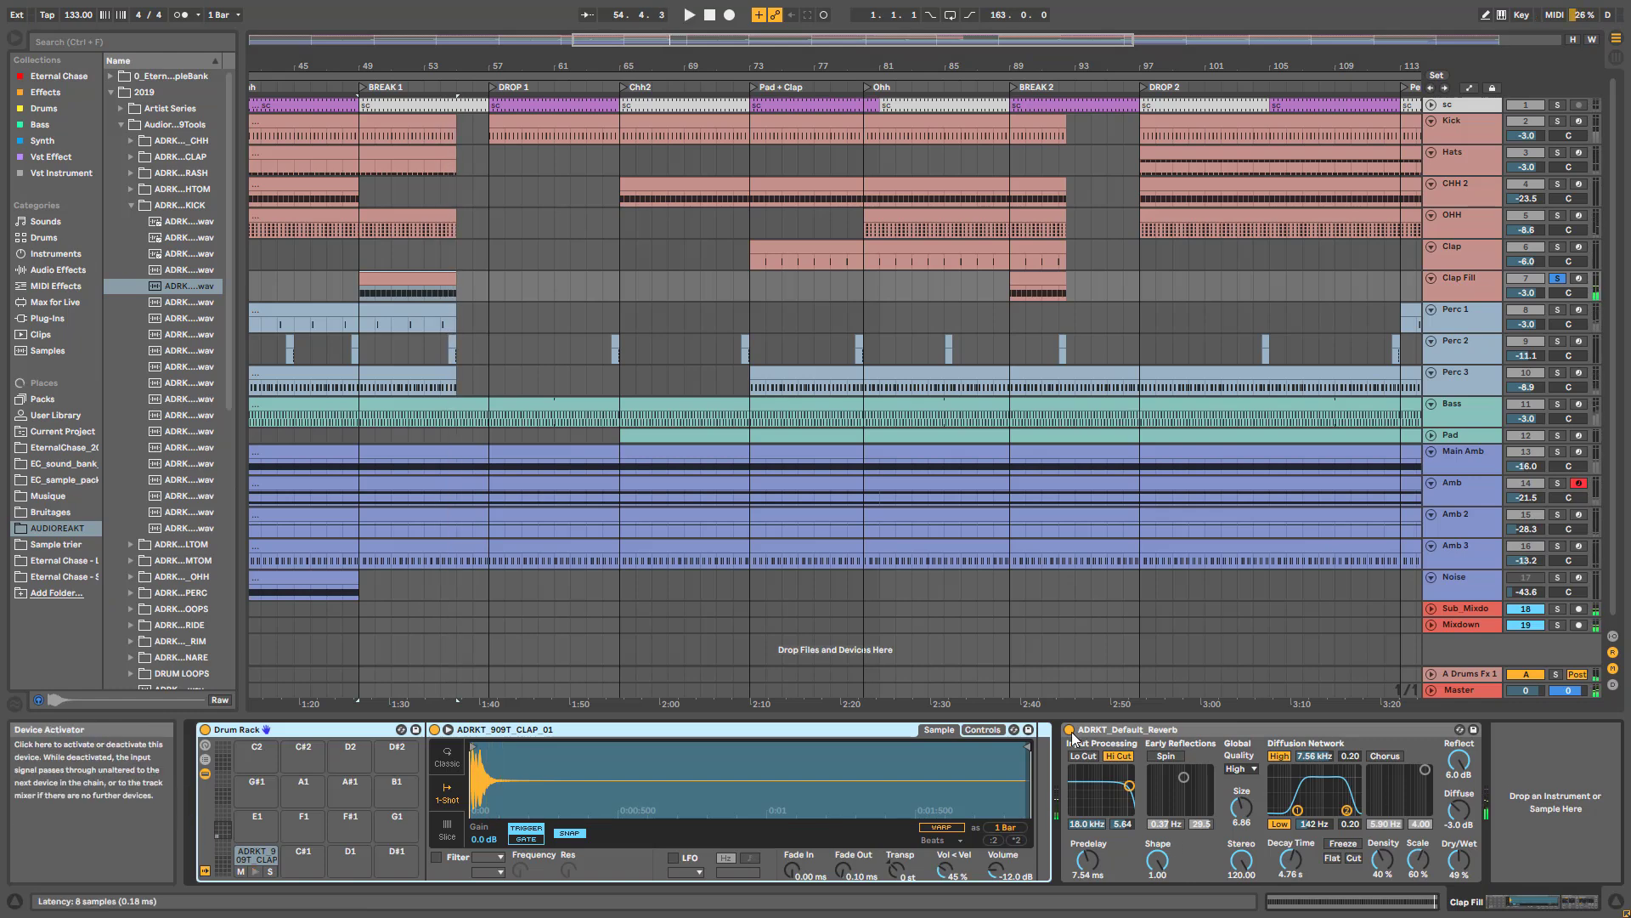
click(1127, 733)
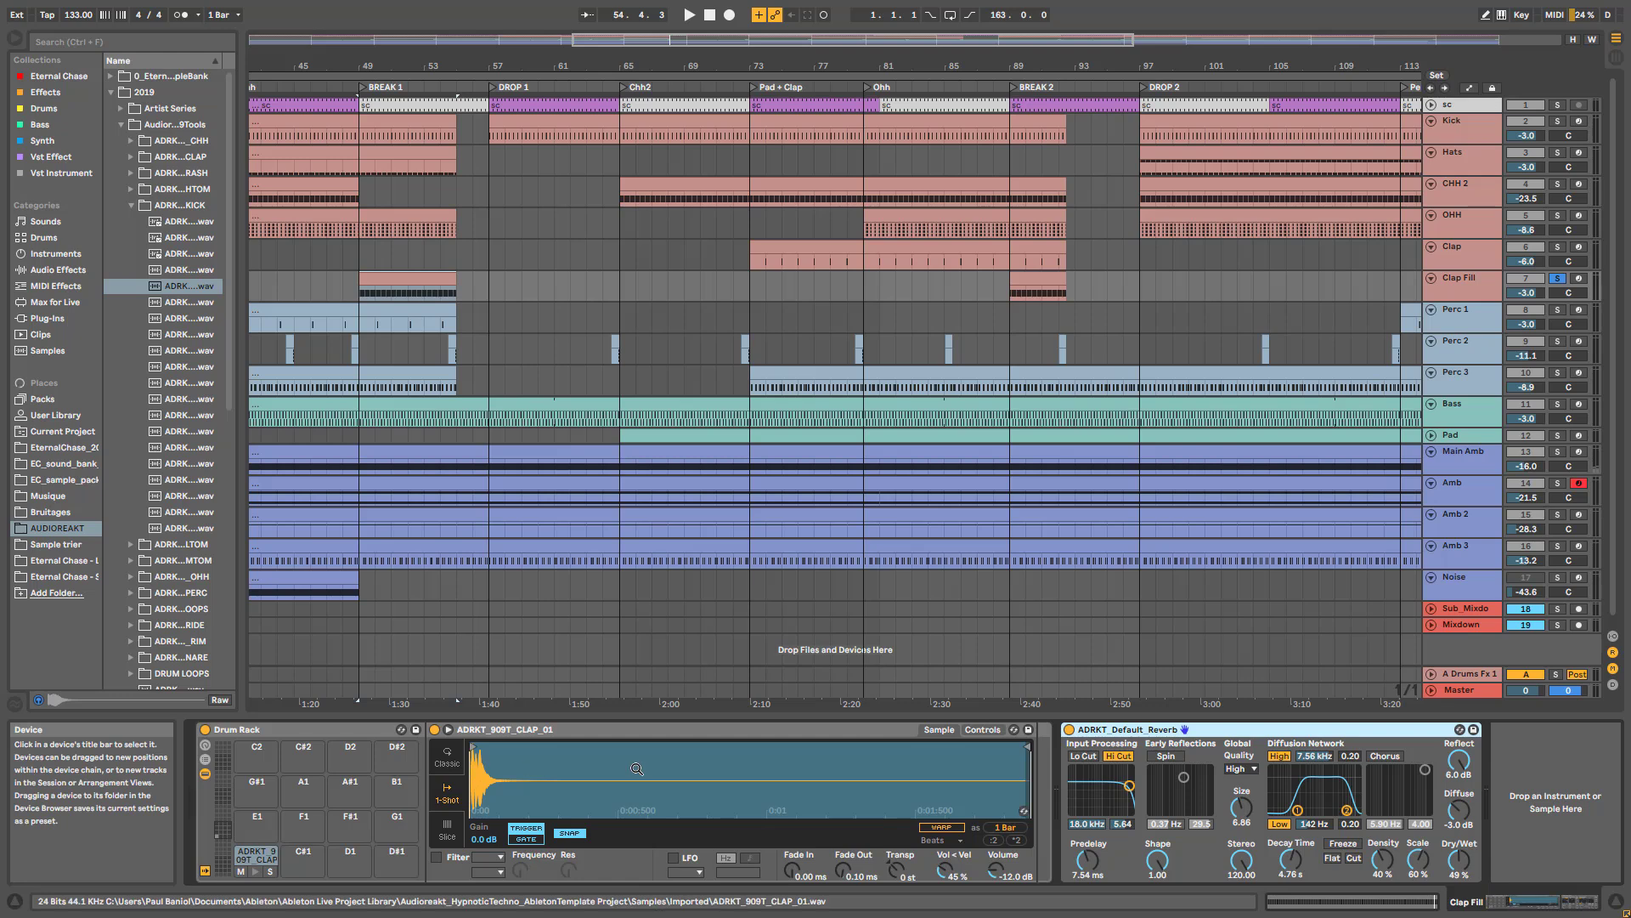
- Solo Perc 1 instead of Clap Fill, play it from bar 33 and open its first clip
drag(481, 67, 594, 38)
click(1459, 311)
click(1558, 311)
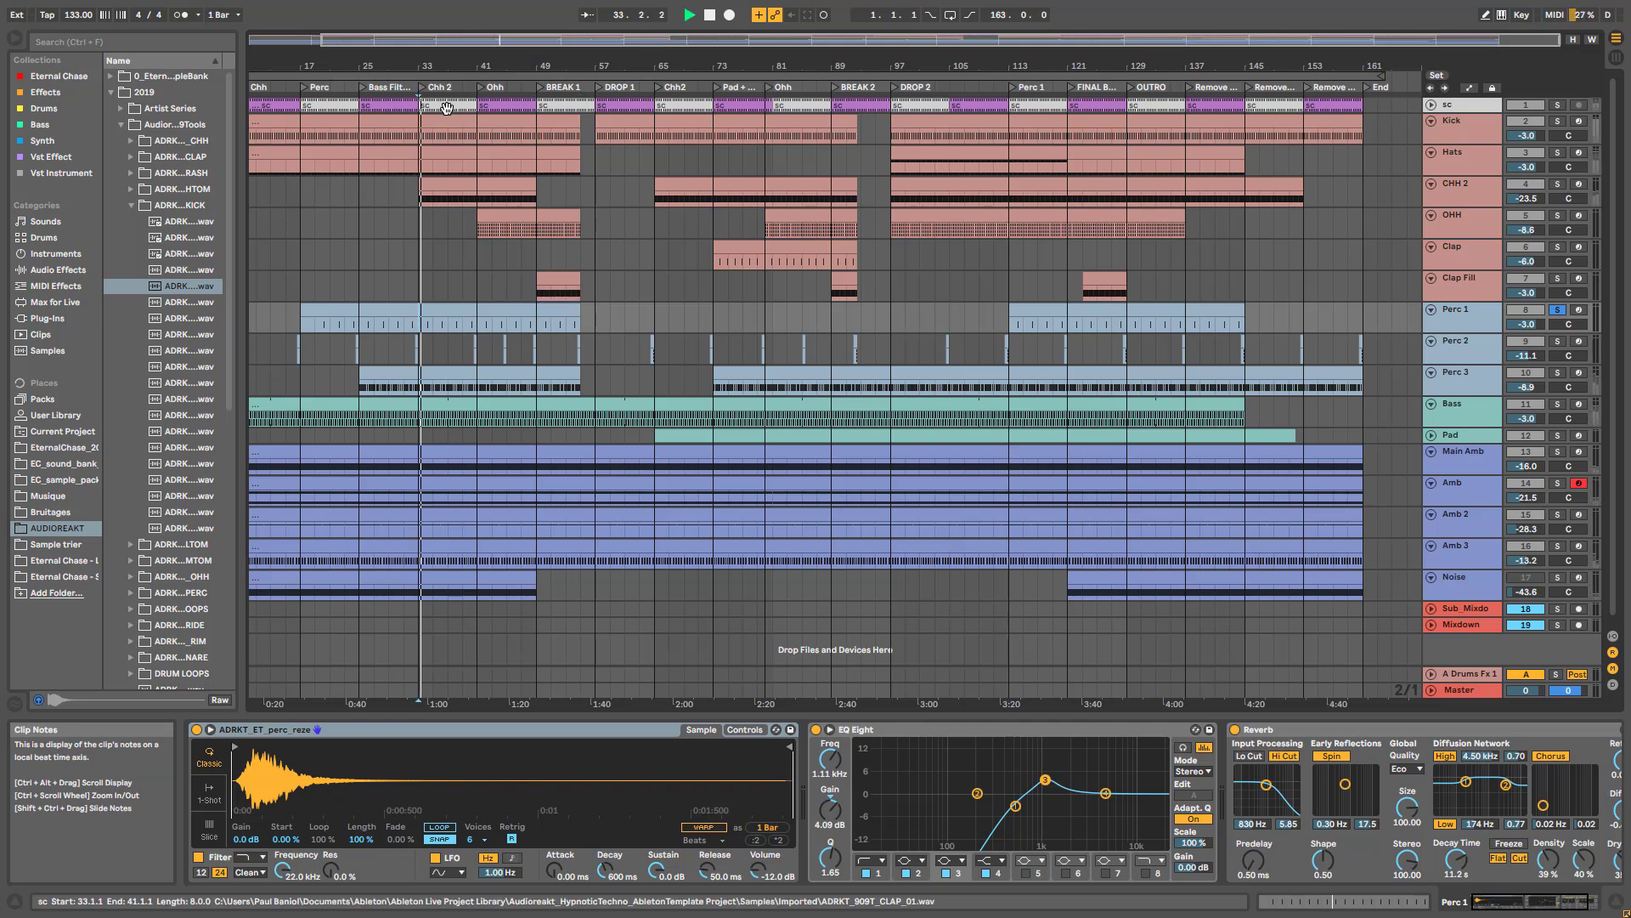
drag(393, 67, 395, 159)
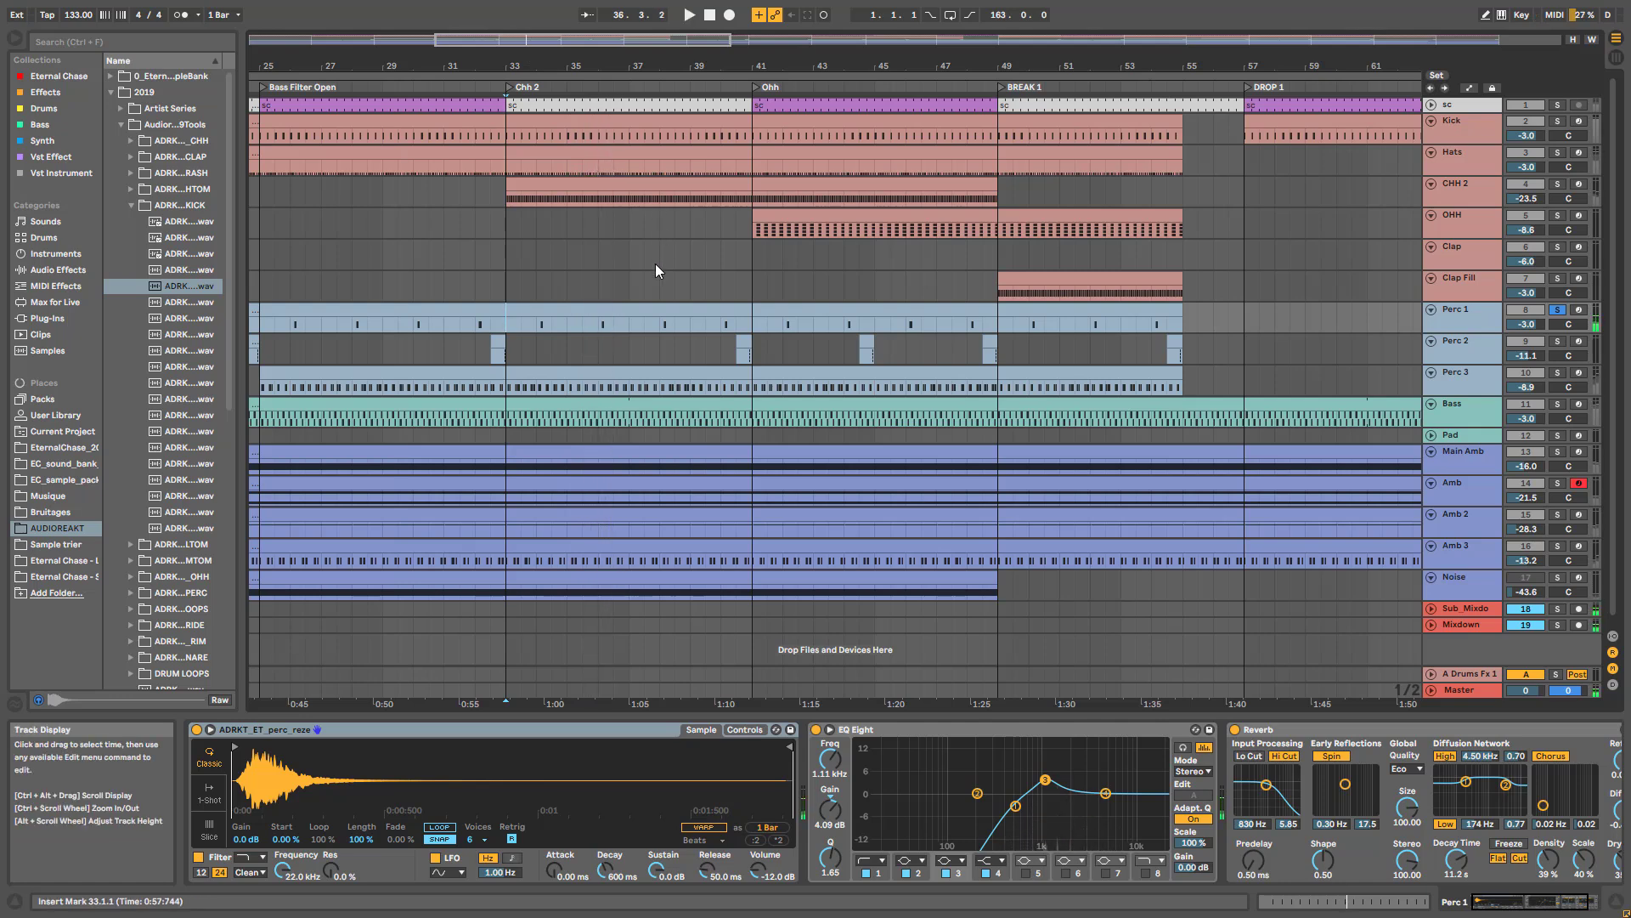
double_click(593, 320)
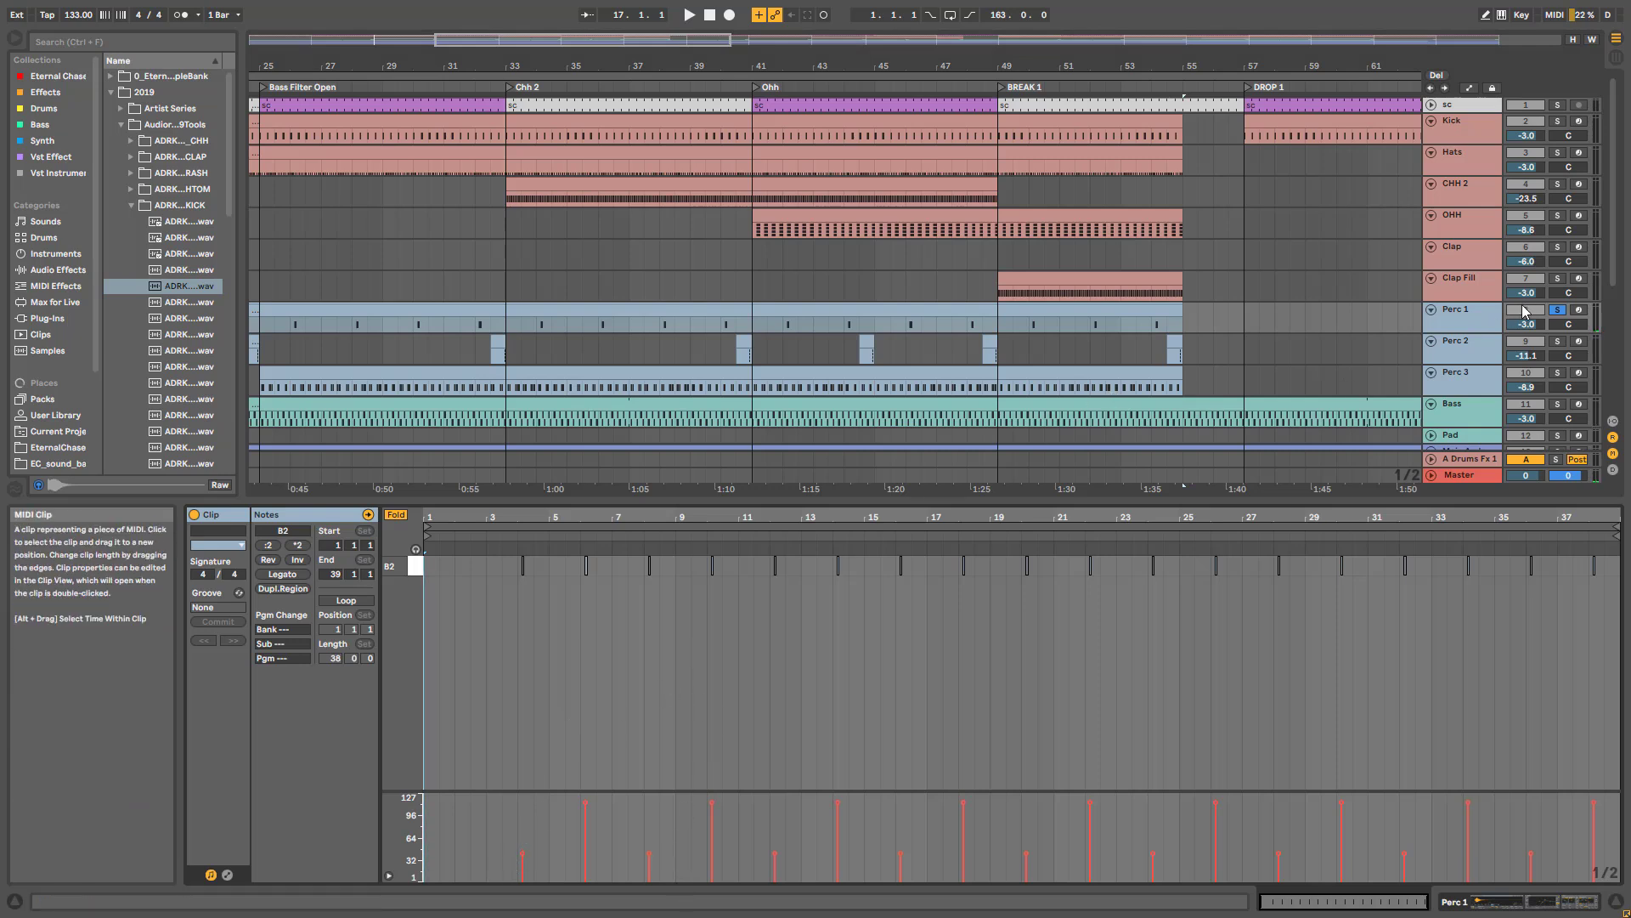
- Bypass the Reverb and EQ Eight in Perc 1's device chain
double_click(1463, 323)
drag(1498, 907, 1519, 906)
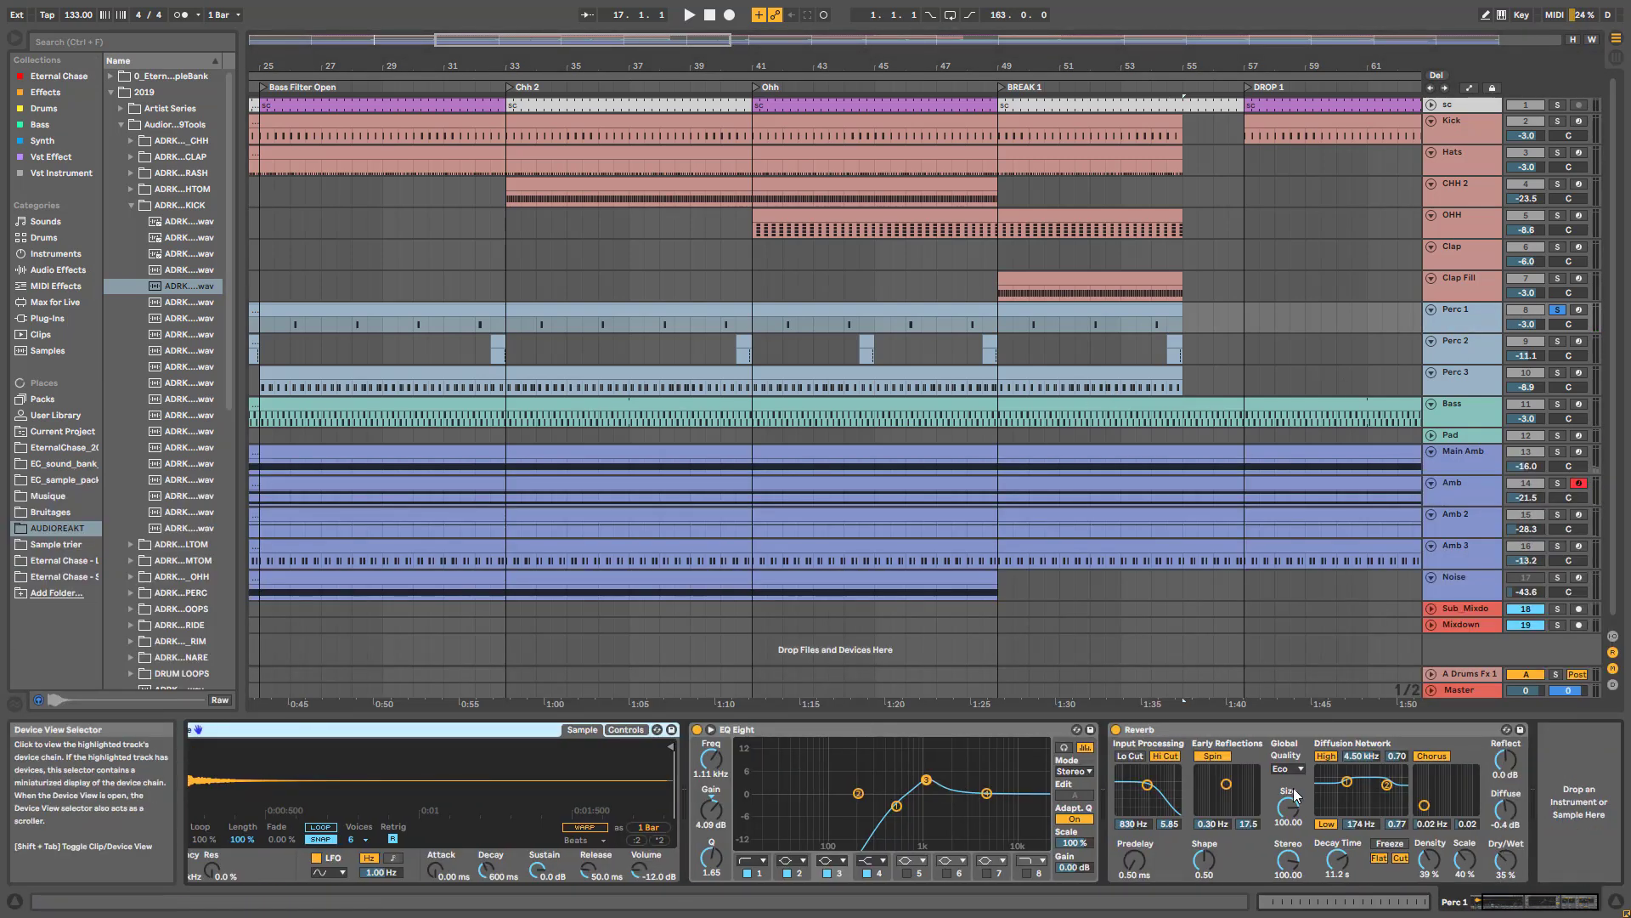
click(1117, 730)
click(696, 730)
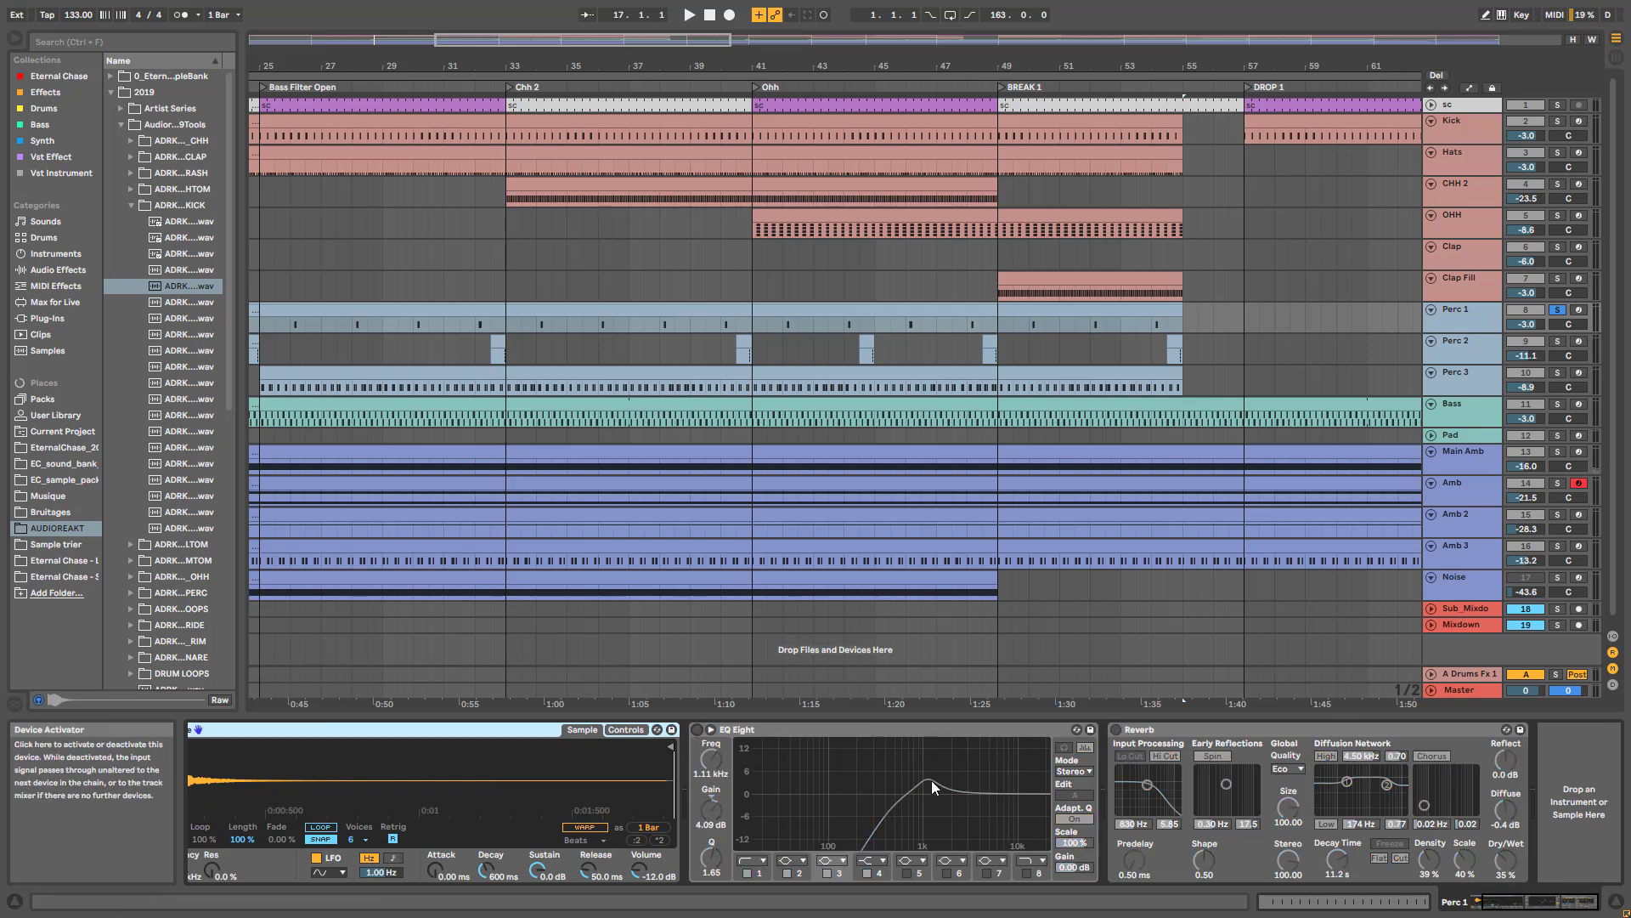
- Locate Perc 1's ADRKT_ET_perc_reze sample in the browser's perc folder with Hot-Swap and leave Hot-Swap mode without replacing it
drag(1508, 902, 1446, 901)
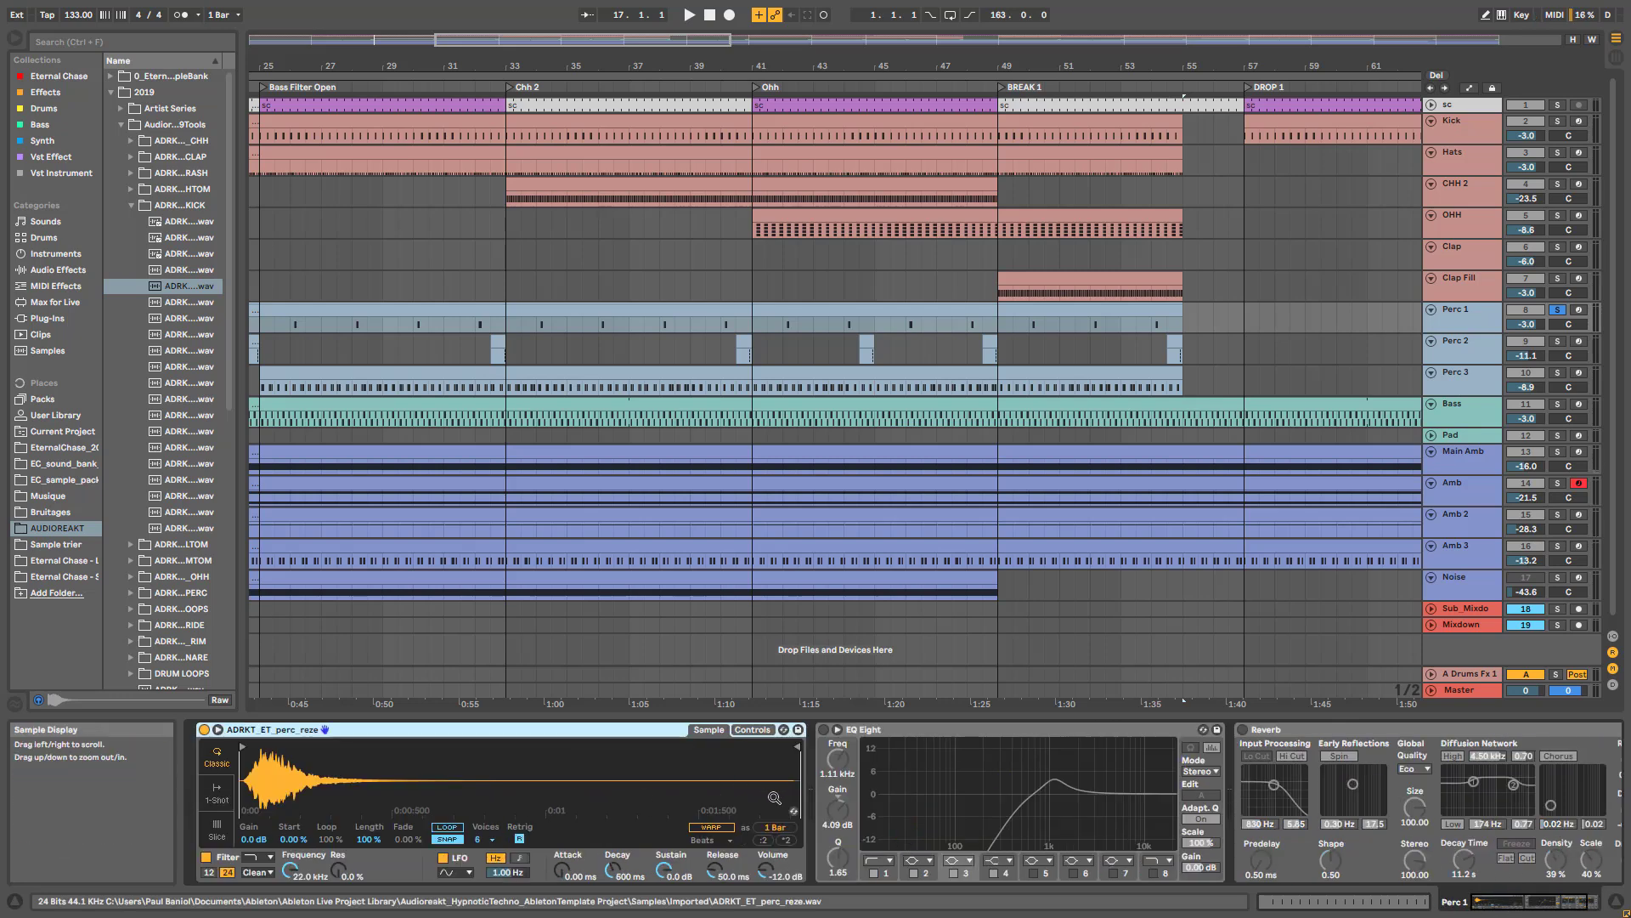
click(793, 811)
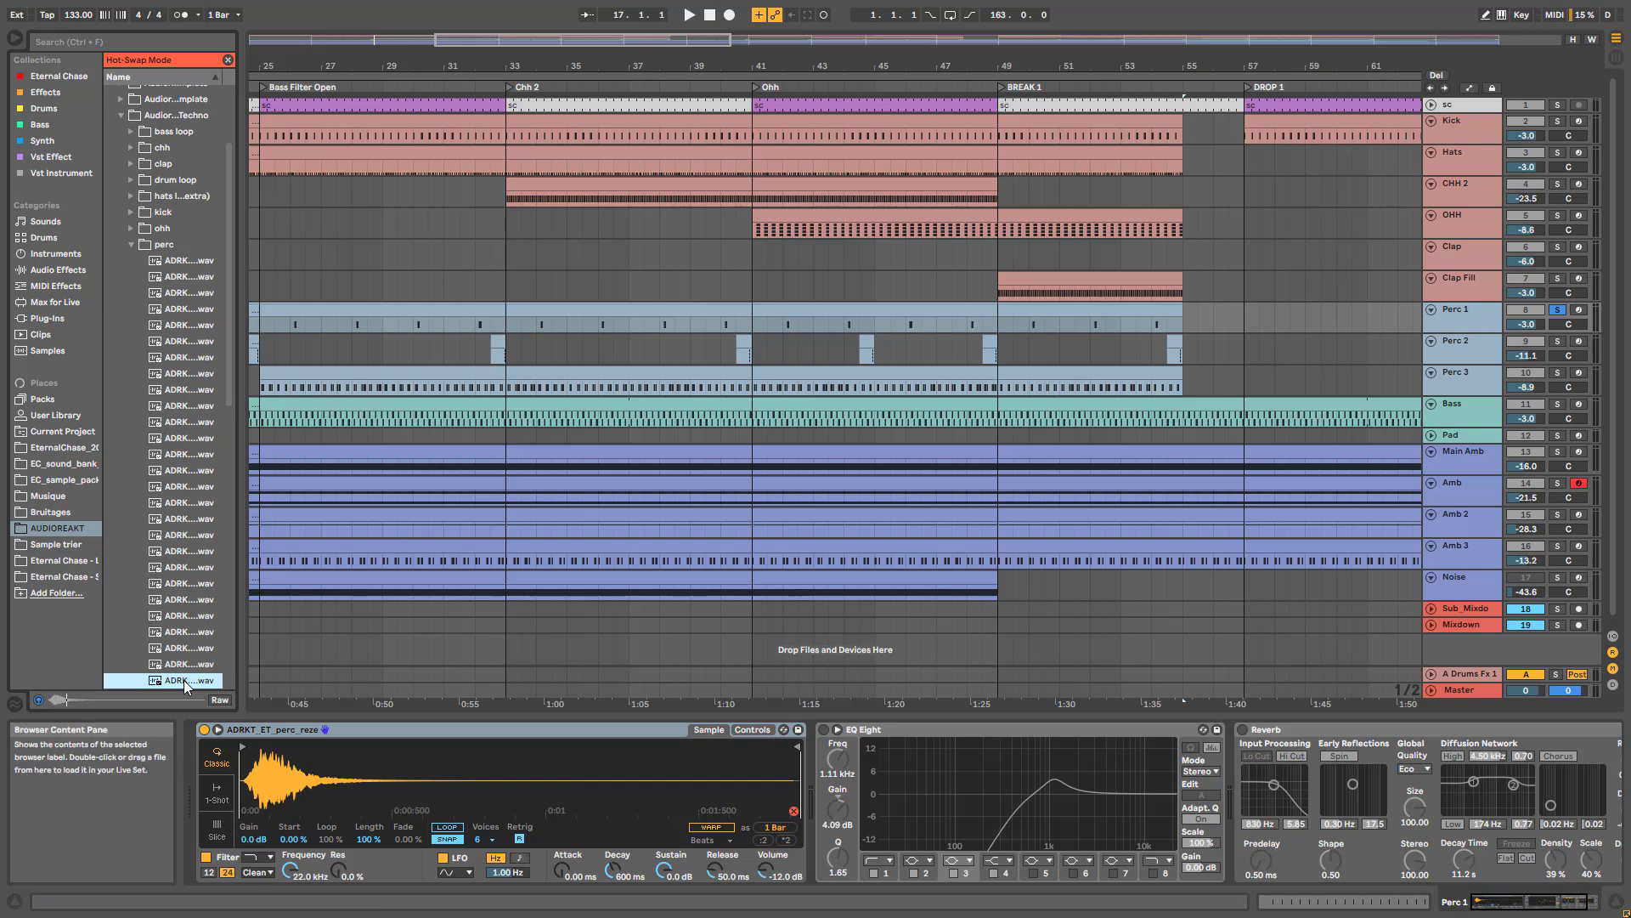
click(795, 812)
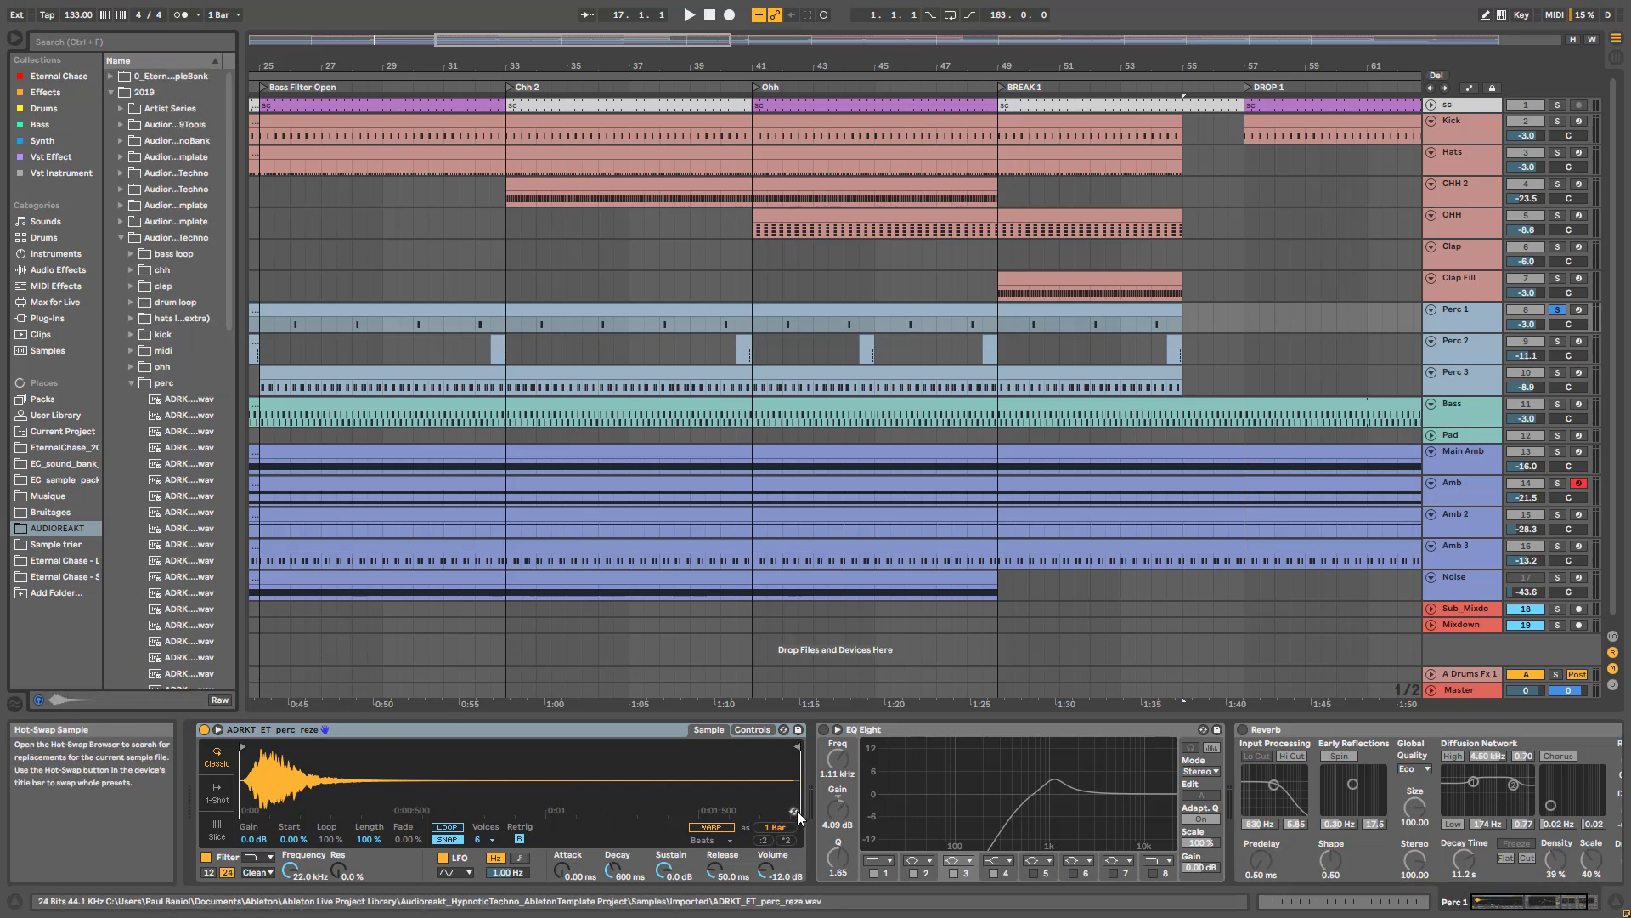
- Play the dry Perc 1 sound from bar 42, reactivating EQ Eight and Reverb one after the other
key(space)
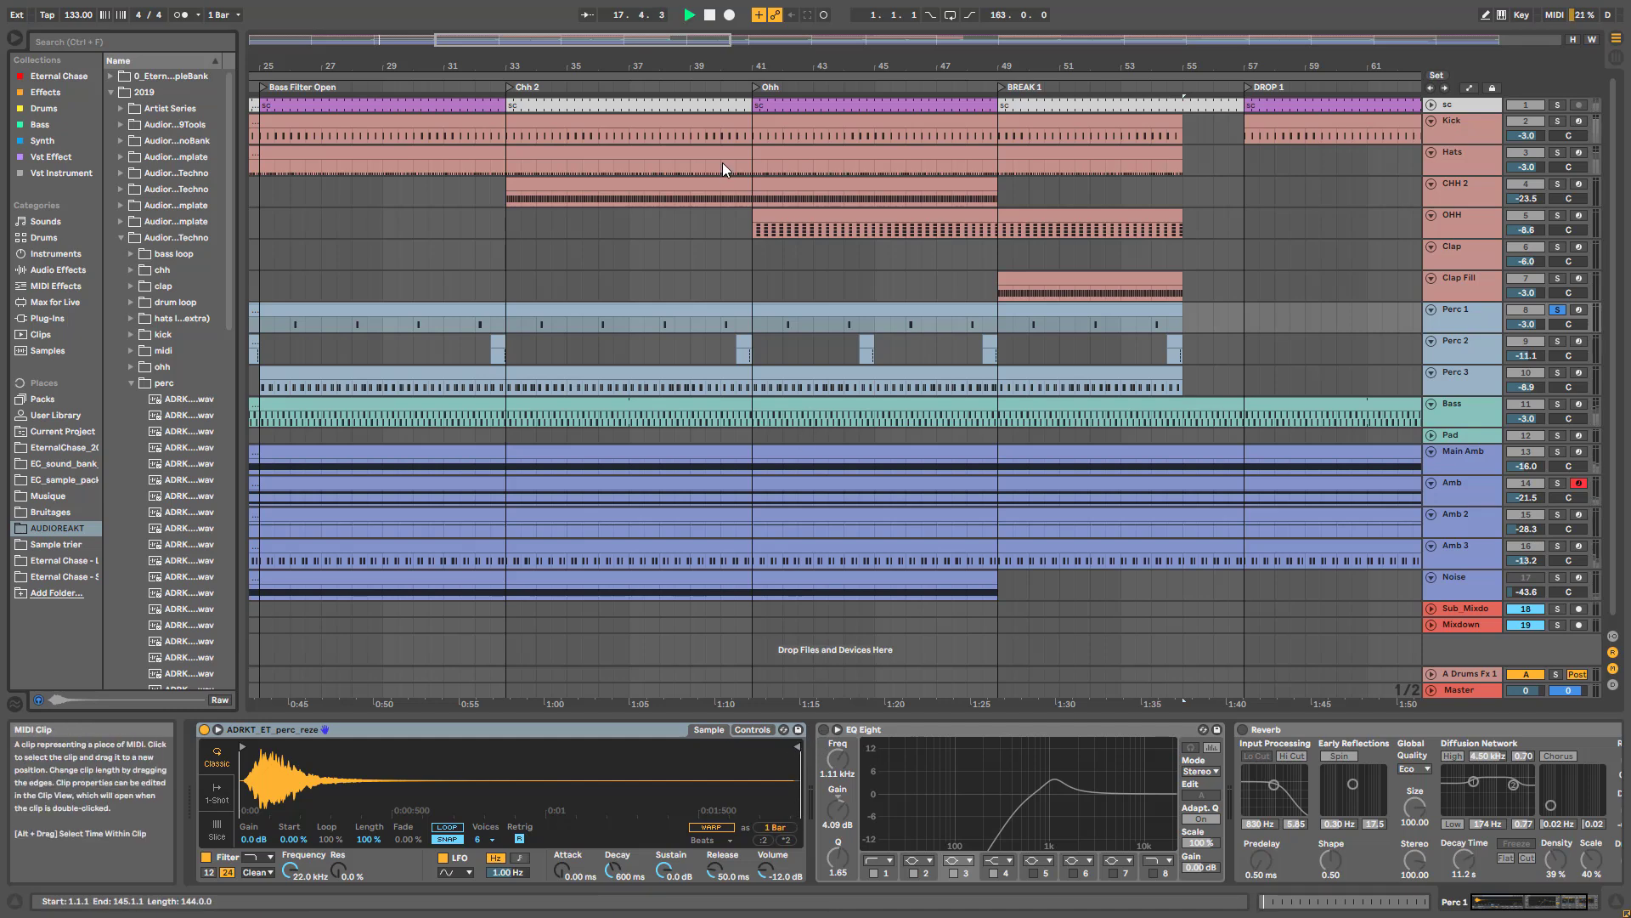
click(782, 326)
click(823, 729)
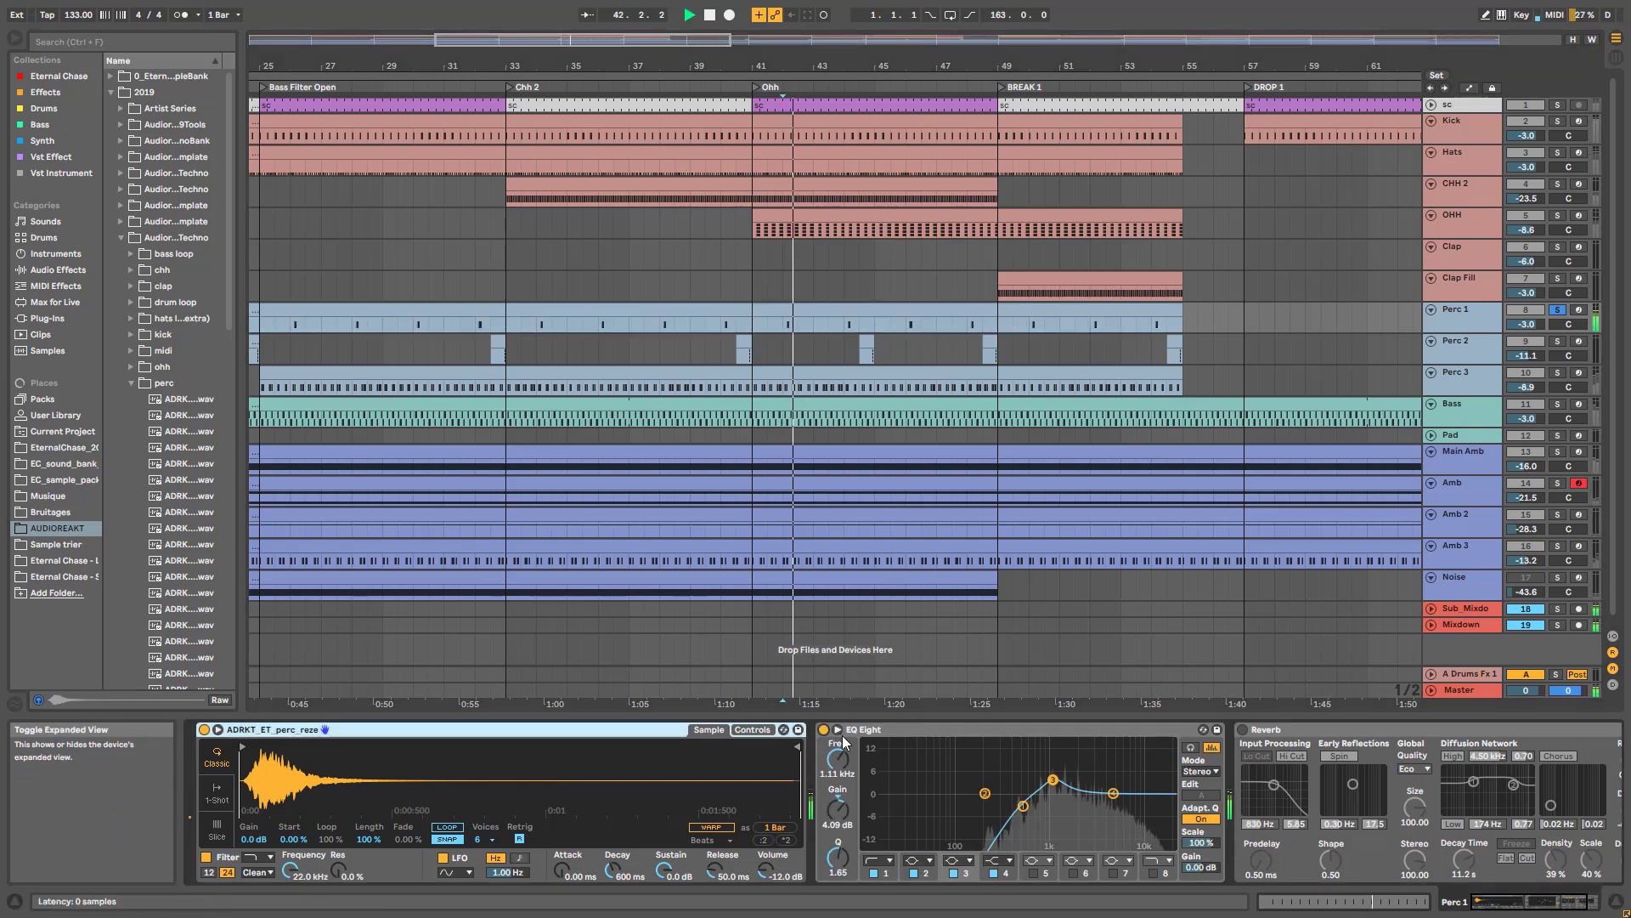
click(1243, 729)
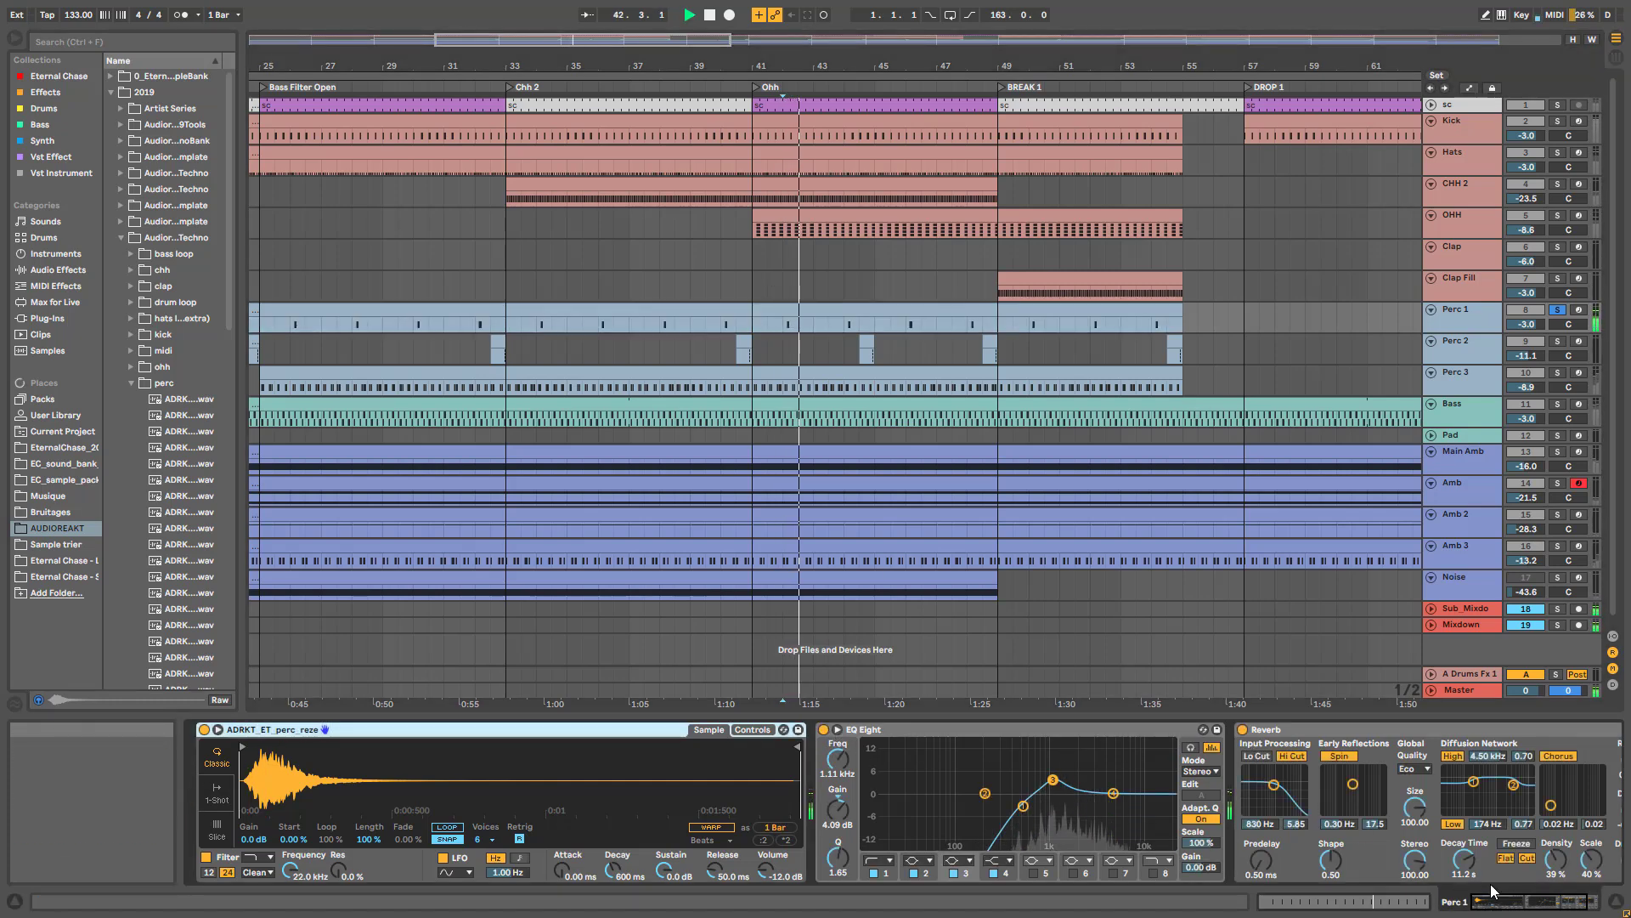
- Examine the Reverb settings at the end of Perc 1's chain, resume playback and unsolo the track
click(1545, 905)
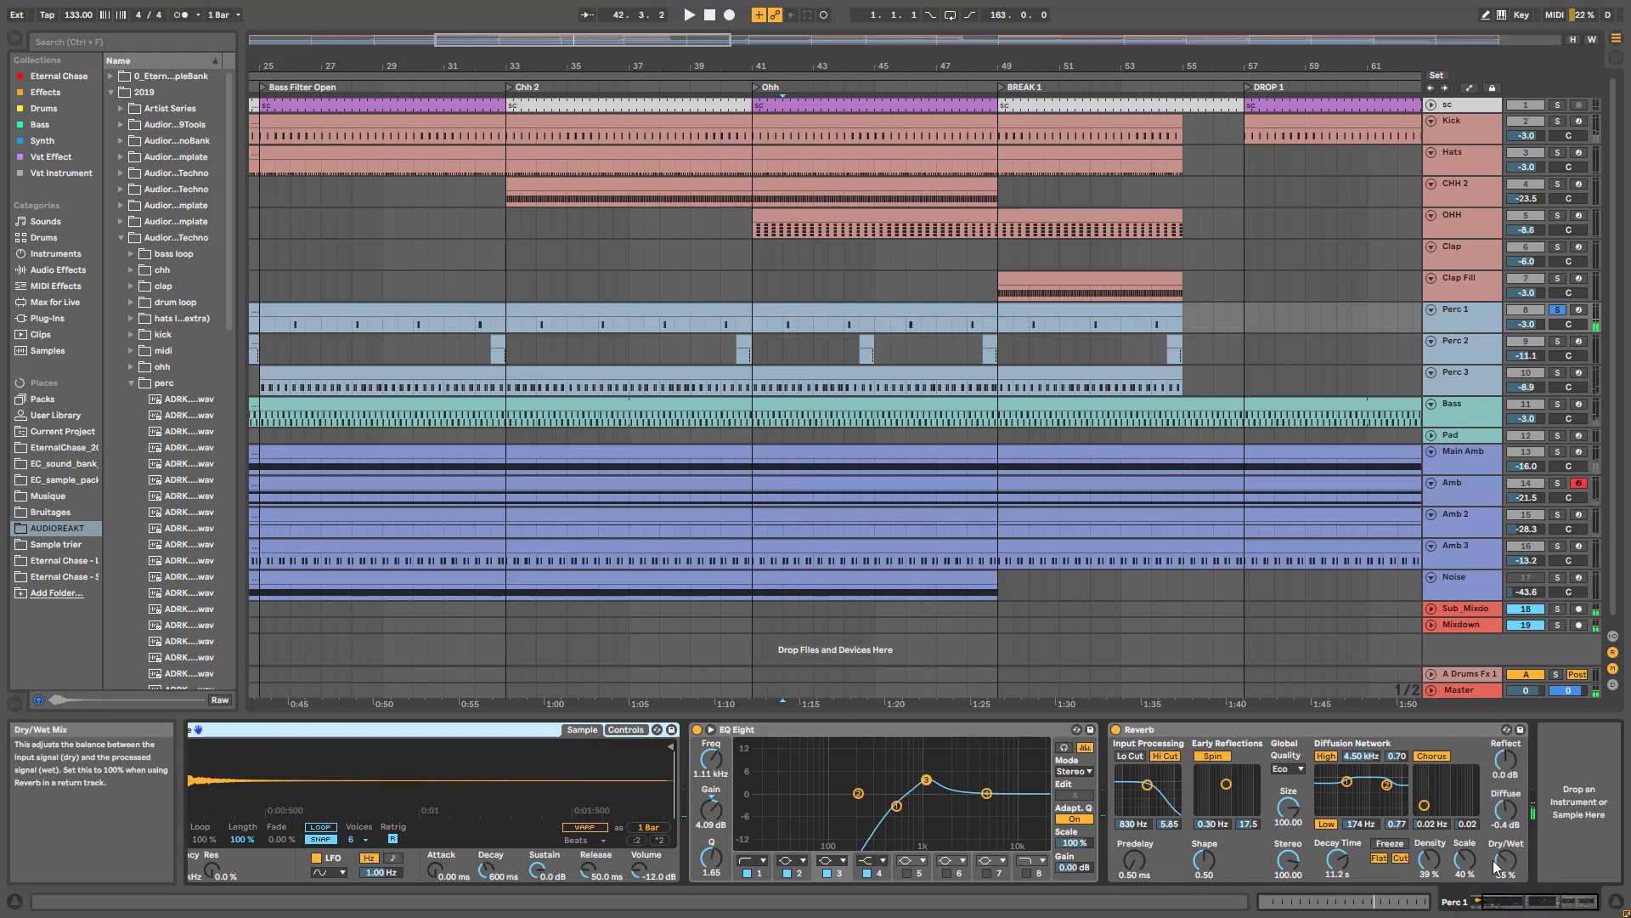
key(space)
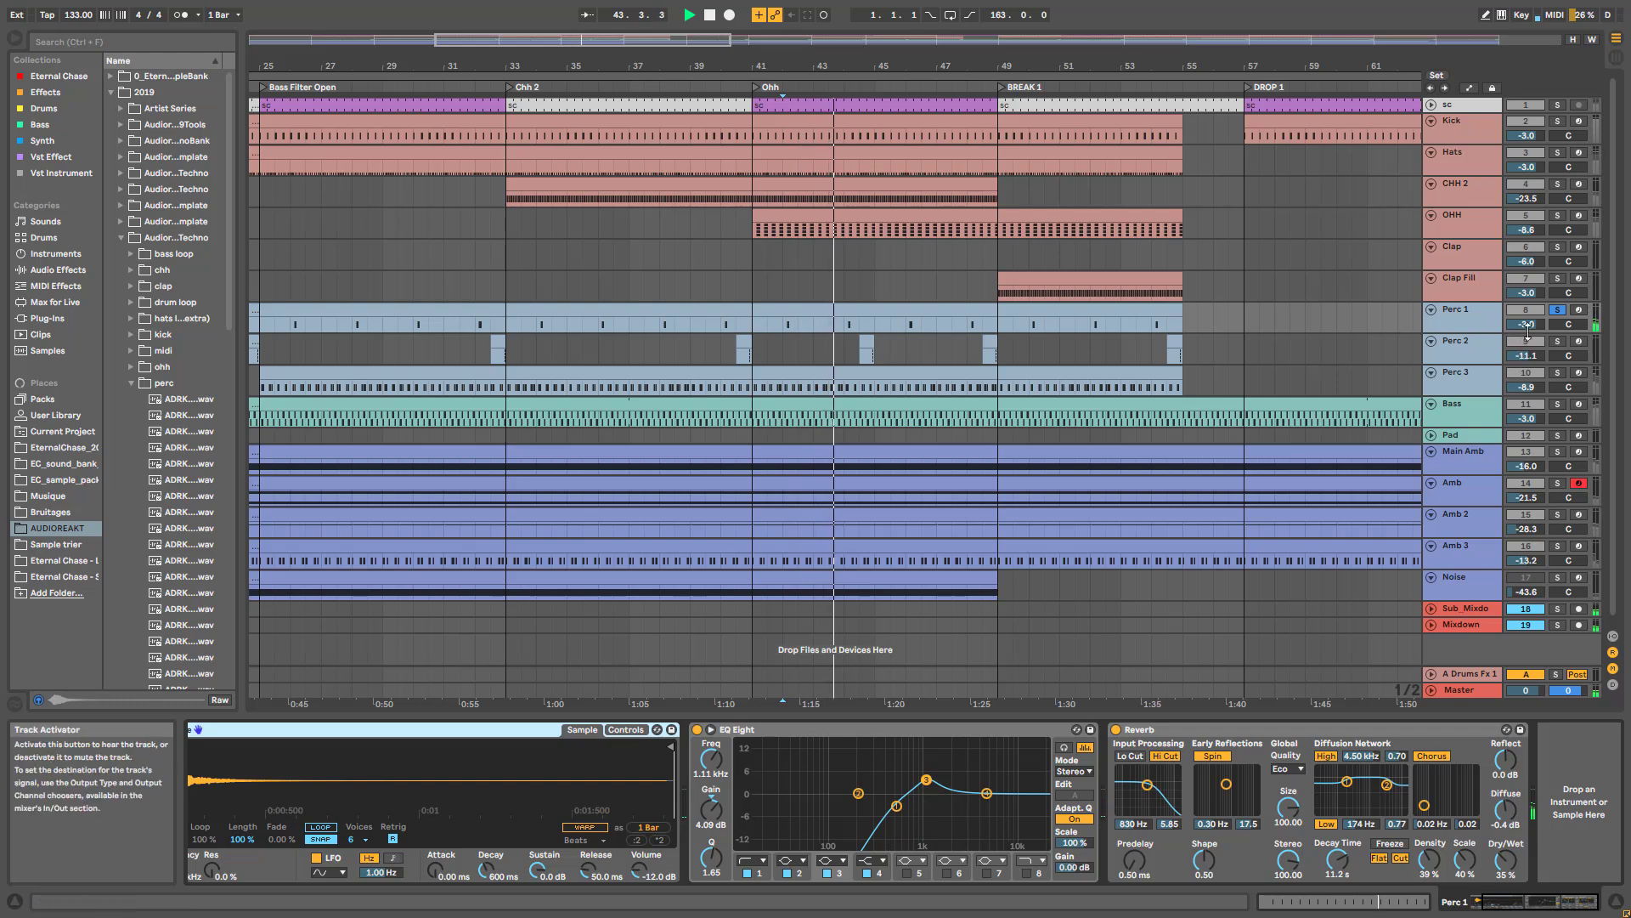
click(1559, 311)
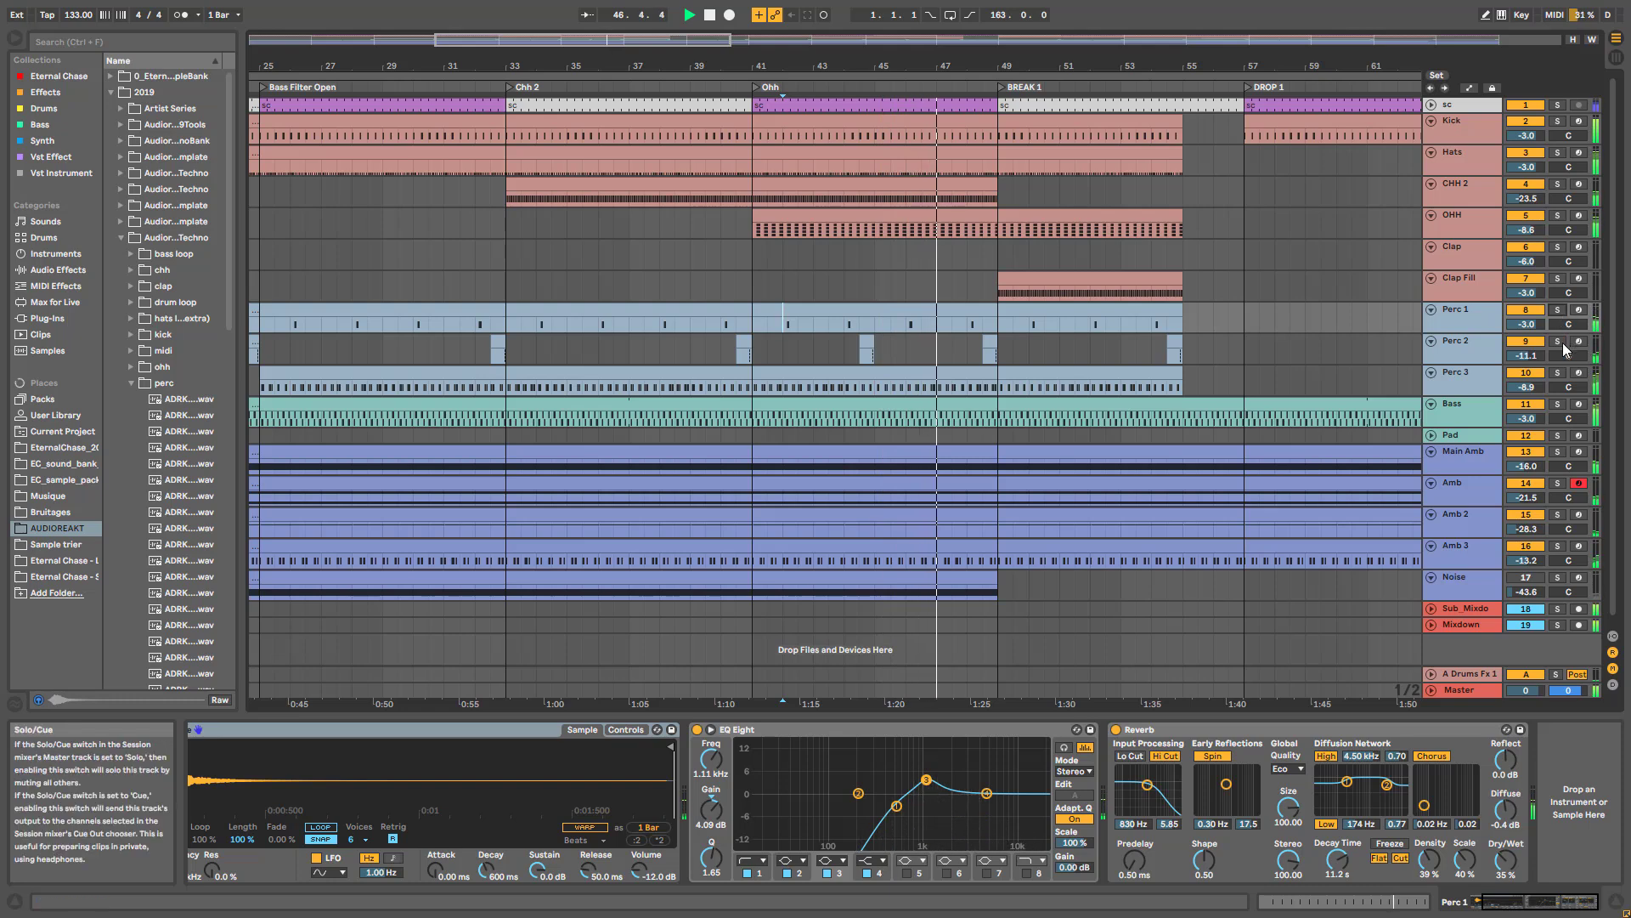
- Solo and select the Perc 2 track, and play its short clip from position 32.3.1
click(1558, 342)
click(1471, 350)
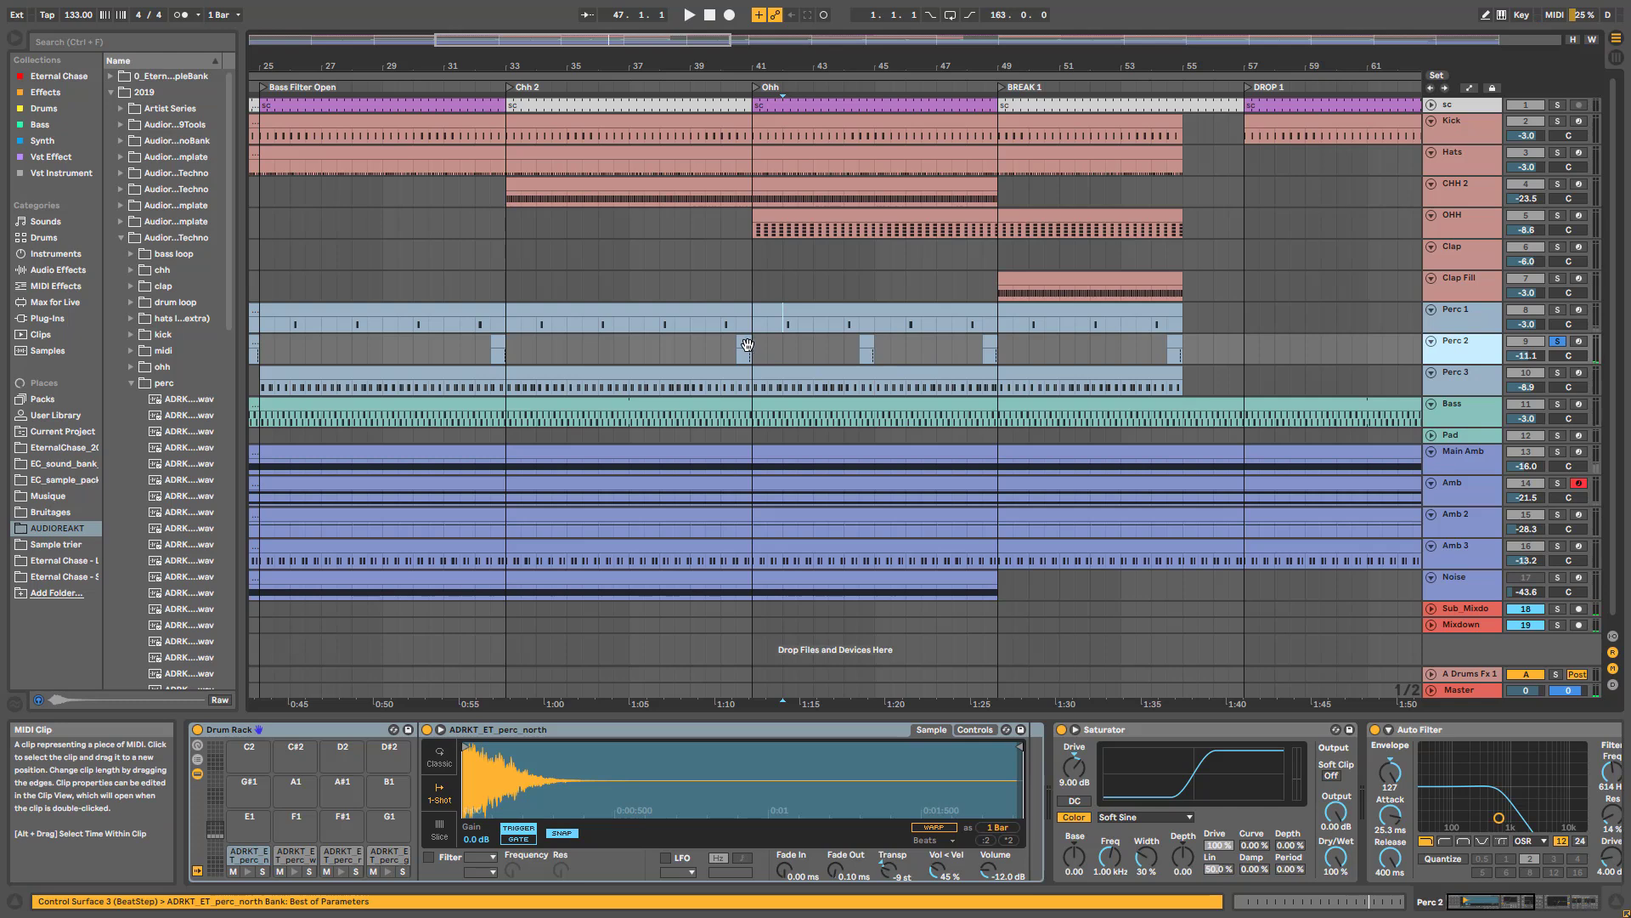
drag(636, 46, 633, 12)
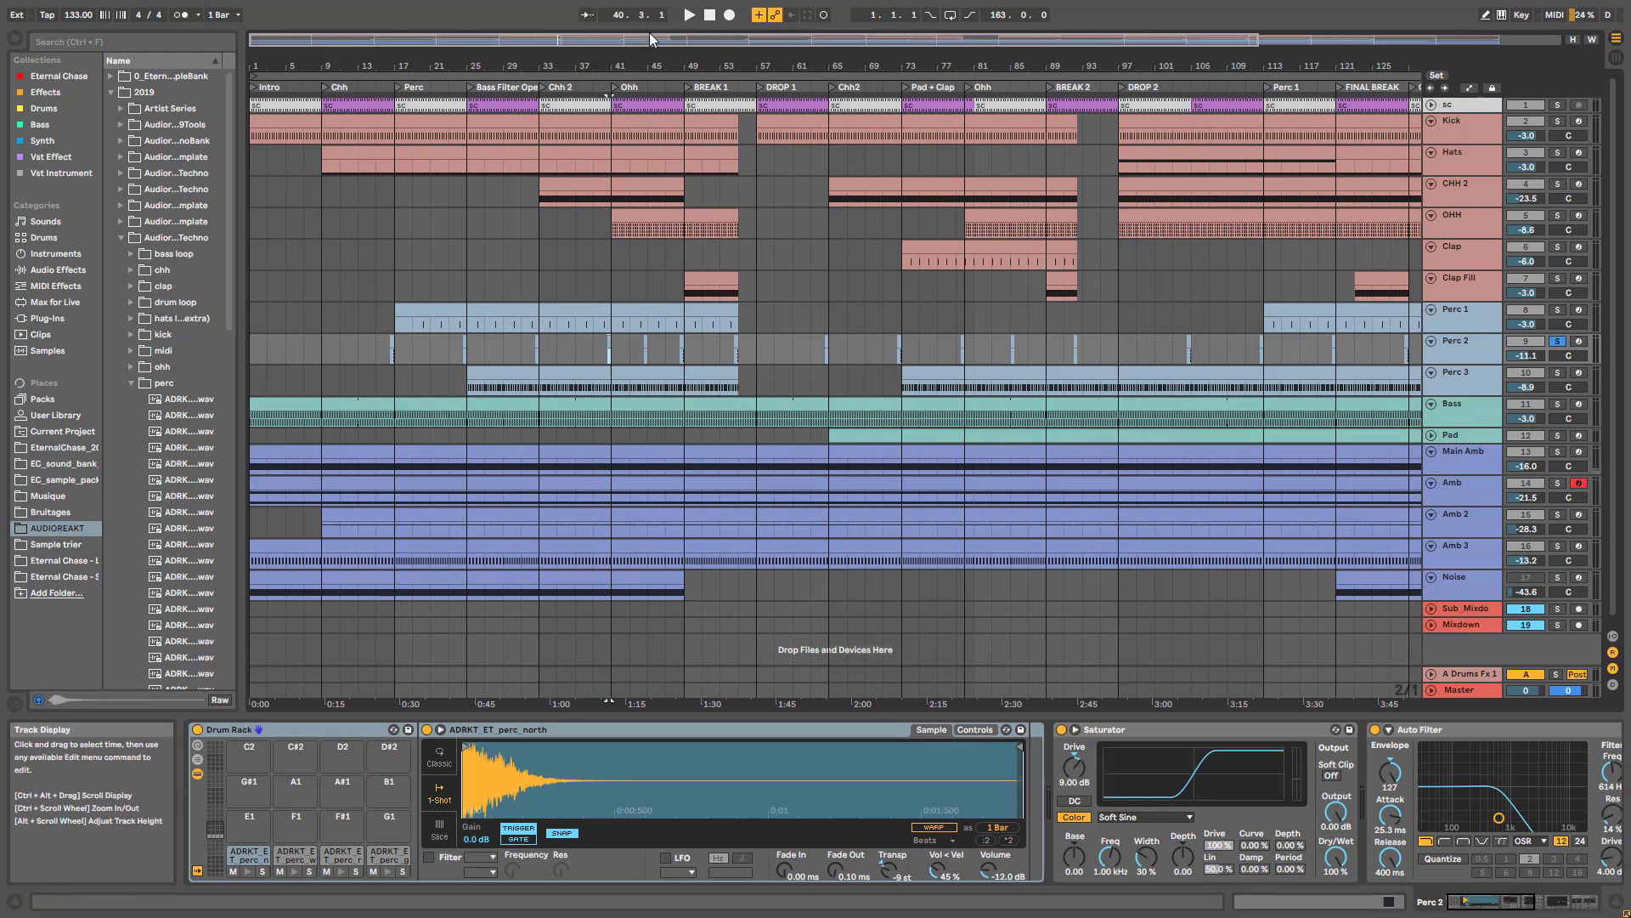
drag(652, 39, 612, 123)
click(834, 353)
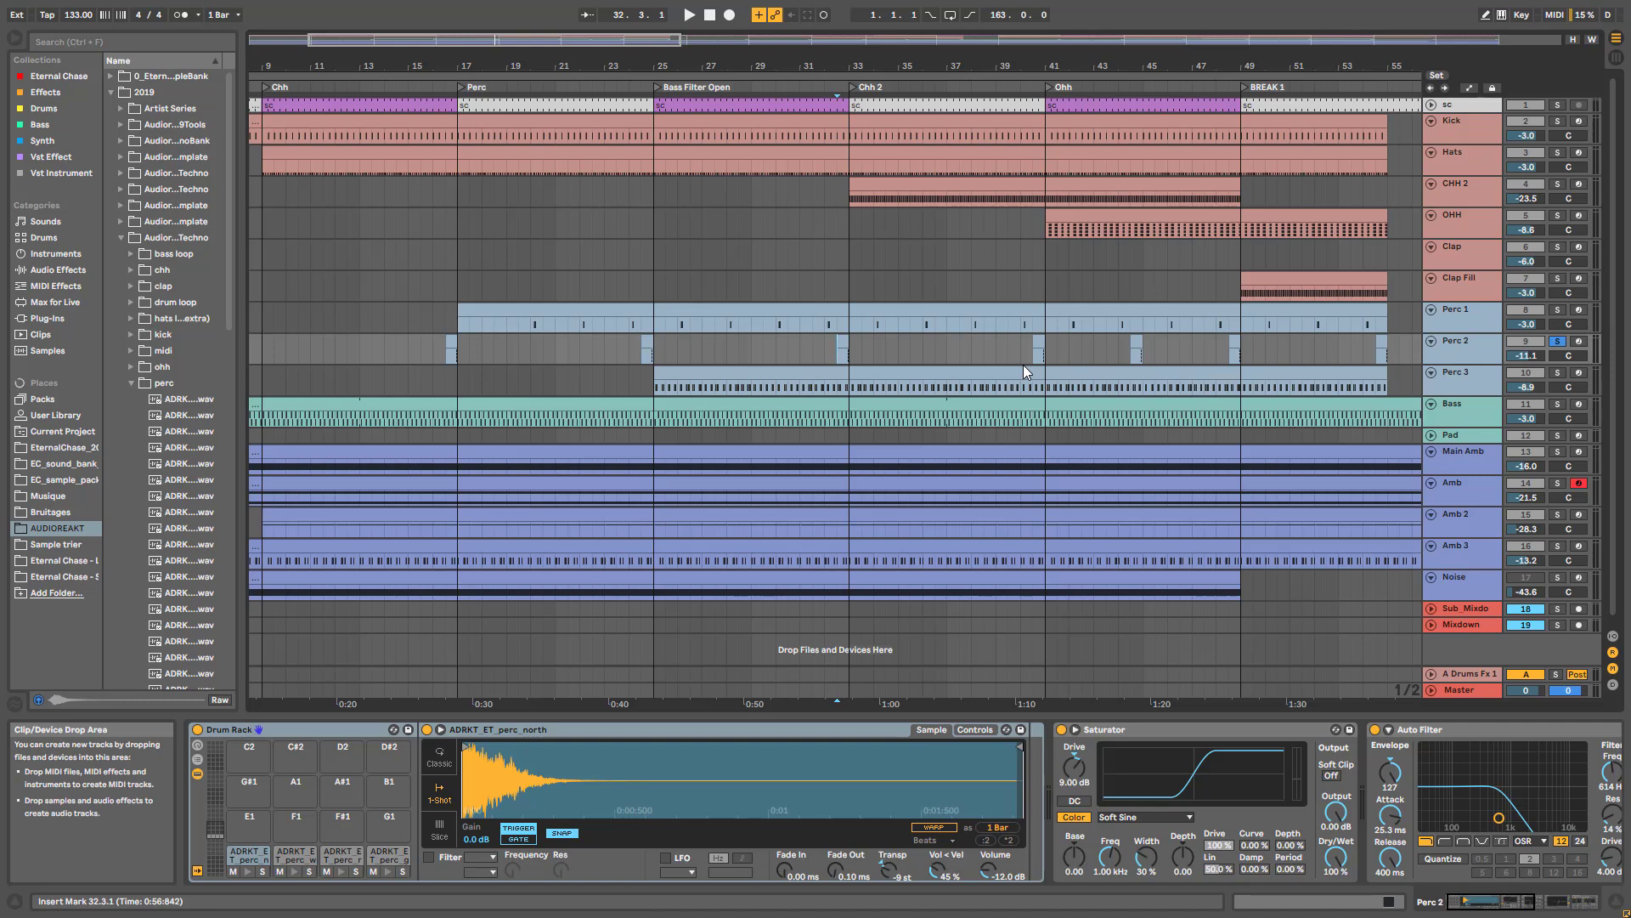
key(space)
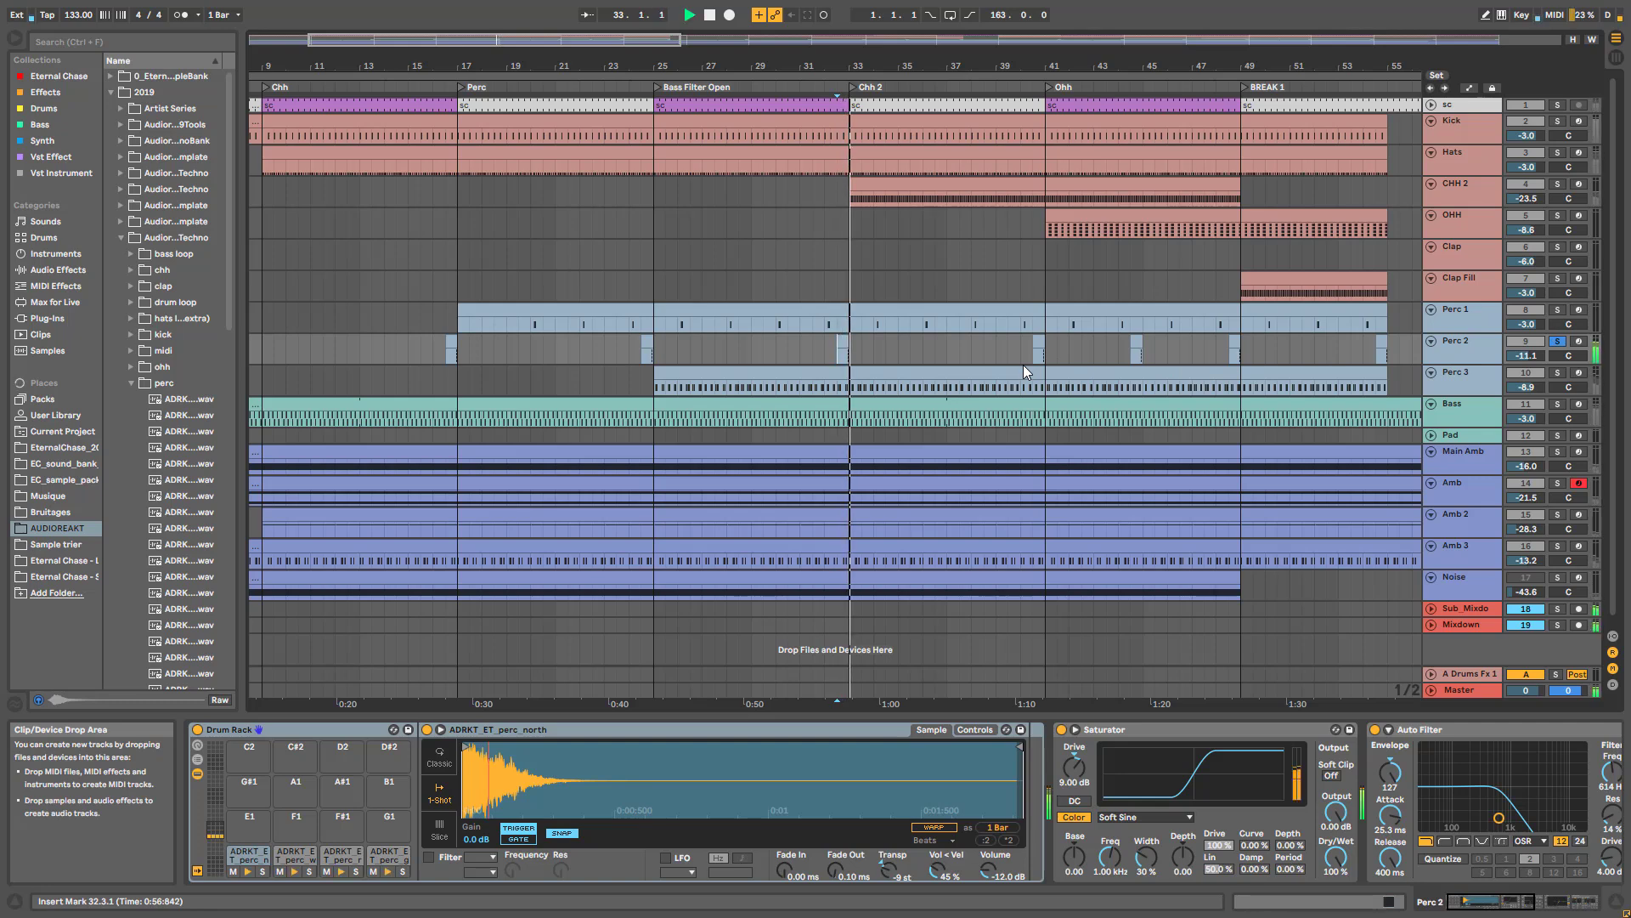
- Audition the Perc 2 Drum Rack's pads in isolation by soloing them individually during playback
click(262, 872)
key(space)
key(space)
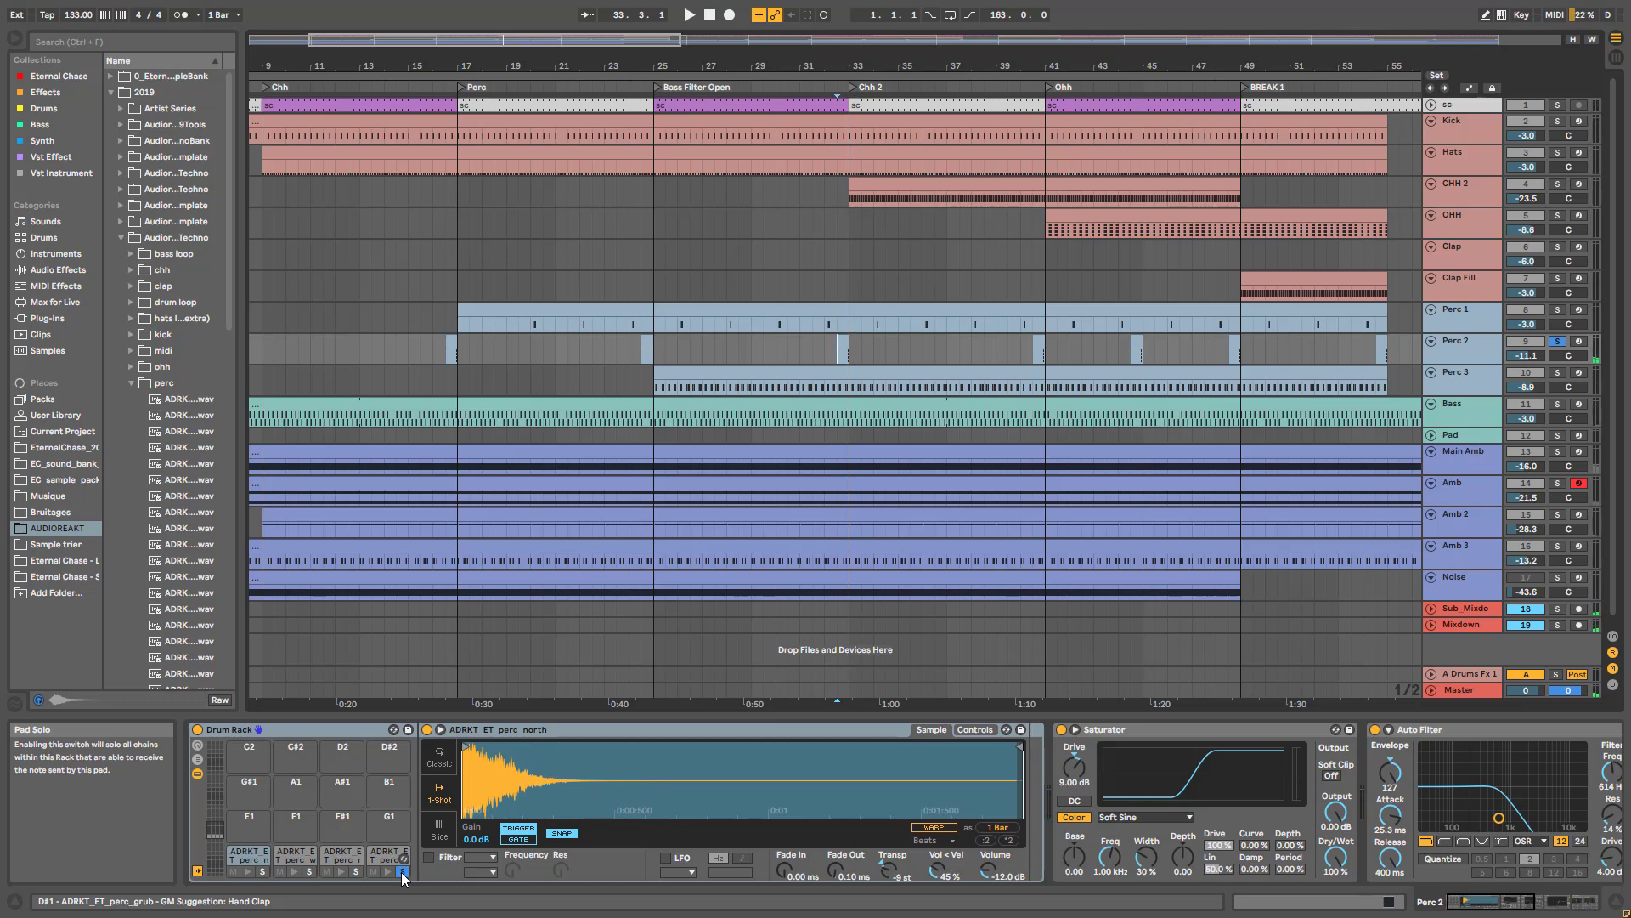
- Inspect the samples on Perc 2's four Drum Rack pads from ADRKT_ET_perc_grub back to ADRKT_ET_perc_north, and replay the clip from 32.3.1
click(379, 860)
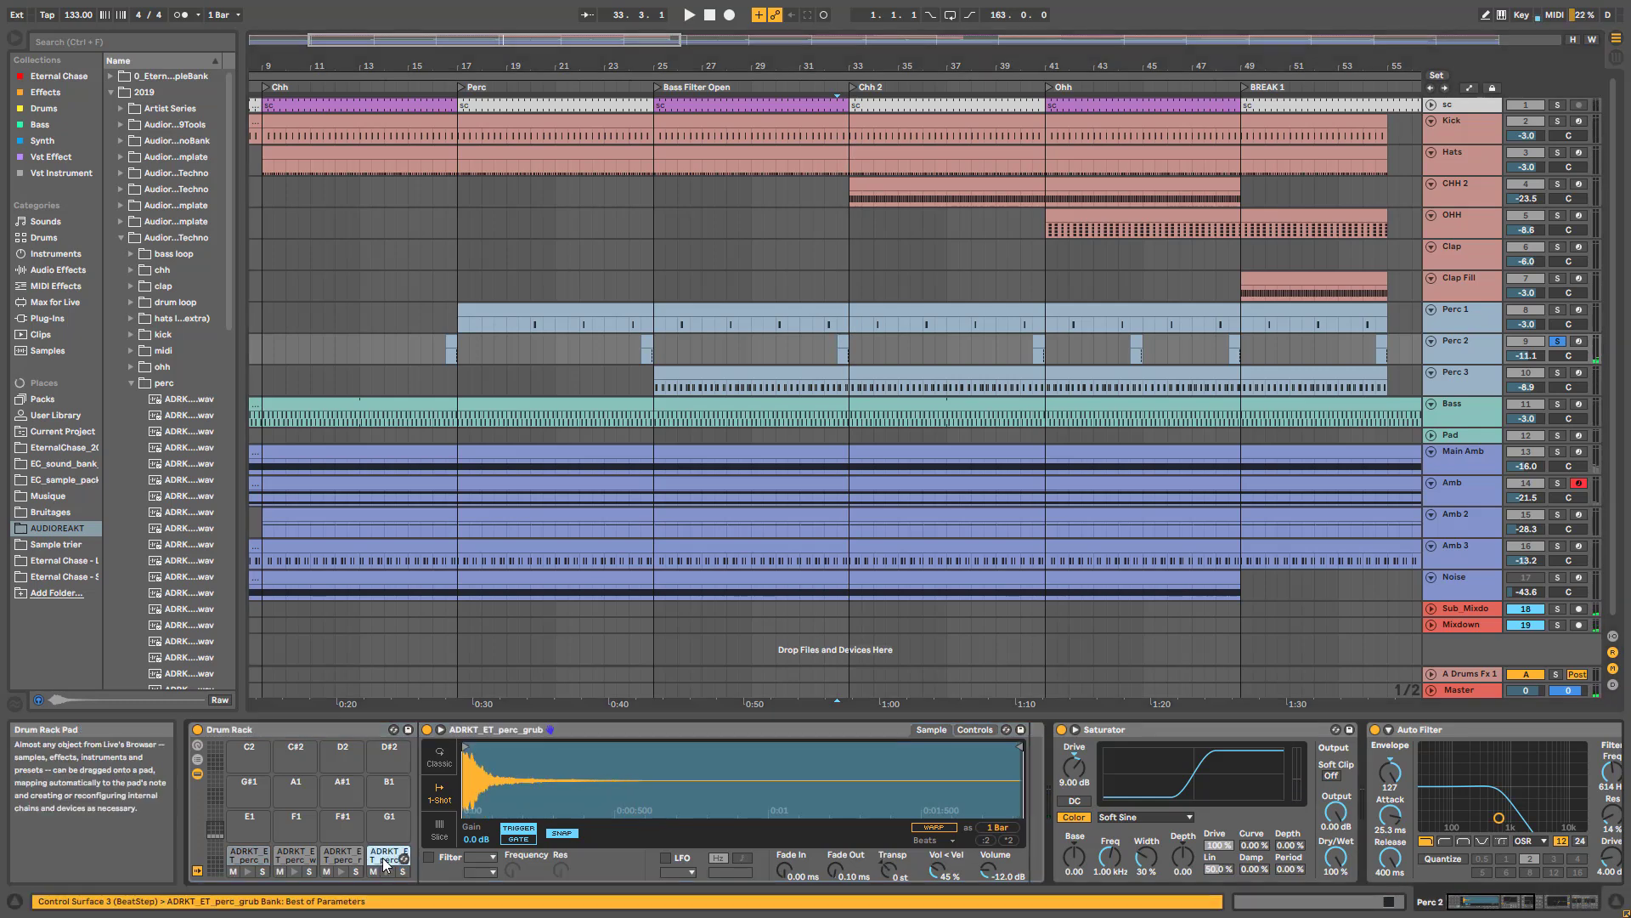
click(340, 864)
click(294, 862)
click(260, 860)
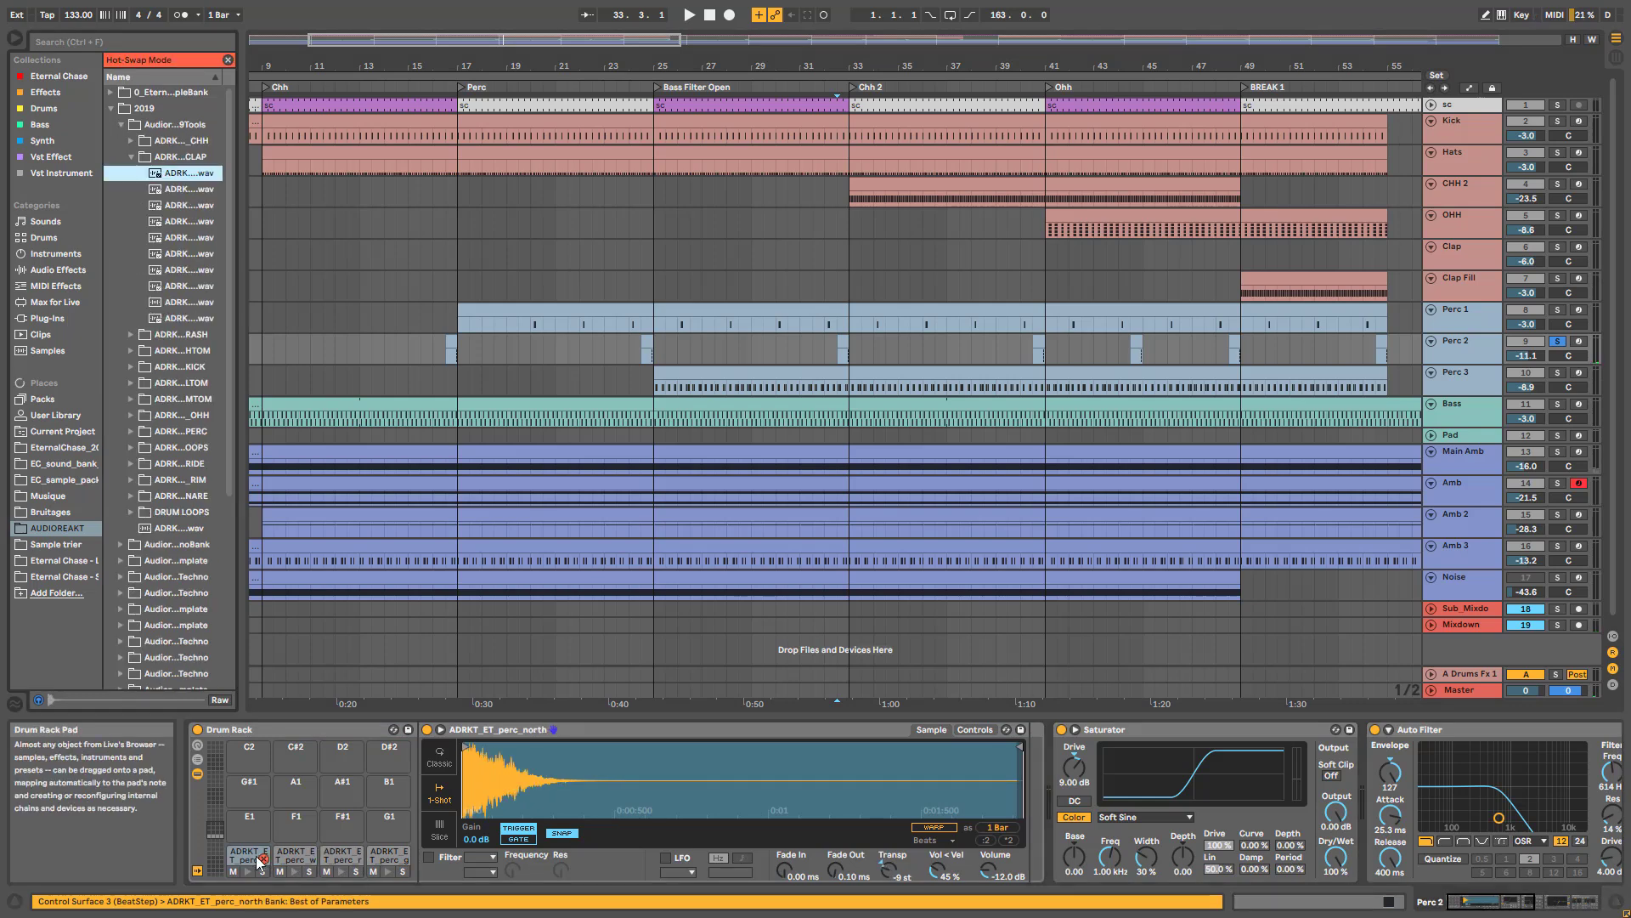
click(260, 859)
key(space)
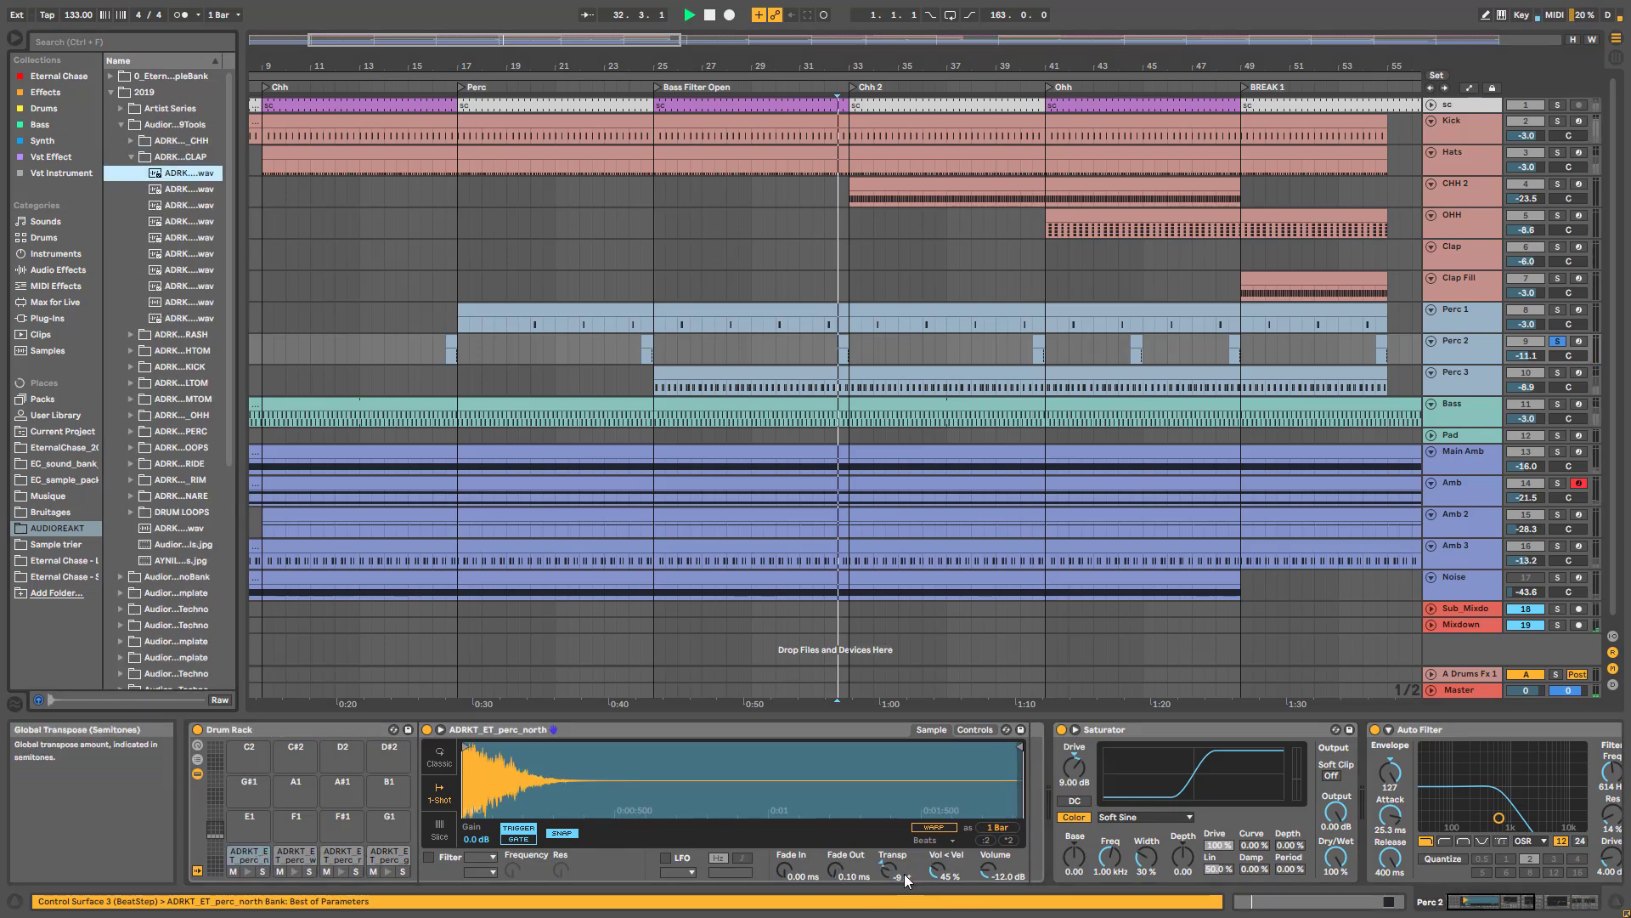
- Bypass Perc 2's Saturator, Auto Filter, EQ Eight and ADRKT_Default_Reverb, and play the clip at 32.3.1 without effects
key(space)
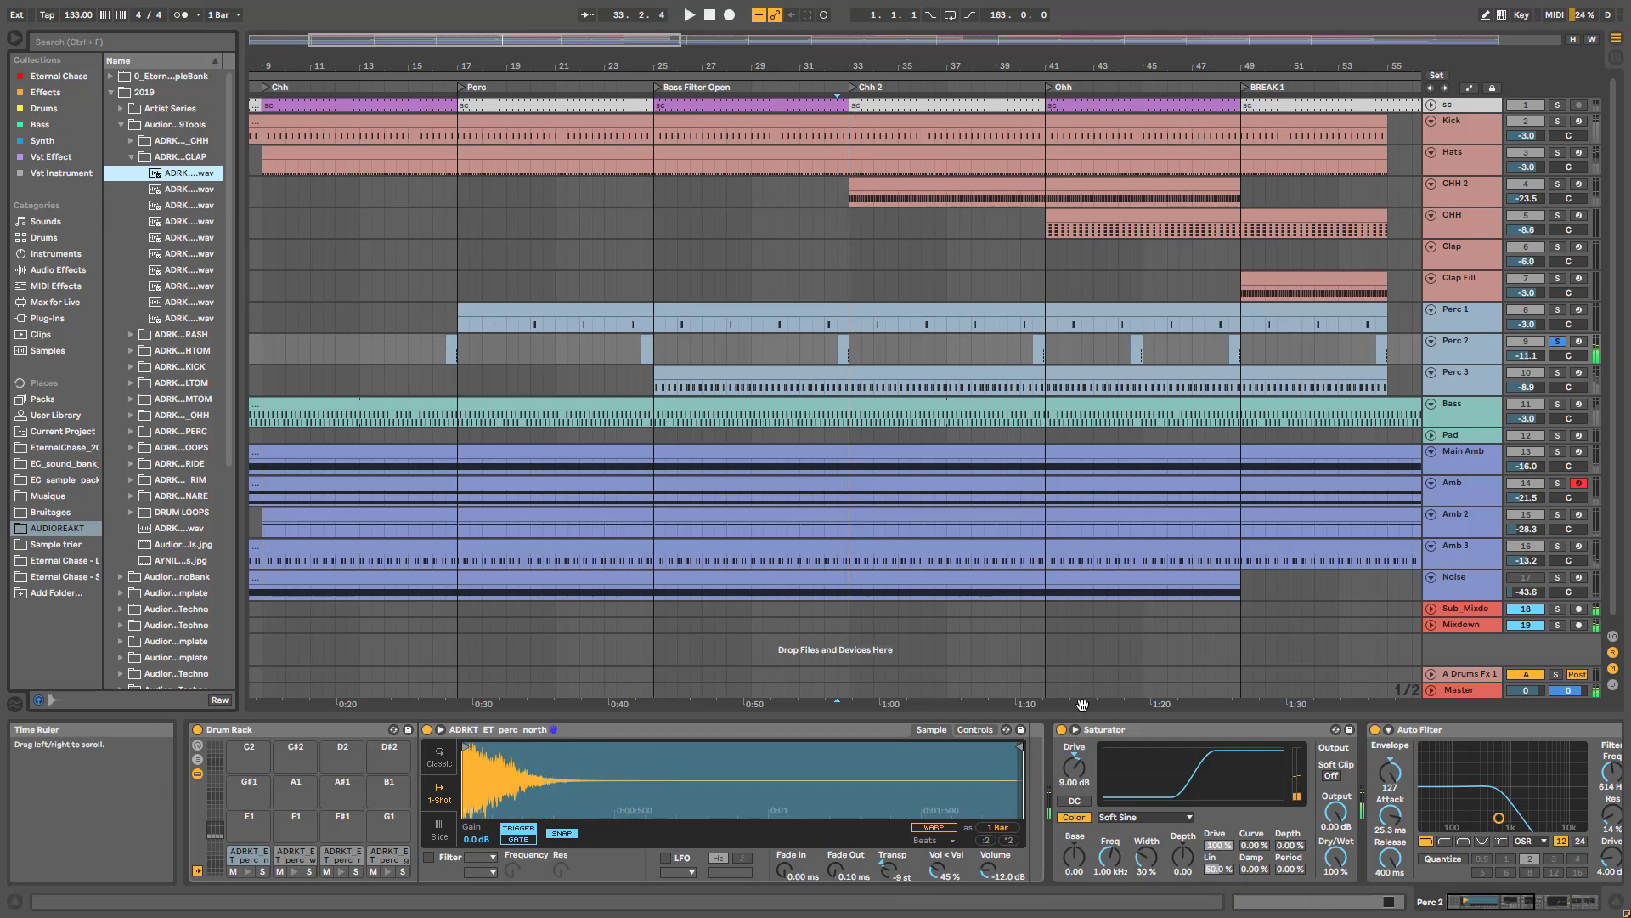
click(1061, 730)
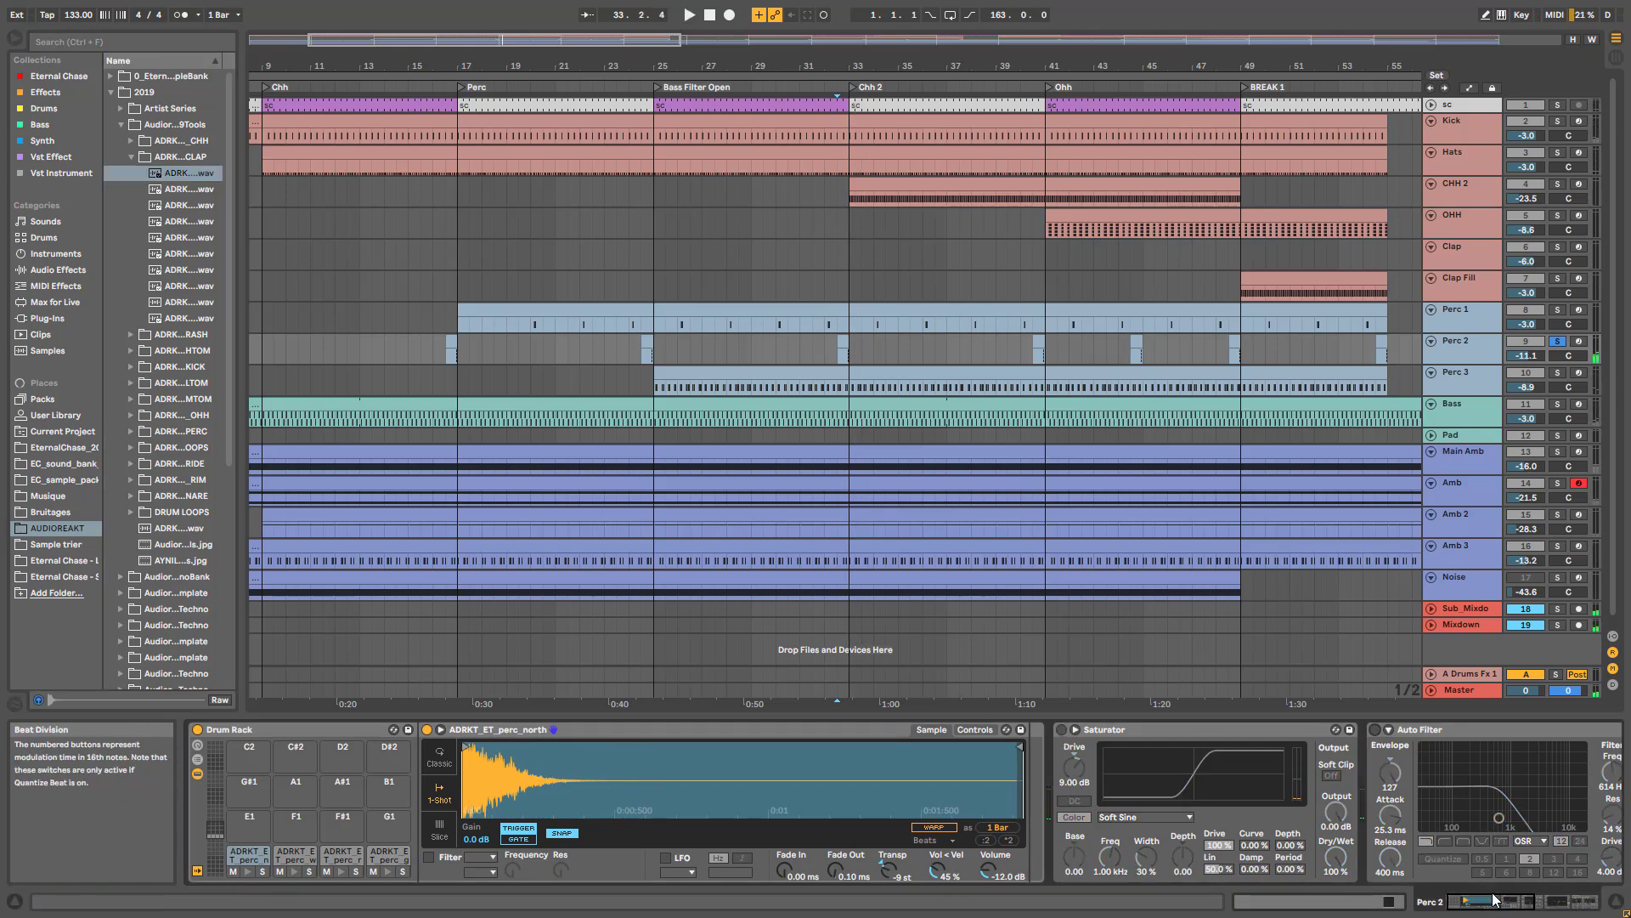
scroll(1377, 736, down, 10)
click(1116, 730)
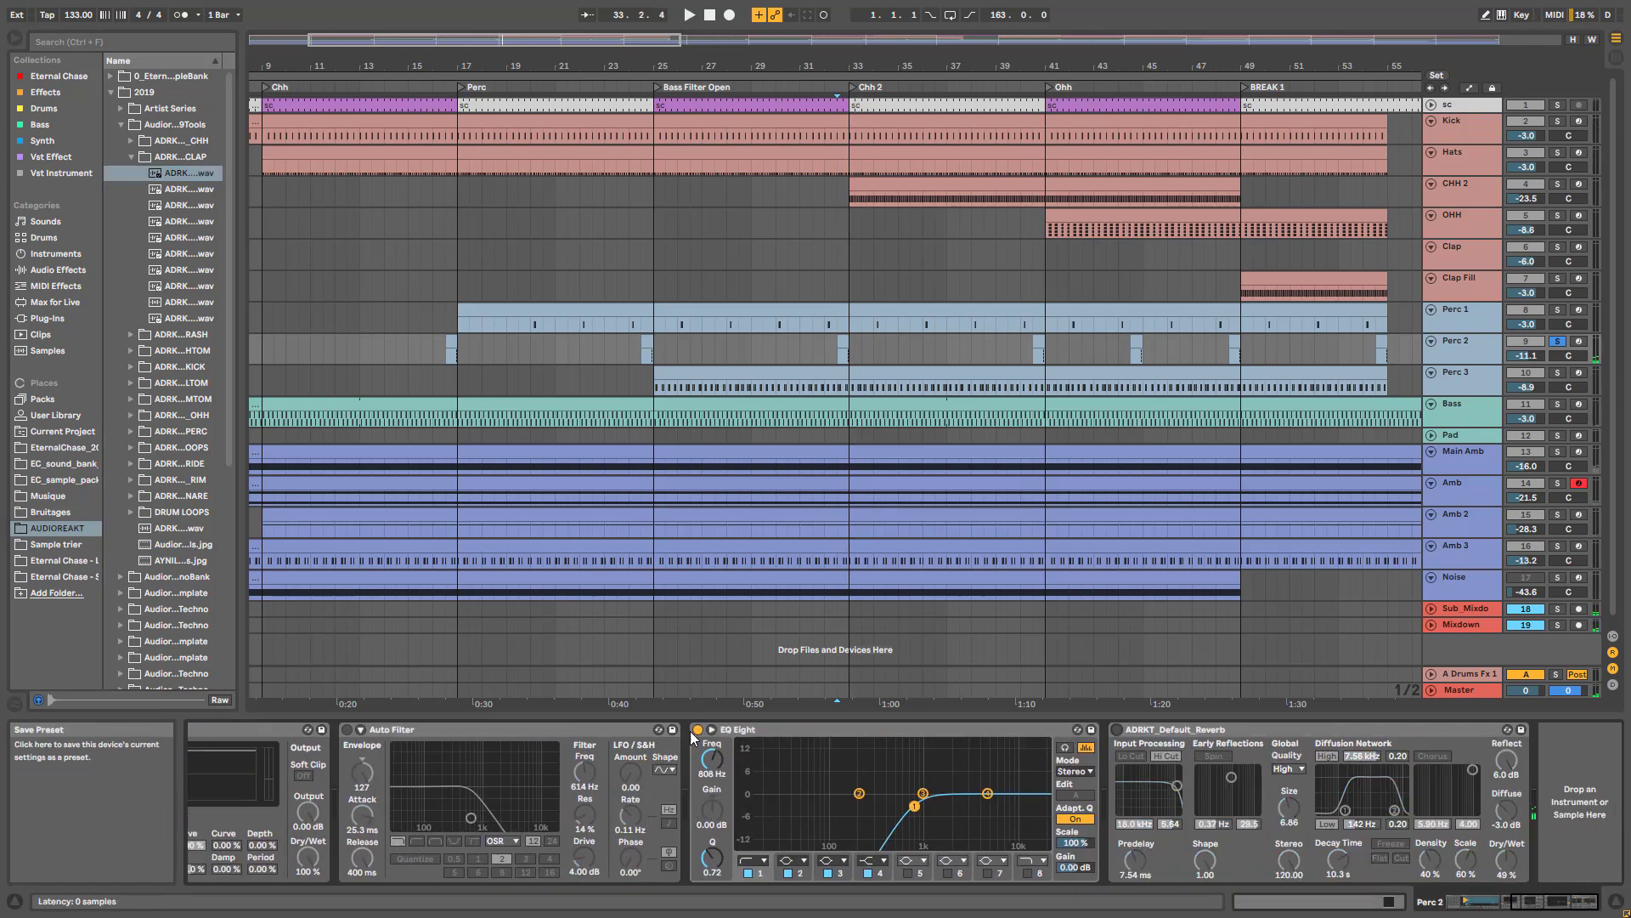
click(698, 730)
key(space)
- Reactivate the Saturator on Perc 2 and replay the clip from 32.3.1, comparing the sound with it on and off
drag(1550, 902, 1497, 903)
click(891, 729)
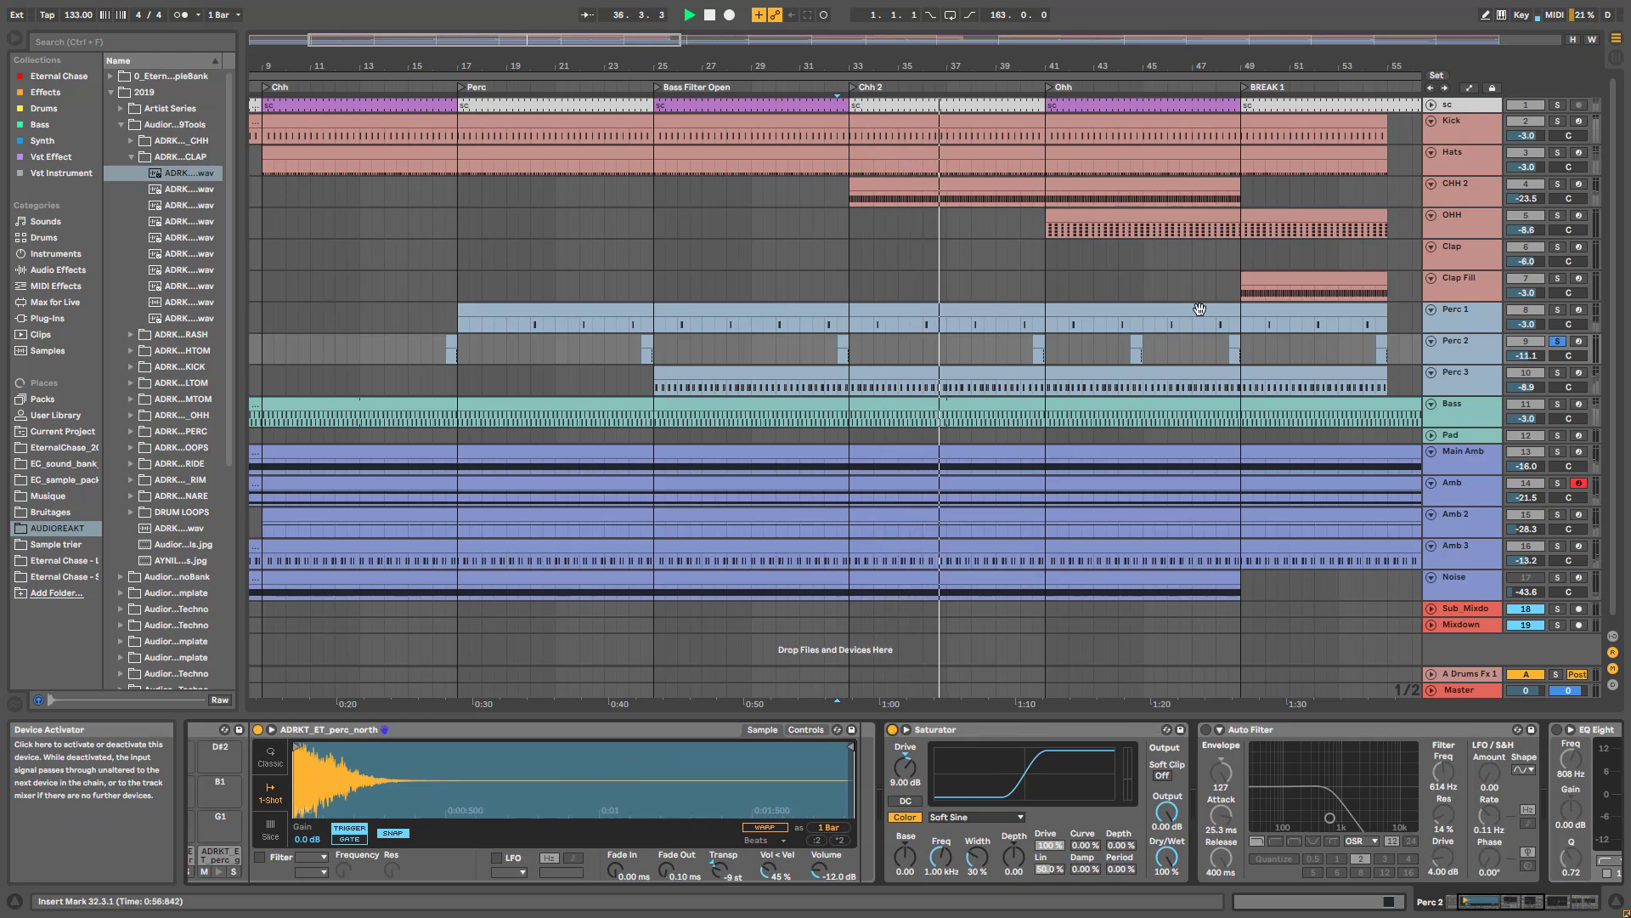
key(space)
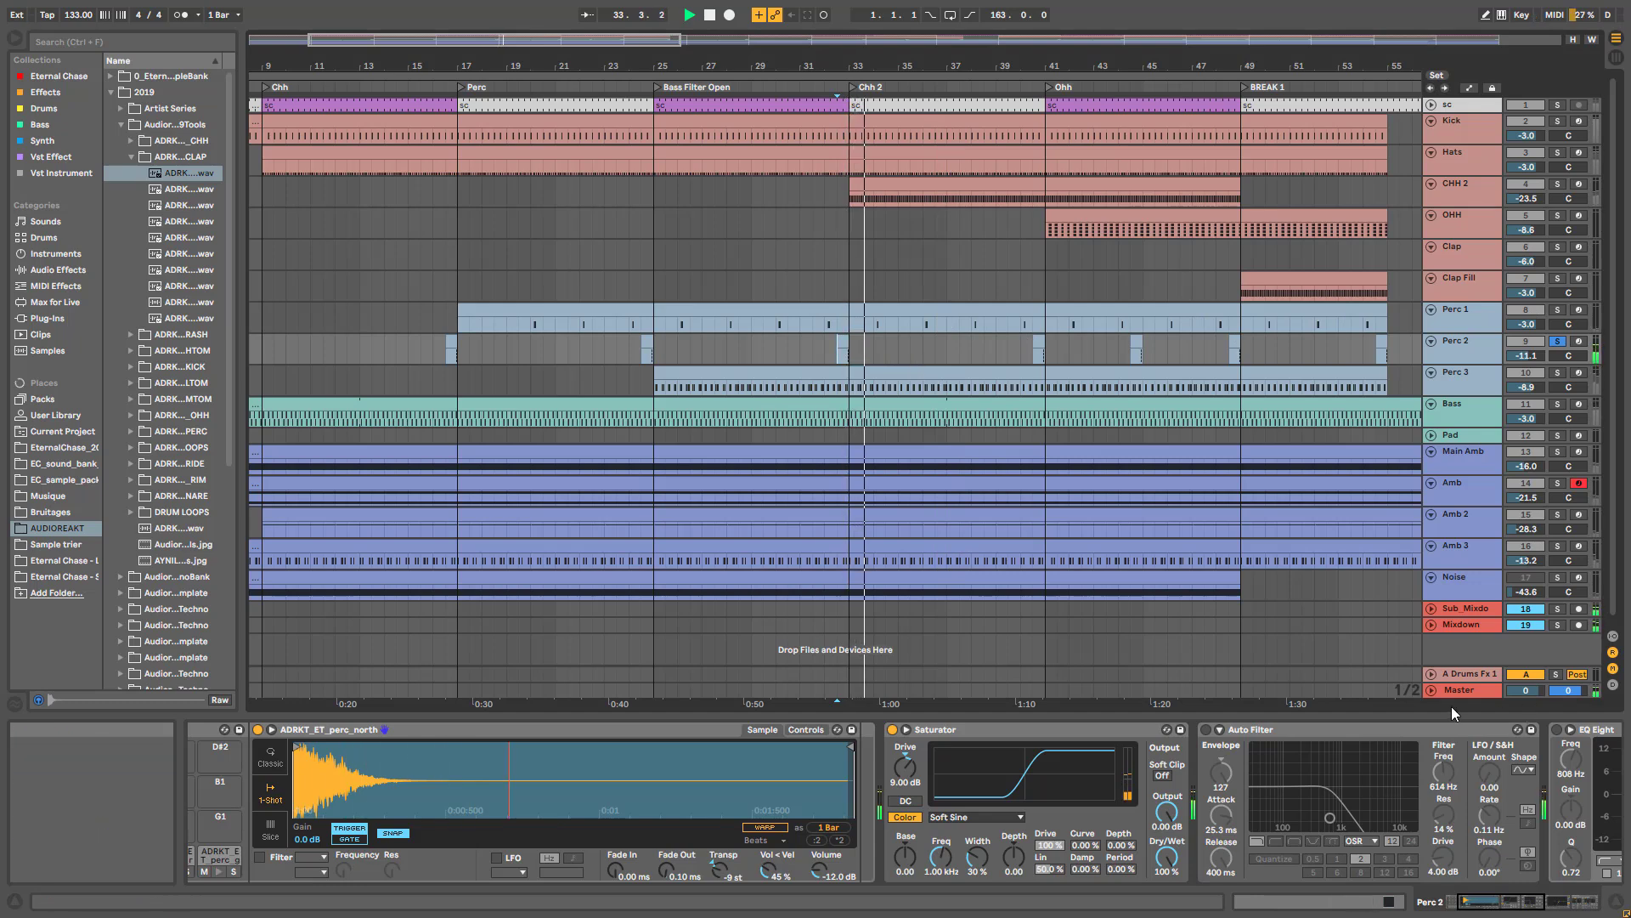
key(space)
key(space)
click(892, 729)
click(892, 730)
key(space)
key(space)
- Reactivate the ADRKT_Default_Reverb on Perc 2 and replay the clip from 32.3.1
drag(1498, 907, 1540, 903)
click(1335, 729)
key(space)
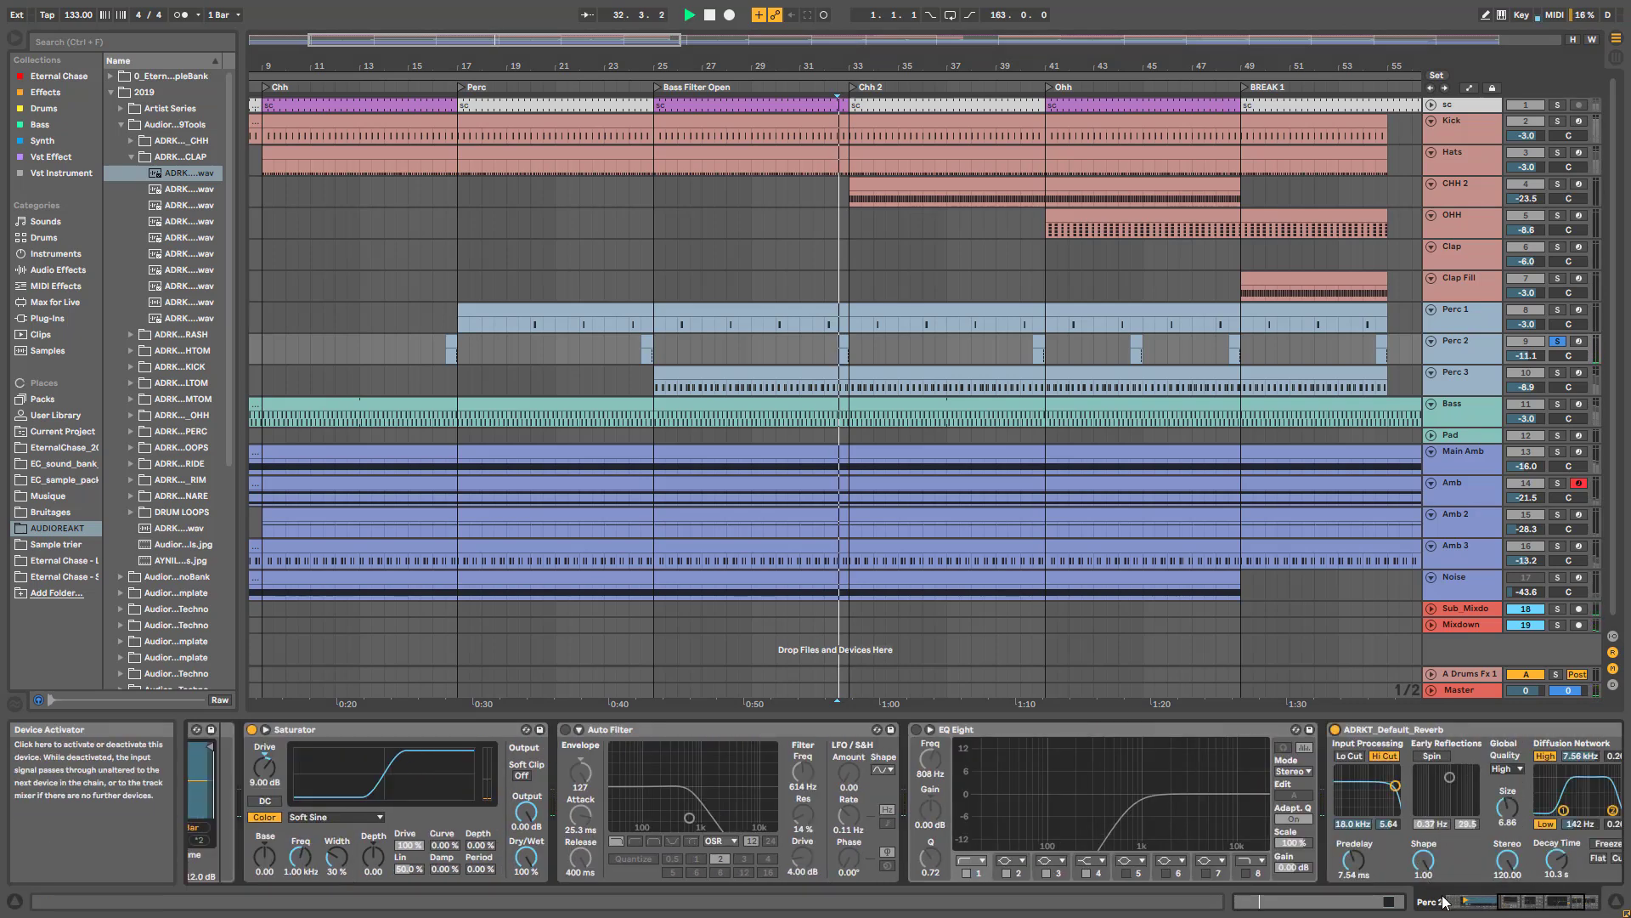
mouse_move(1514, 899)
mouse_down()
mouse_move(1544, 900)
mouse_move(1530, 898)
mouse_up()
key(space)
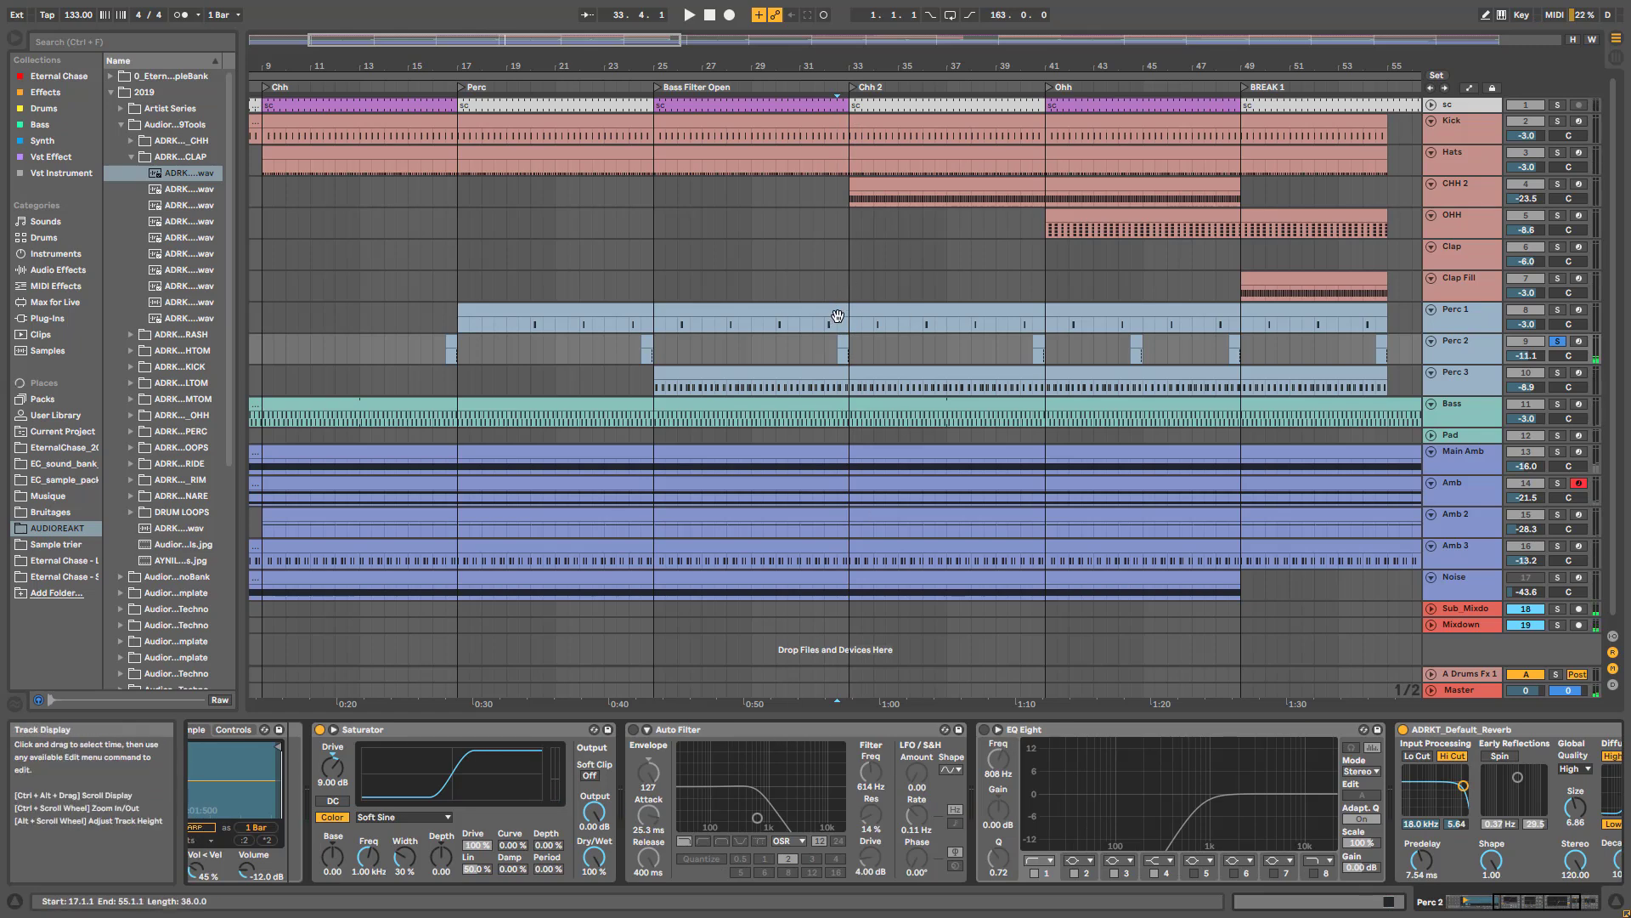
- Reselect the Perc 2 track and reactivate the Auto Filter in its device chain
click(1461, 320)
click(1466, 343)
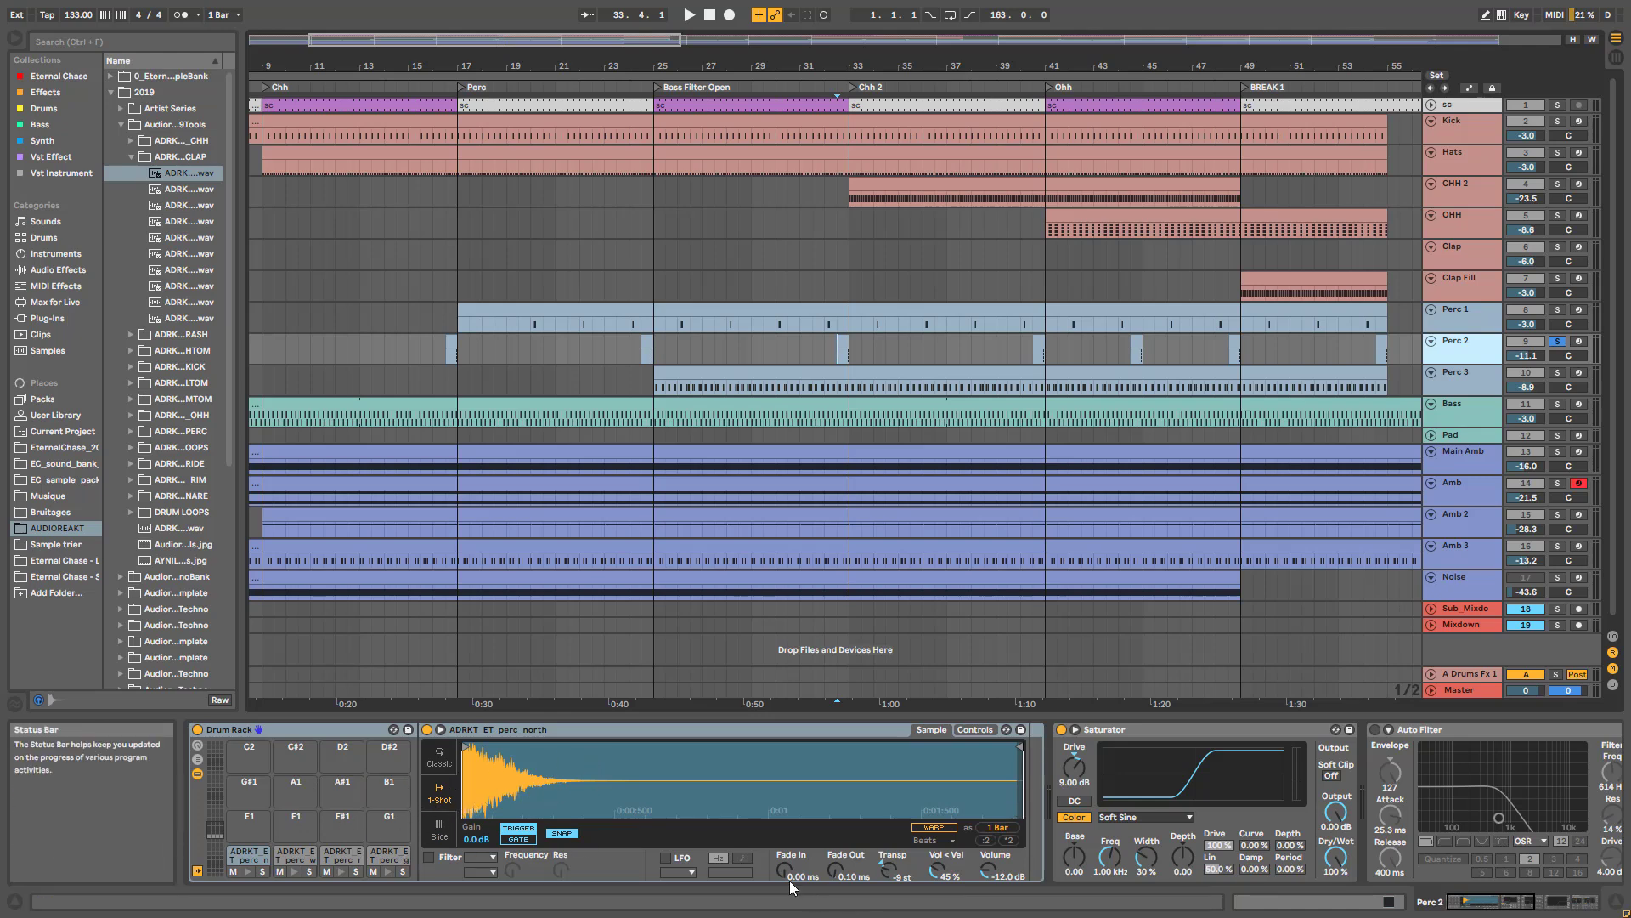
drag(785, 869, 784, 861)
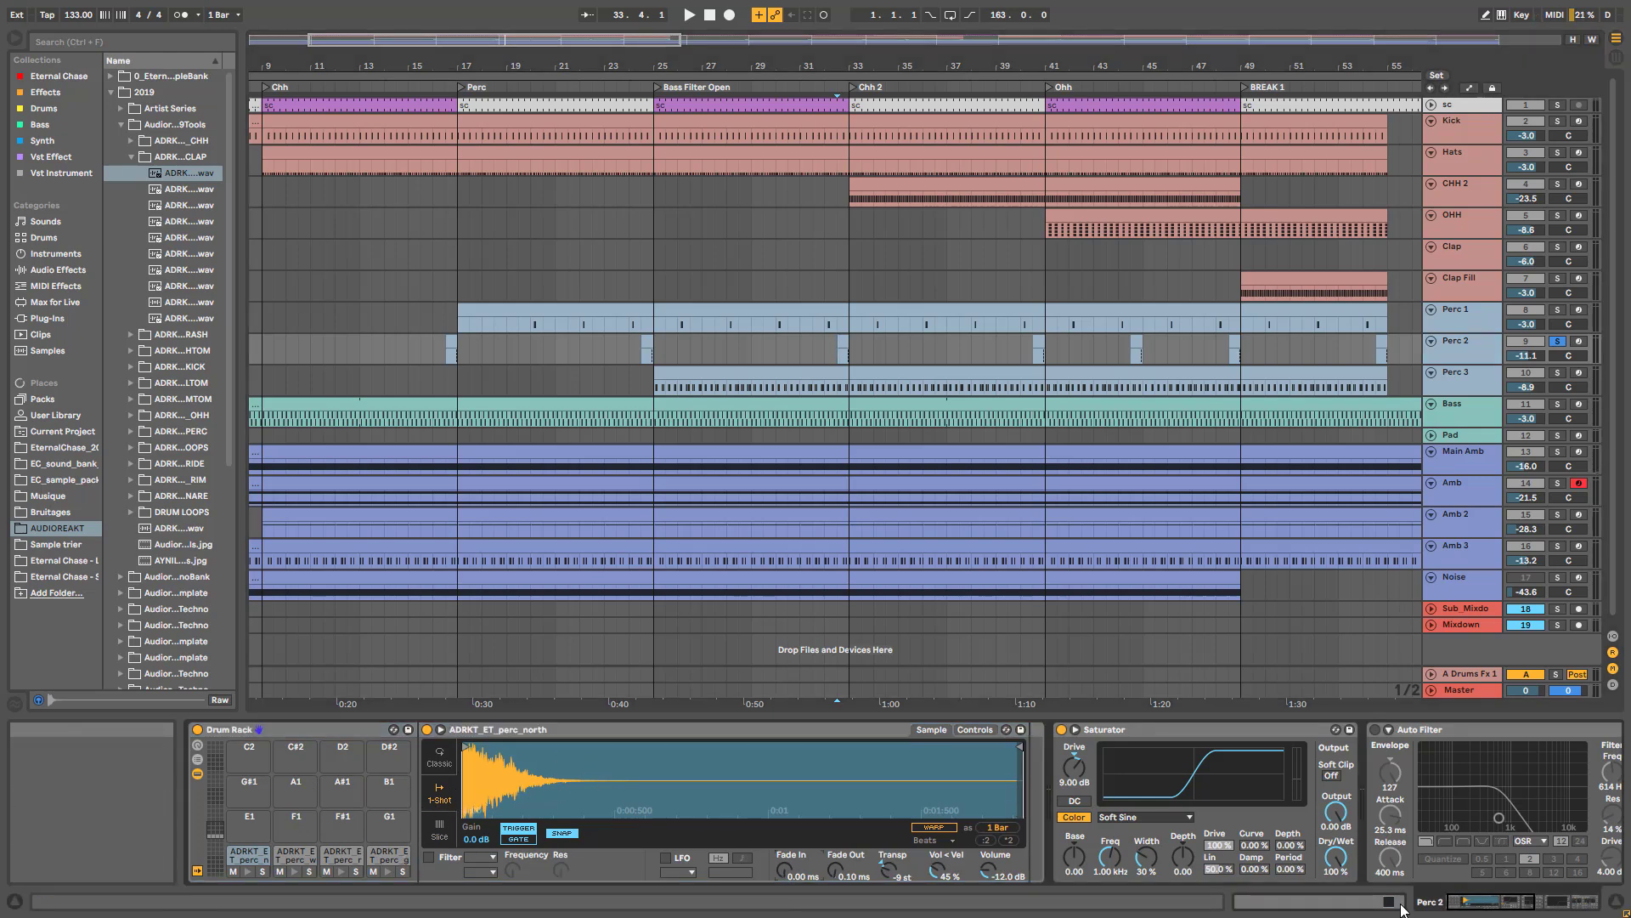
click(1502, 911)
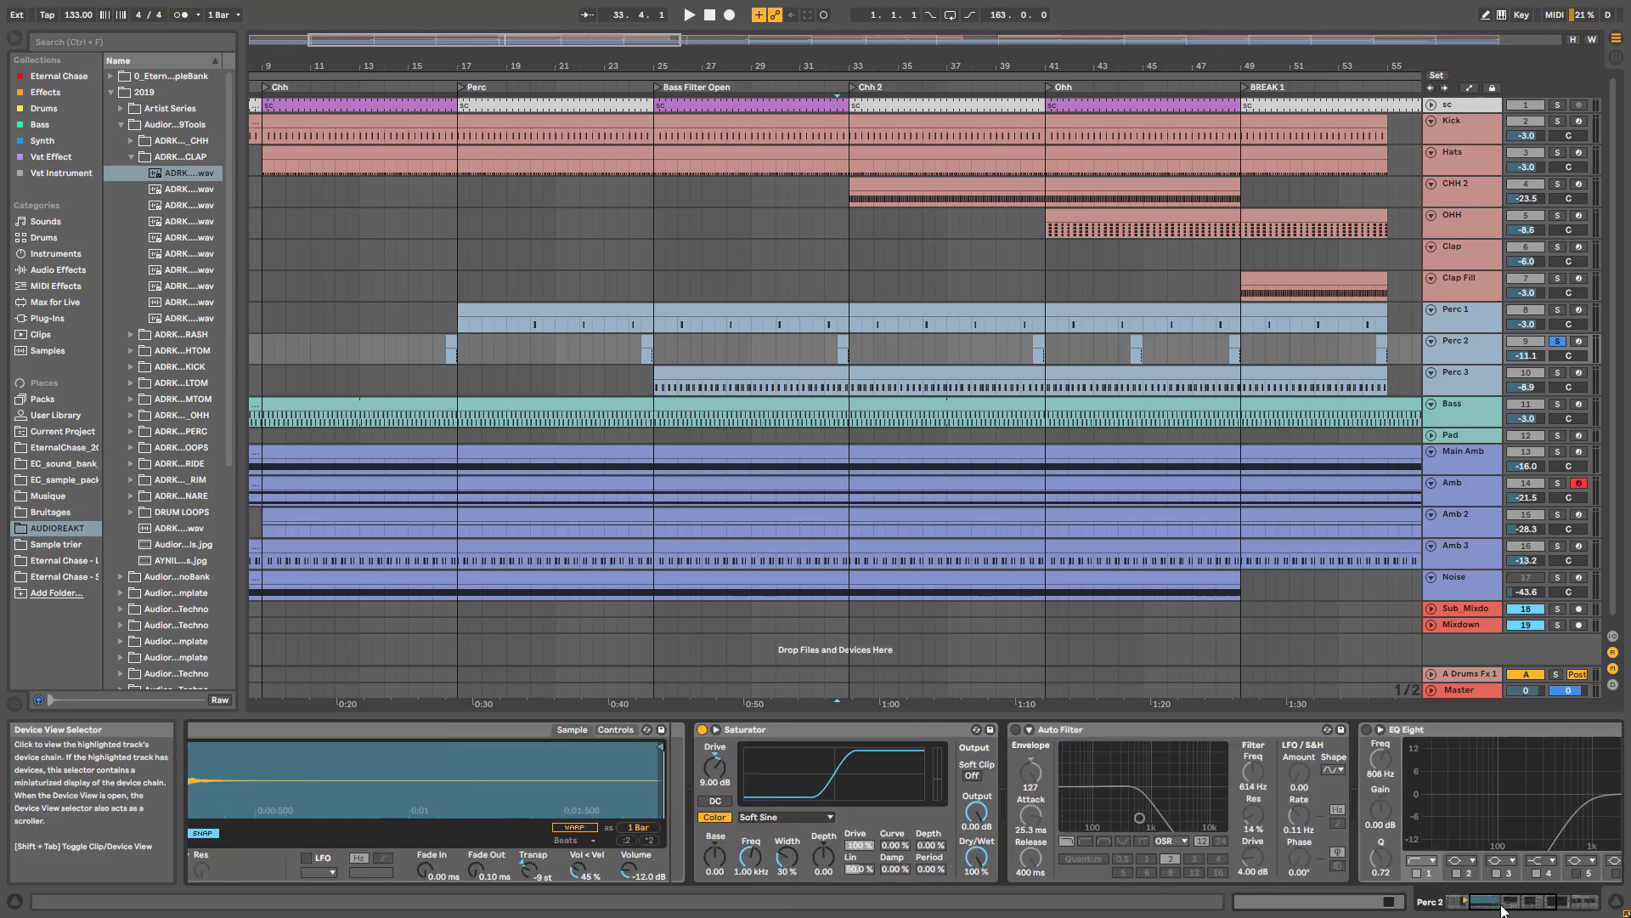
click(1074, 733)
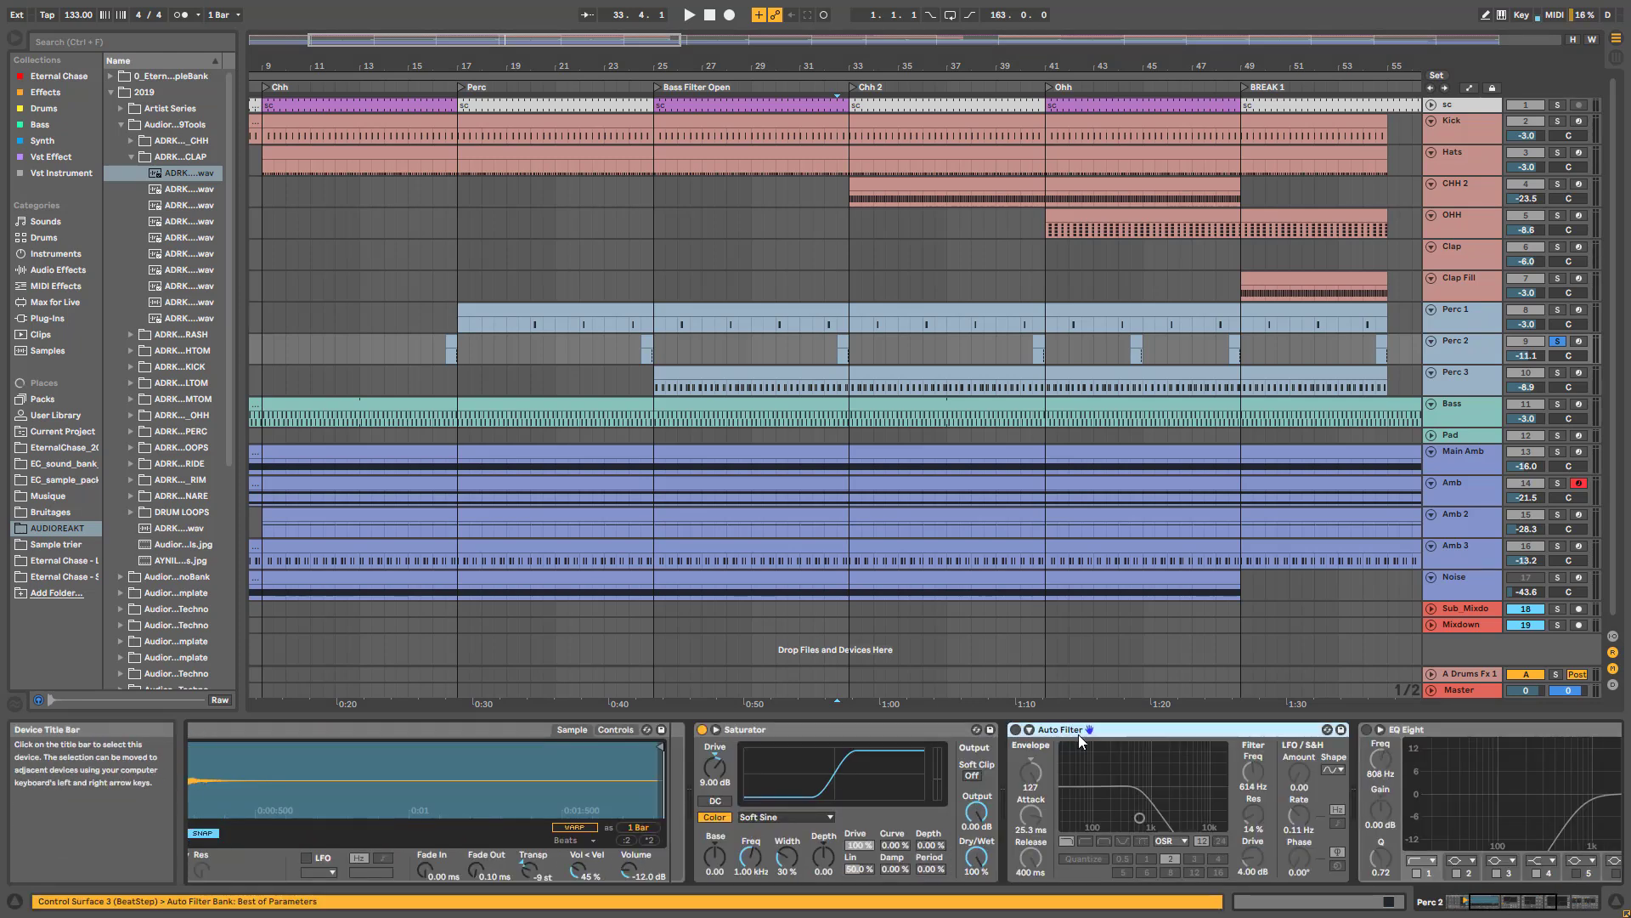
click(1015, 730)
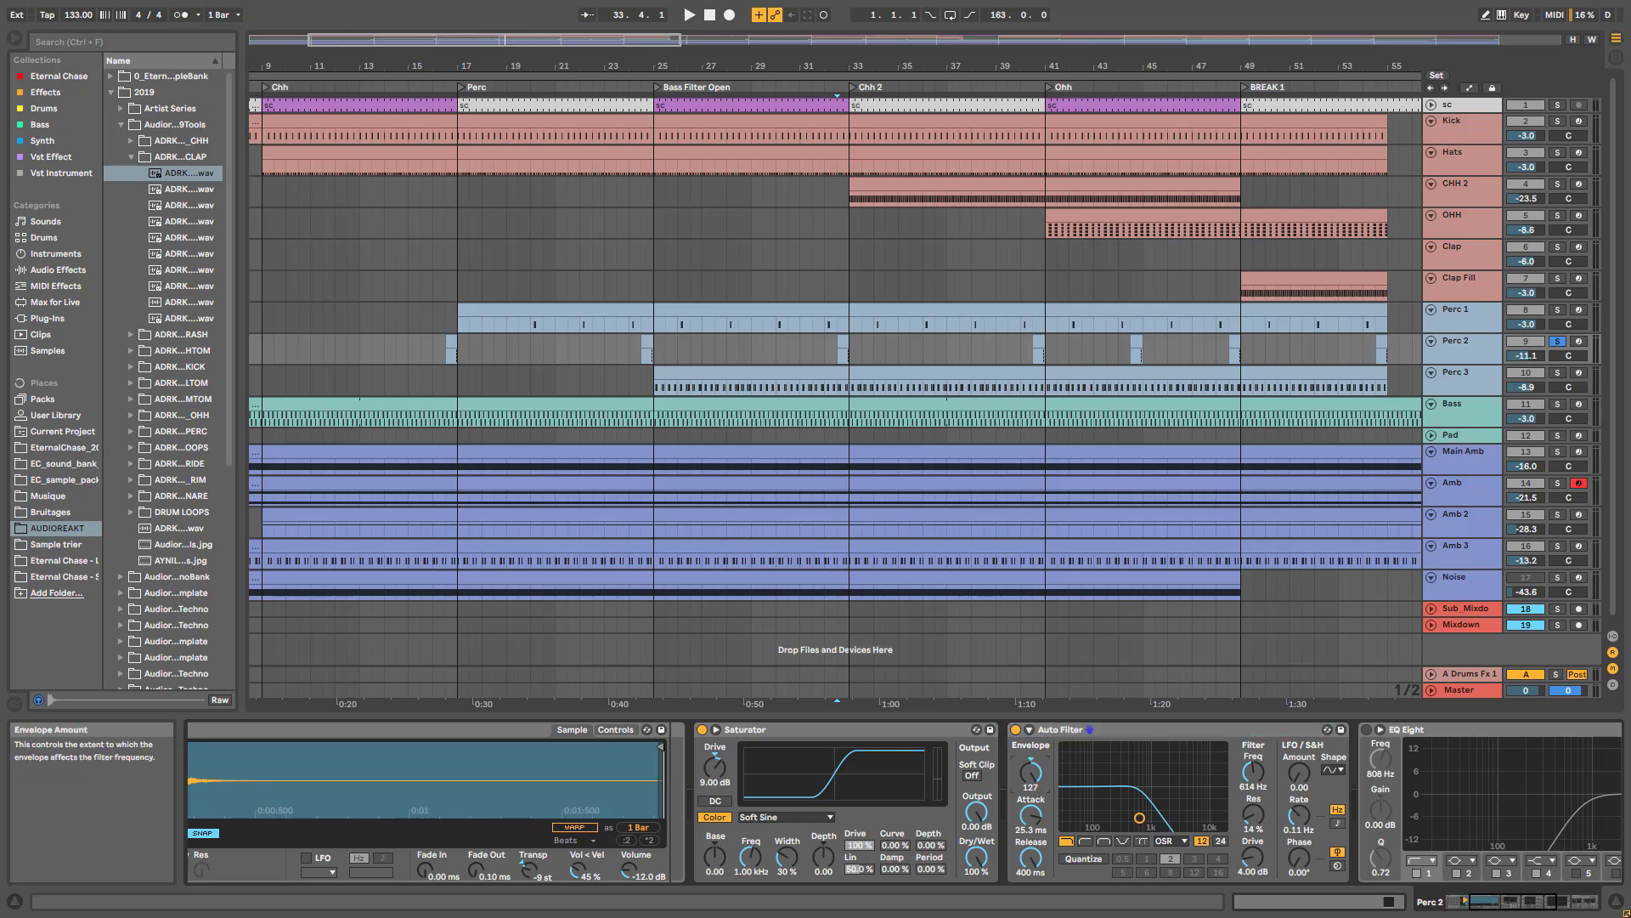
- Audition Perc 2's clips with the Auto Filter on, and reactivate the EQ Eight before the reverb
key(space)
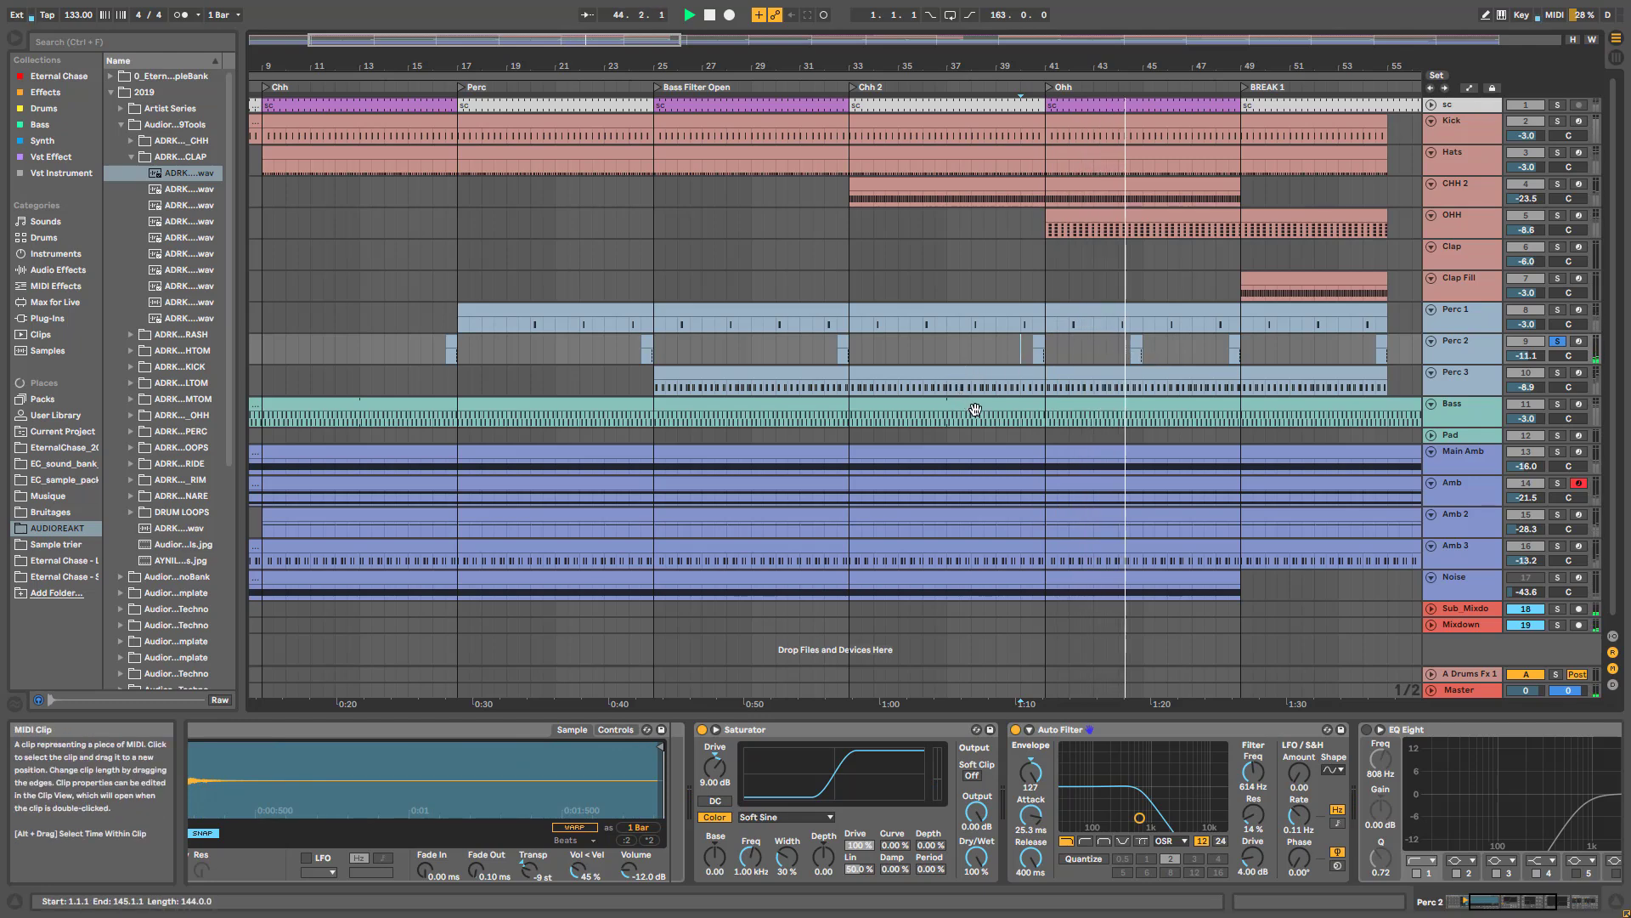
key(space)
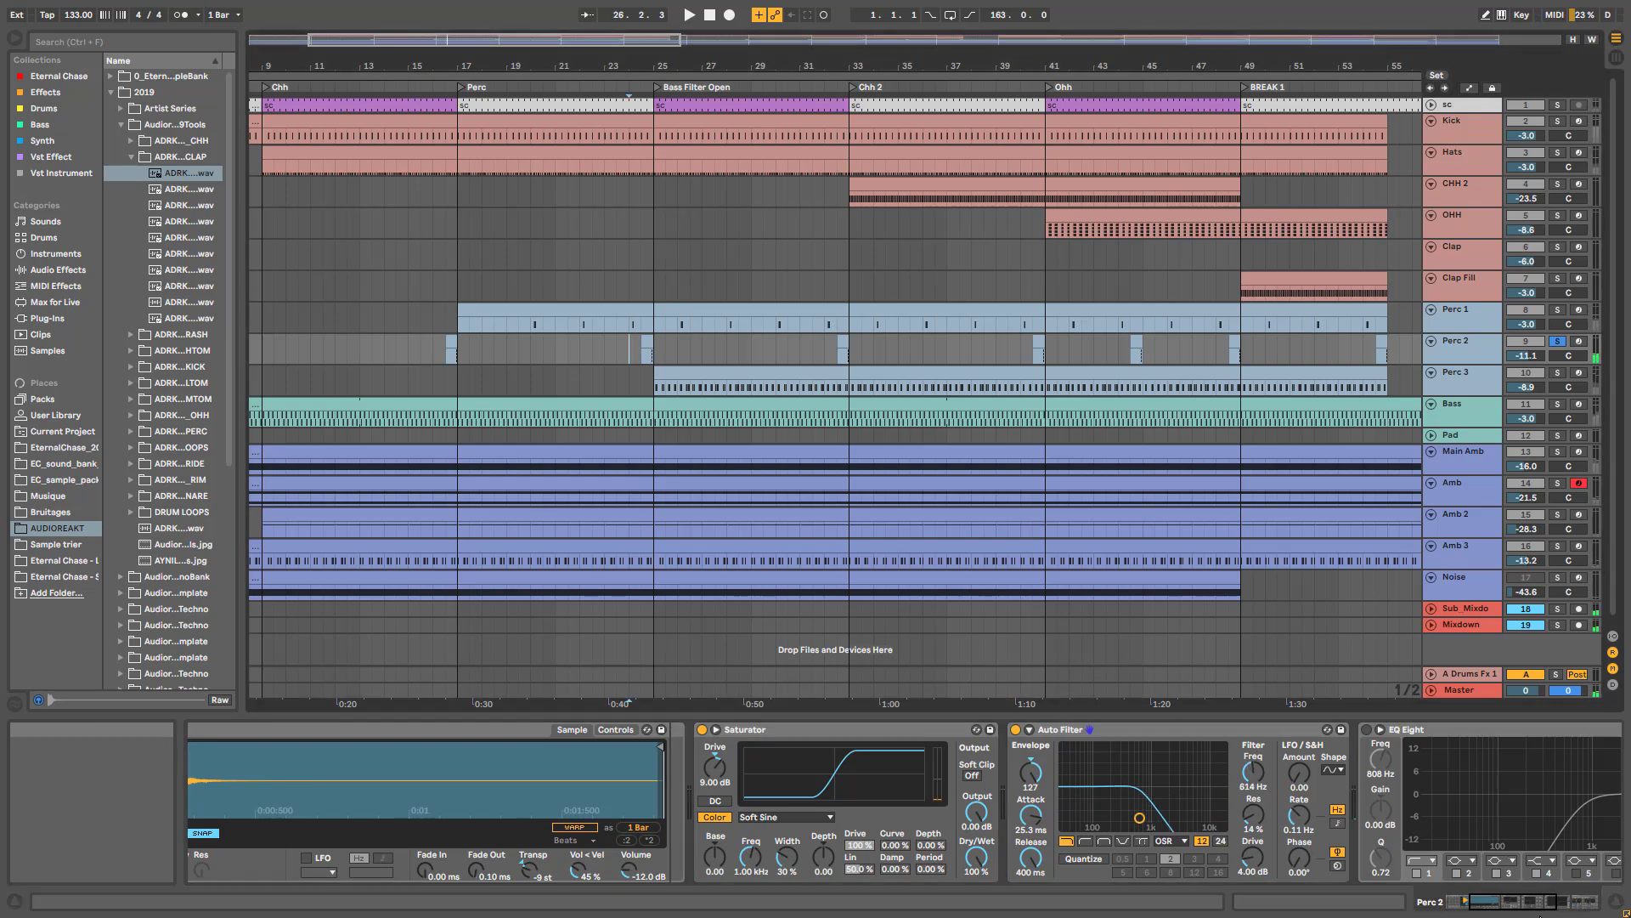
drag(1514, 903, 1556, 899)
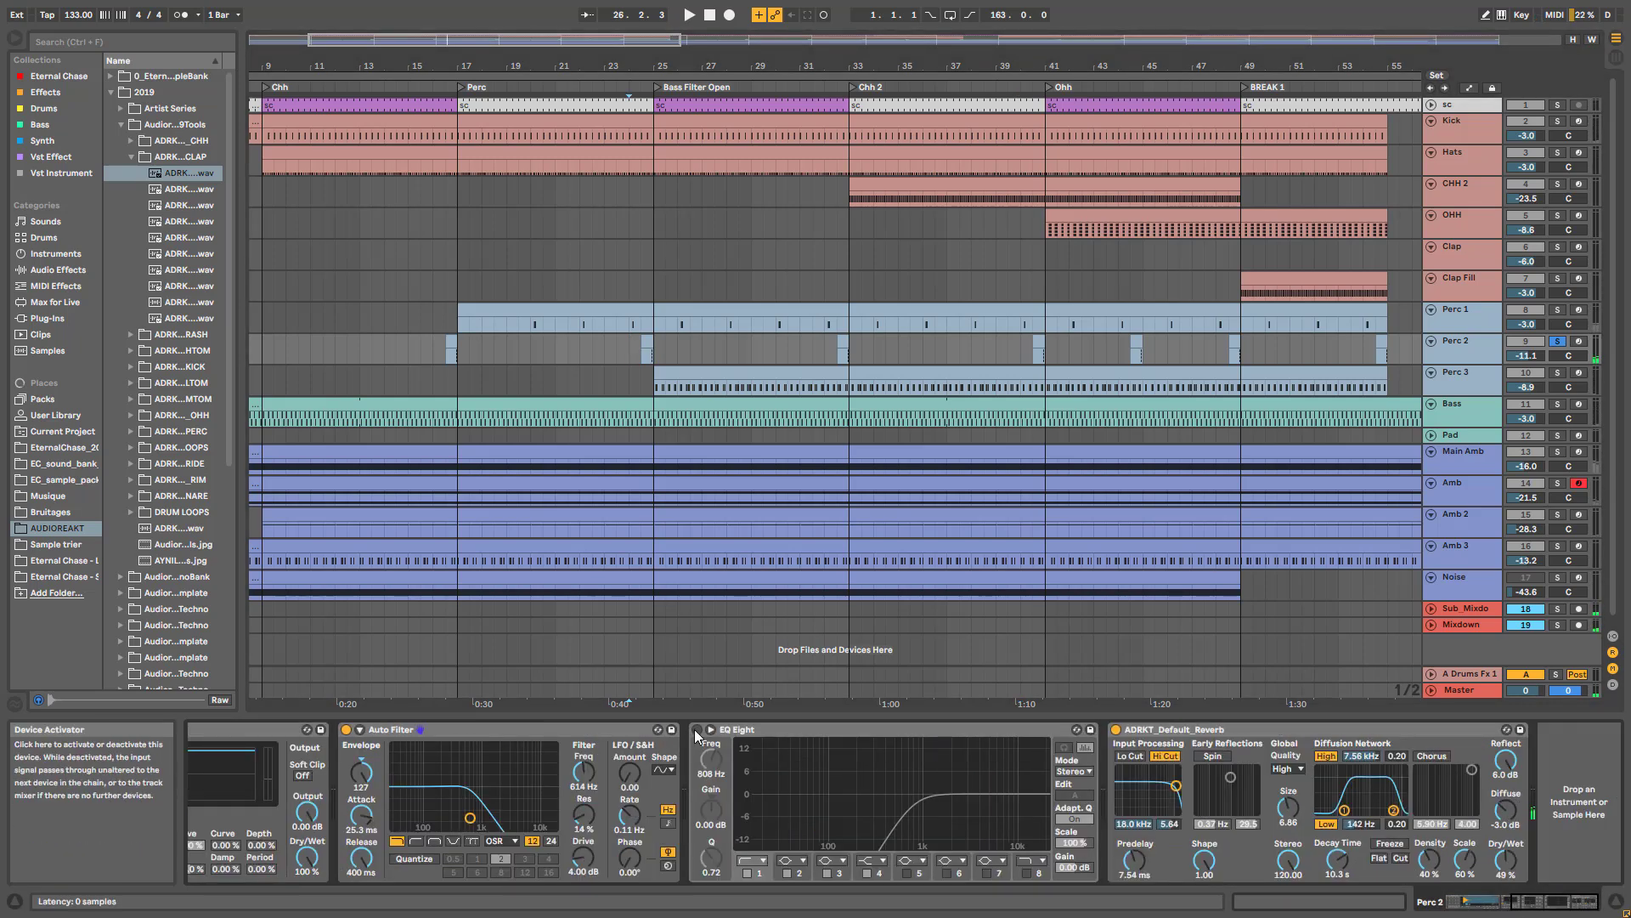
click(696, 730)
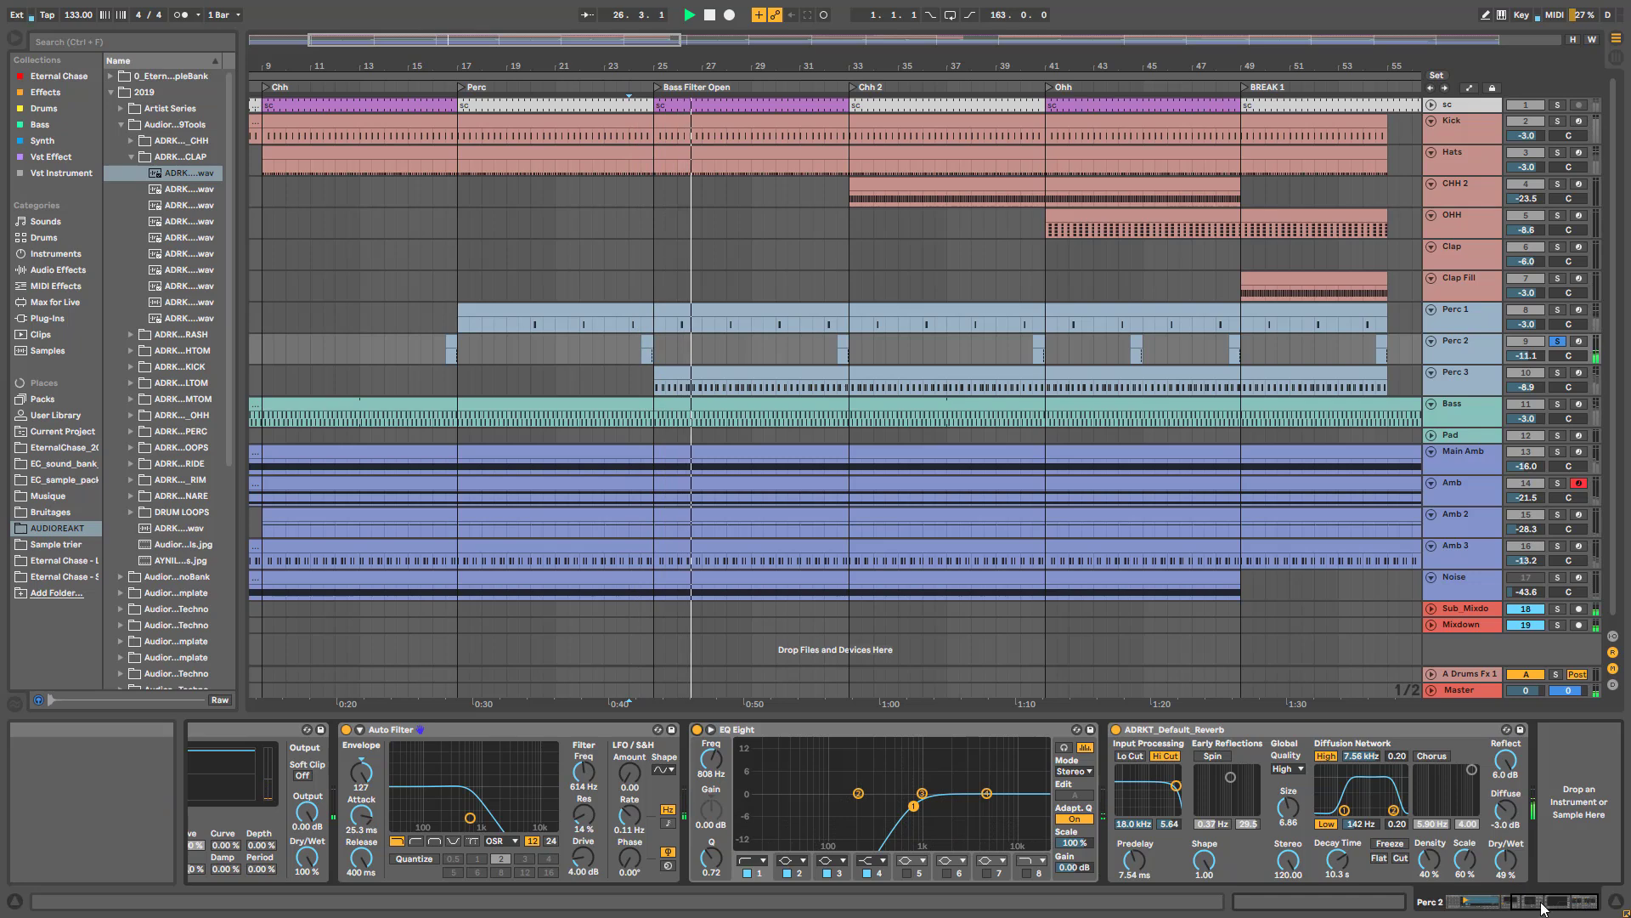
- Solo and select the Perc 3 track, play it from 26.3.1 and look along its effects chain
click(1463, 379)
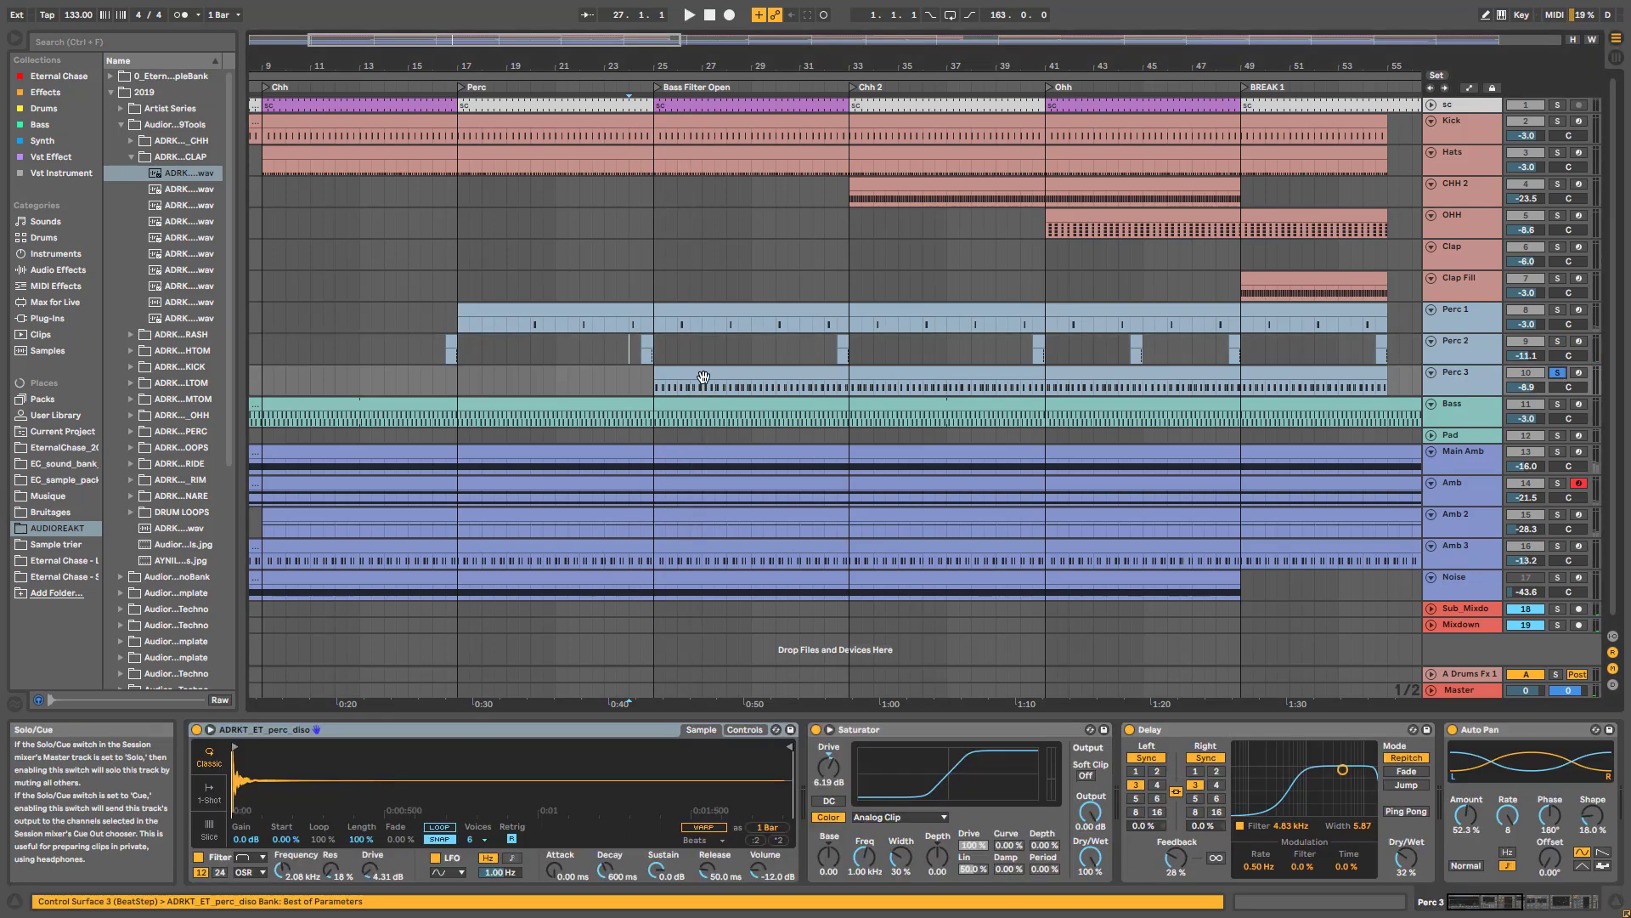
key(space)
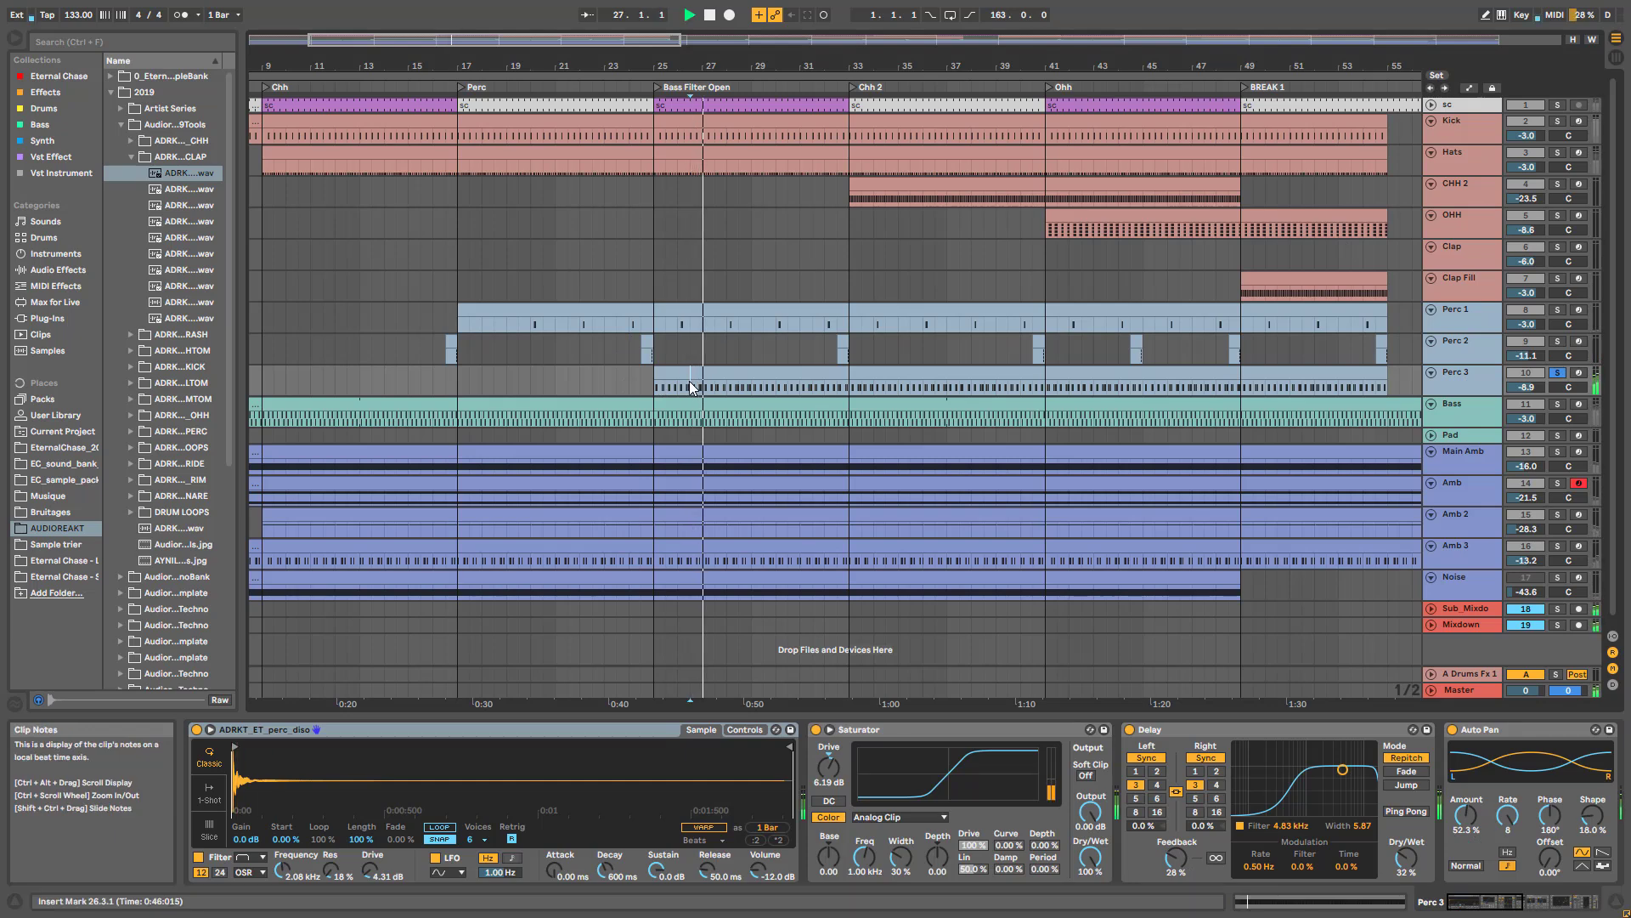
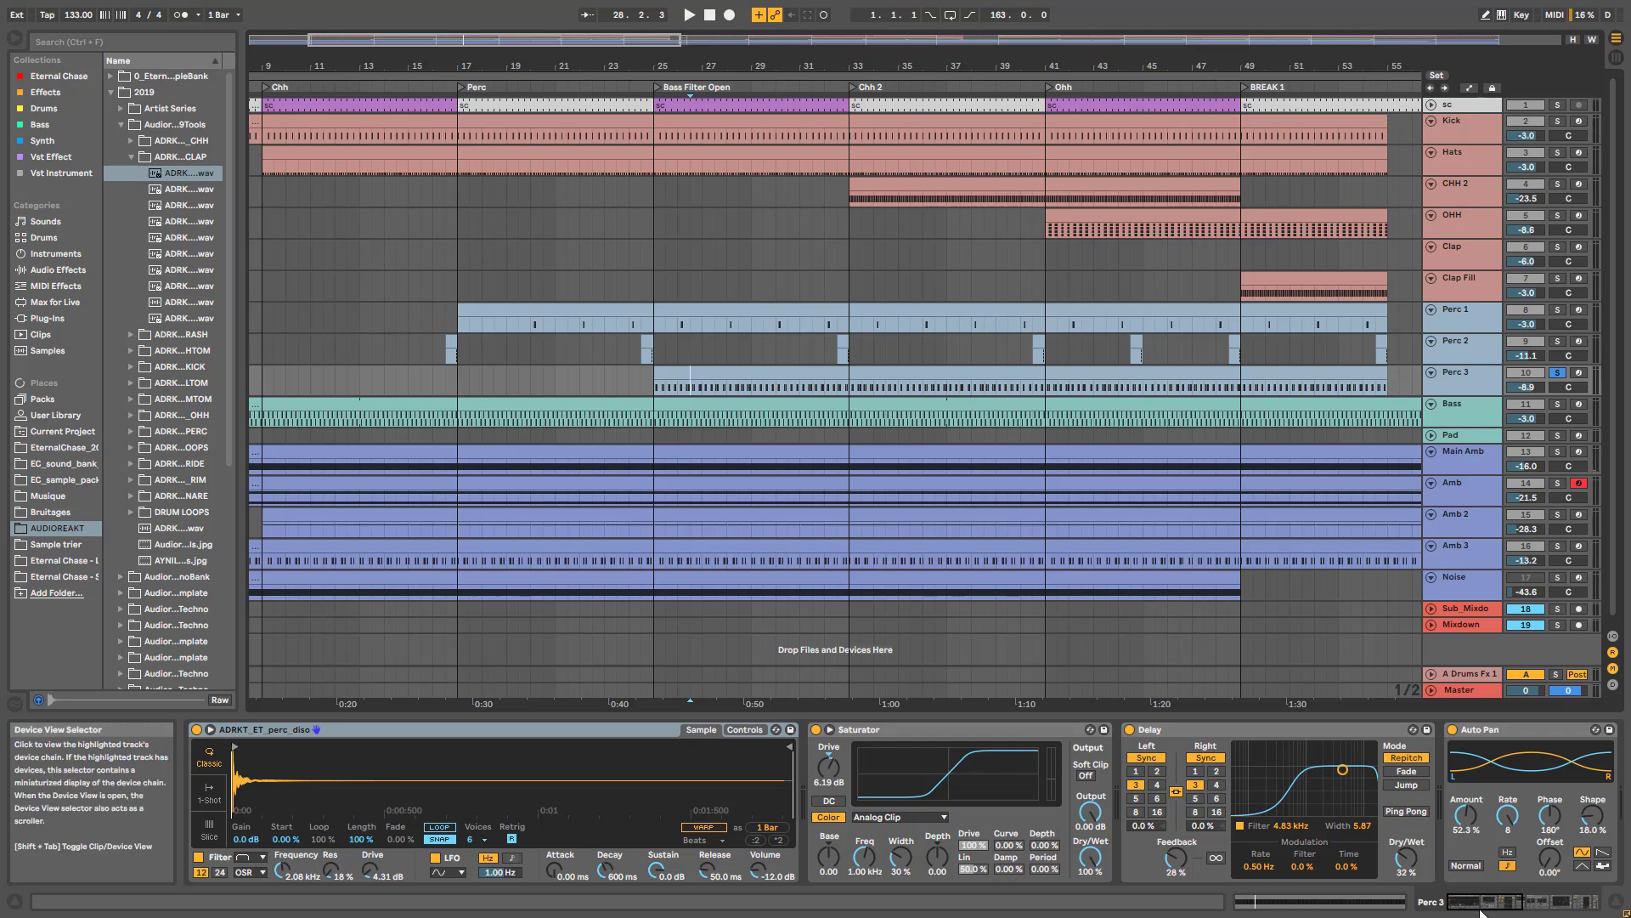
drag(1476, 908, 1519, 903)
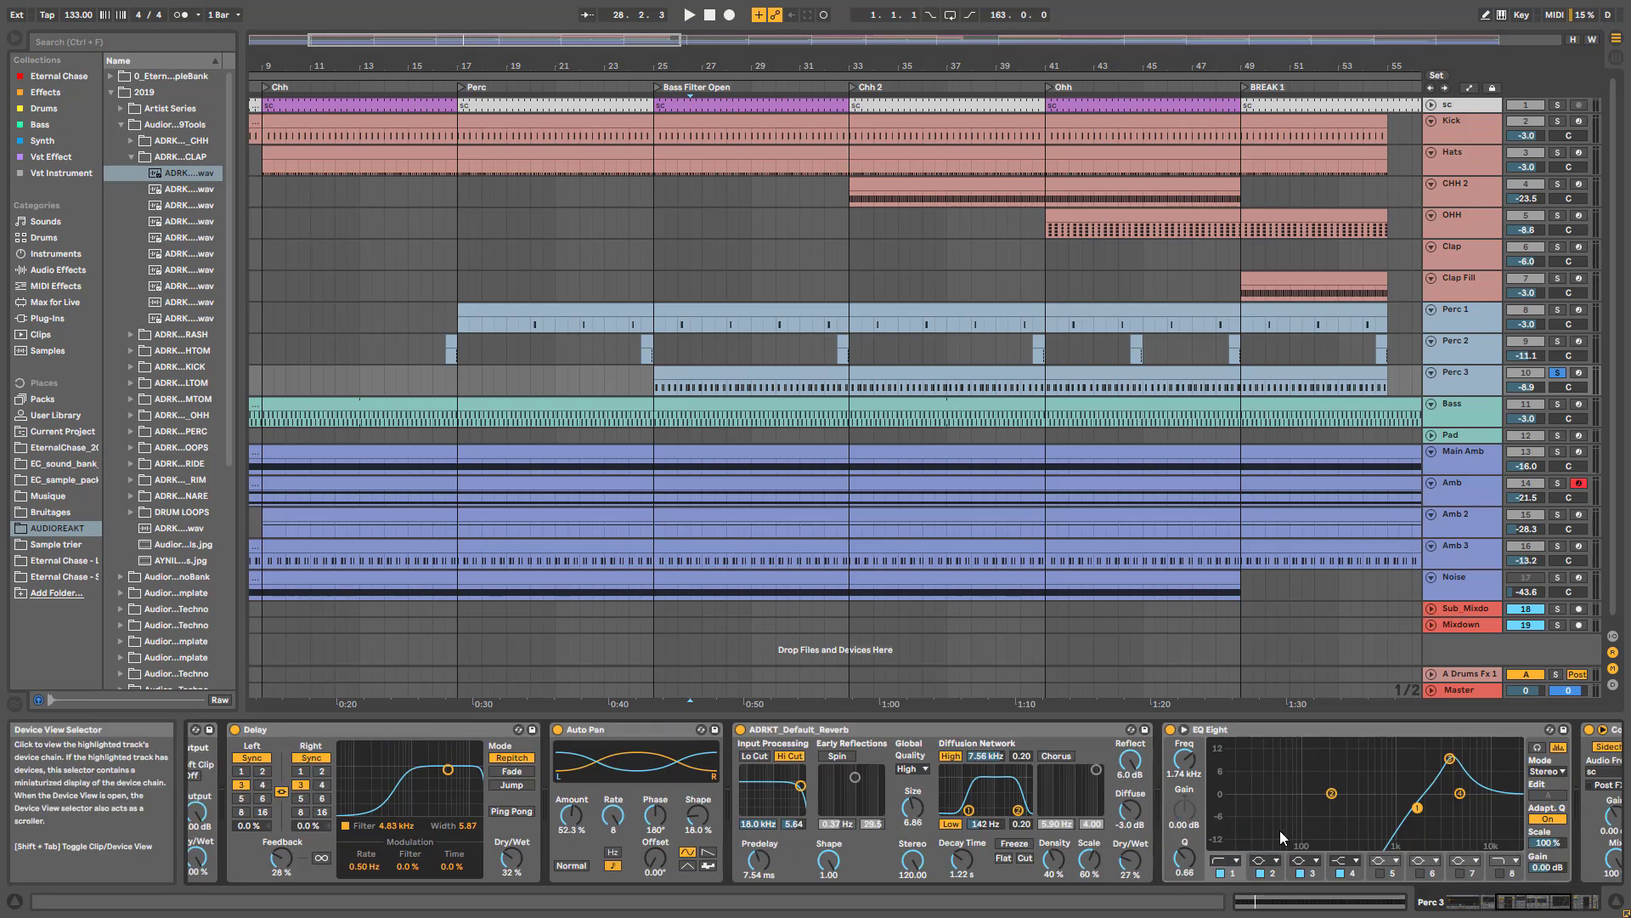
- Bypass Perc 3's EQ Eight, ADRKT_Default_Reverb, Auto Pan and Delay, and replay the track
click(1177, 732)
click(1170, 729)
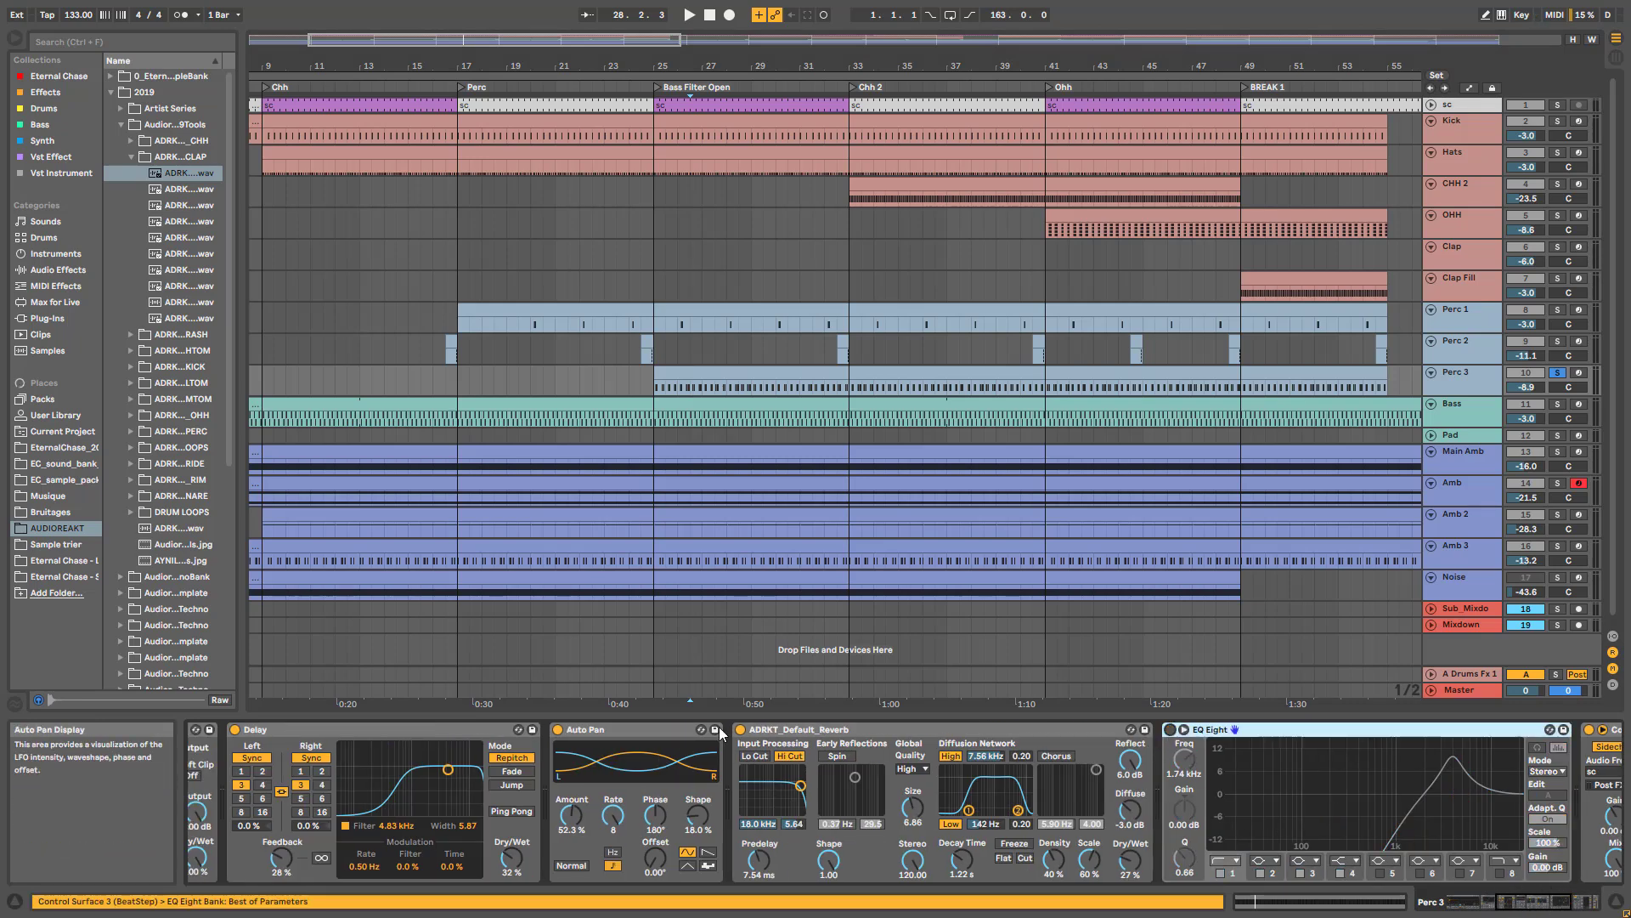
click(740, 729)
click(559, 729)
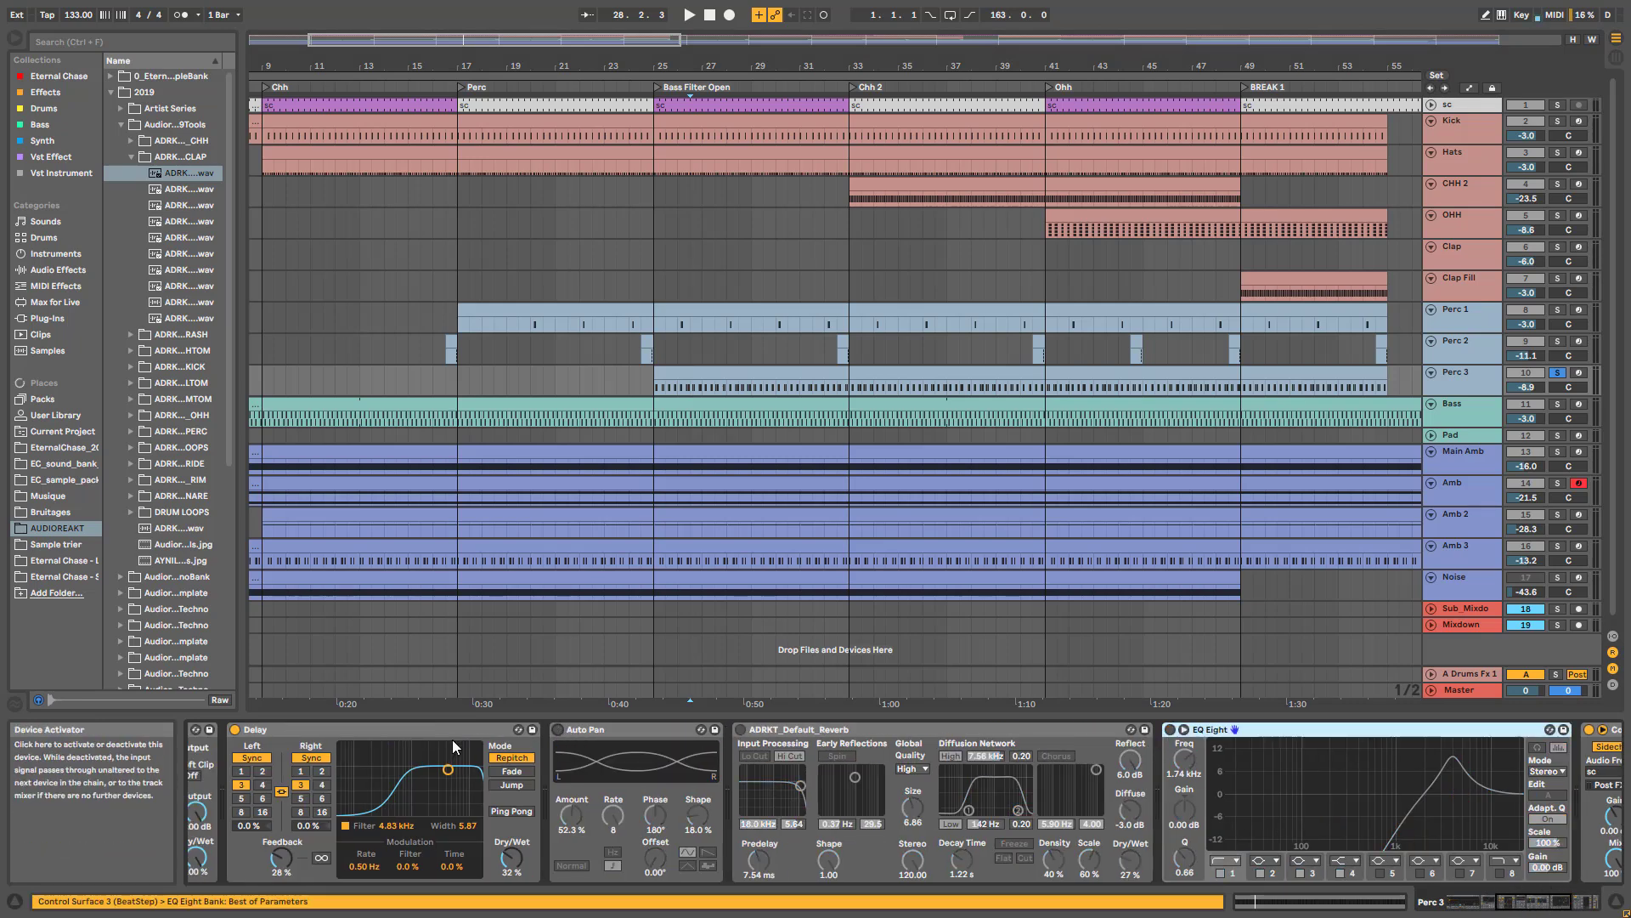
click(234, 729)
drag(1527, 903, 1474, 902)
key(space)
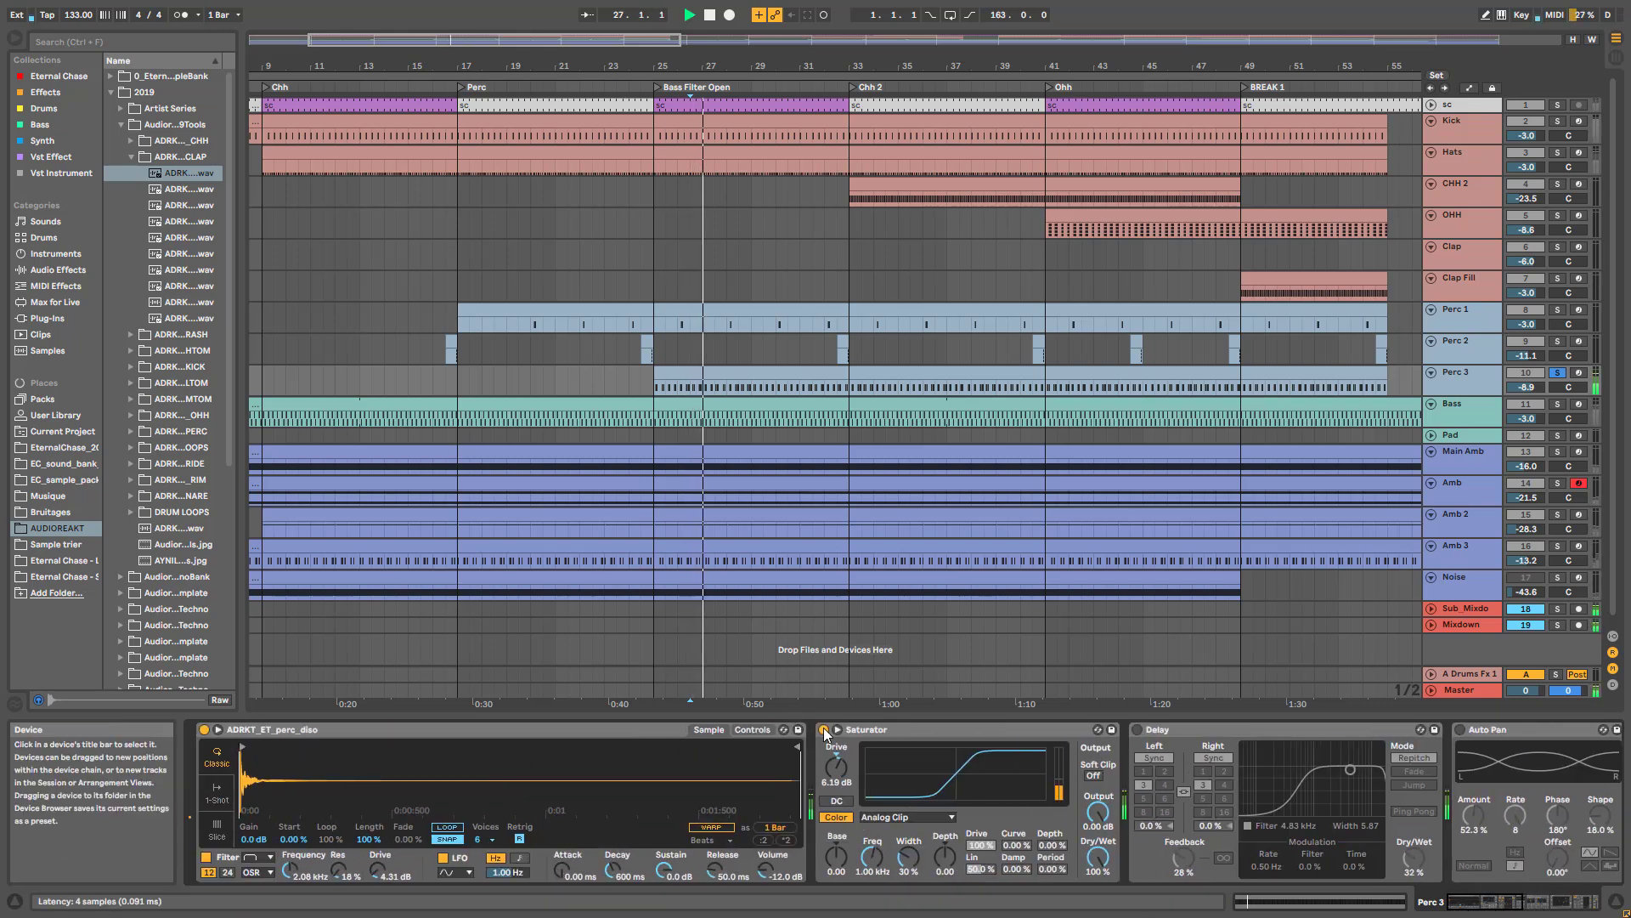
- Open the Perc 3 MIDI clip and examine the A3 note pattern and velocities in its opening bars
double_click(754, 371)
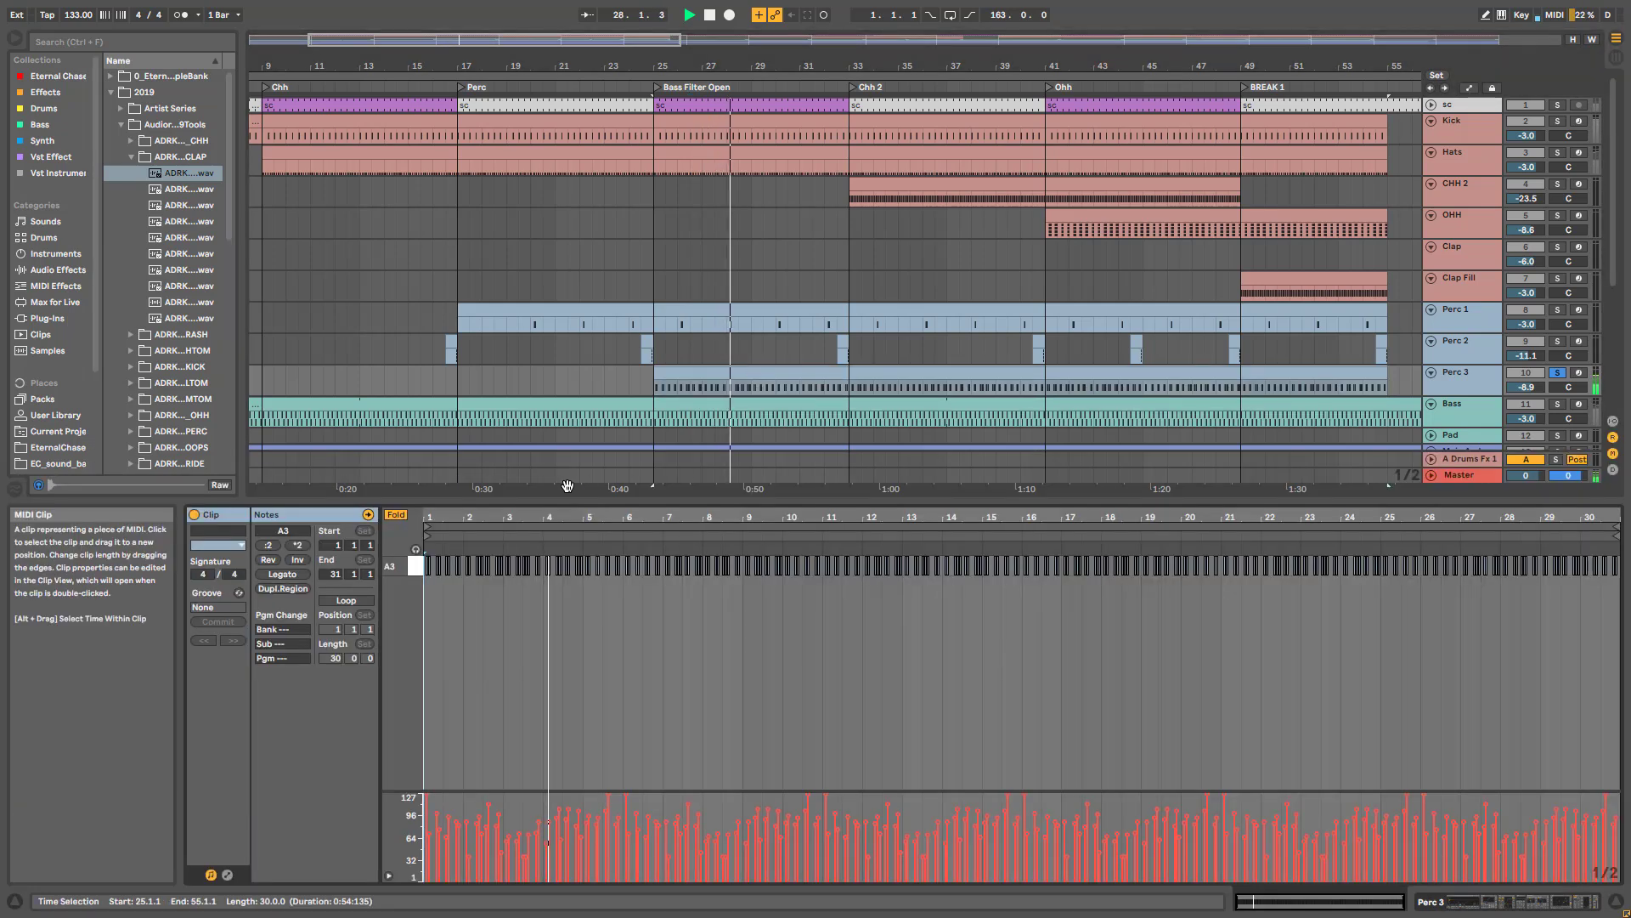
drag(506, 517, 731, 598)
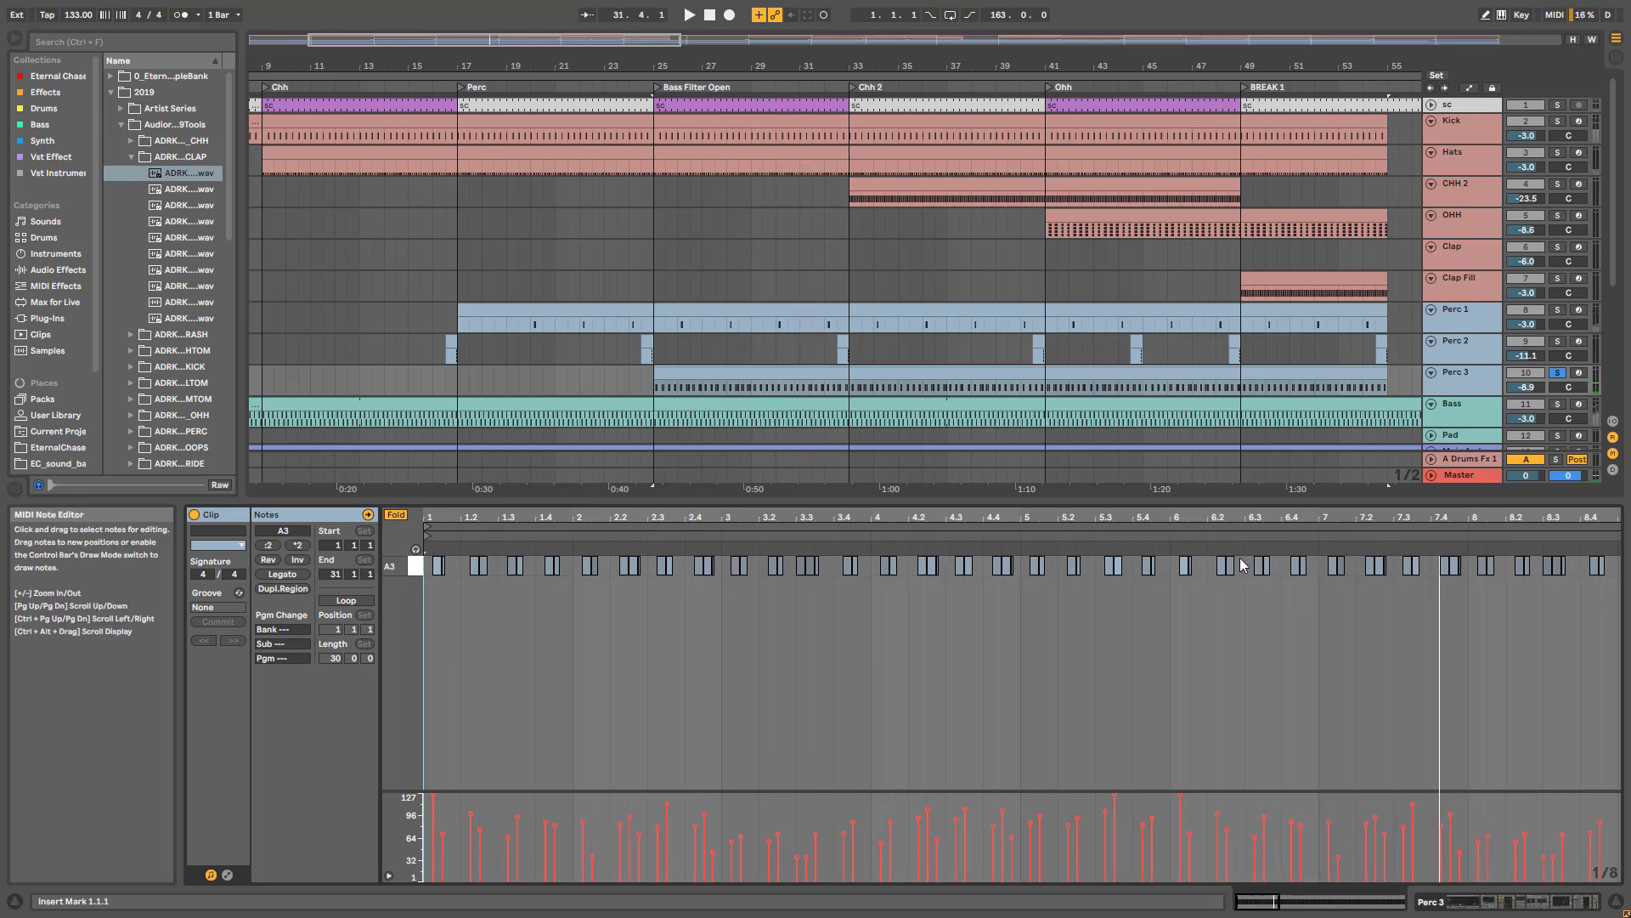
drag(567, 515, 736, 583)
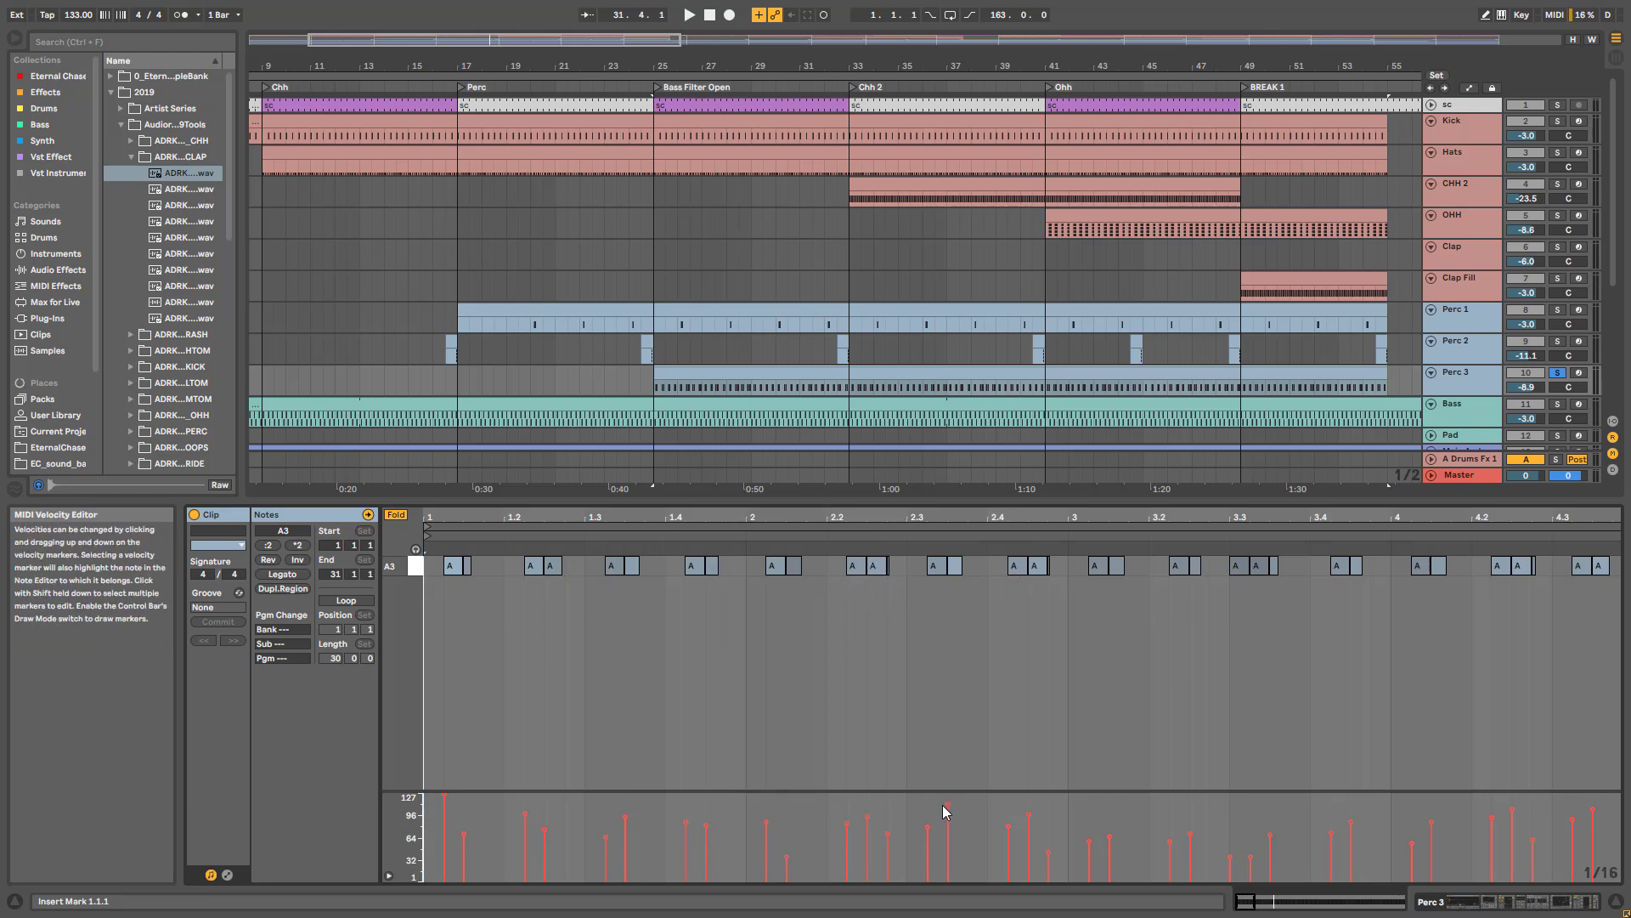
- Show the Perc 3 track's devices, play the soloed track and switch on its Saturator
double_click(1457, 389)
key(space)
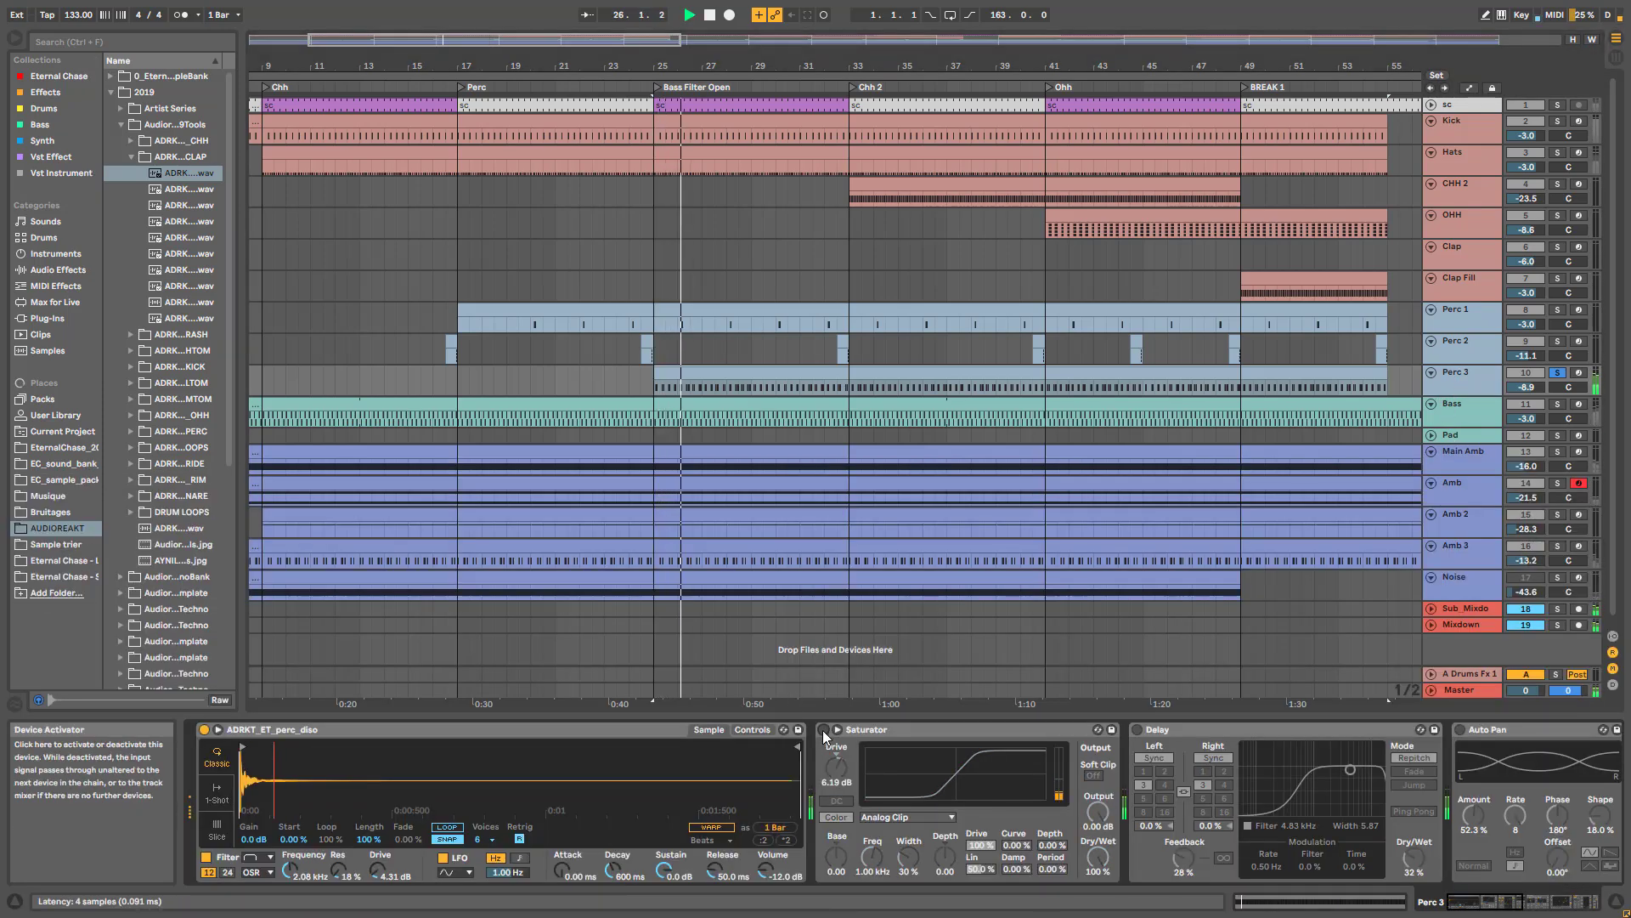
key(space)
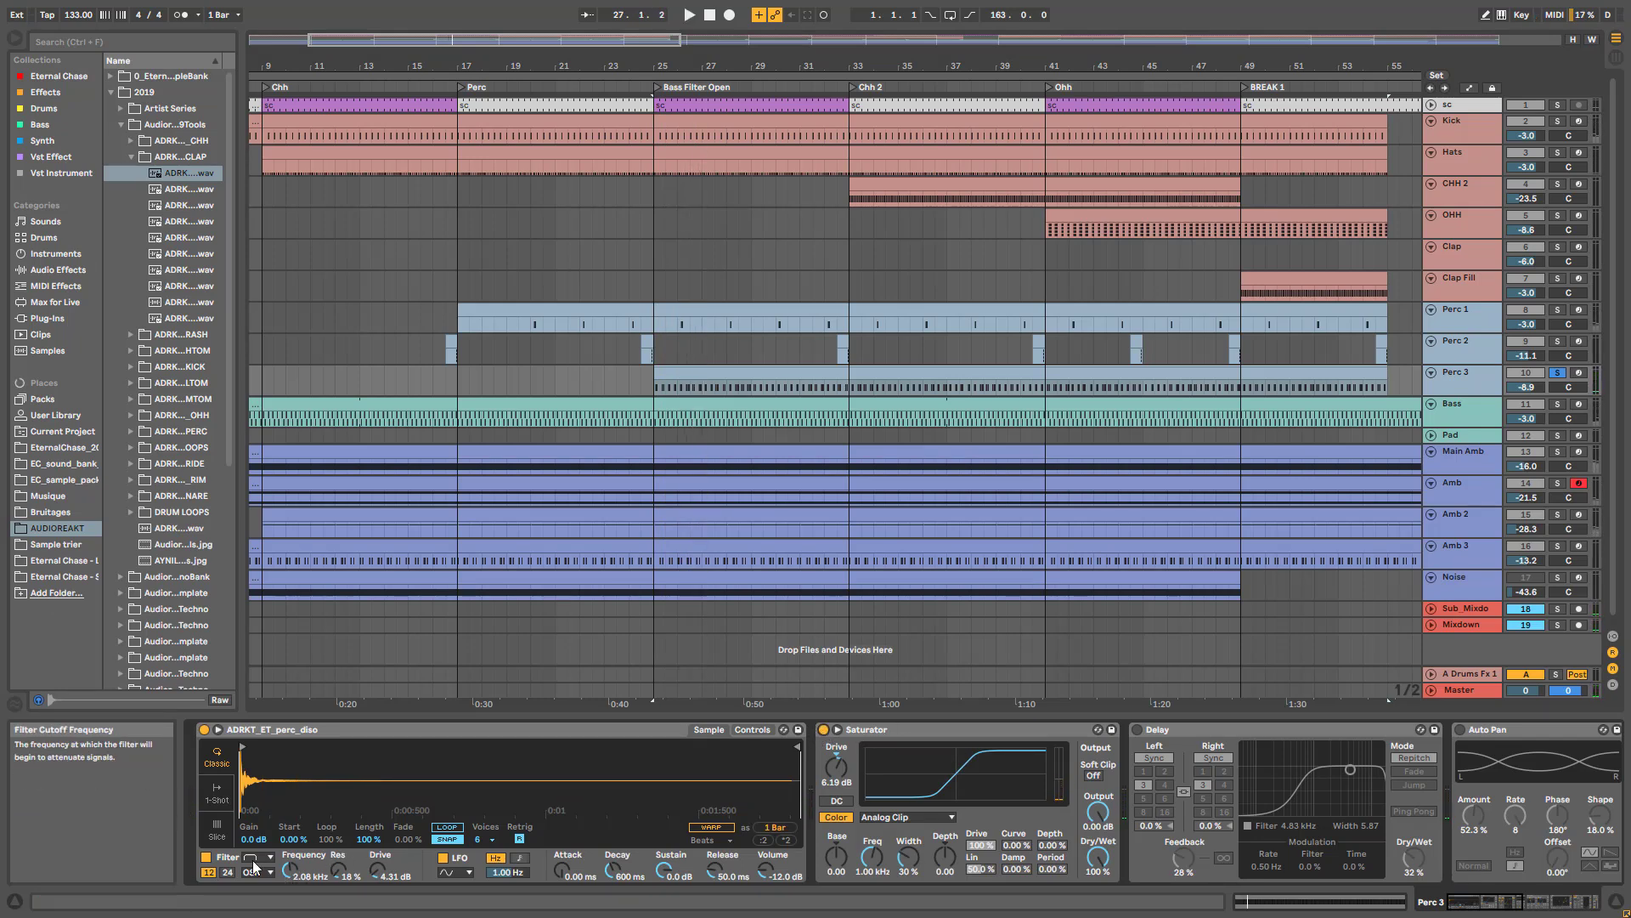
- Audition Perc 3 with the ADRKT_ET_perc_diso sampler's filter bypassed, and switch the filter back on
click(206, 858)
key(space)
click(206, 858)
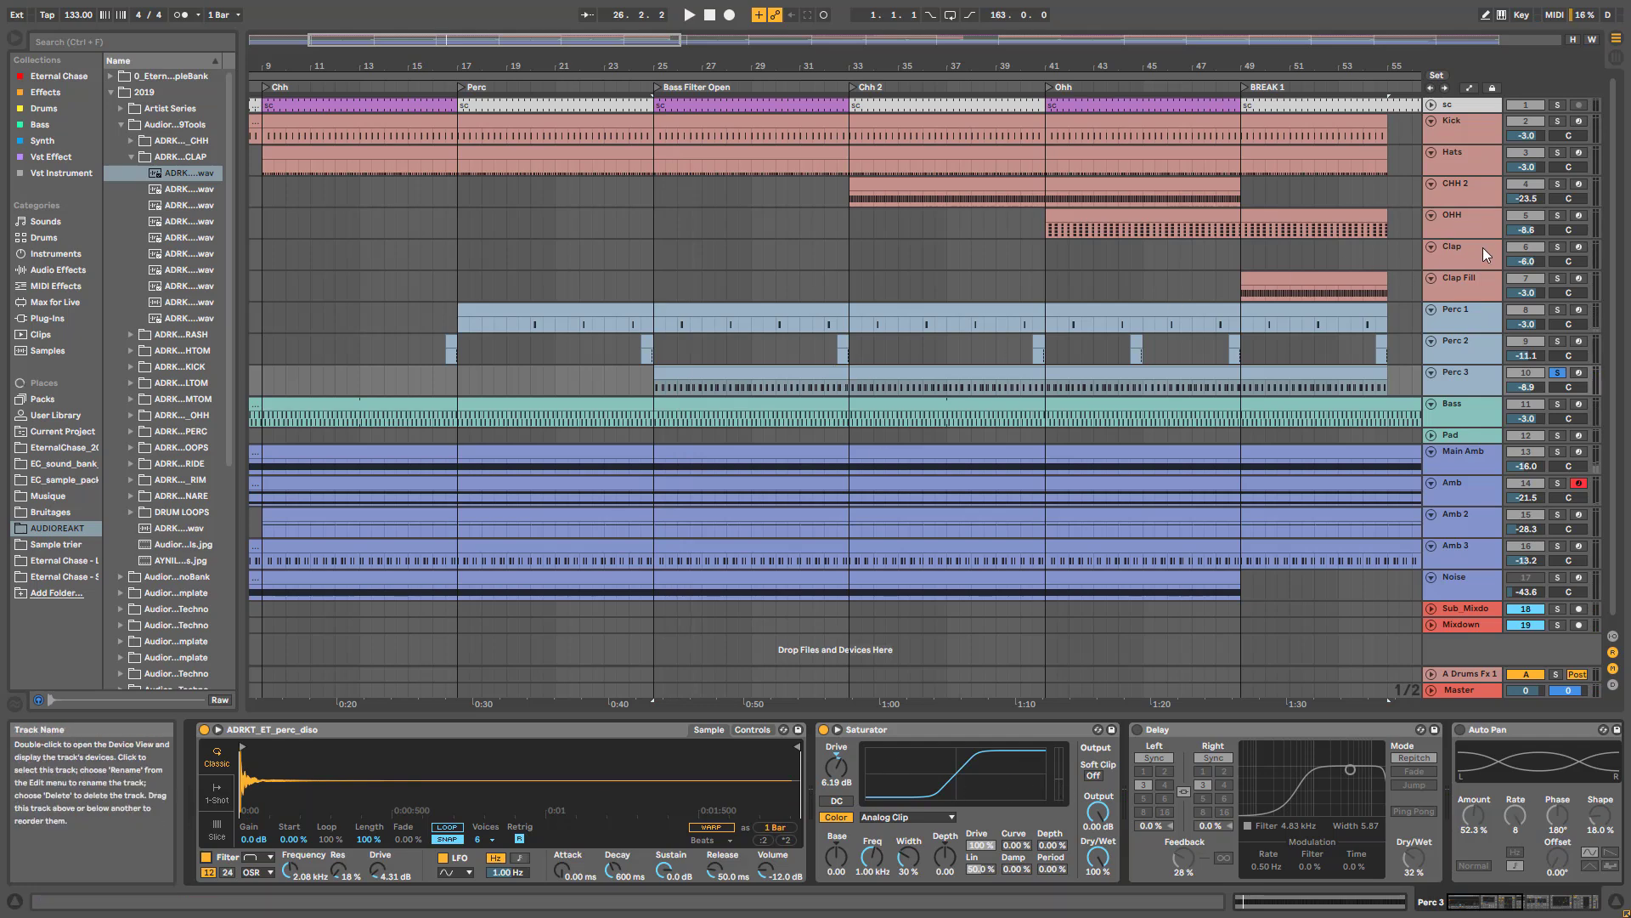
- Play Perc 3 and switch on its Delay and Auto Pan effects
key(space)
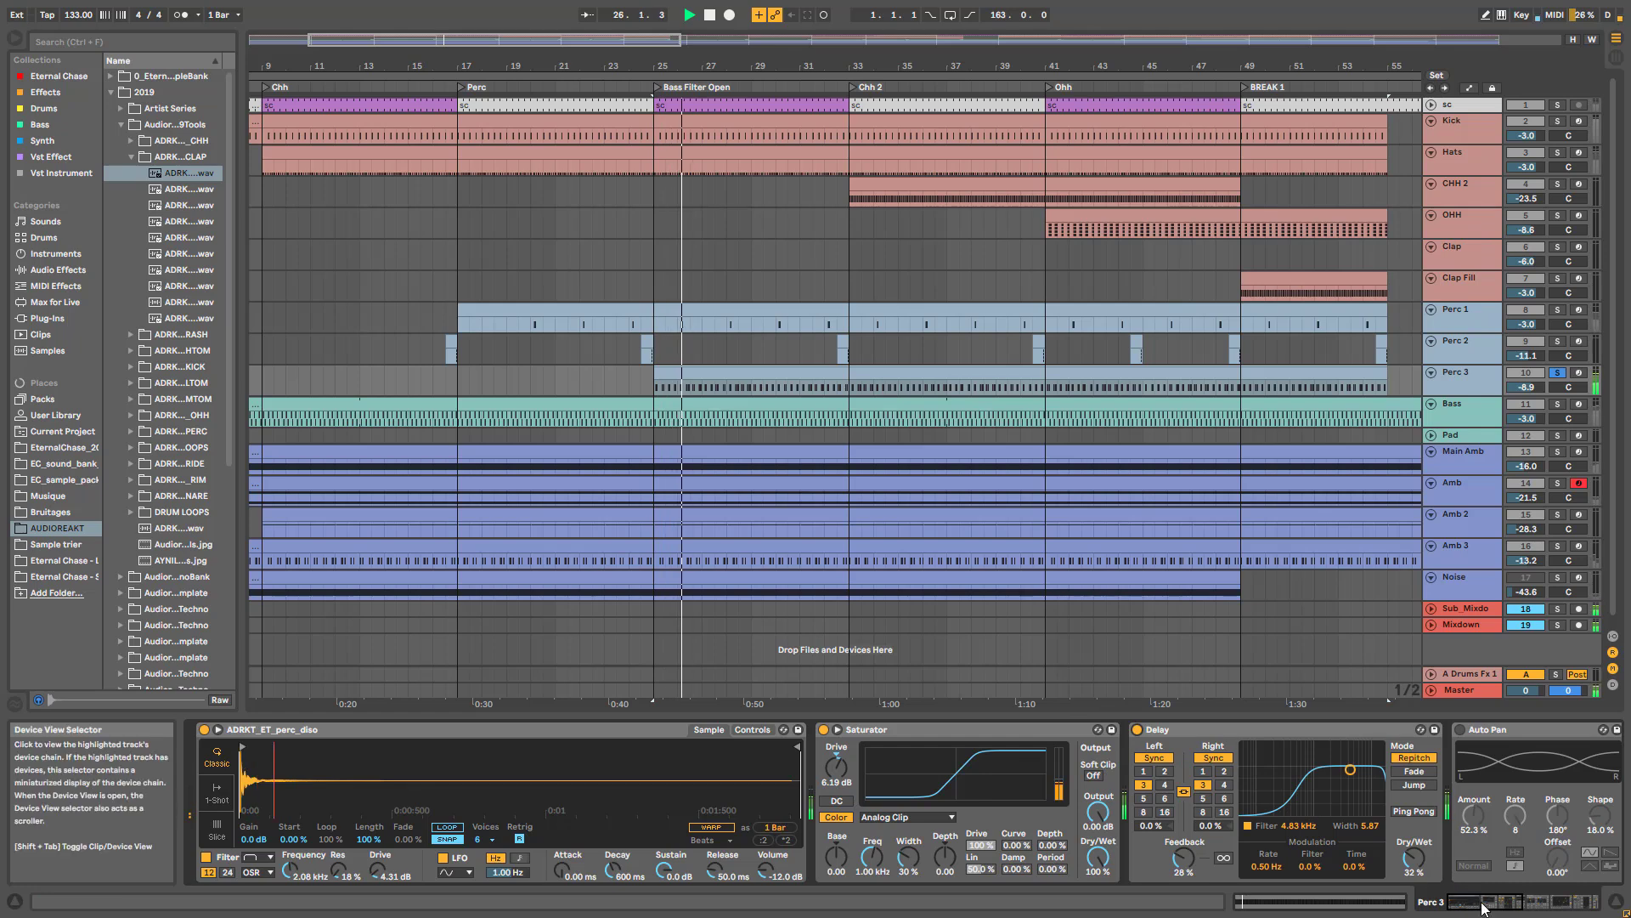
click(1506, 902)
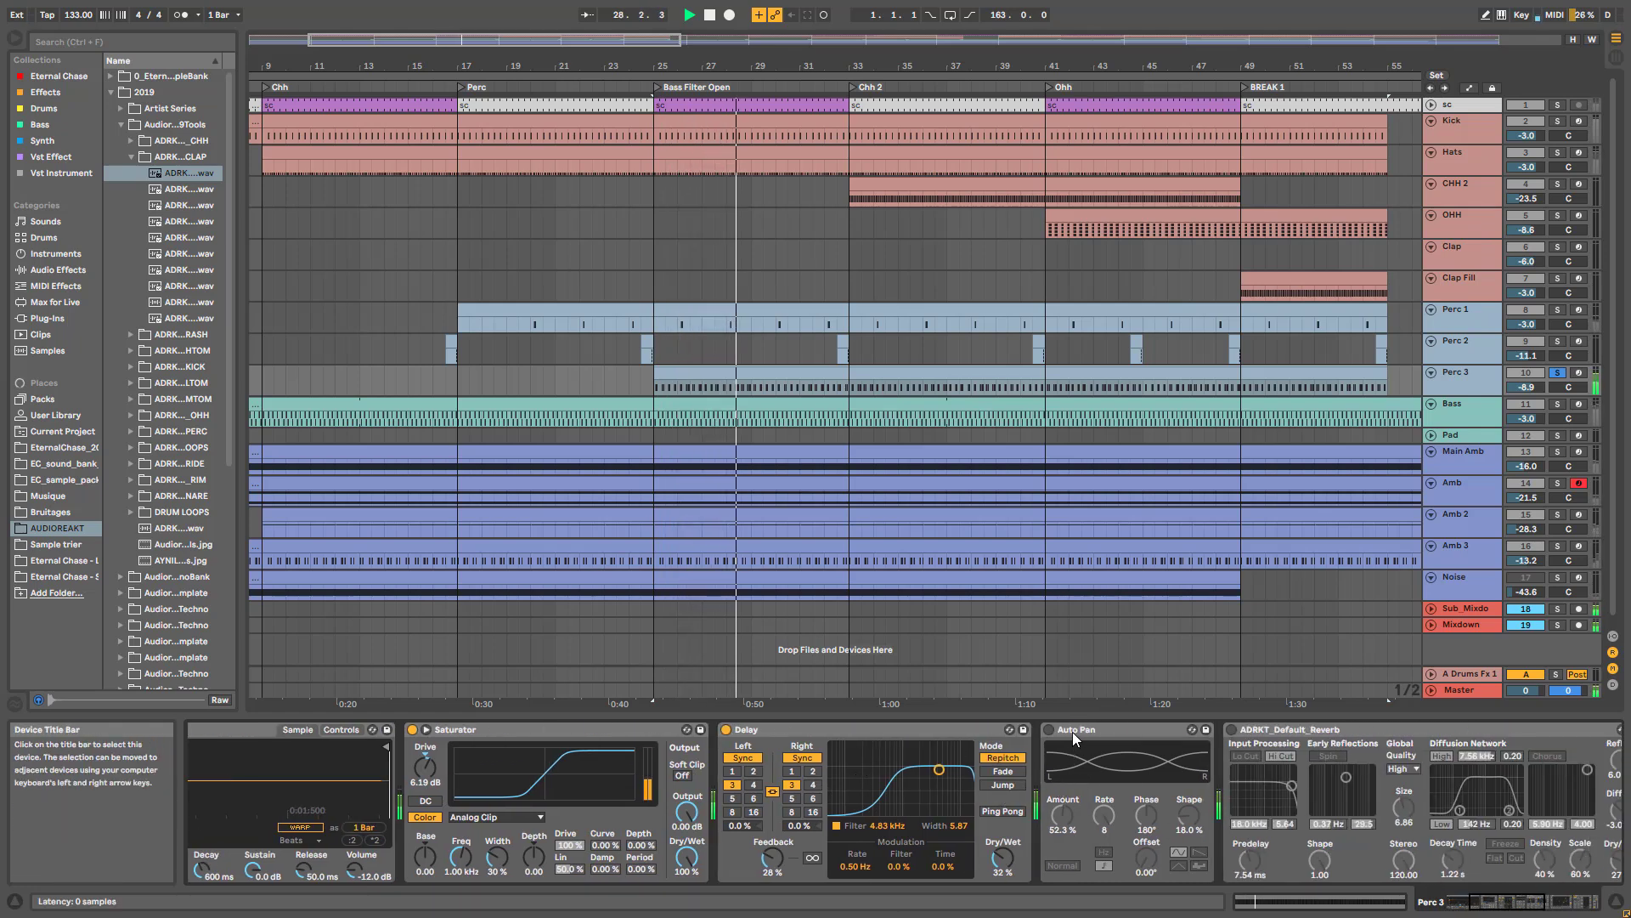
click(1050, 729)
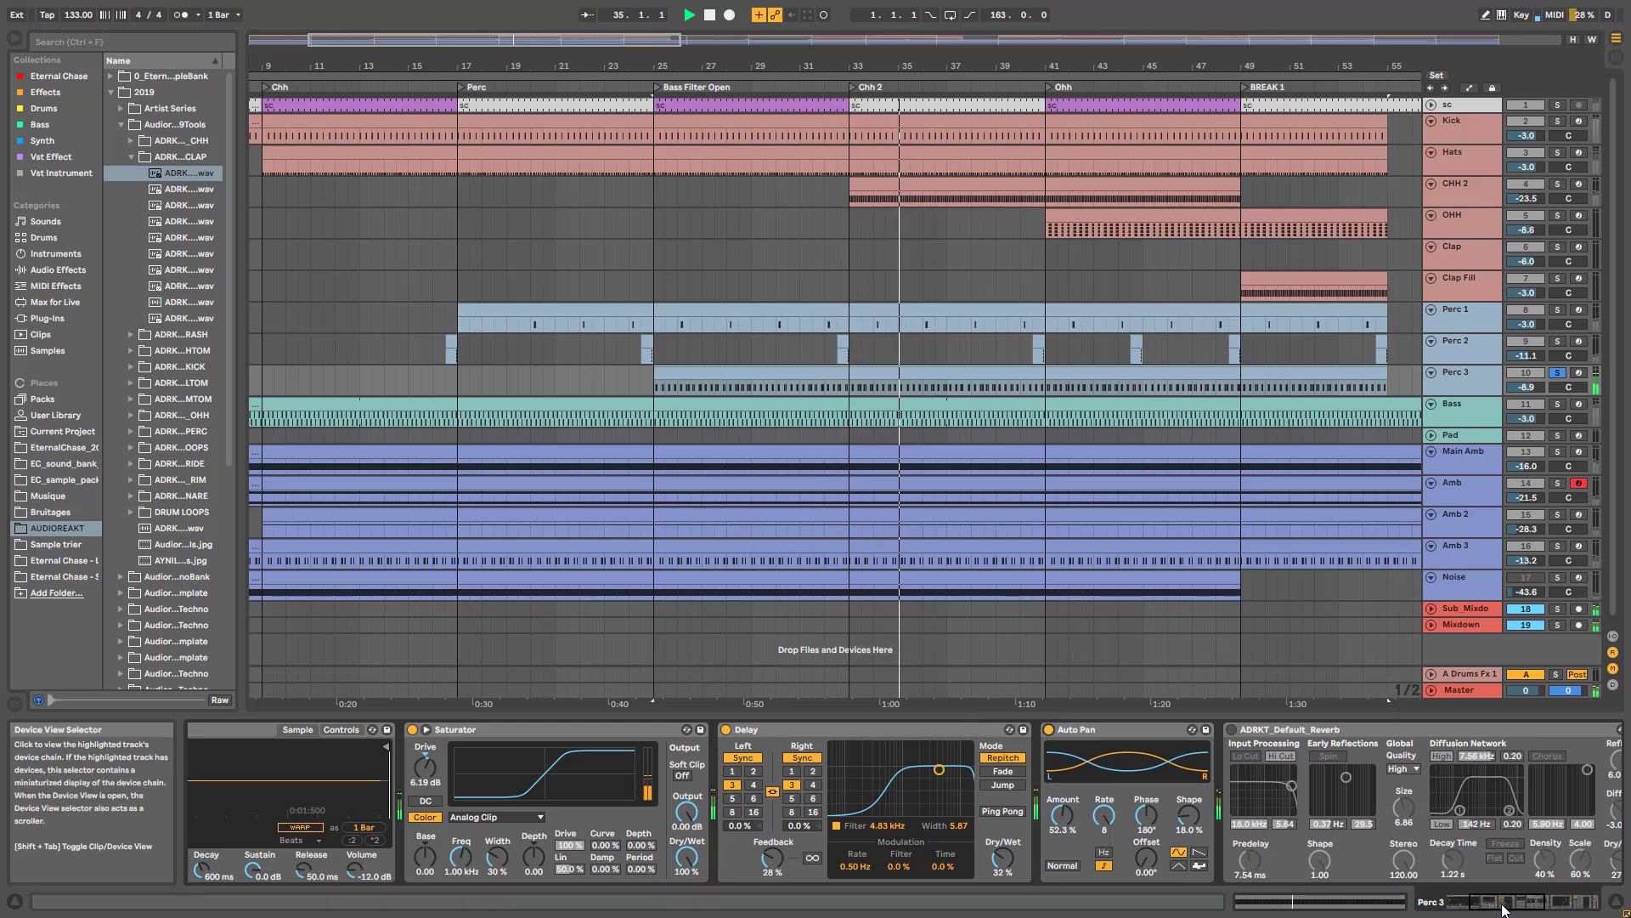
- Switch on the ADRKT_Default_Reverb, EQ Eight and Compressor in Perc 3's device chain during playback
drag(1498, 903, 1522, 903)
click(803, 730)
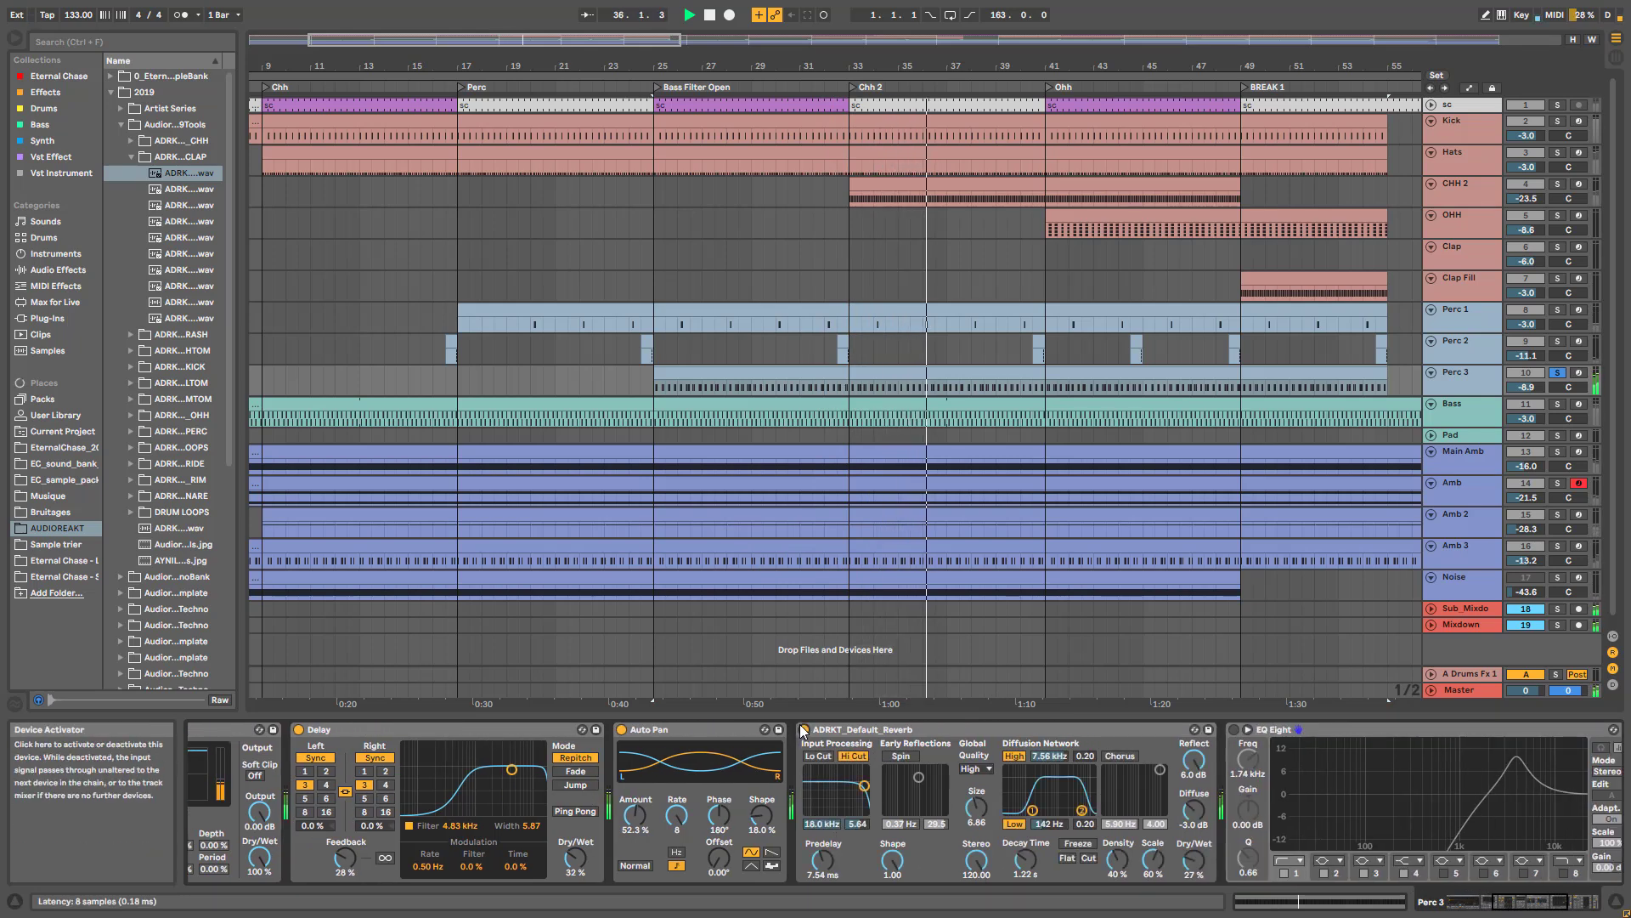
click(1234, 729)
drag(1530, 902, 1547, 903)
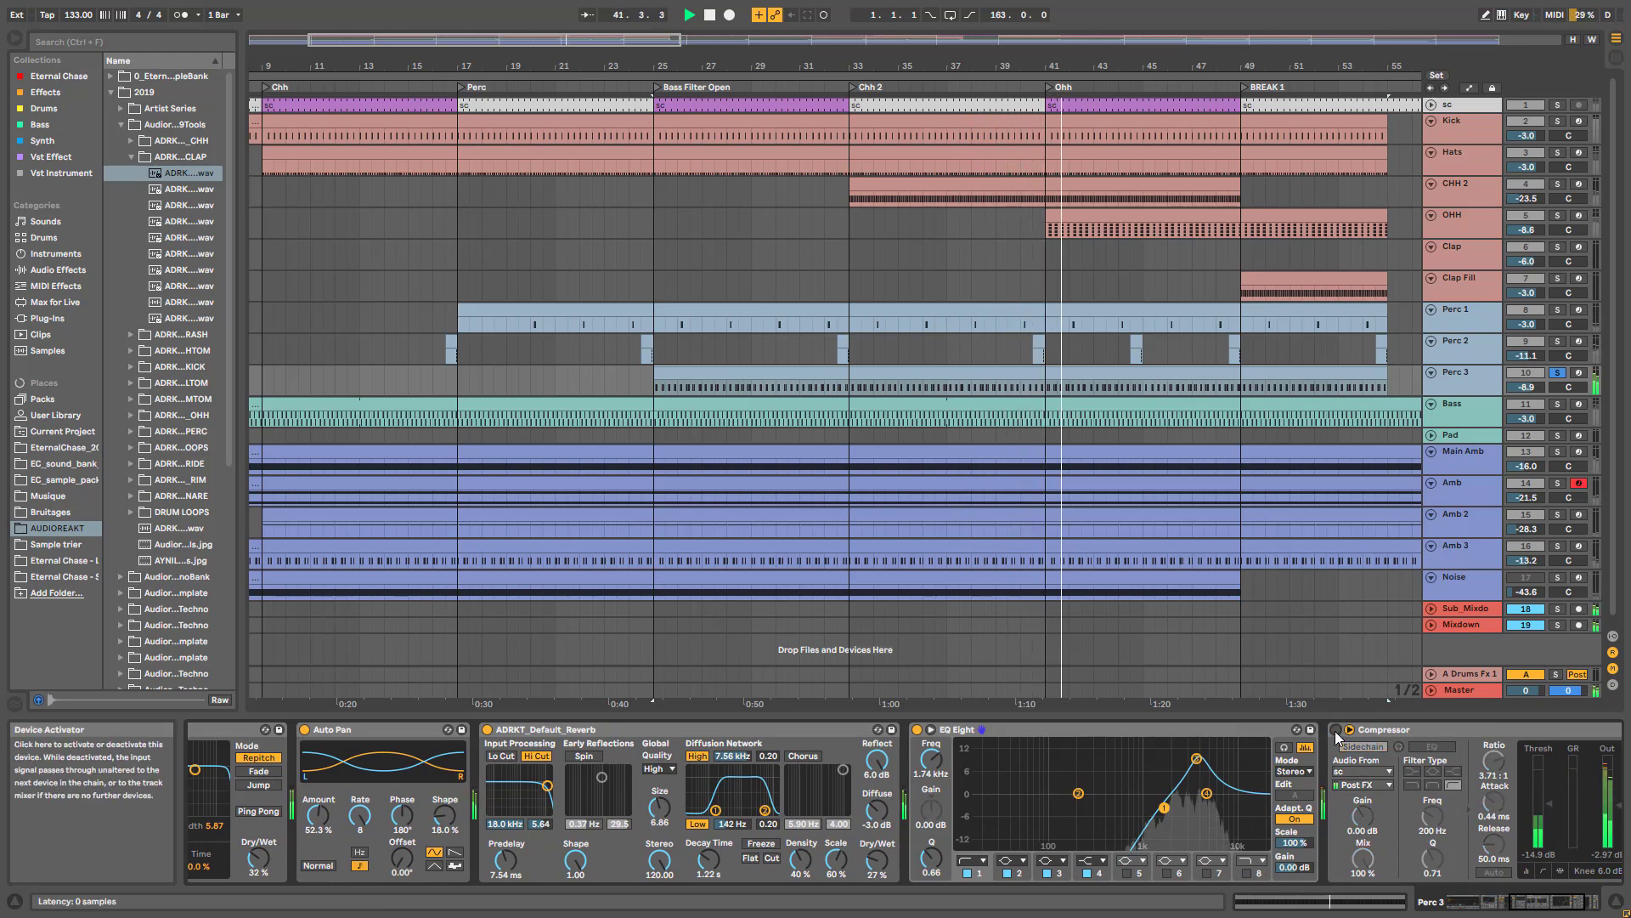
click(1582, 901)
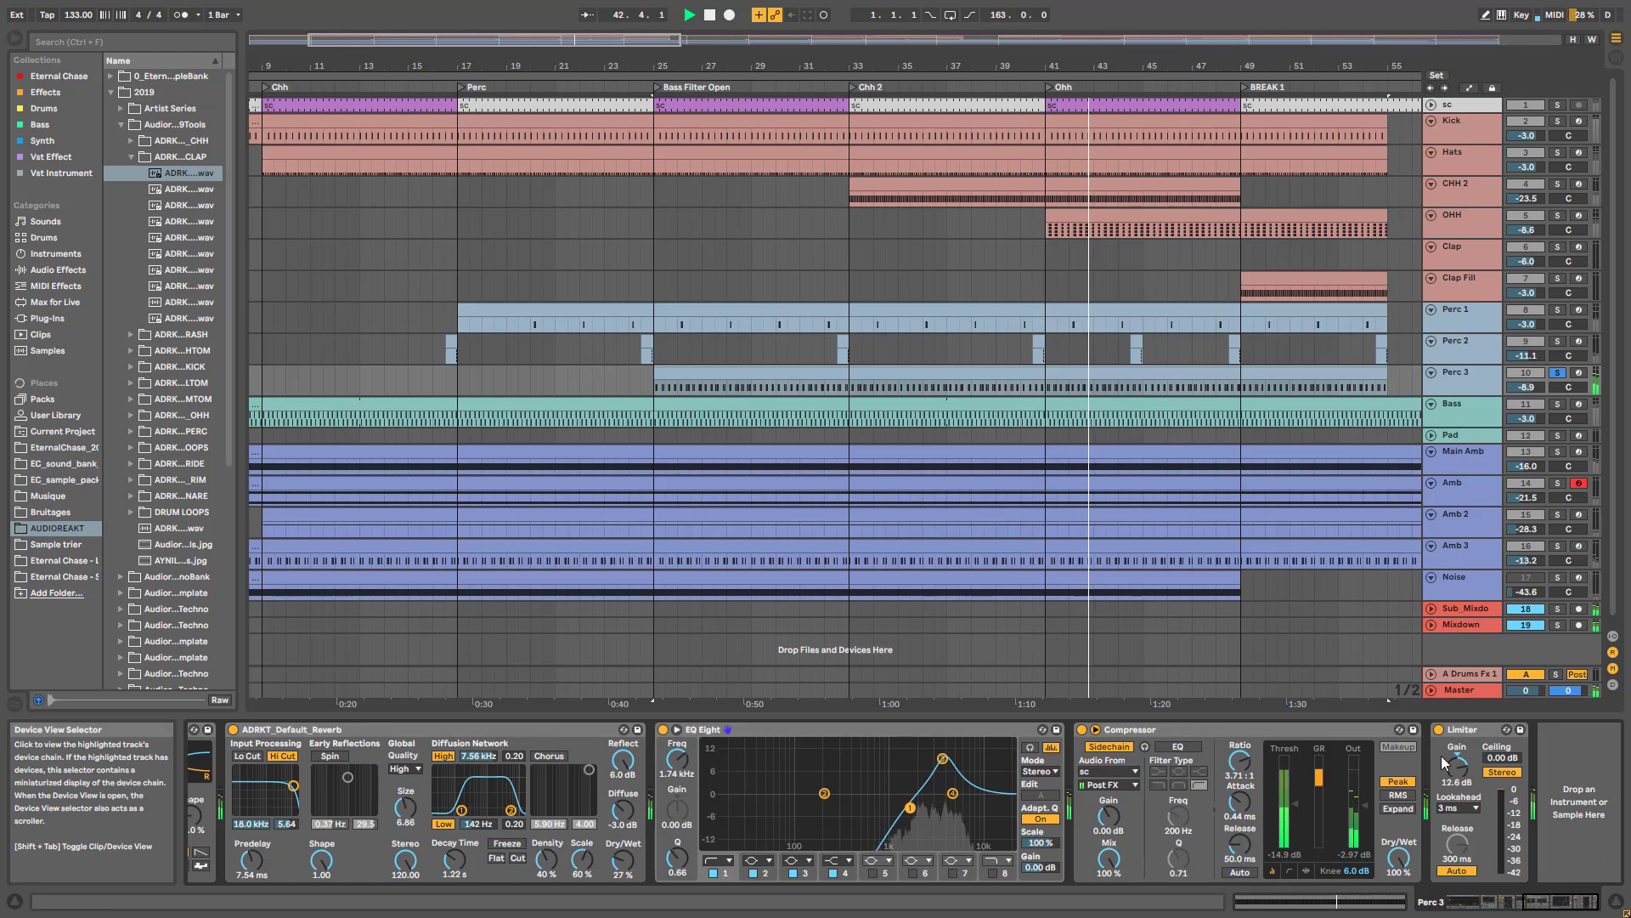
- Unsolo Perc 3 and show the Bass track's devices
click(1558, 374)
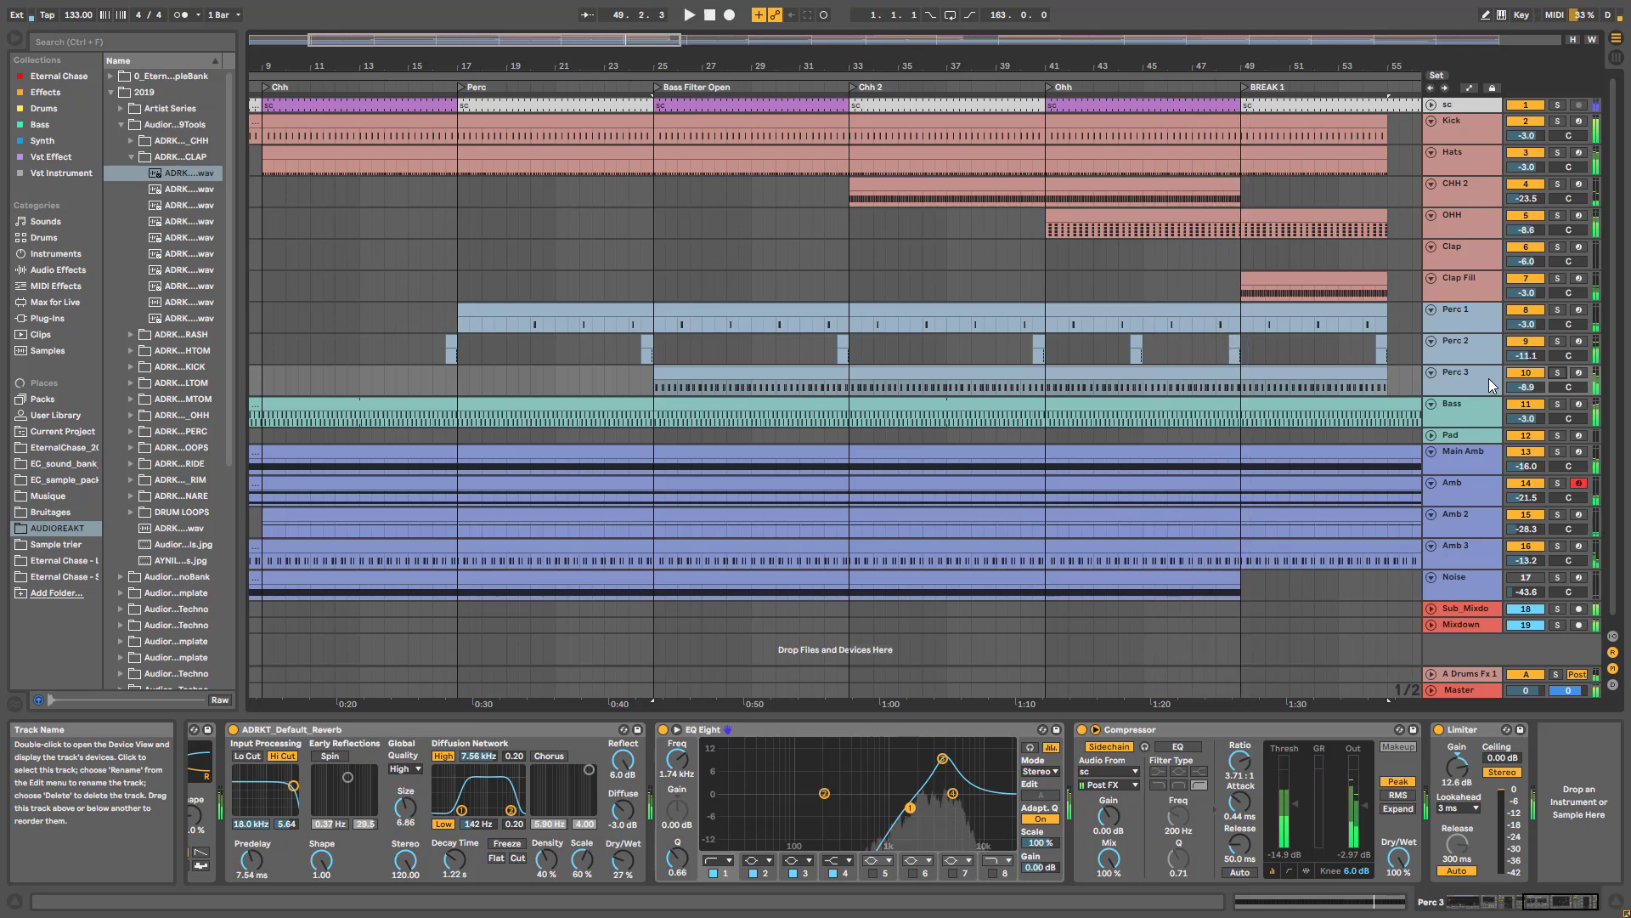
click(1477, 379)
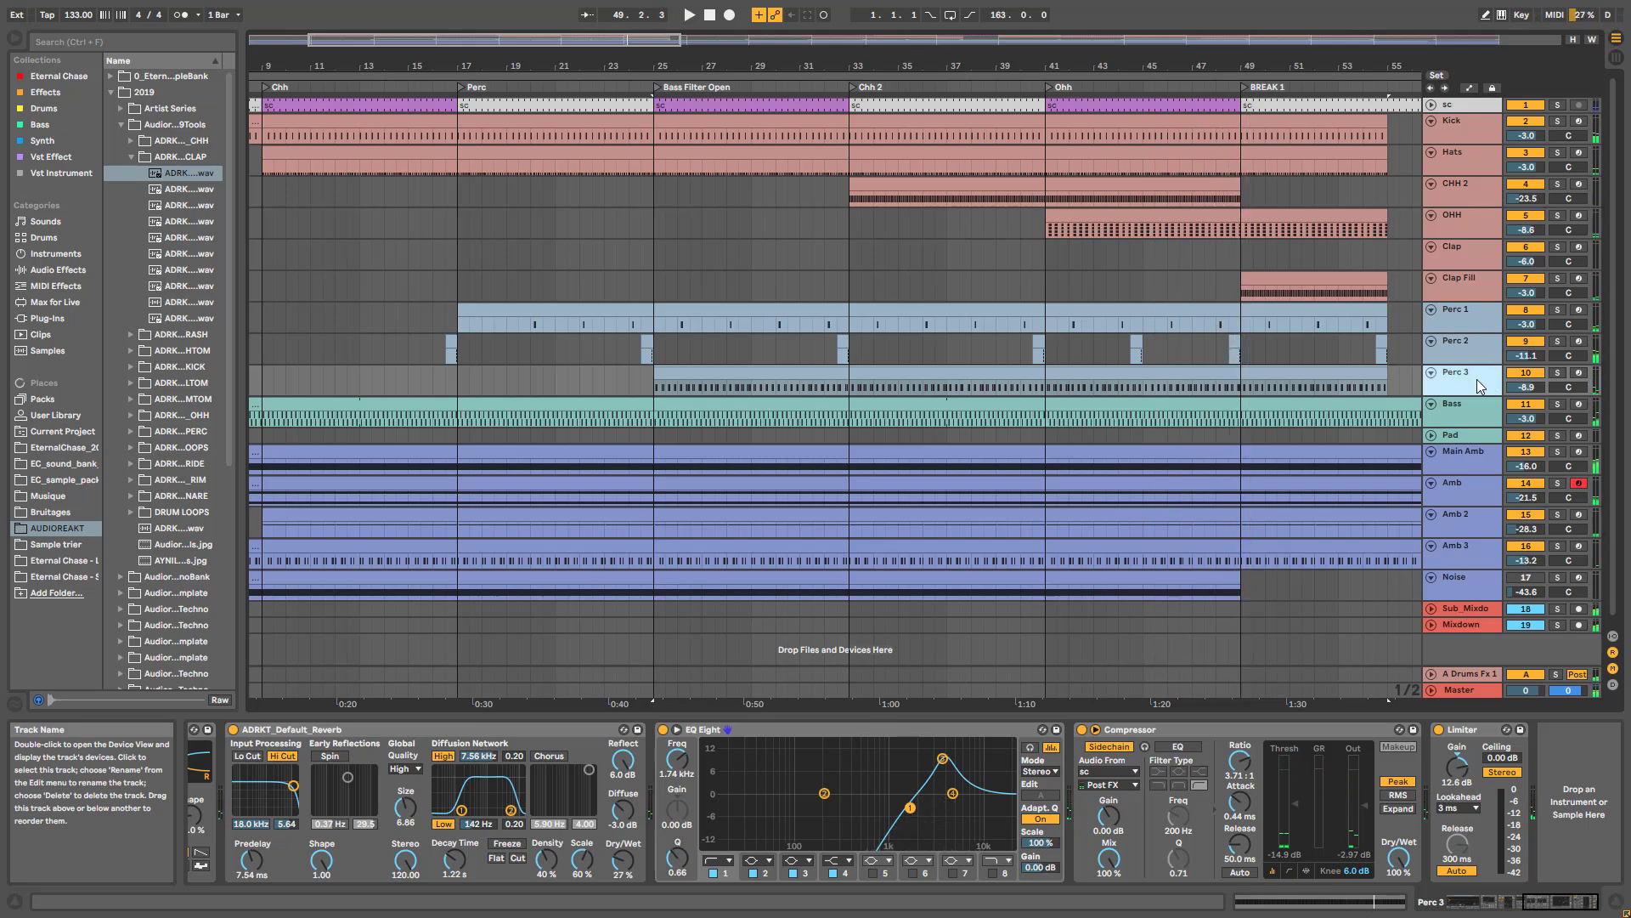
click(1470, 411)
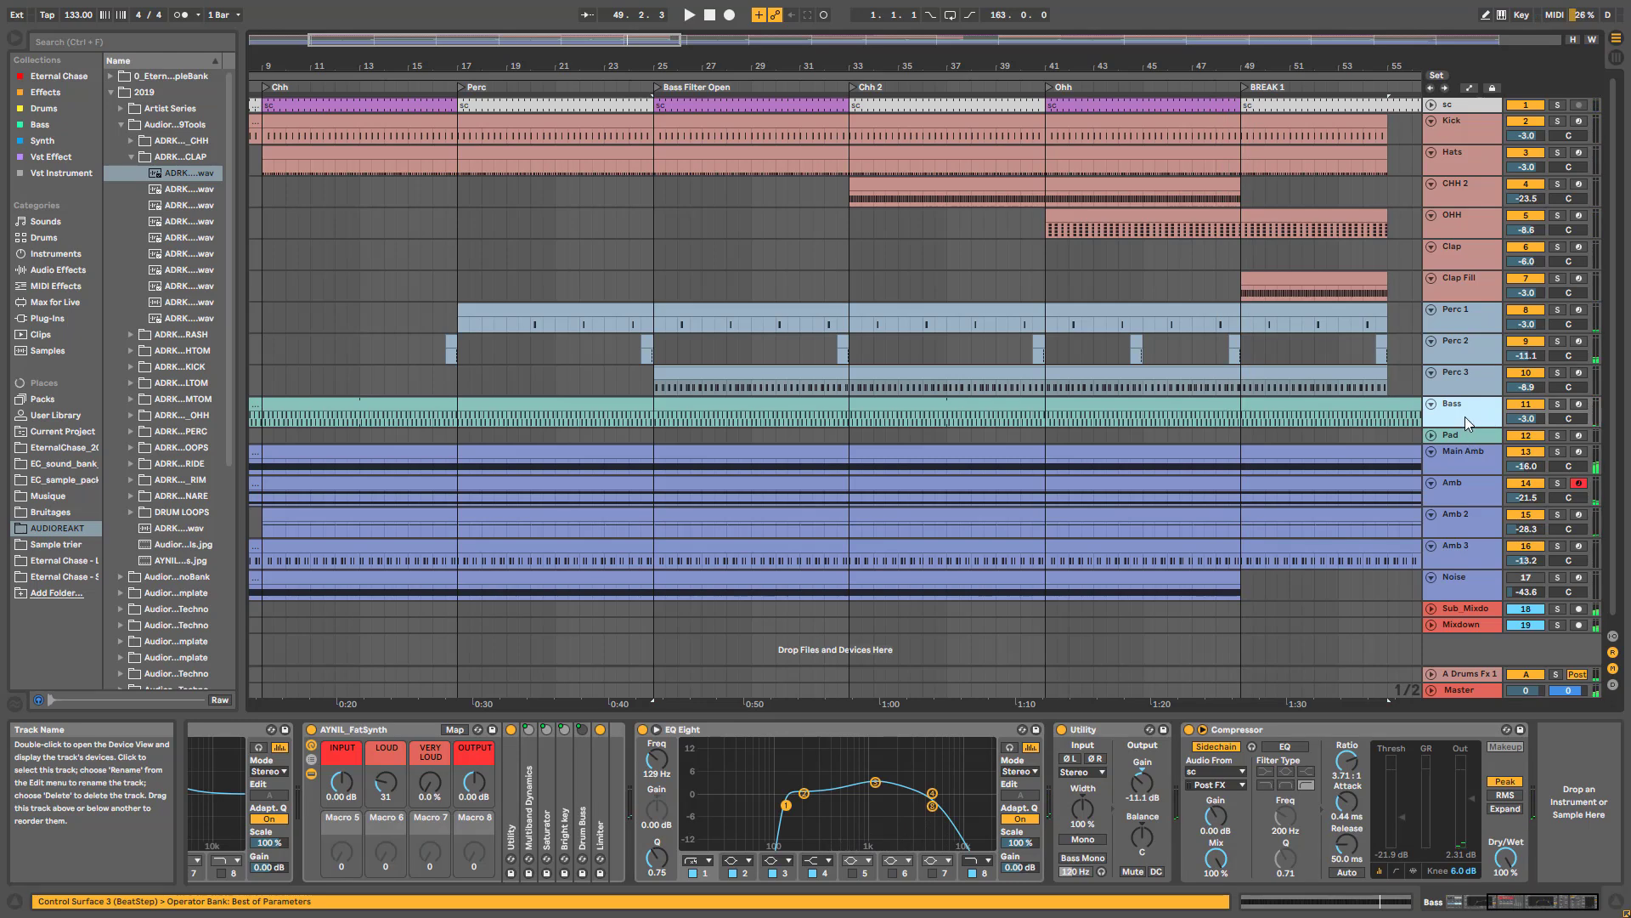
- Show the whole arrangement and play it from bar 35 with the Bass track soloed
double_click(614, 41)
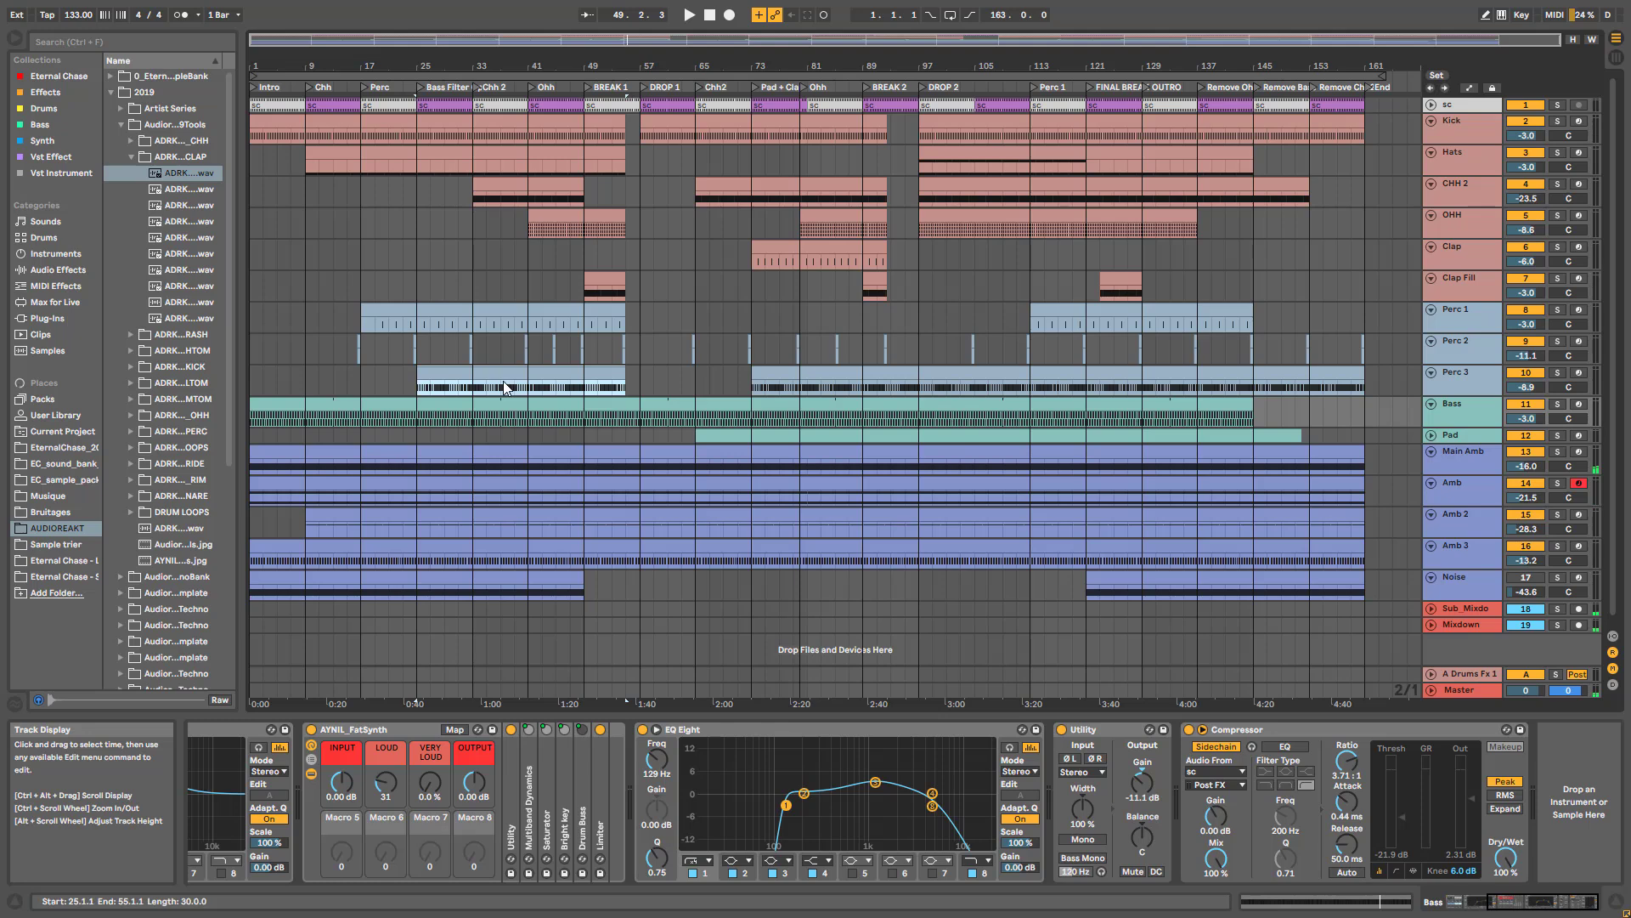
click(491, 422)
key(space)
click(1558, 404)
- Hide the devices inside the Bass track's AYNIL_FatSynth rack and switch that rack off
click(1534, 902)
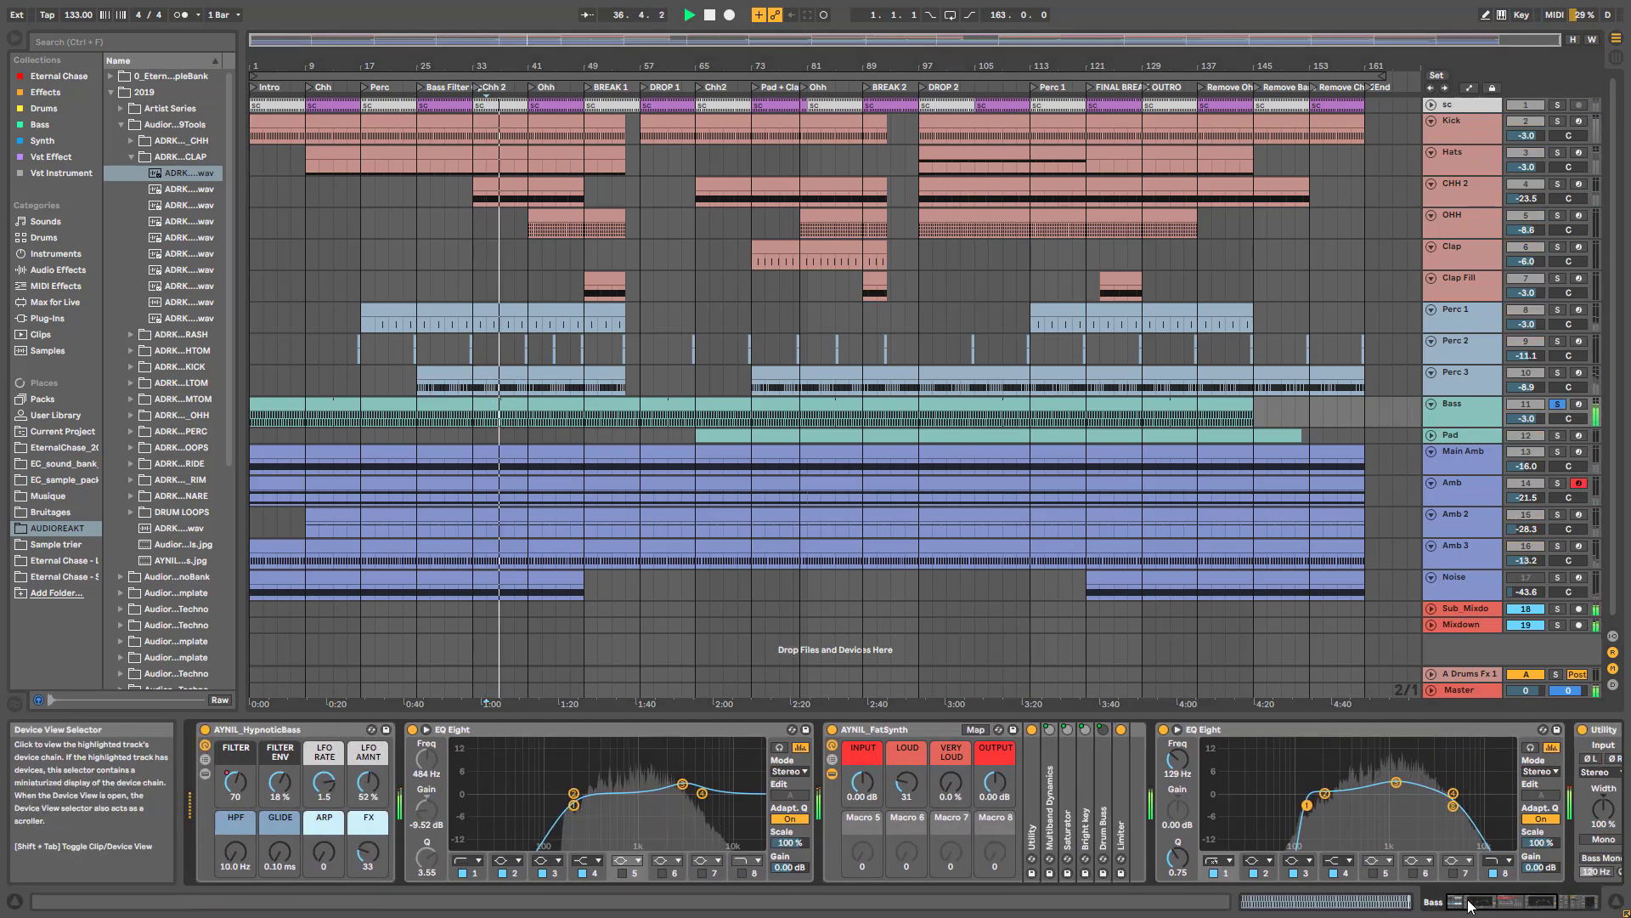
click(832, 775)
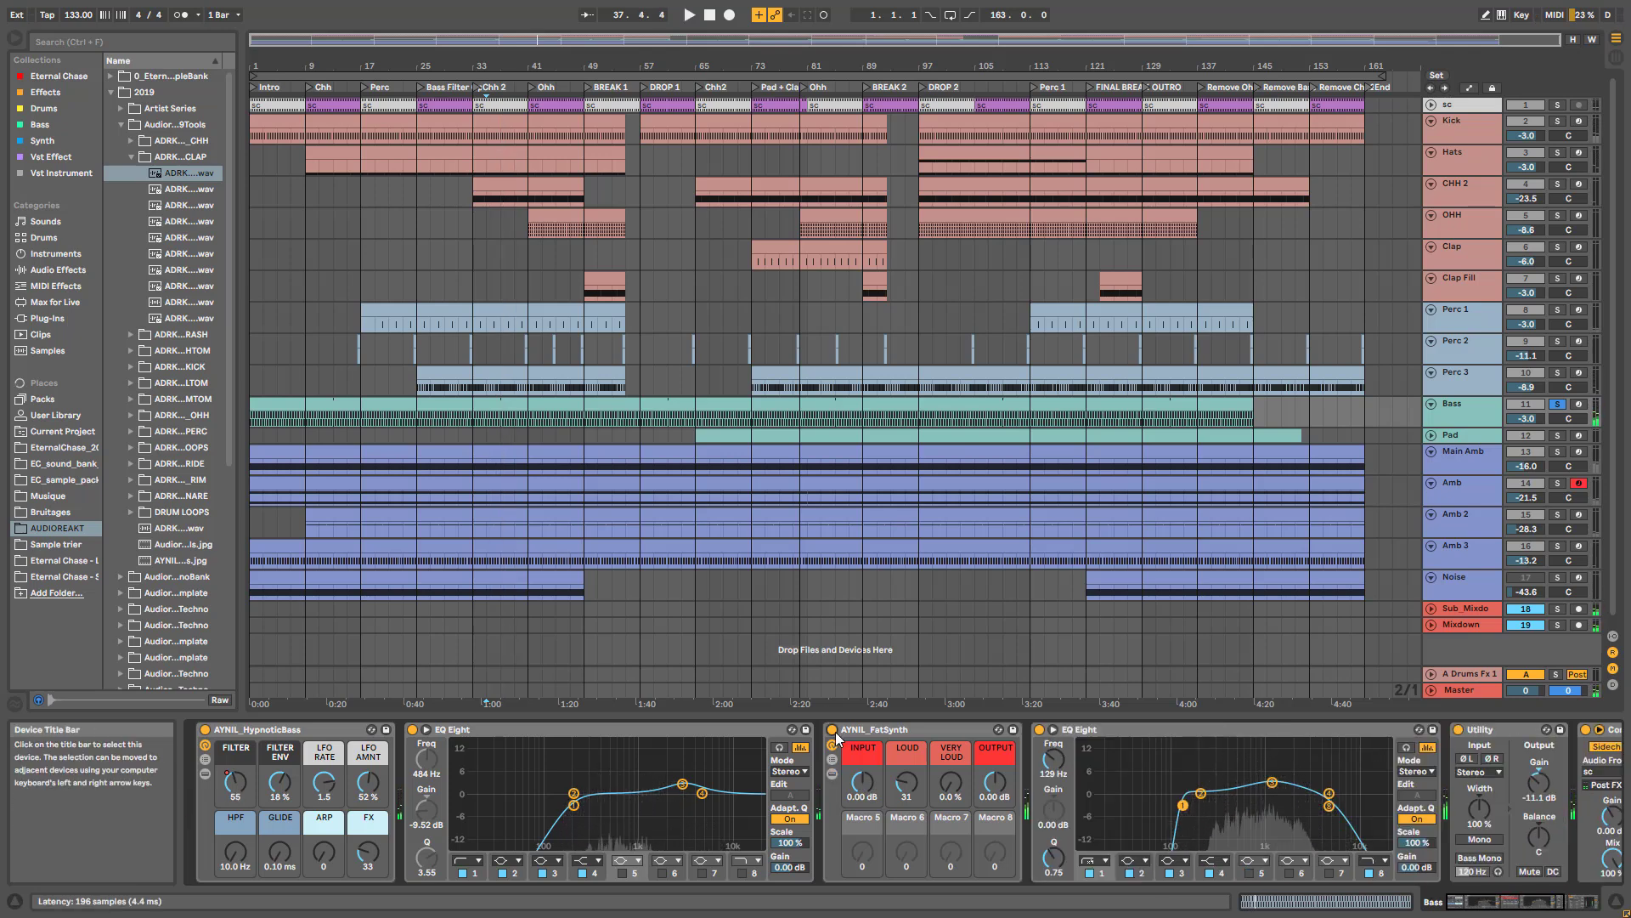
click(1539, 906)
click(1539, 907)
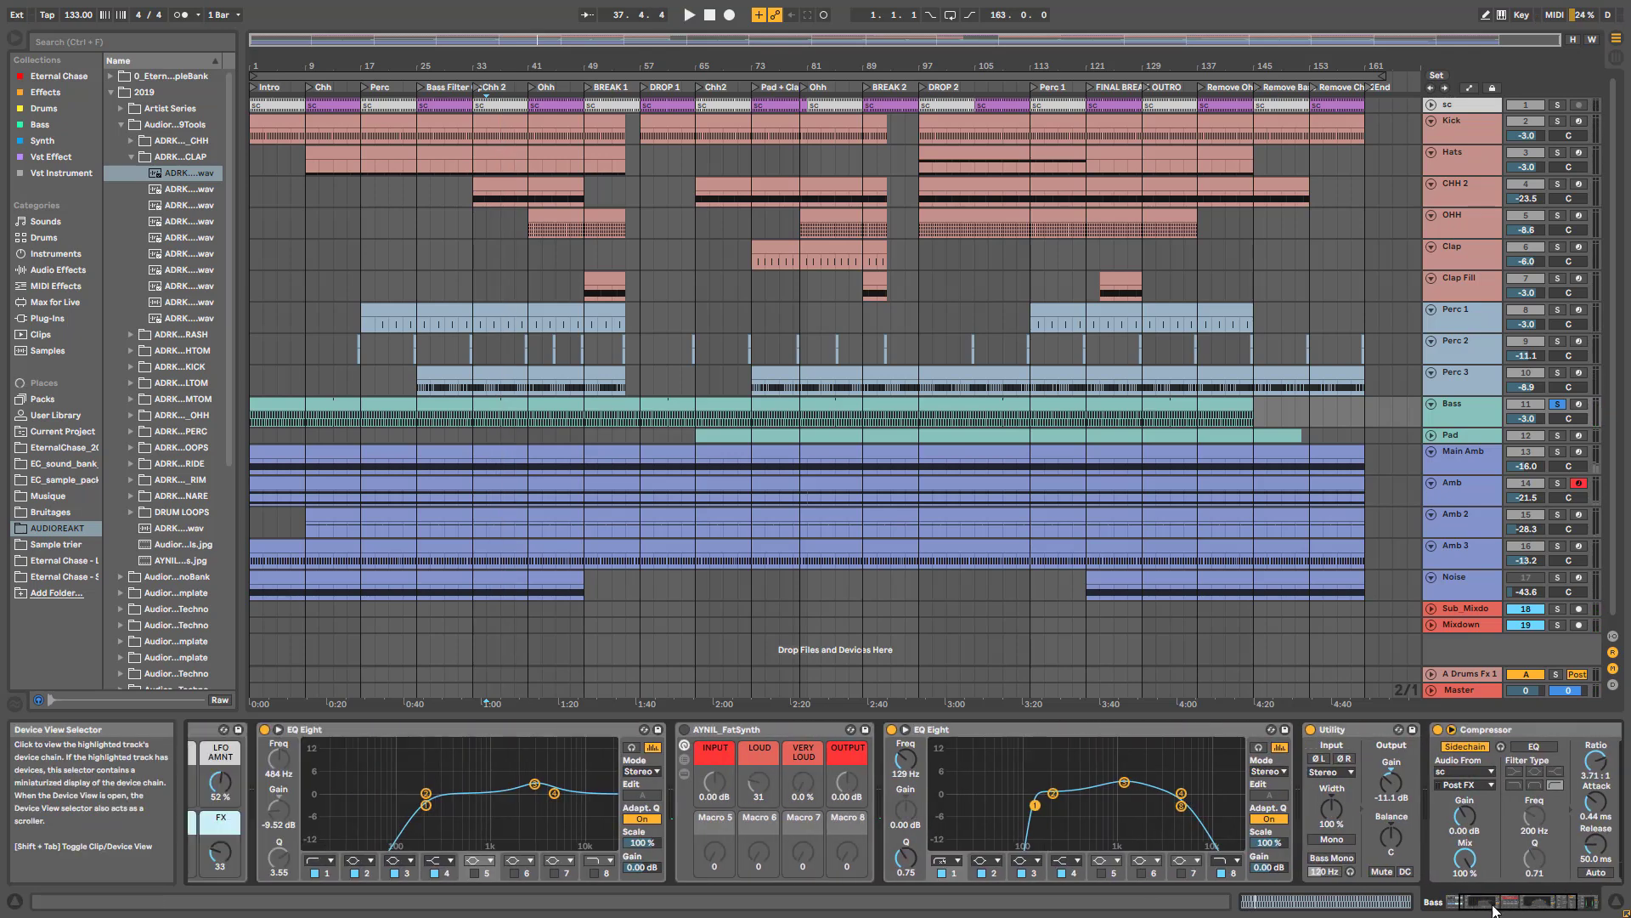
- Unfold the AYNIL_HypnoticBass rack's devices, play the bass and examine Operator's algorithm and oscillator B settings
click(204, 774)
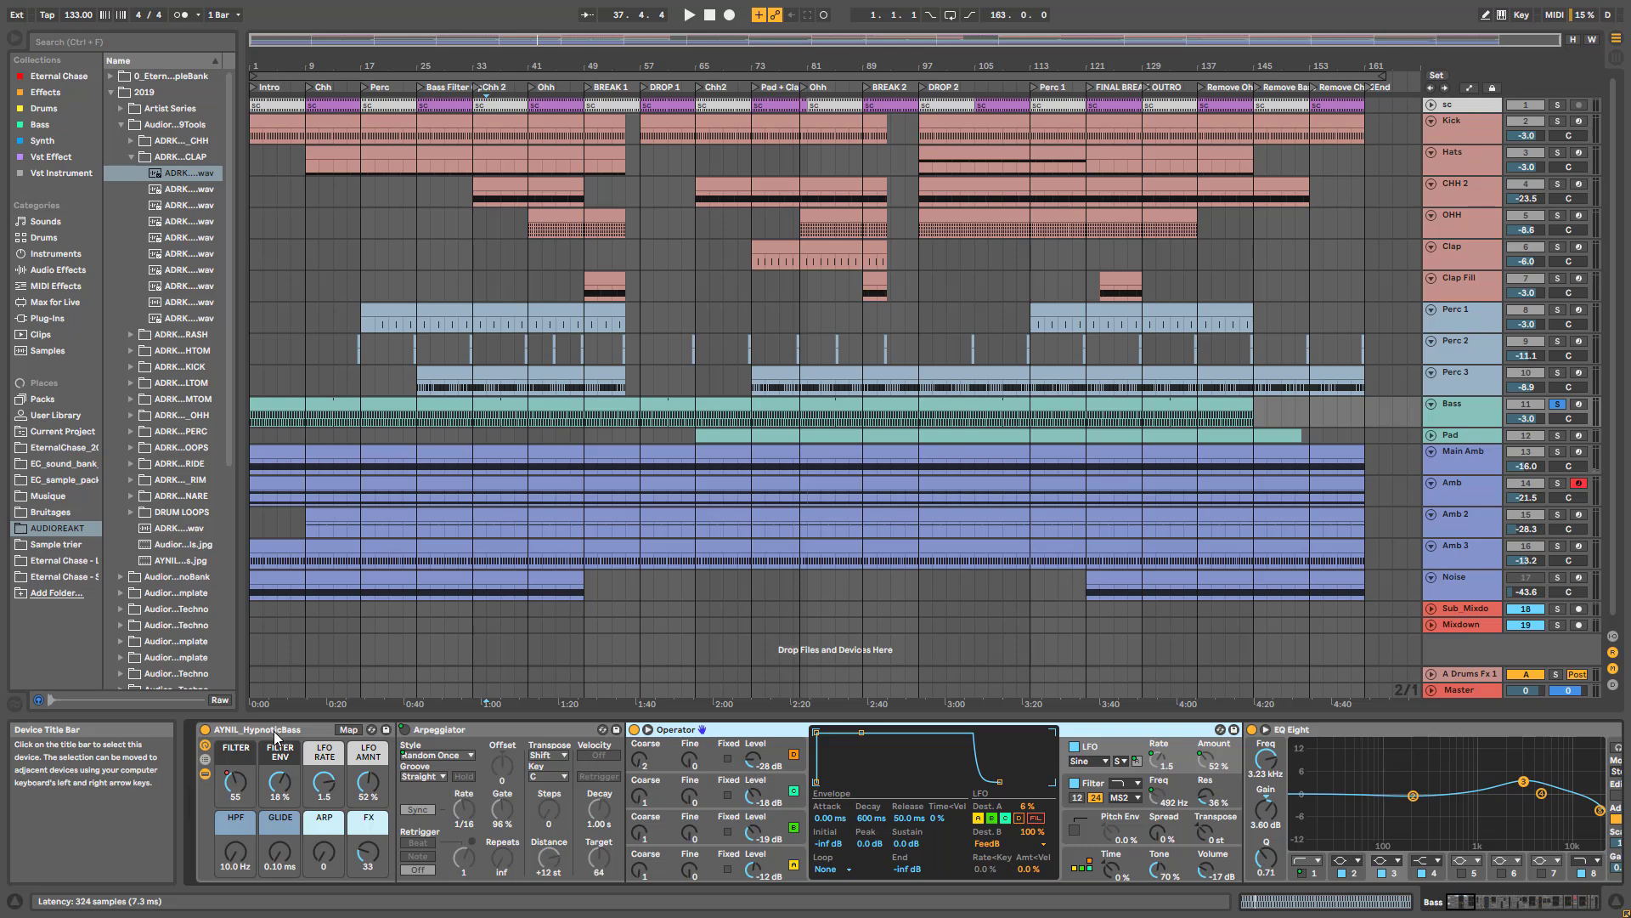
key(space)
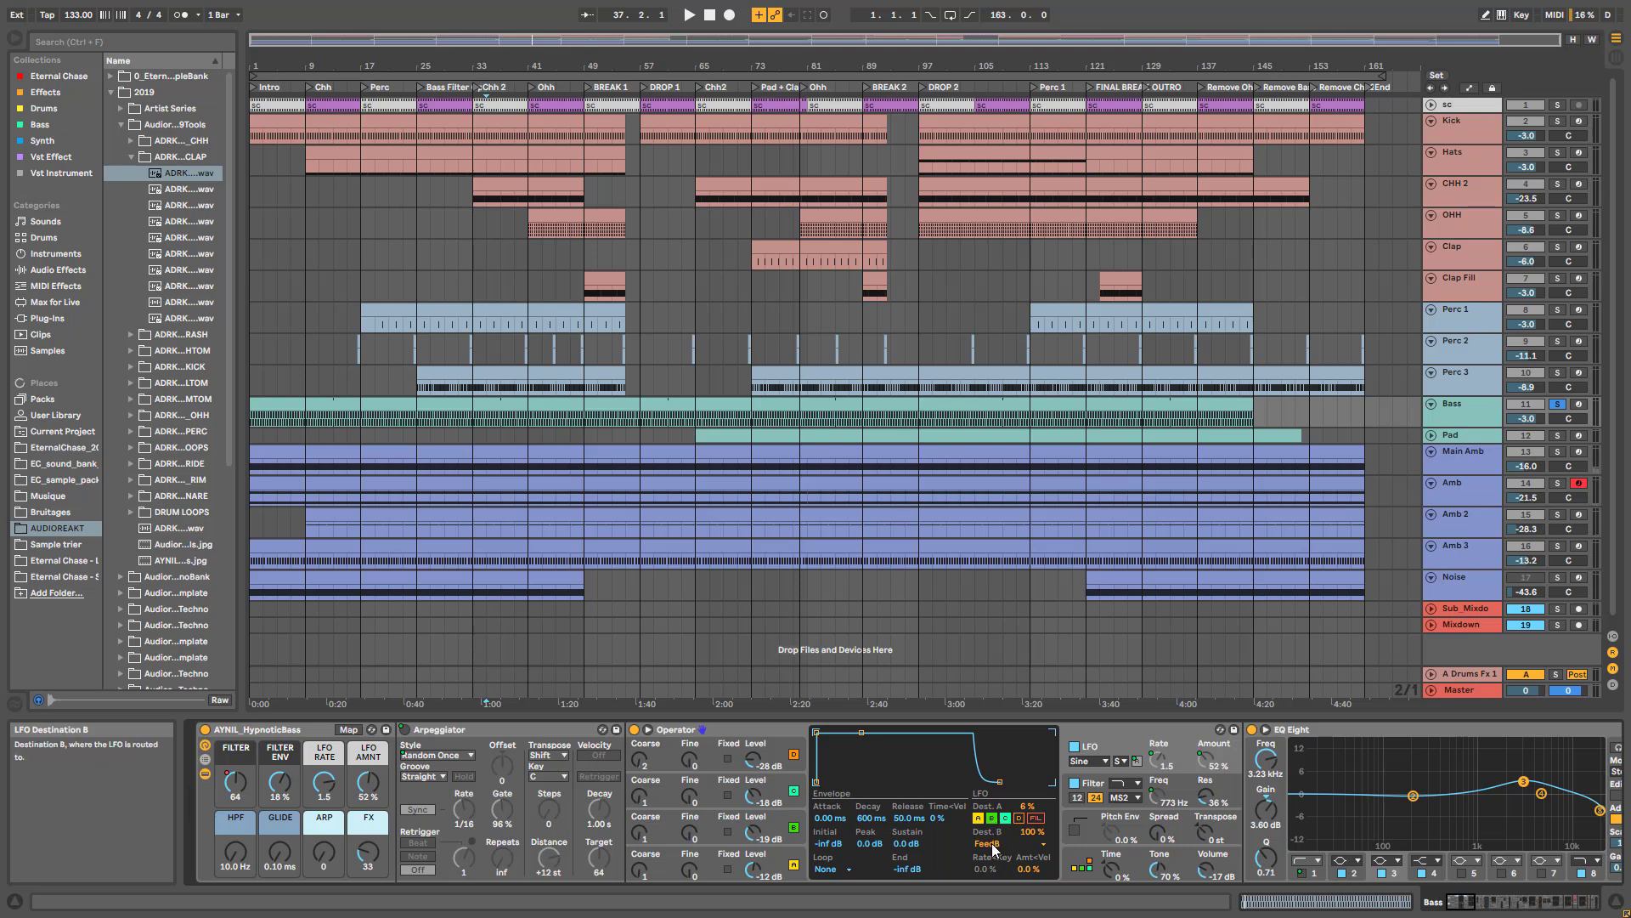
click(1089, 884)
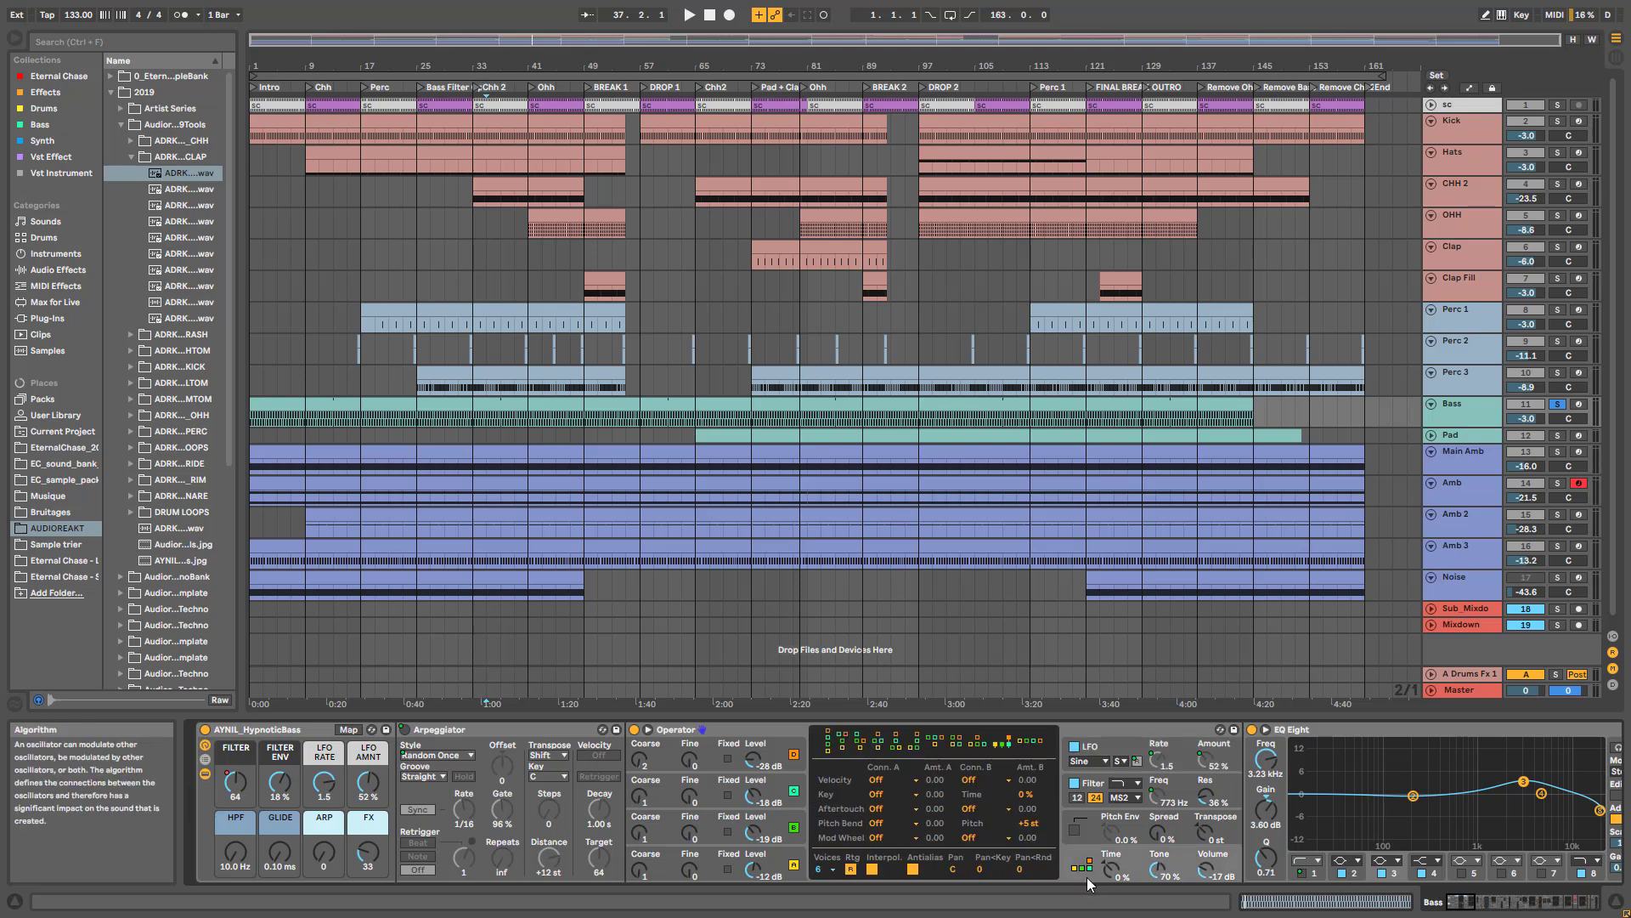
click(785, 831)
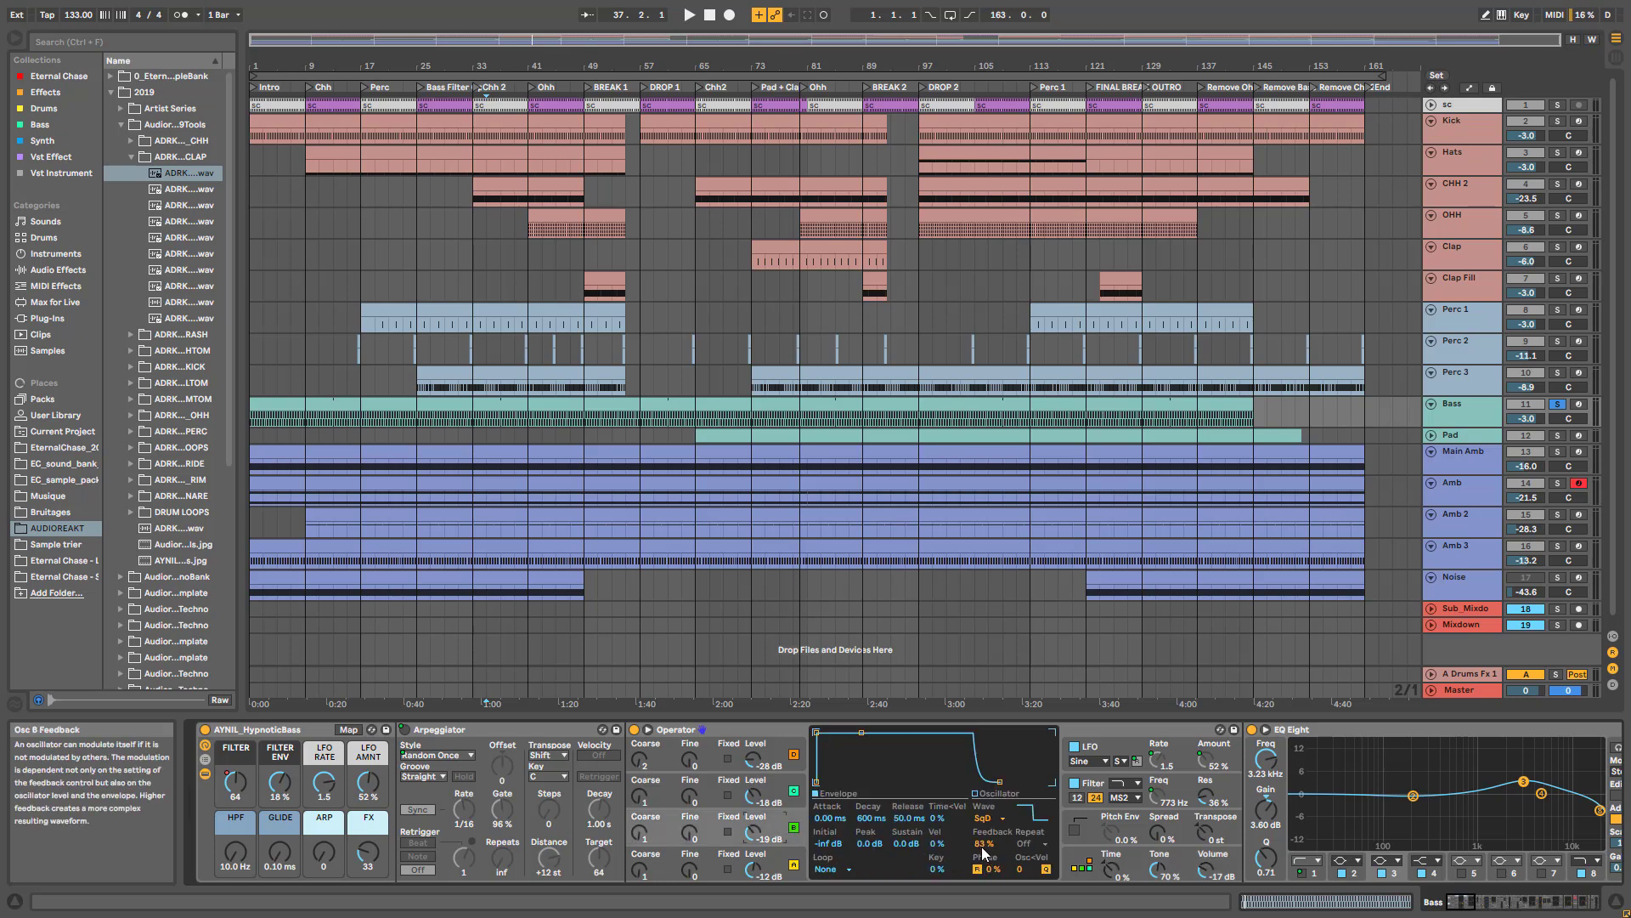
- Audition the bass with Operator's LFO switched off, and switch the LFO back on
click(1078, 746)
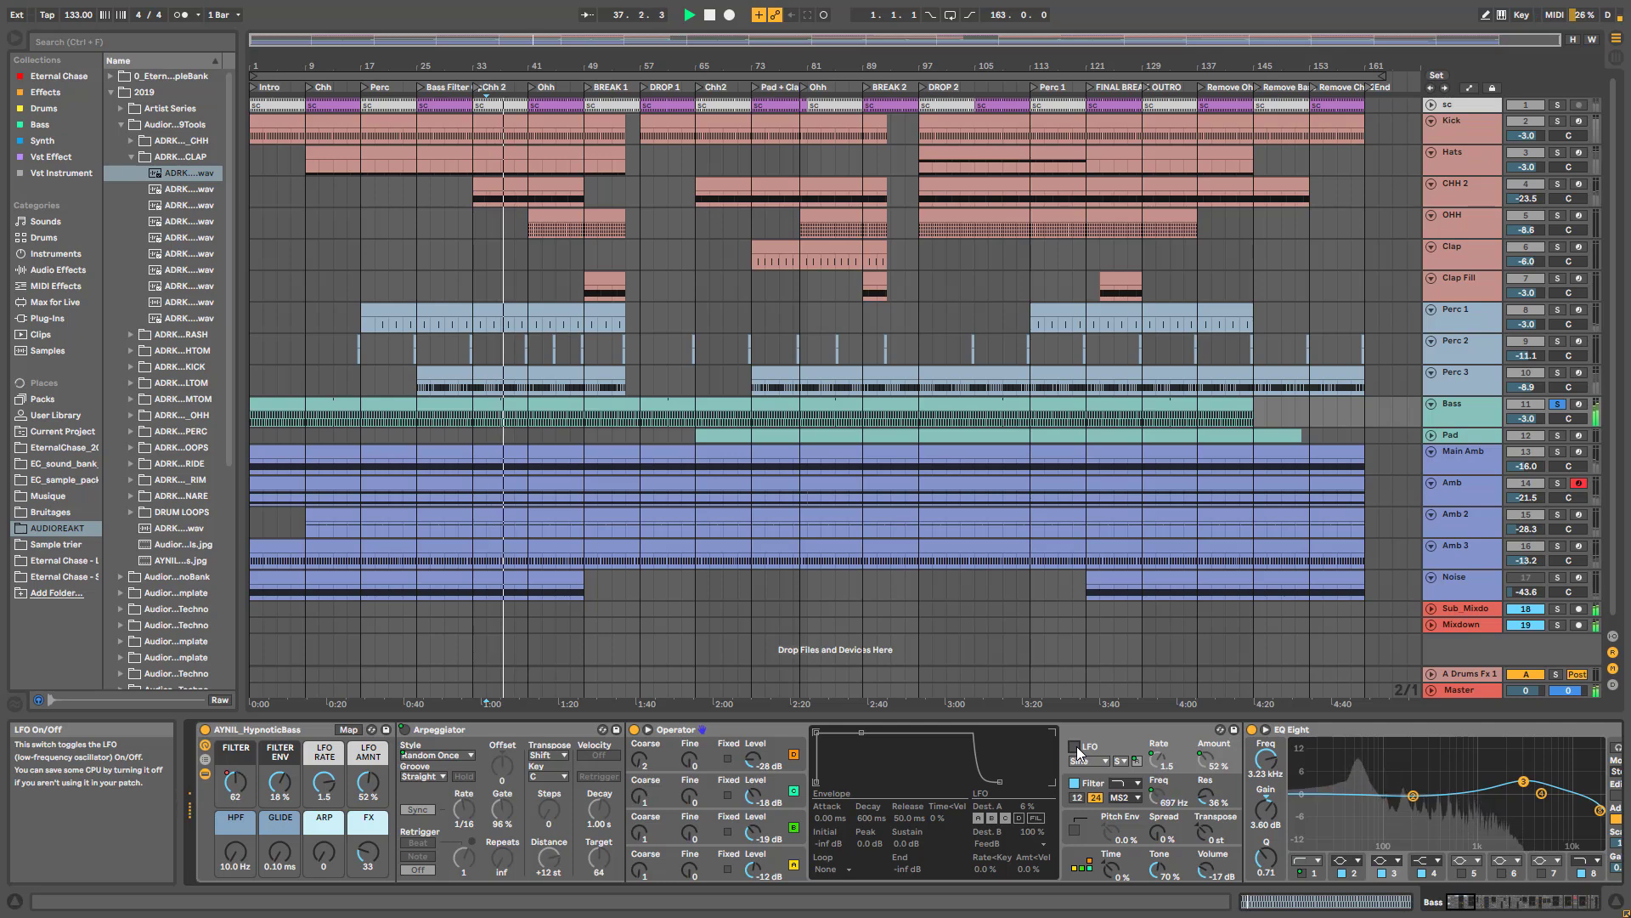
click(1078, 746)
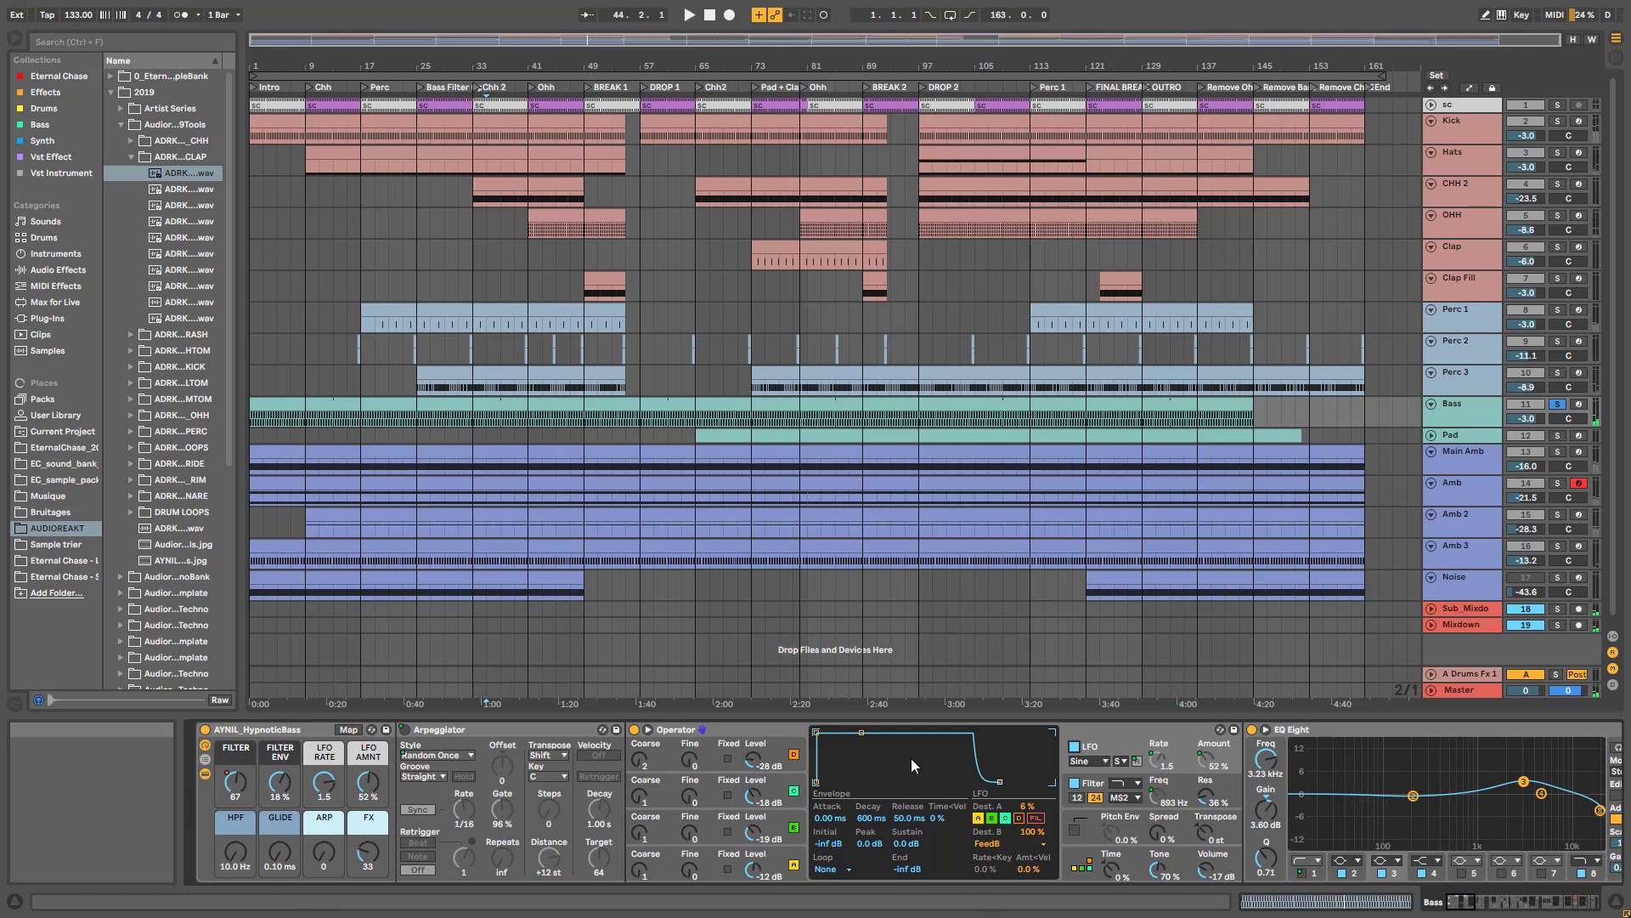
- Examine Operator's oscillator B settings and its filter envelope
click(695, 733)
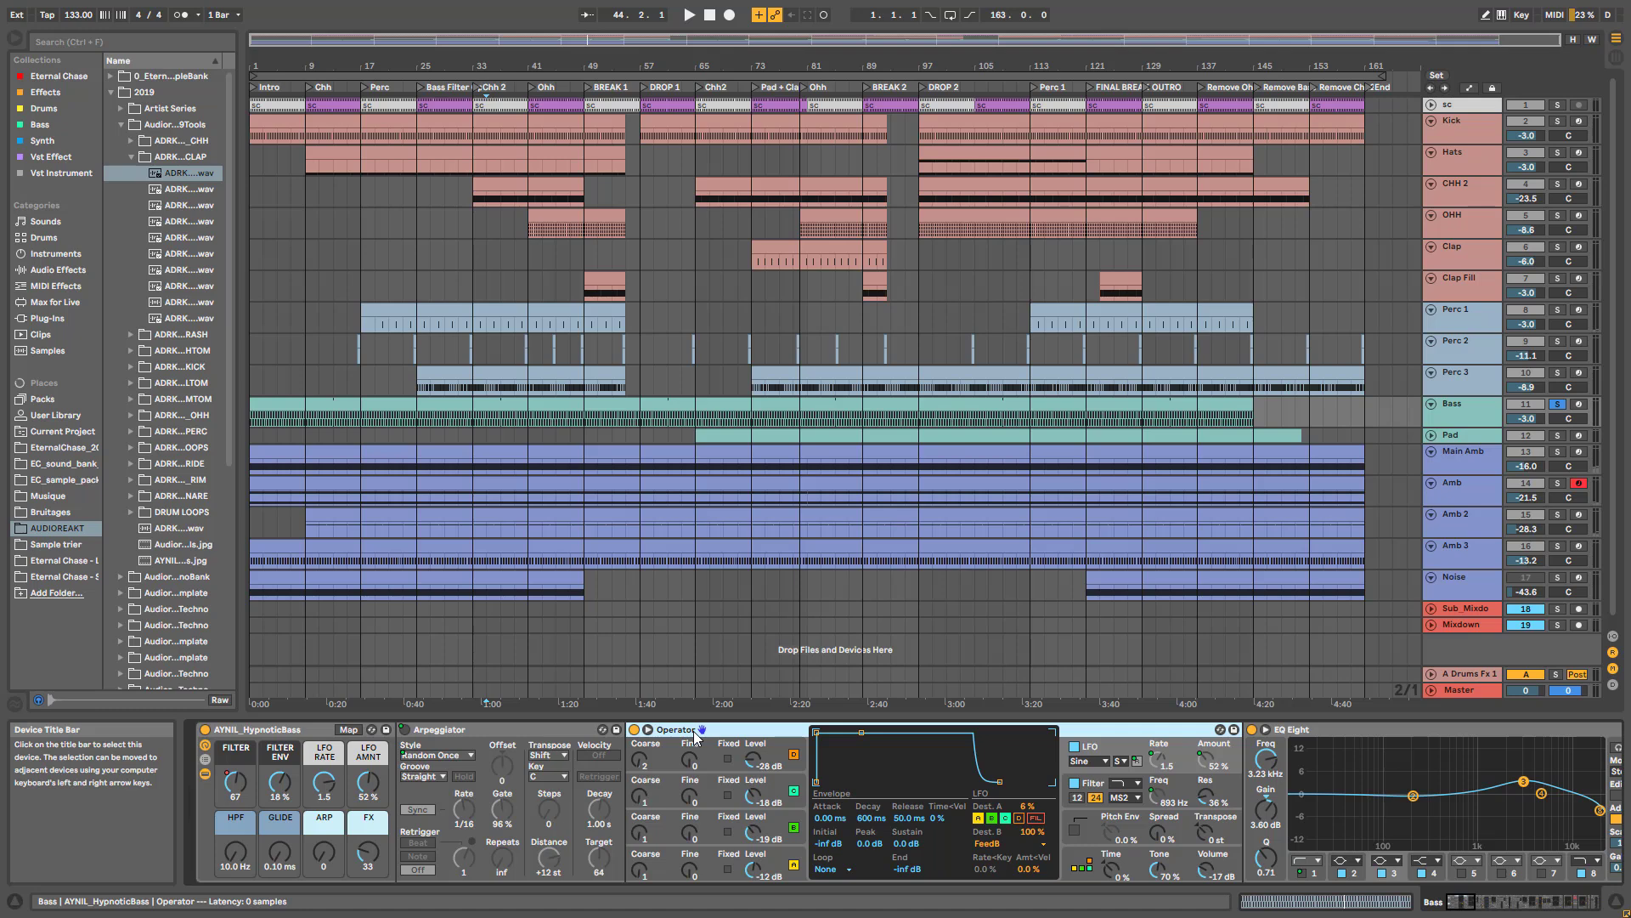
click(755, 830)
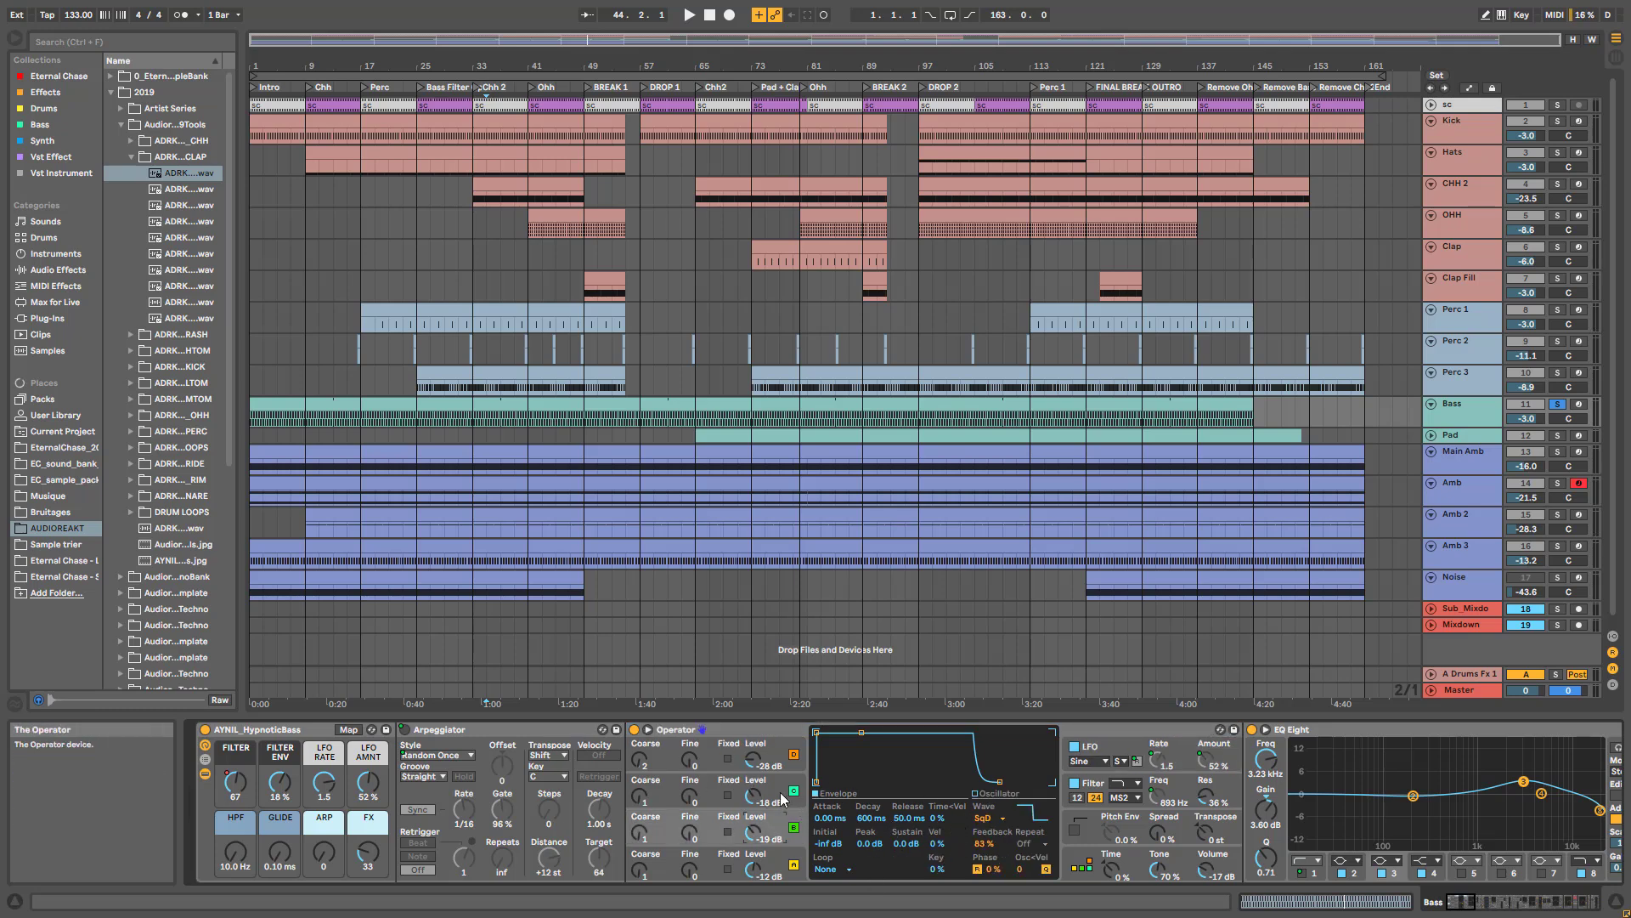
click(1088, 794)
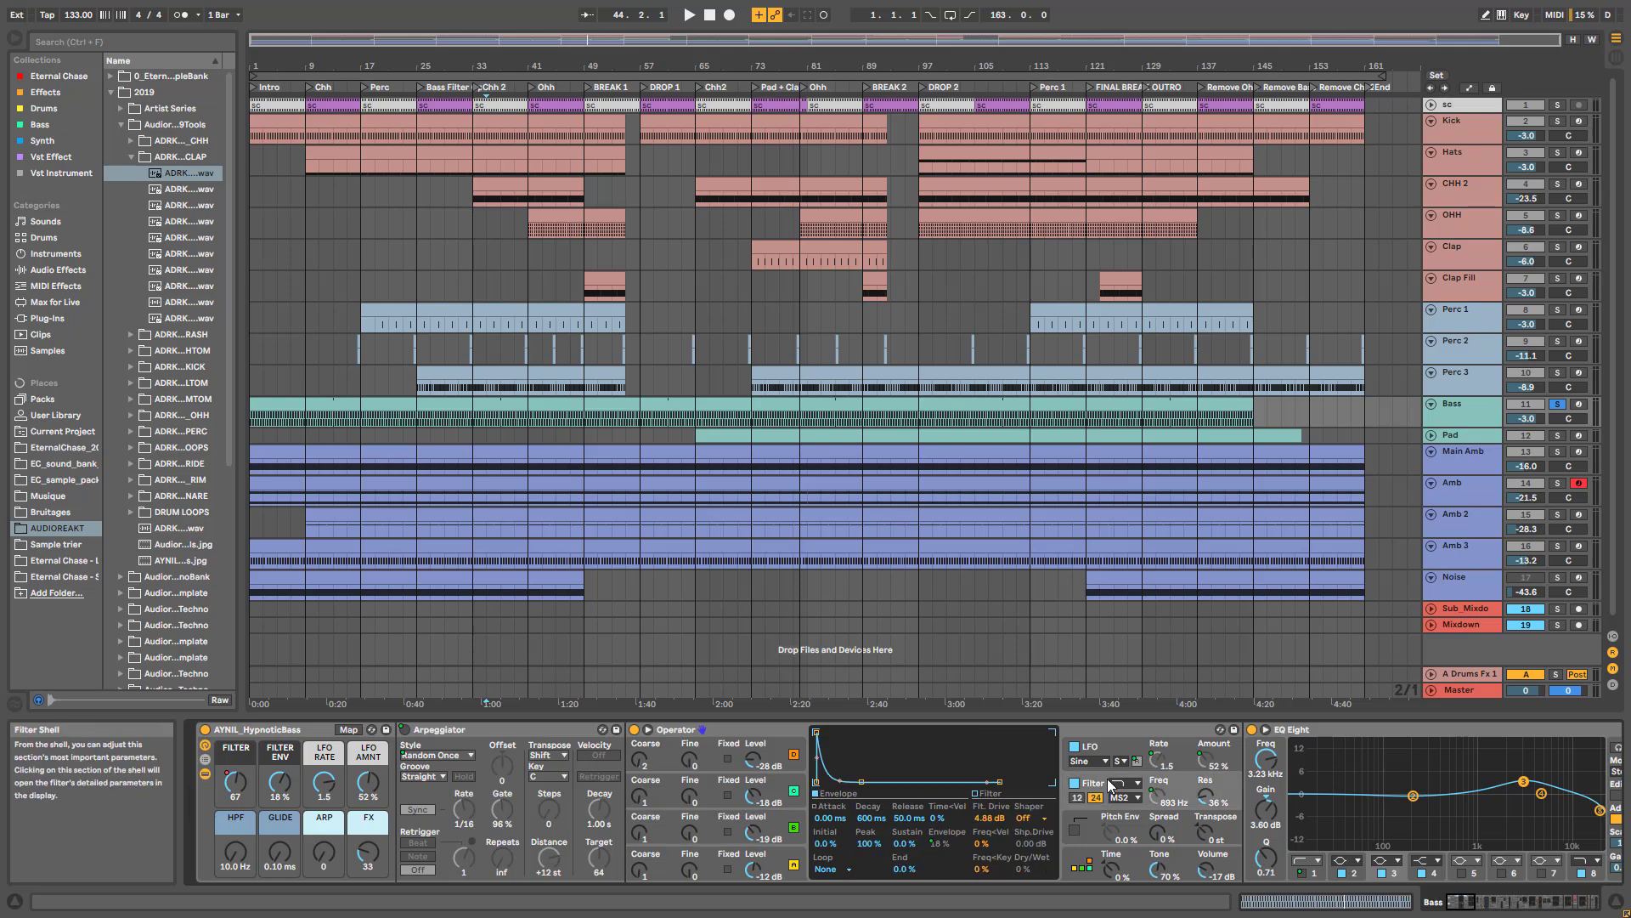
- Play the bass with the FILTER ENV macro raised to 52 %, and undo that macro change
key(space)
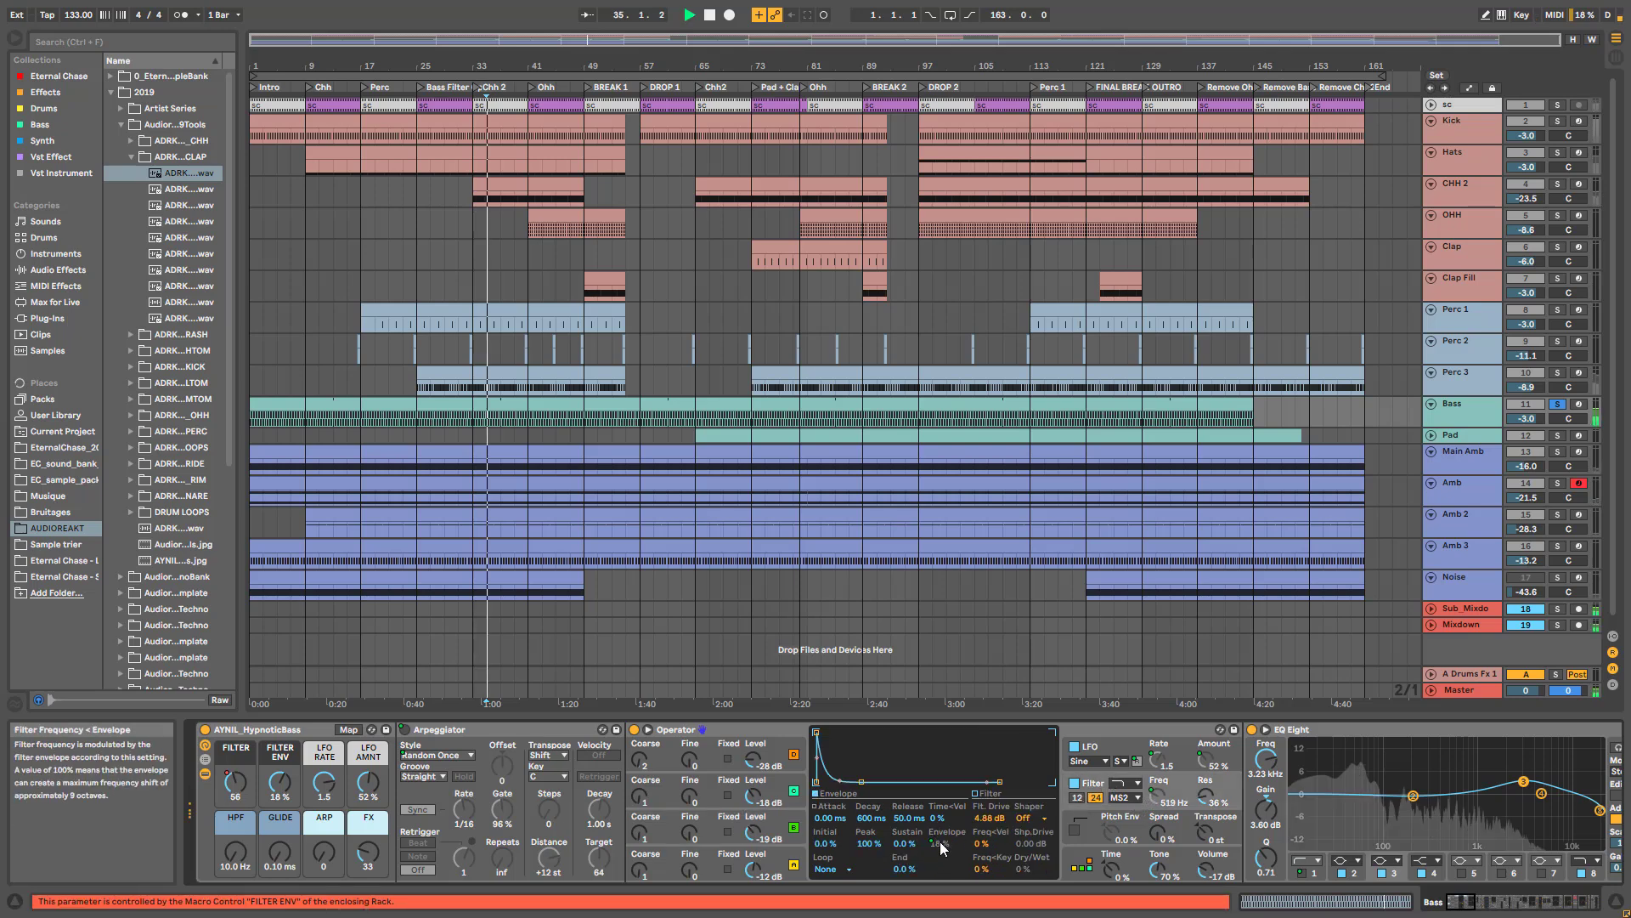
drag(281, 781, 280, 748)
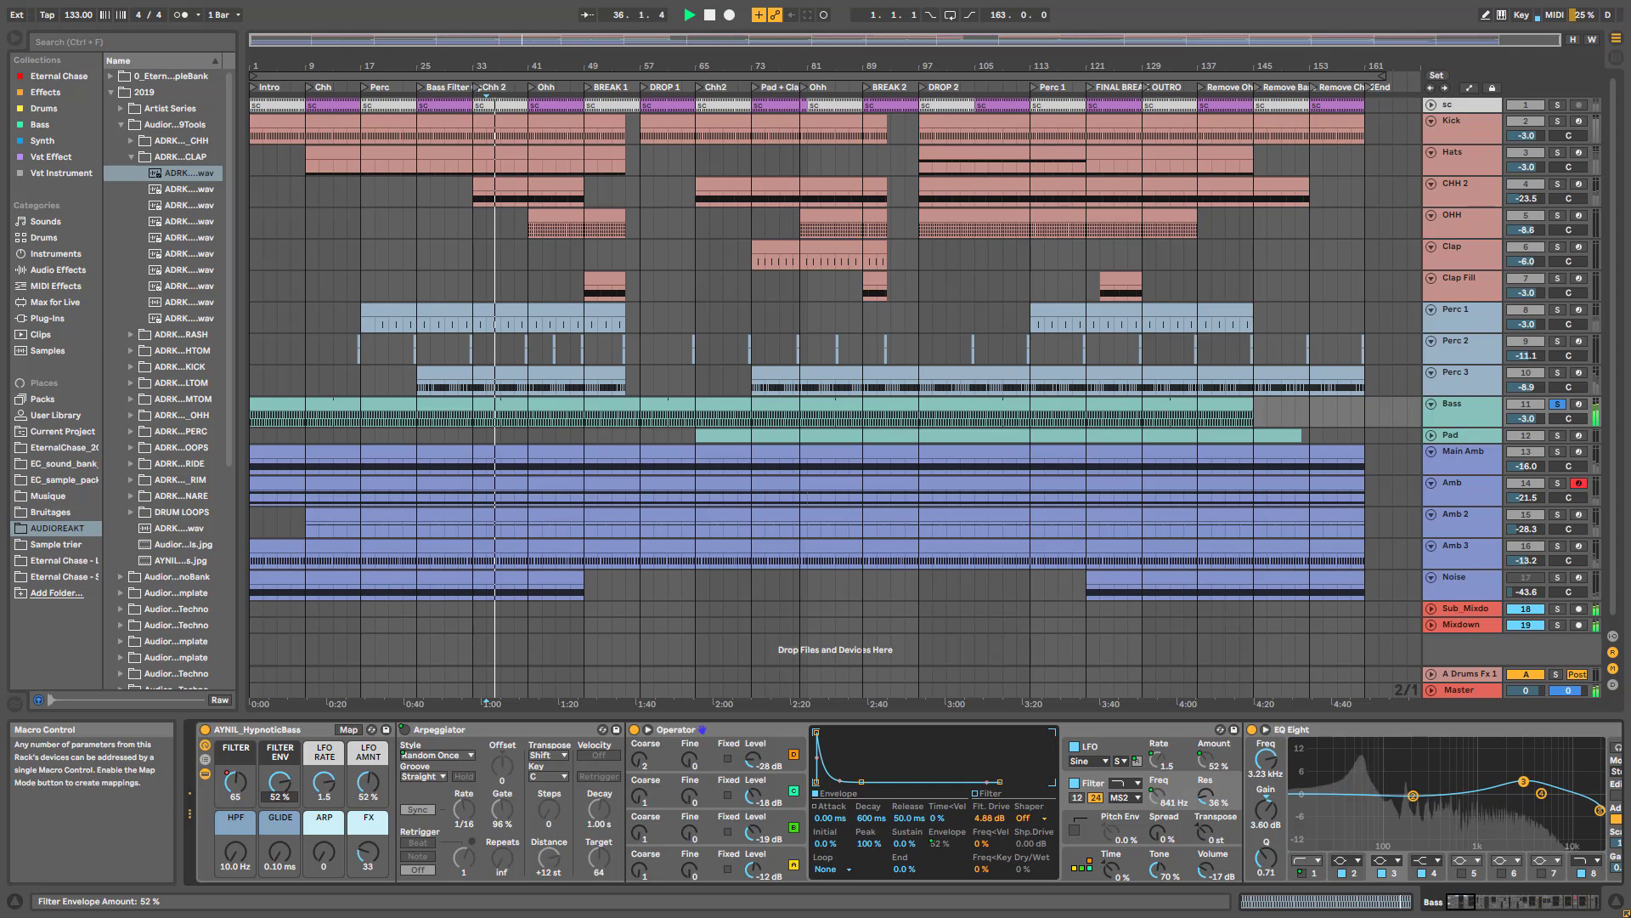
key(ctrl+z)
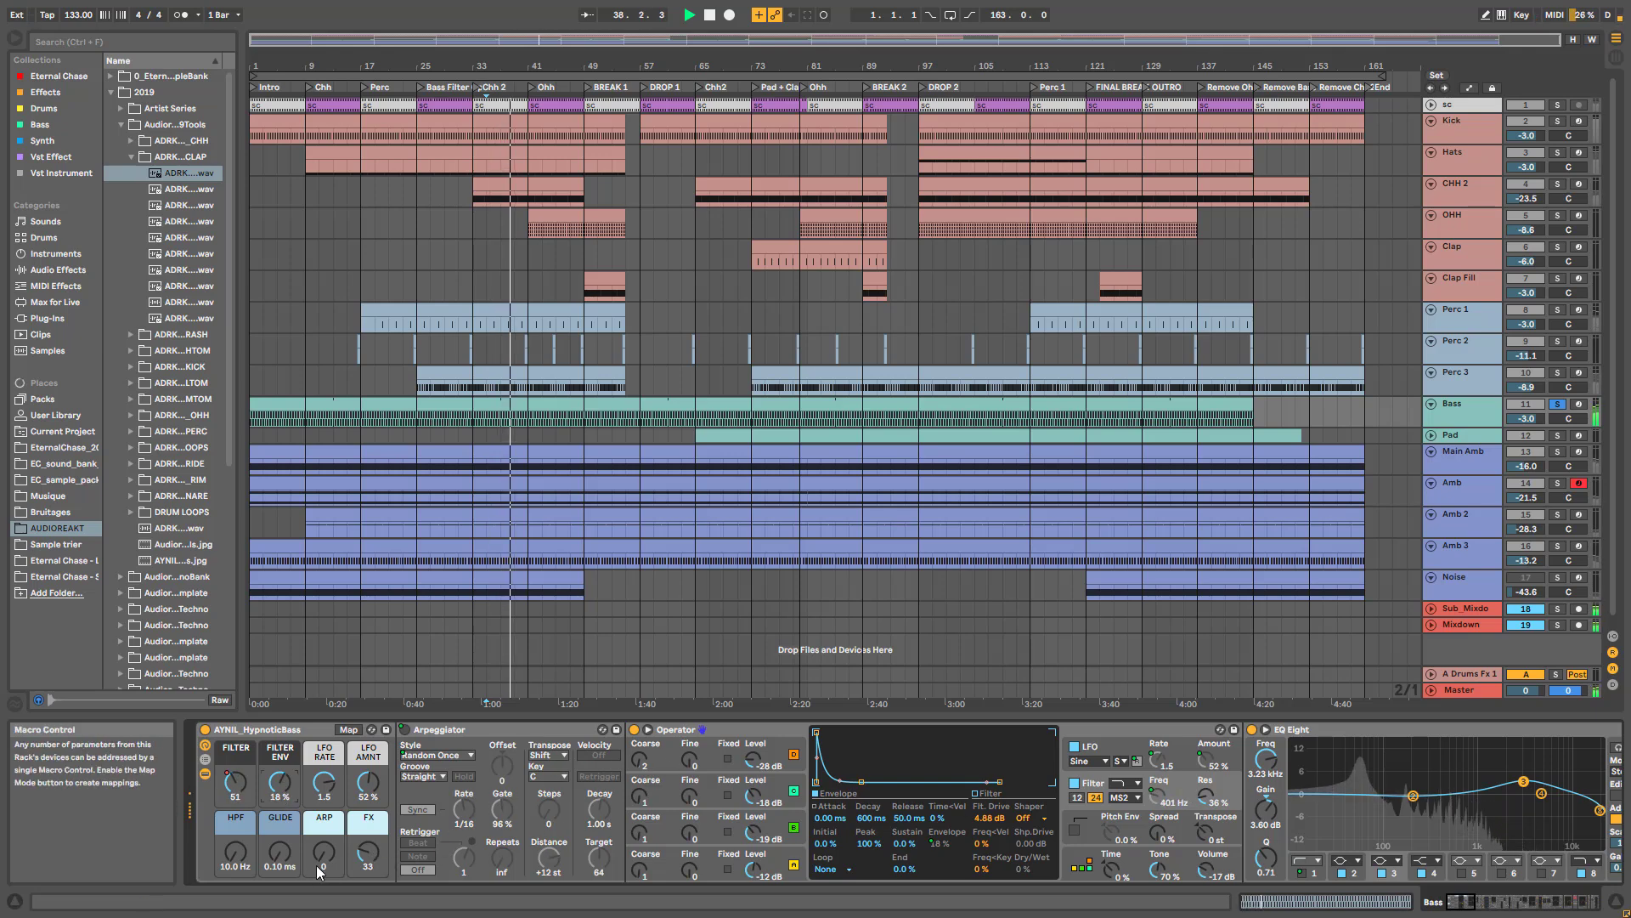
- Open the Bass MIDI clip's notes and shorten its loop to 3 bars, ending at 4.1.1
double_click(514, 412)
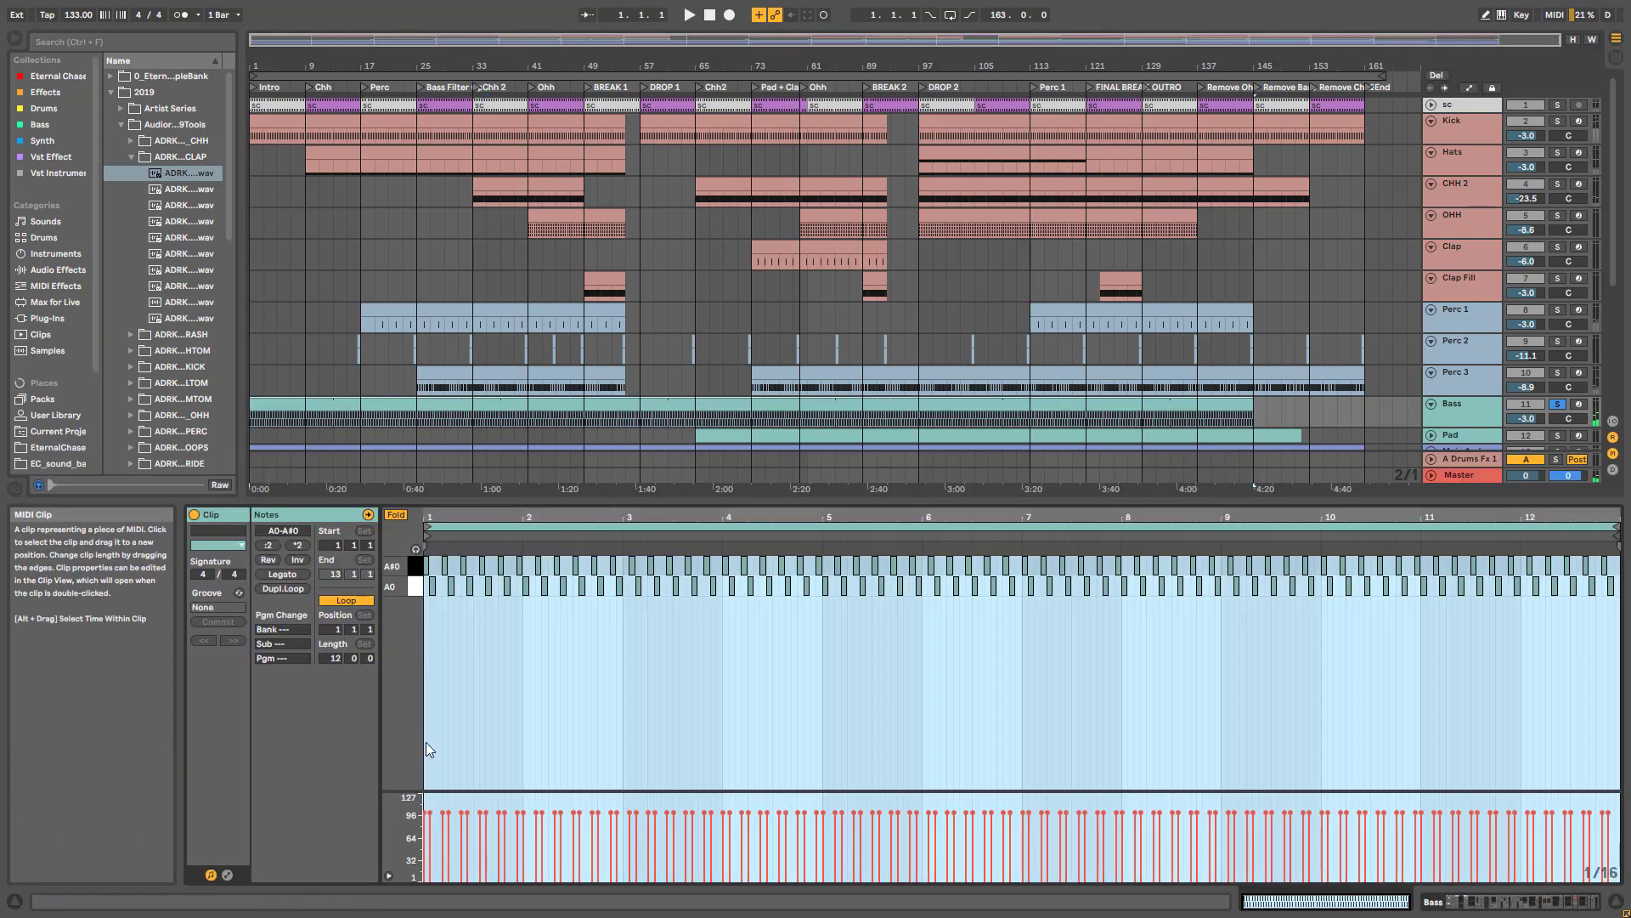
drag(576, 517, 576, 586)
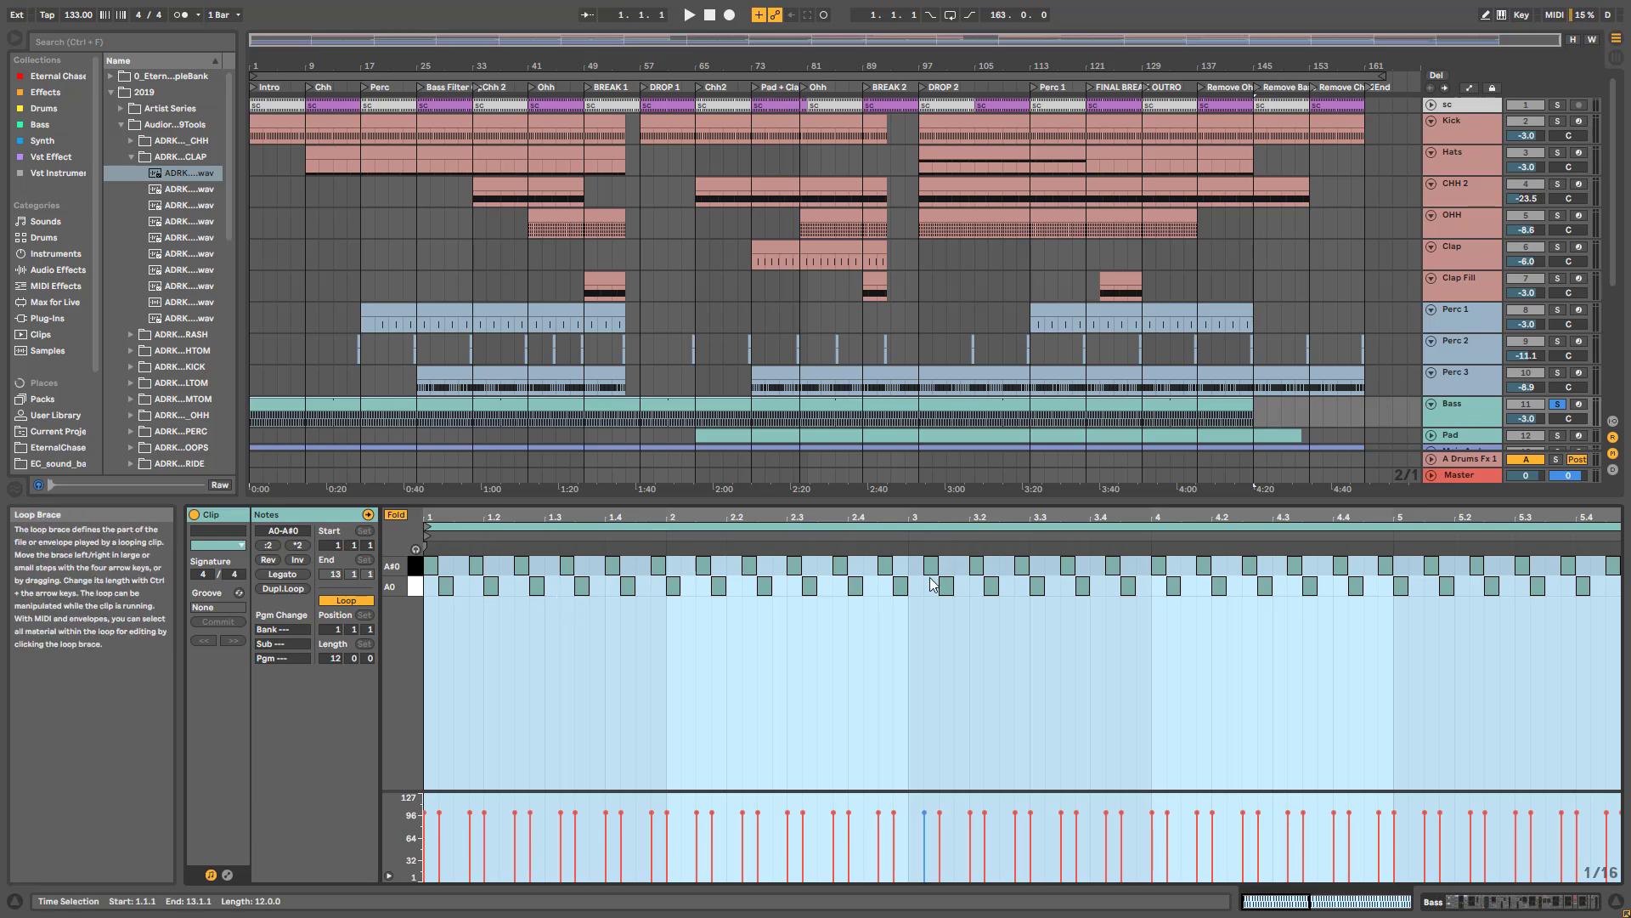
drag(1623, 529, 1148, 530)
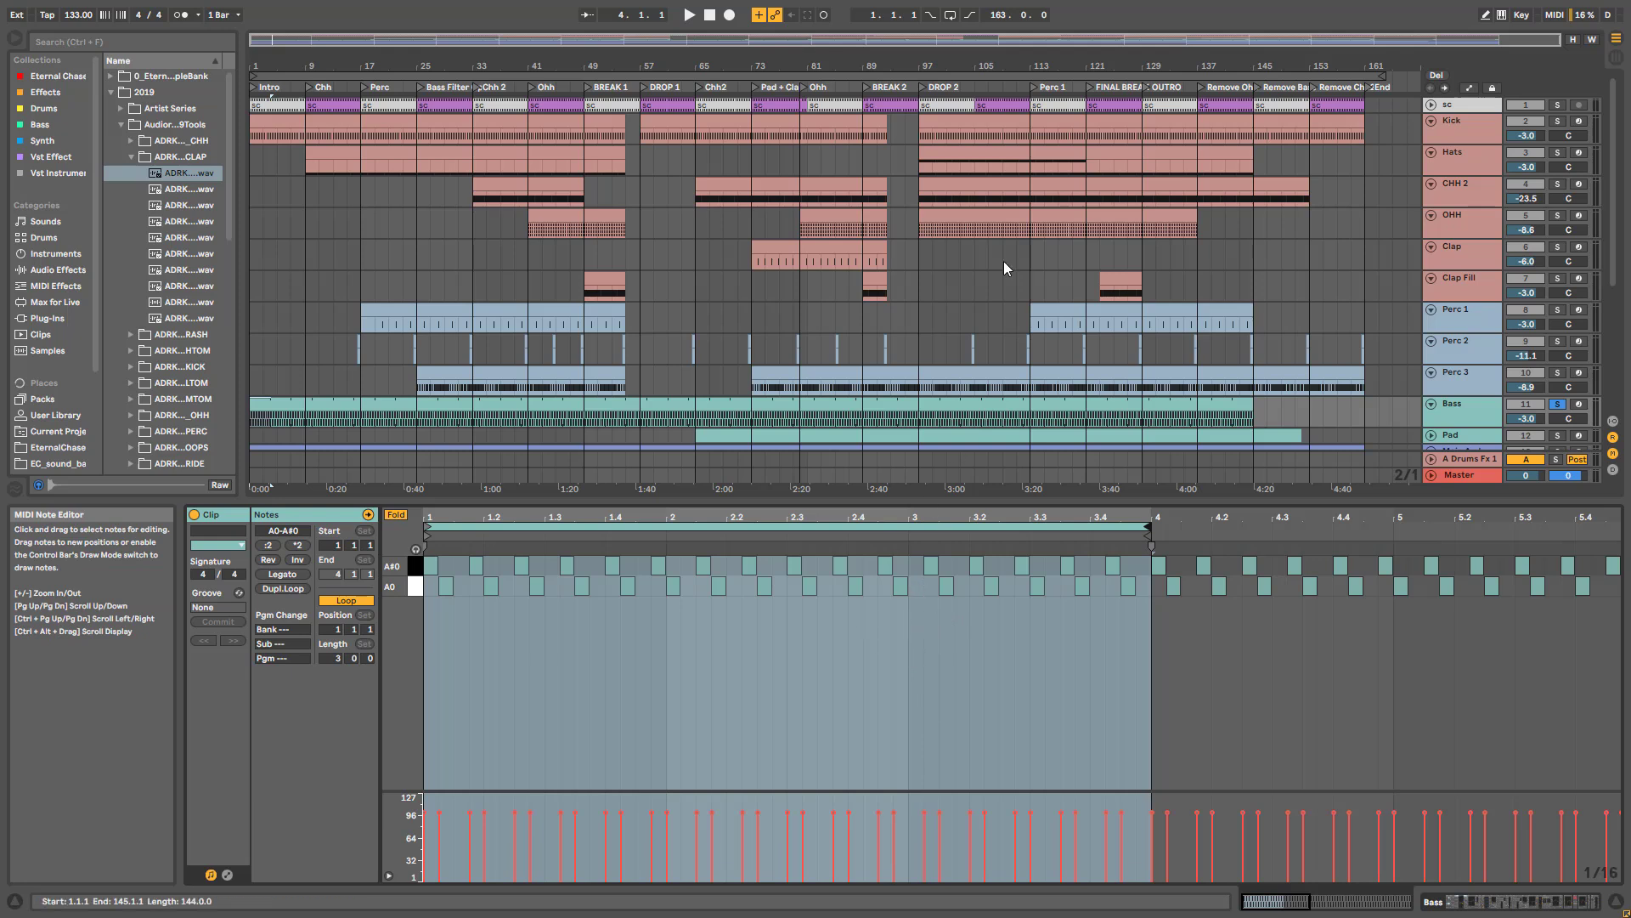
- Solo the Kick together with the Bass and listen to the shortened loop
click(1559, 120)
key(space)
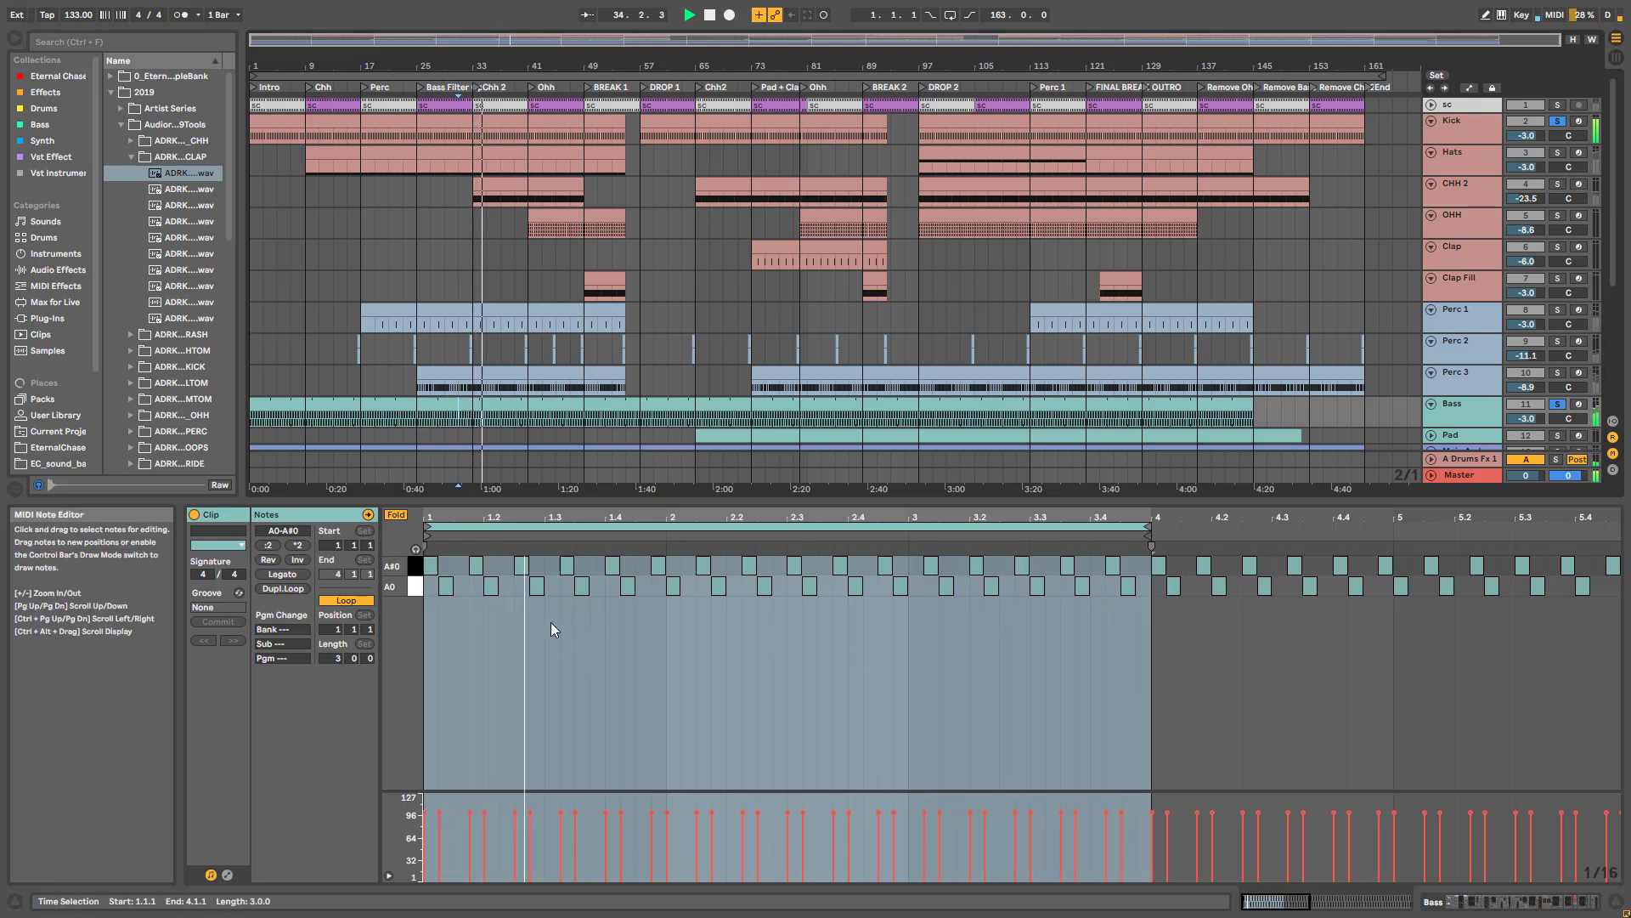
- Extend the Bass clip's loop to a length of 4.3.3, and undo both loop length changes
drag(1150, 527, 1629, 528)
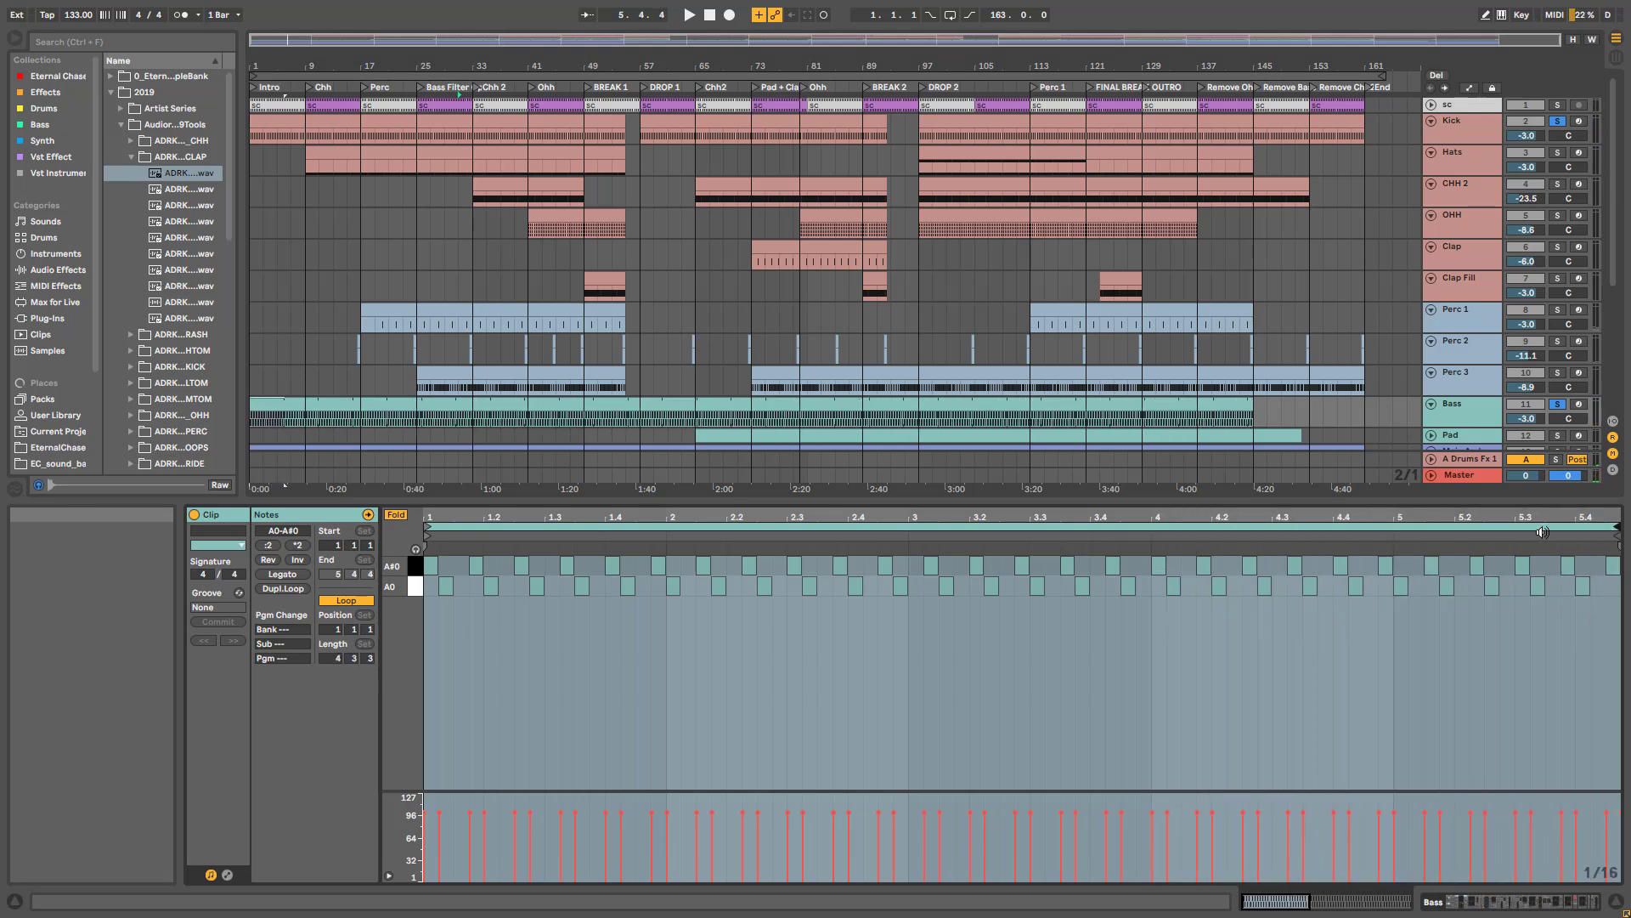
key(ctrl+z)
key(ctrl+z)
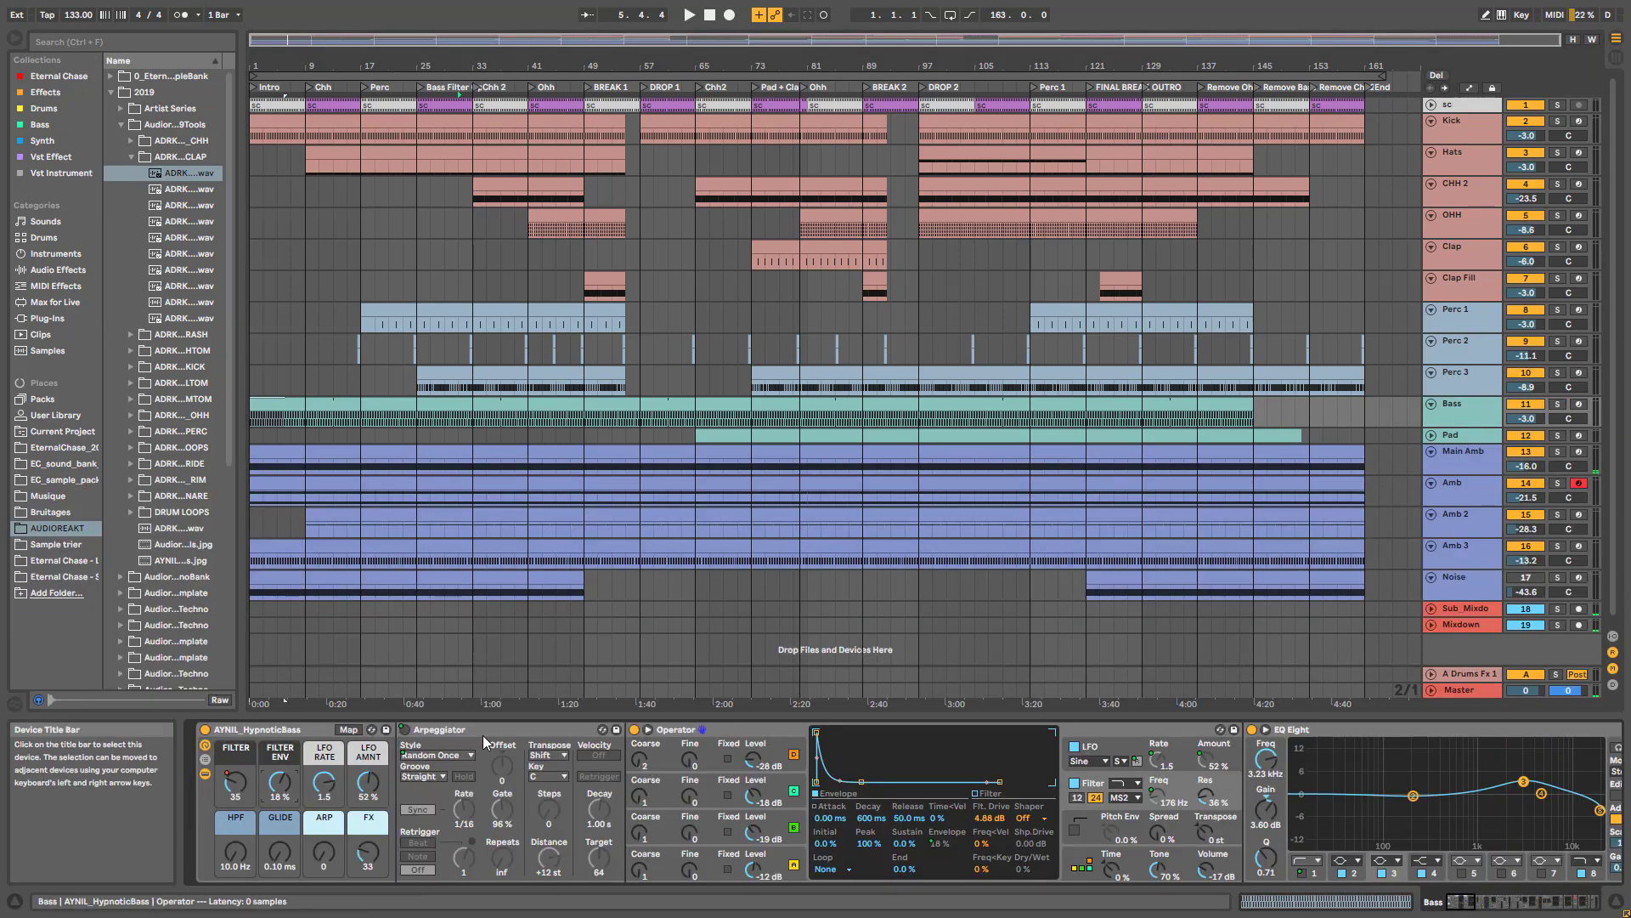
- Hide the devices inside the AYNIL_HypnoticBass rack
click(205, 775)
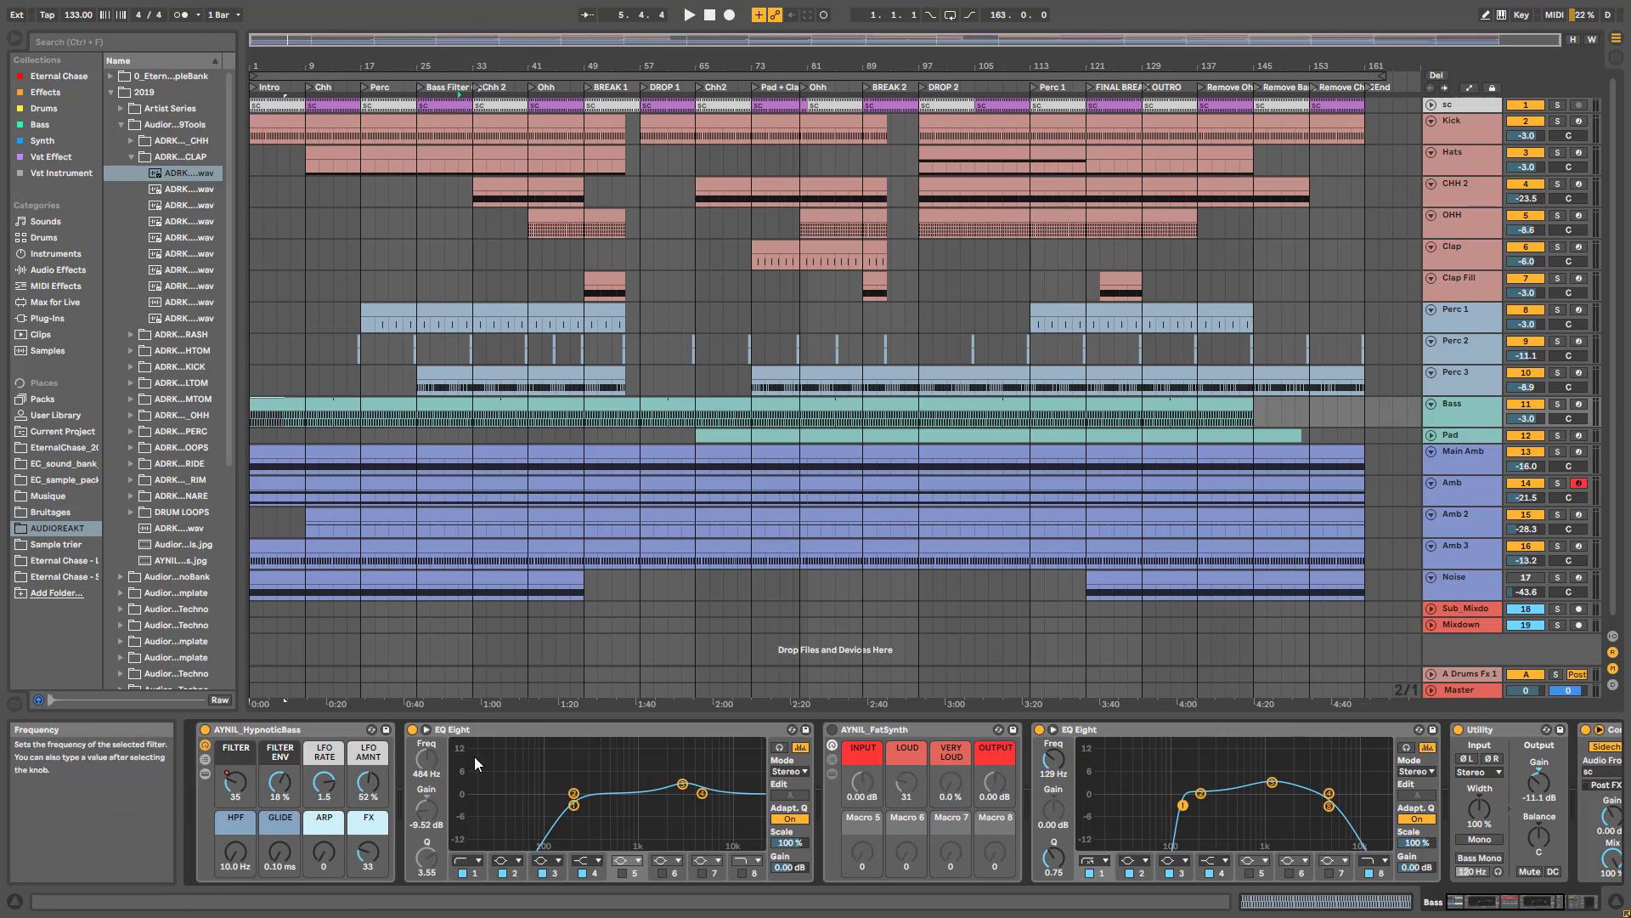
- Solo the Bass and listen with its first EQ Eight bypassed and re-enabled, then select that EQ's band 3
click(1558, 403)
key(space)
click(413, 731)
click(413, 732)
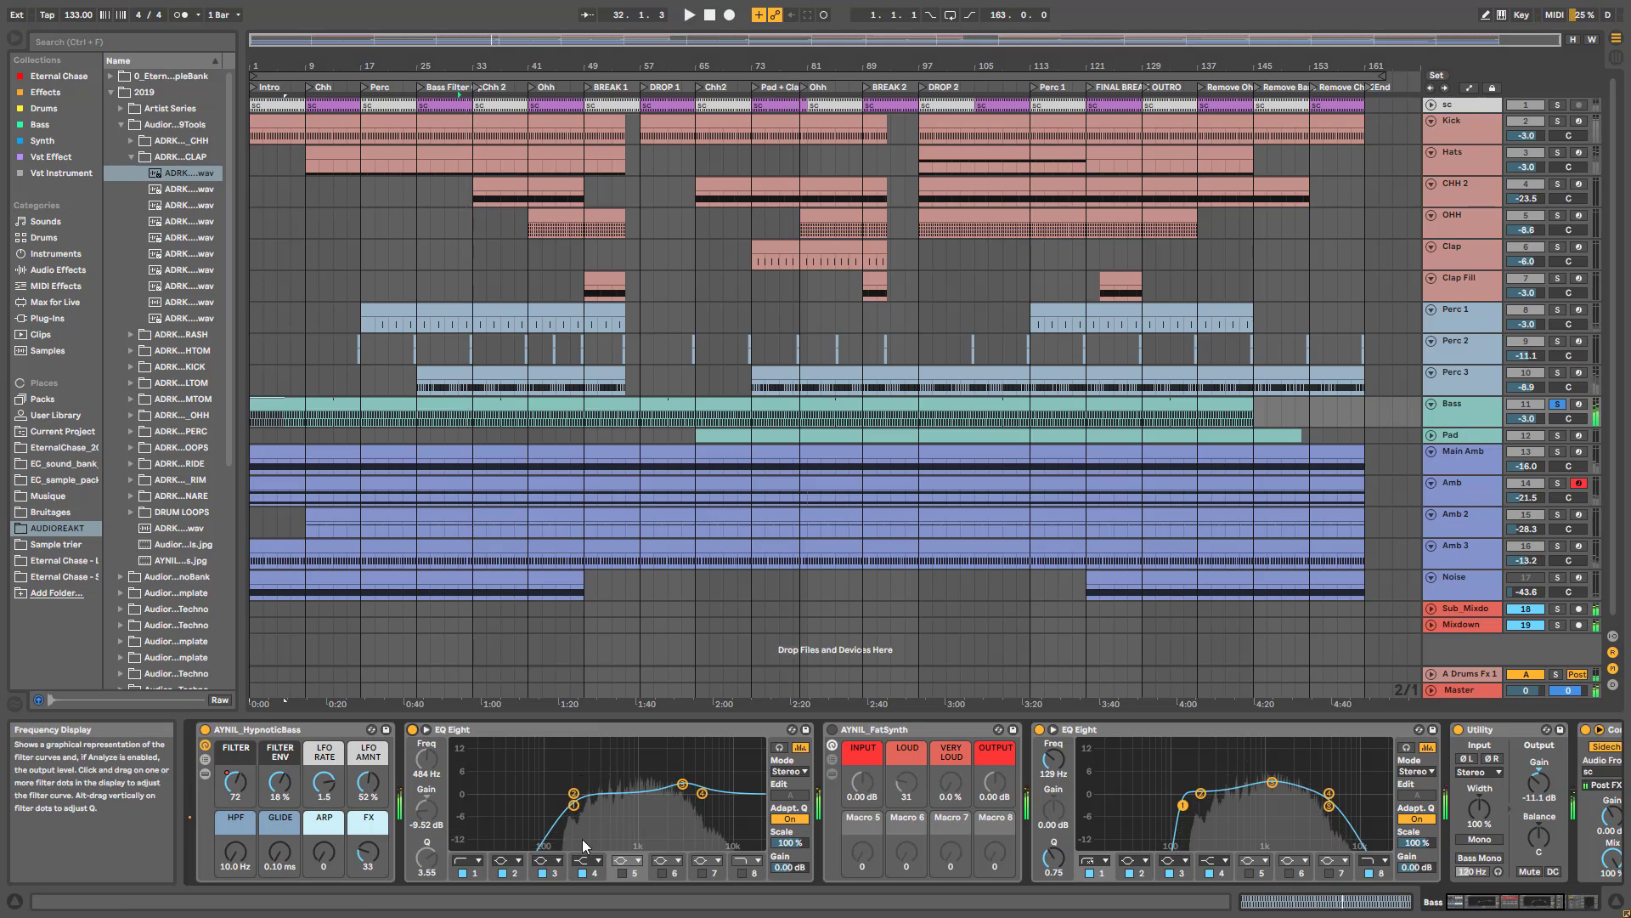
click(682, 783)
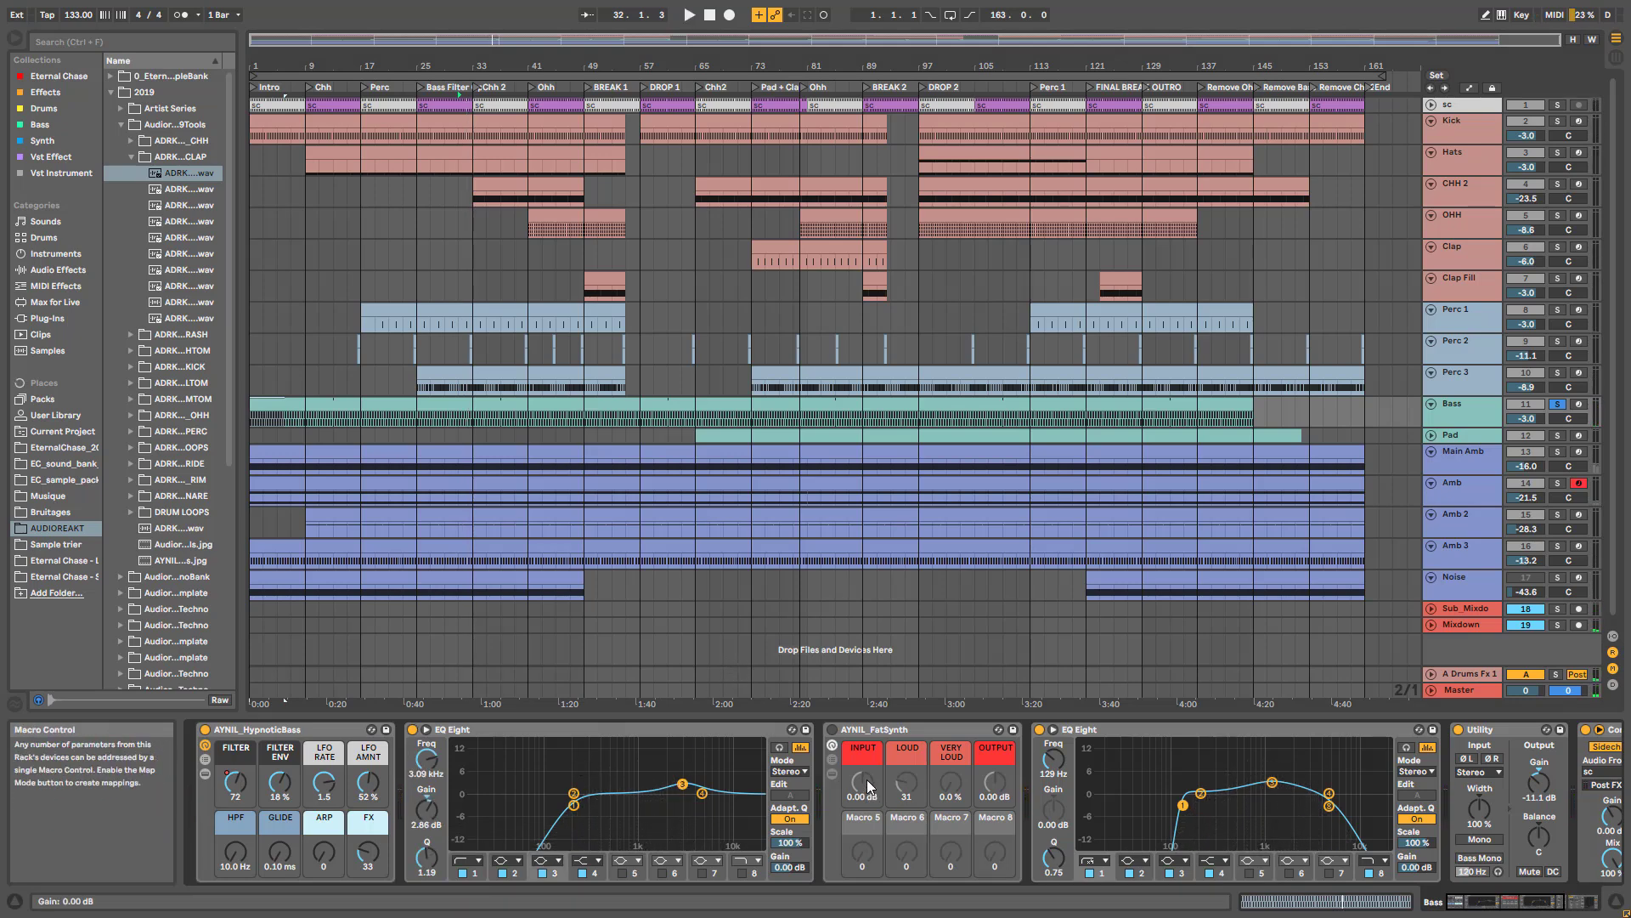
- Switch on the AYNIL_FatSynth rack while the soloed Bass plays, and select the rack
key(space)
click(832, 730)
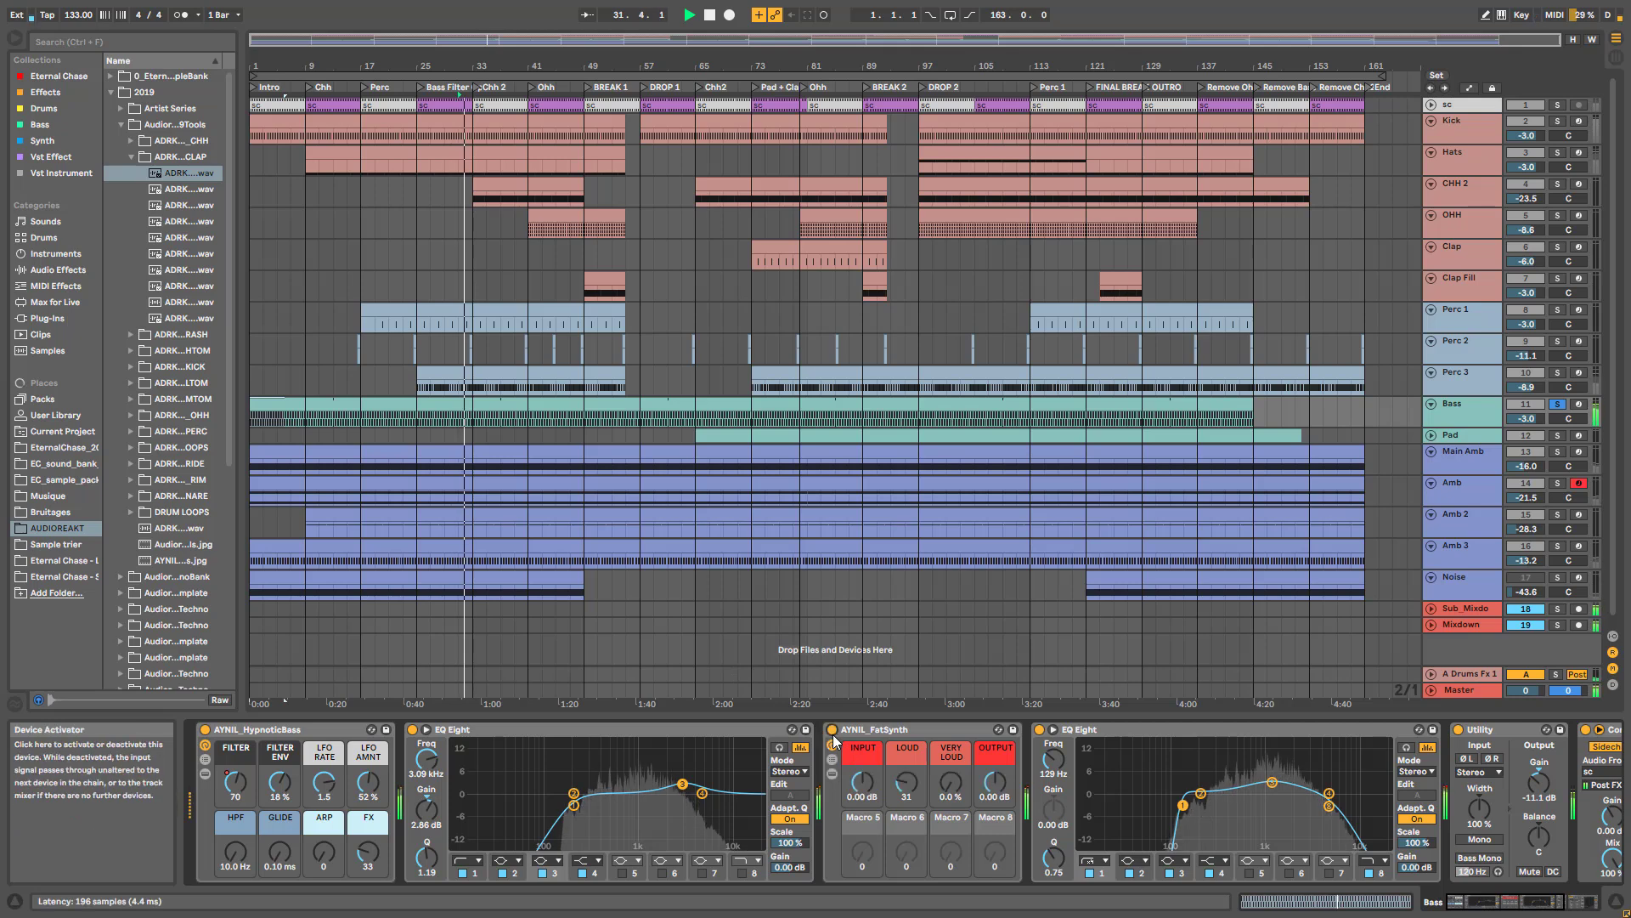
click(915, 729)
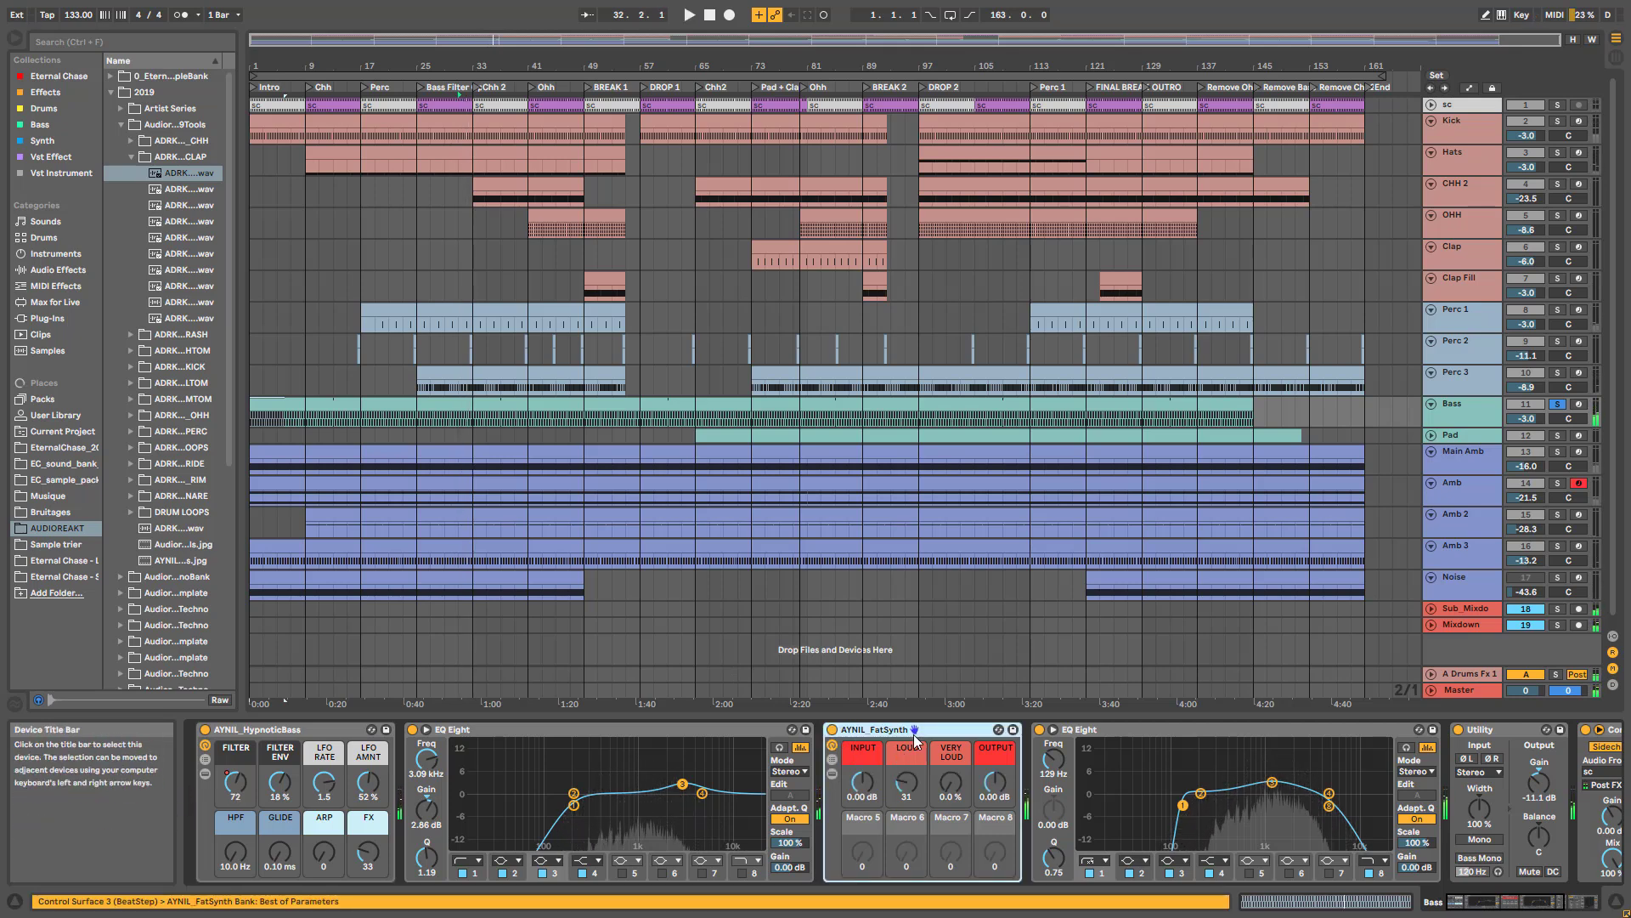
- Examine the Multiband Dynamics, Saturator, Bright key and Drum Buss devices inside the AYNIL_FatSynth rack, leaving them folded and hidden
click(832, 773)
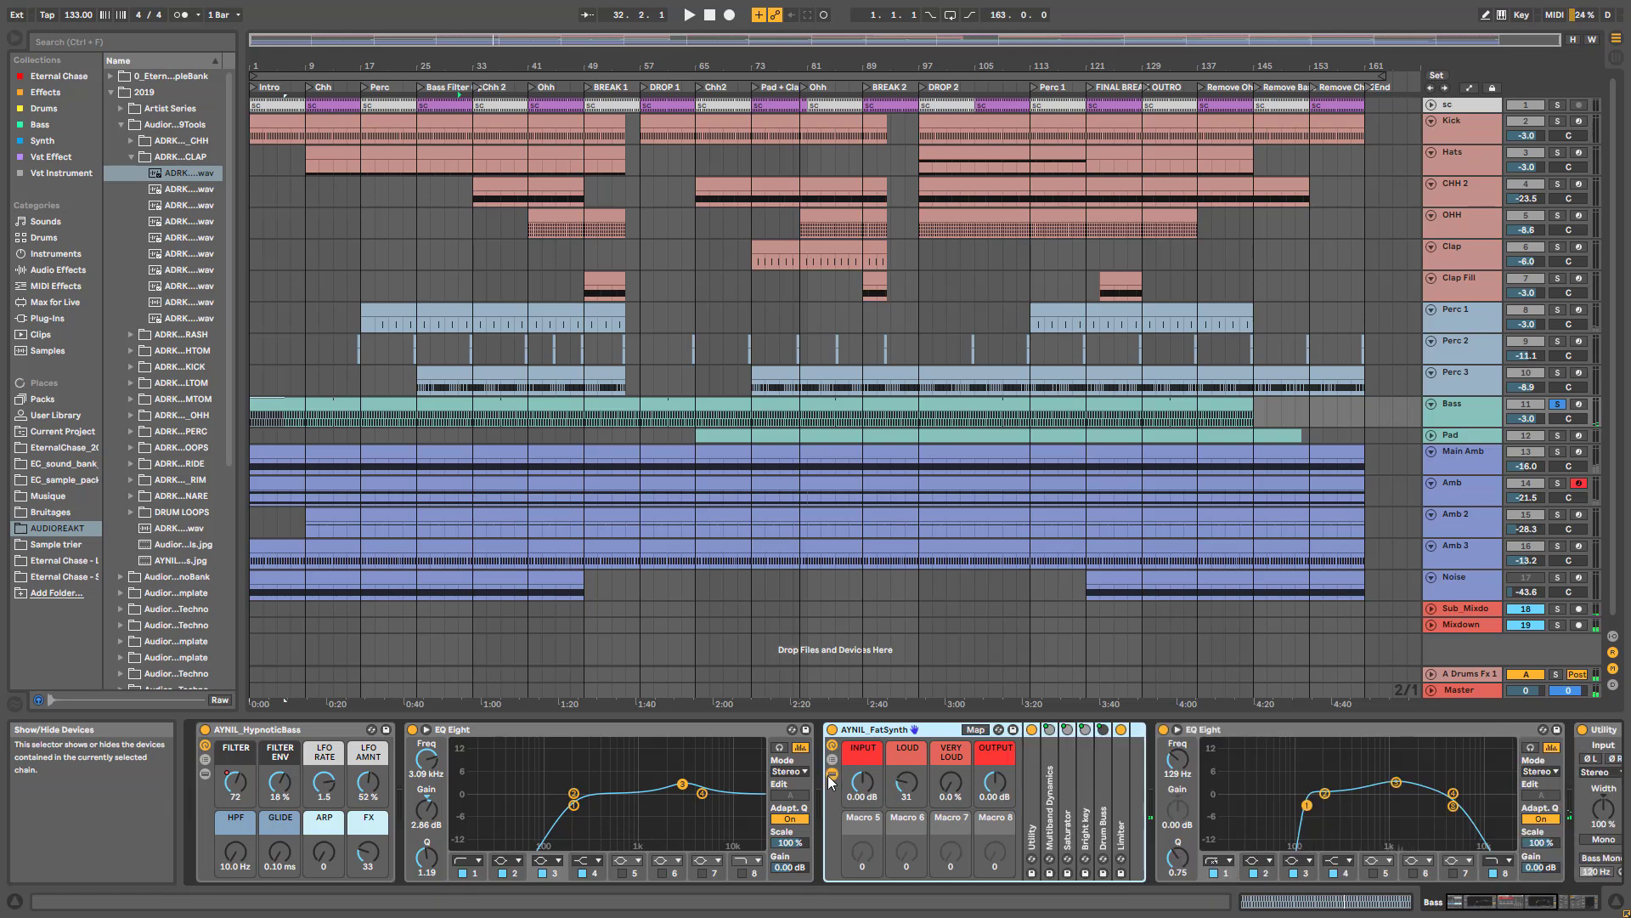
click(1052, 803)
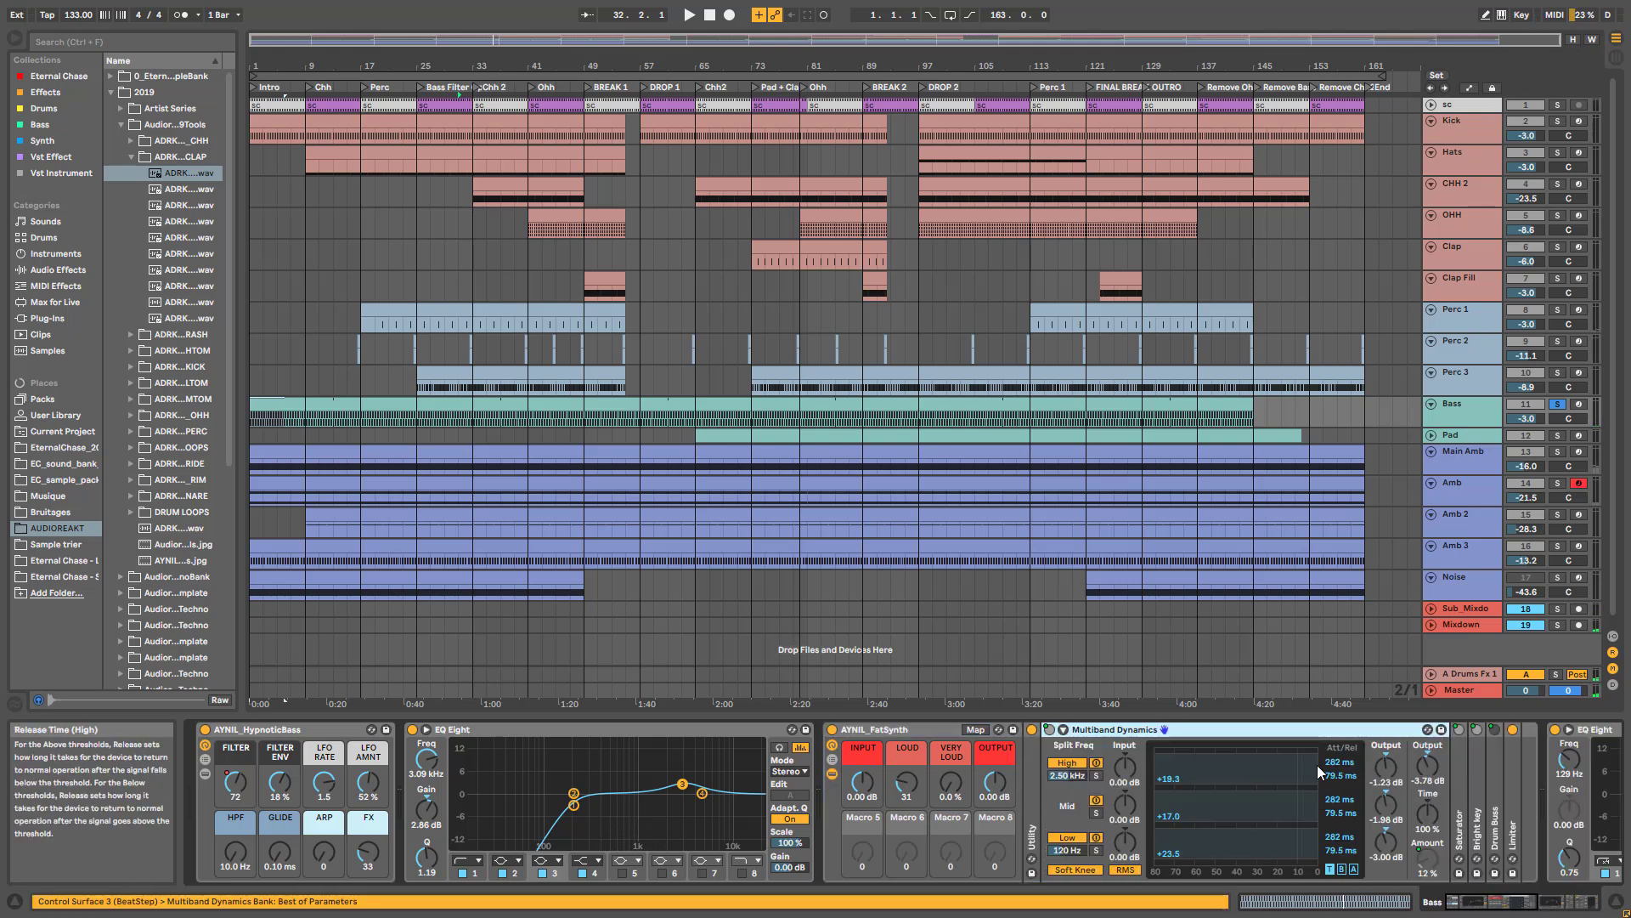
double_click(1176, 731)
click(1069, 803)
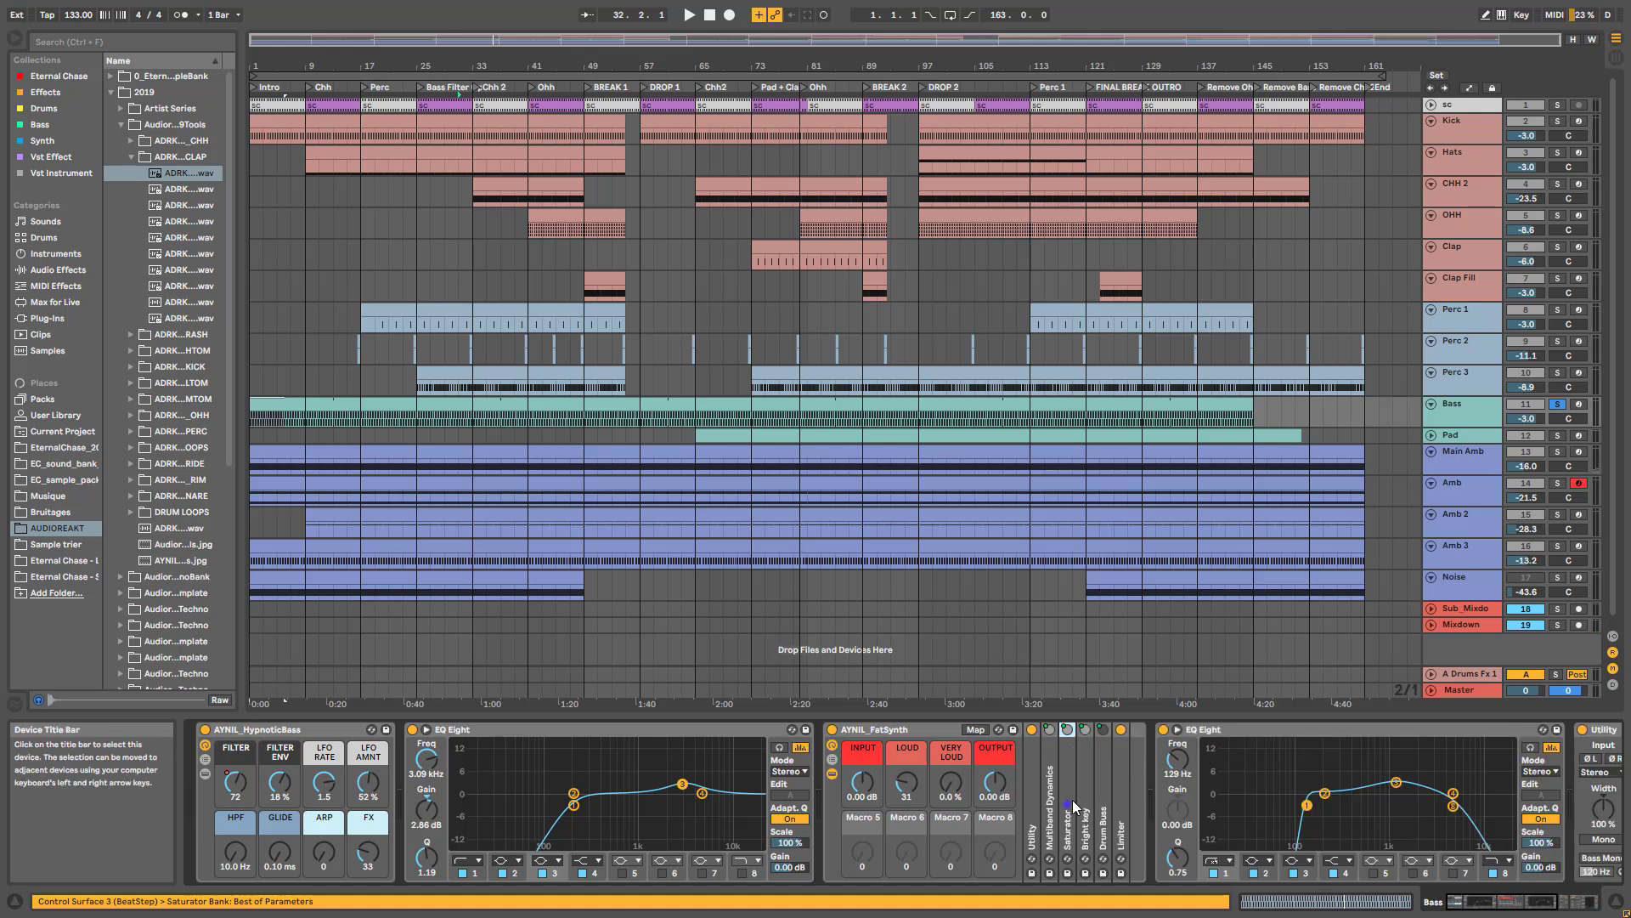
double_click(1088, 797)
double_click(1146, 731)
double_click(1108, 803)
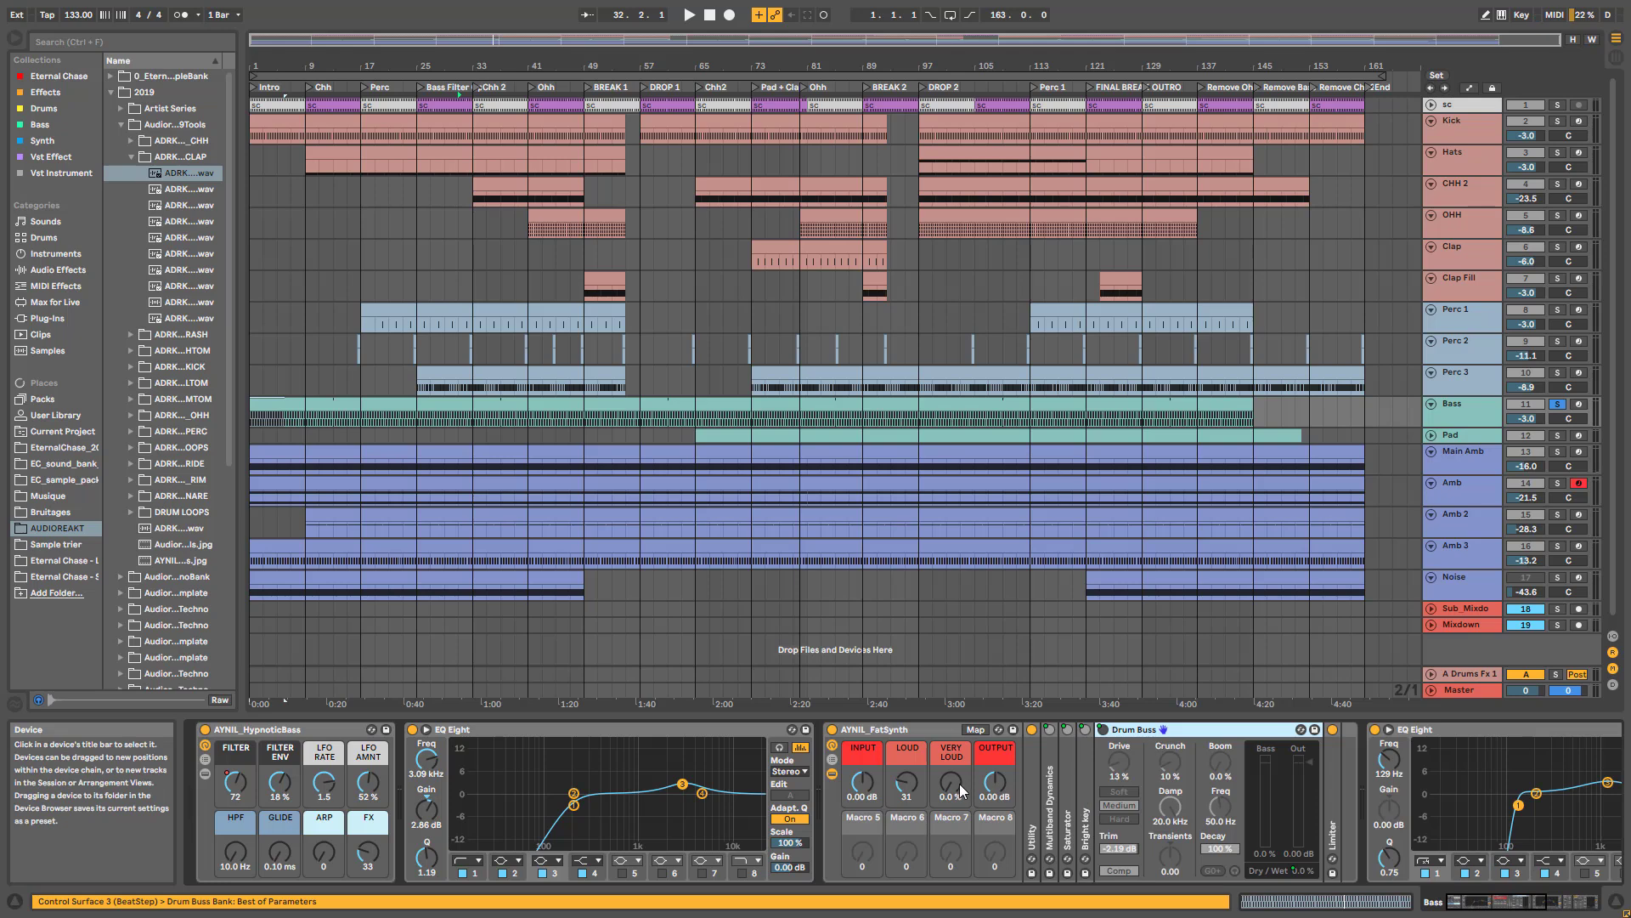
double_click(1144, 730)
click(833, 773)
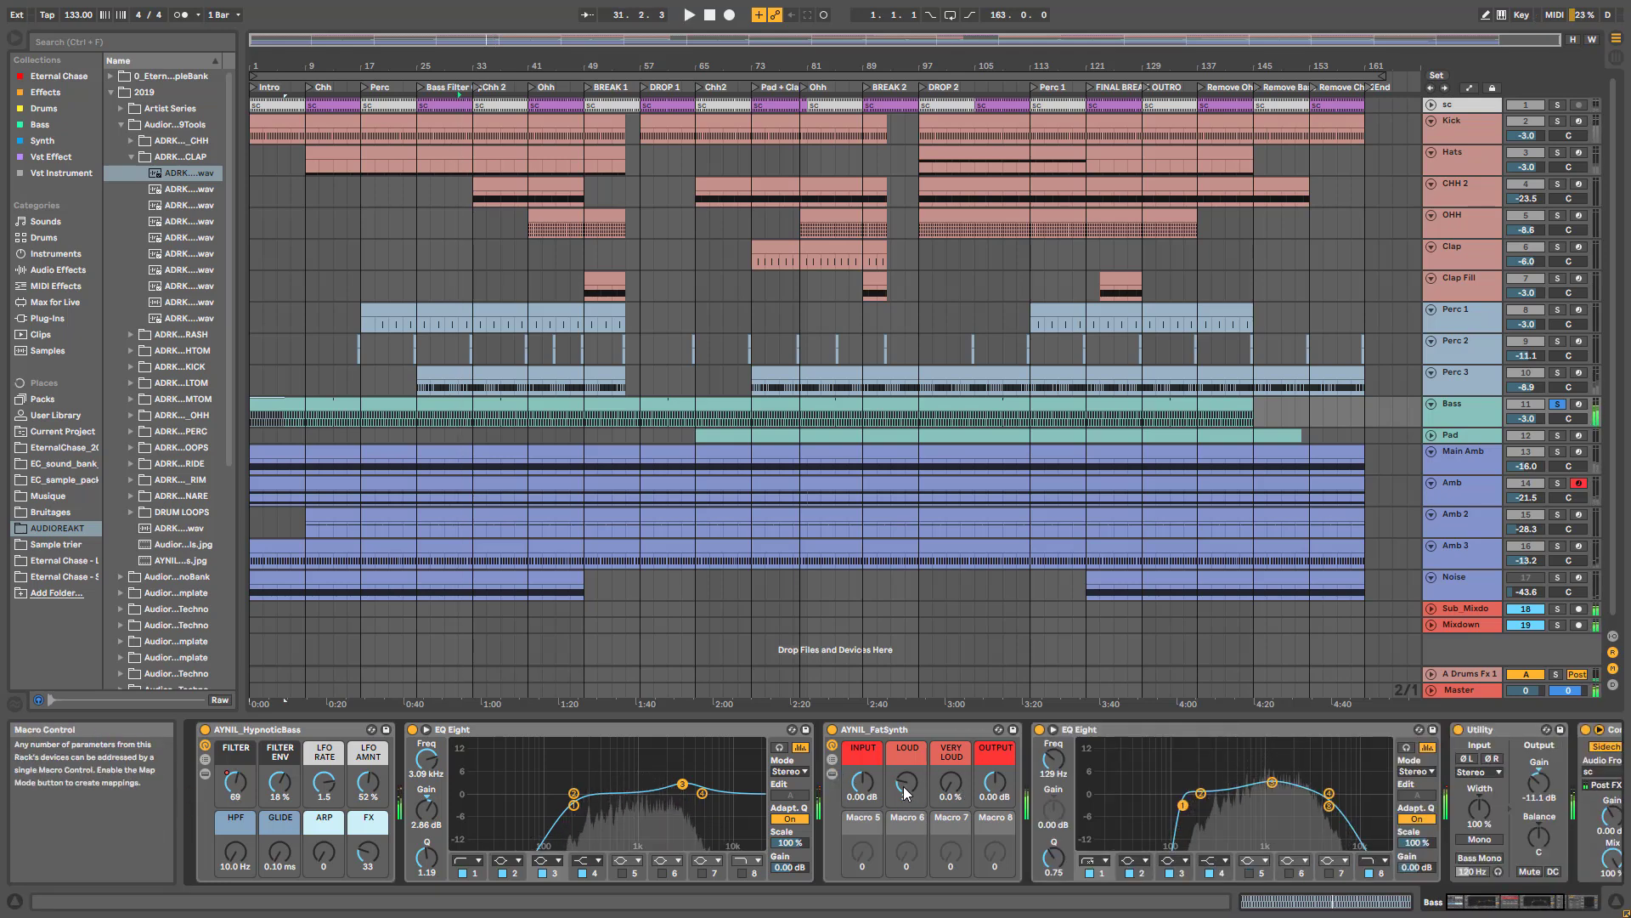
- Play the soloed Bass while examining the Utility and sidechained Compressor at the end of its device chain
key(space)
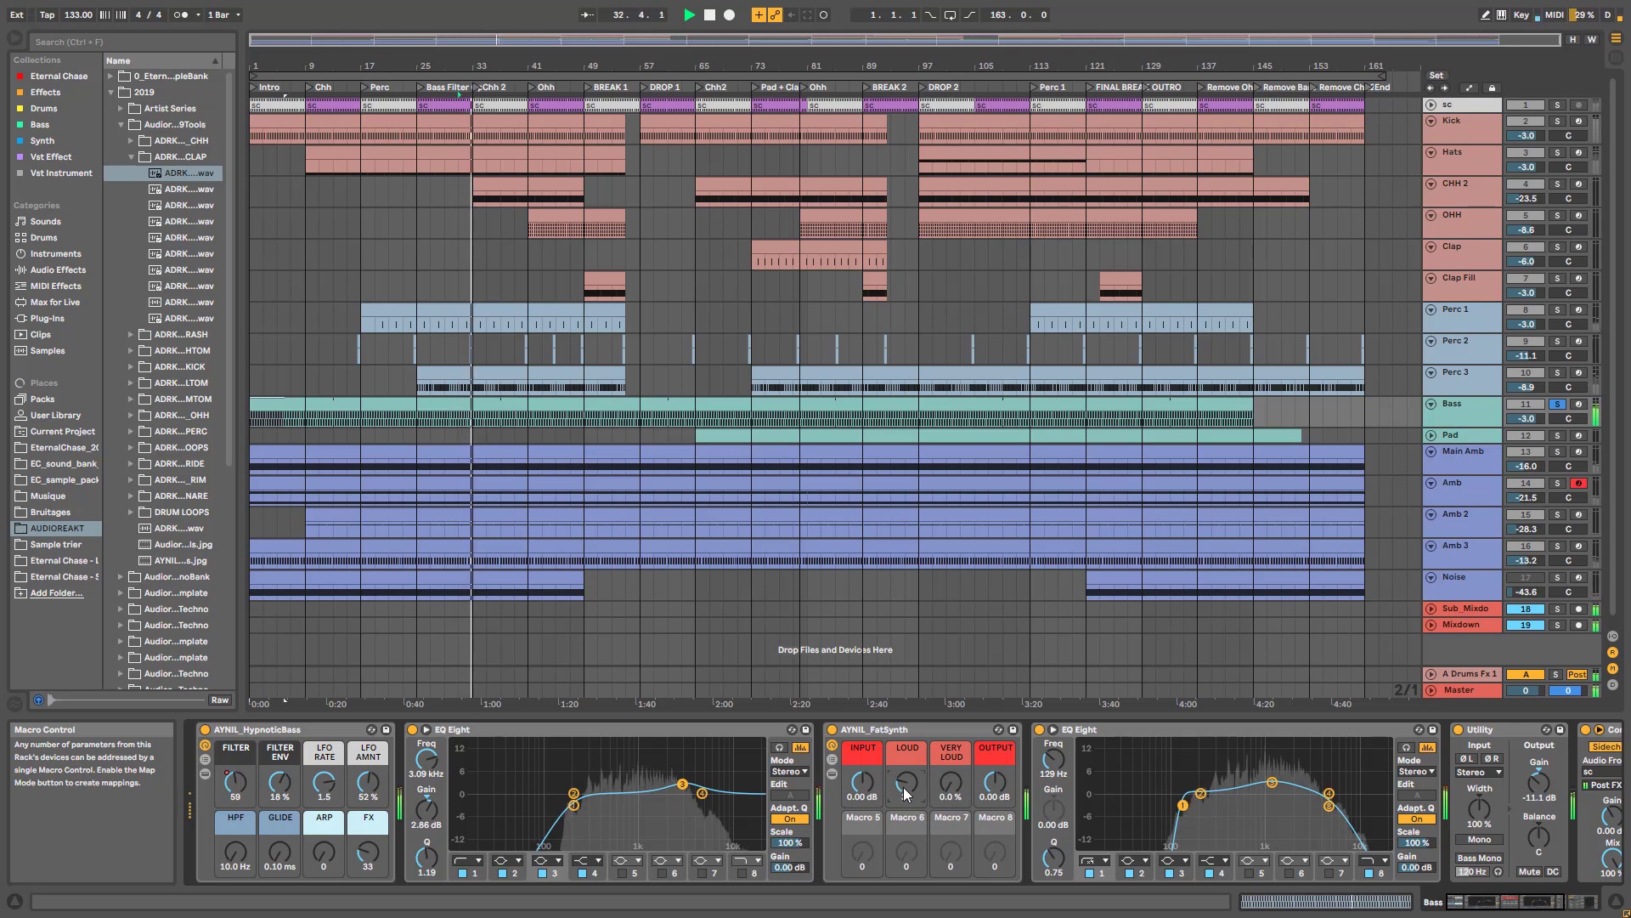
drag(1522, 901, 1559, 902)
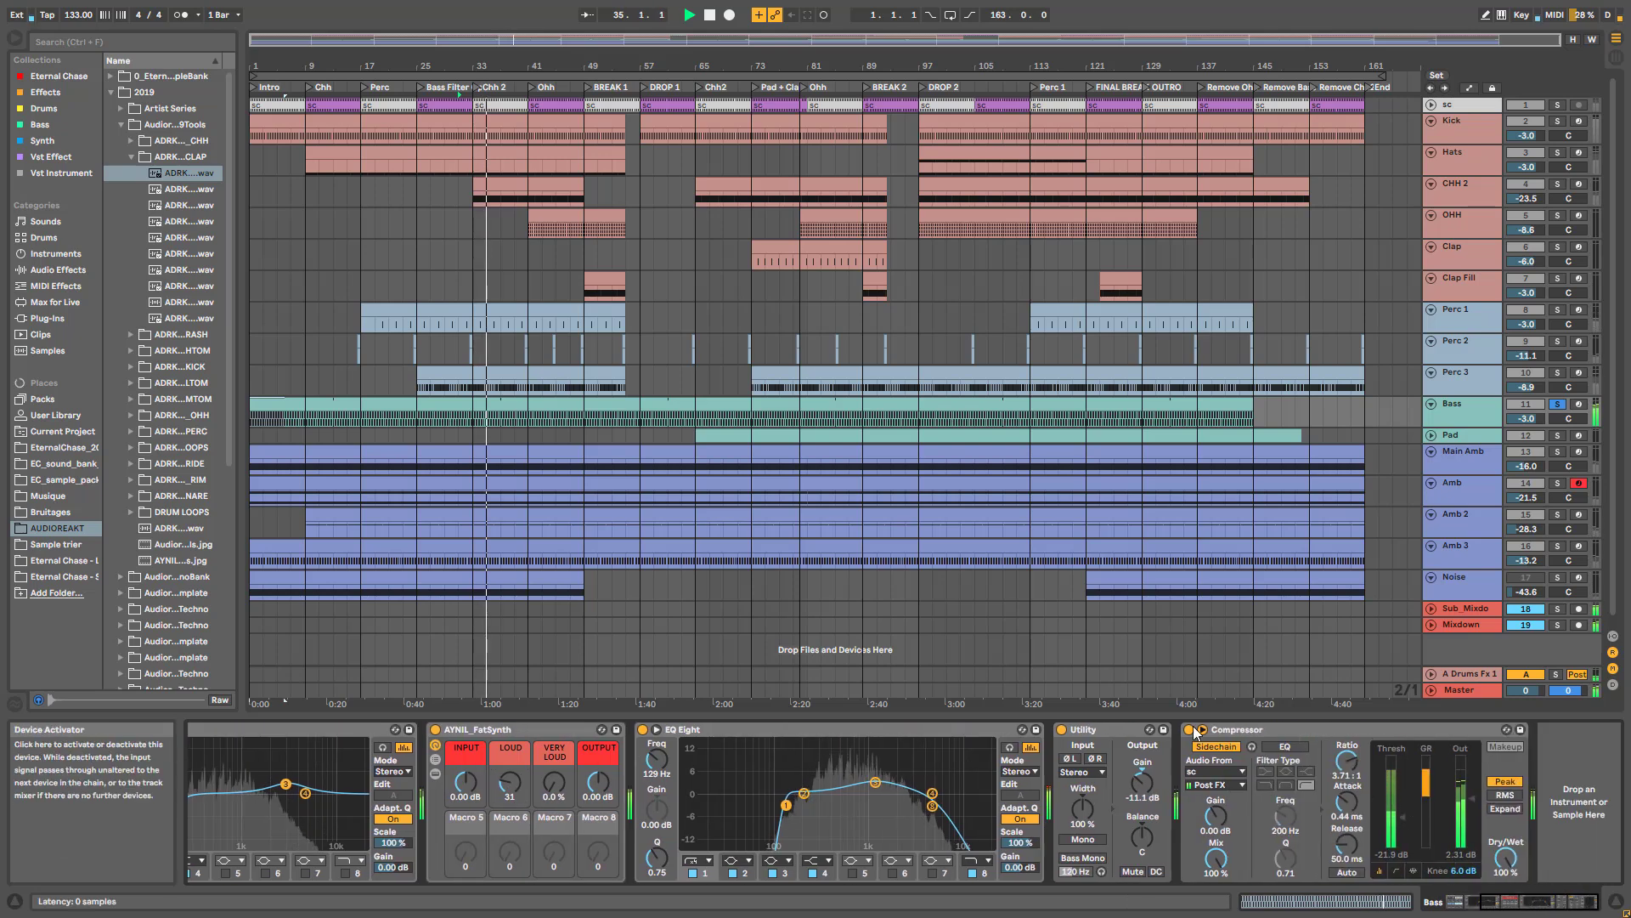
click(1523, 903)
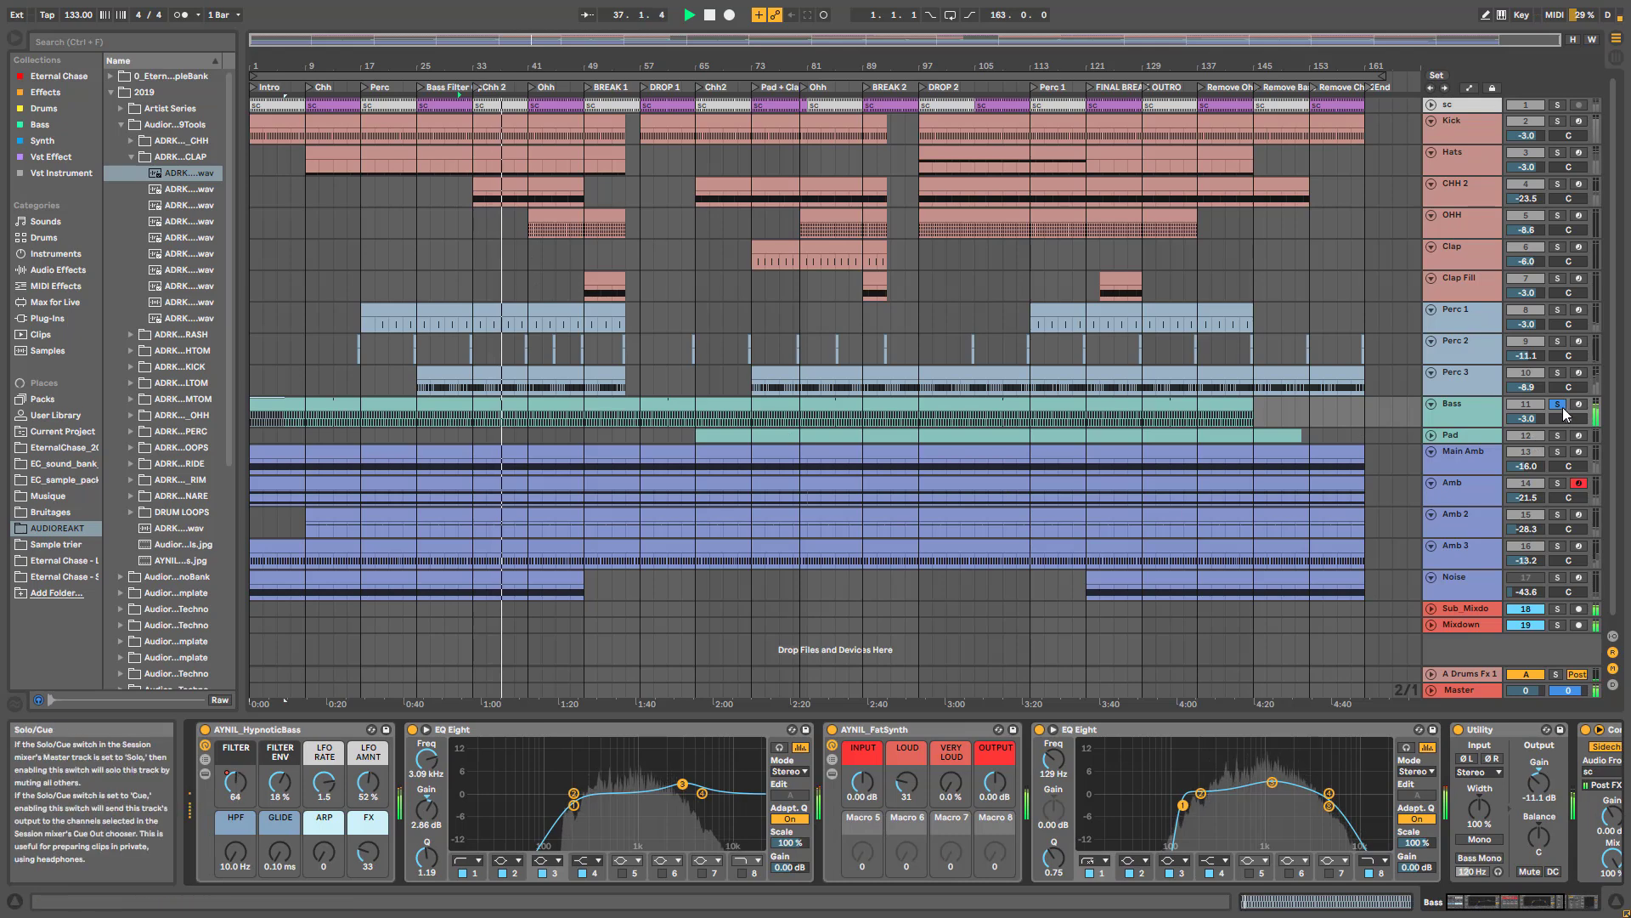
- Enlarge the Bass track and show the automation envelopes in the arrangement
drag(1467, 427, 1467, 456)
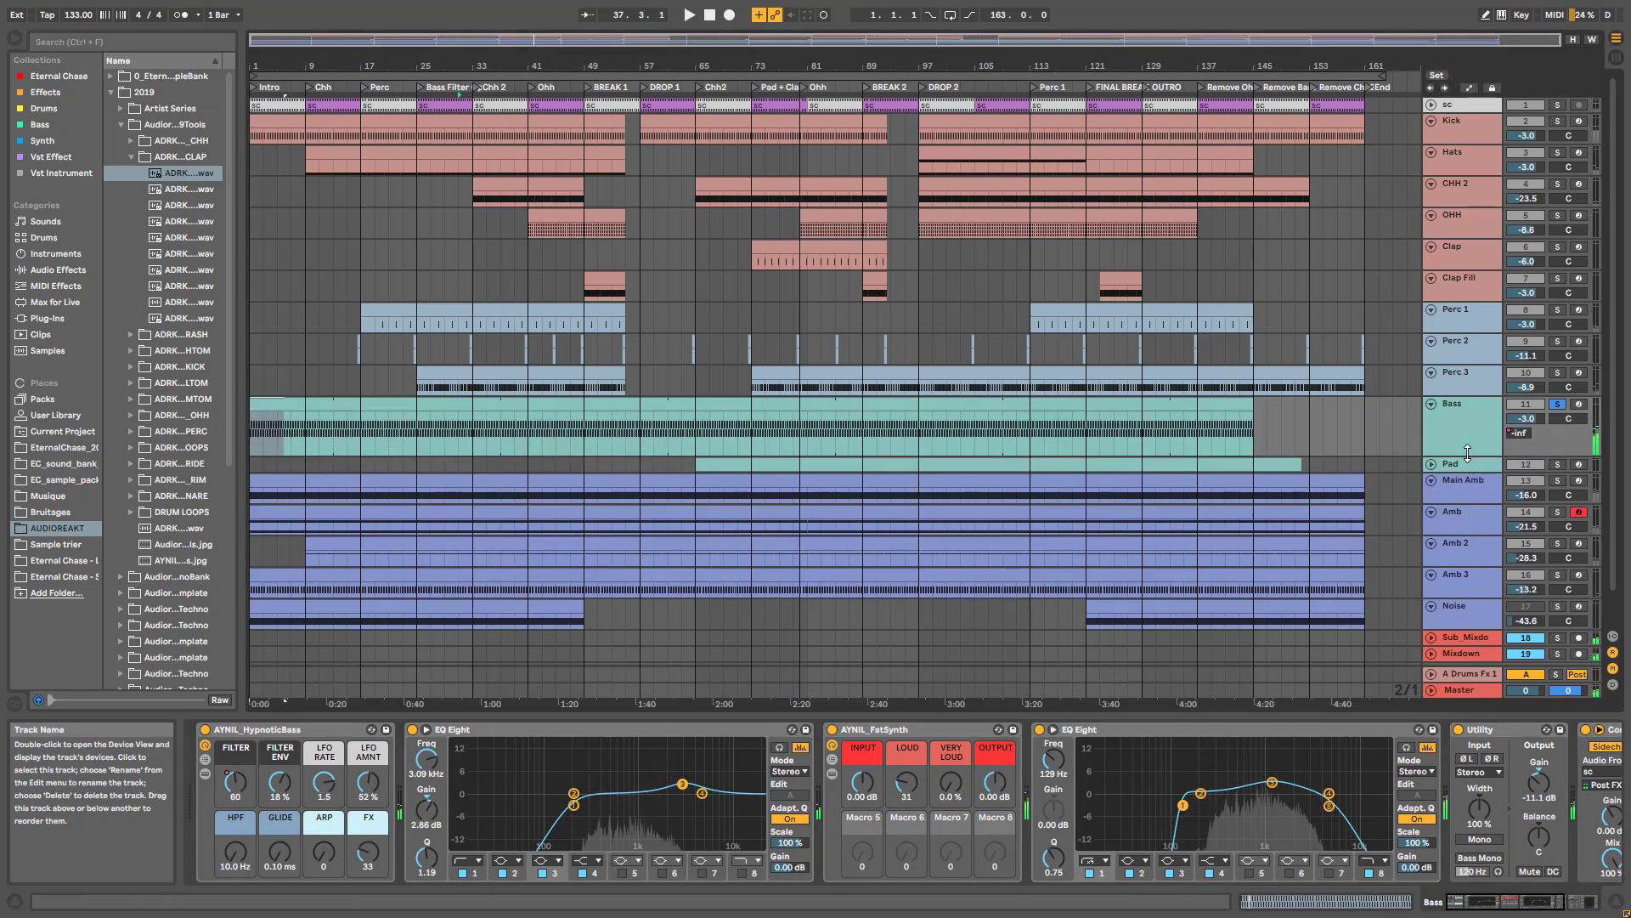
key(a)
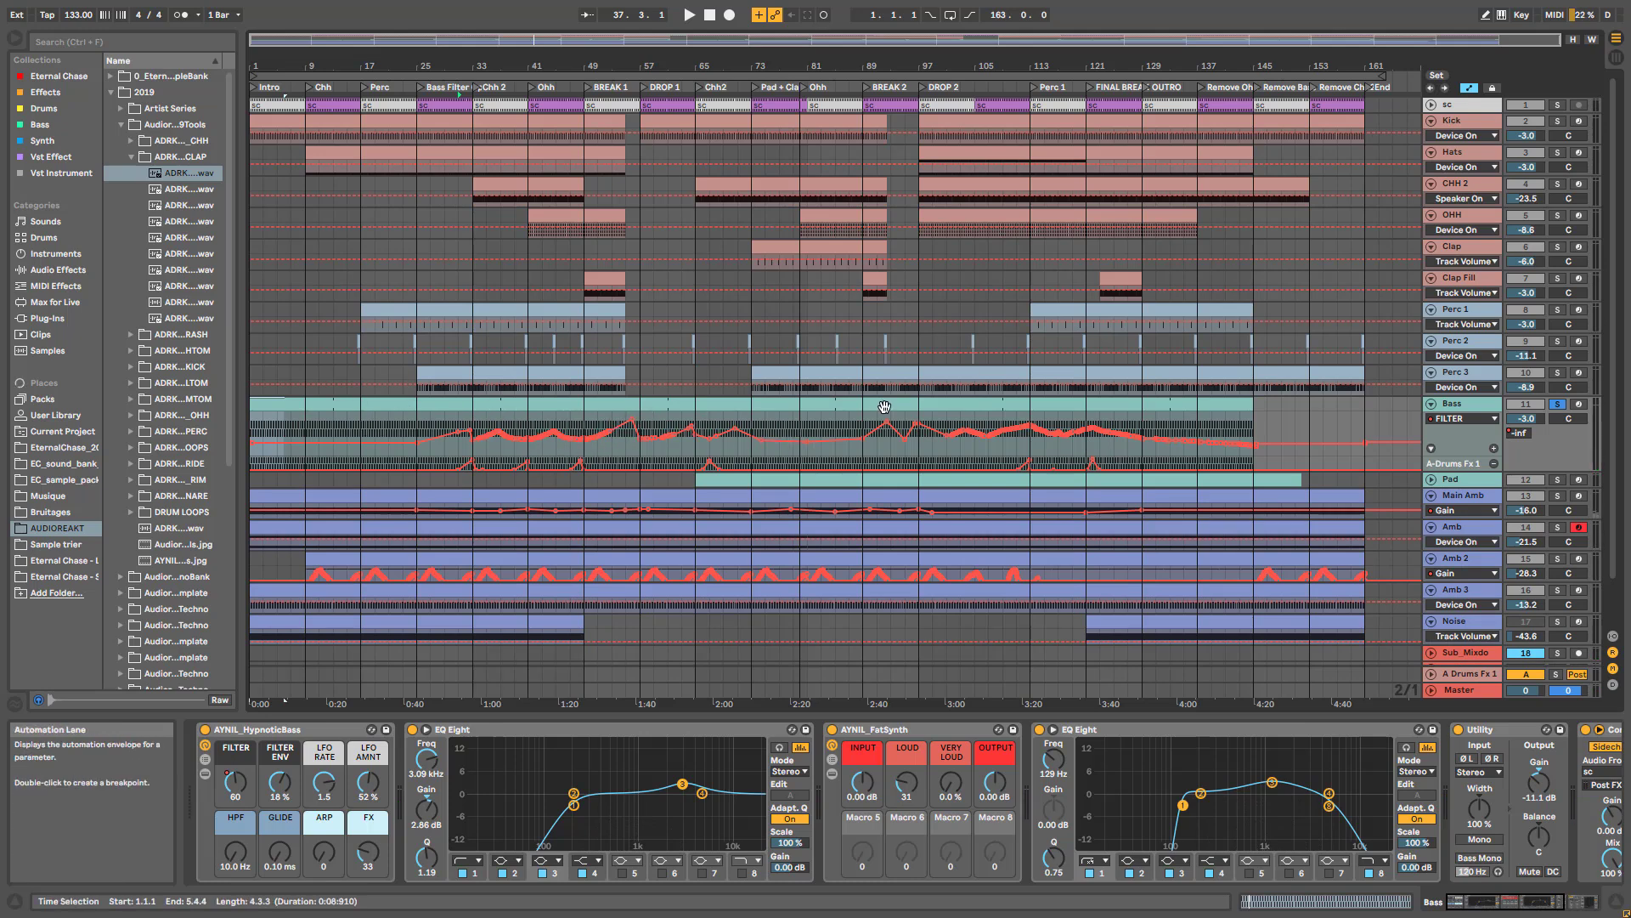
- Select the Pad track and listen to it soloed from bar 65 and from bar 73
click(1462, 423)
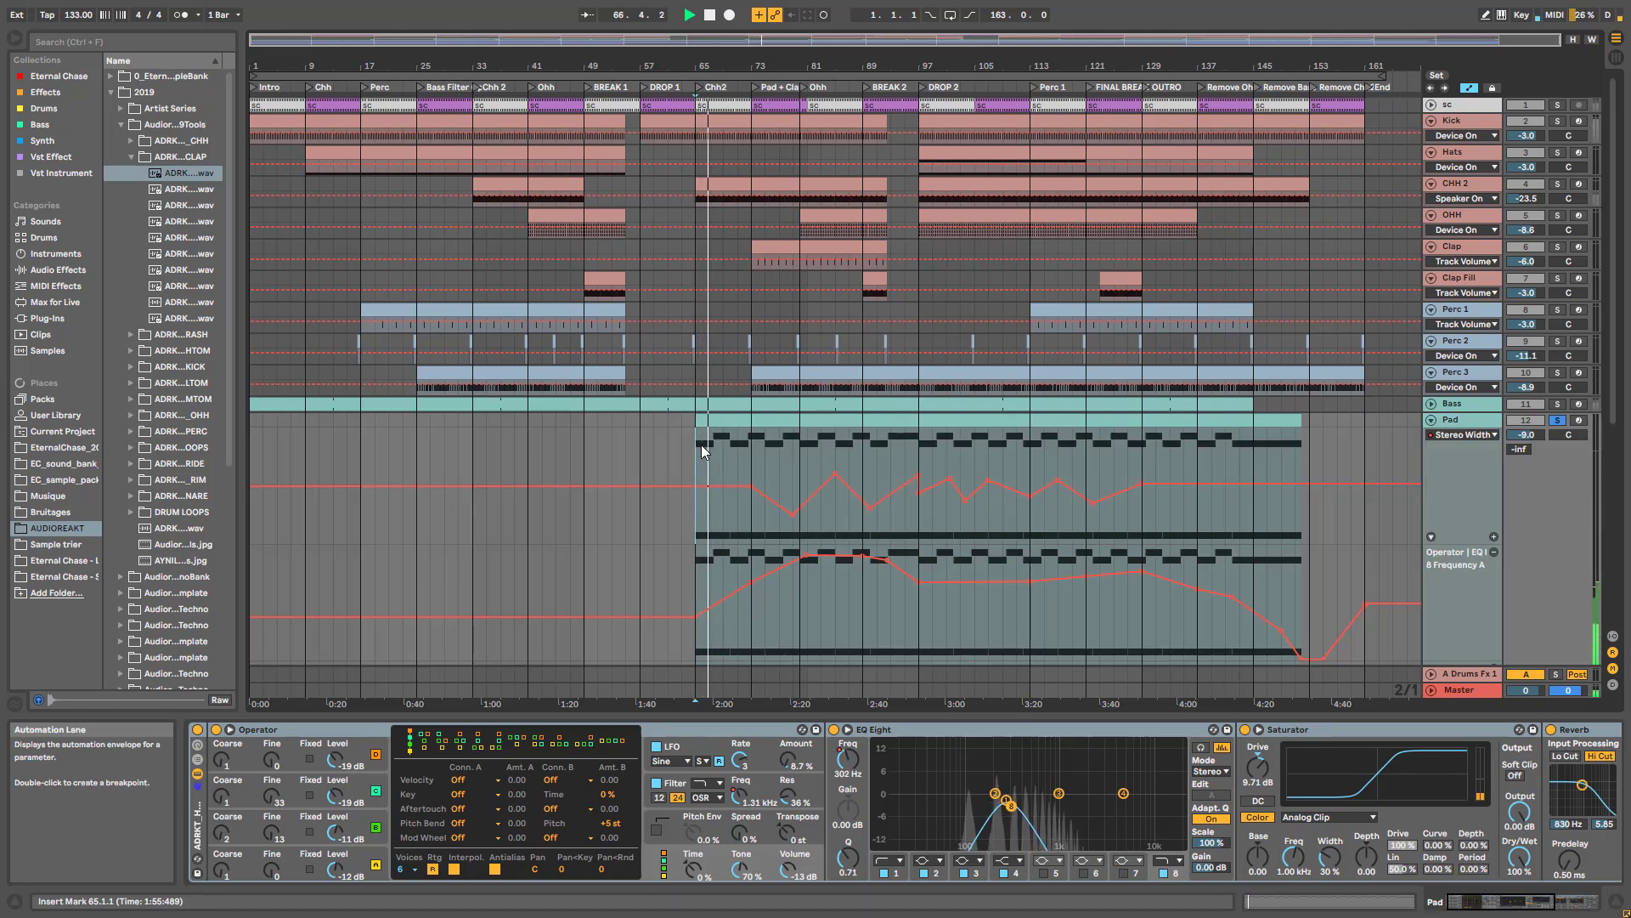
click(750, 461)
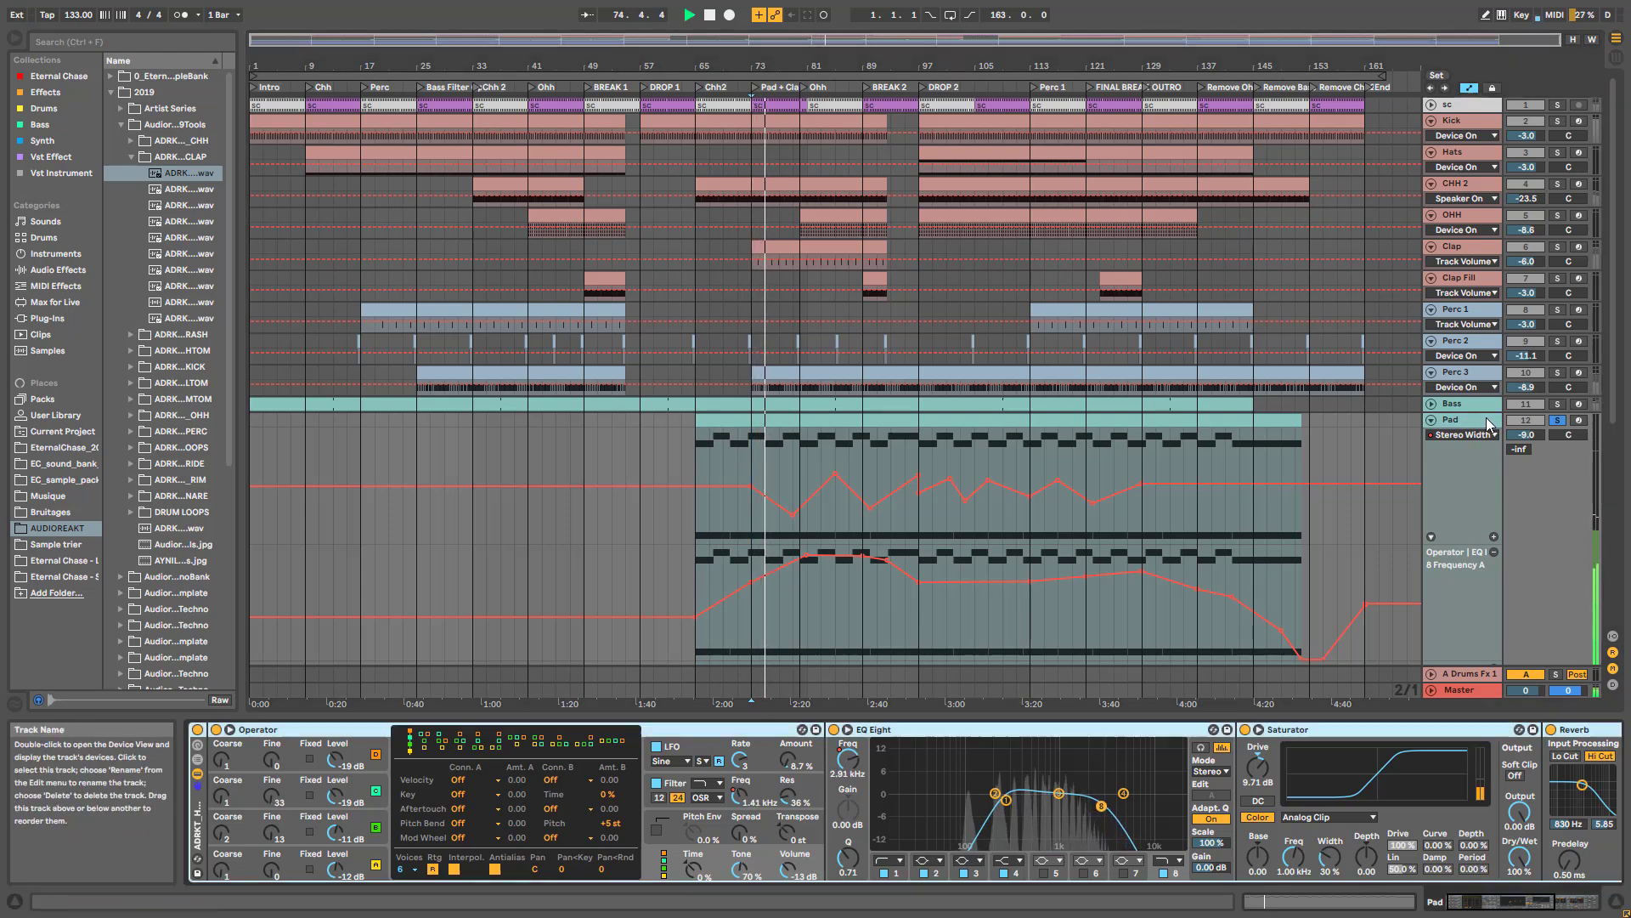
key(space)
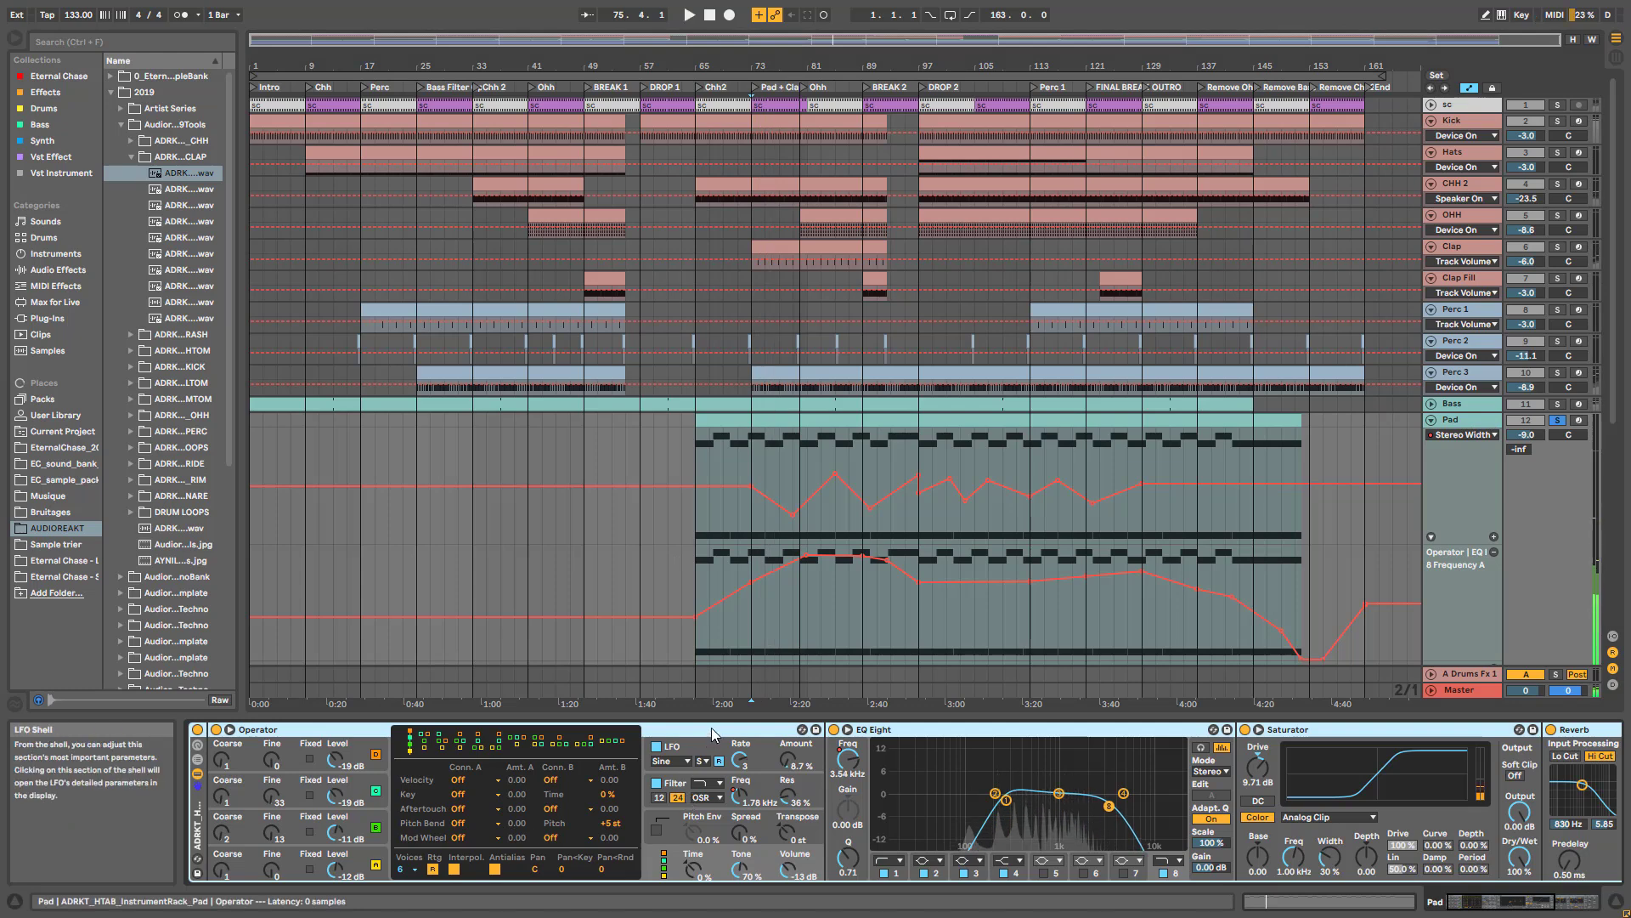
- Examine the settings of oscillators A, B, C and D in the Pad's Operator
click(711, 728)
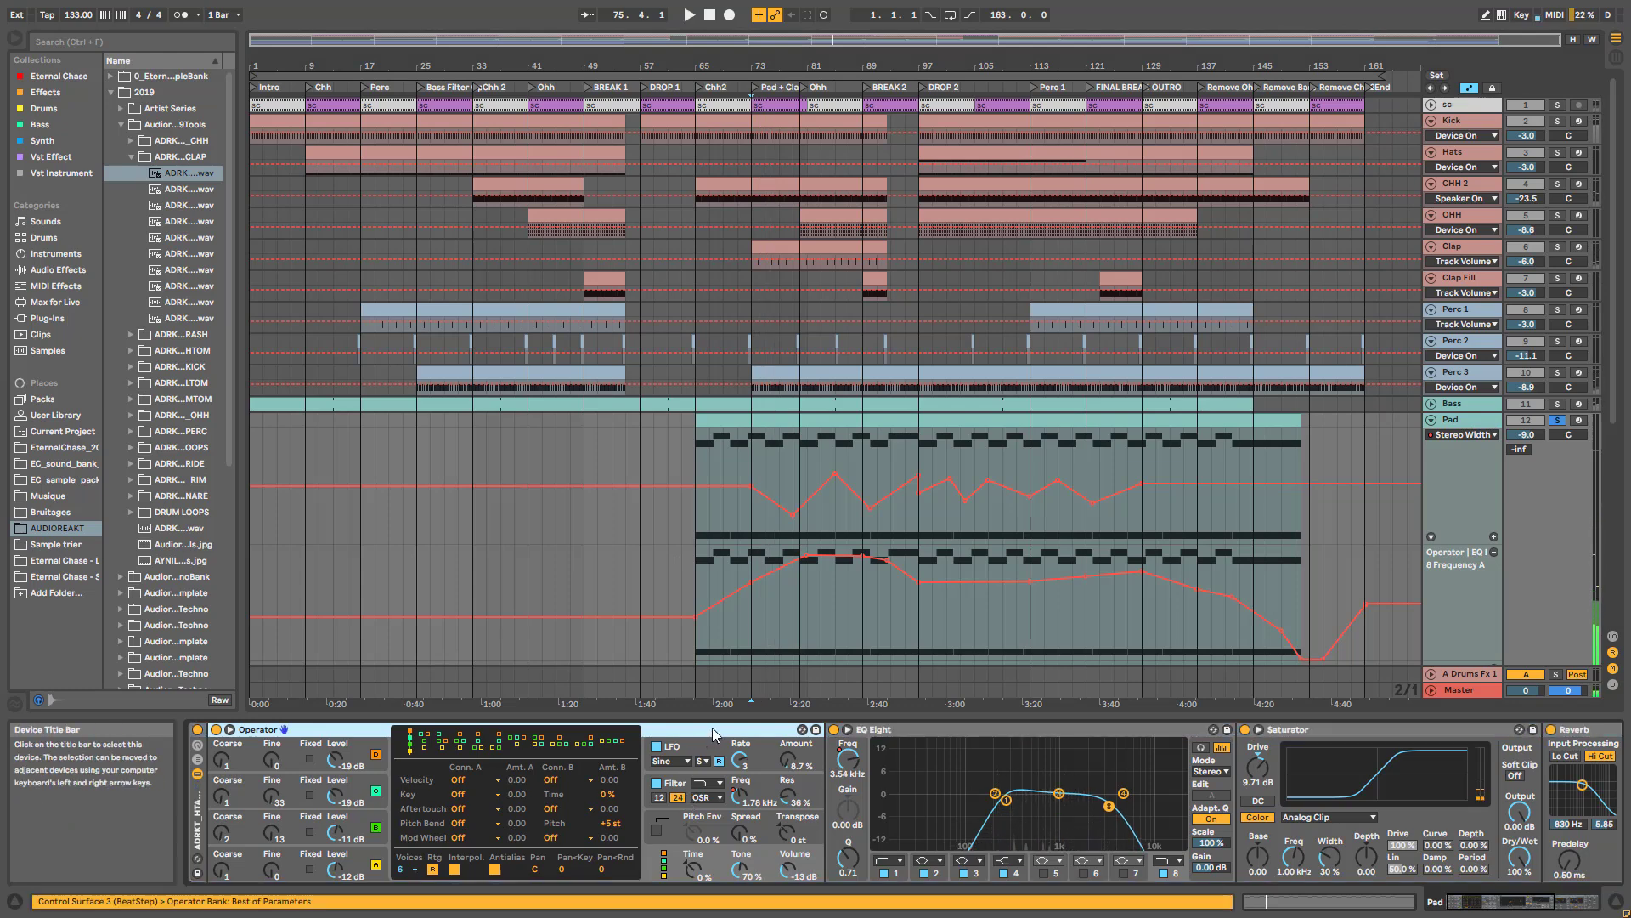
click(347, 866)
click(355, 828)
click(355, 795)
click(358, 759)
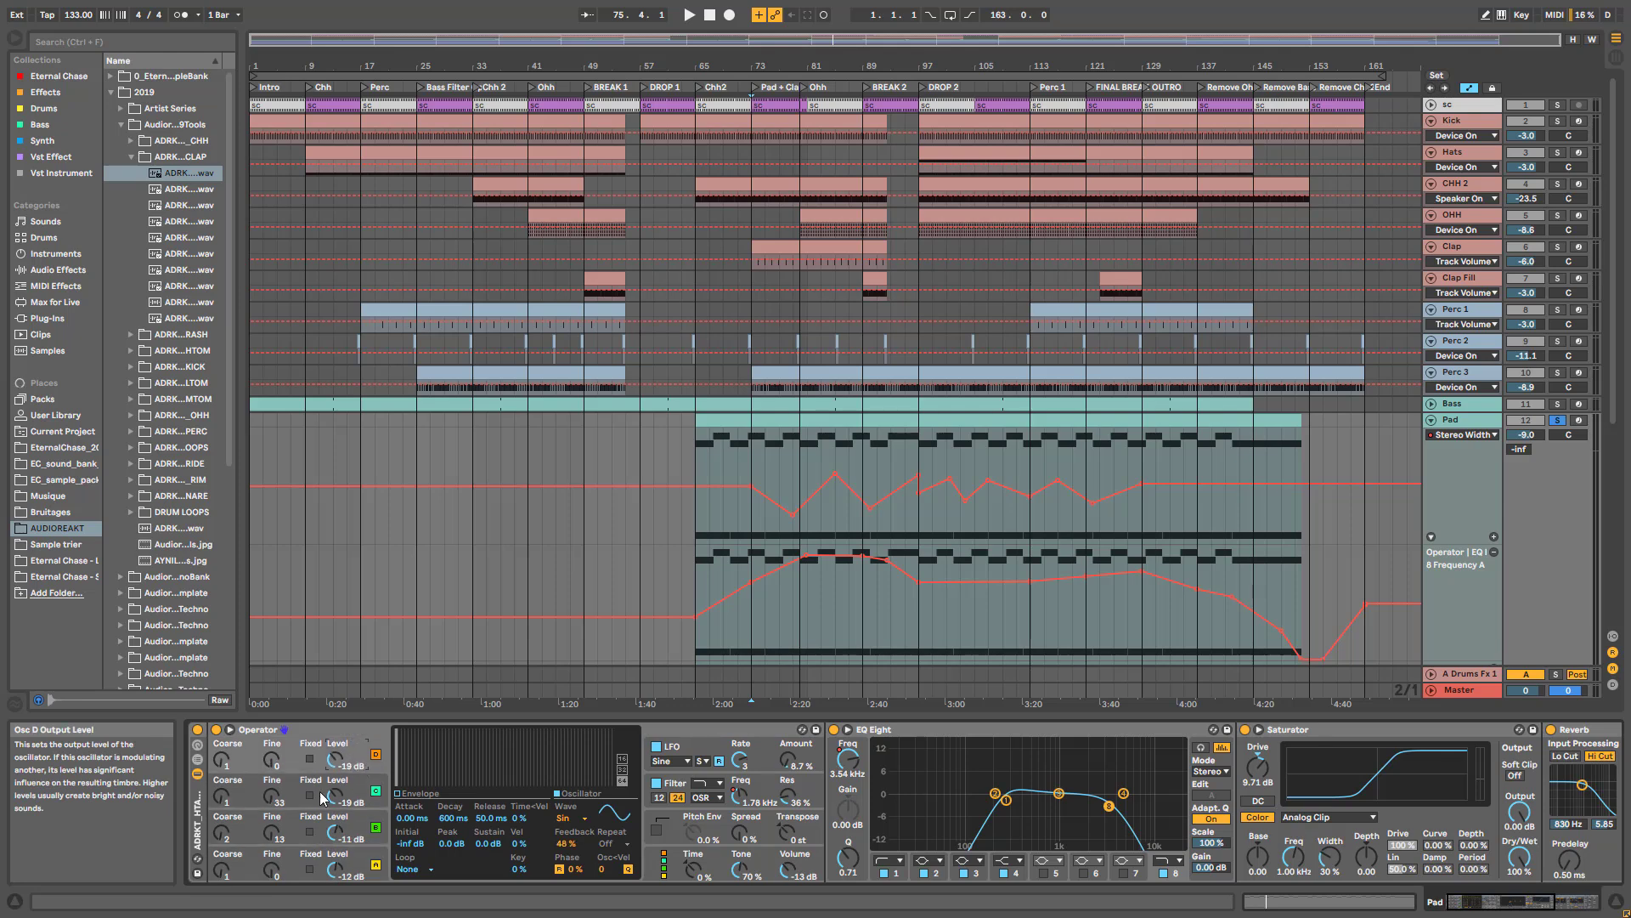
click(356, 795)
click(356, 829)
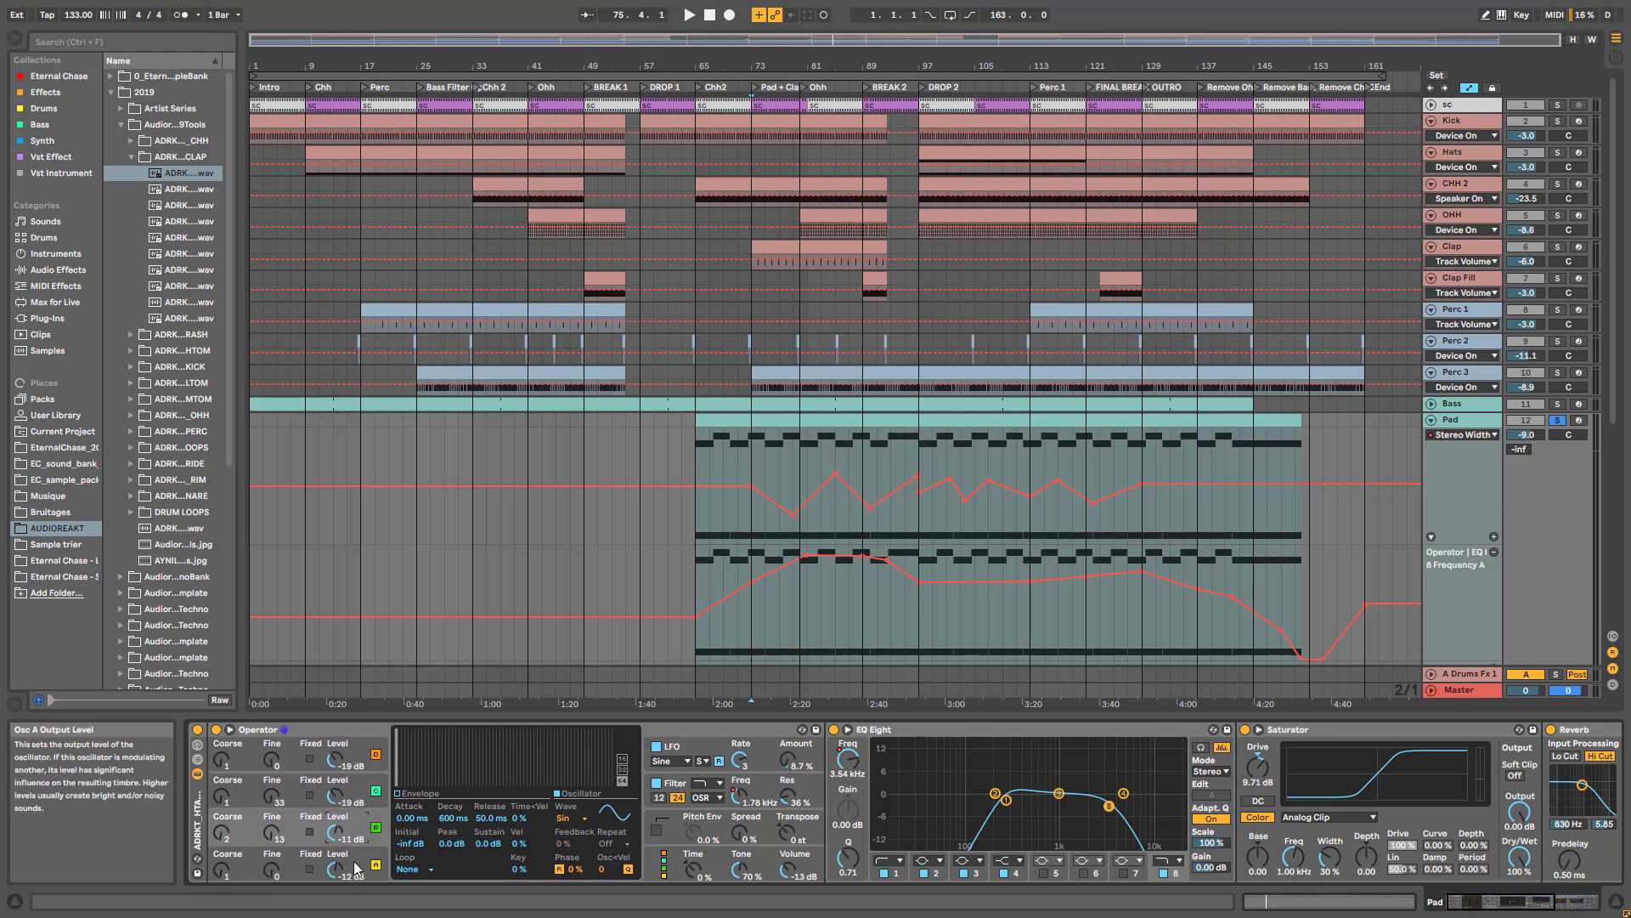
click(354, 867)
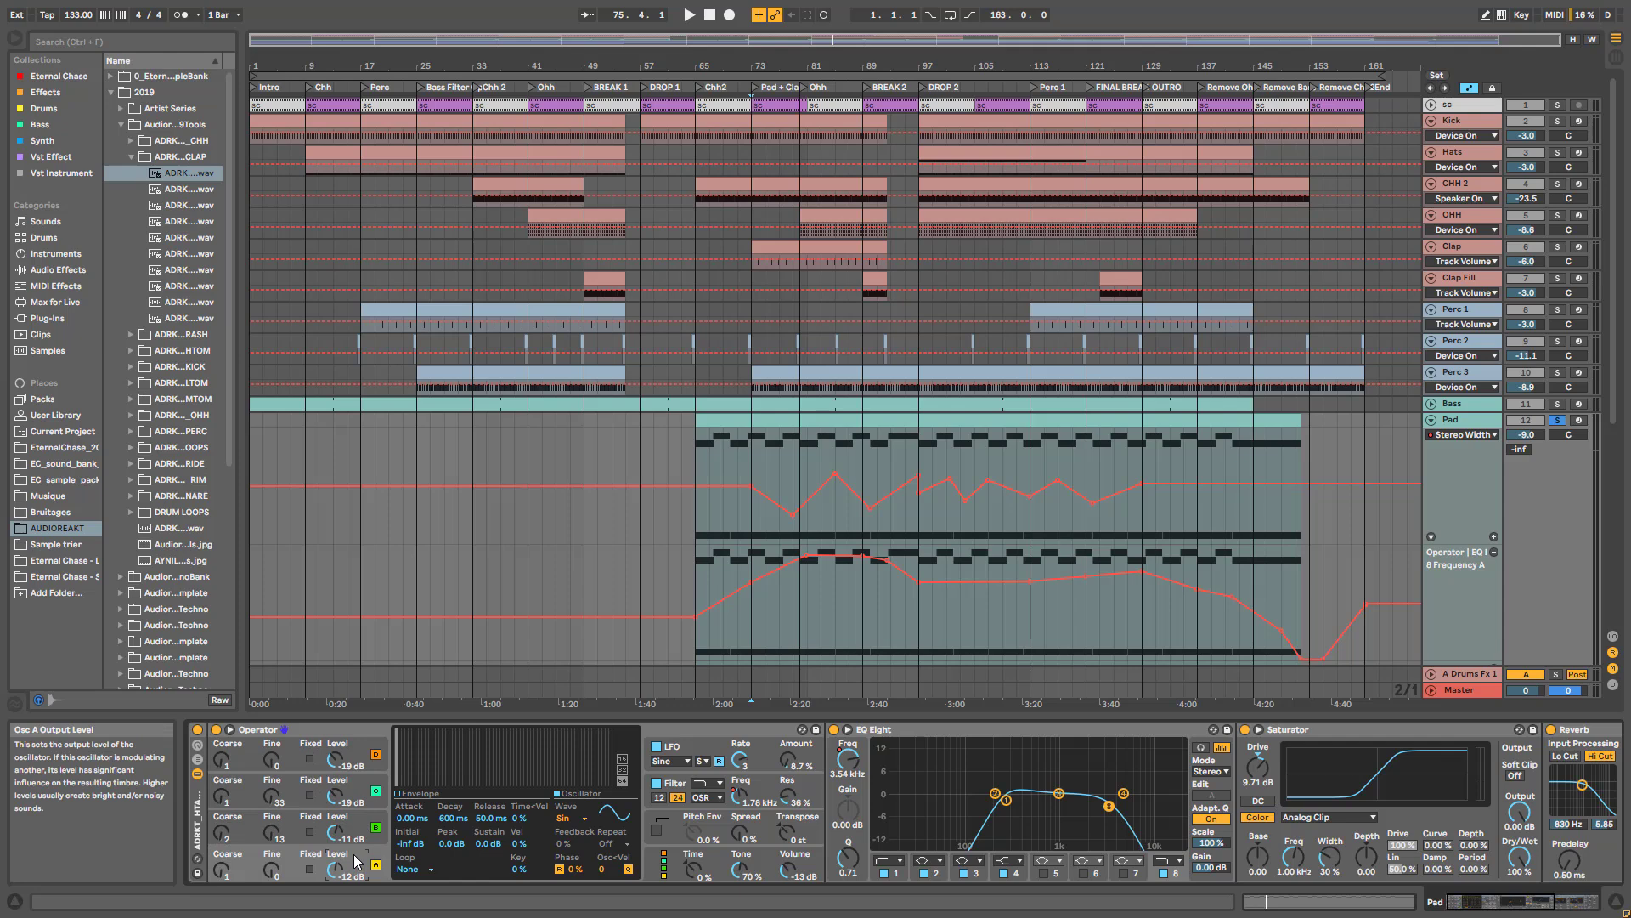
- Display Operator's LFO settings and listen to the Pad with the LFO switched off and back on
click(686, 747)
key(space)
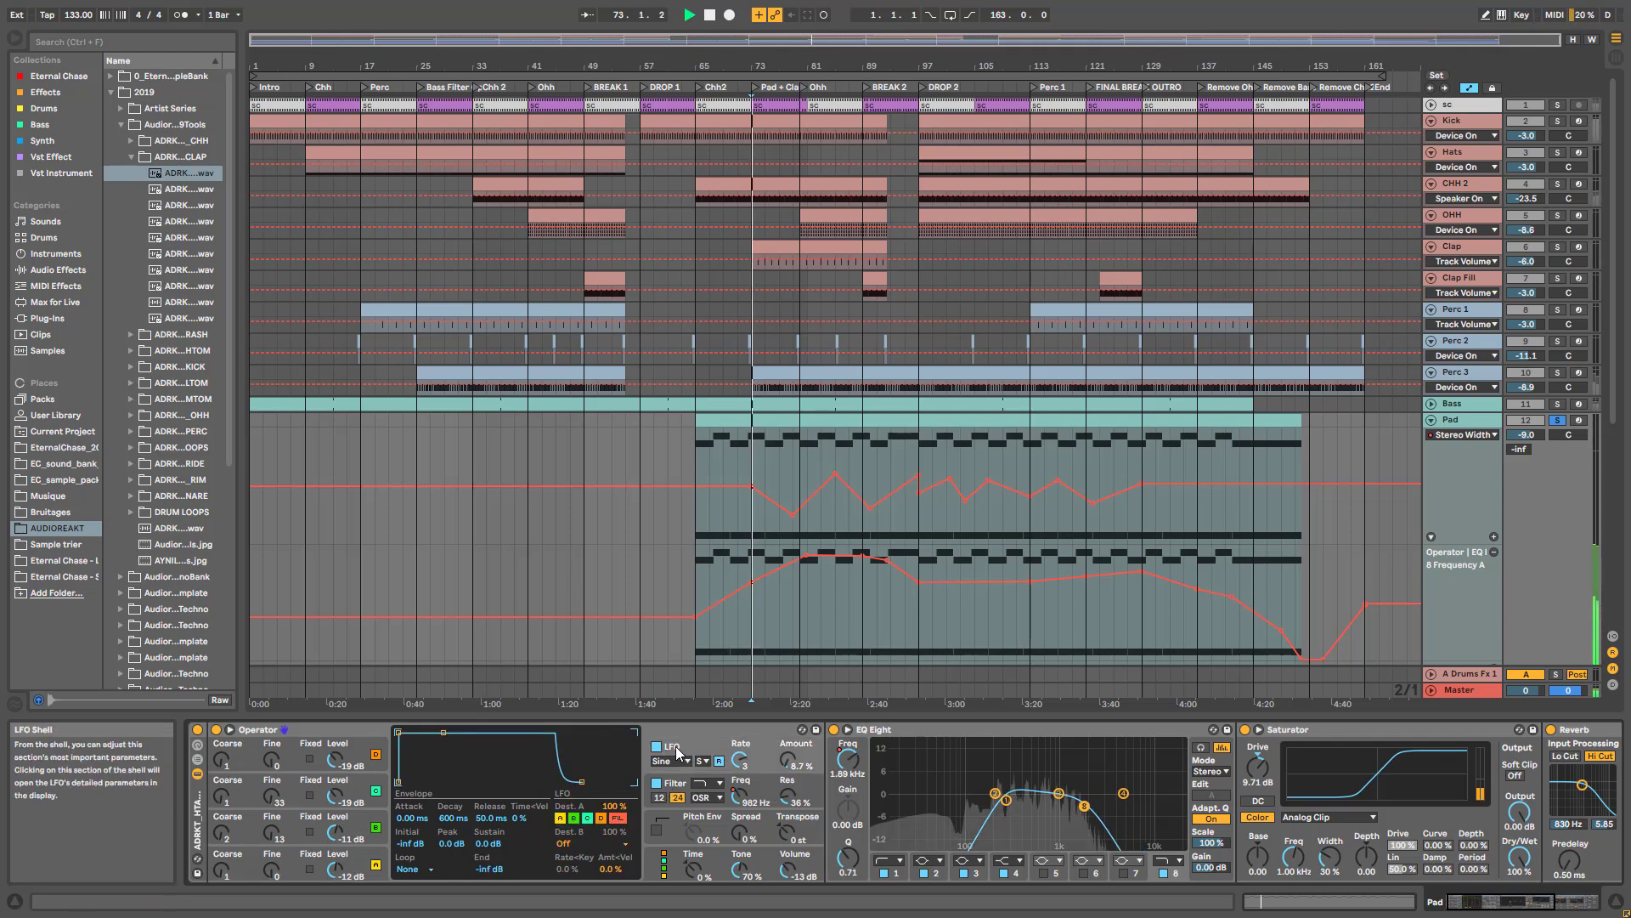
click(657, 746)
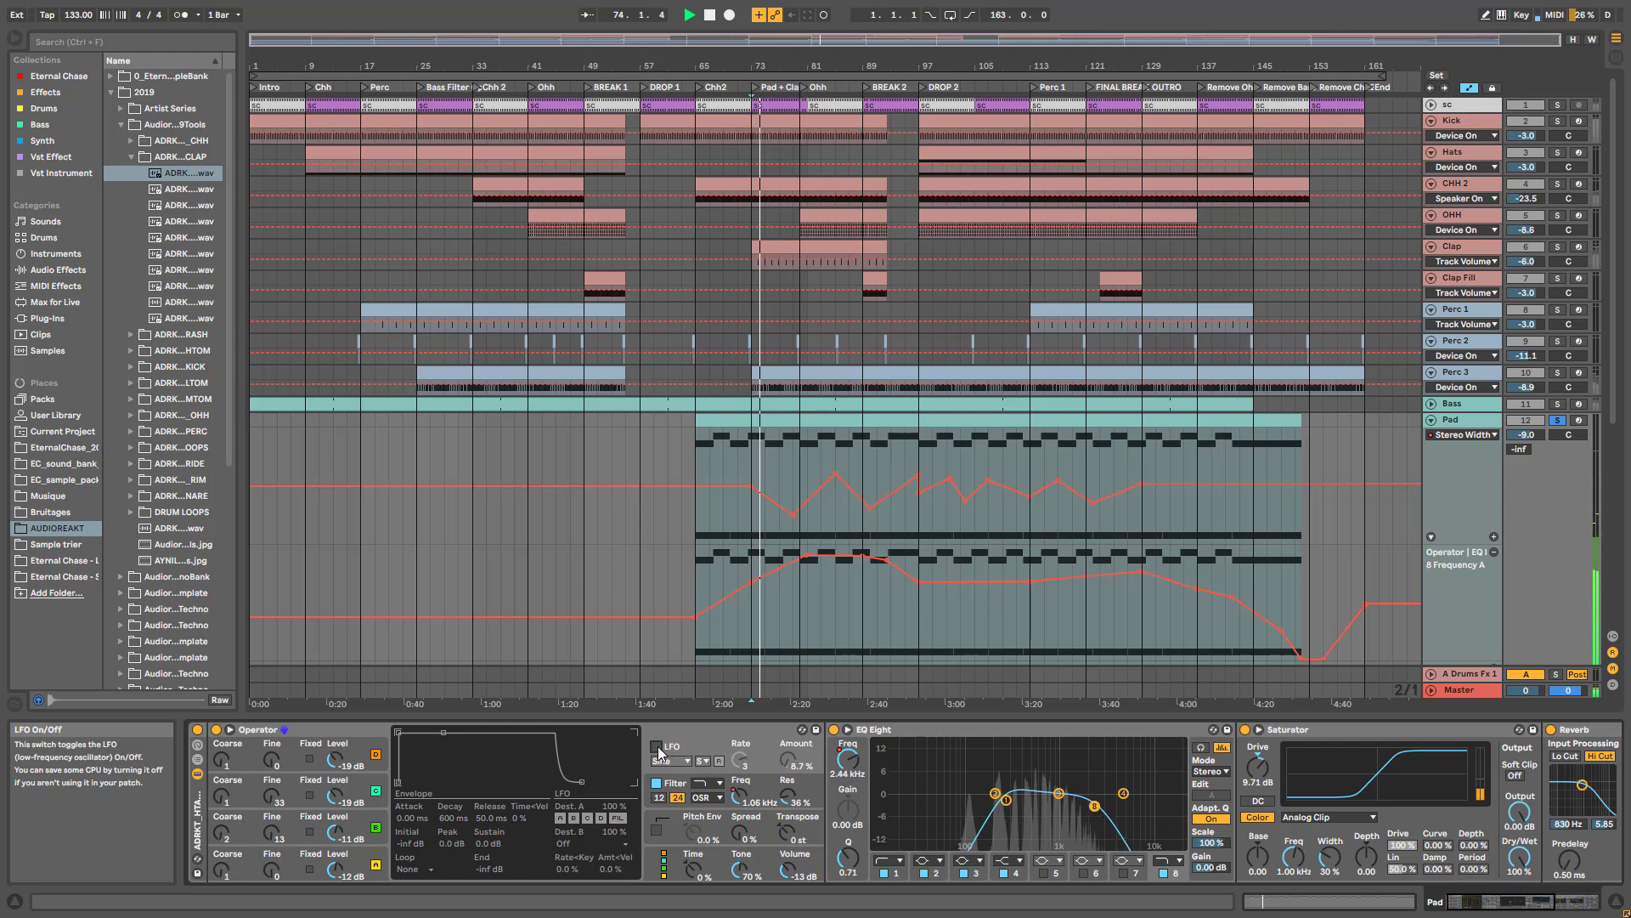
click(657, 746)
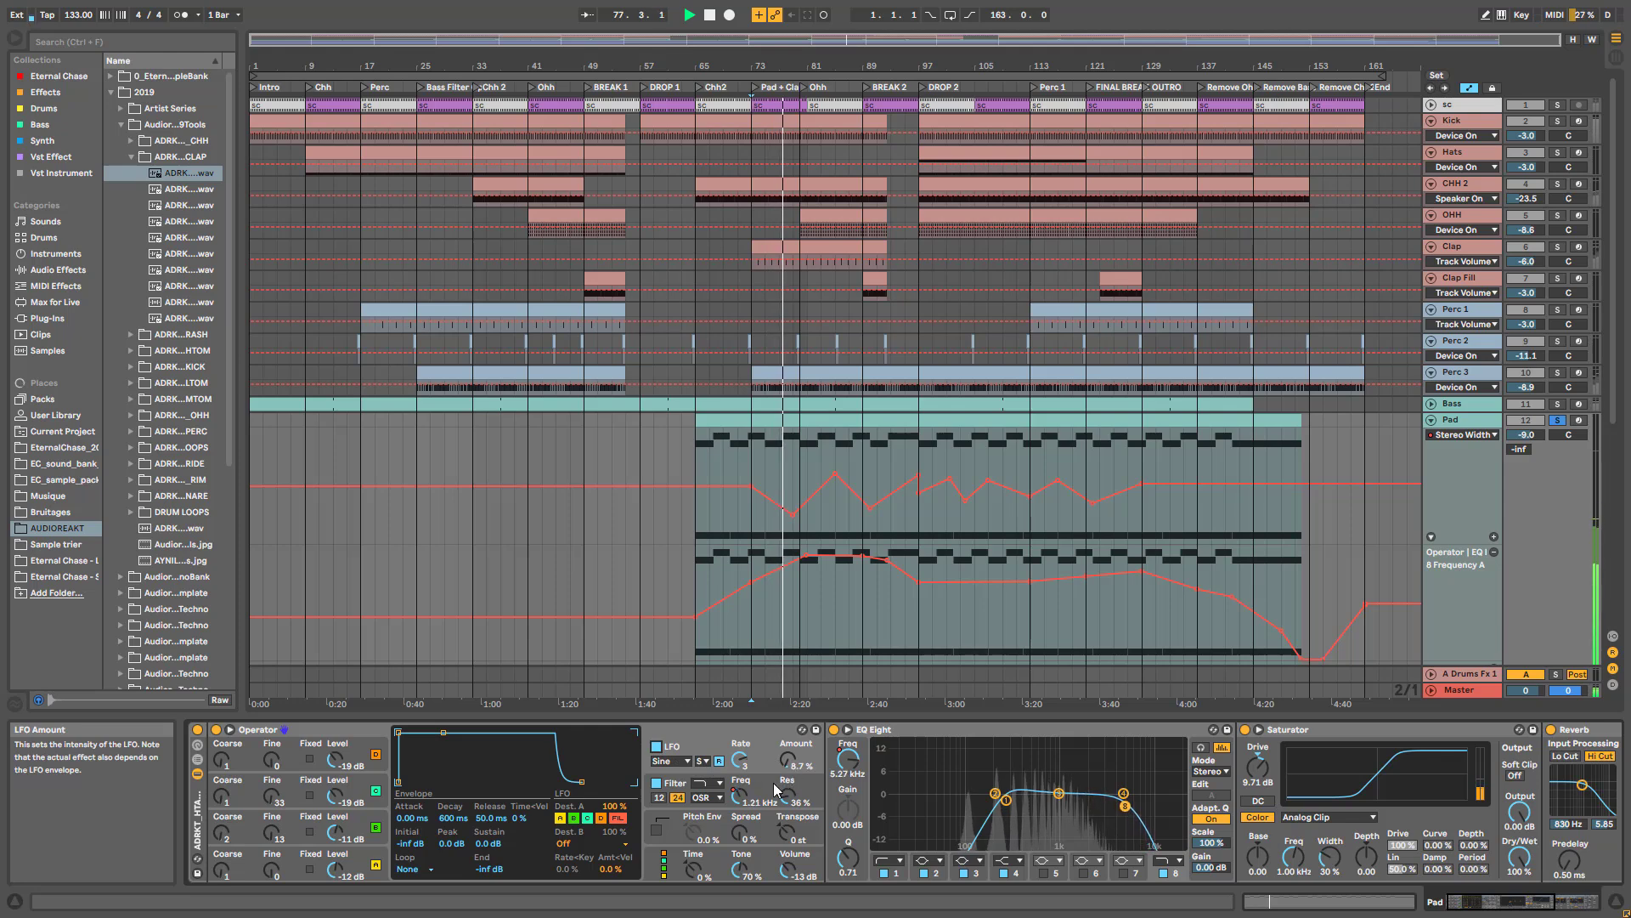
key(space)
- Try the Pad with Operator's LFO off and the Fine tuning of oscillators C and B altered
click(656, 746)
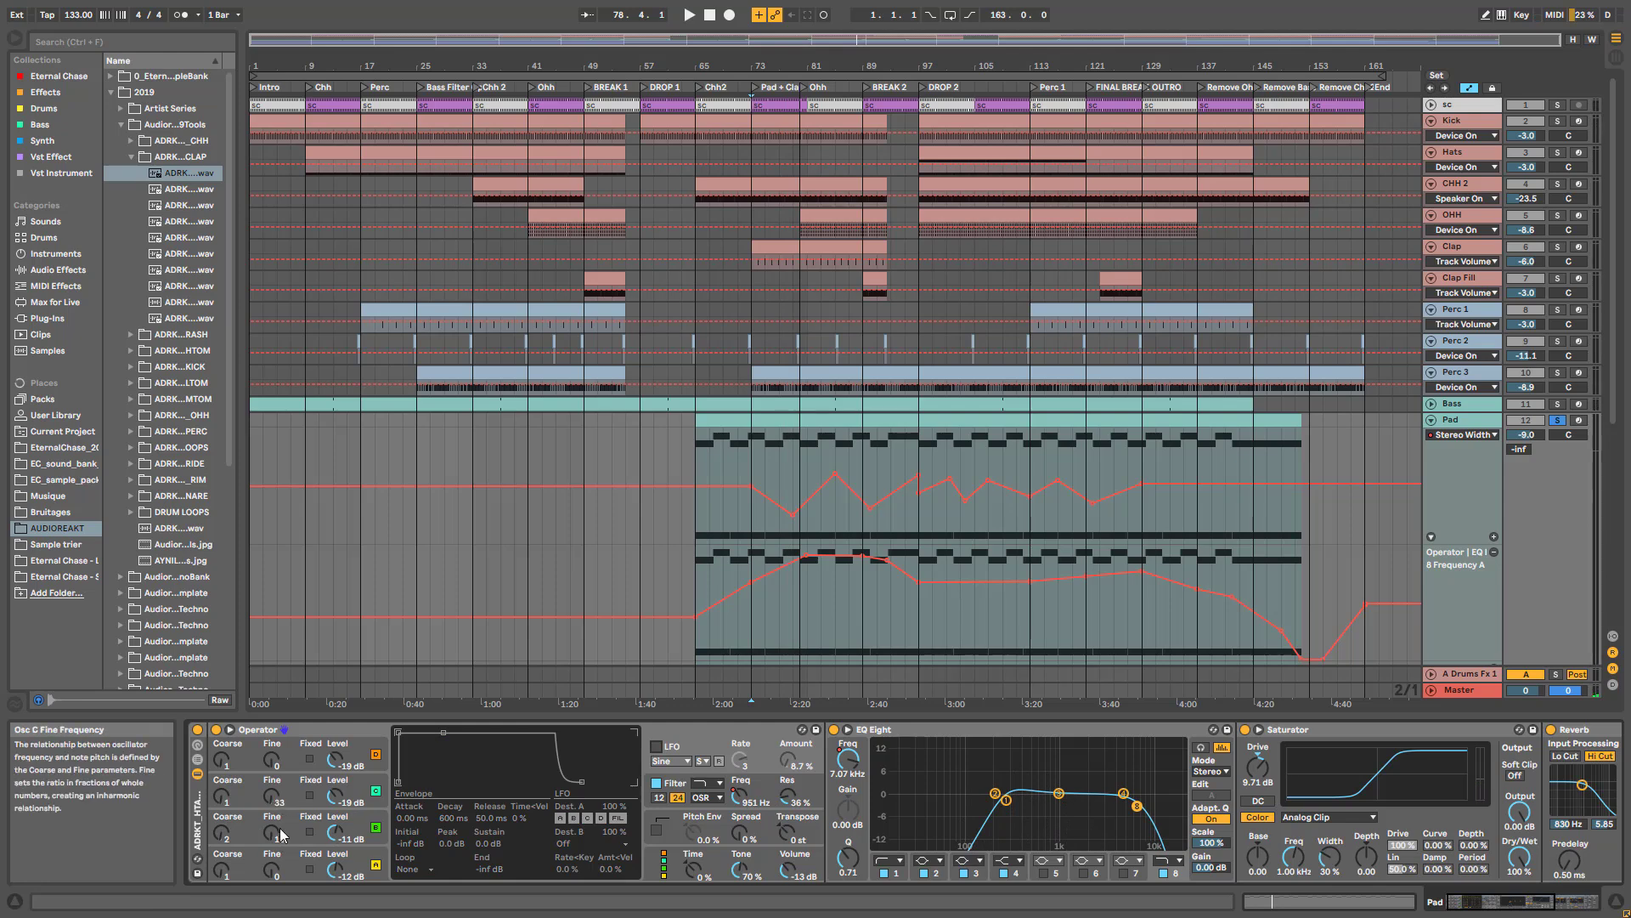
key(space)
drag(278, 803, 278, 779)
double_click(278, 803)
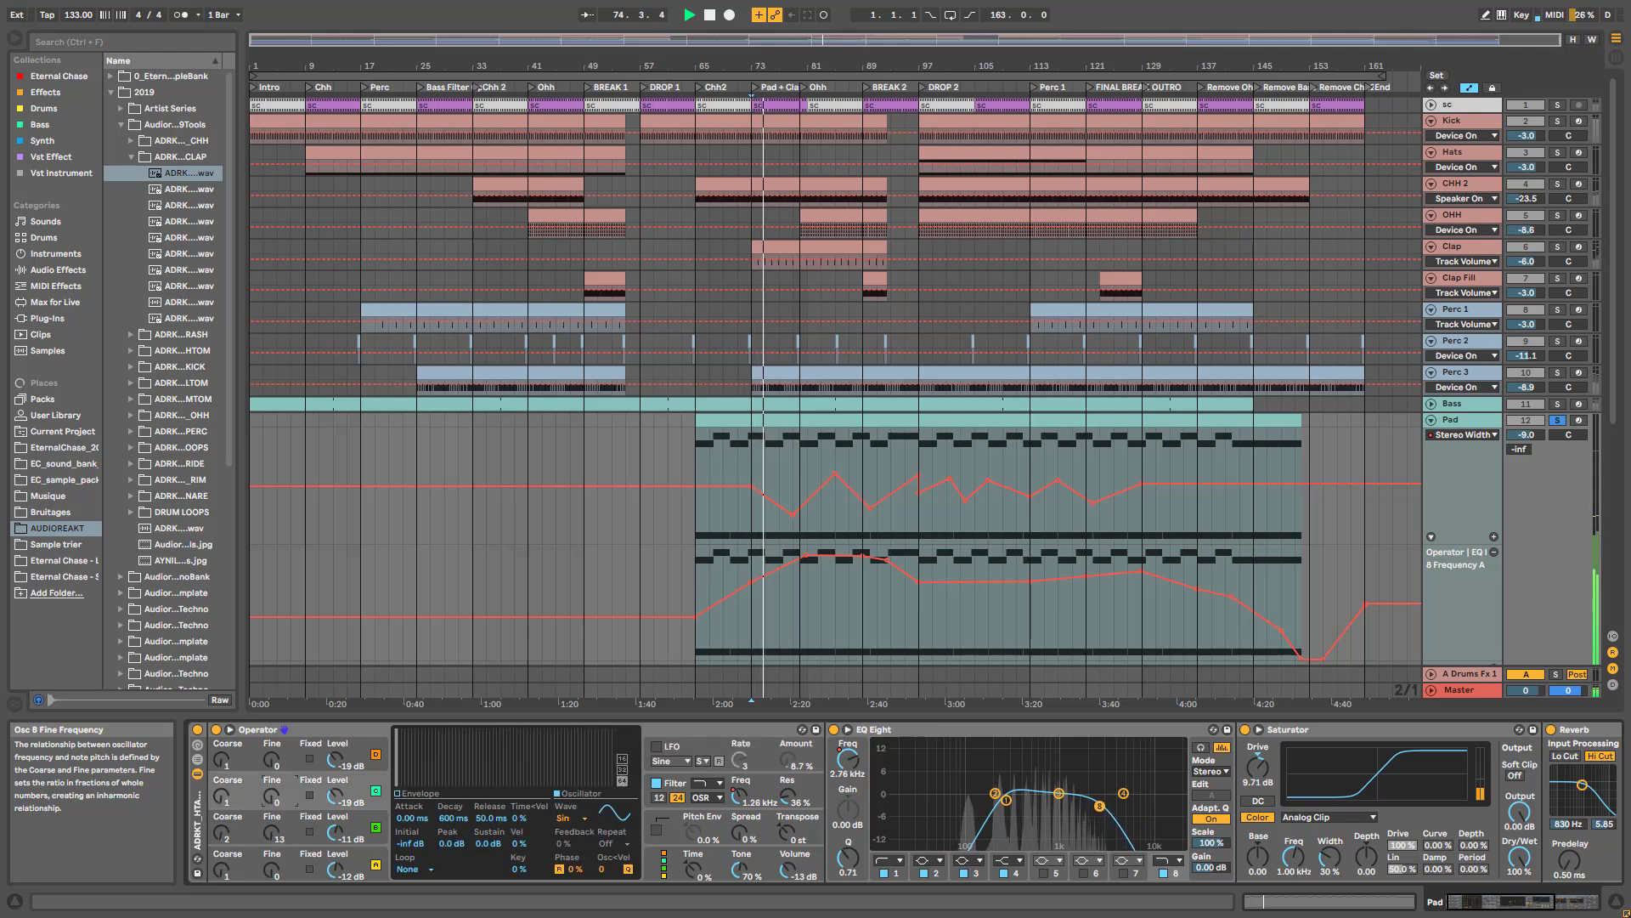
double_click(272, 836)
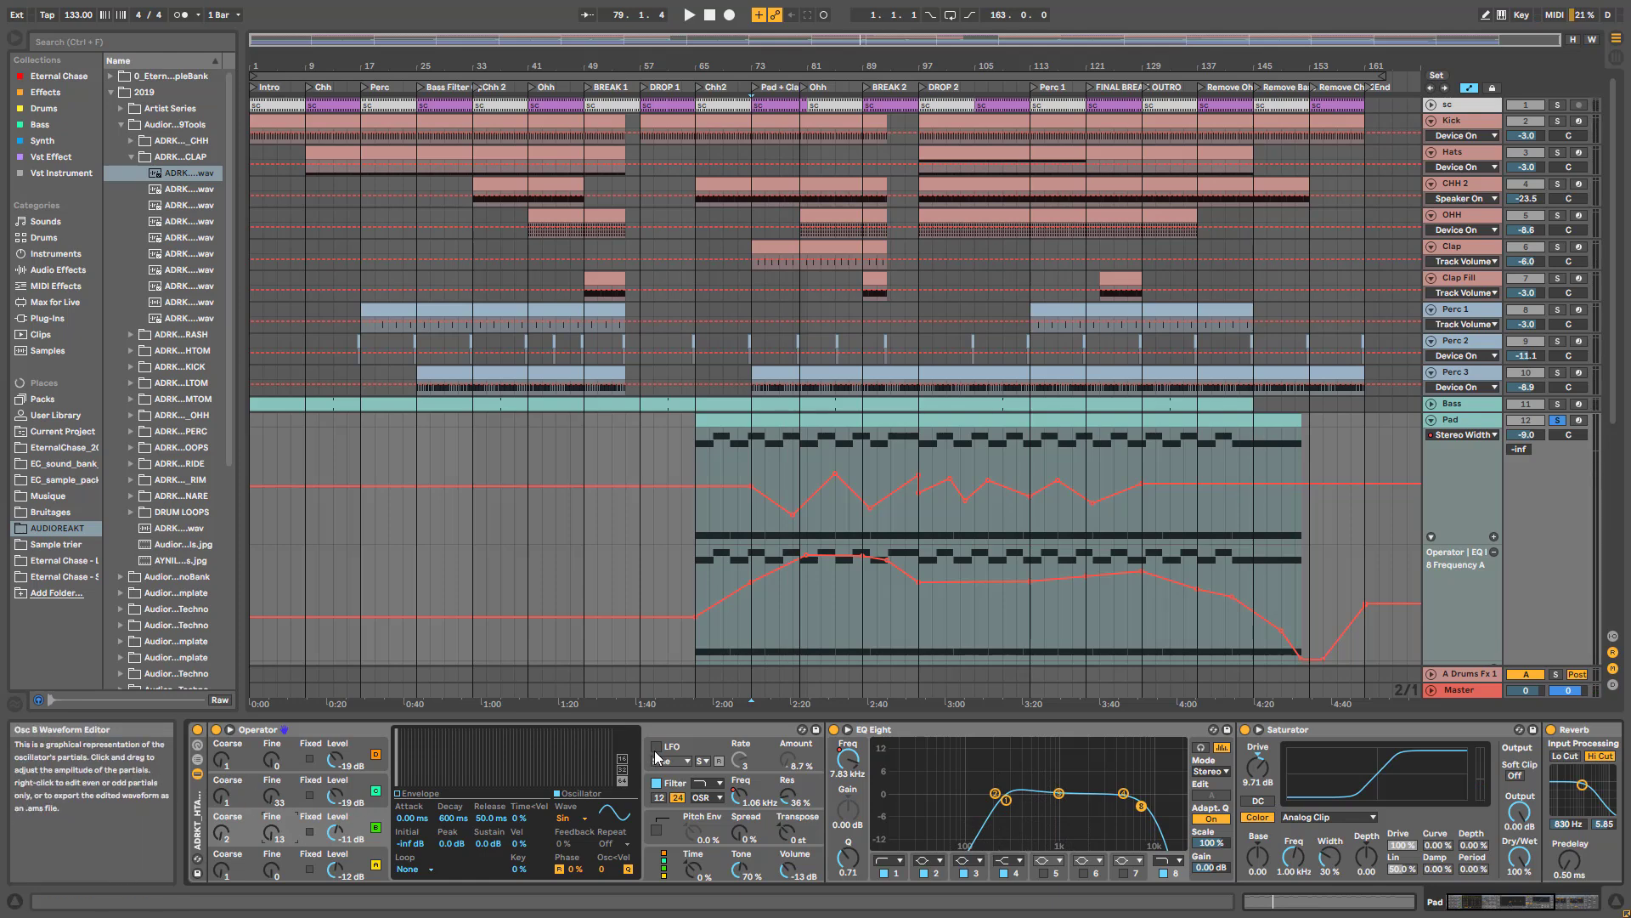
- Switch Operator's LFO back on and examine its modulation destinations and the filter envelope settings
click(704, 754)
click(685, 781)
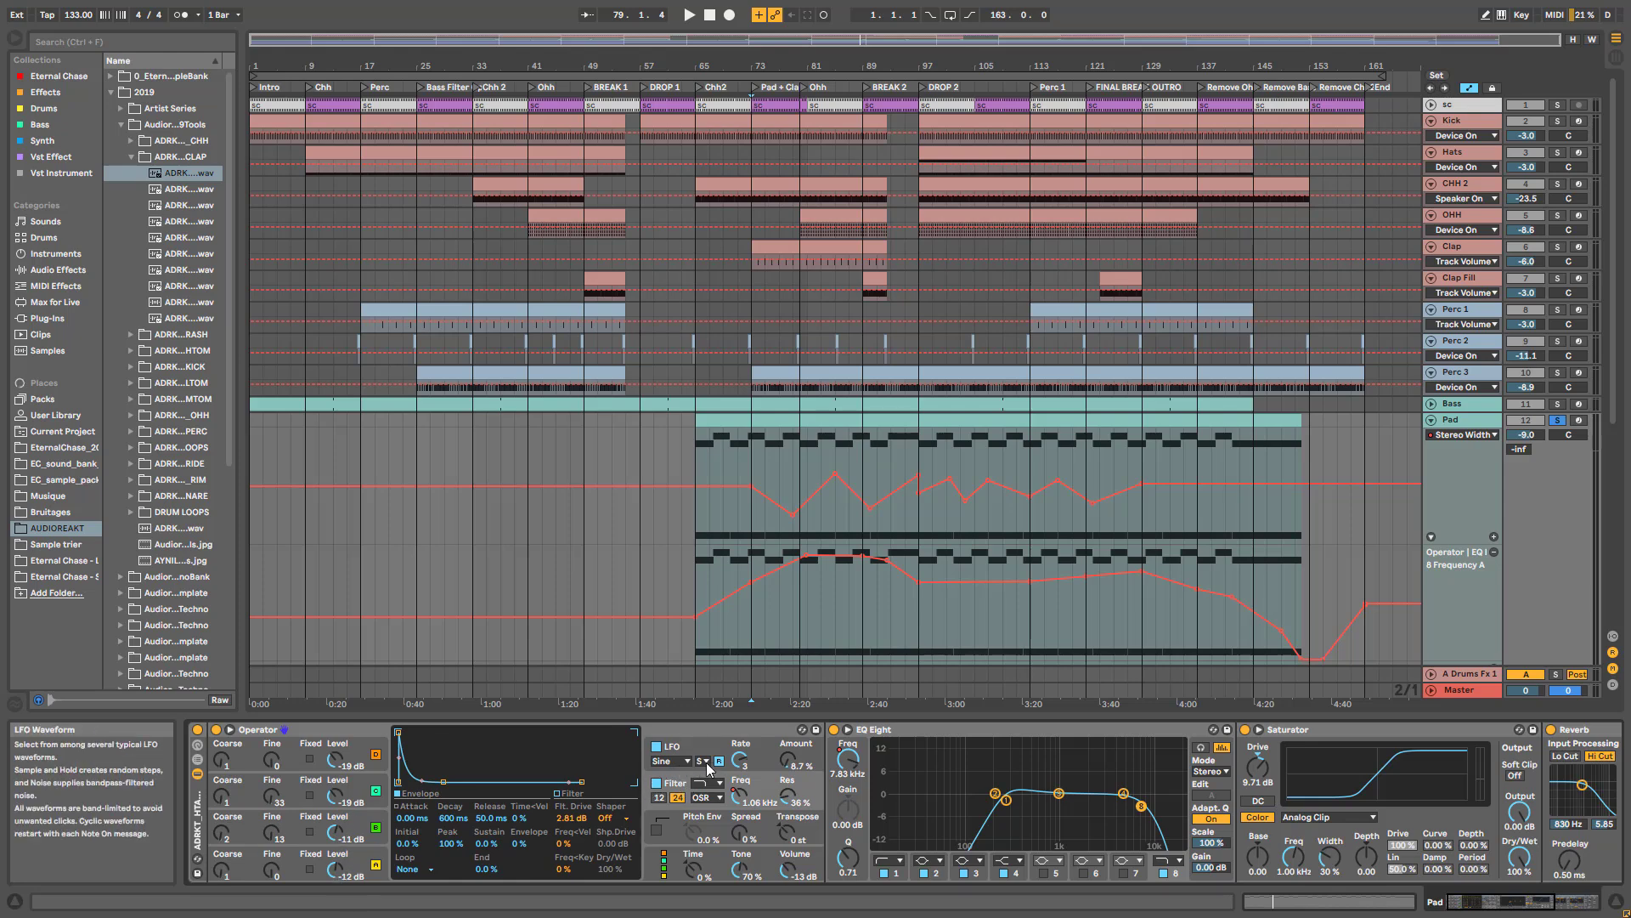
click(690, 746)
click(619, 820)
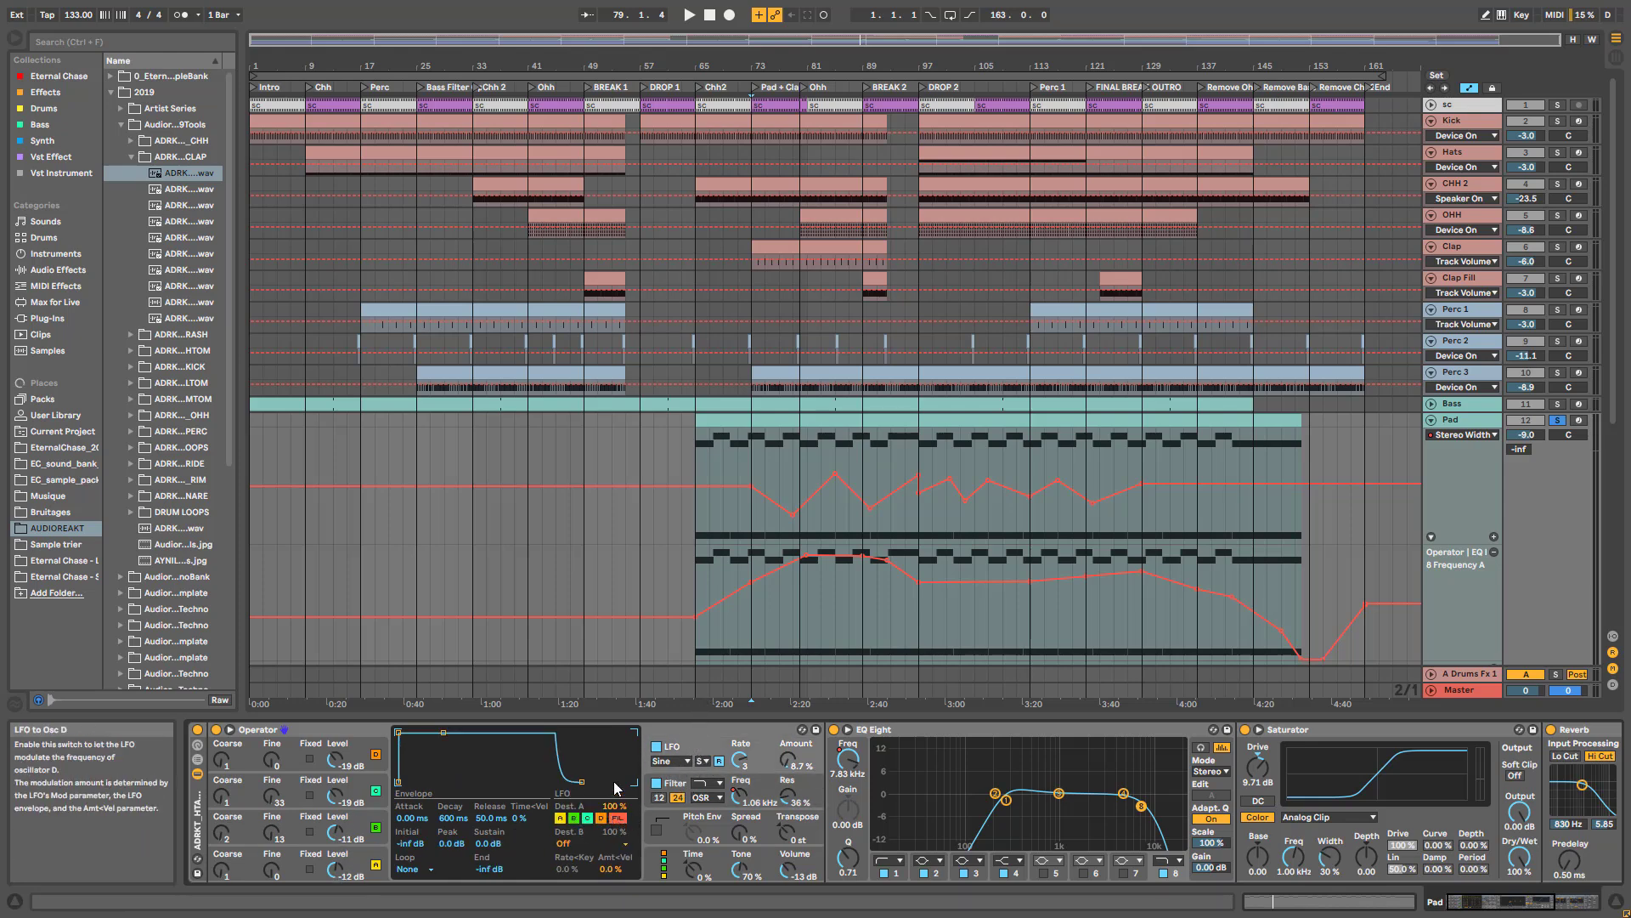
click(654, 803)
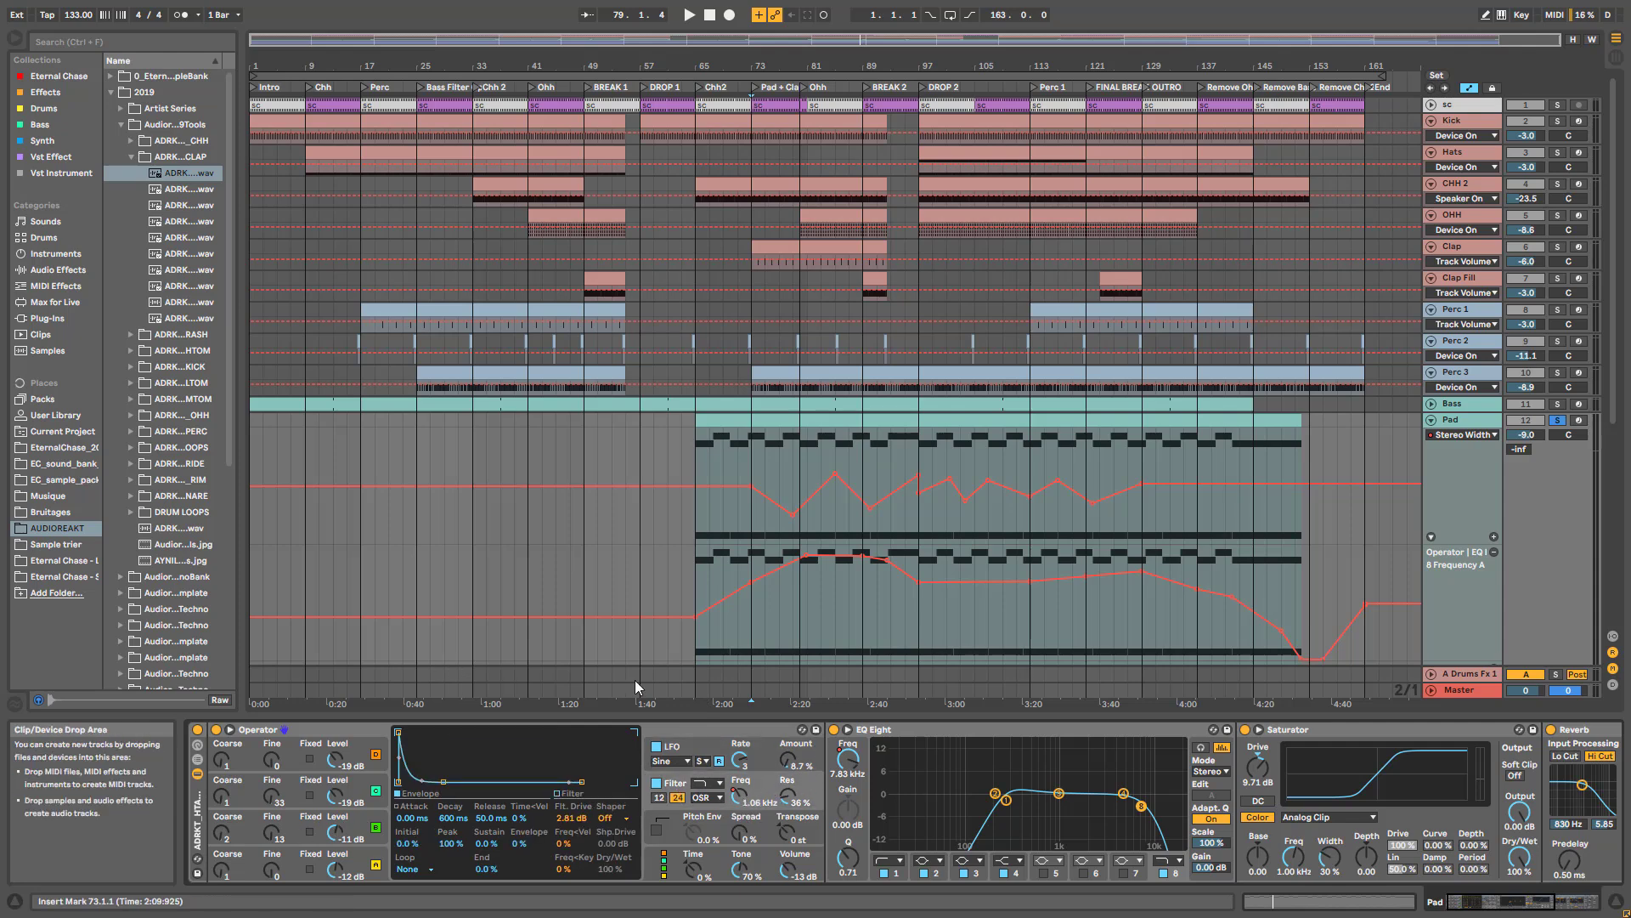
- Select the Pad's EQ Eight and play from bar 73, comparing the sound with Saturator and Reverb bypassed and re-enabled
click(940, 730)
key(space)
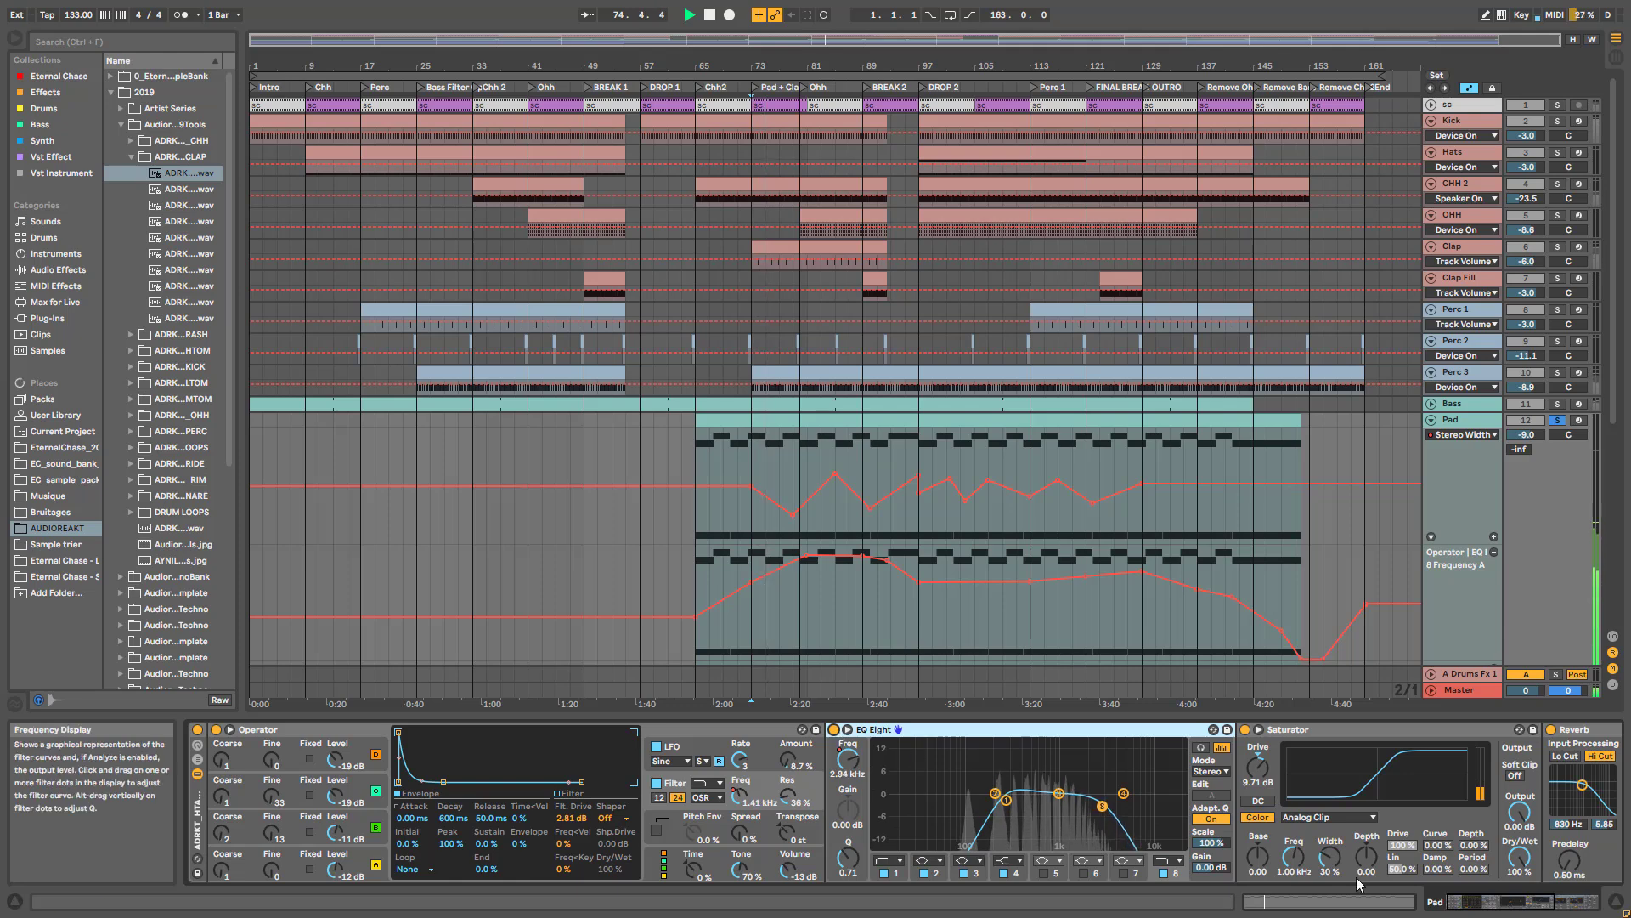
click(1540, 903)
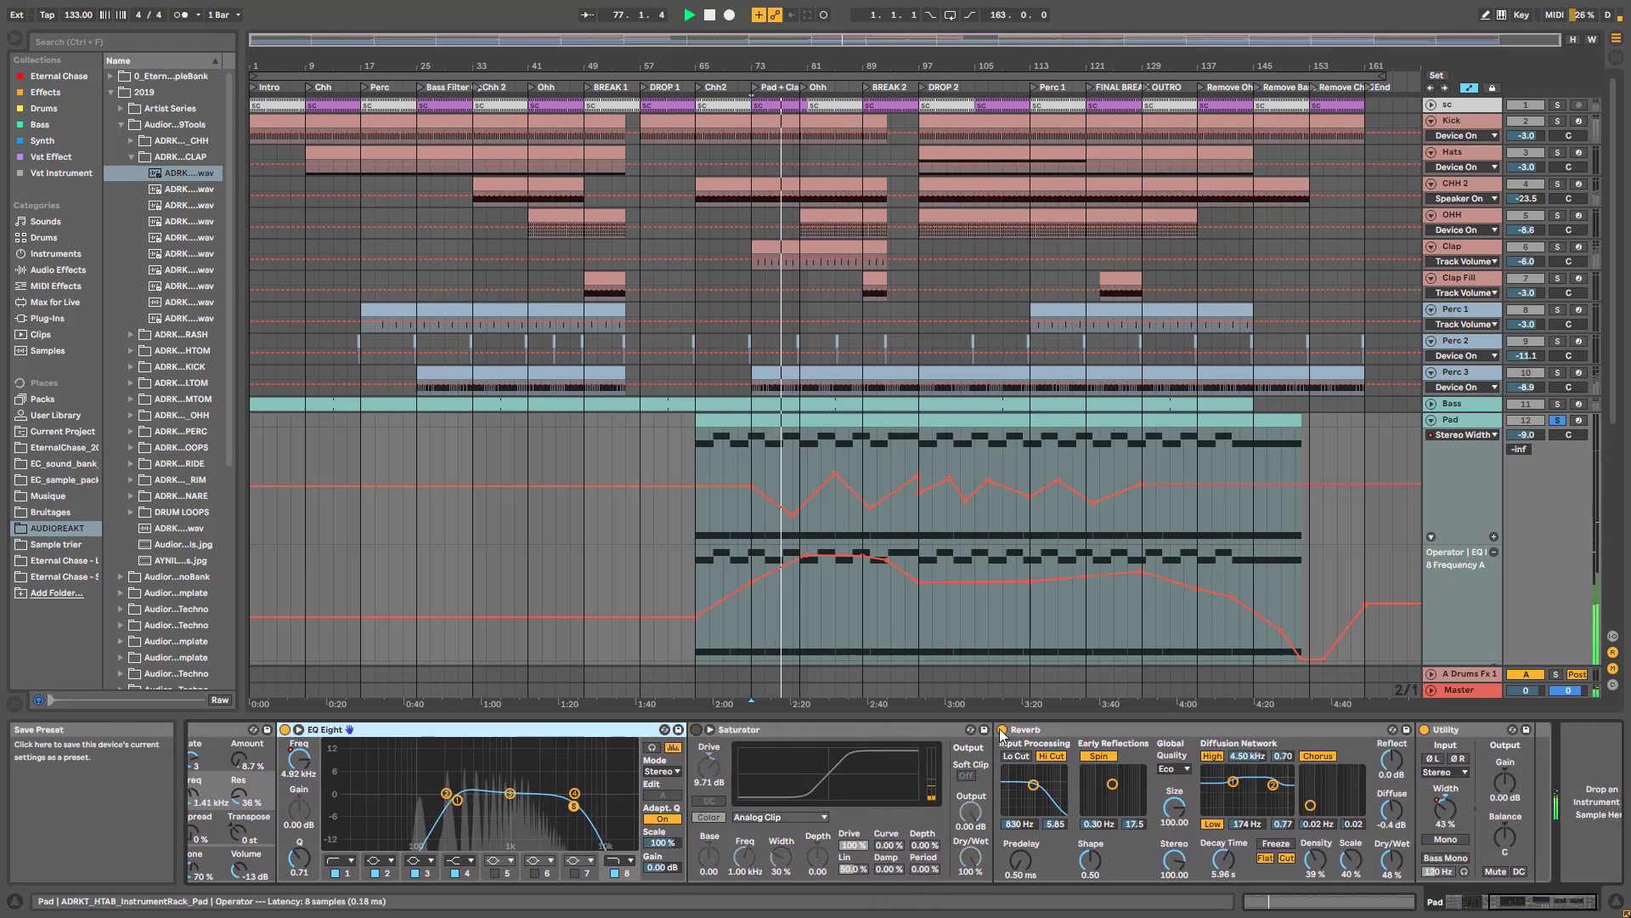
click(699, 729)
click(699, 731)
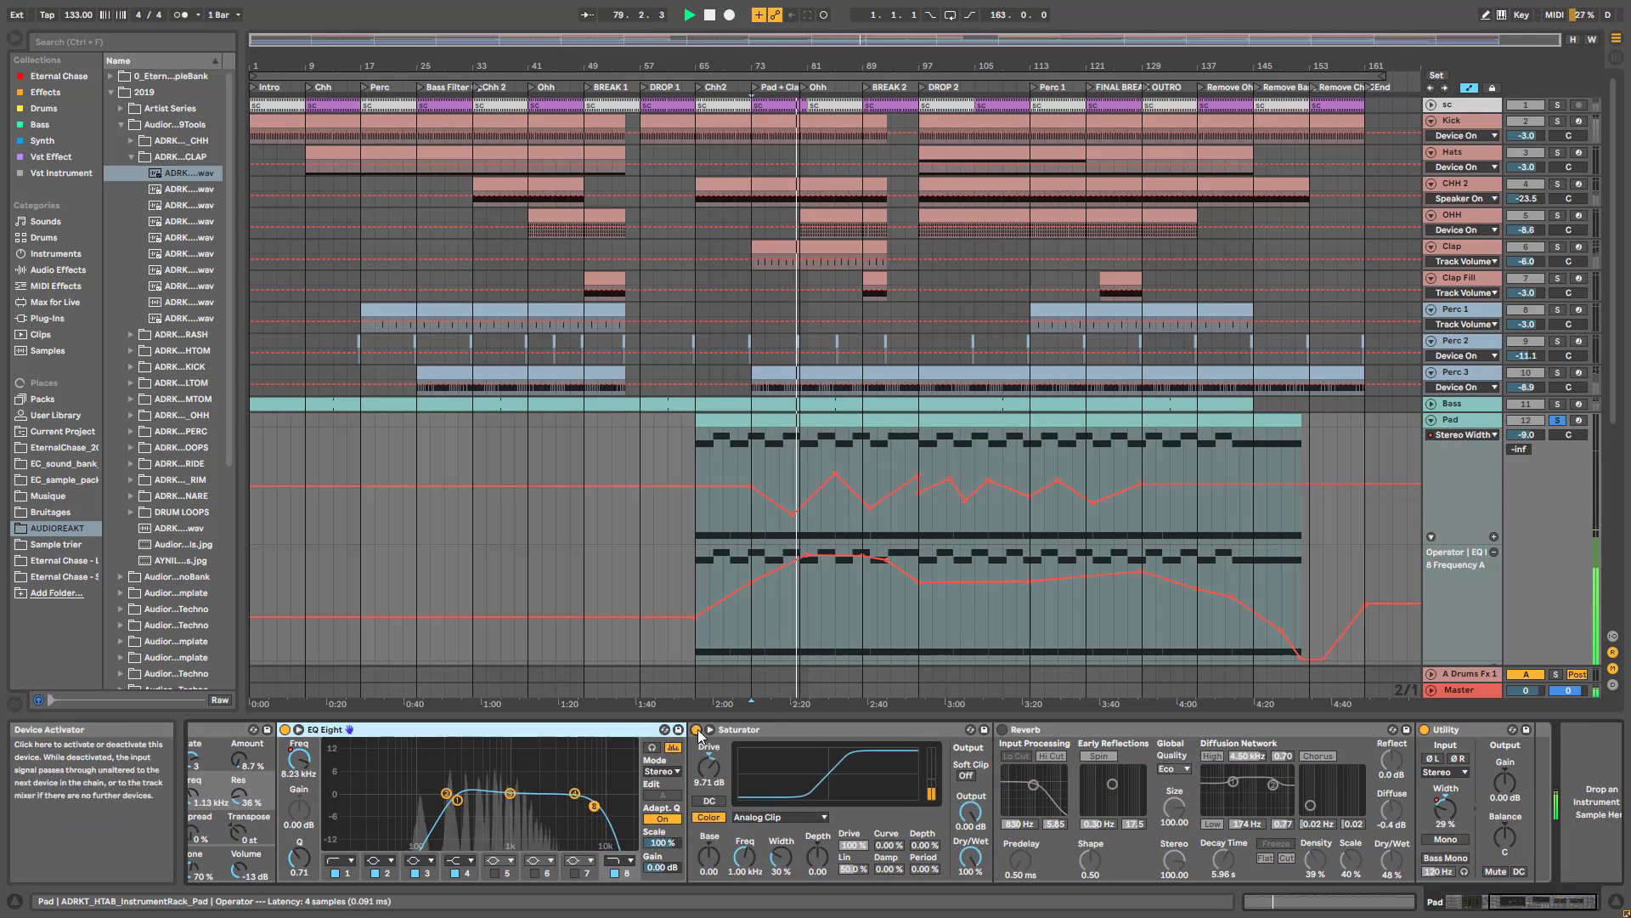
click(698, 730)
click(698, 730)
click(1003, 733)
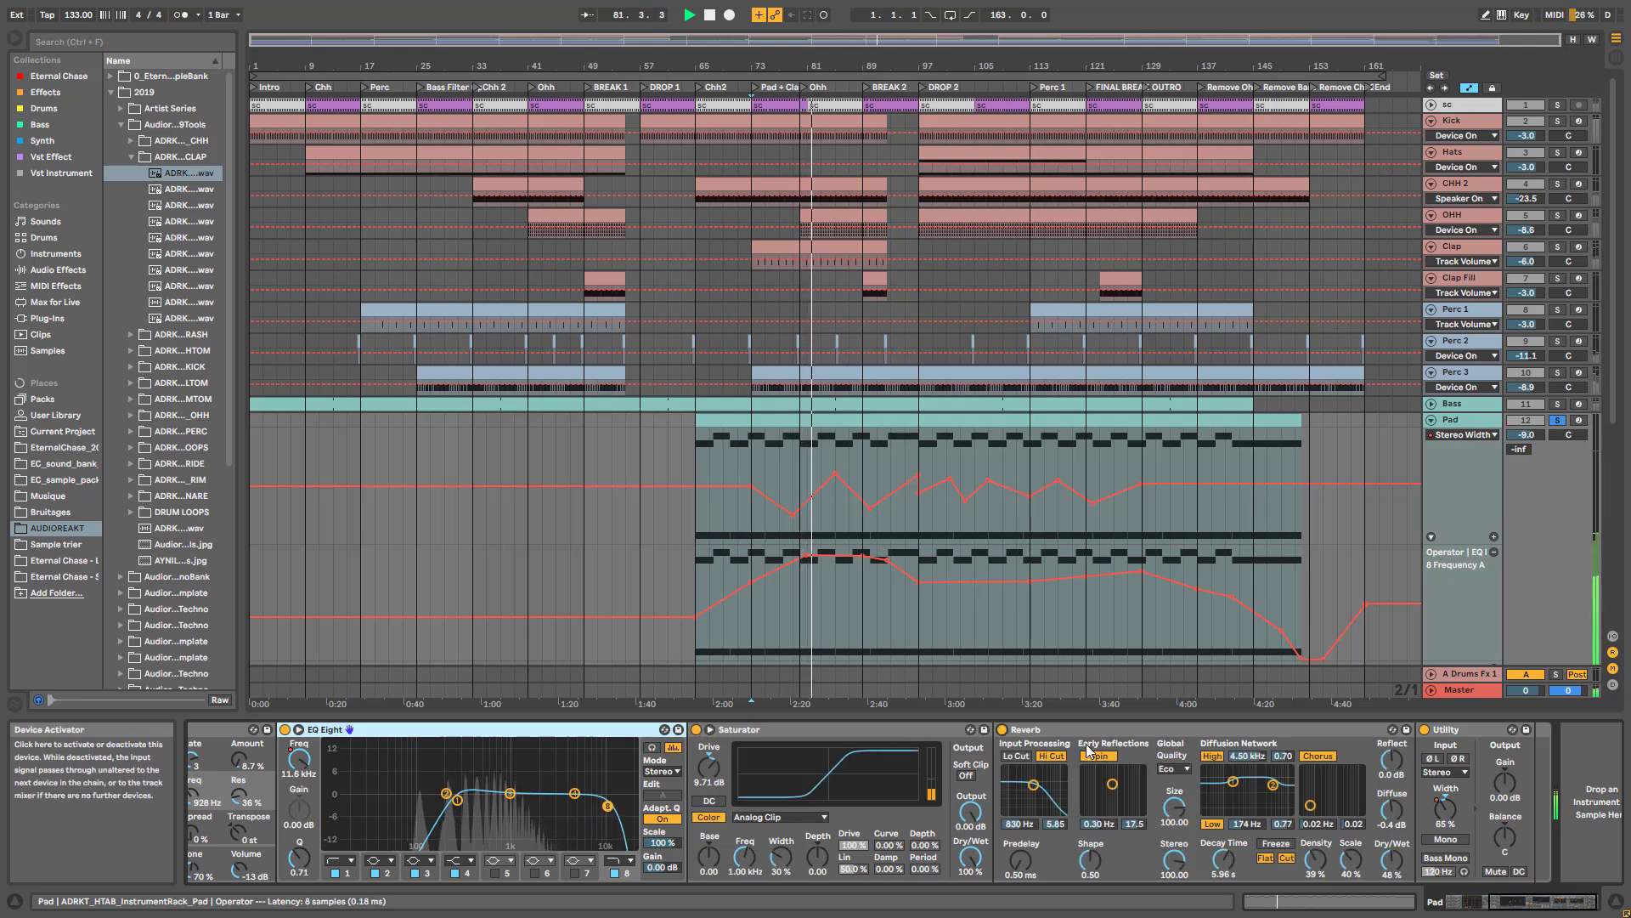
key(space)
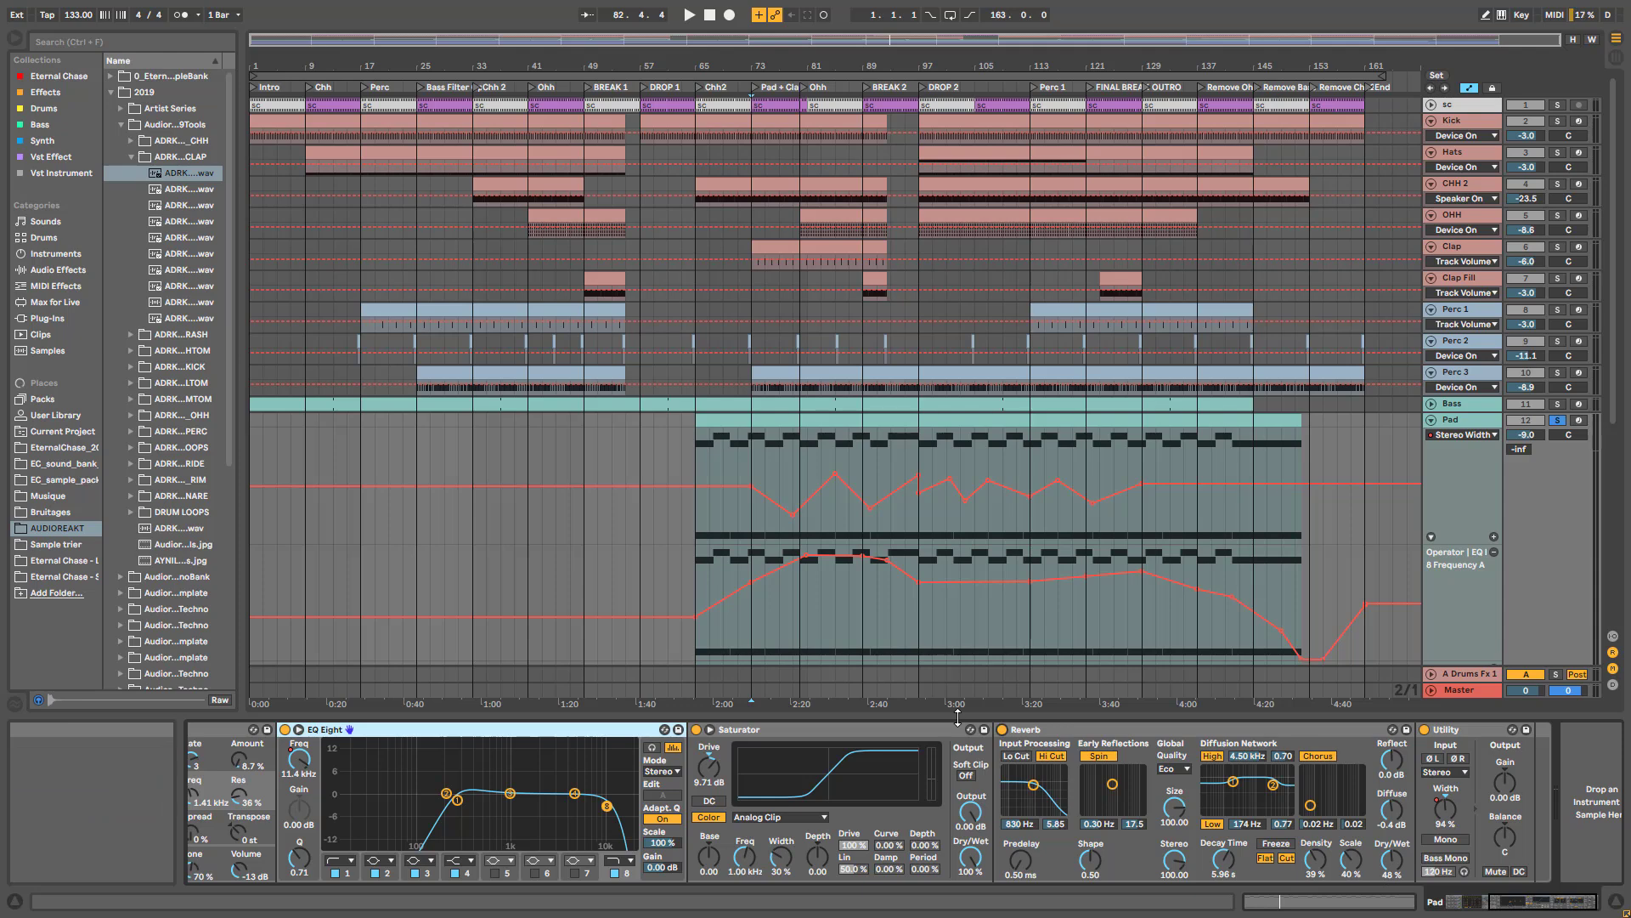
- Open the Pad's MIDI clip starting at bar 65 and play it to examine its notes
drag(1536, 900, 1427, 897)
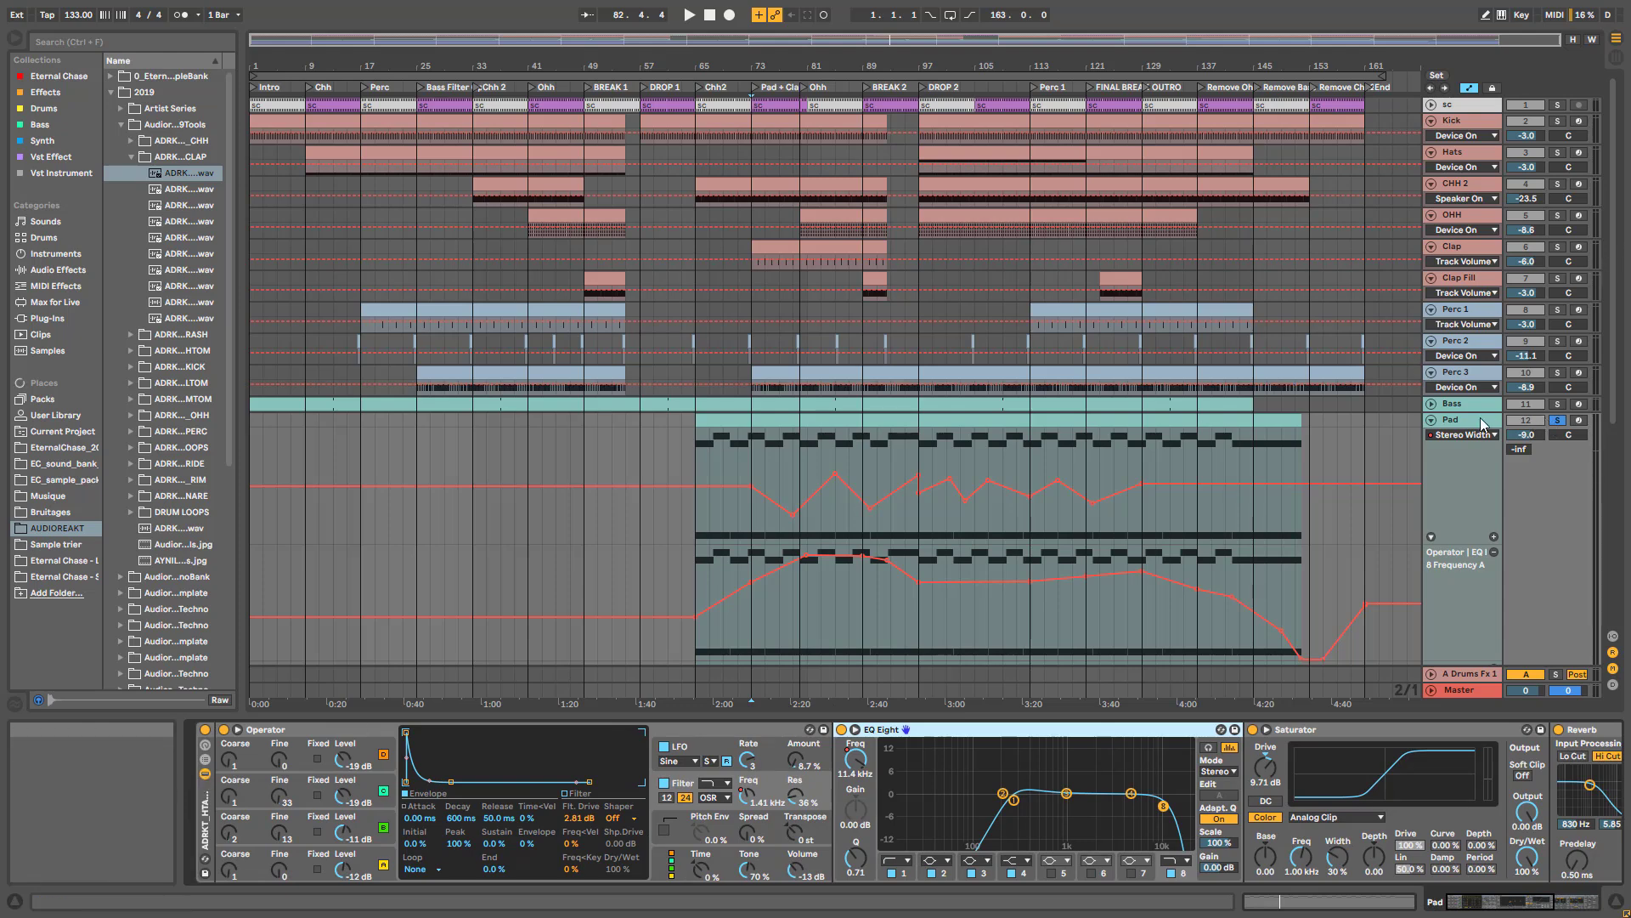
scroll(1466, 417, down, 3)
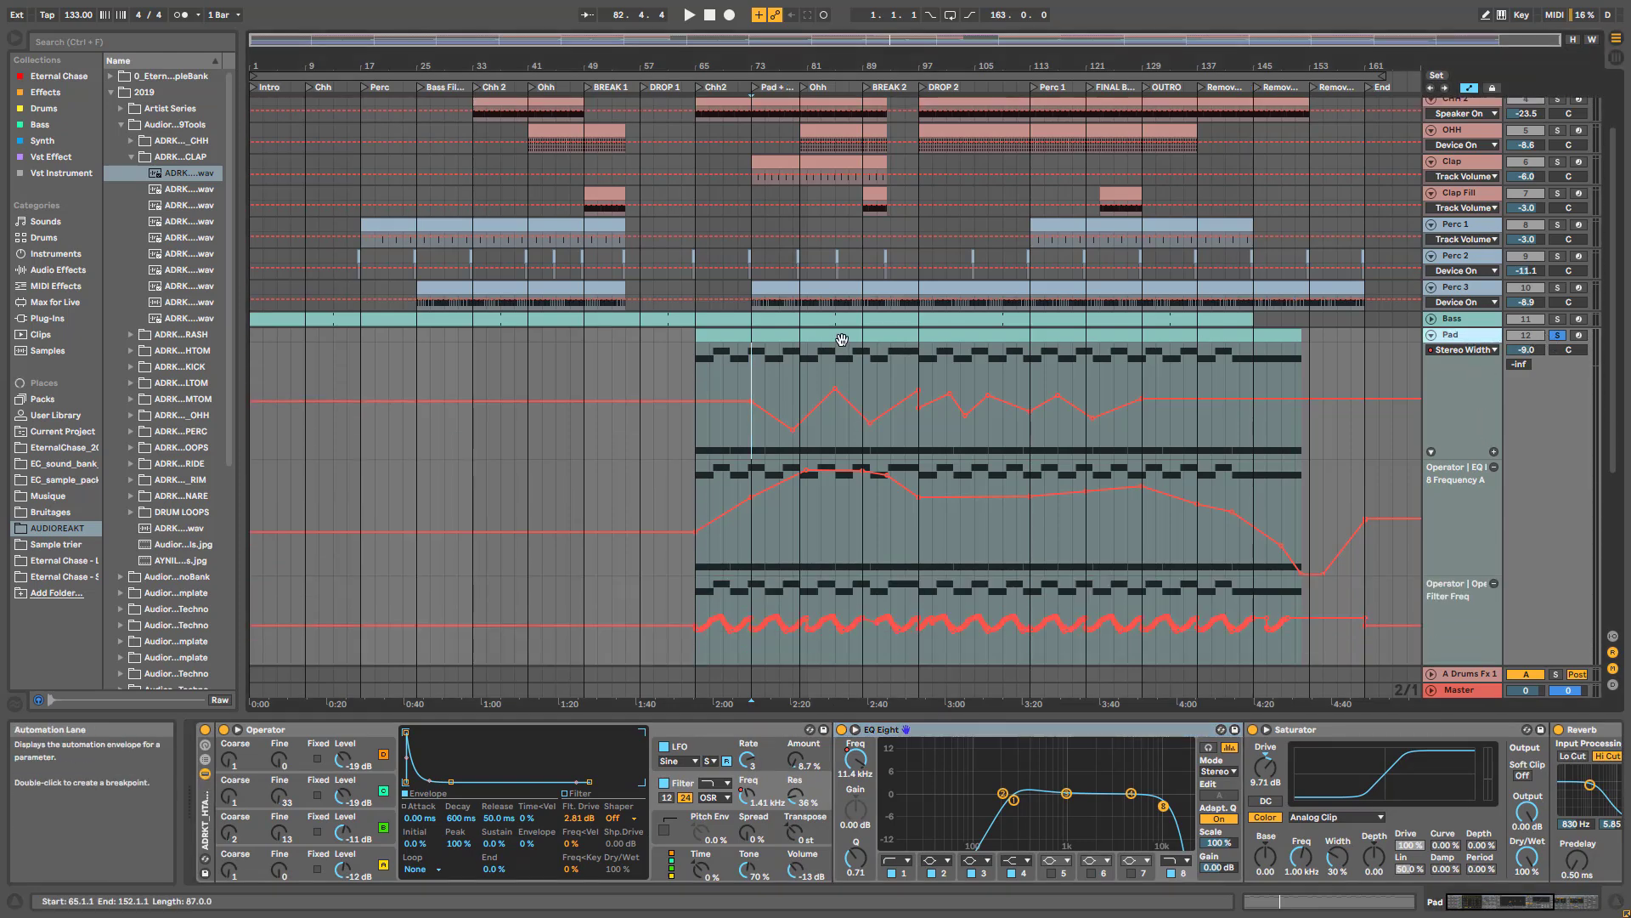
double_click(841, 340)
drag(496, 511, 570, 512)
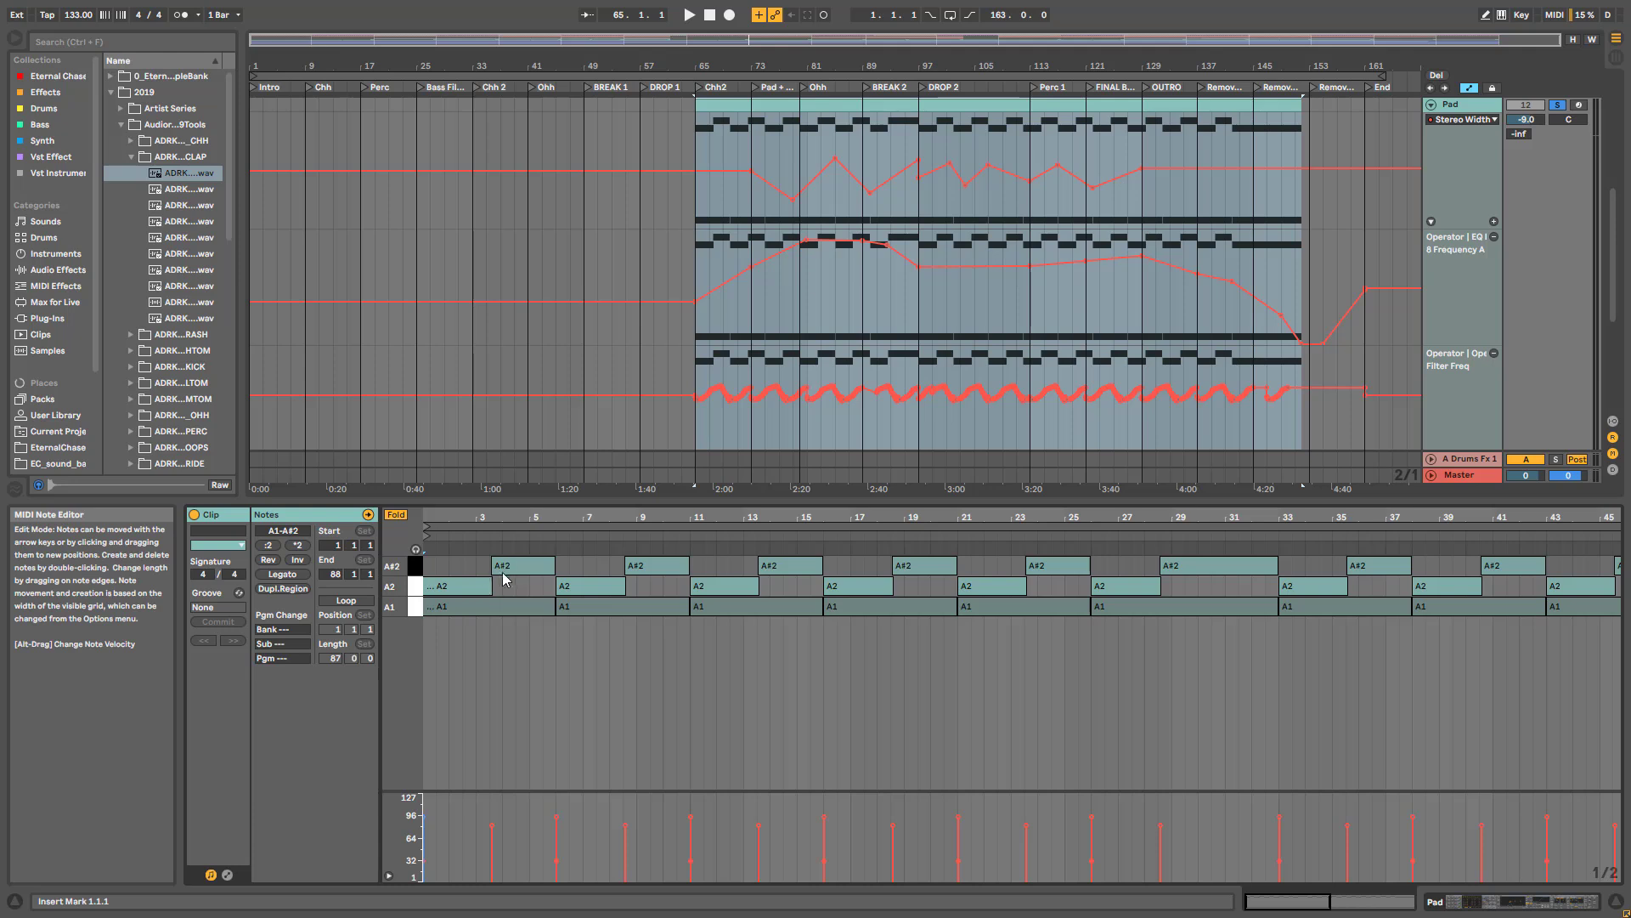
key(space)
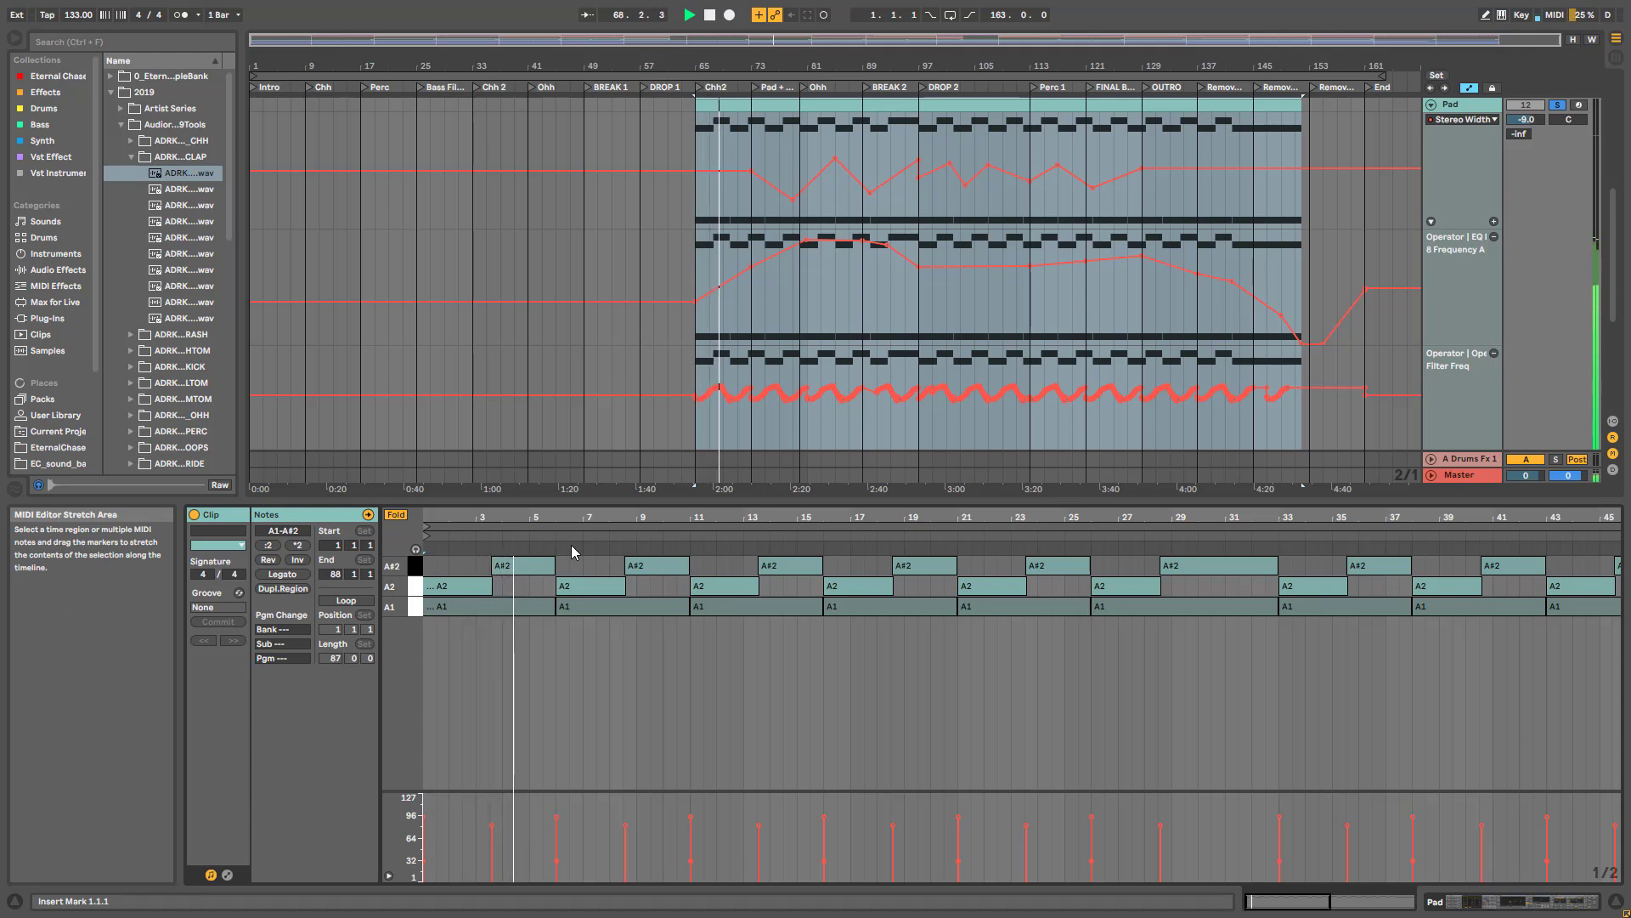
- Stop playback, fold the Pad track, and display the Main Amb track with its instrument rack
click(1431, 106)
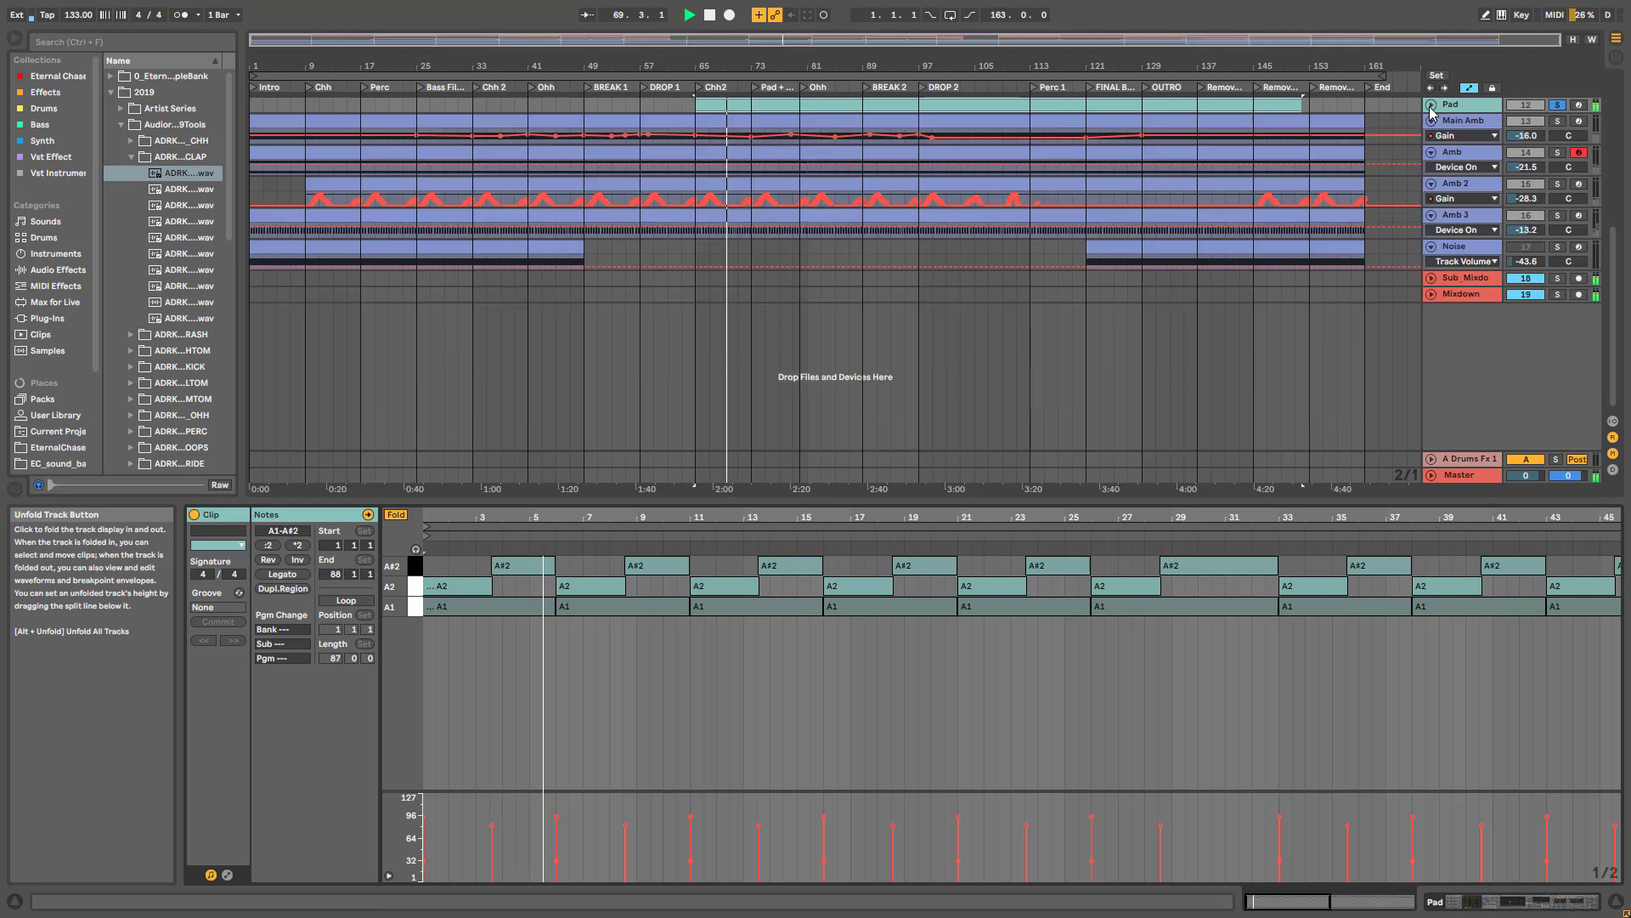
scroll(1479, 179, up, 3)
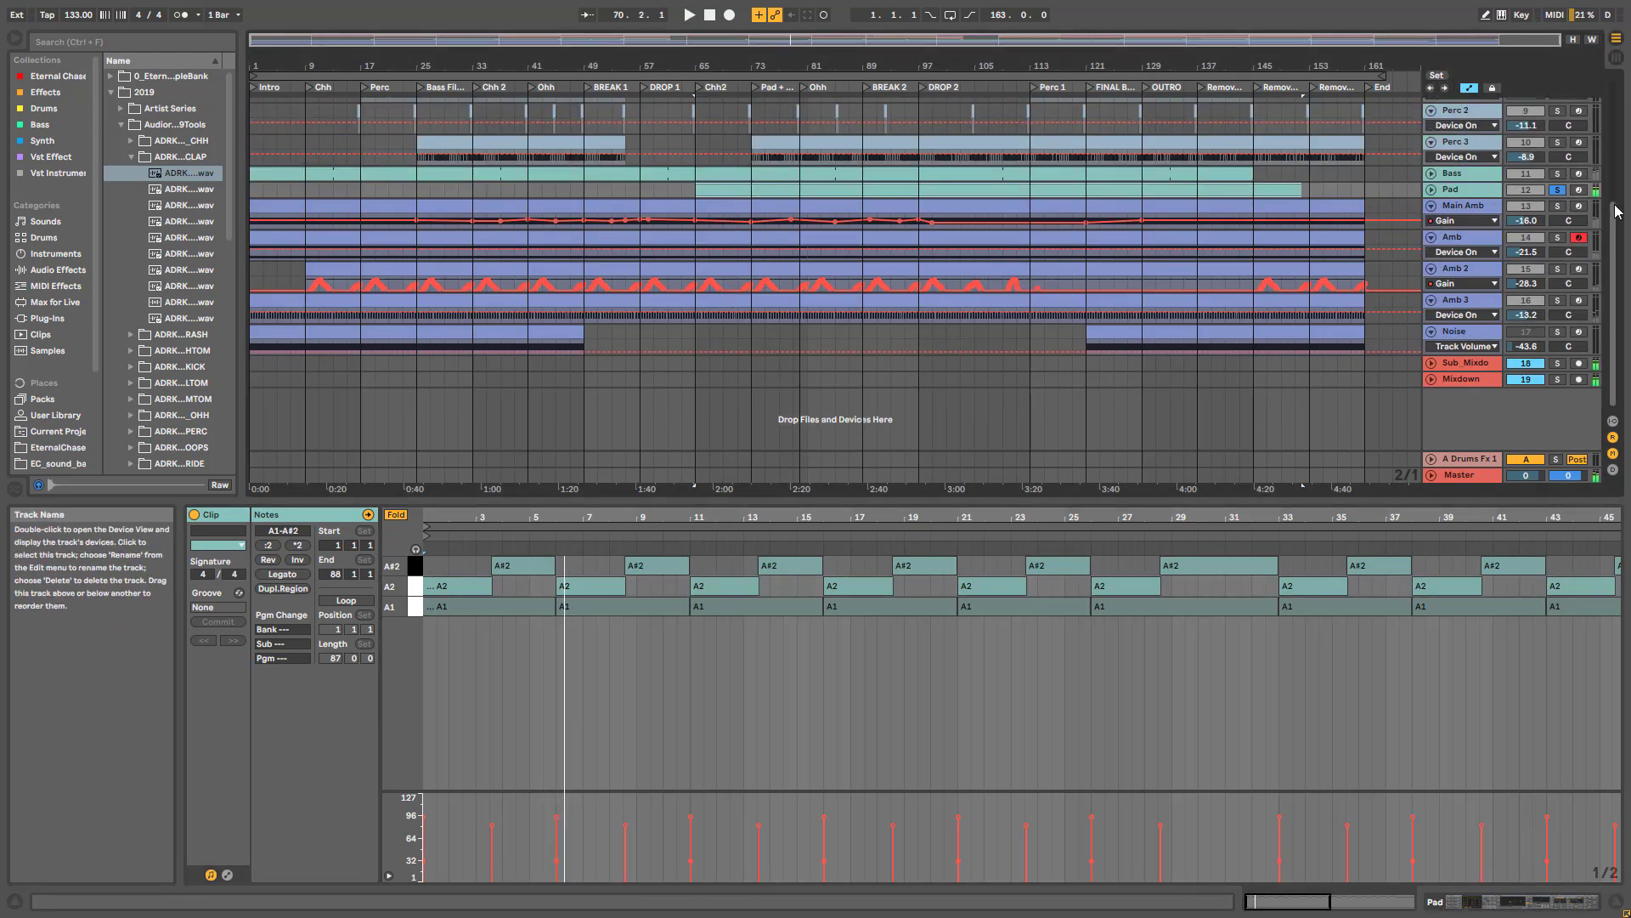
click(1467, 207)
scroll(1461, 225, up, 2)
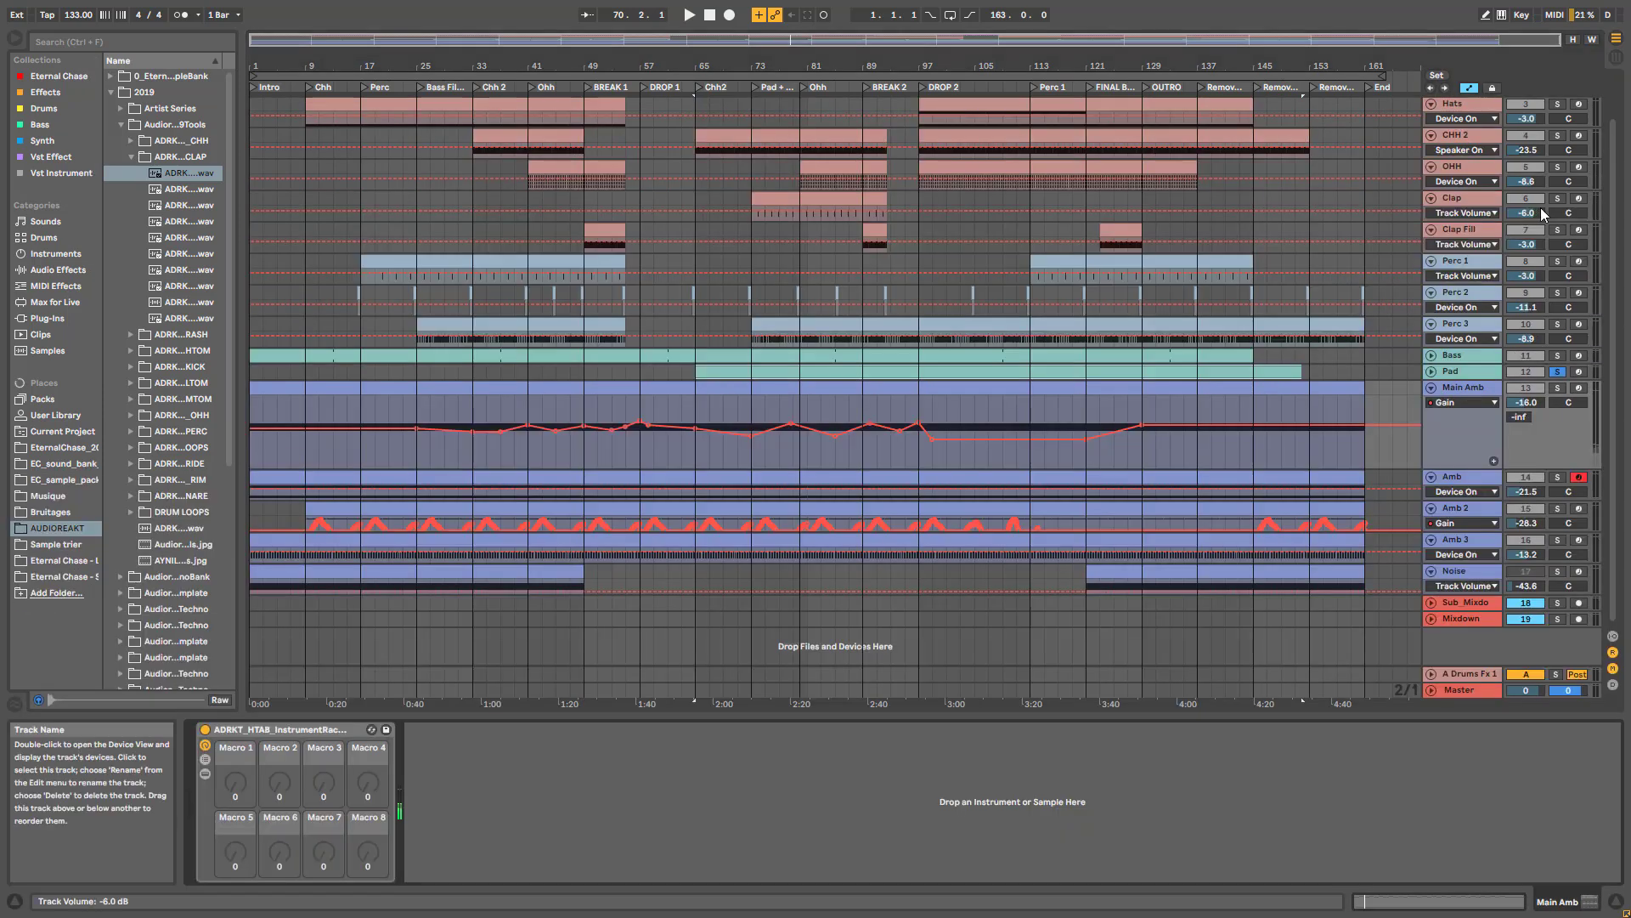
- Solo Main Amb, play it from bar 27, and show the devices inside its instrument rack
click(1559, 388)
click(430, 450)
key(space)
click(204, 774)
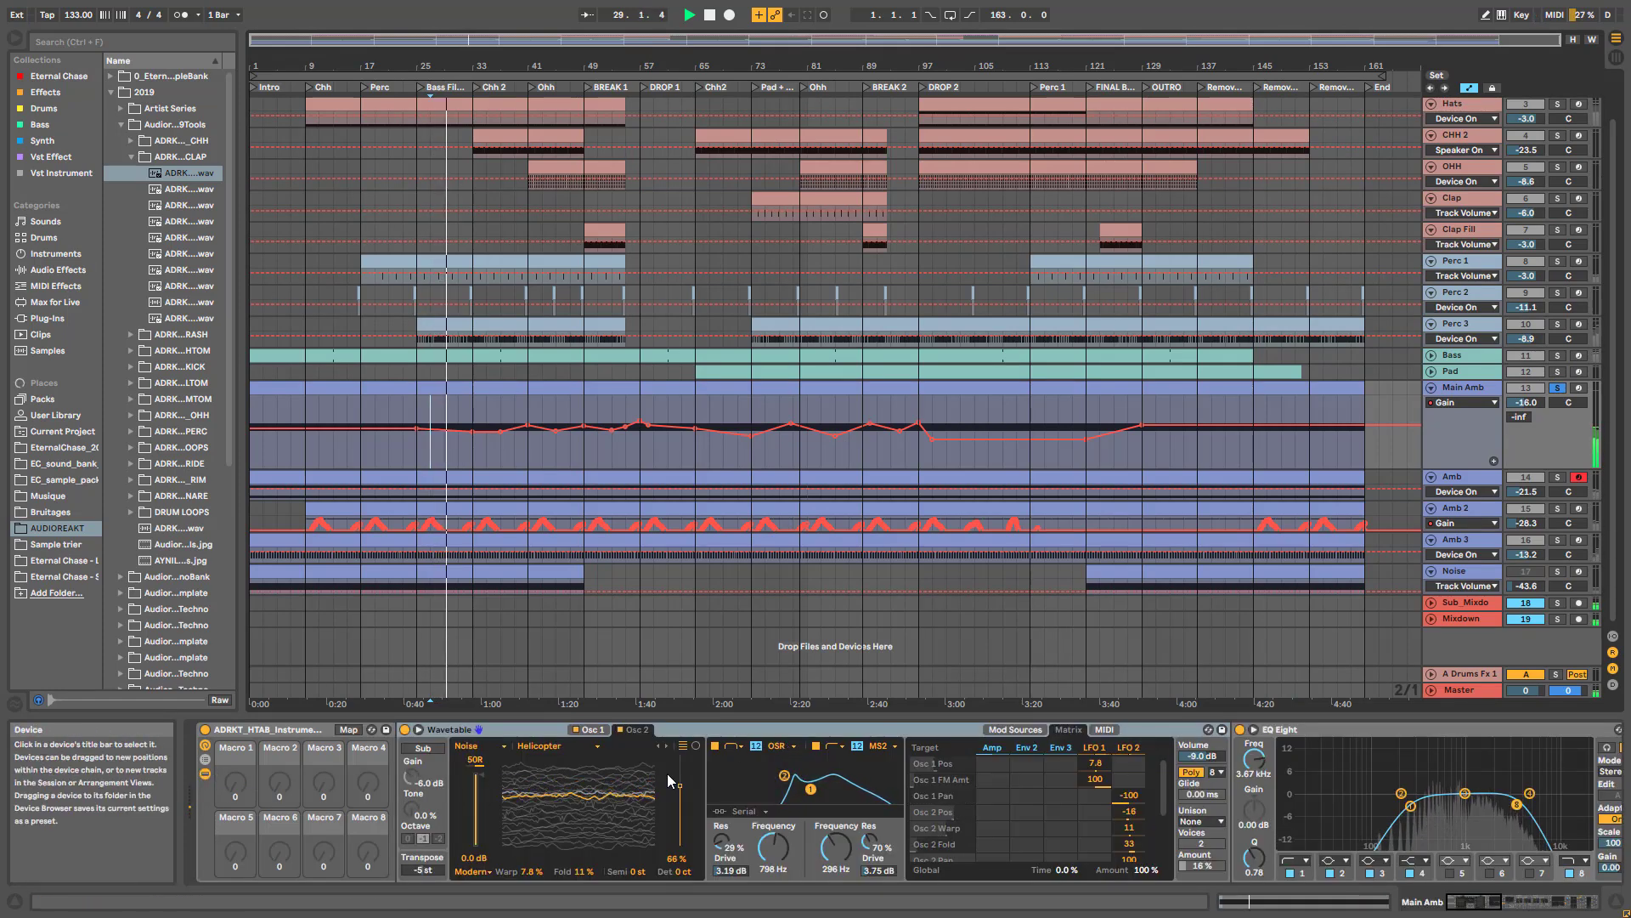
- Examine the wavetables and settings of Wavetable's oscillators 1 and 2 on Main Amb, along with its modulation matrix
click(595, 729)
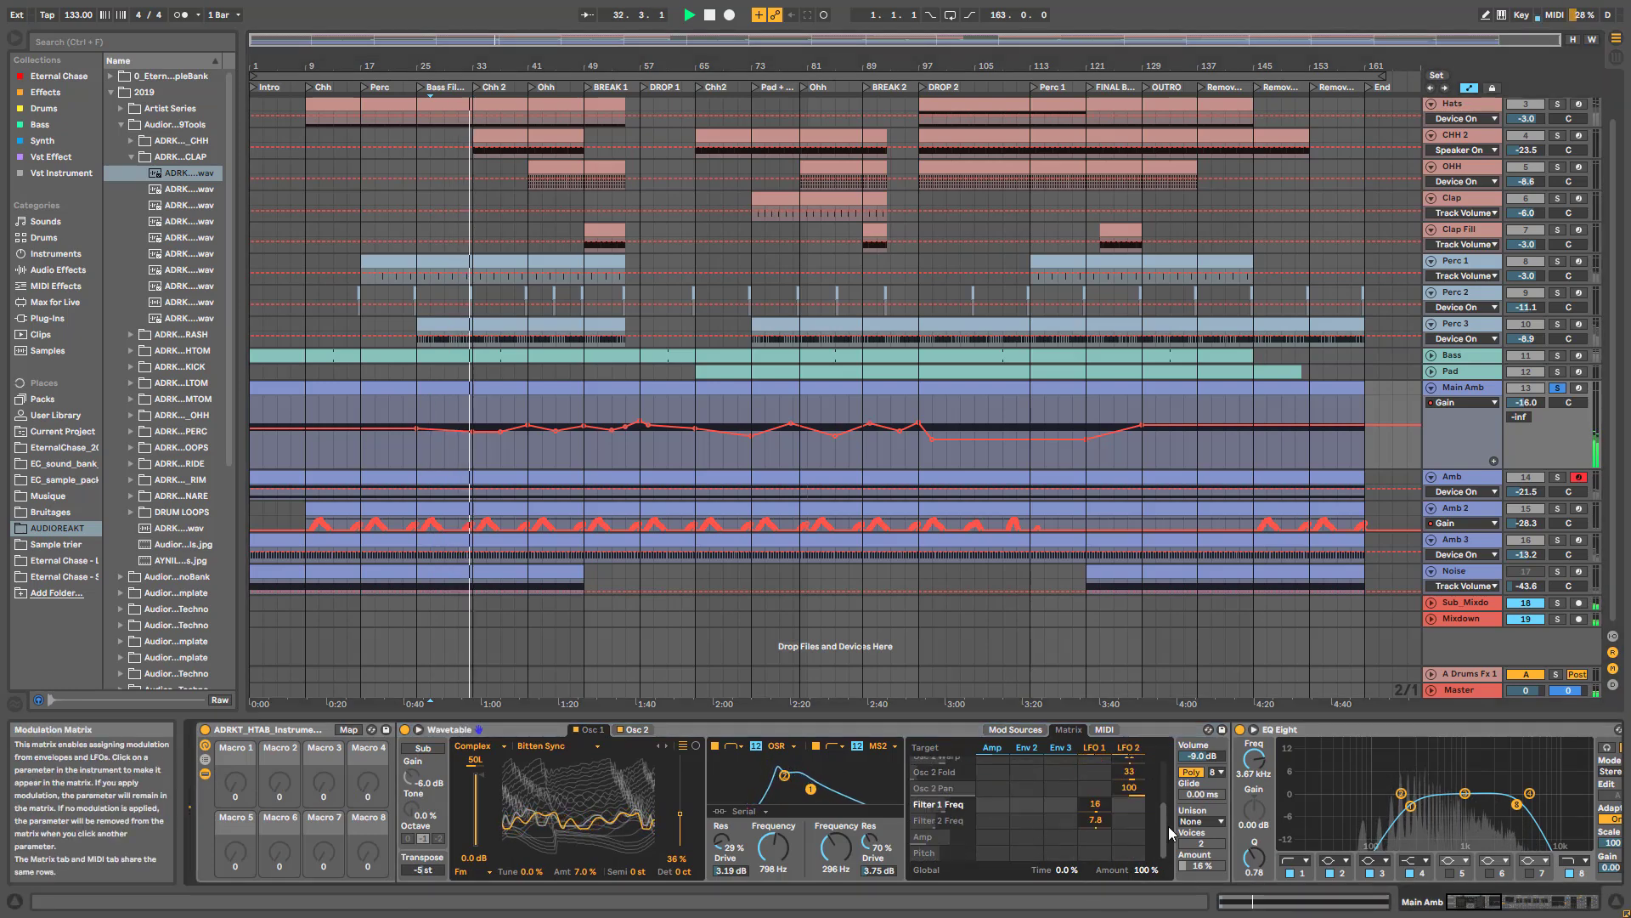
click(634, 730)
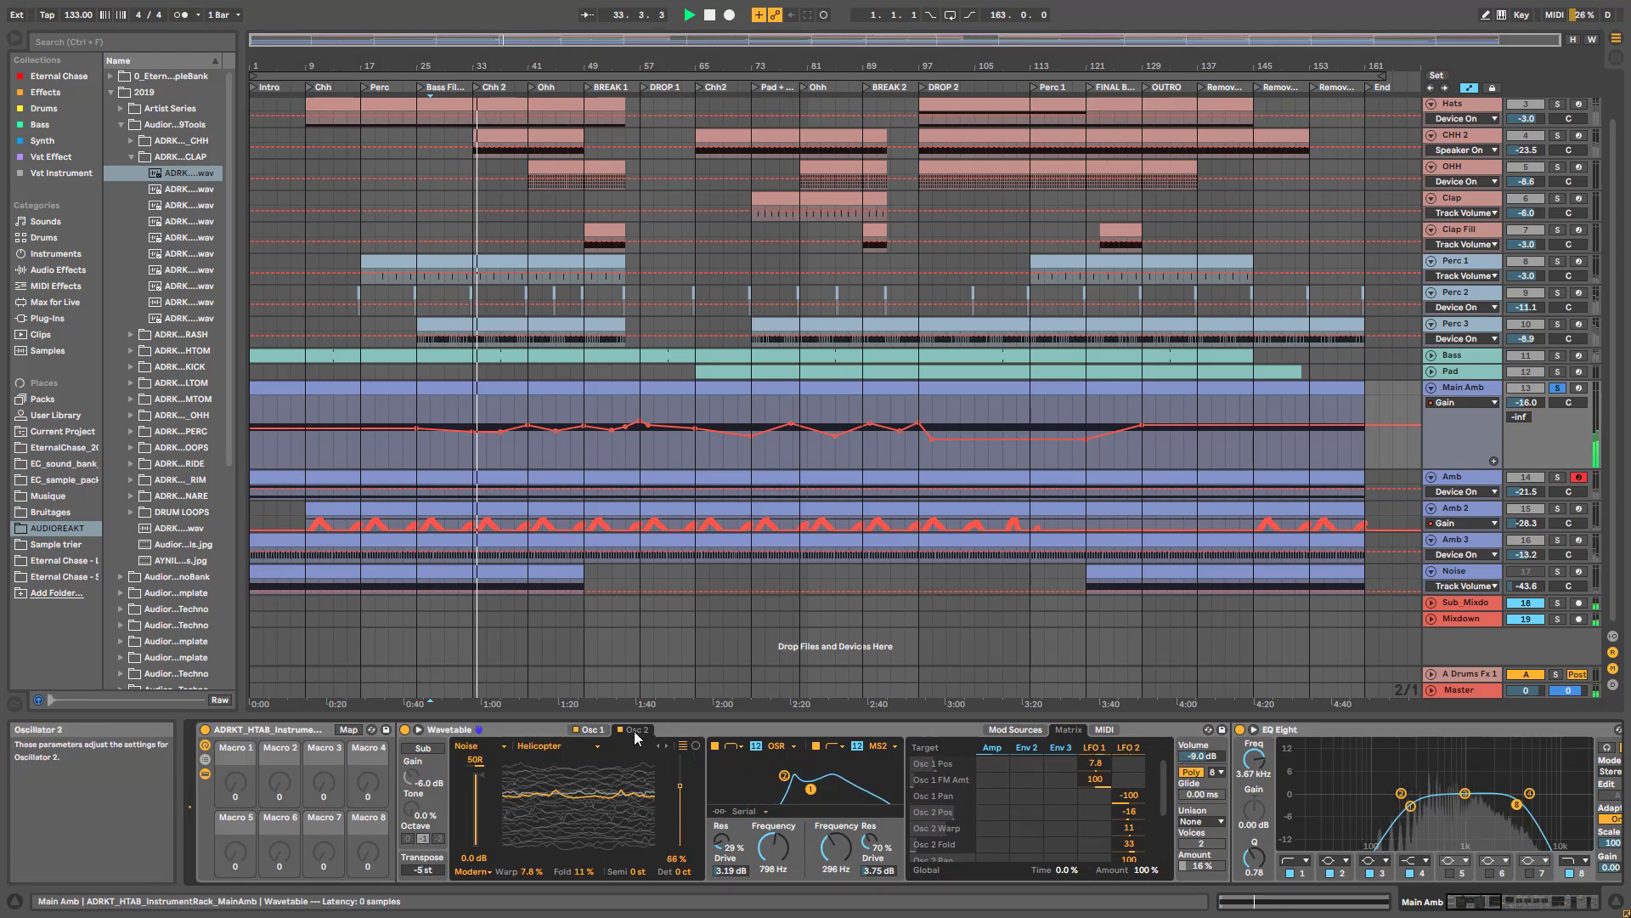
click(593, 733)
key(space)
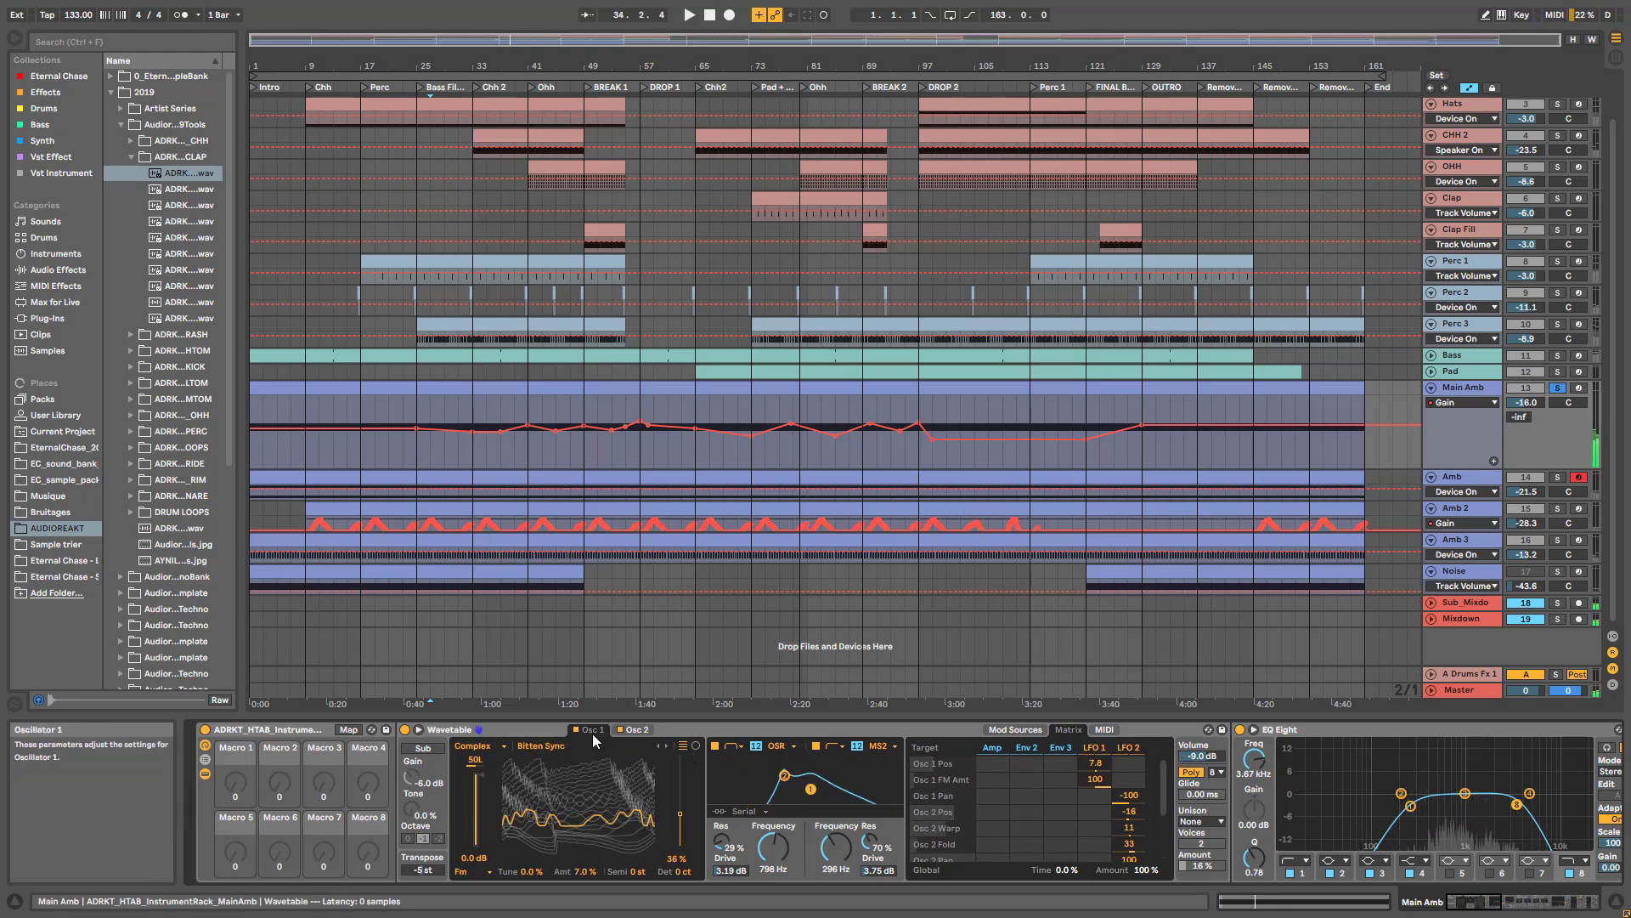
click(1467, 393)
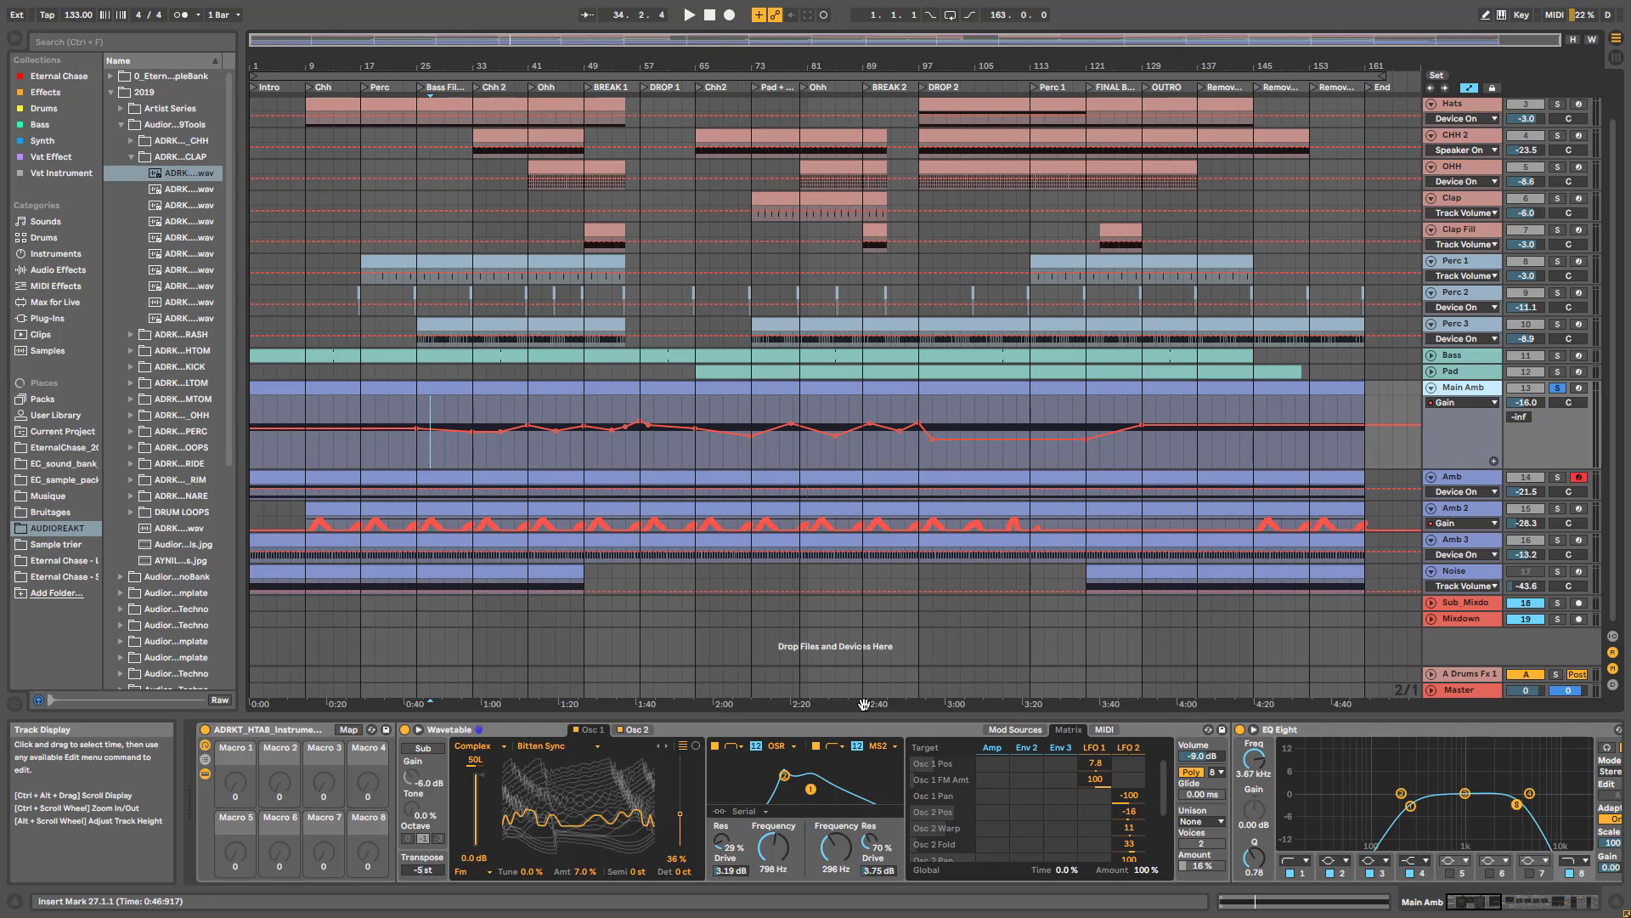
click(638, 731)
click(596, 734)
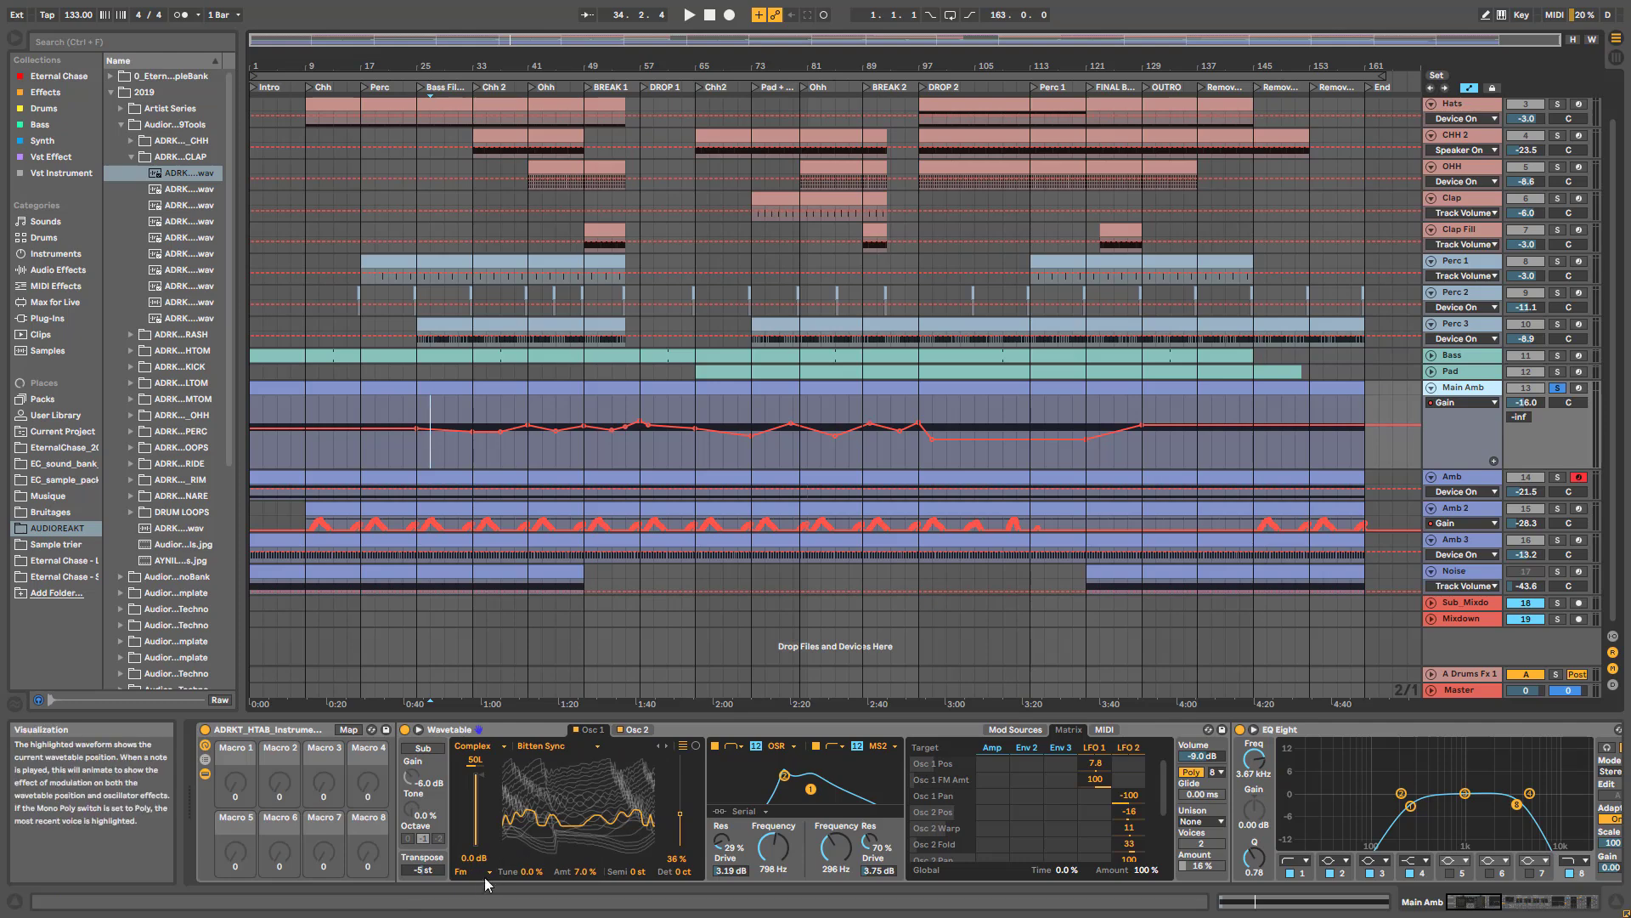
click(636, 730)
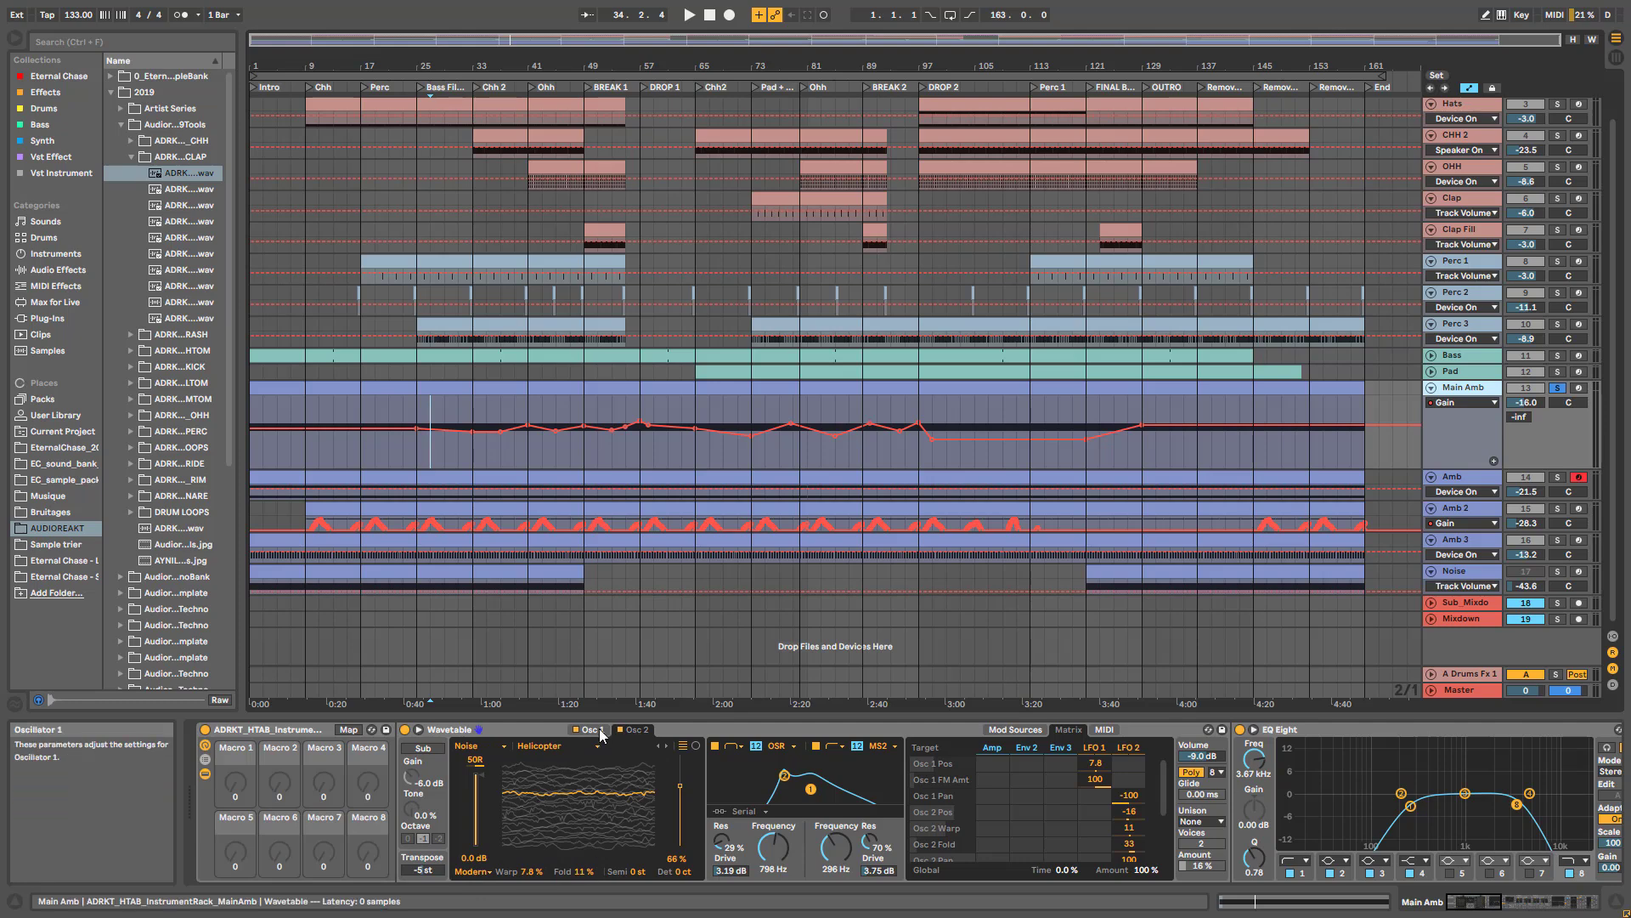
- View the notes of the Main Amb MIDI clip and return to Wavetable's oscillator 1 settings
double_click(584, 388)
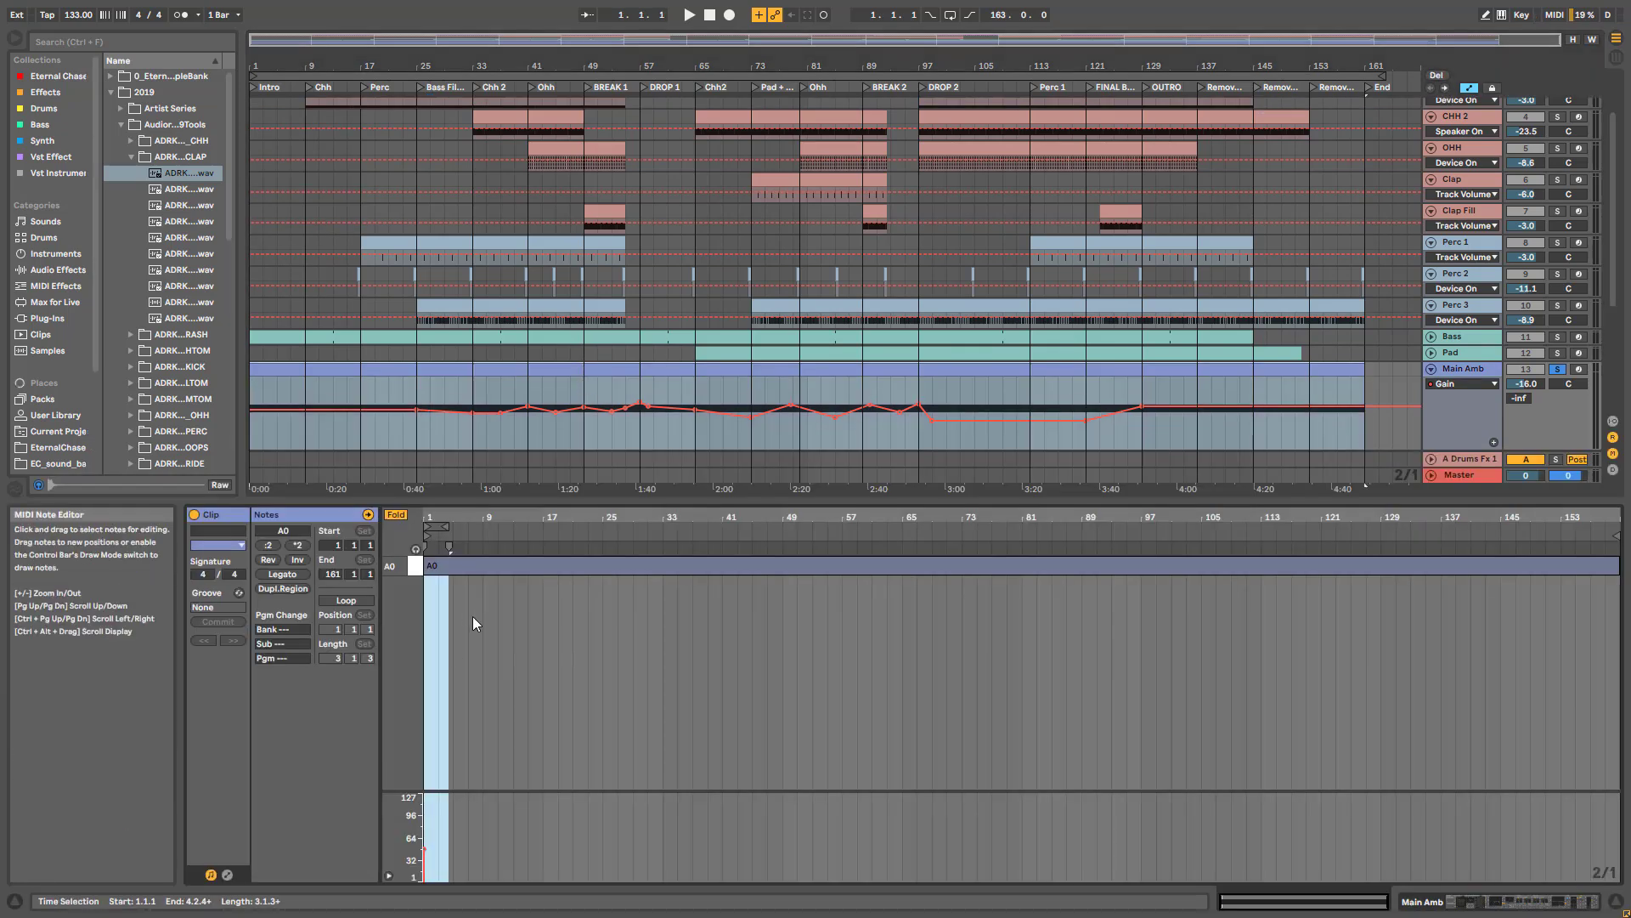
click(1473, 374)
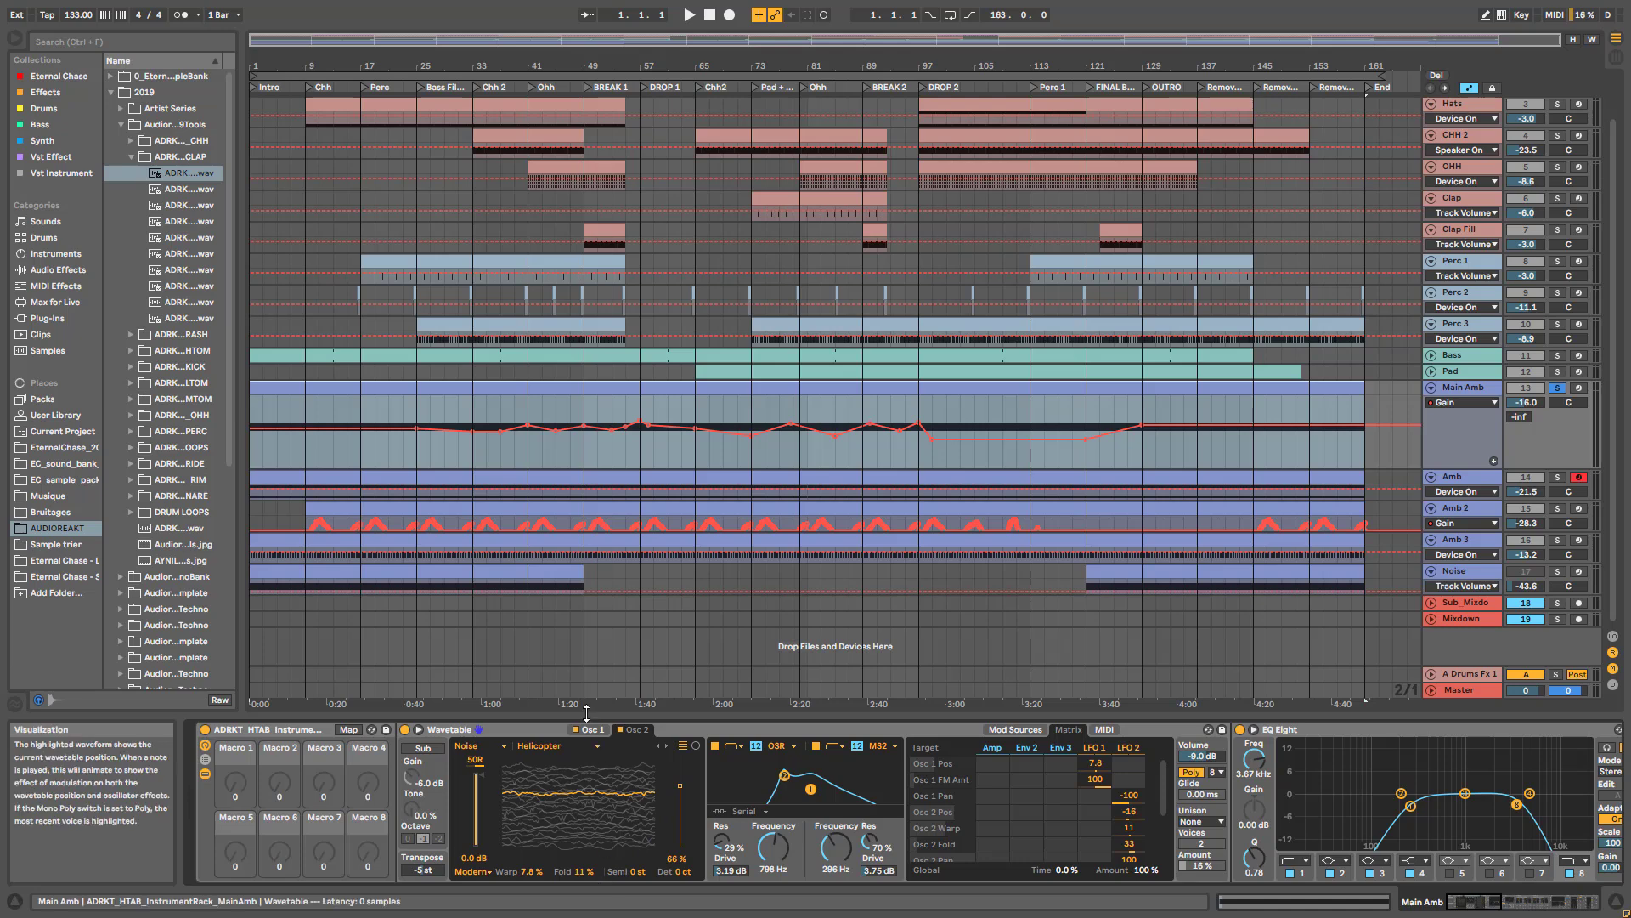
click(614, 732)
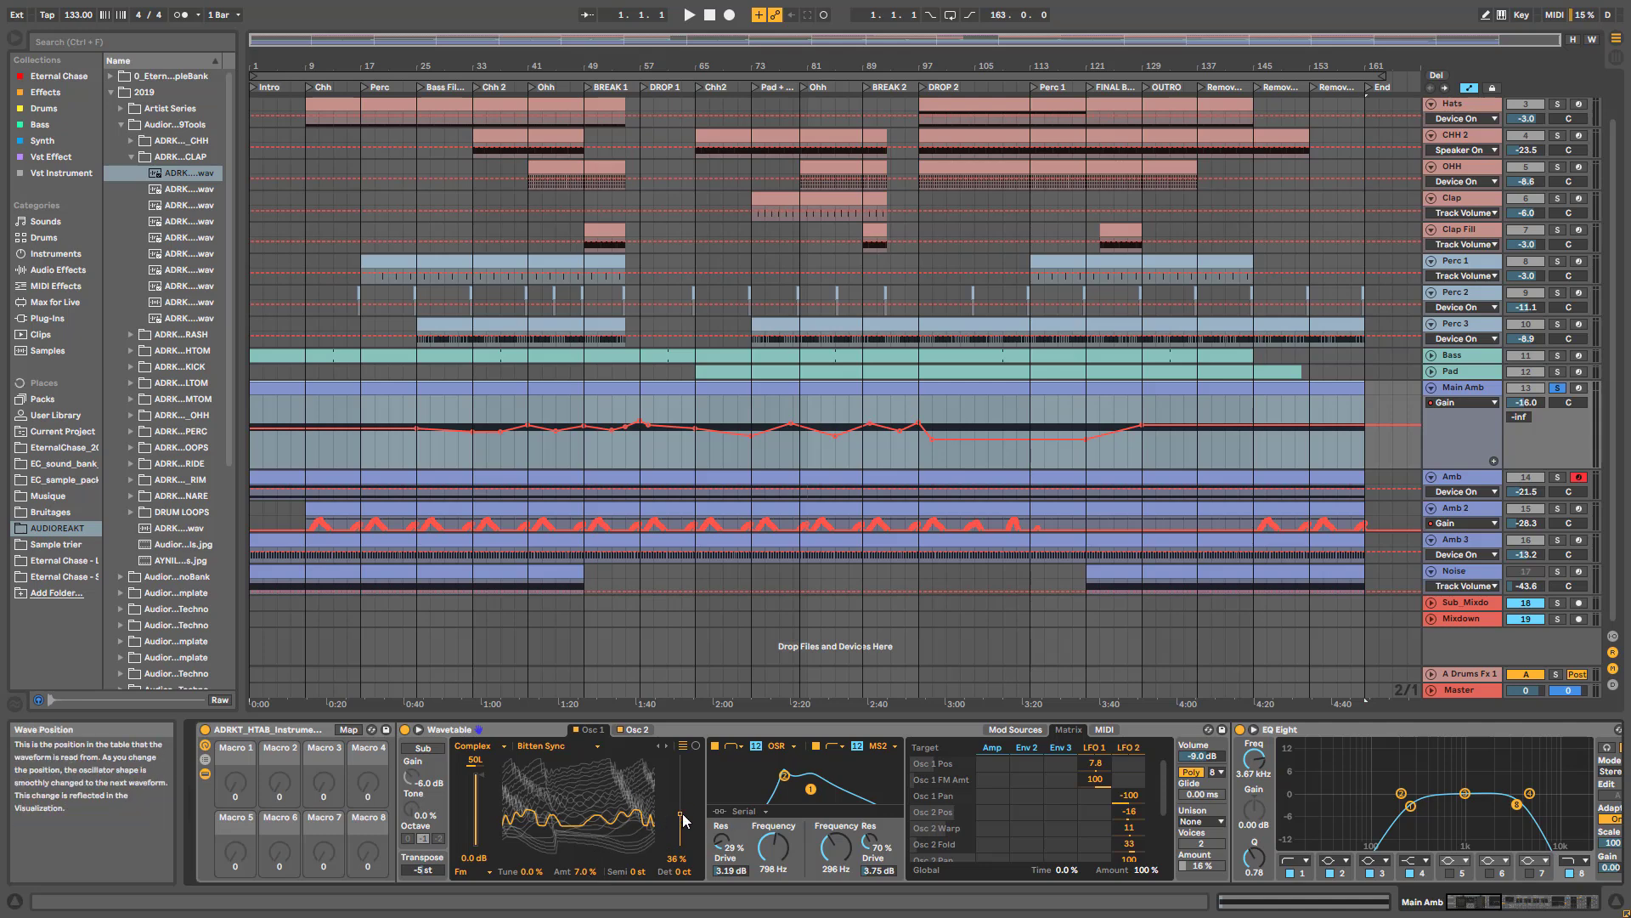
- Try a wave position of 29% on Wavetable's oscillator 1 and undo the change
drag(683, 814, 683, 811)
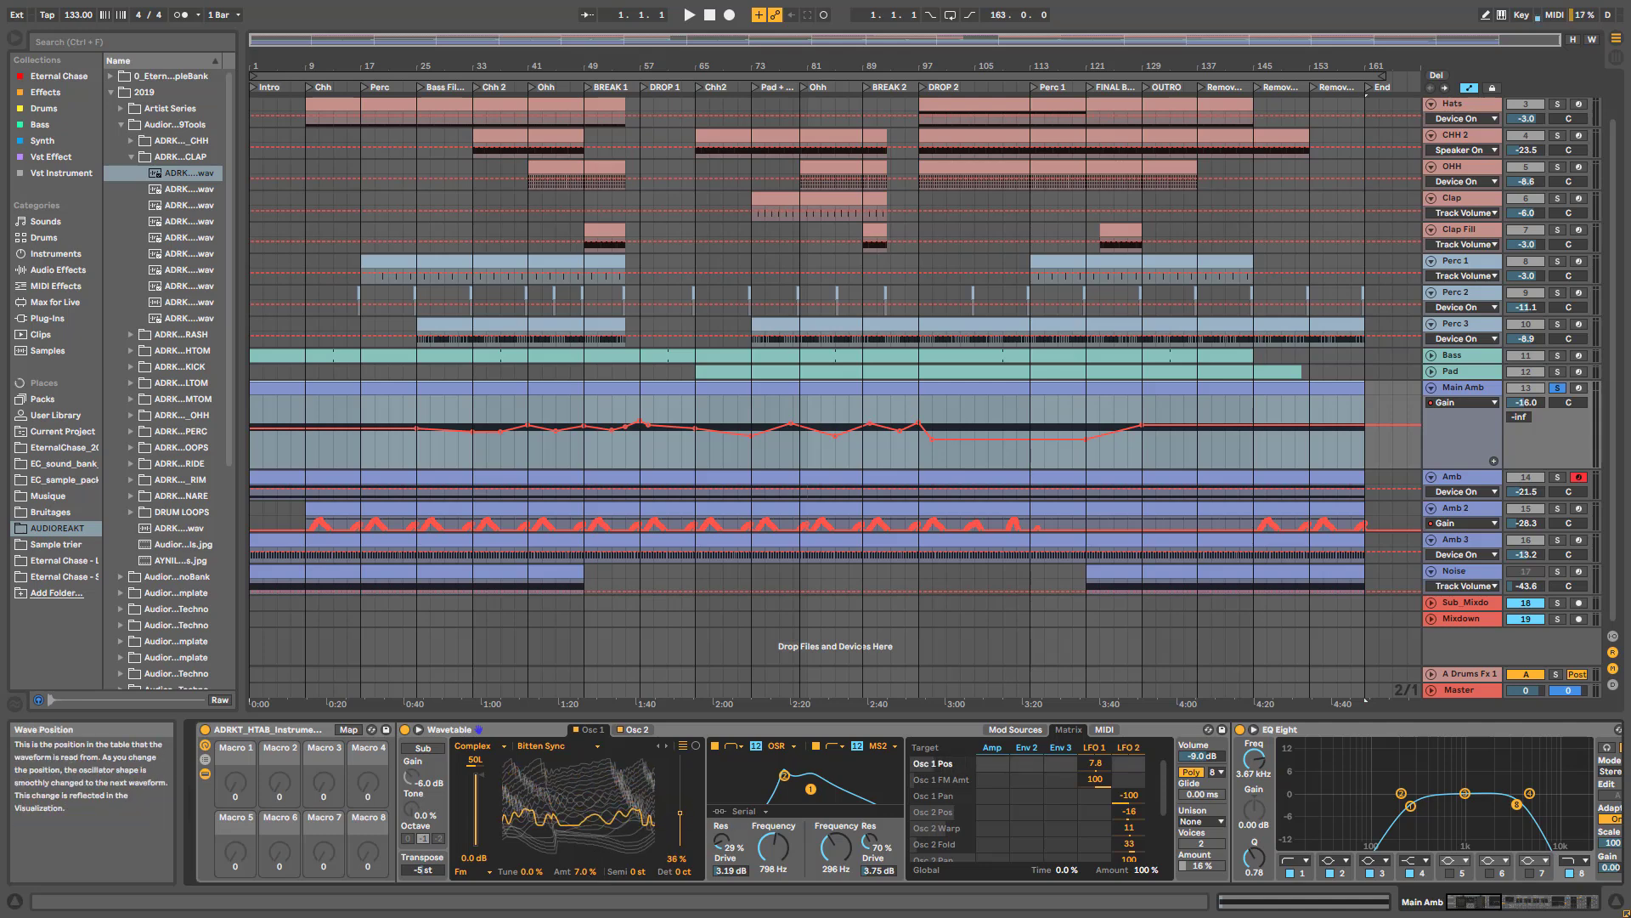
key(z)
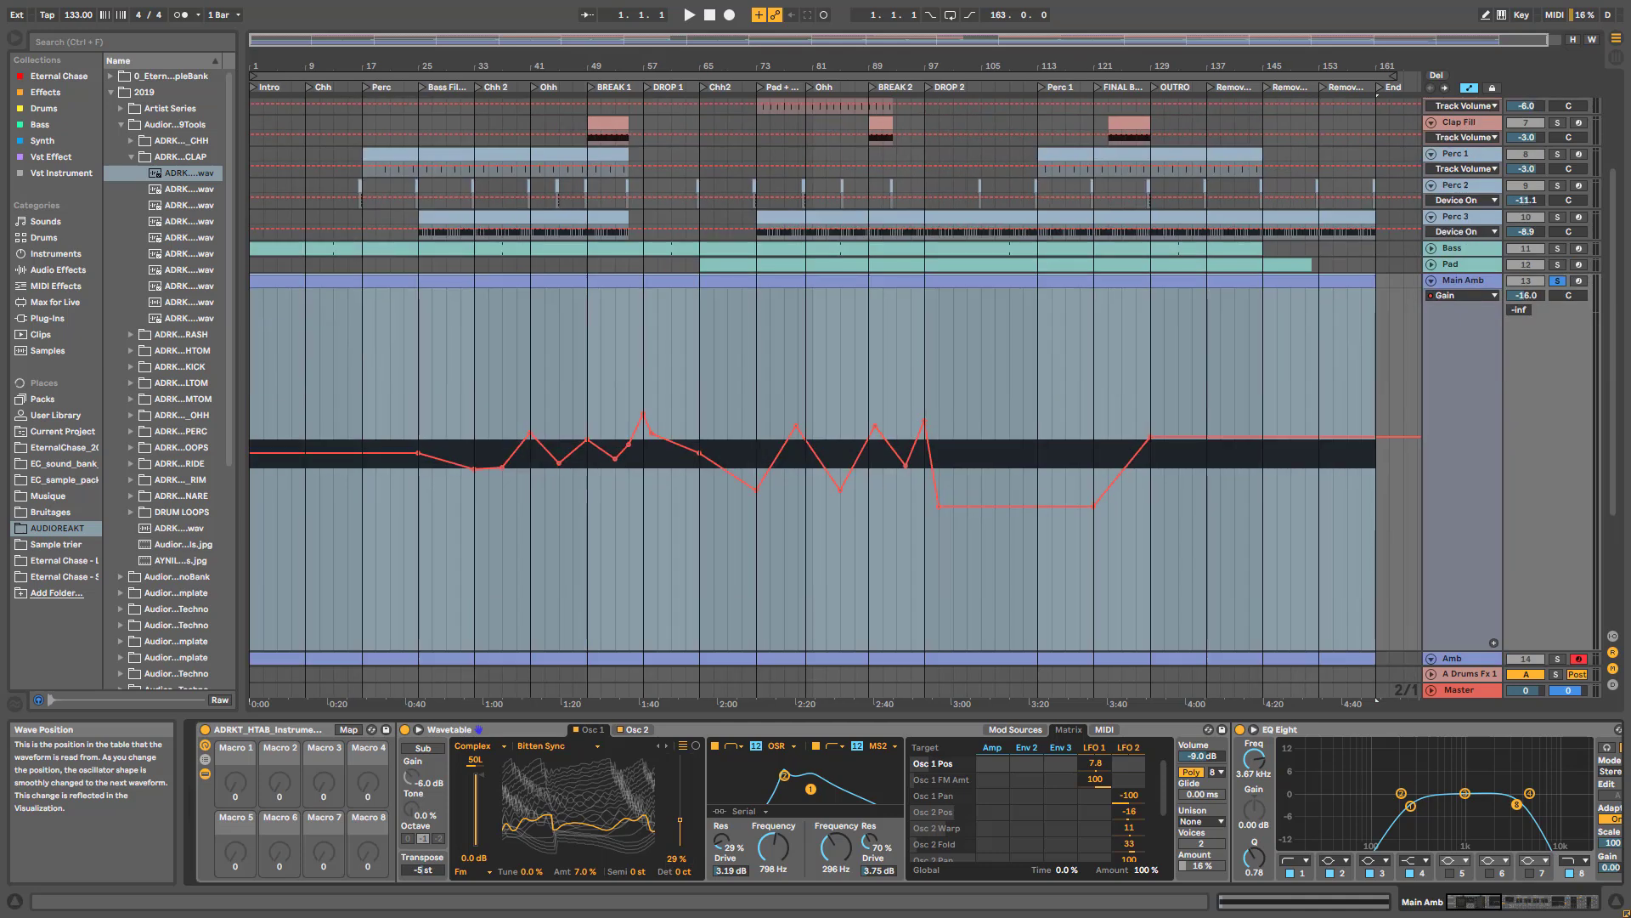
- Play Main Amb from the start, trying Wavetable's LFO 1 and LFO 2 amounts at 0% and restoring them
key(space)
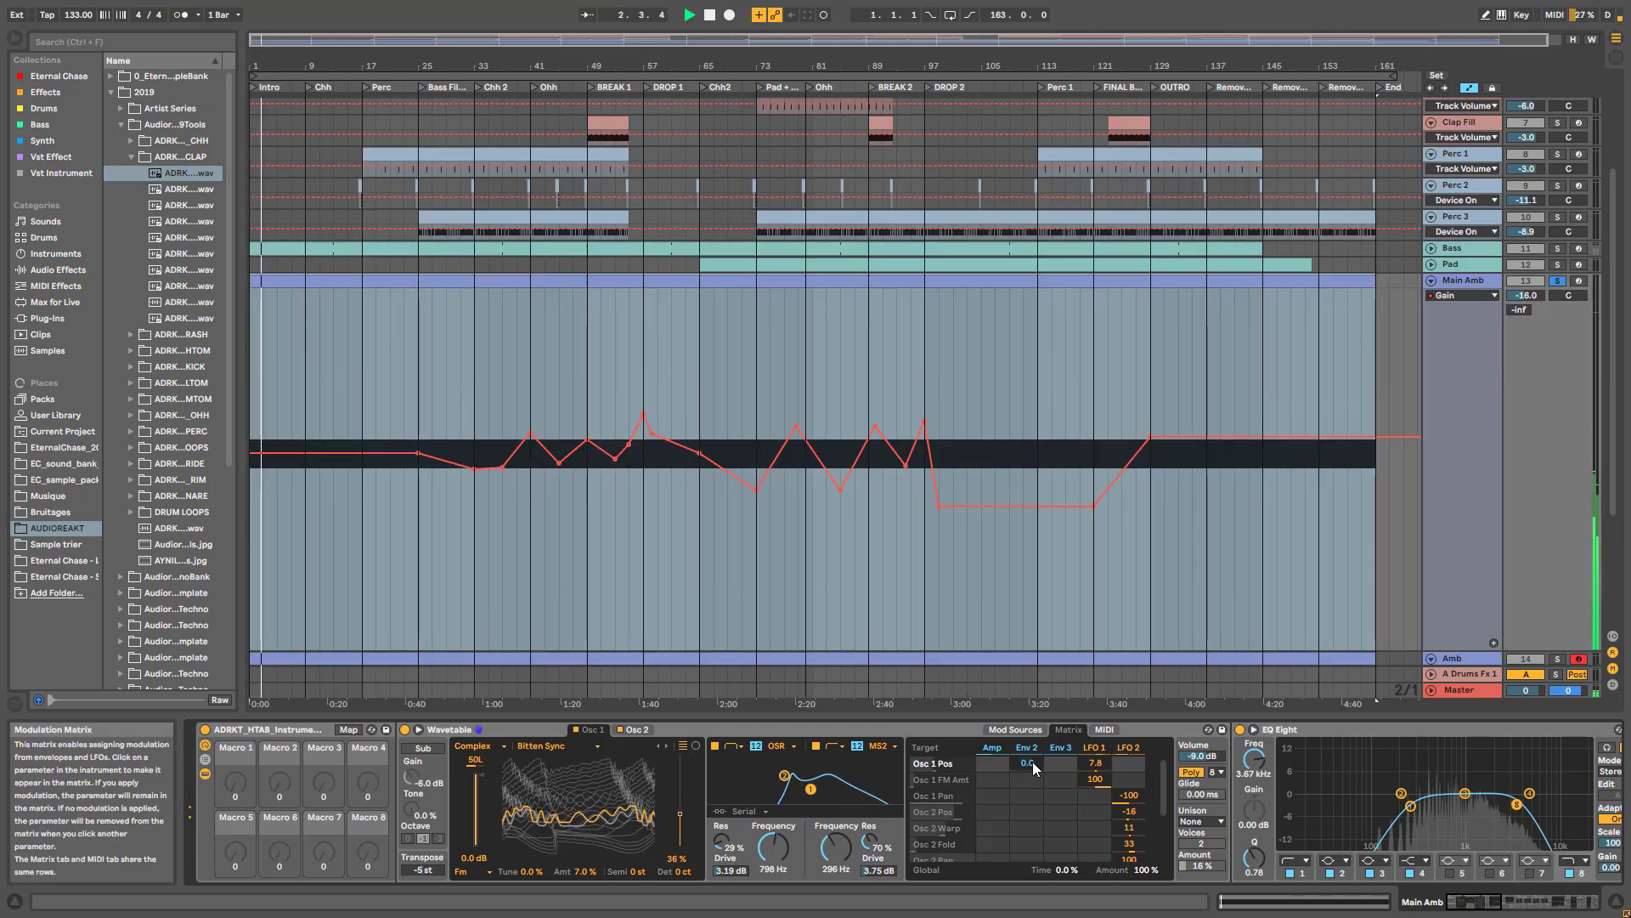
click(1096, 748)
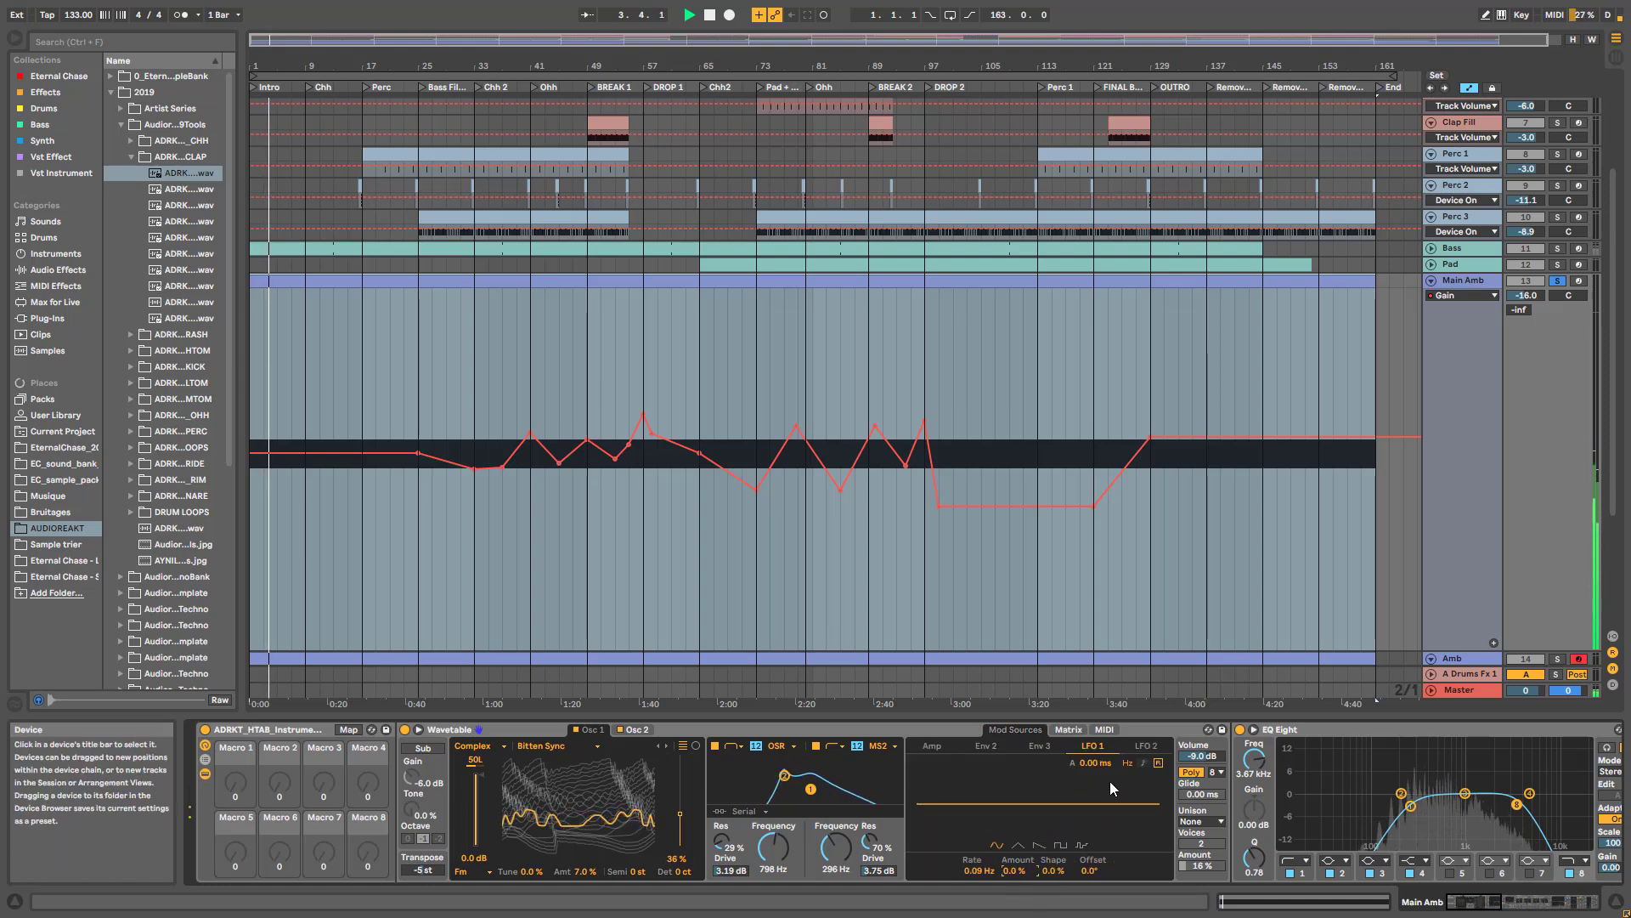
click(1147, 746)
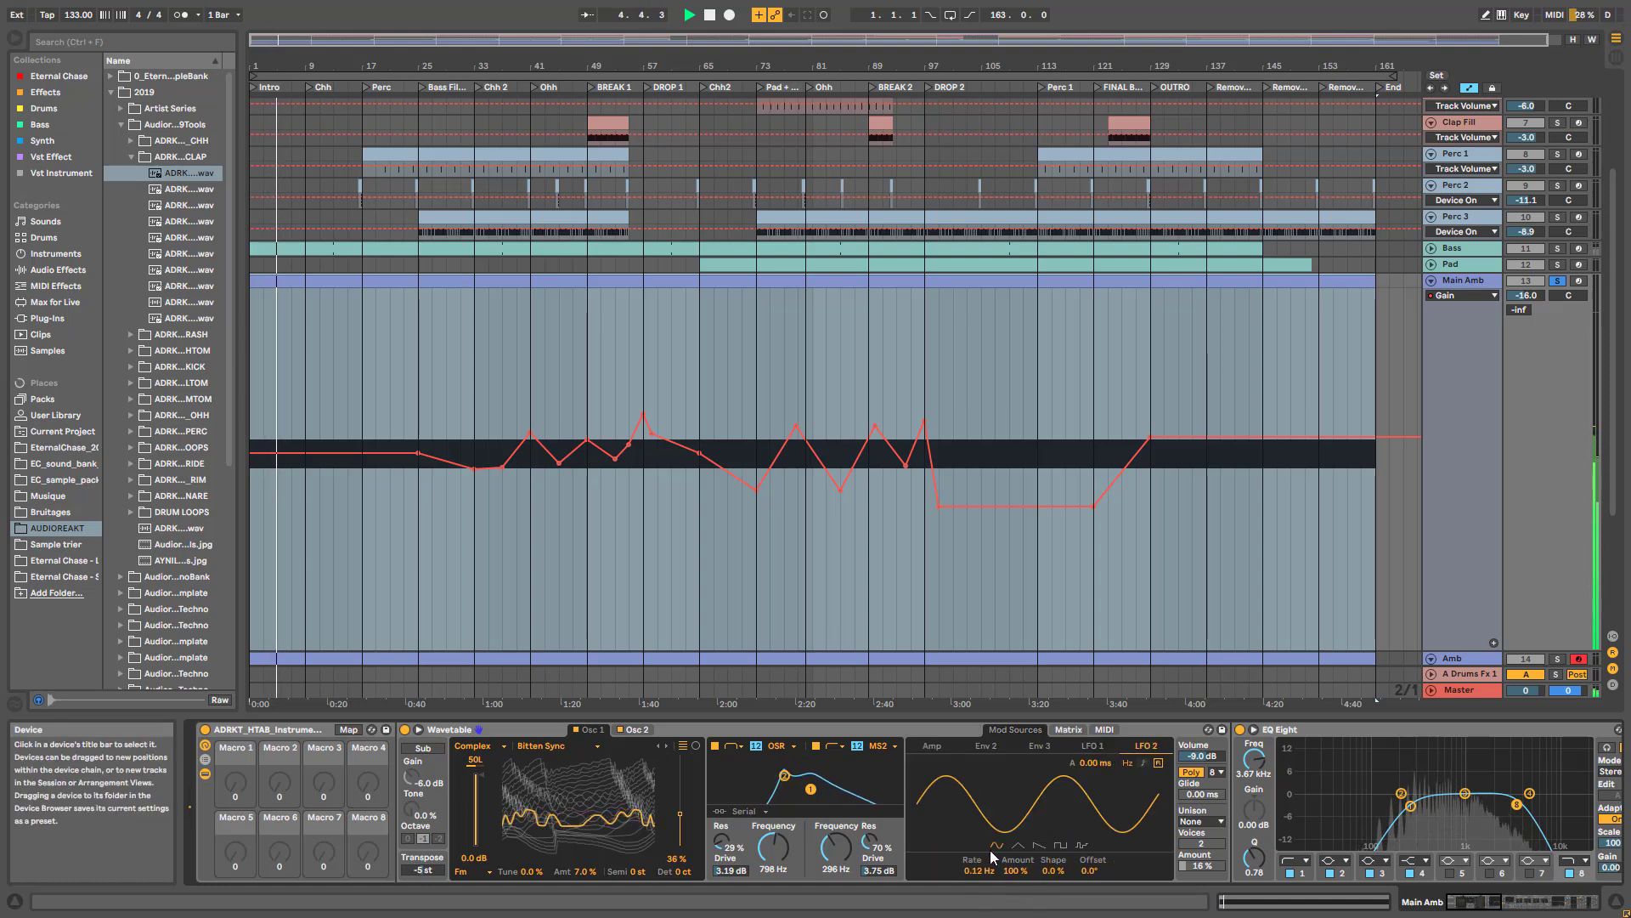
drag(1016, 869, 1016, 914)
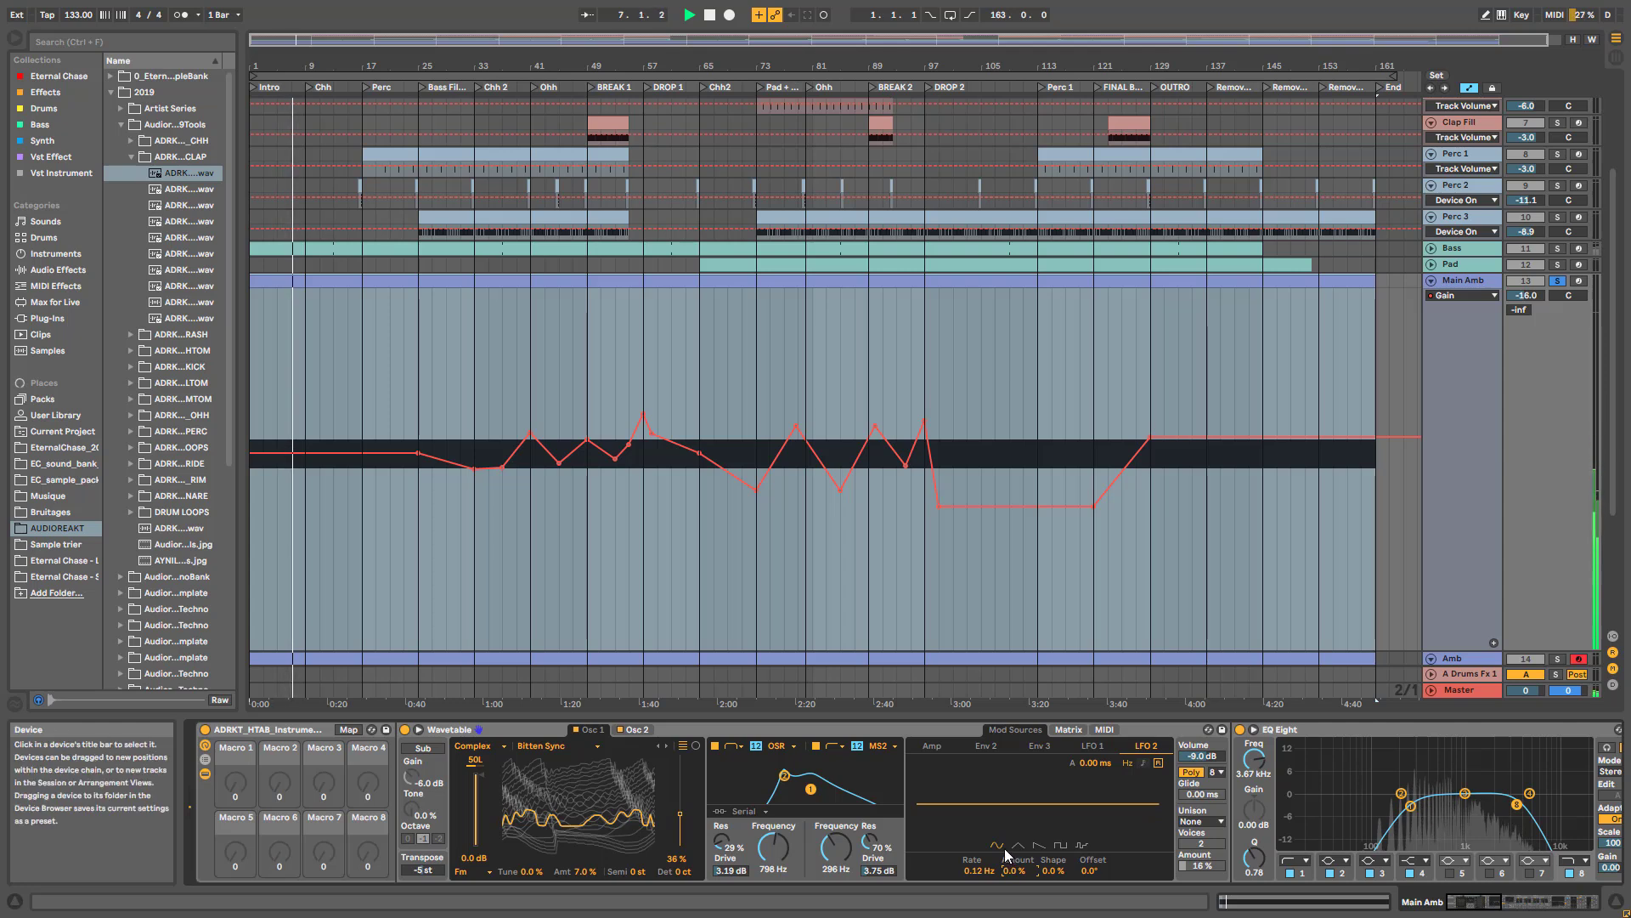
key(ctrl+z)
click(1104, 744)
- Review Wavetable's modulation matrix and compare the rates and waveforms of LFO 1 and LFO 2
click(1068, 730)
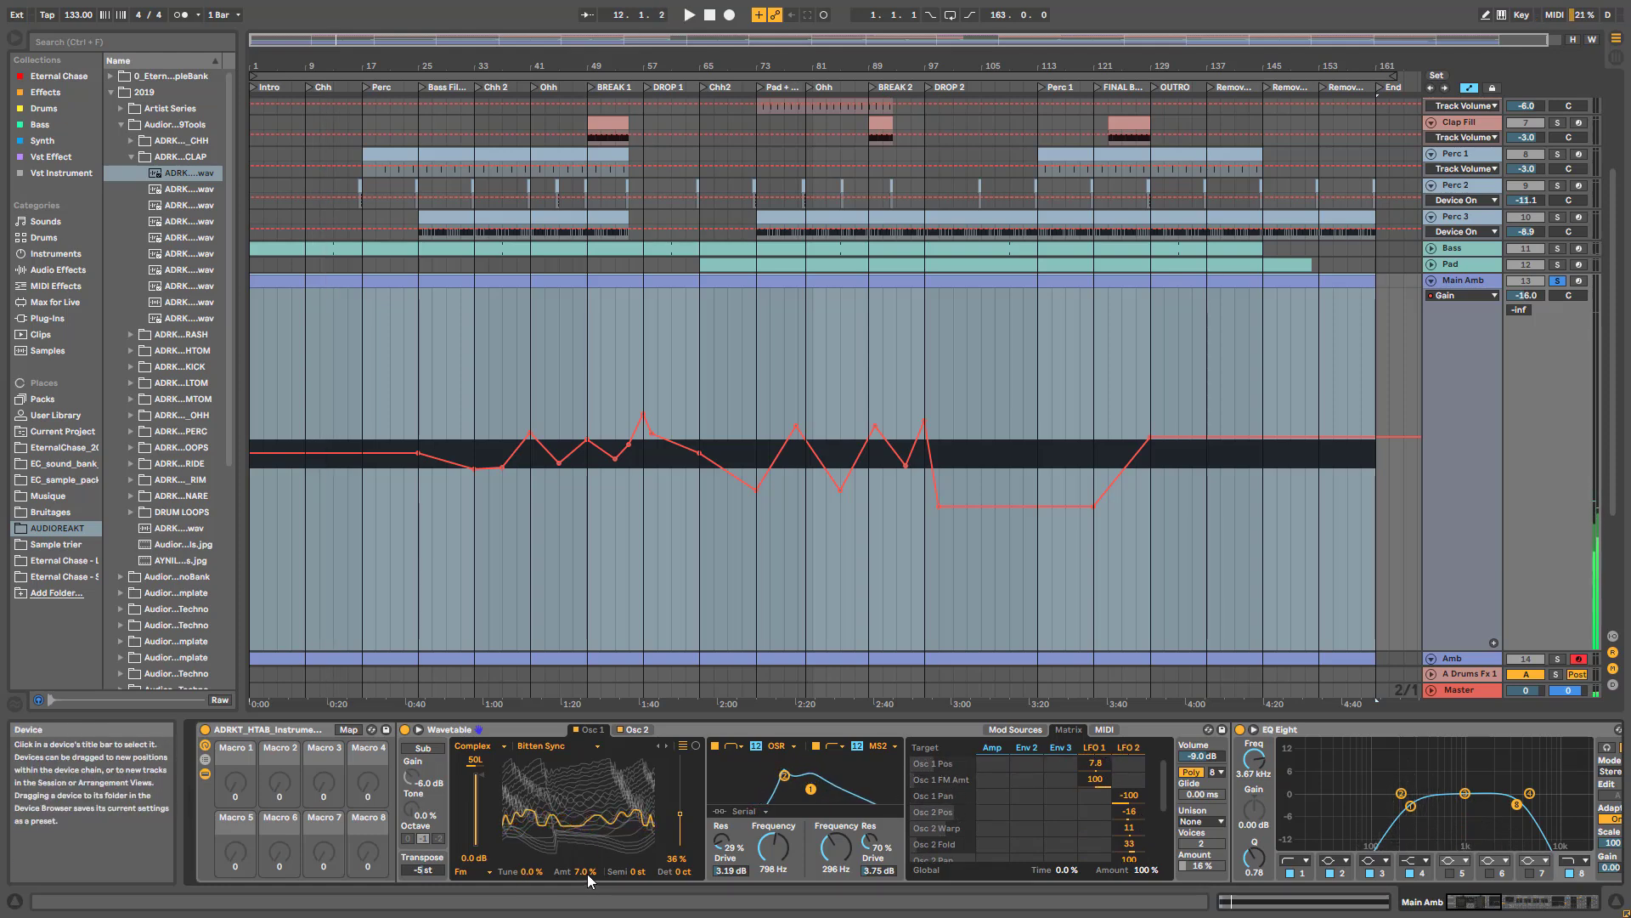
click(1097, 749)
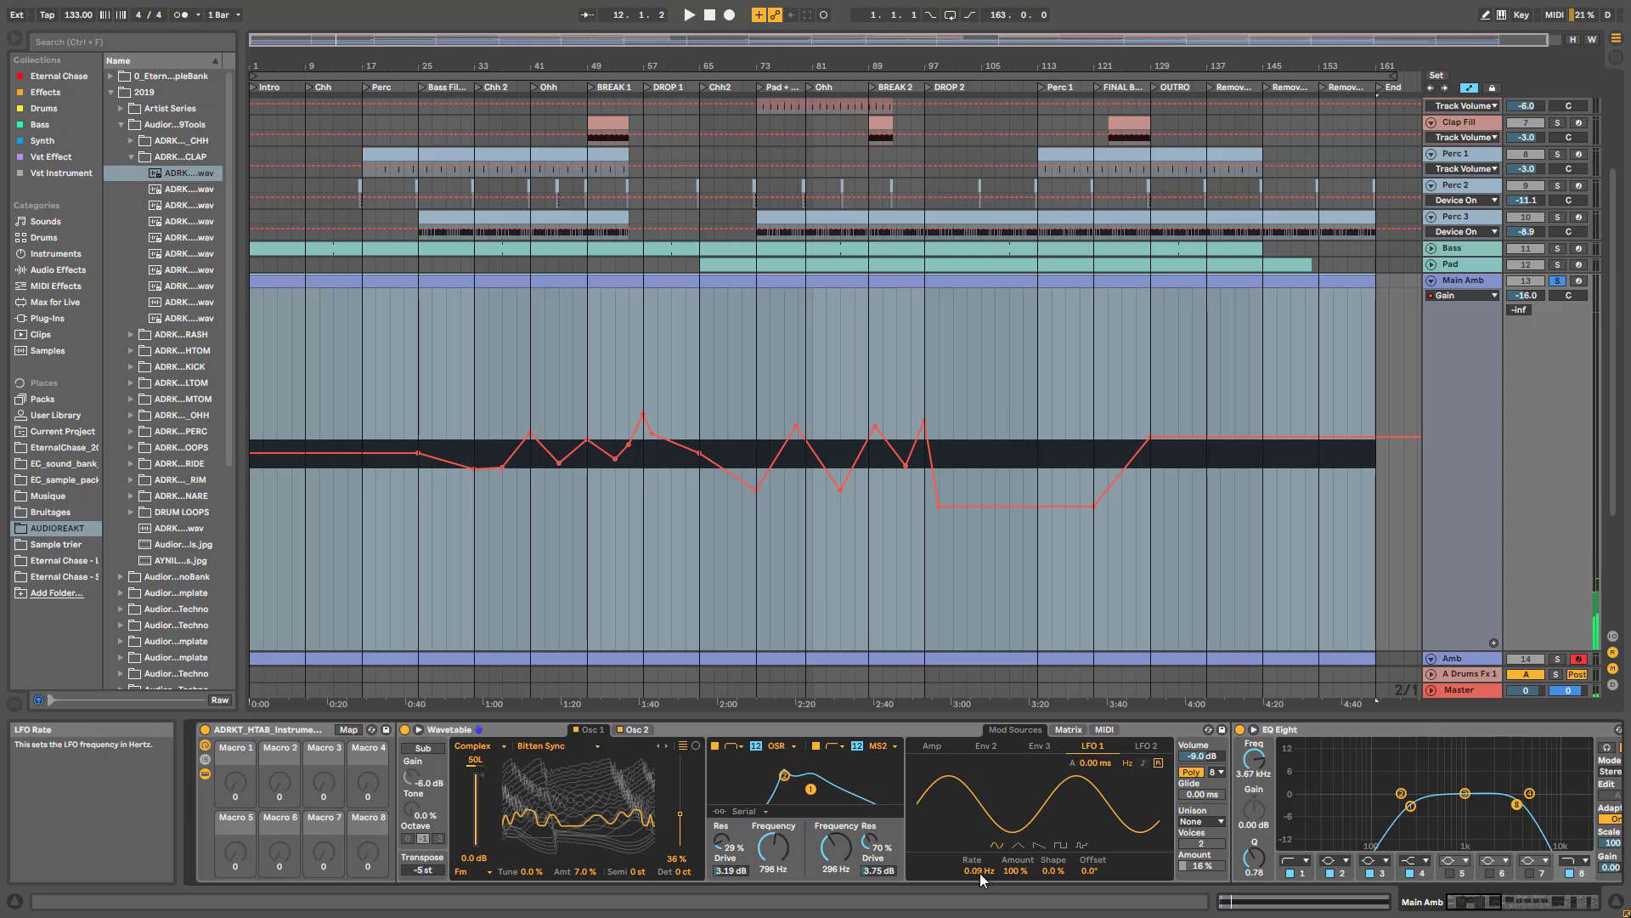
click(1146, 747)
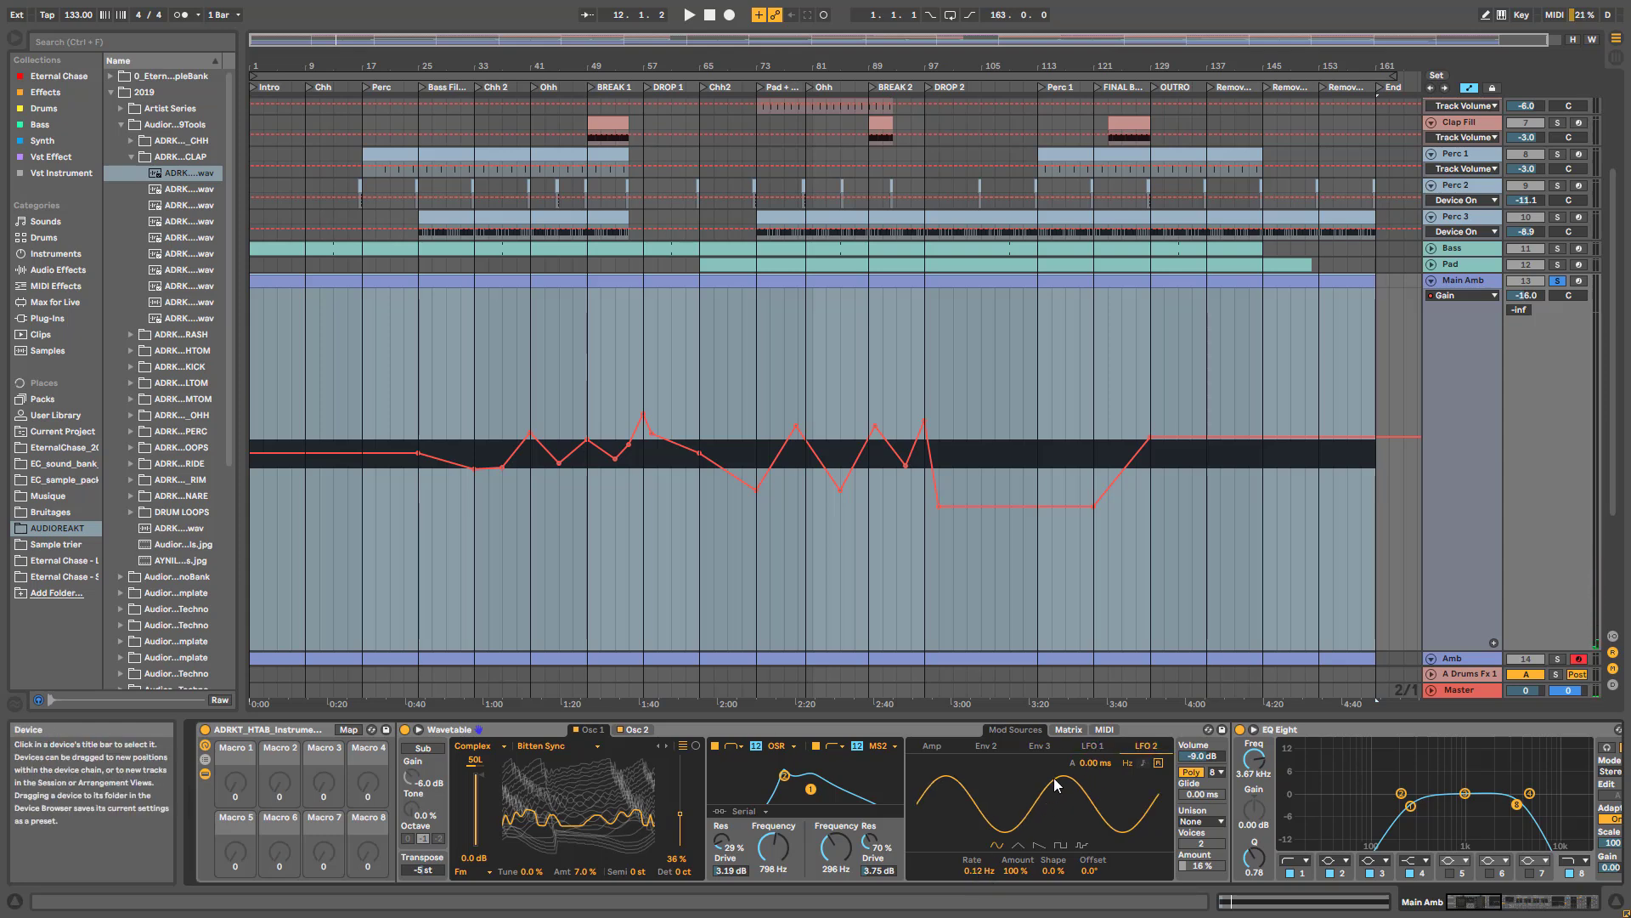
click(1109, 746)
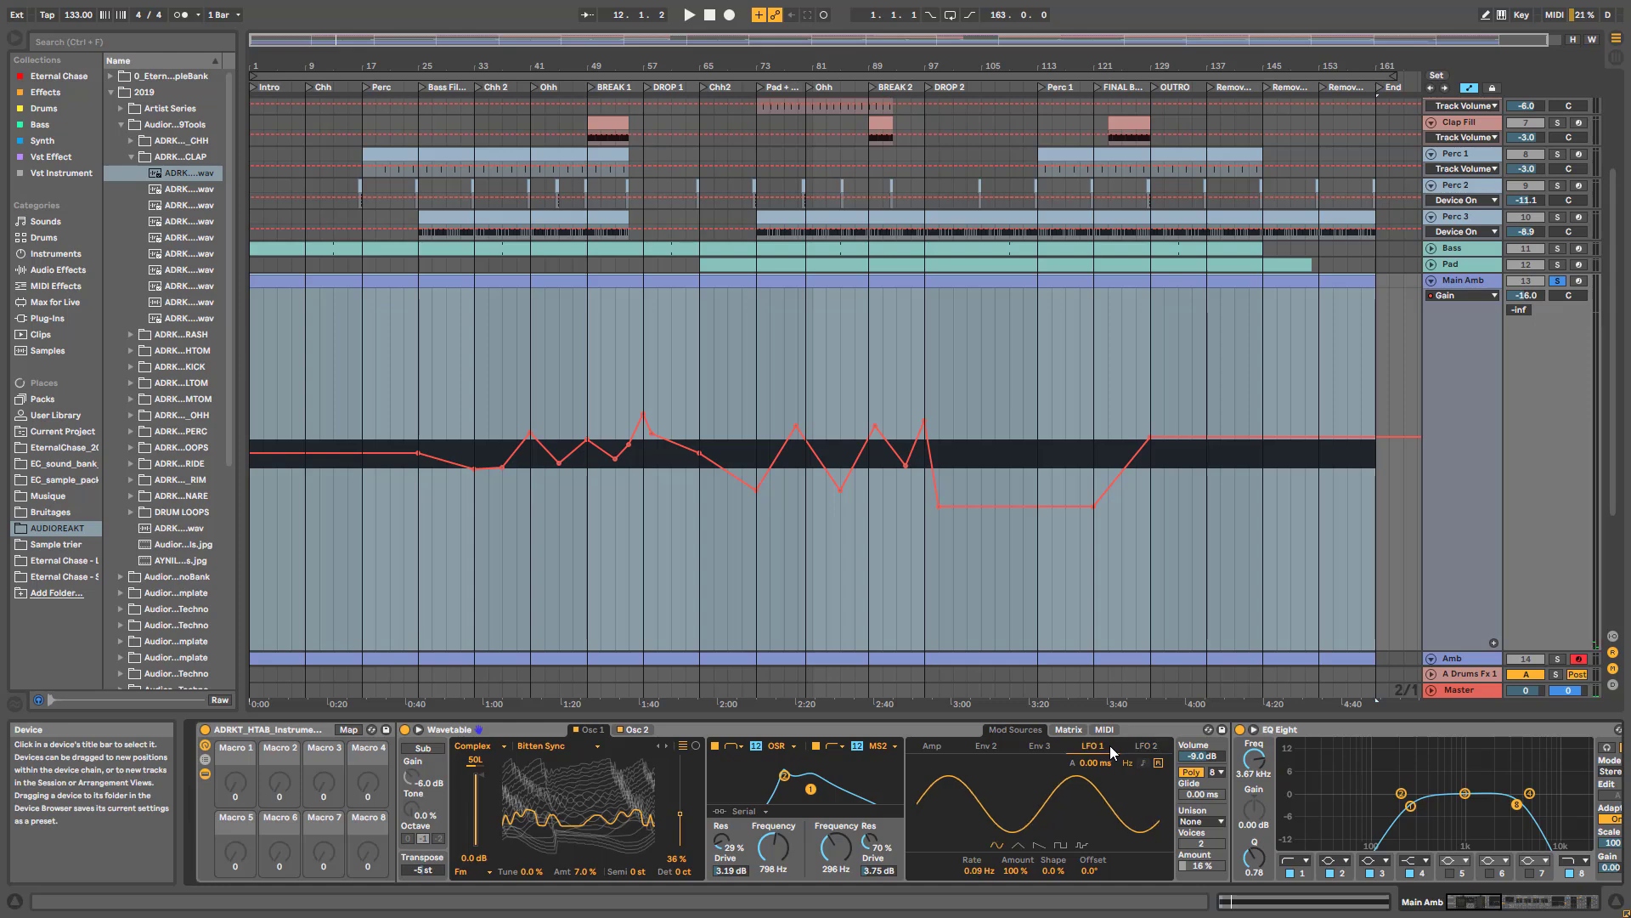
- Compare Wavetable's two oscillators and play Main Amb from the start with oscillator 2 displayed
click(639, 730)
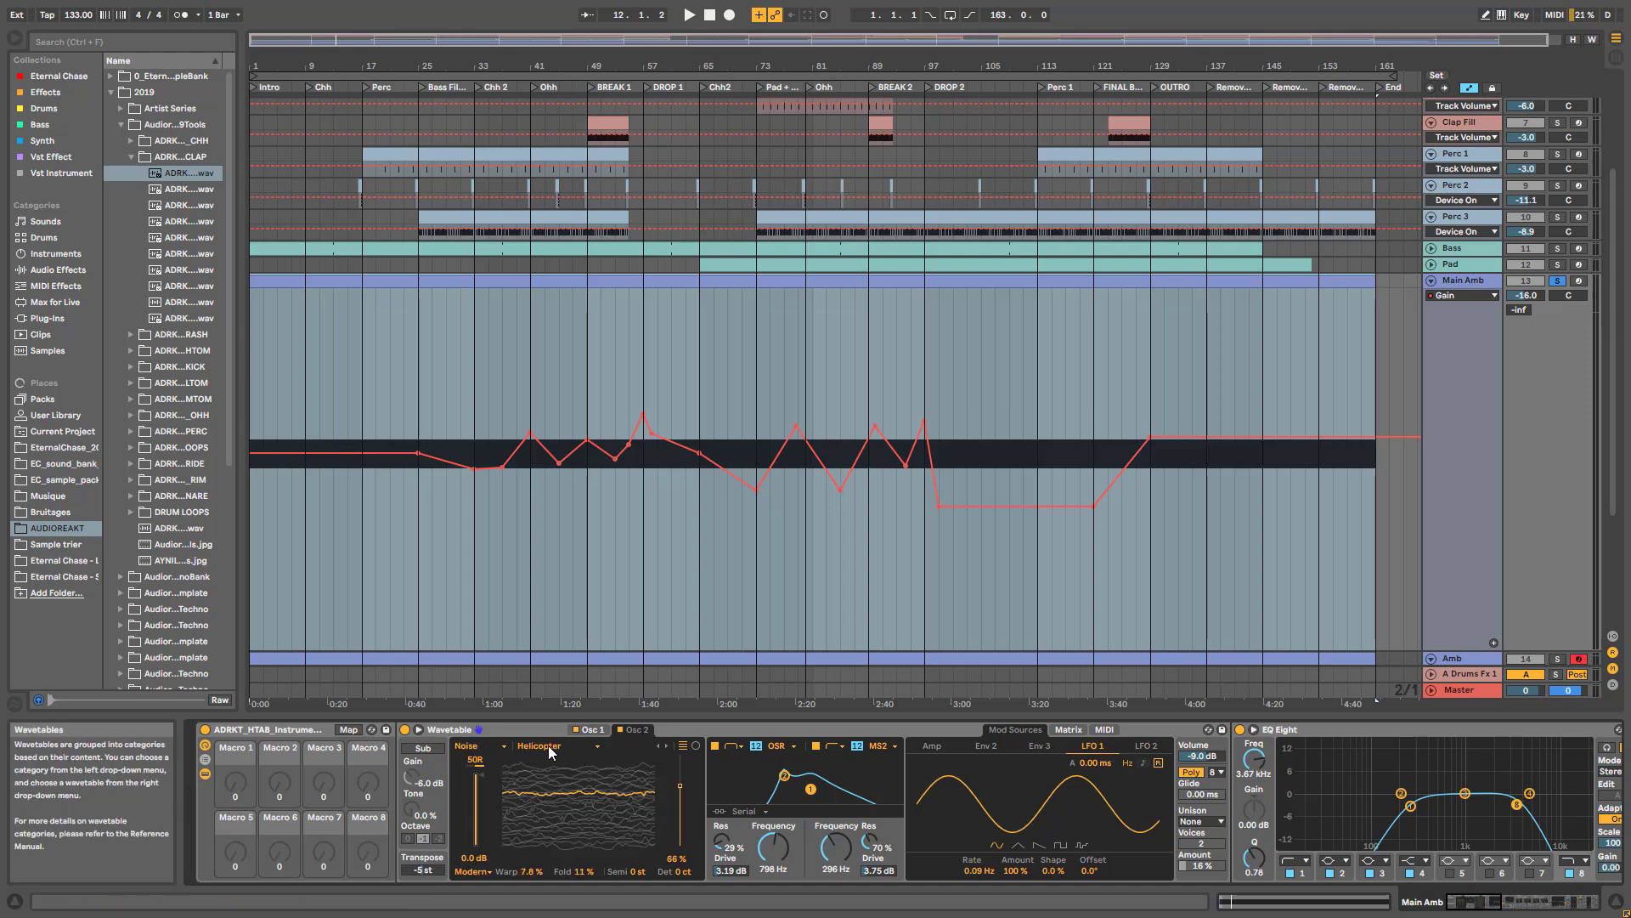
click(591, 730)
click(633, 731)
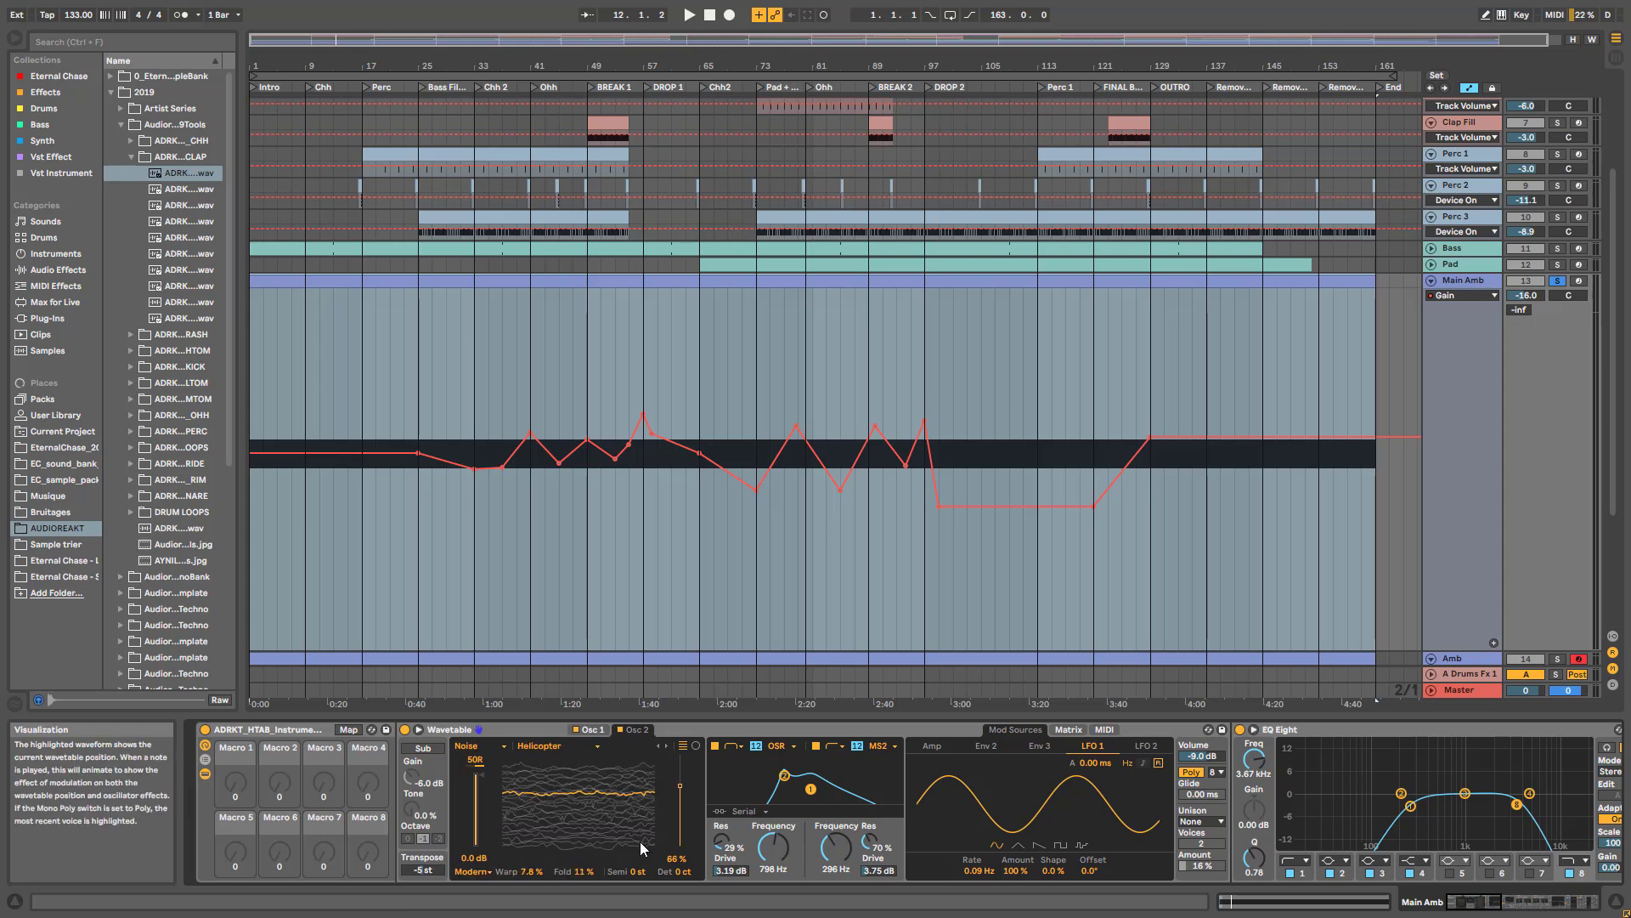
key(space)
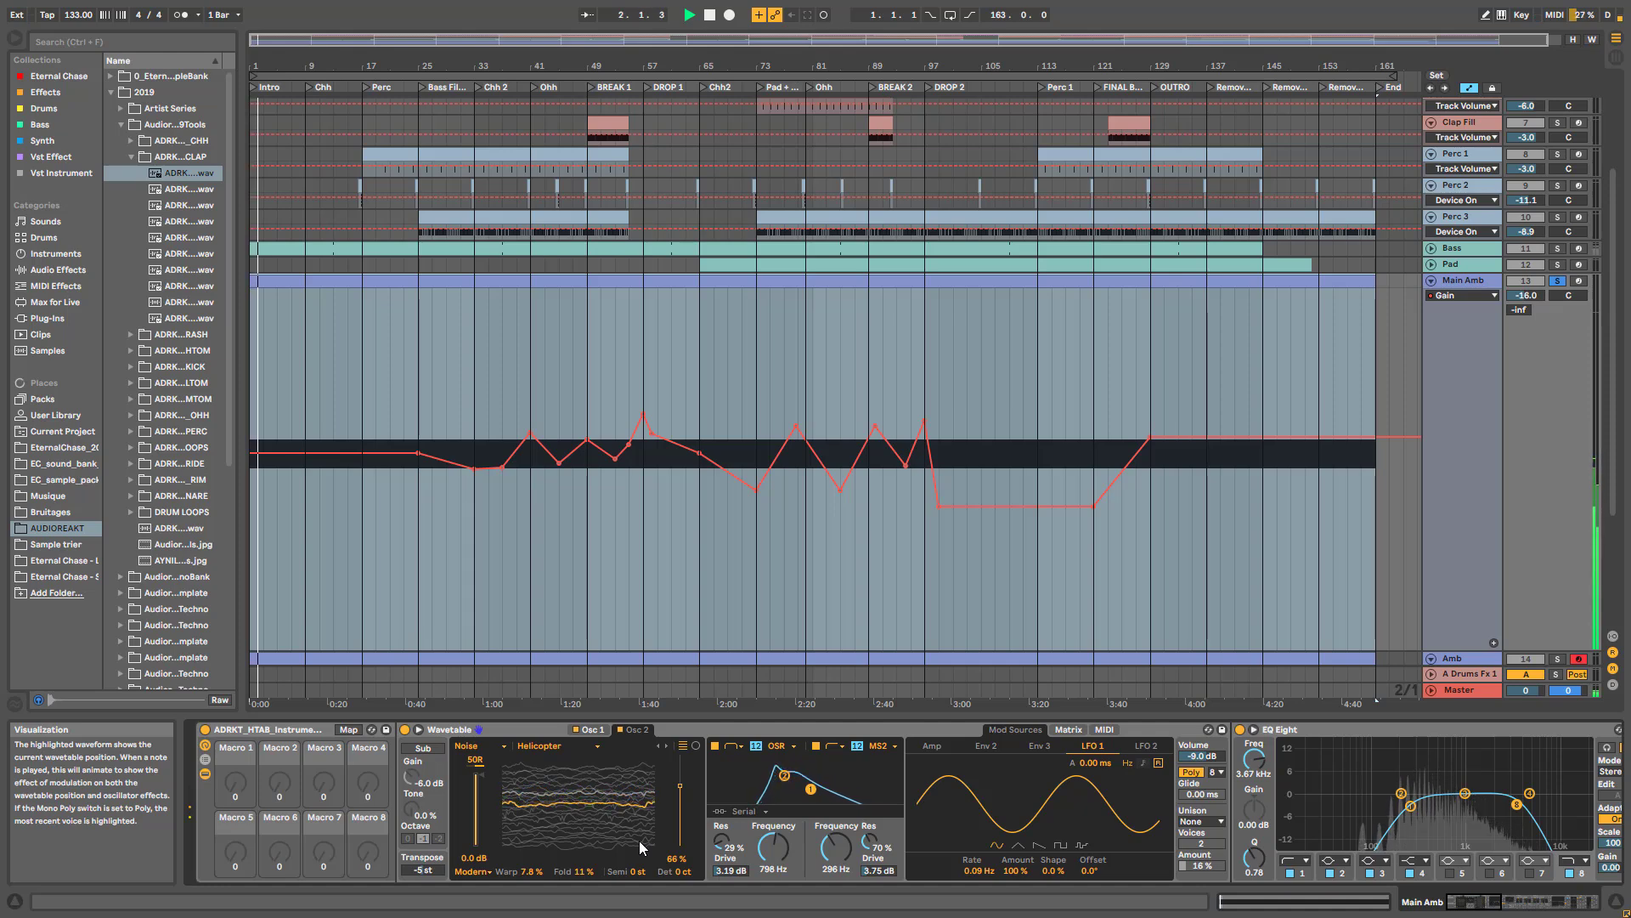
- Examine the filter frequency modulations in Wavetable's matrix and replay Main Amb to watch both filters move
click(1082, 729)
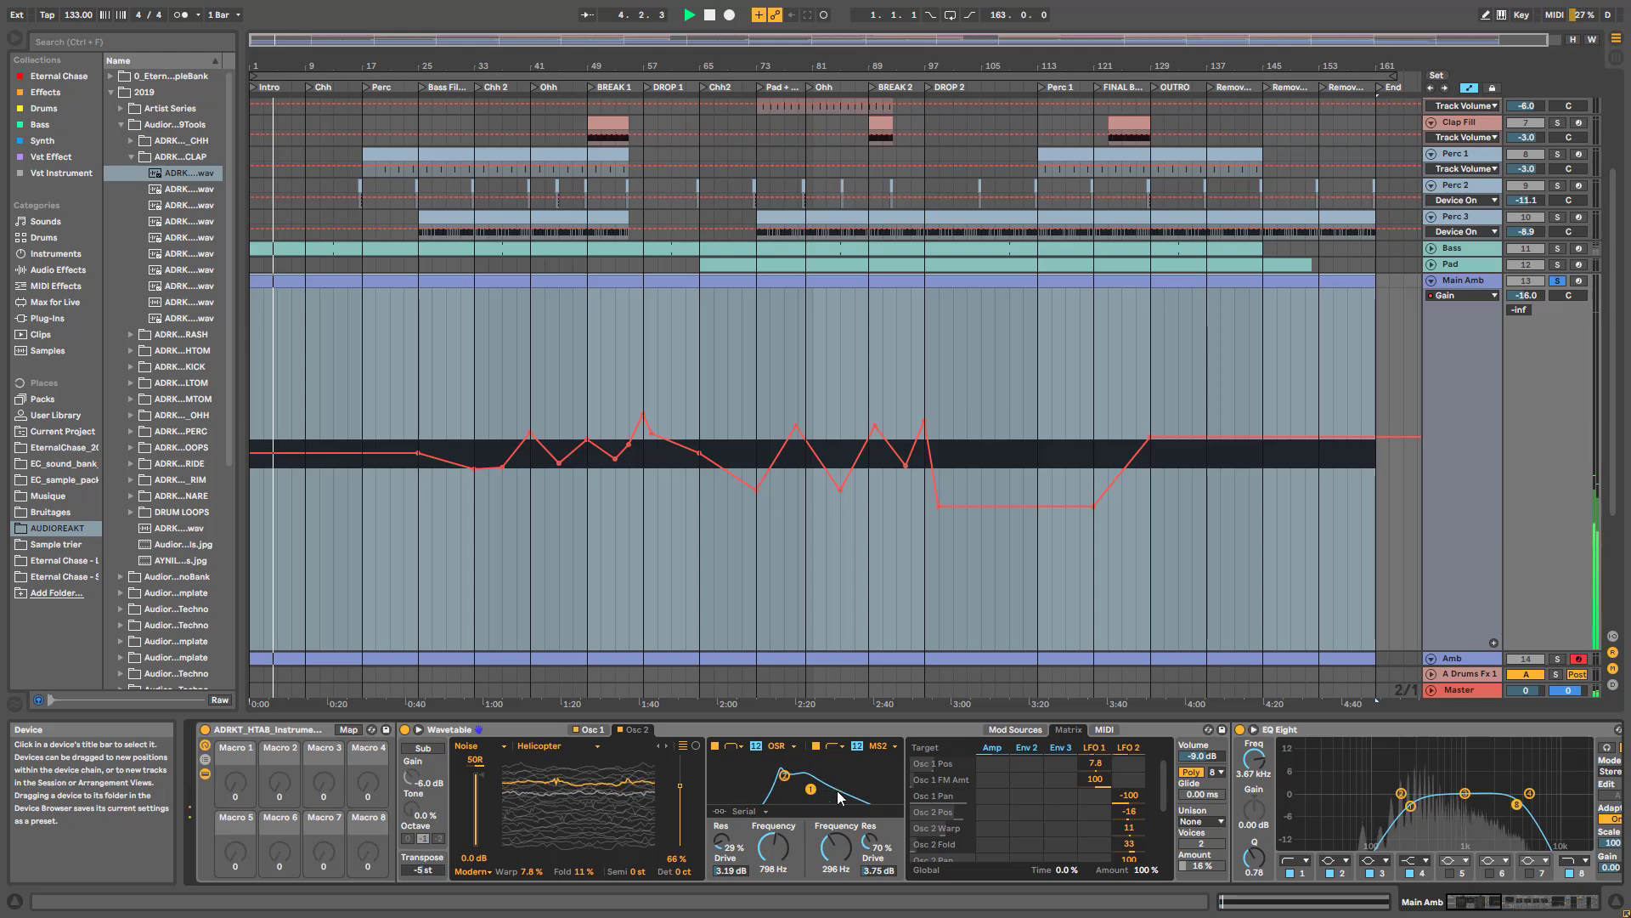
key(space)
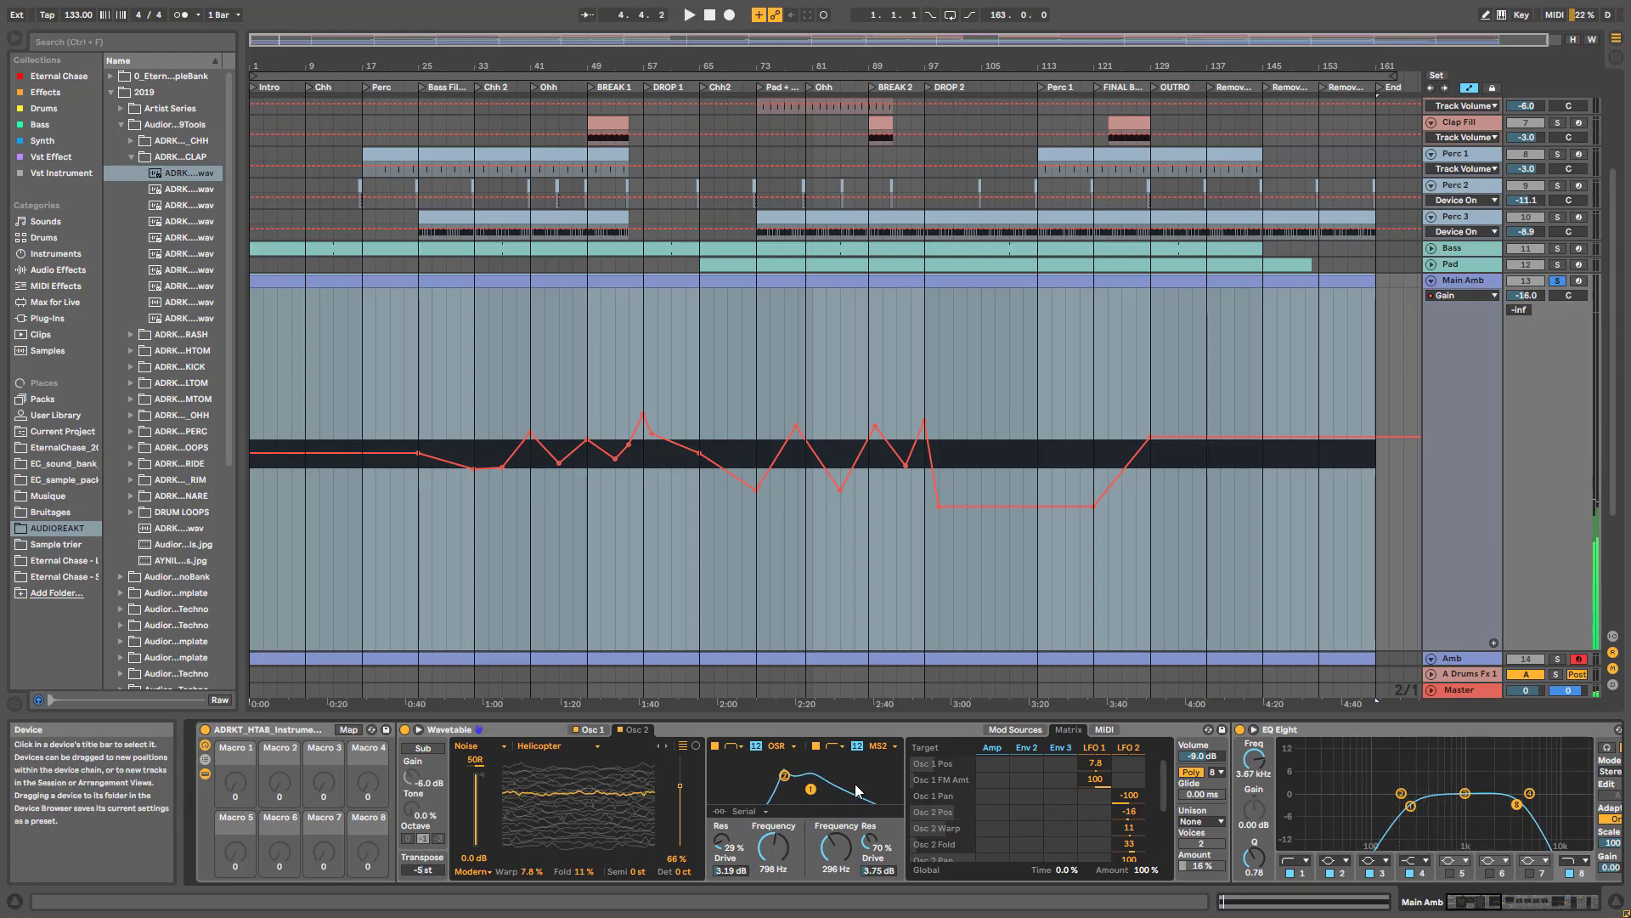
click(817, 746)
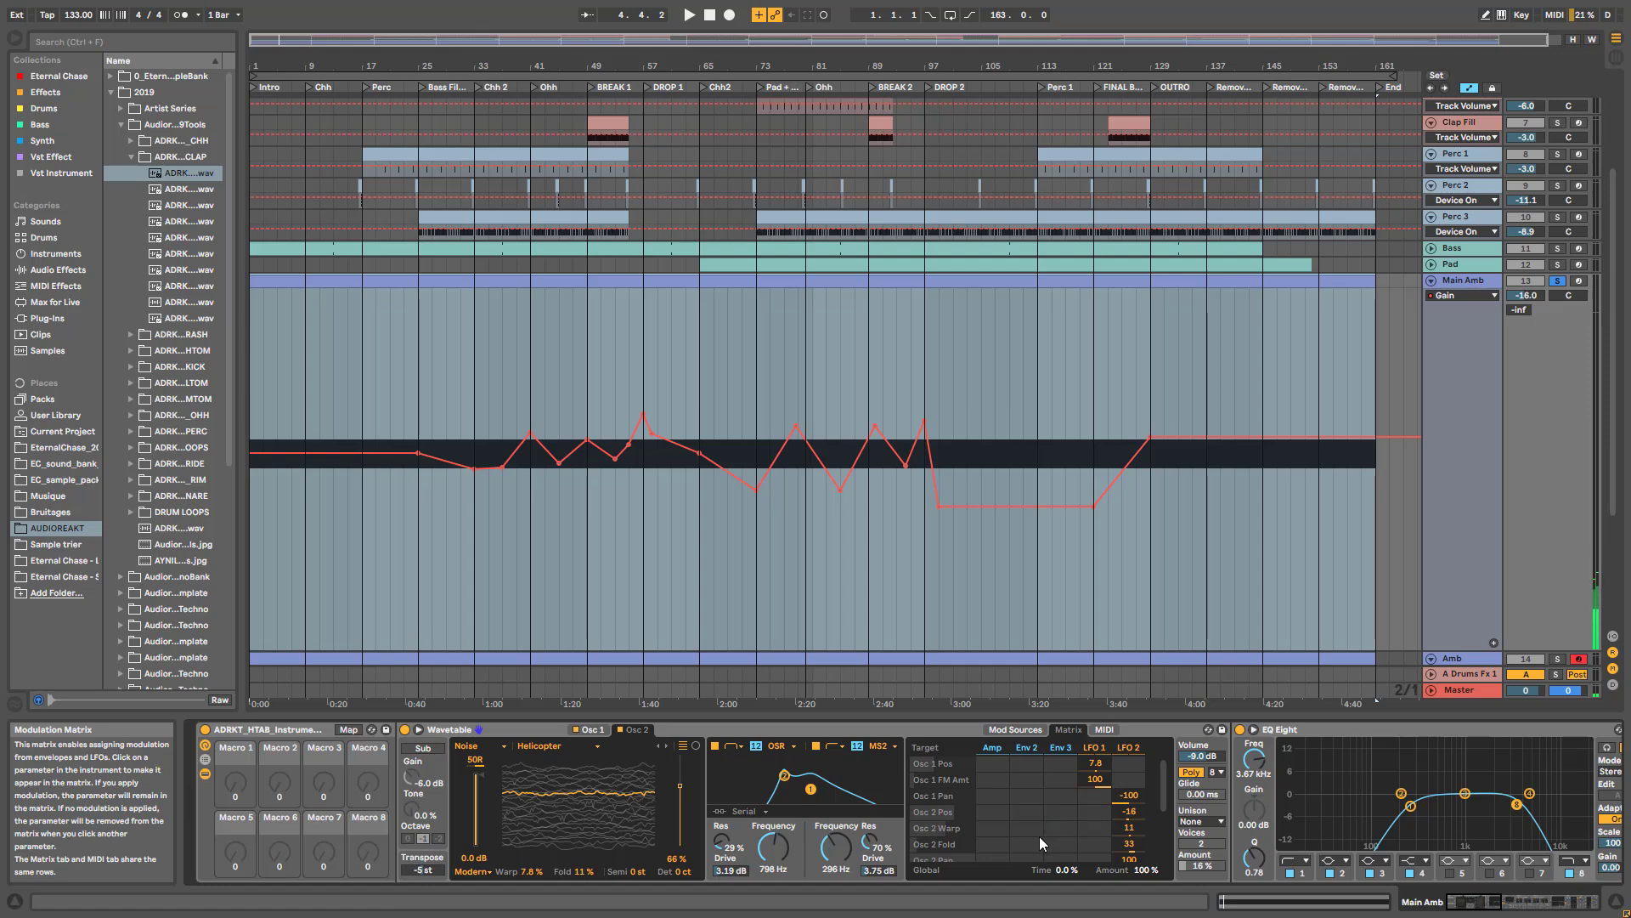
scroll(1039, 836, down, 3)
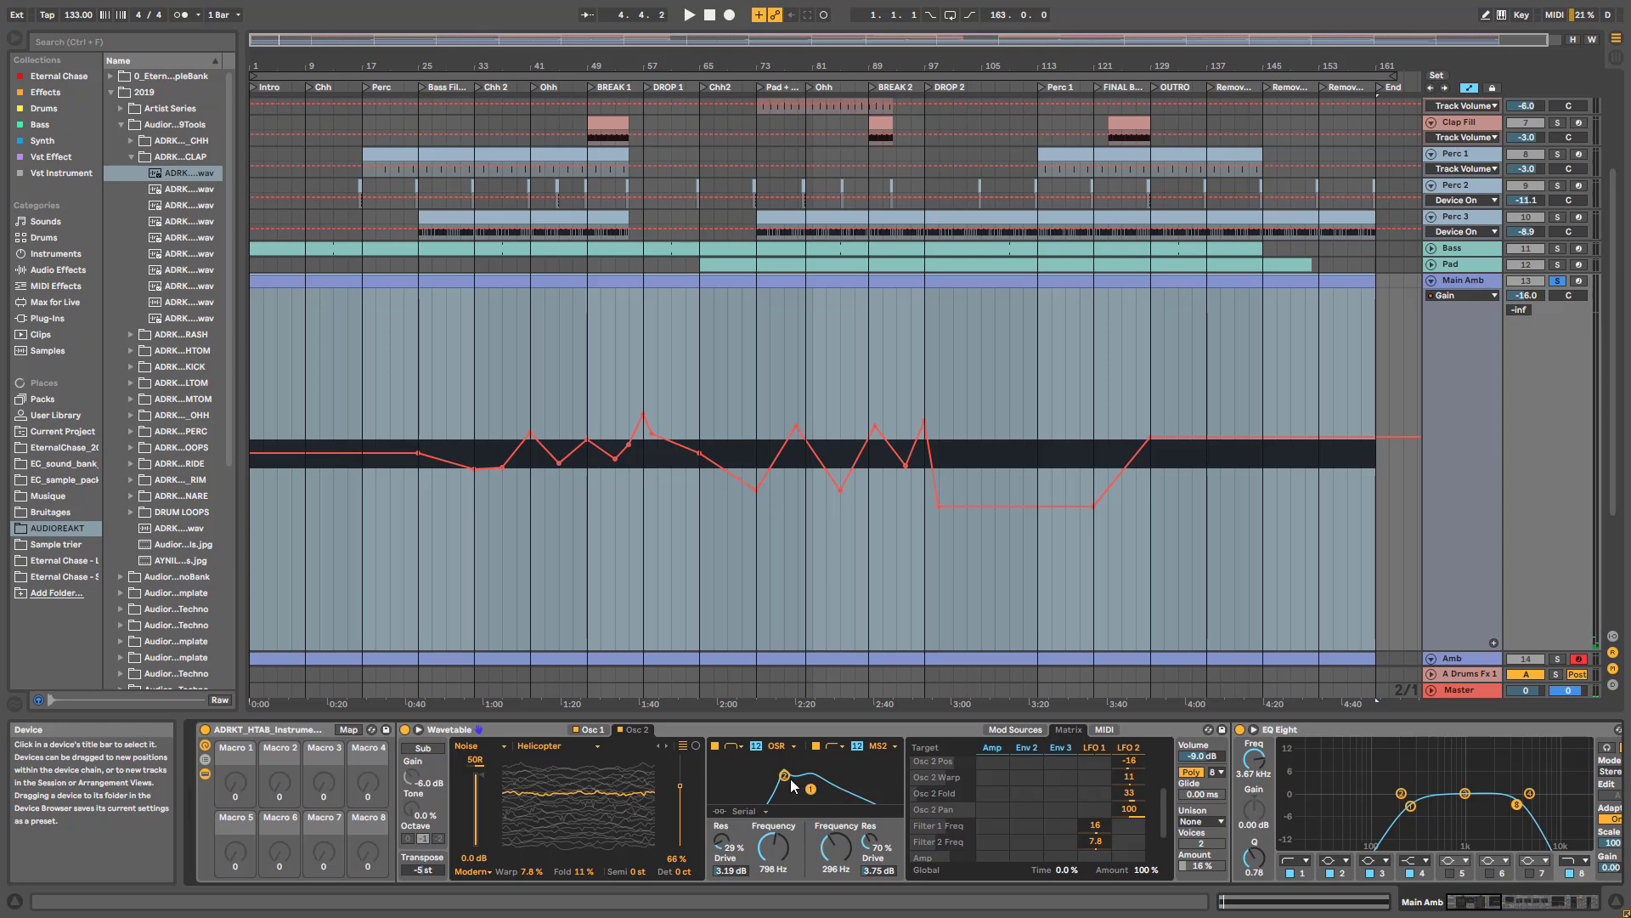
key(space)
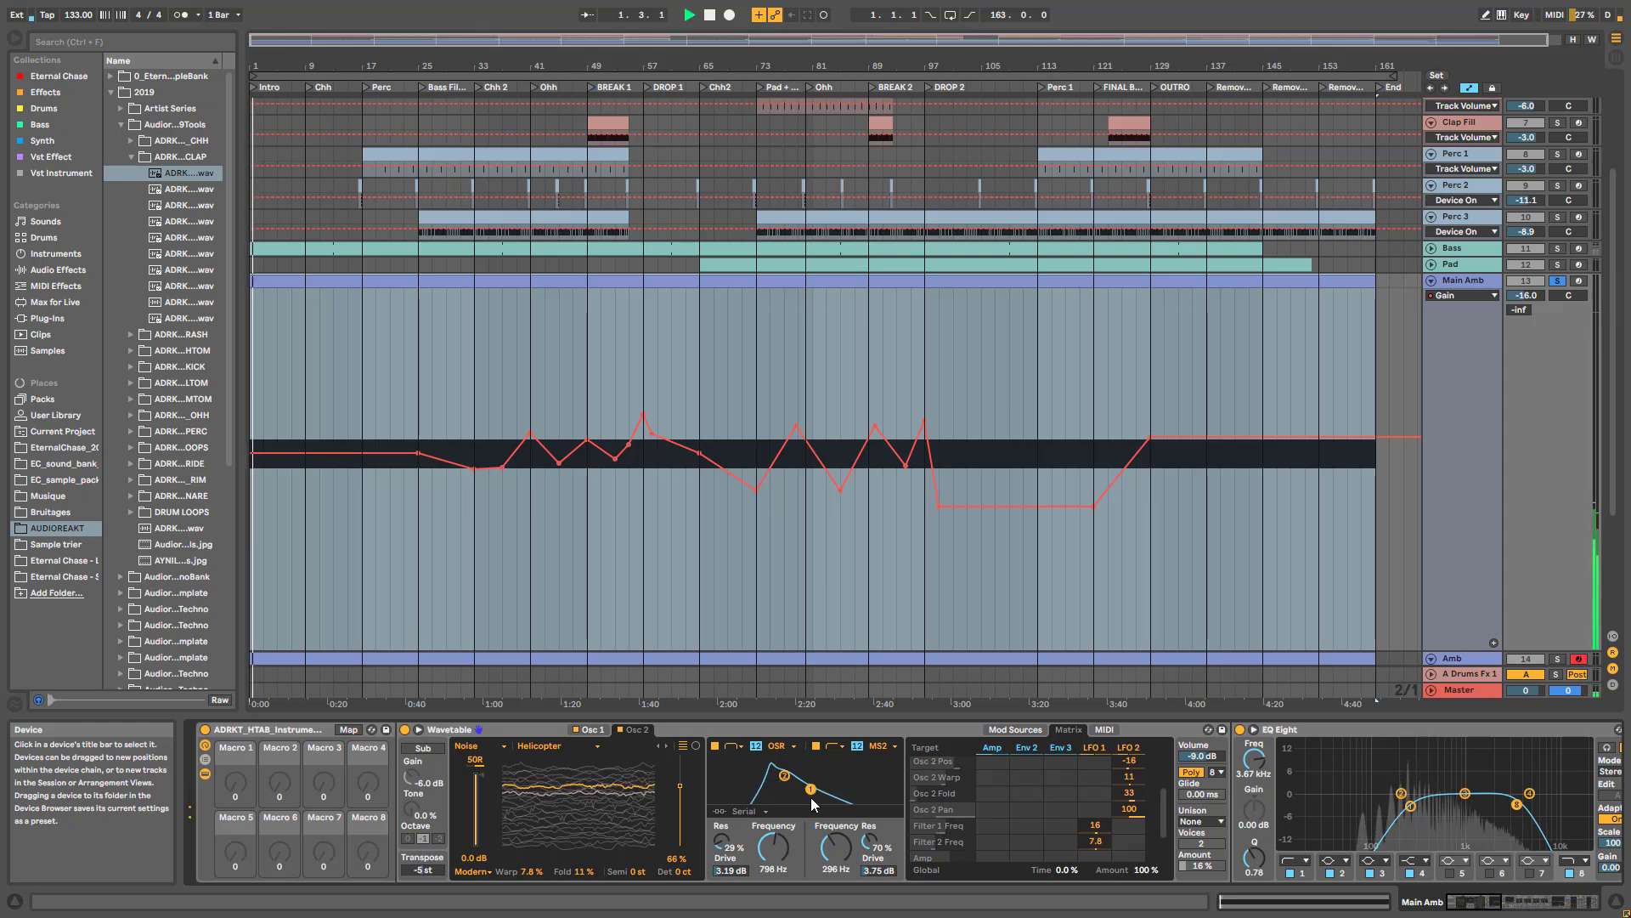
- Review Wavetable's oscillator 1 and modulation matrix, unsolo Main Amb, and look through the rest of its device chain
click(594, 729)
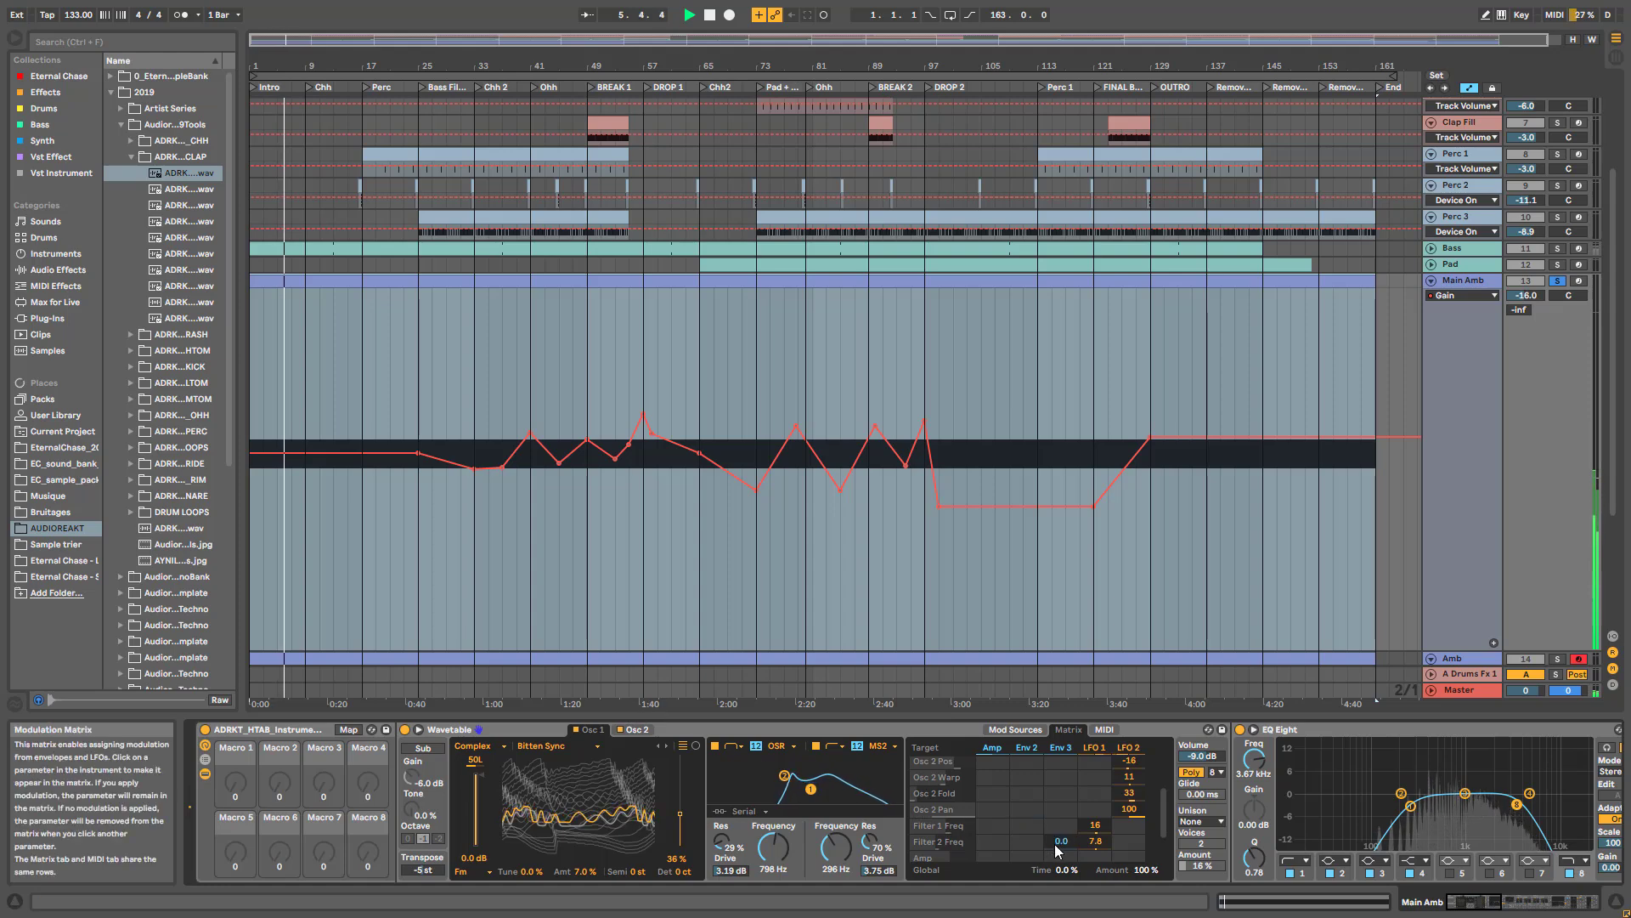
click(1559, 281)
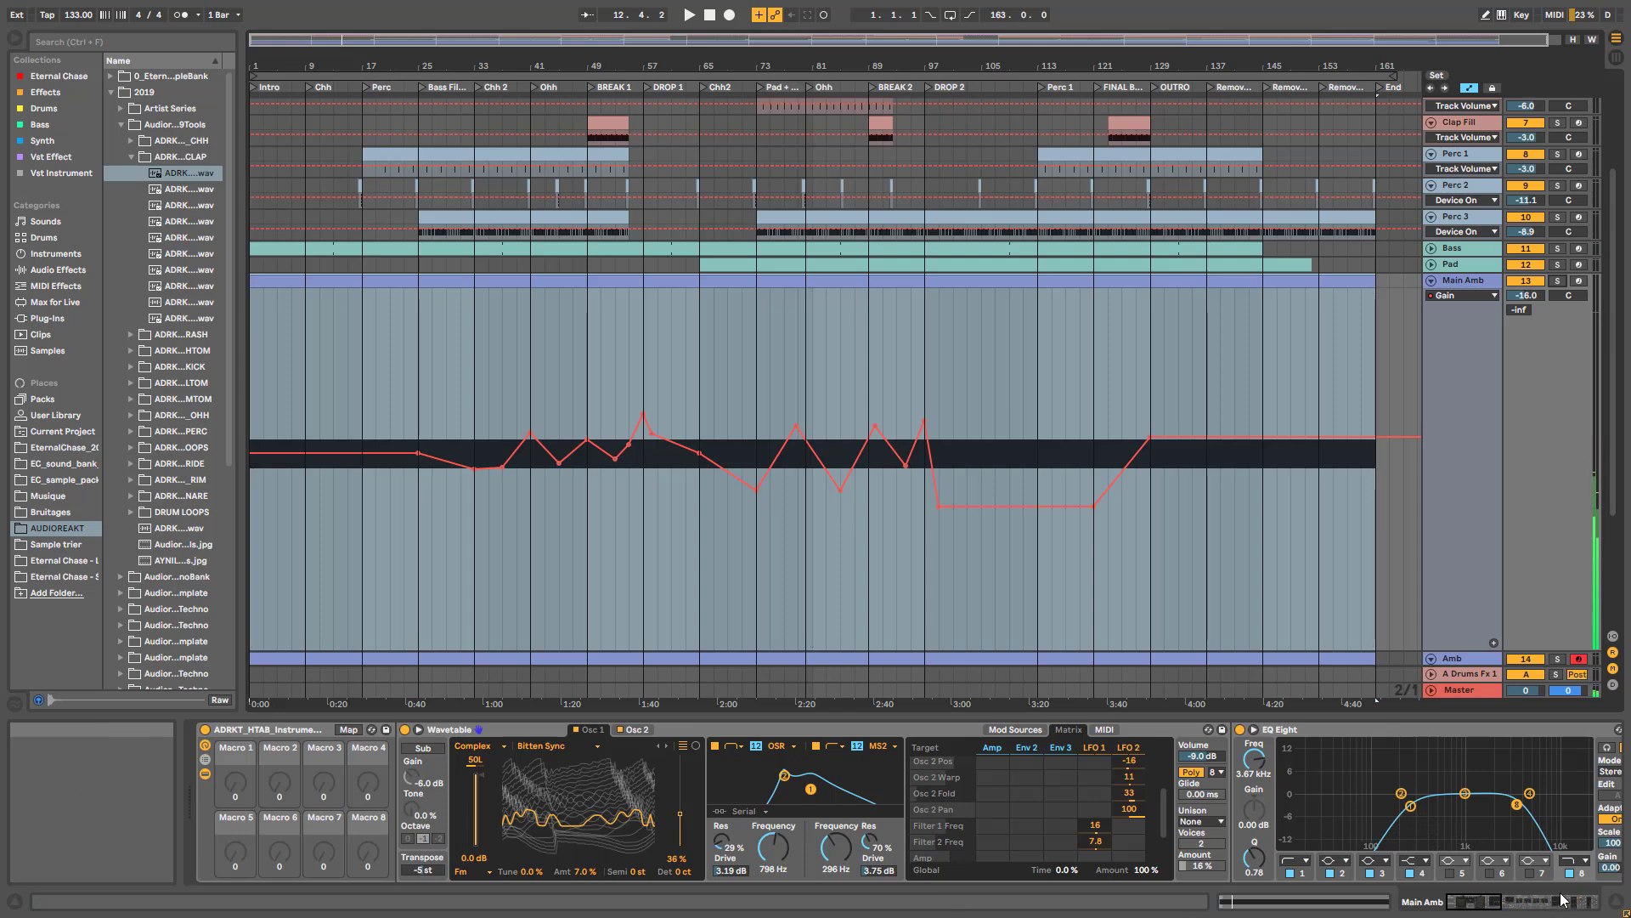
drag(1476, 902, 1487, 902)
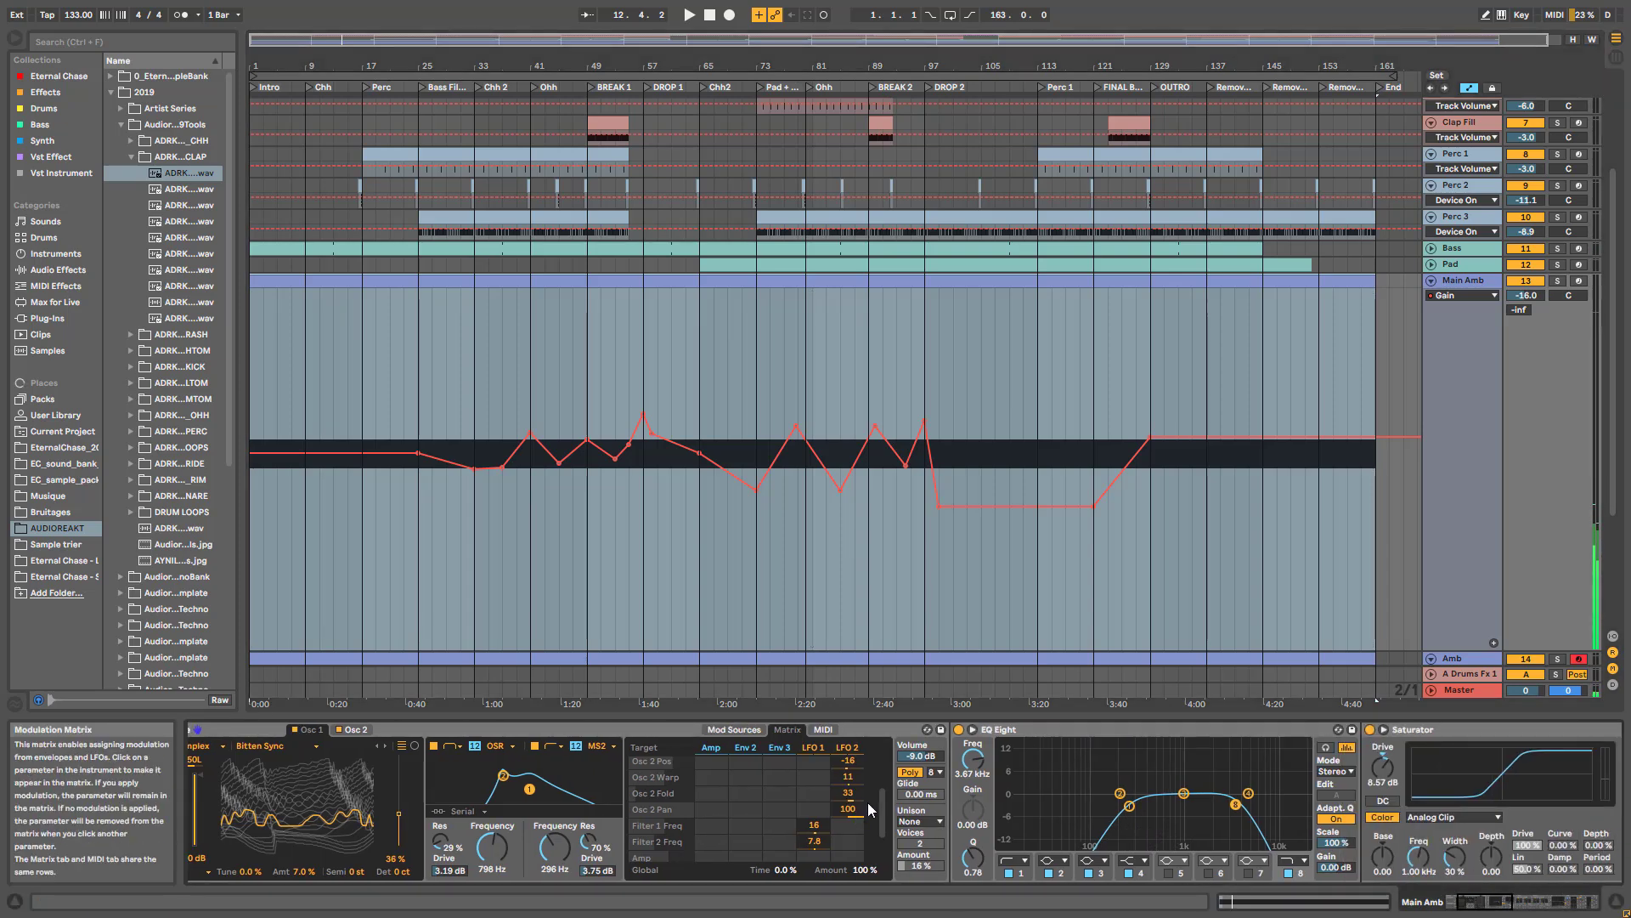
scroll(879, 820, up, 2)
scroll(868, 839, down, 2)
drag(887, 808, 890, 792)
drag(1486, 900, 1546, 900)
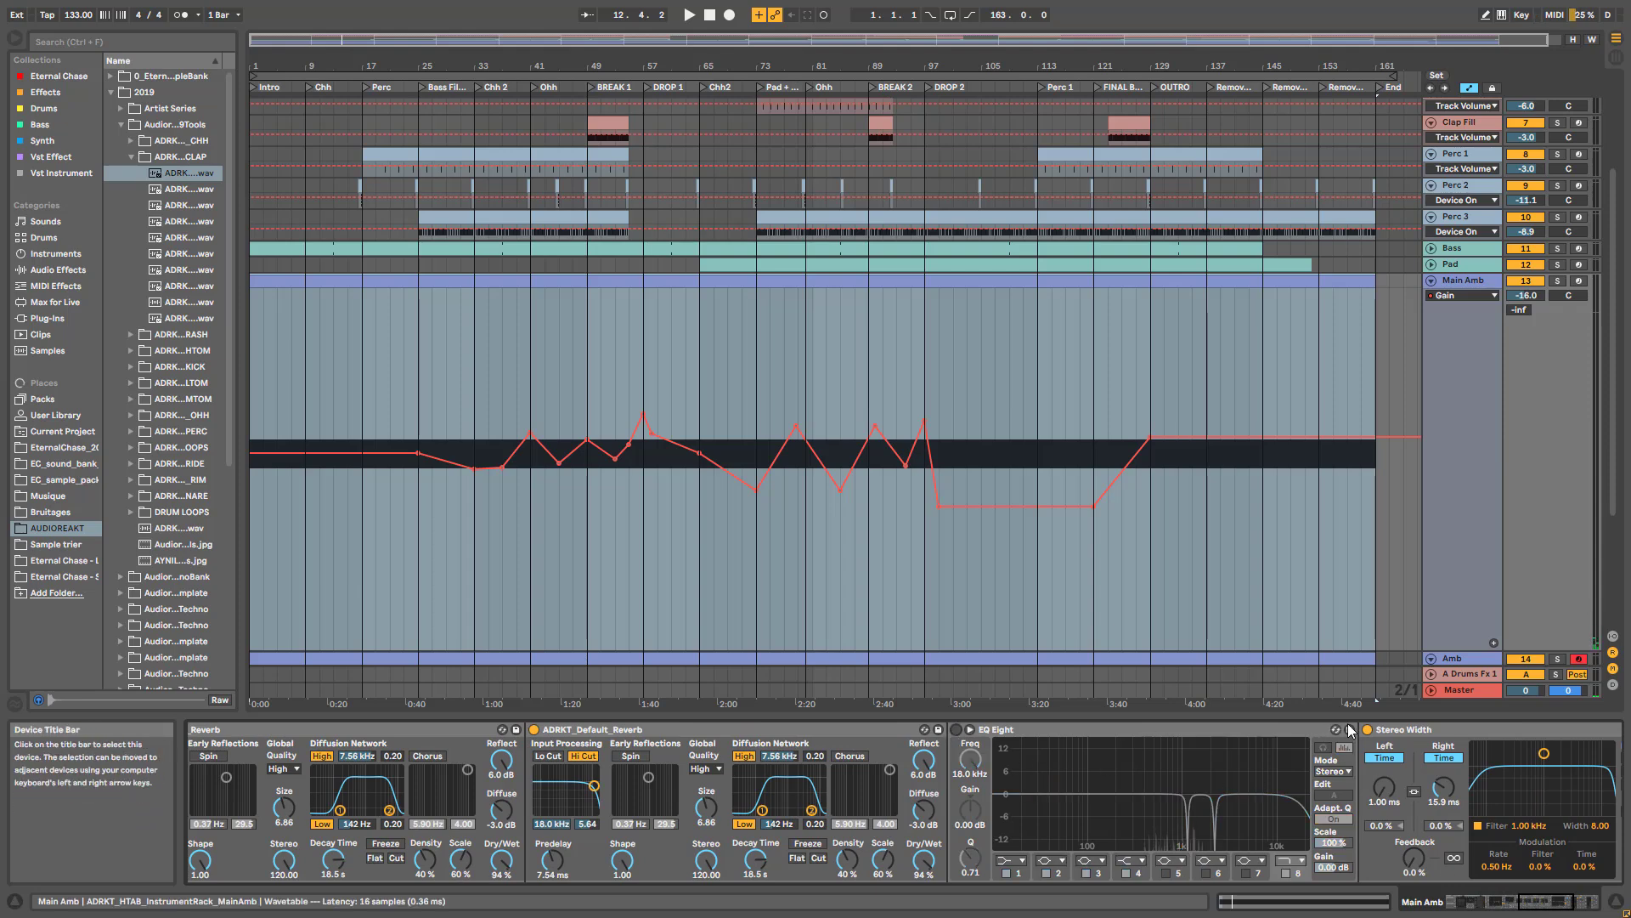
click(1515, 864)
drag(1552, 899, 1513, 899)
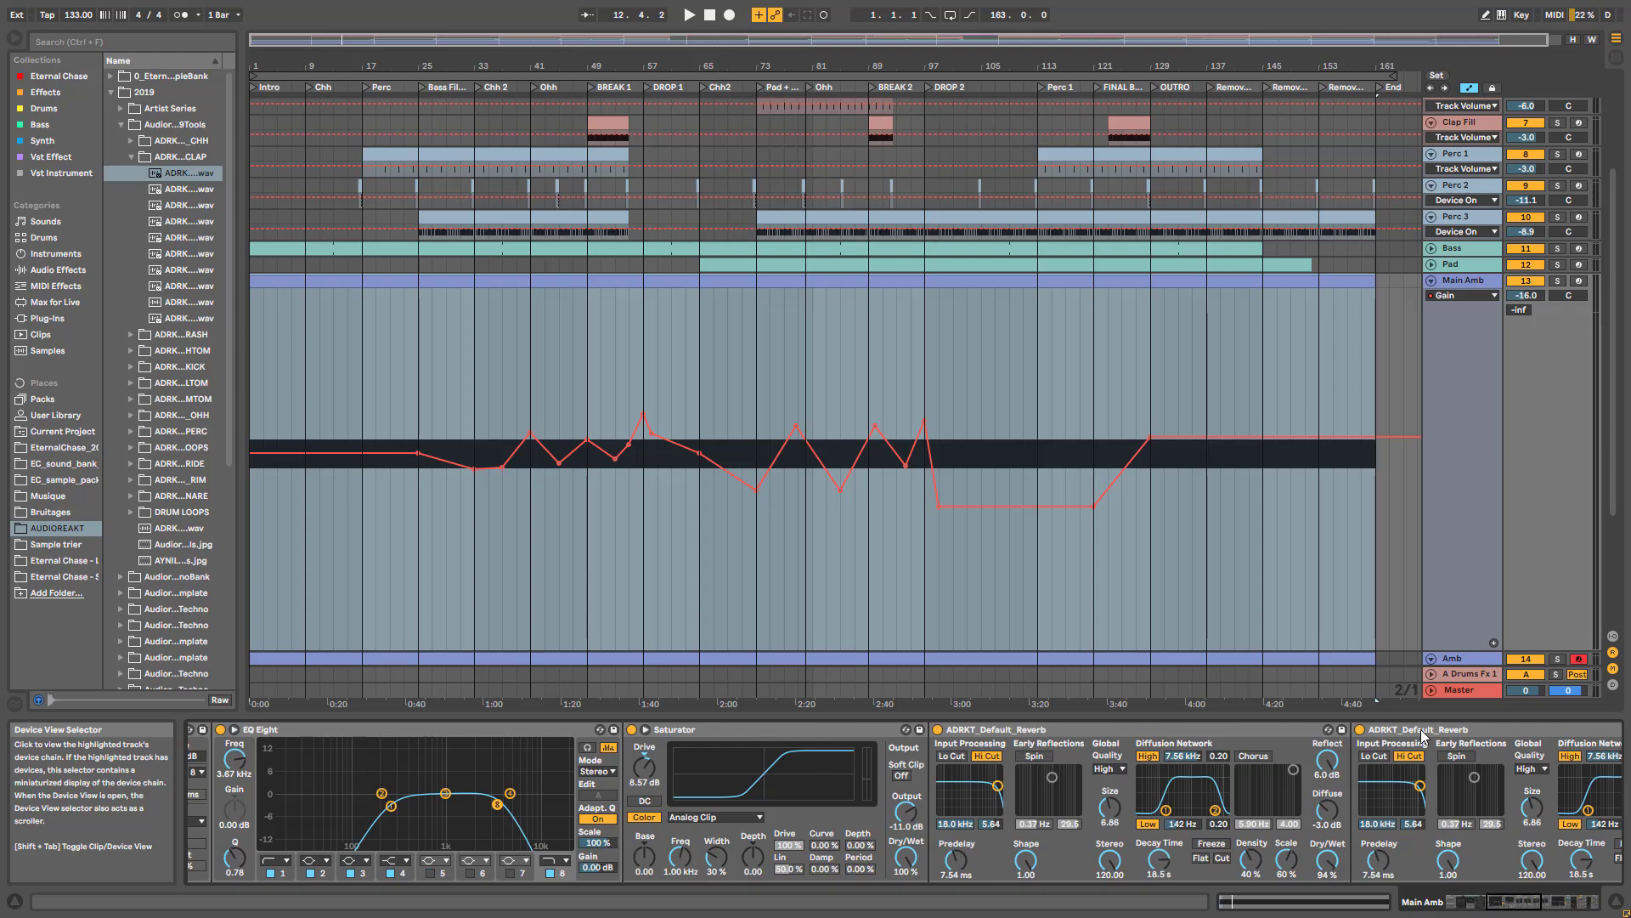
click(1360, 729)
click(938, 729)
click(631, 729)
click(221, 729)
- Play Main Amb soloed from the start and re-enable its first EQ Eight and Saturator during playback
key(space)
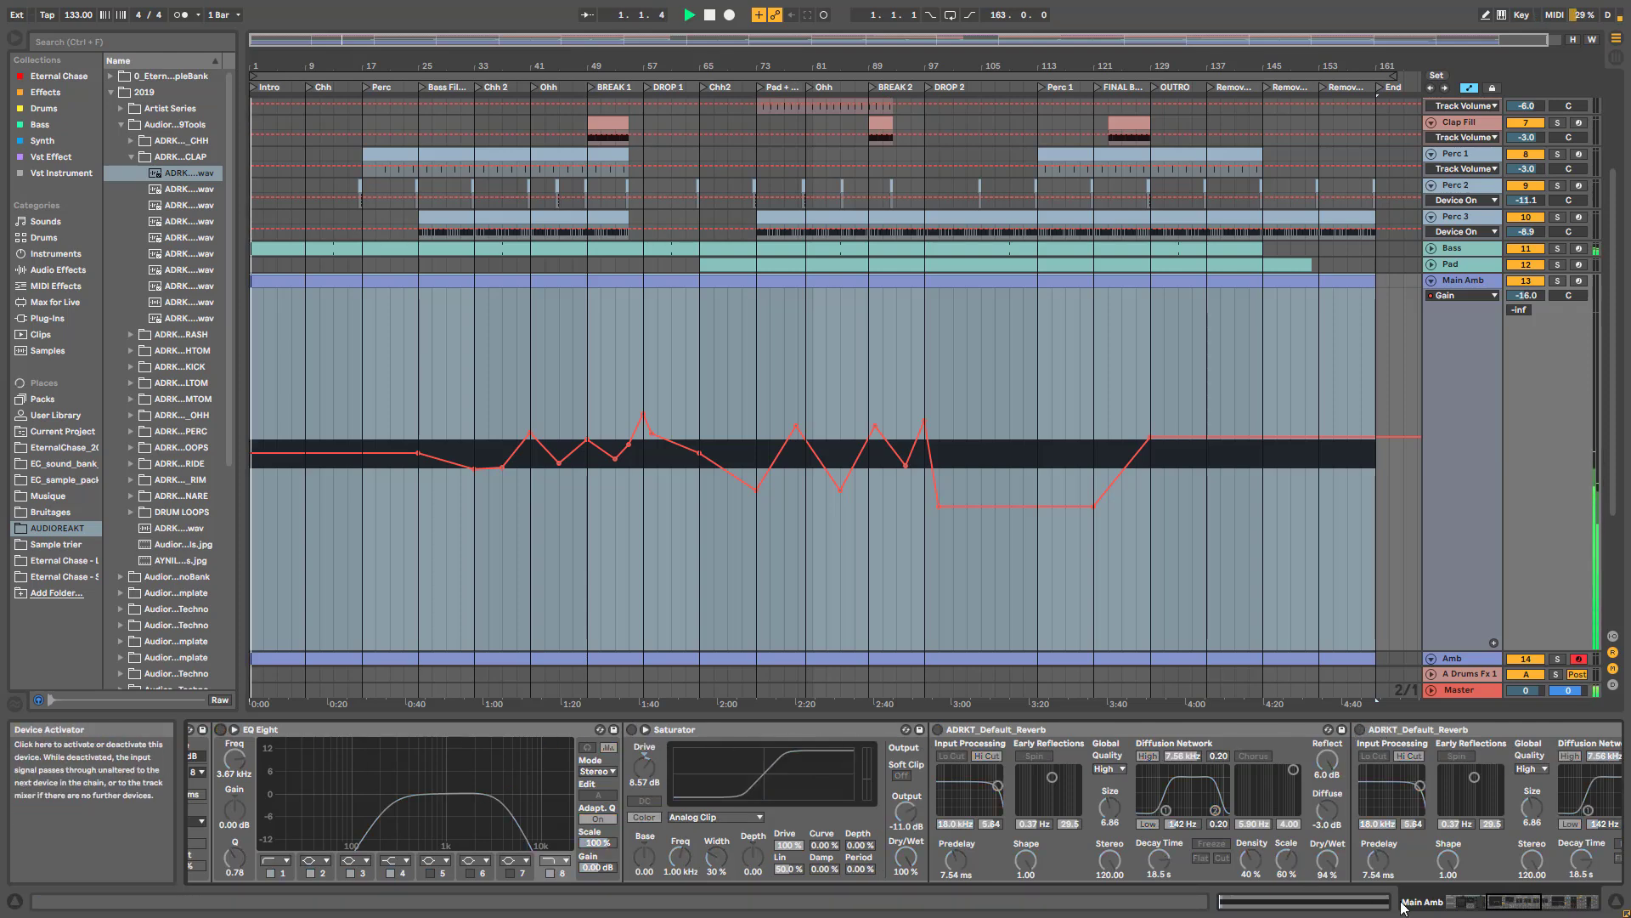
click(1557, 280)
mouse_move(1496, 901)
mouse_down()
mouse_move(1462, 902)
mouse_move(1513, 907)
mouse_up()
click(1089, 729)
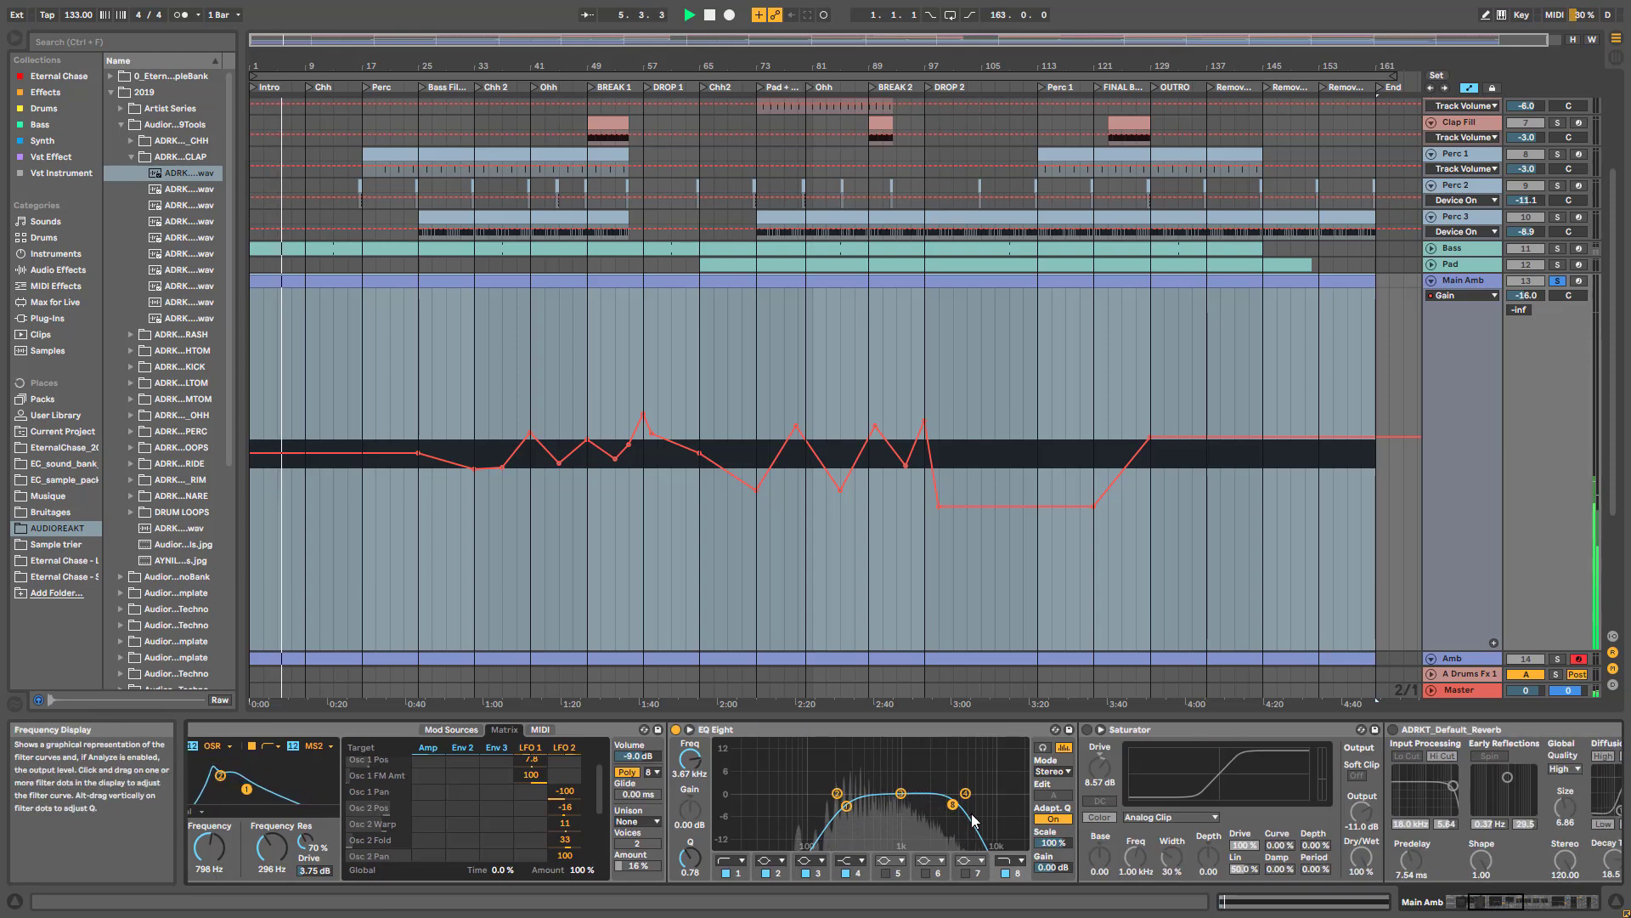
click(1087, 729)
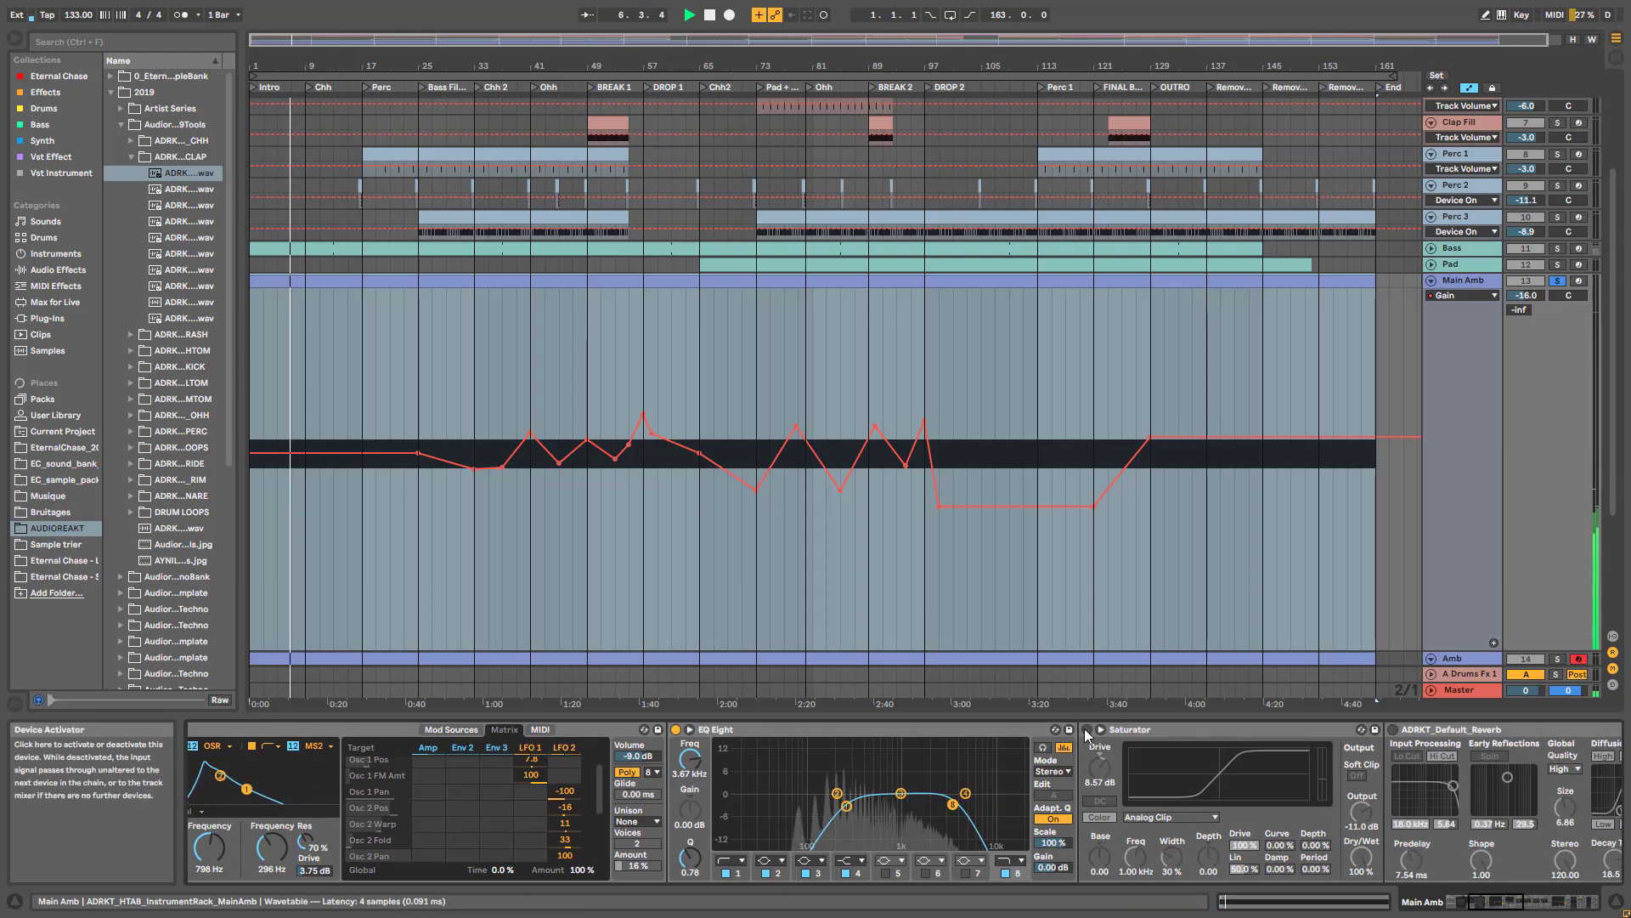
- Re-enable the two ADRKT_Default_Reverb devices in sequence while playing Main Amb from the start
drag(1493, 905, 1526, 902)
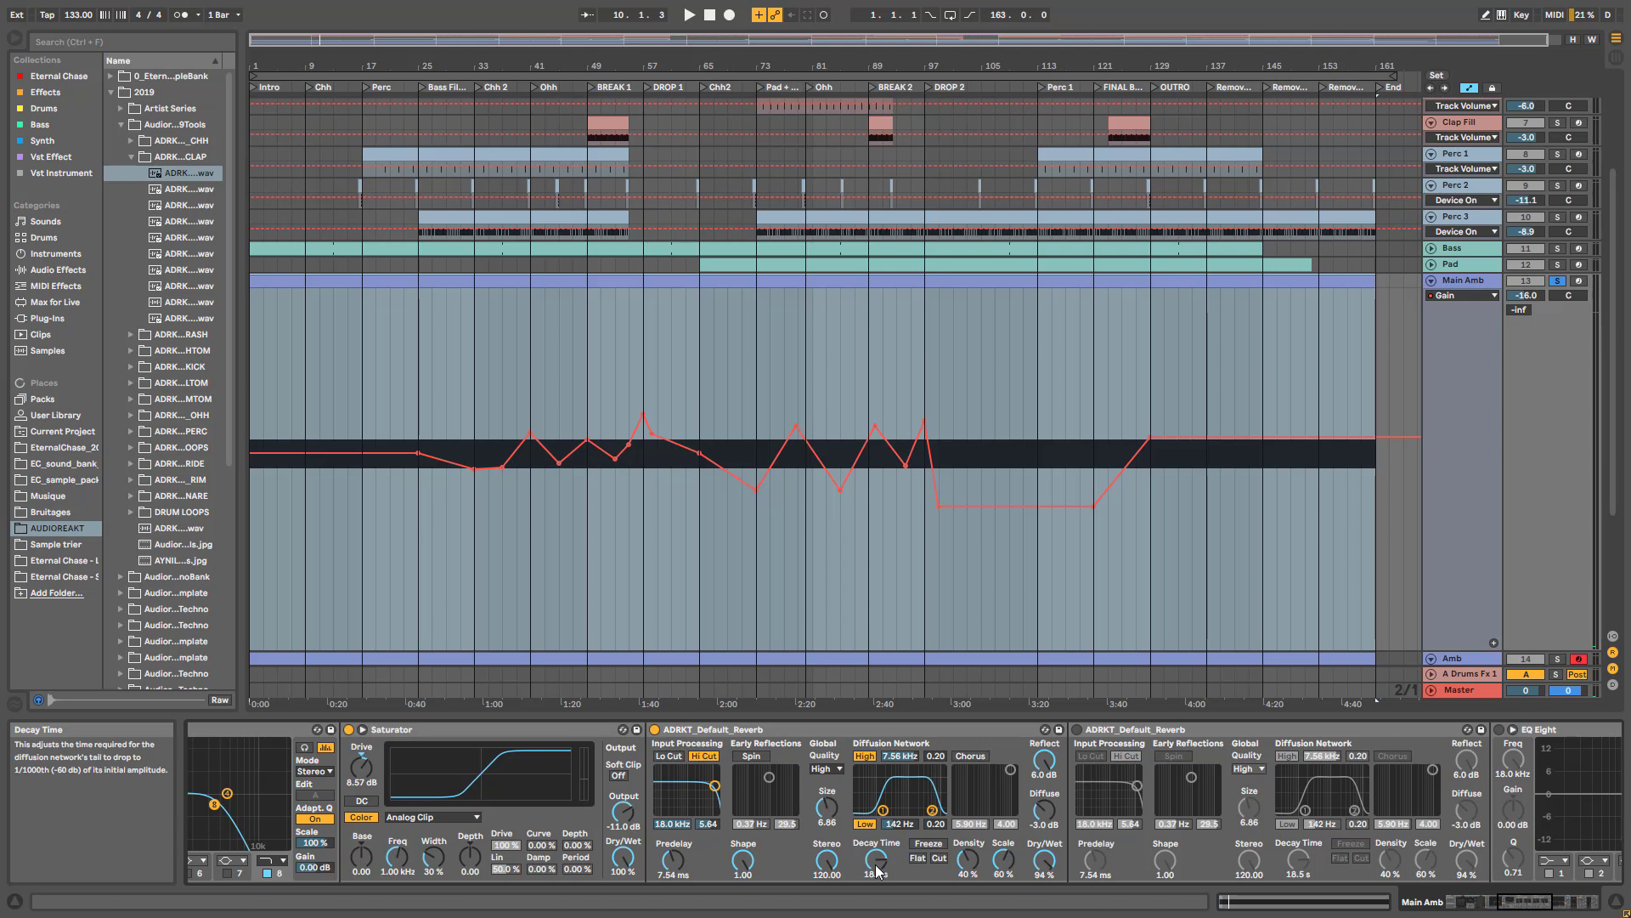
key(space)
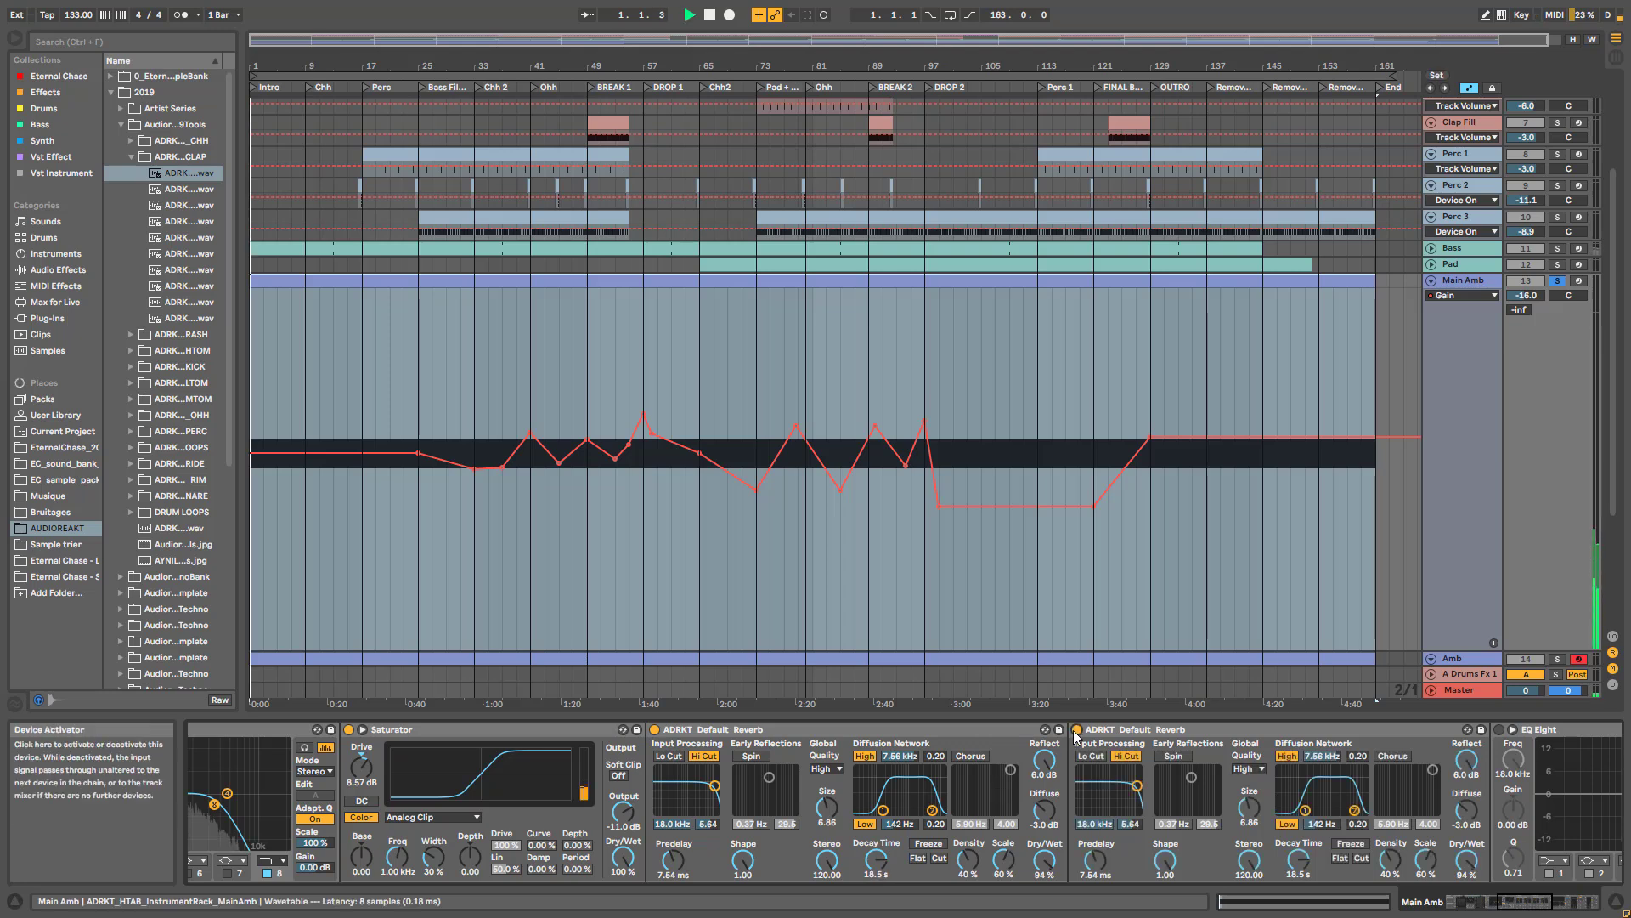
click(1078, 729)
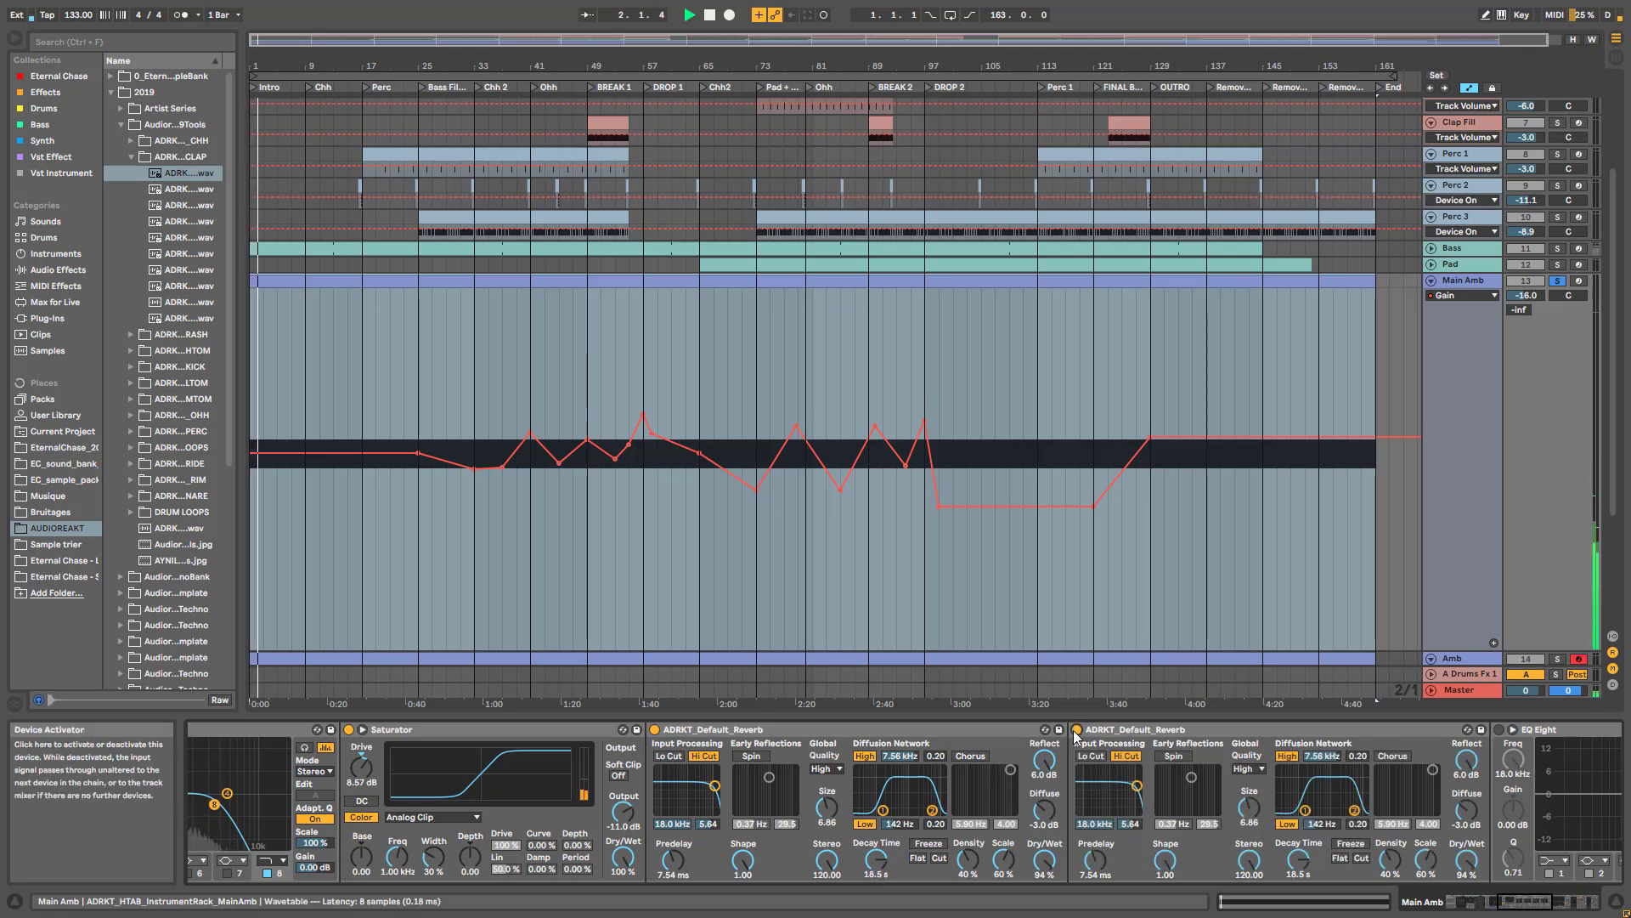
- Re-enable the EQ Eight after the reverbs and audition its notch filters 3 and 2 by switching each off and back on
click(1546, 904)
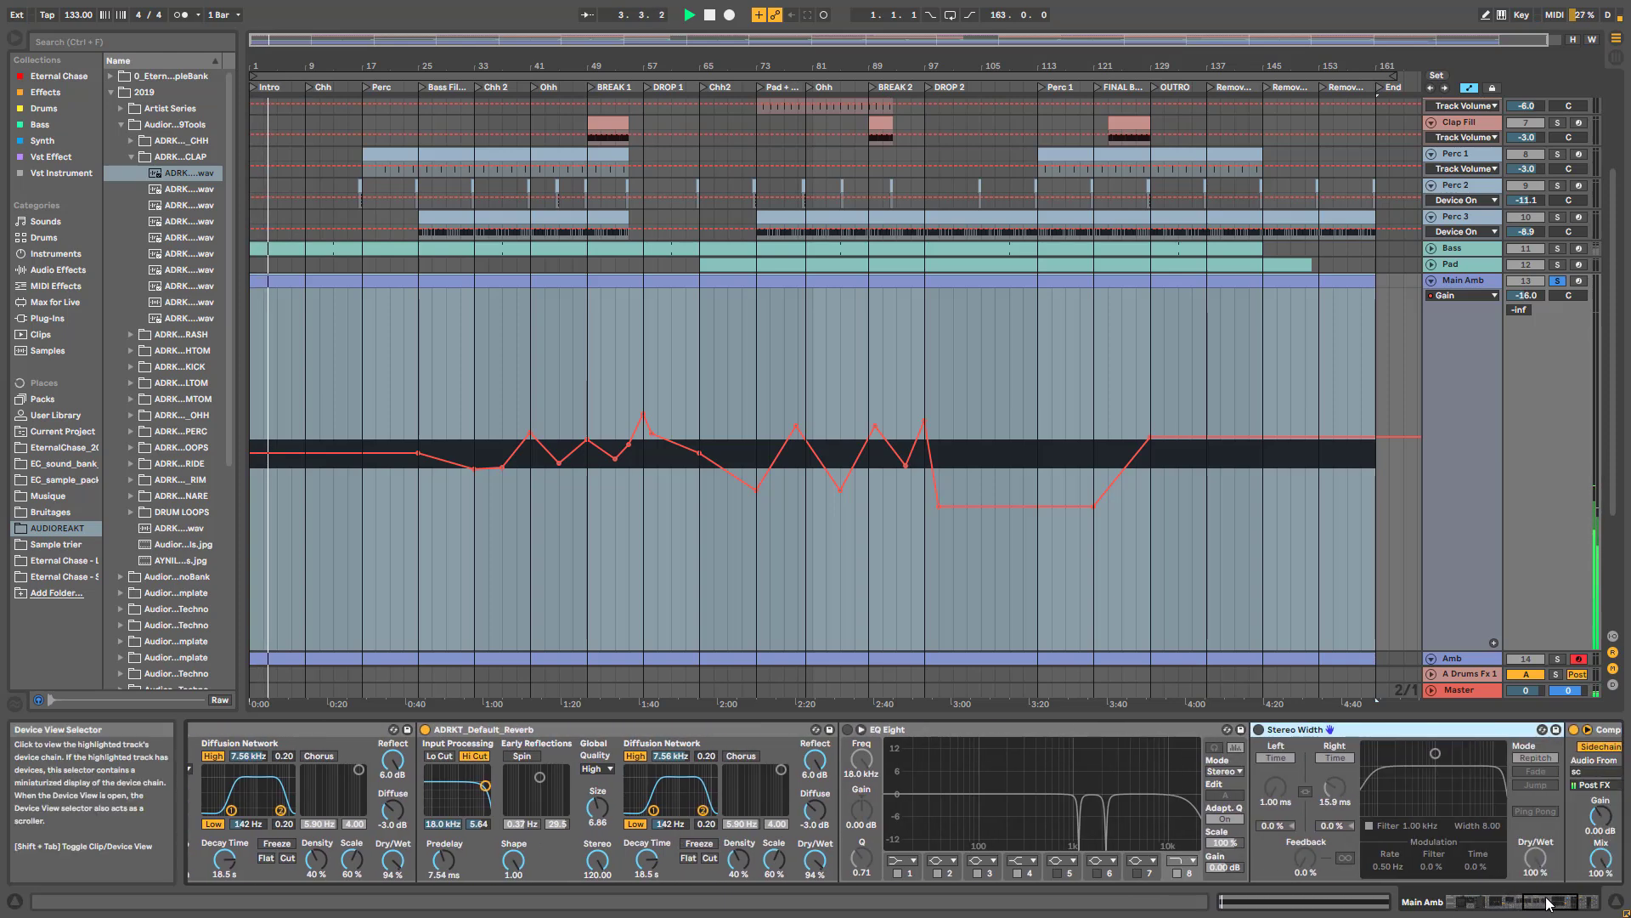
click(848, 731)
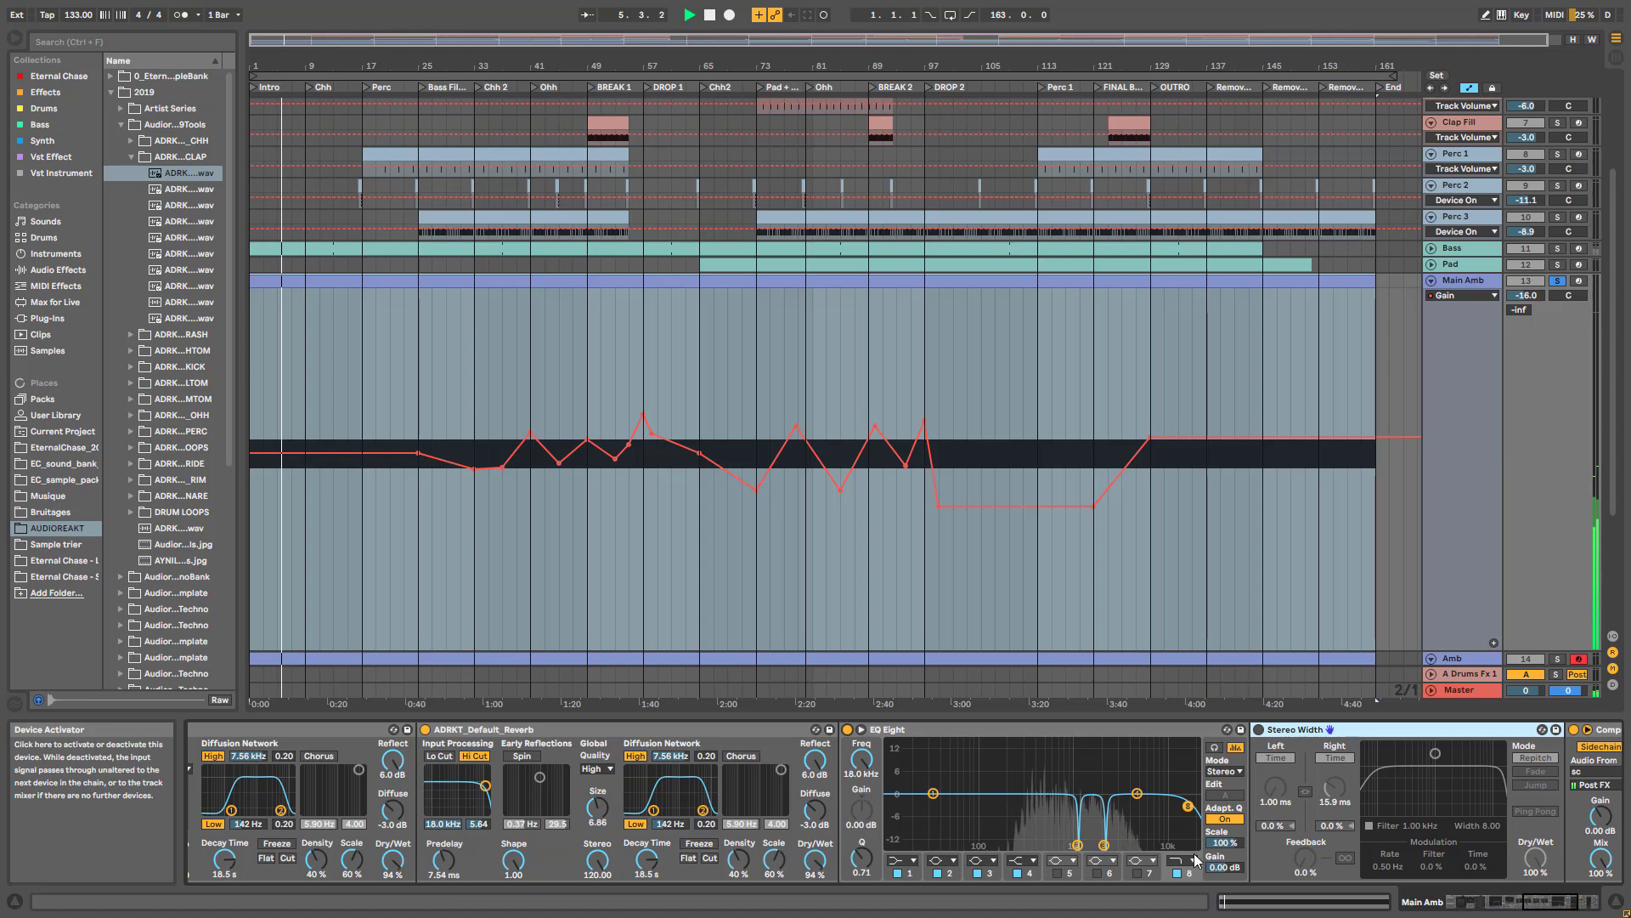
click(977, 874)
click(981, 876)
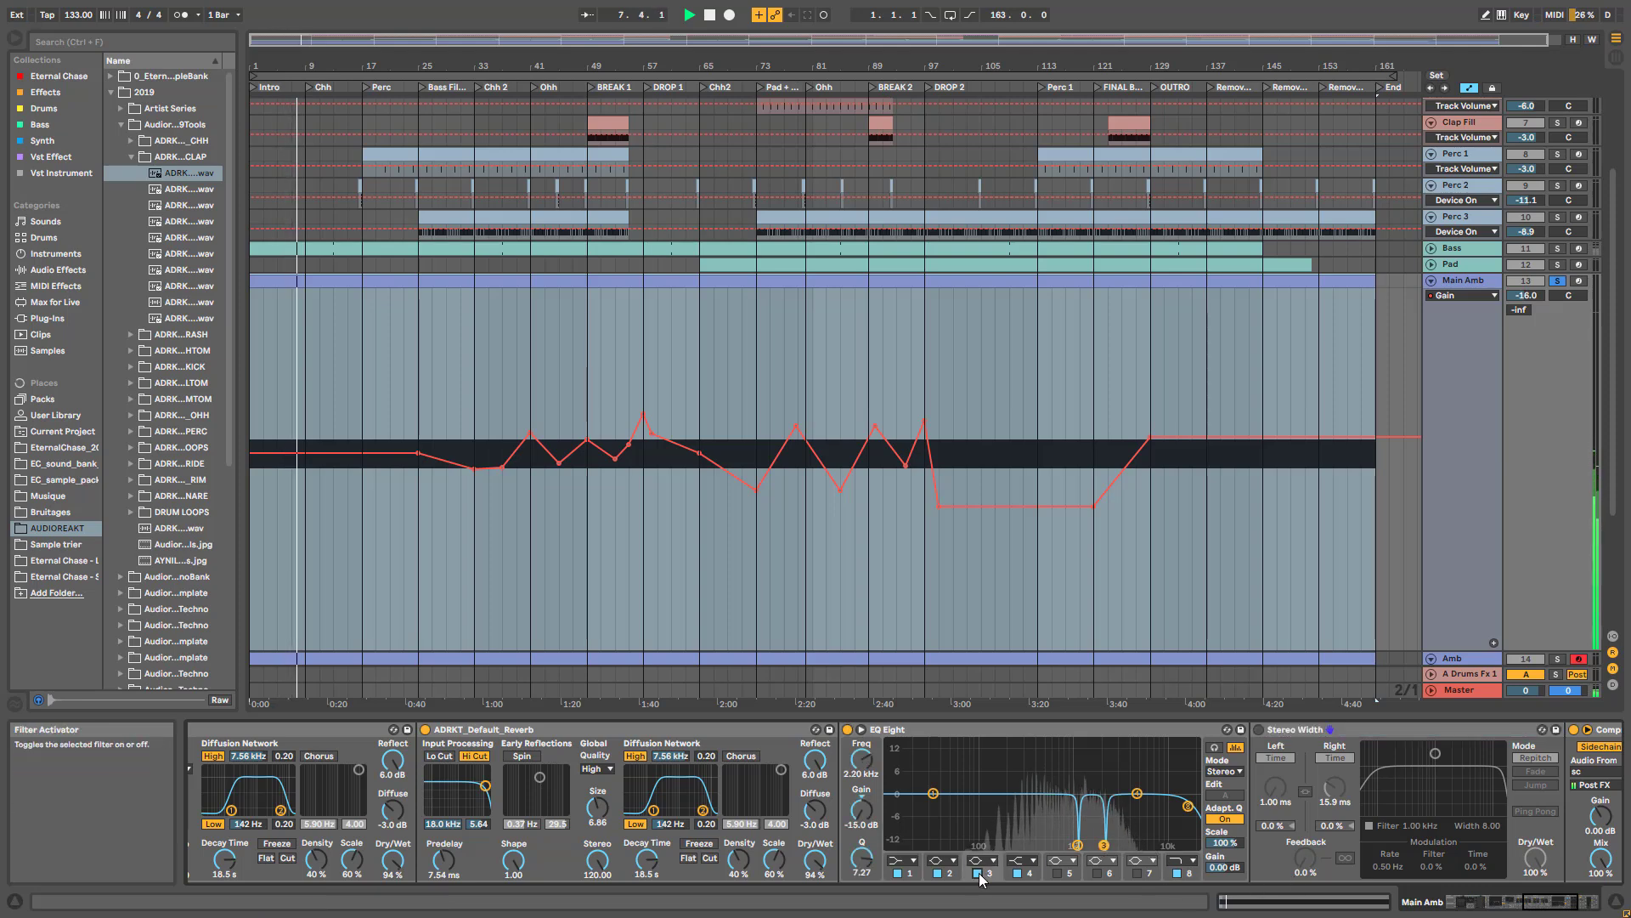
click(980, 875)
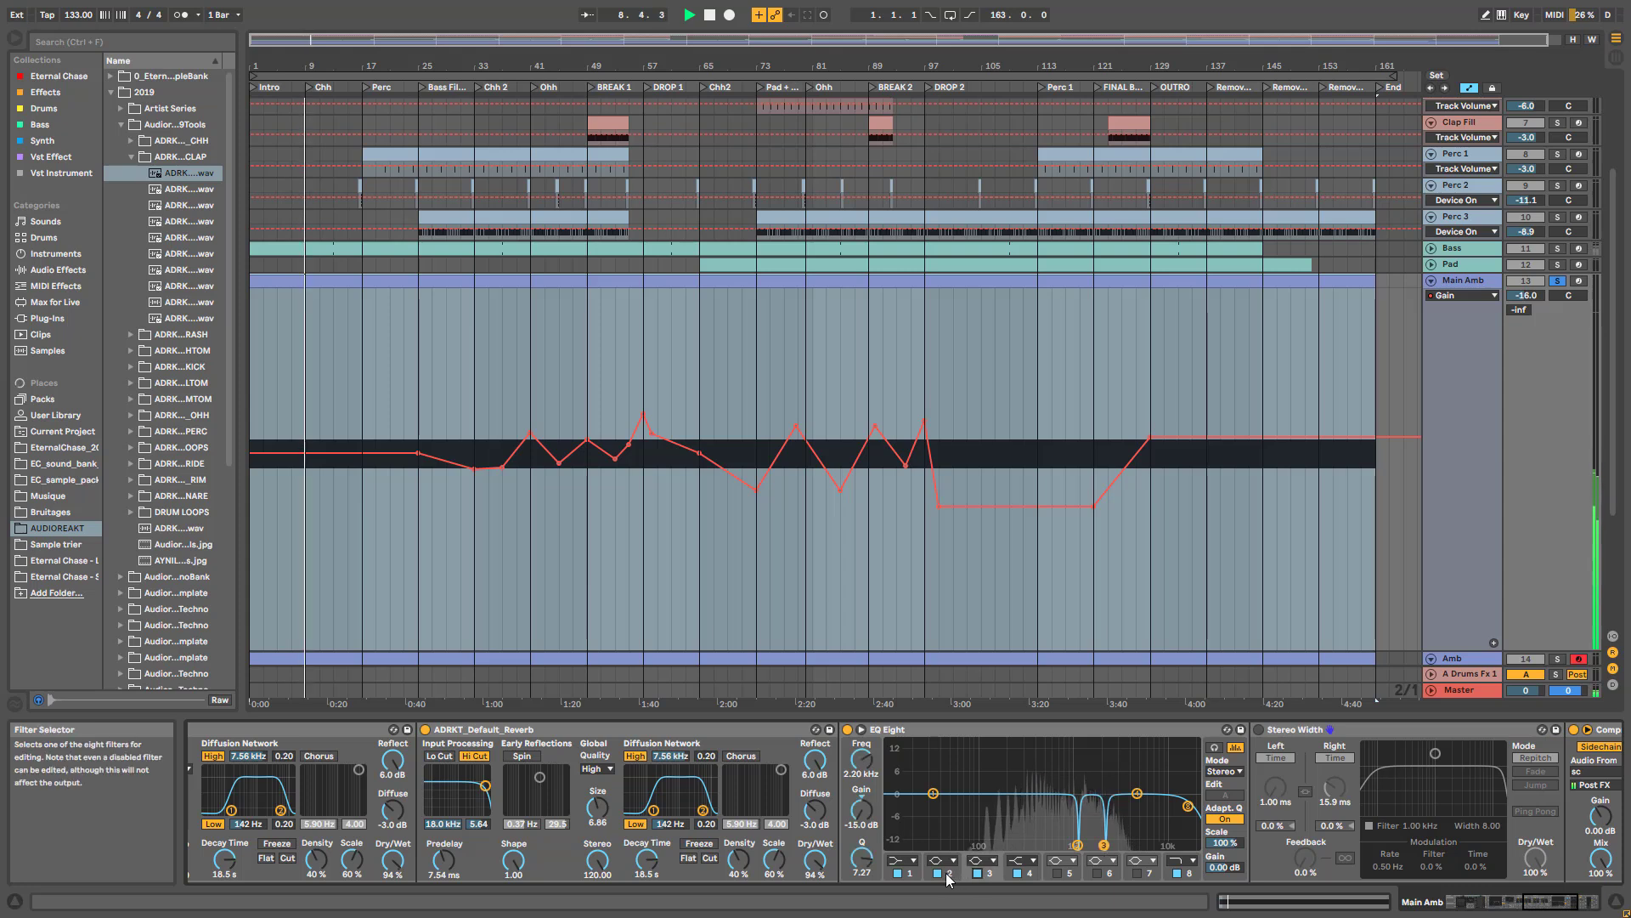
click(939, 875)
click(942, 877)
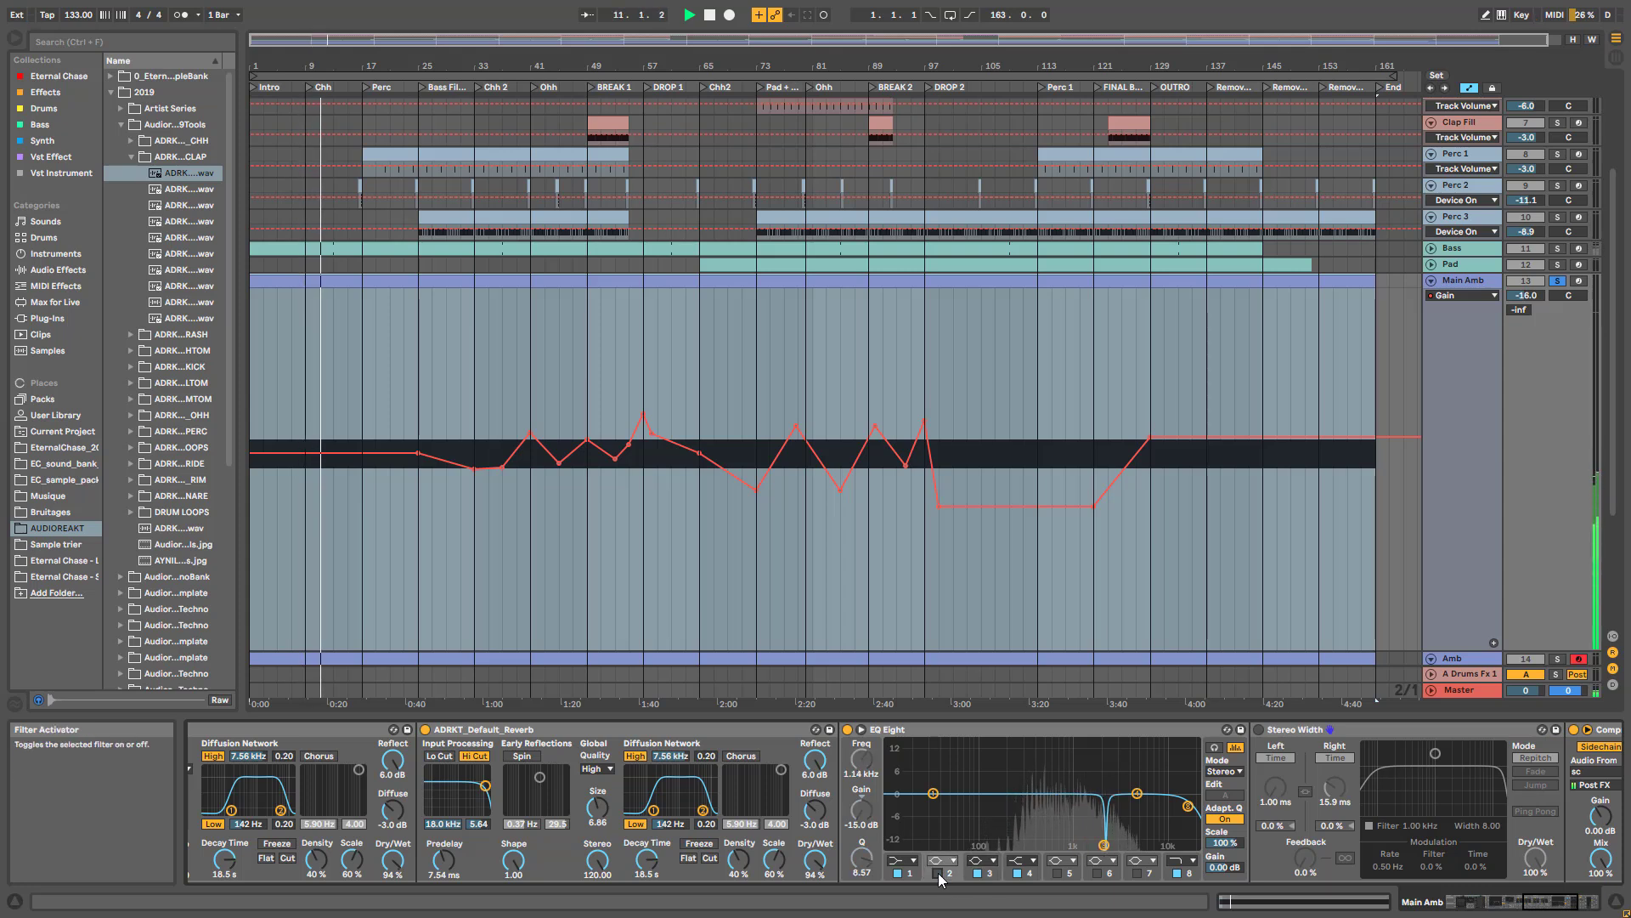
click(940, 877)
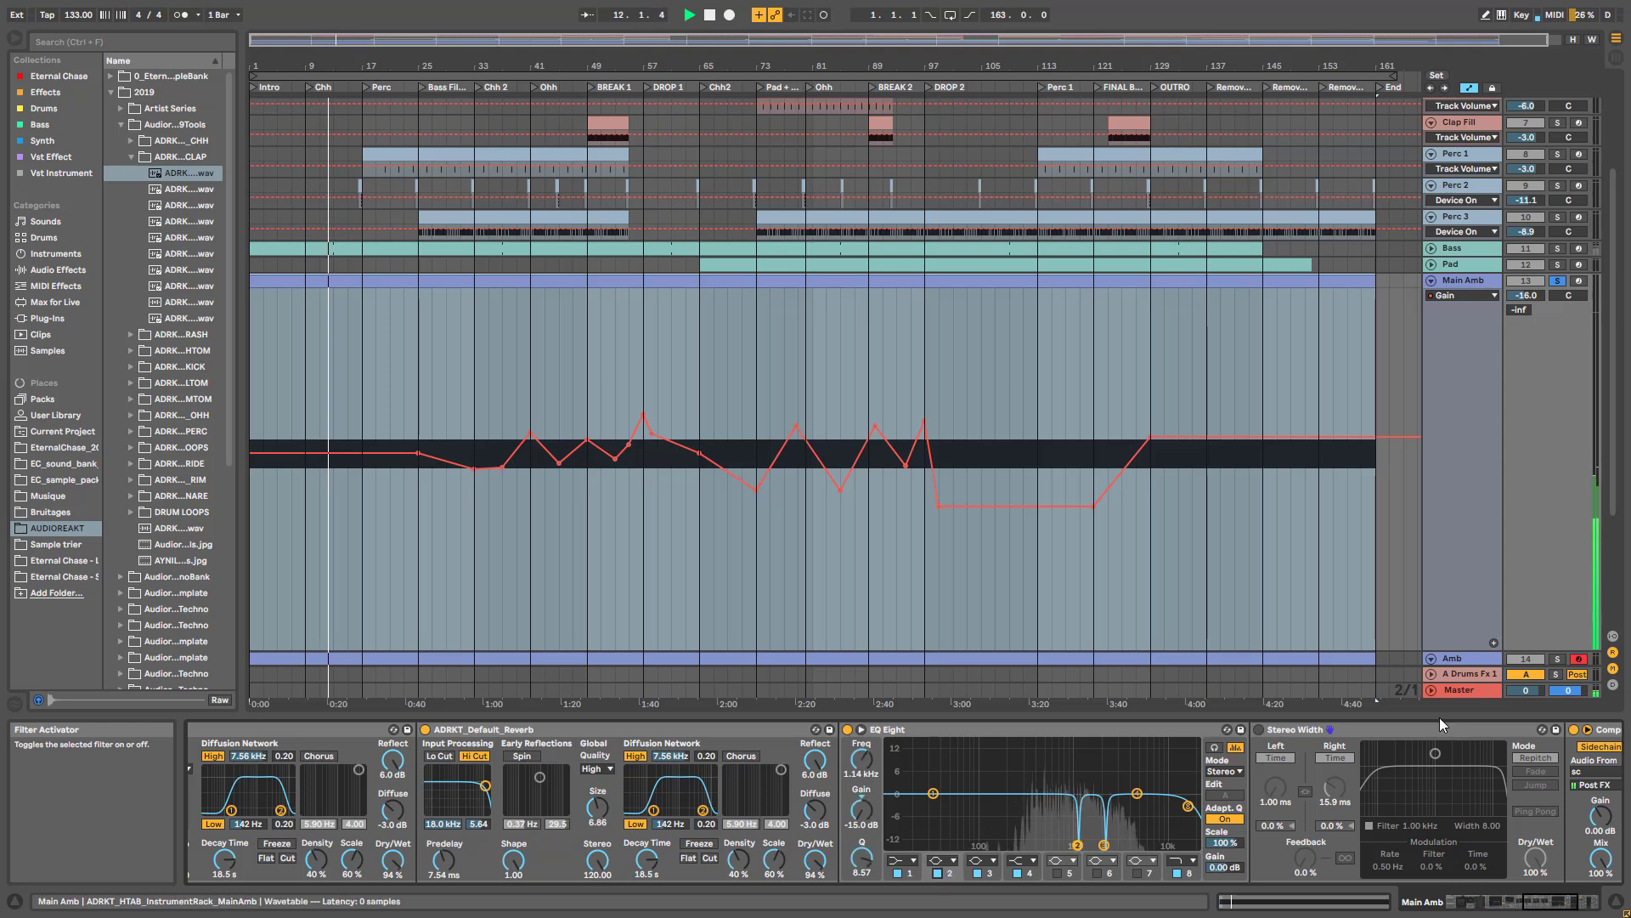
- Re-enable Stereo Width, look over the sidechained Compressor and Utility at the chain's end, and stop playback
click(1259, 731)
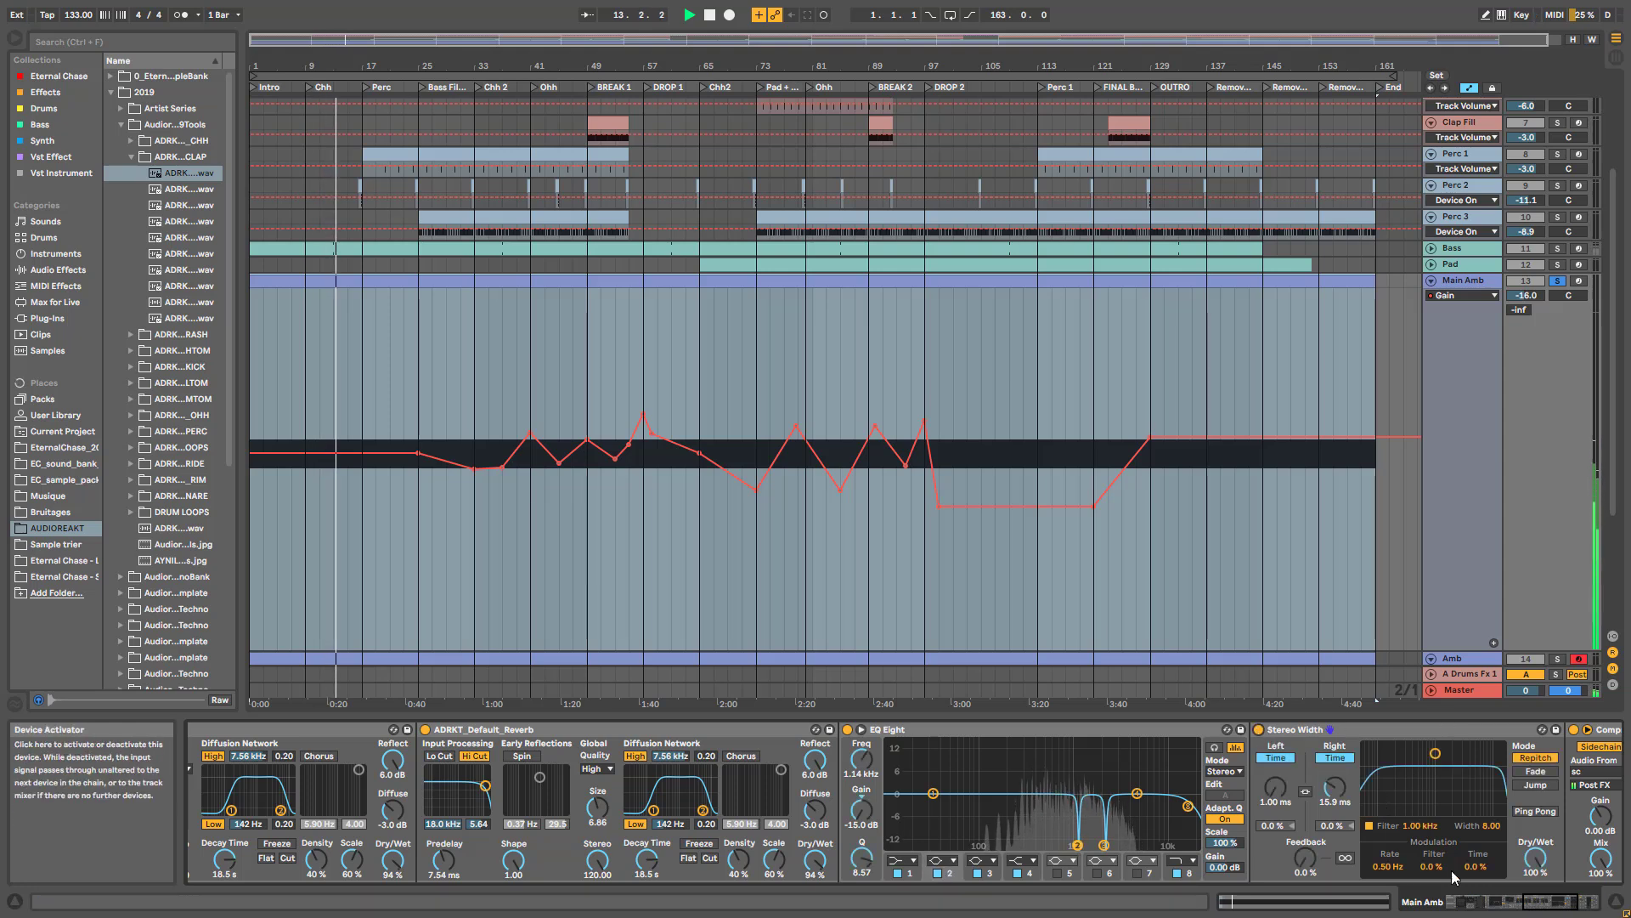
drag(1546, 901, 1559, 902)
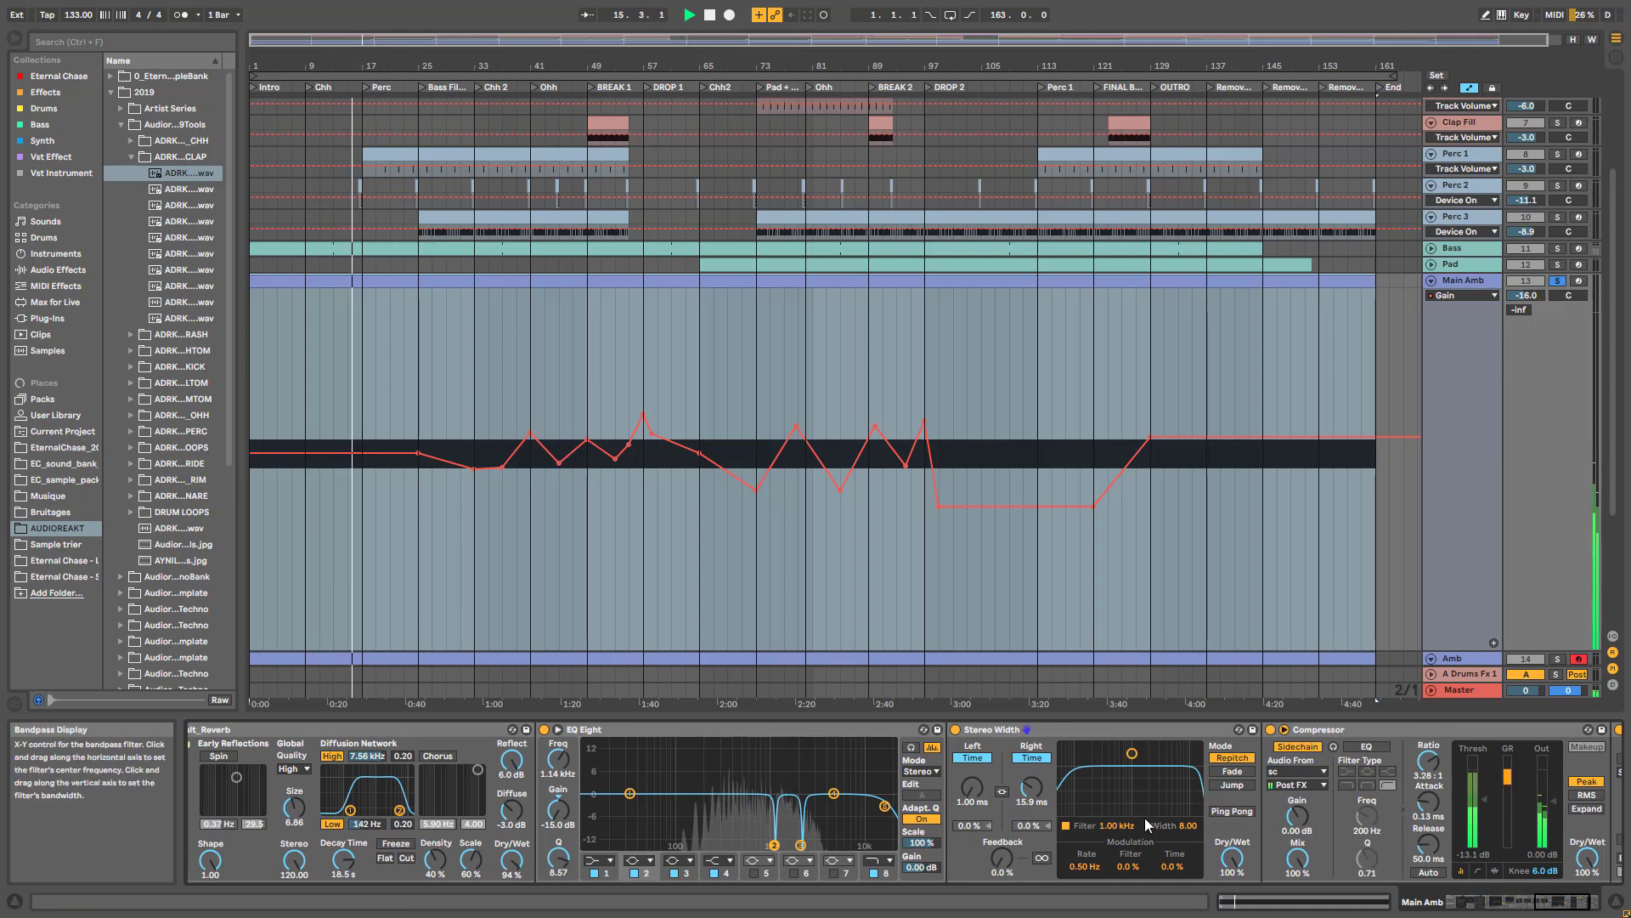
drag(1557, 901, 1570, 902)
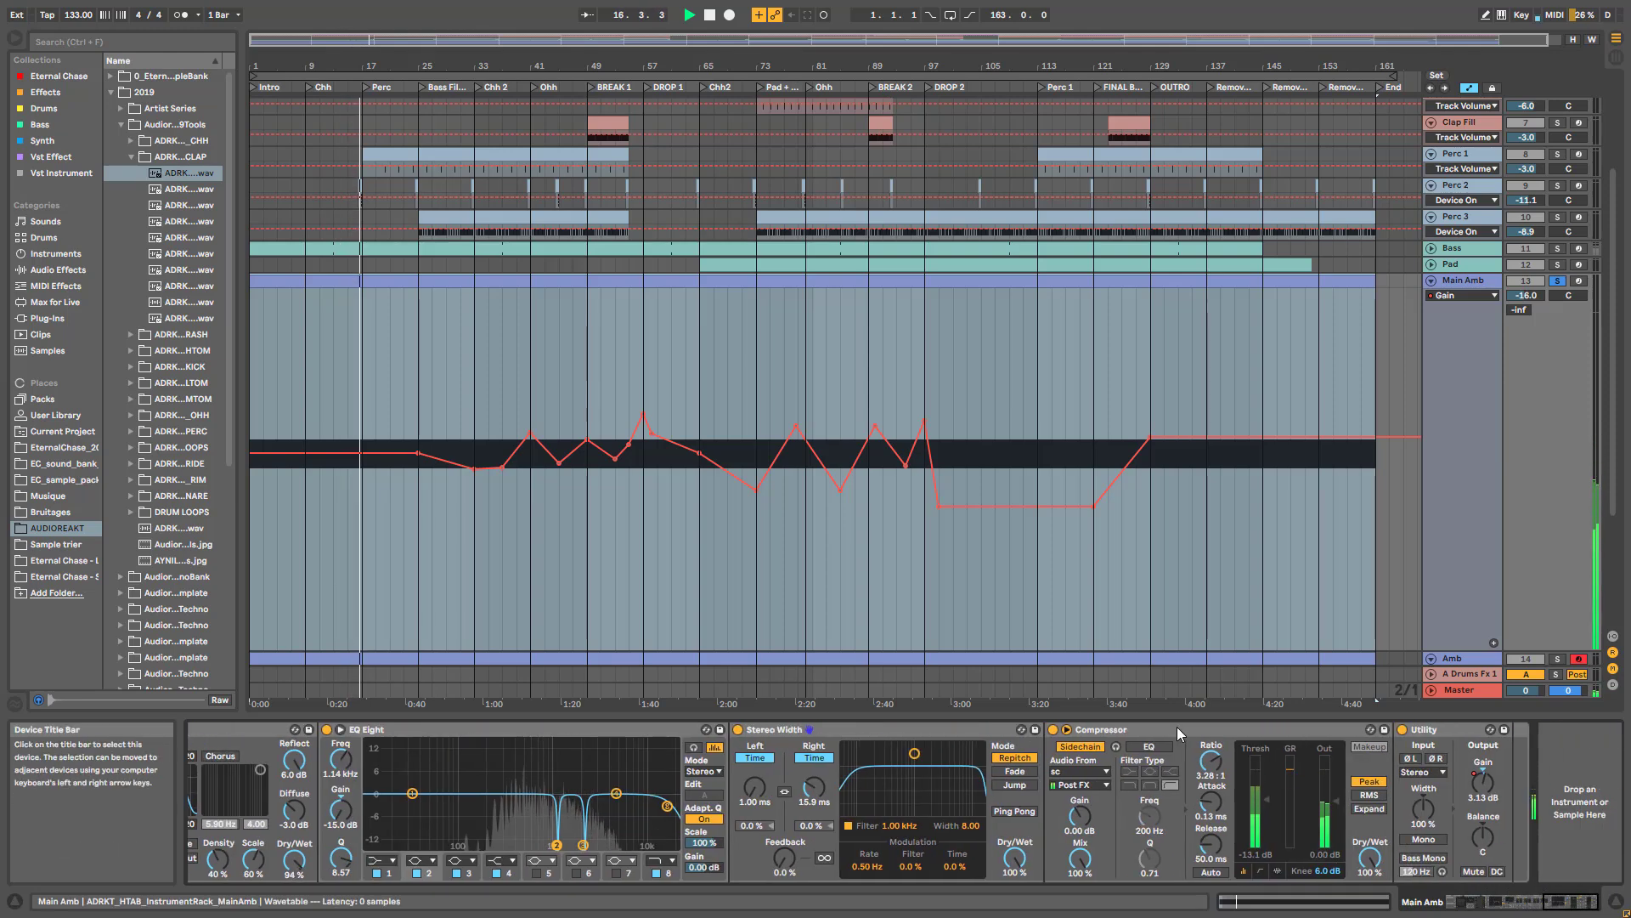
key(space)
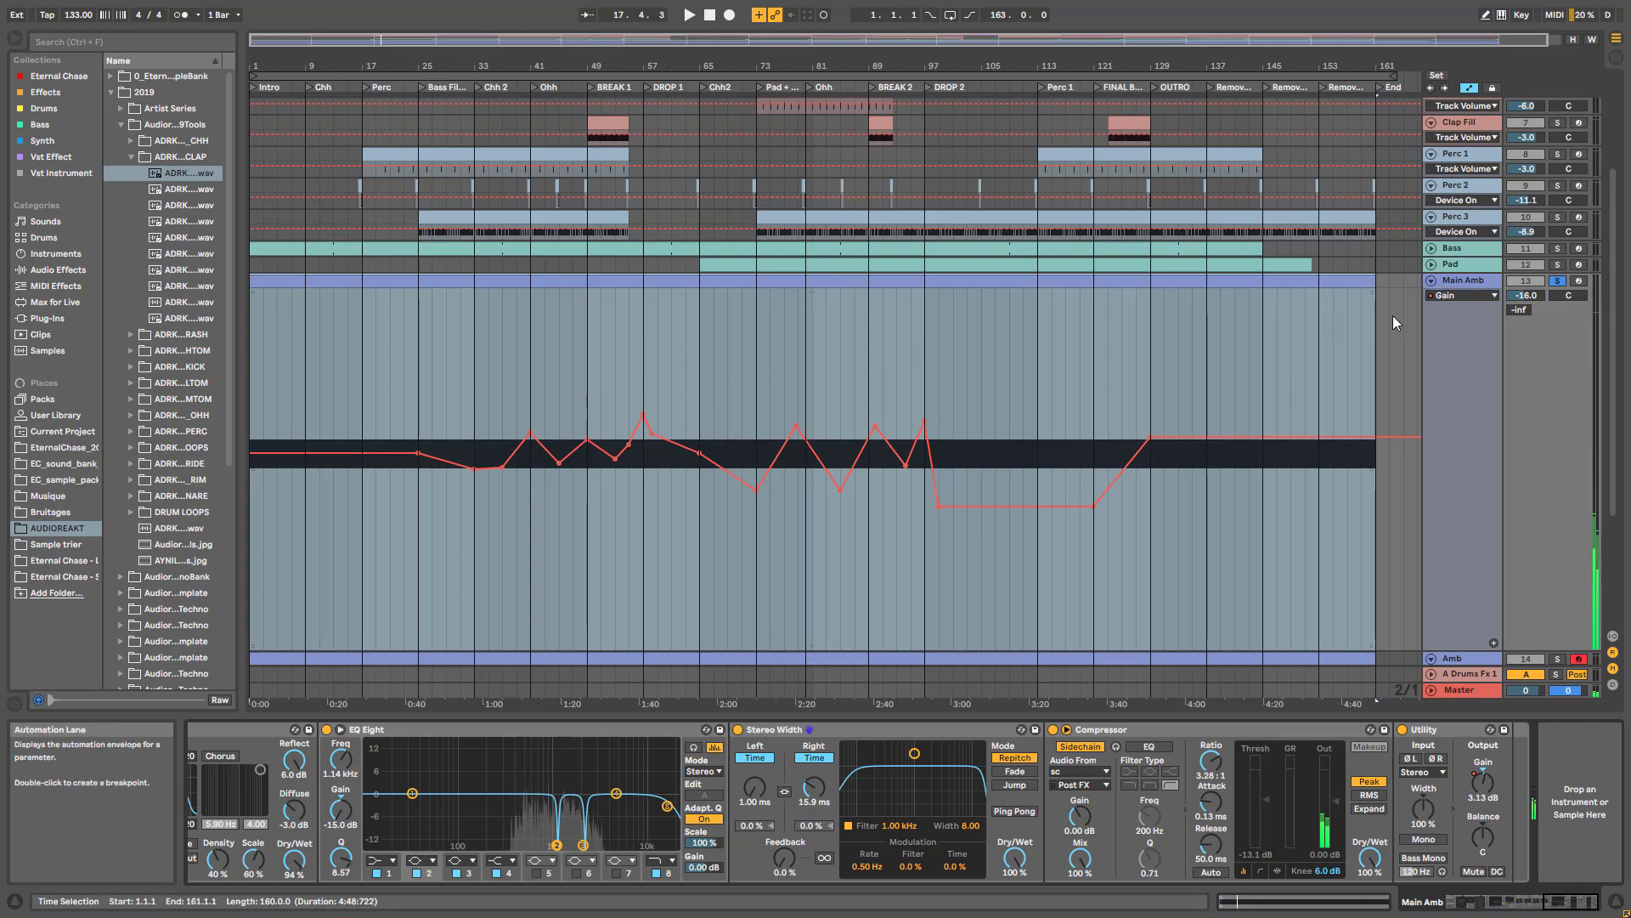
- Fold the Main Amb track and switch the solo from Main Amb to the Amb track
click(1432, 281)
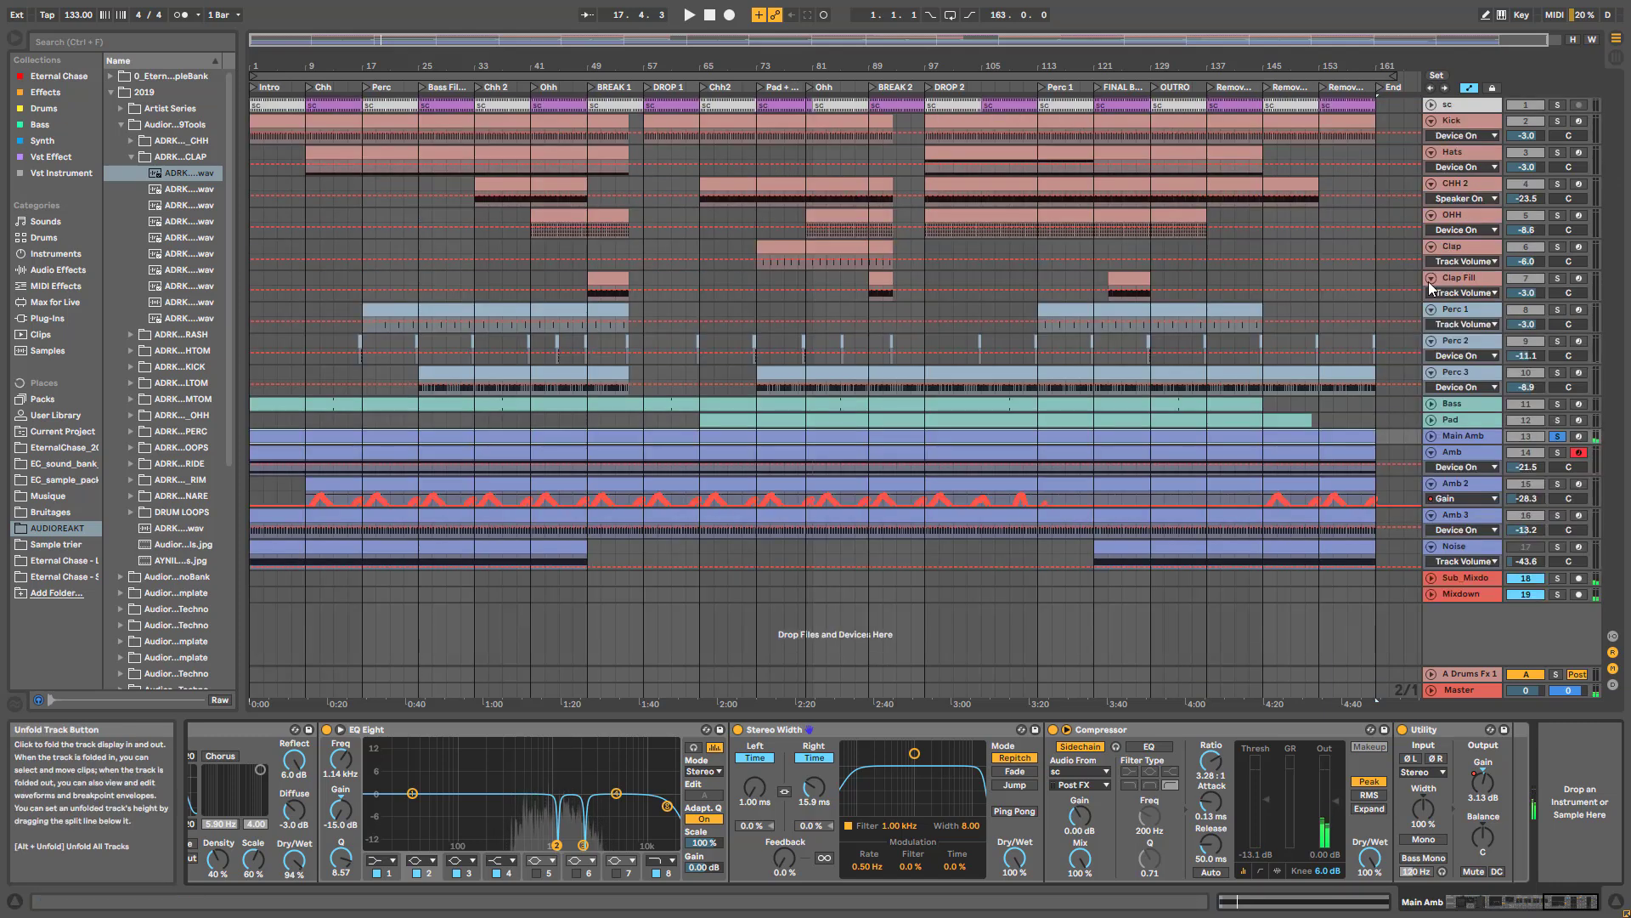
click(1456, 435)
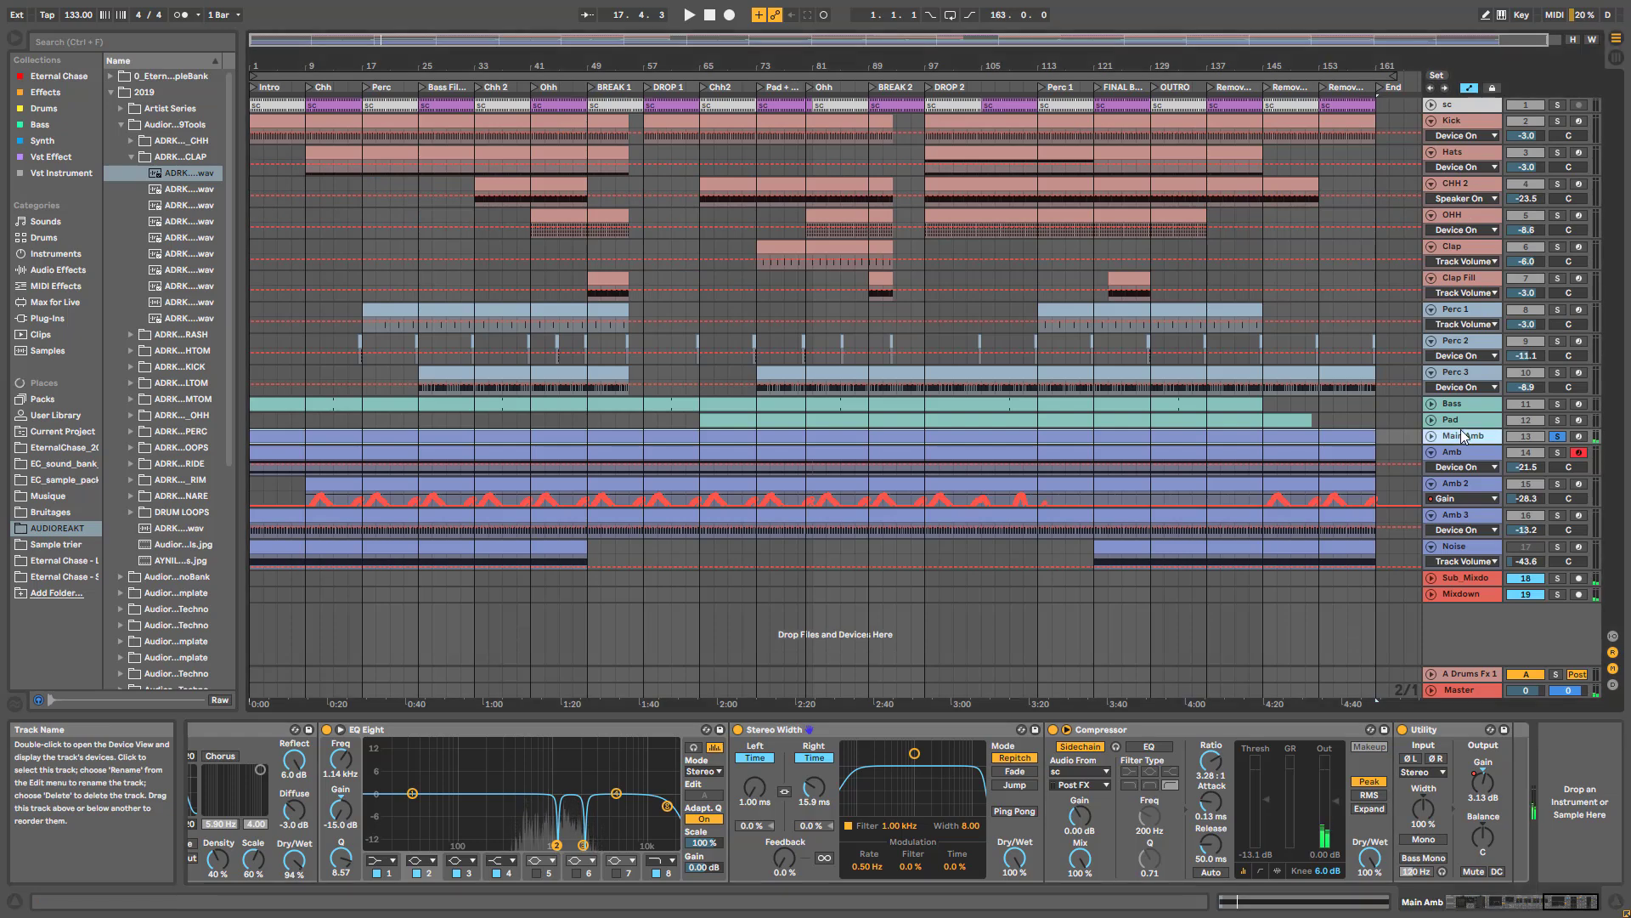
click(1460, 419)
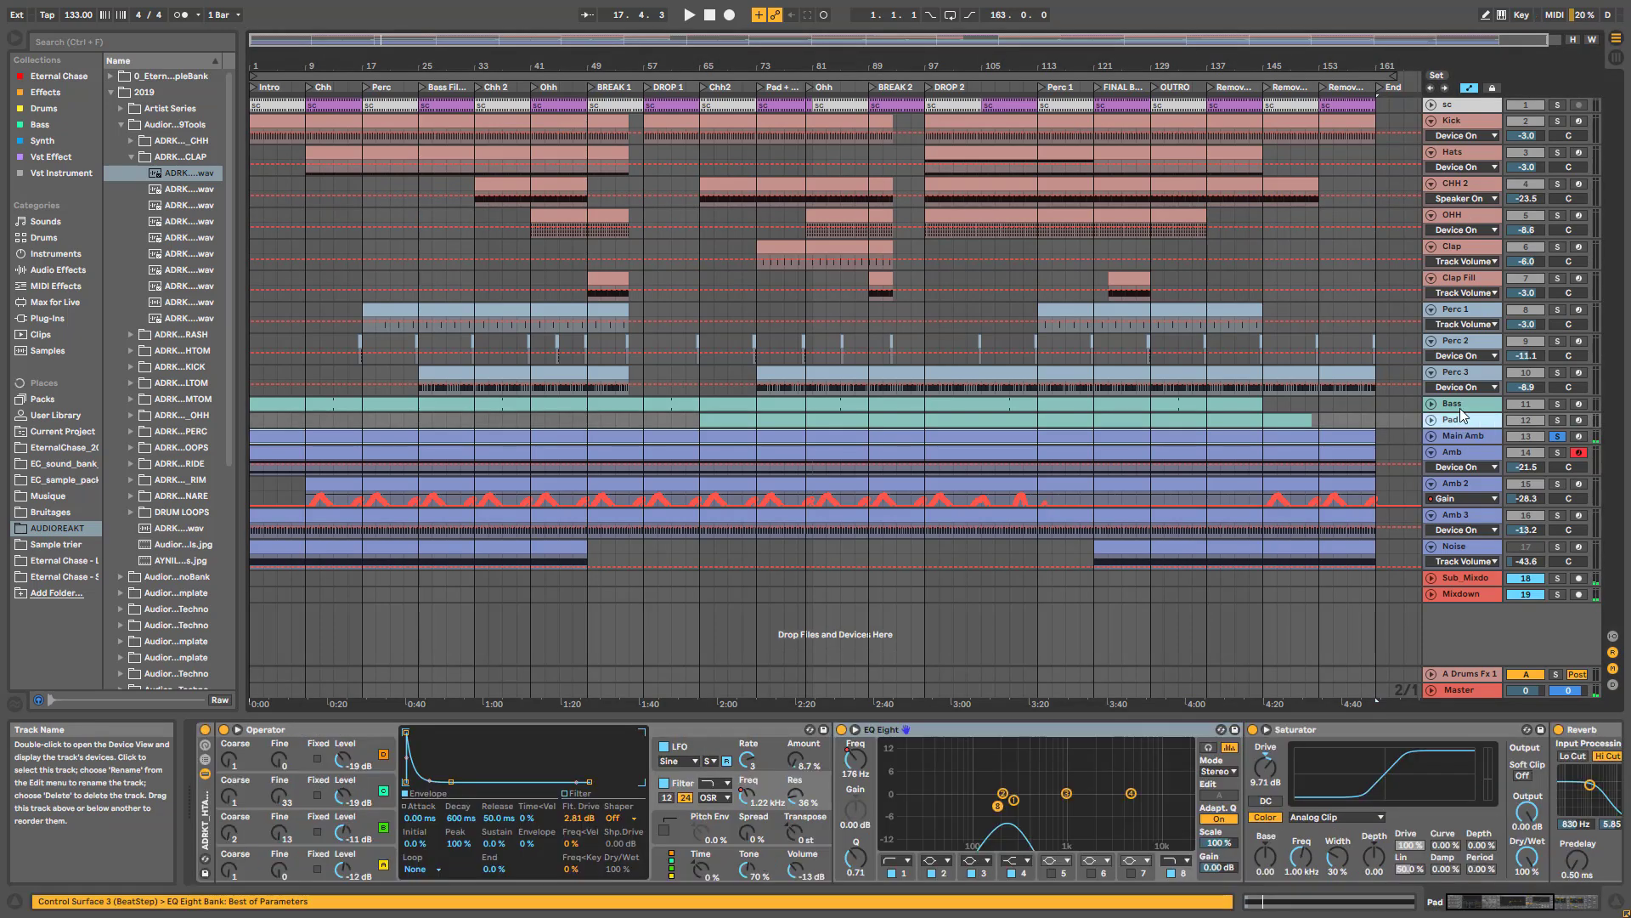
click(1460, 408)
click(1459, 456)
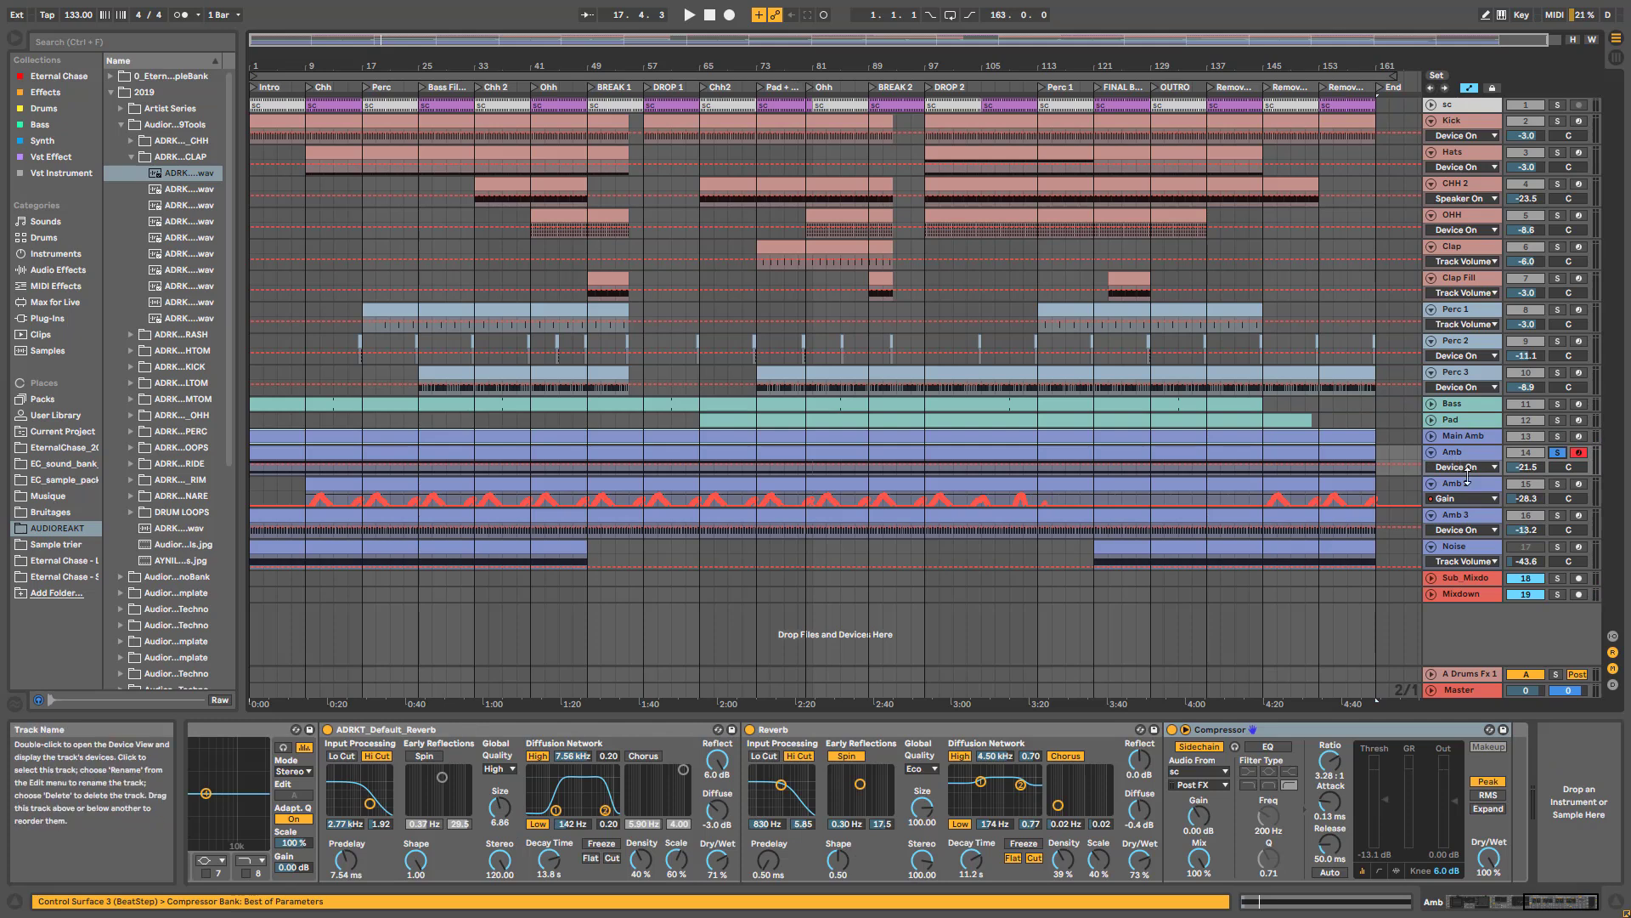
- Play Amb from the start, inspect the notes in its MIDI clip, and return to its Wavetable device
key(space)
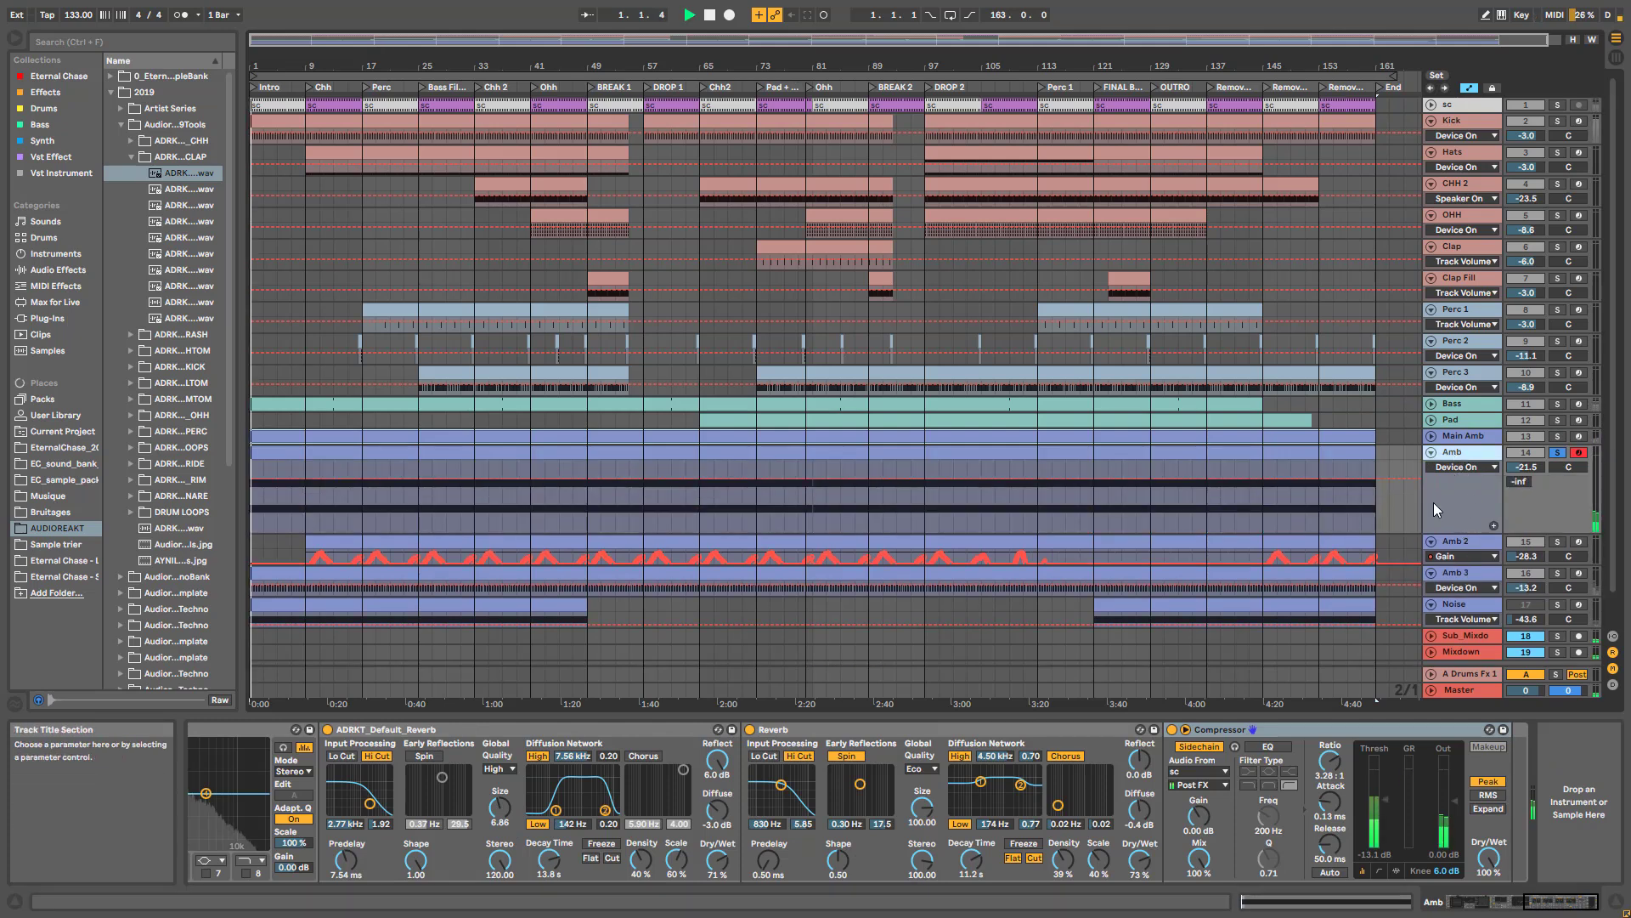
drag(1543, 906, 1465, 905)
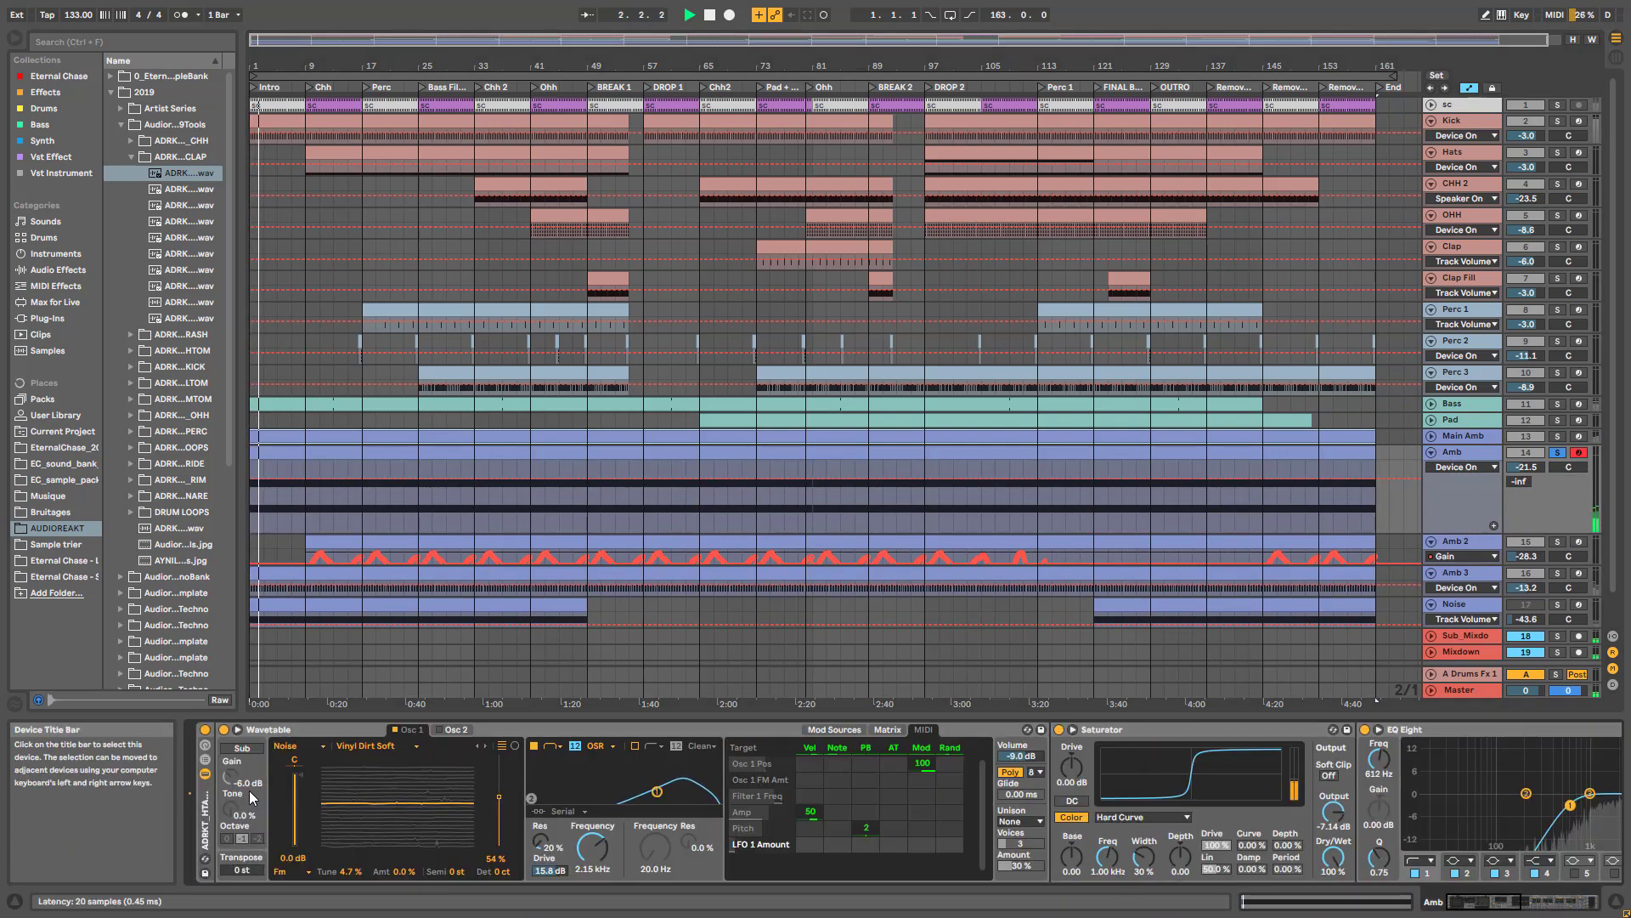
double_click(521, 451)
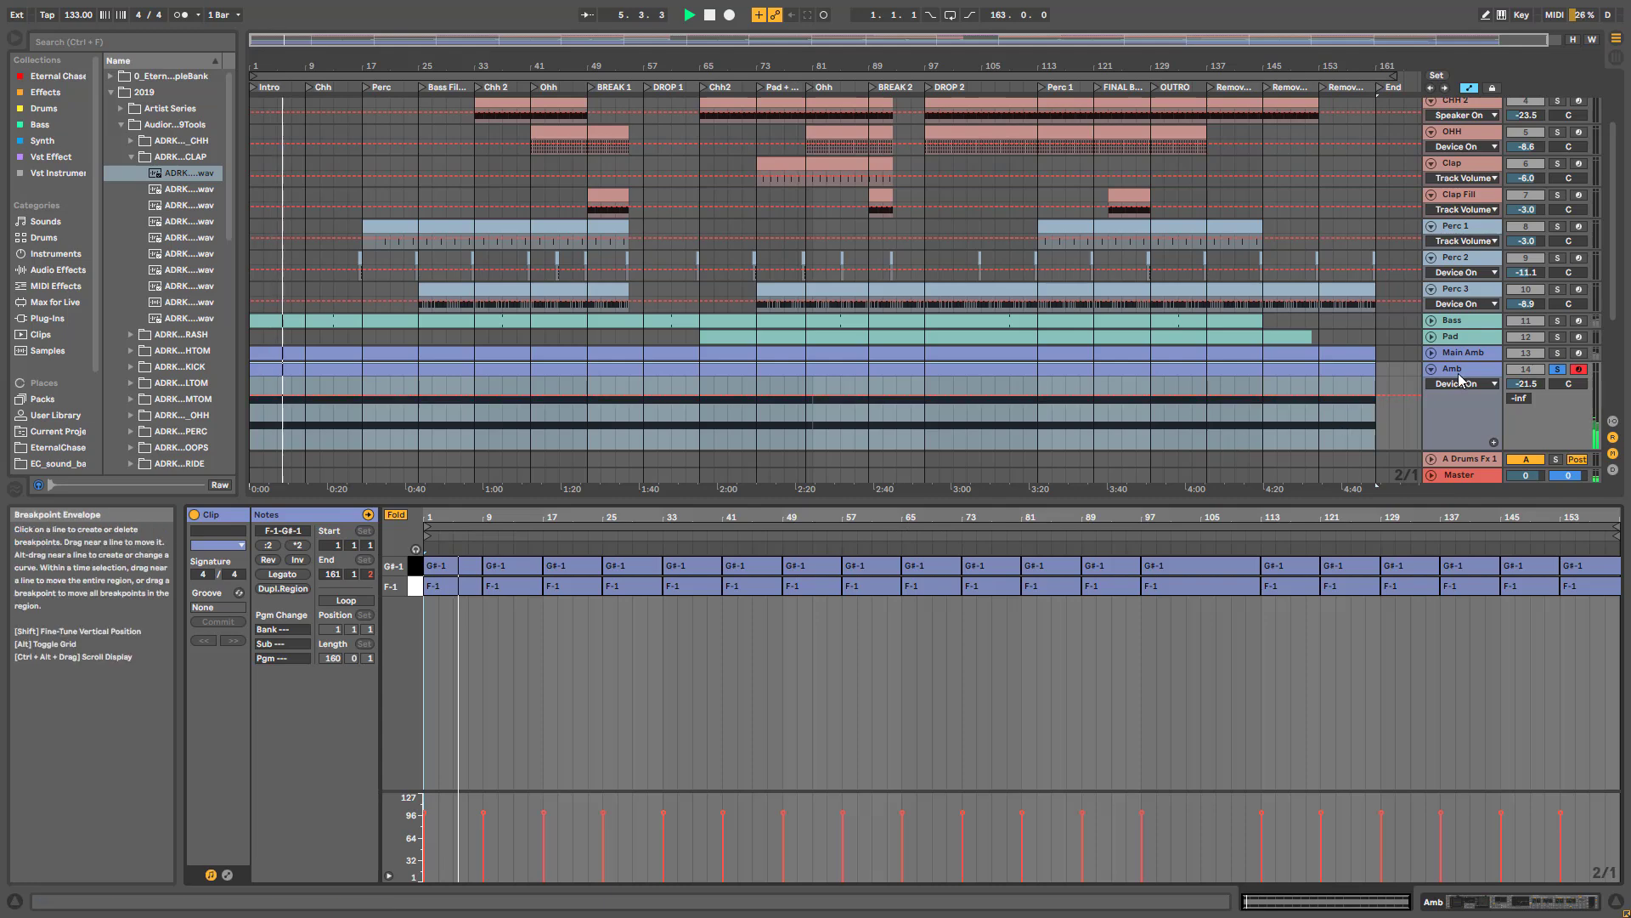
key(shift+Tab)
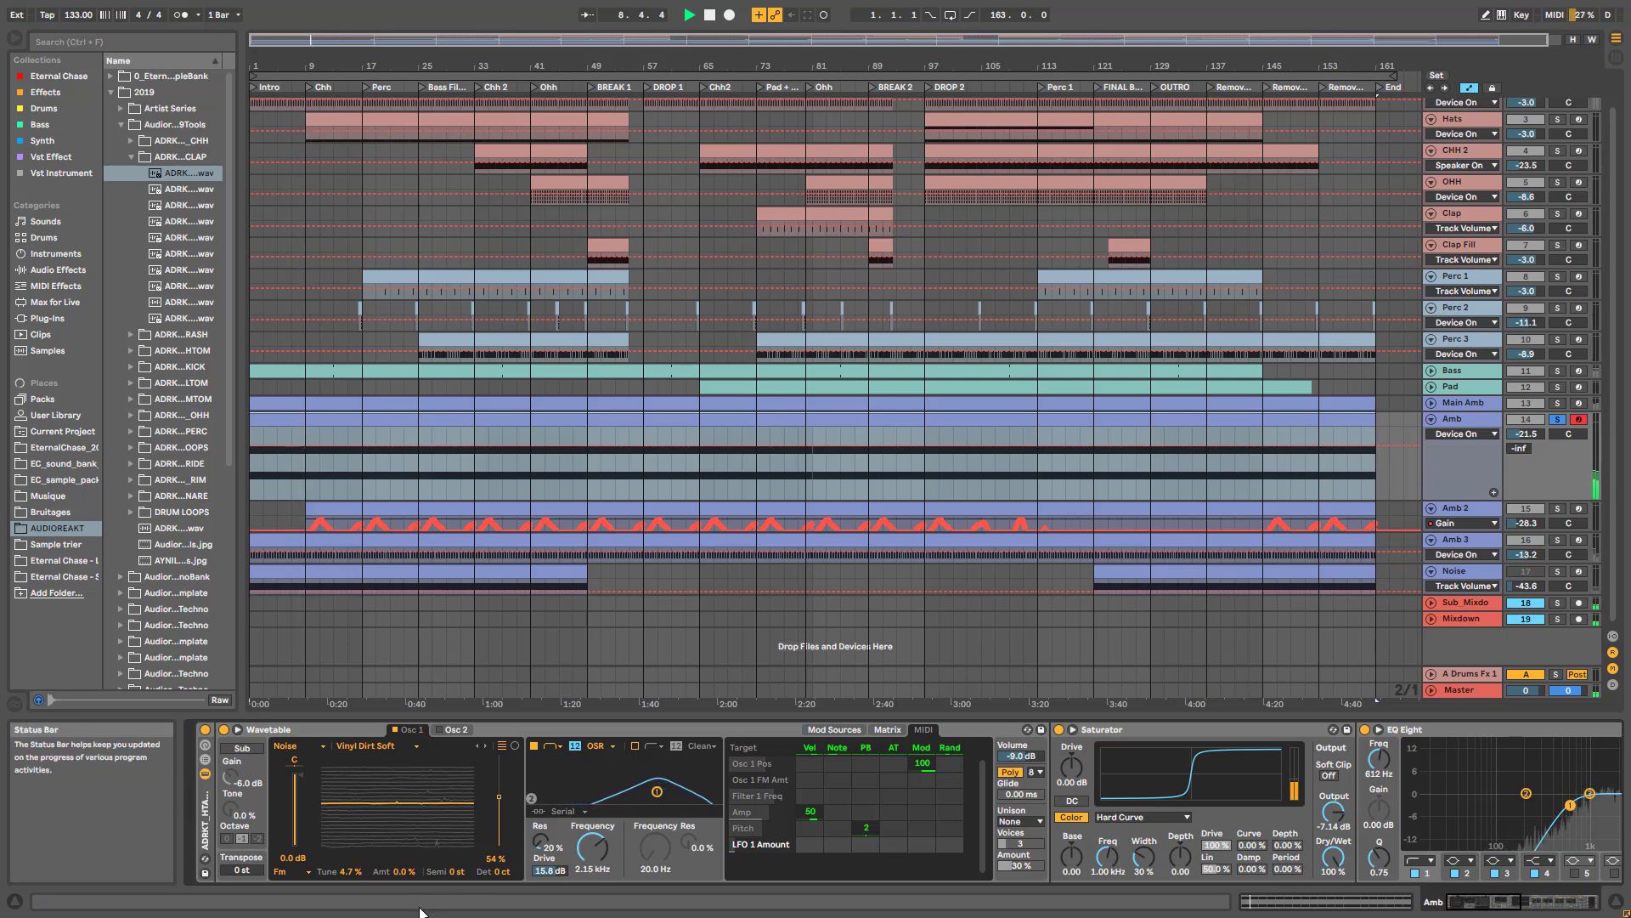
- Examine Amb's Wavetable modulation matrix and LFO 1 settings, and look along the chain to its reverbs and Compressor
click(893, 729)
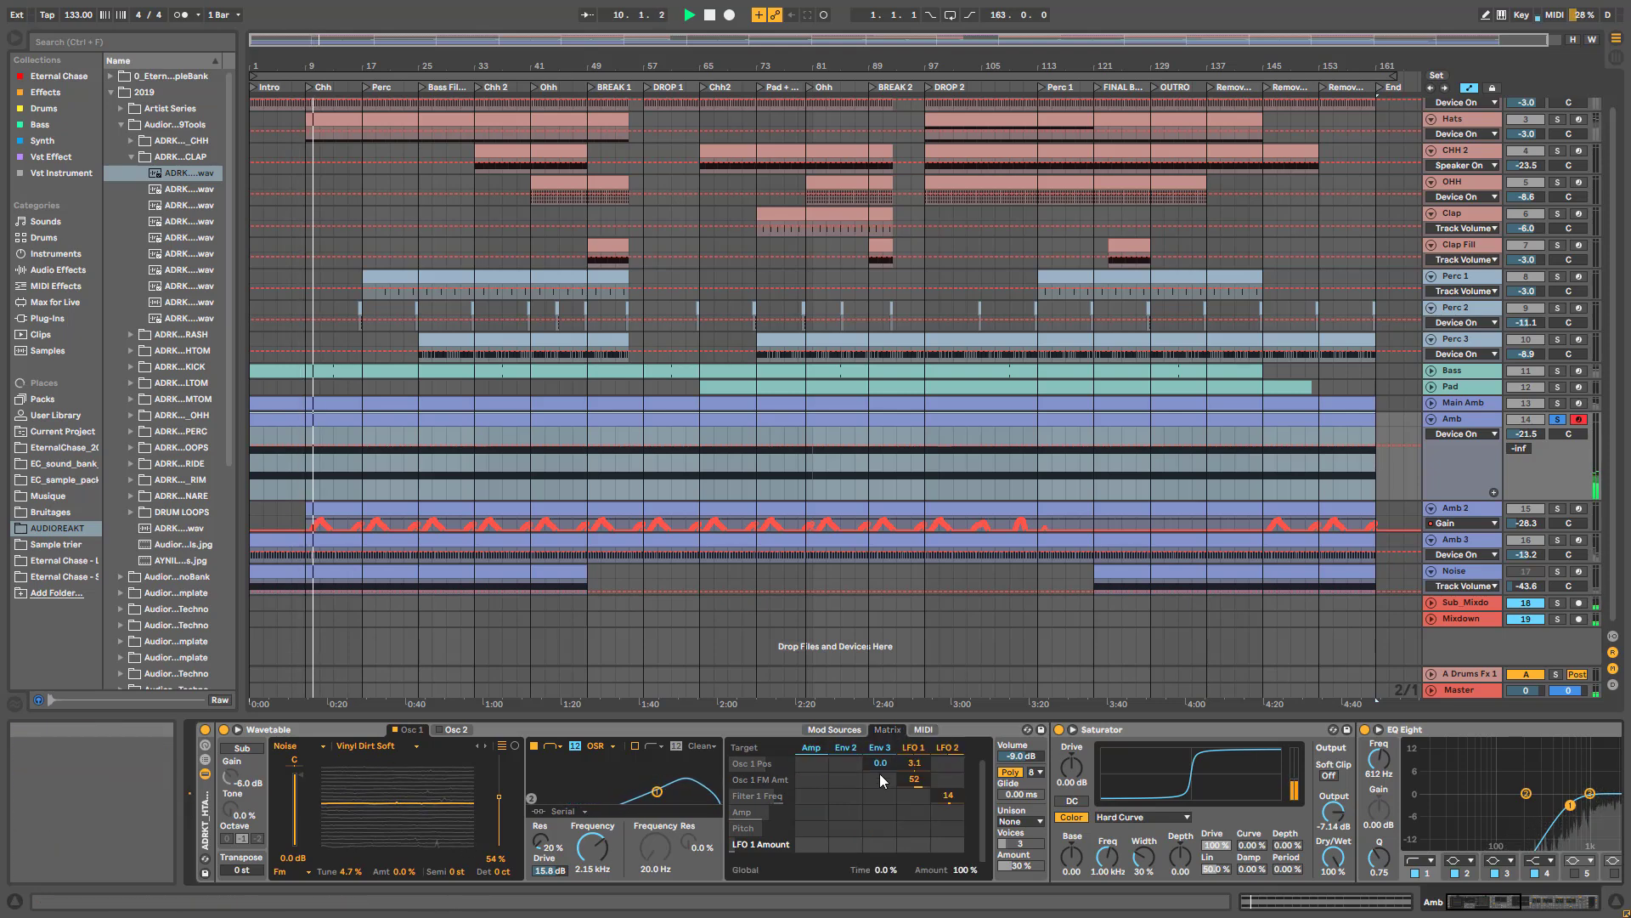
drag(911, 759, 911, 752)
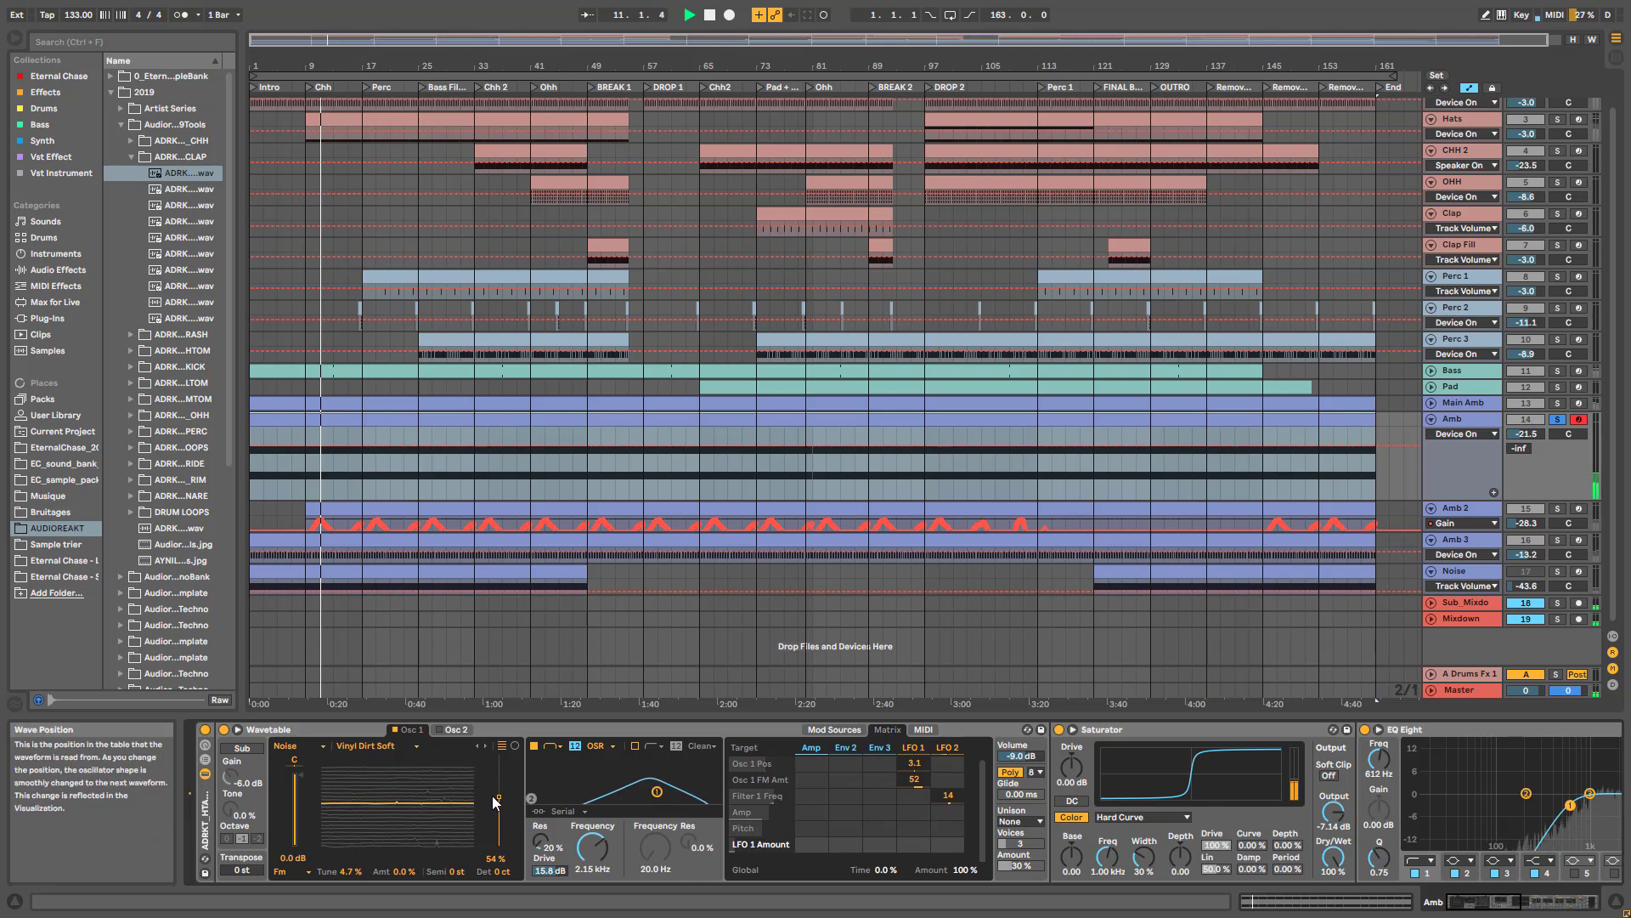
drag(880, 795, 882, 787)
click(913, 811)
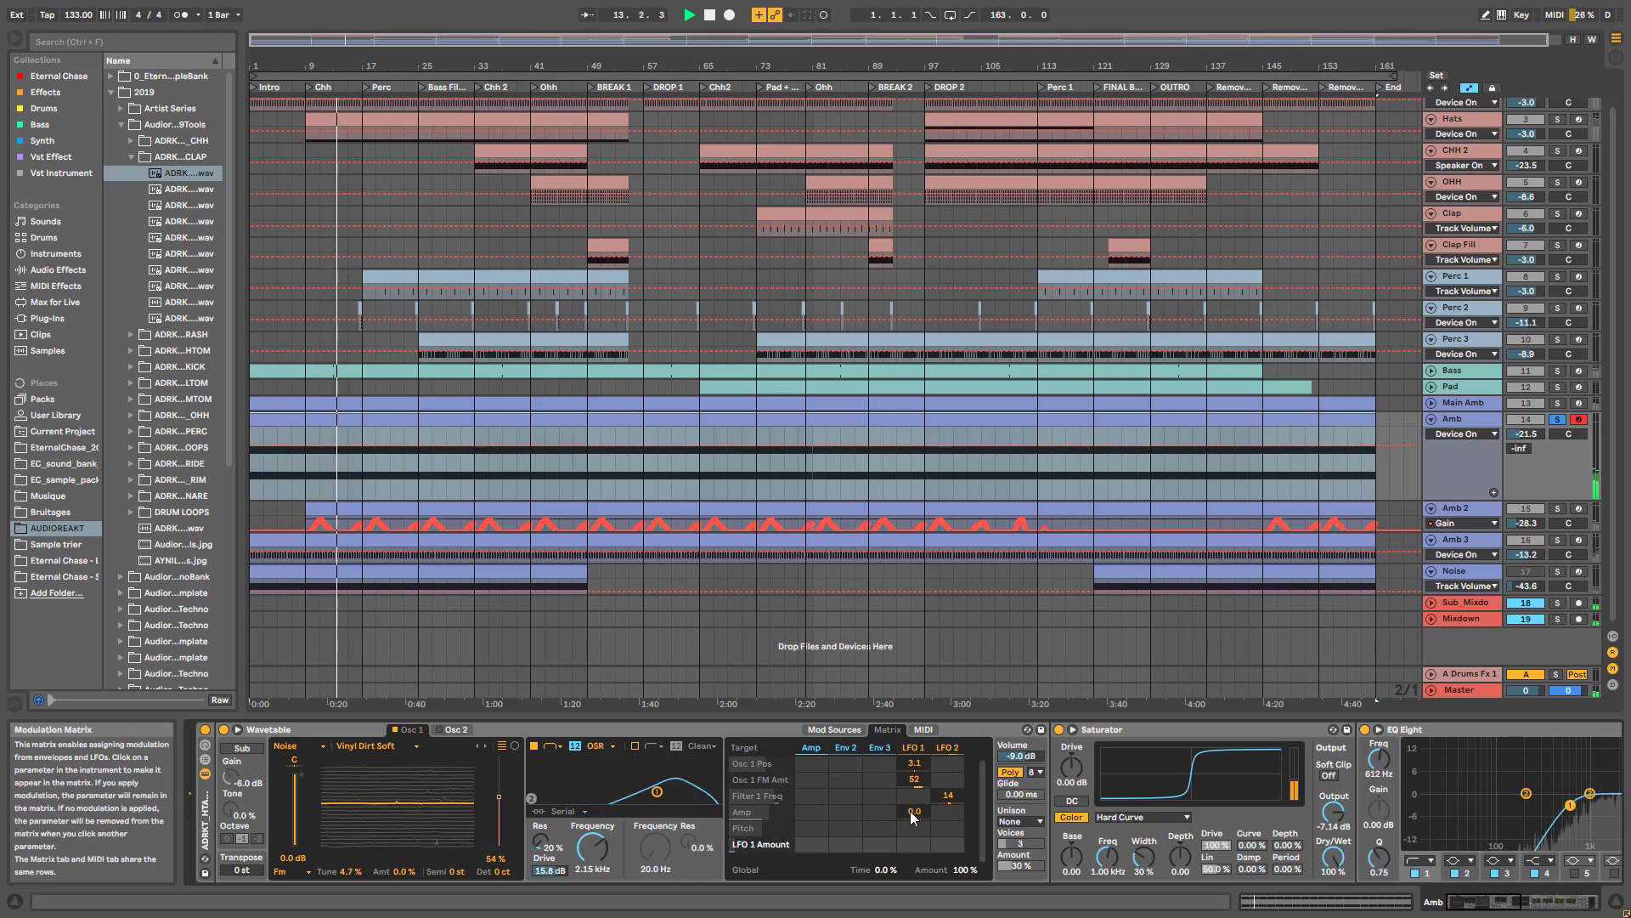
click(915, 799)
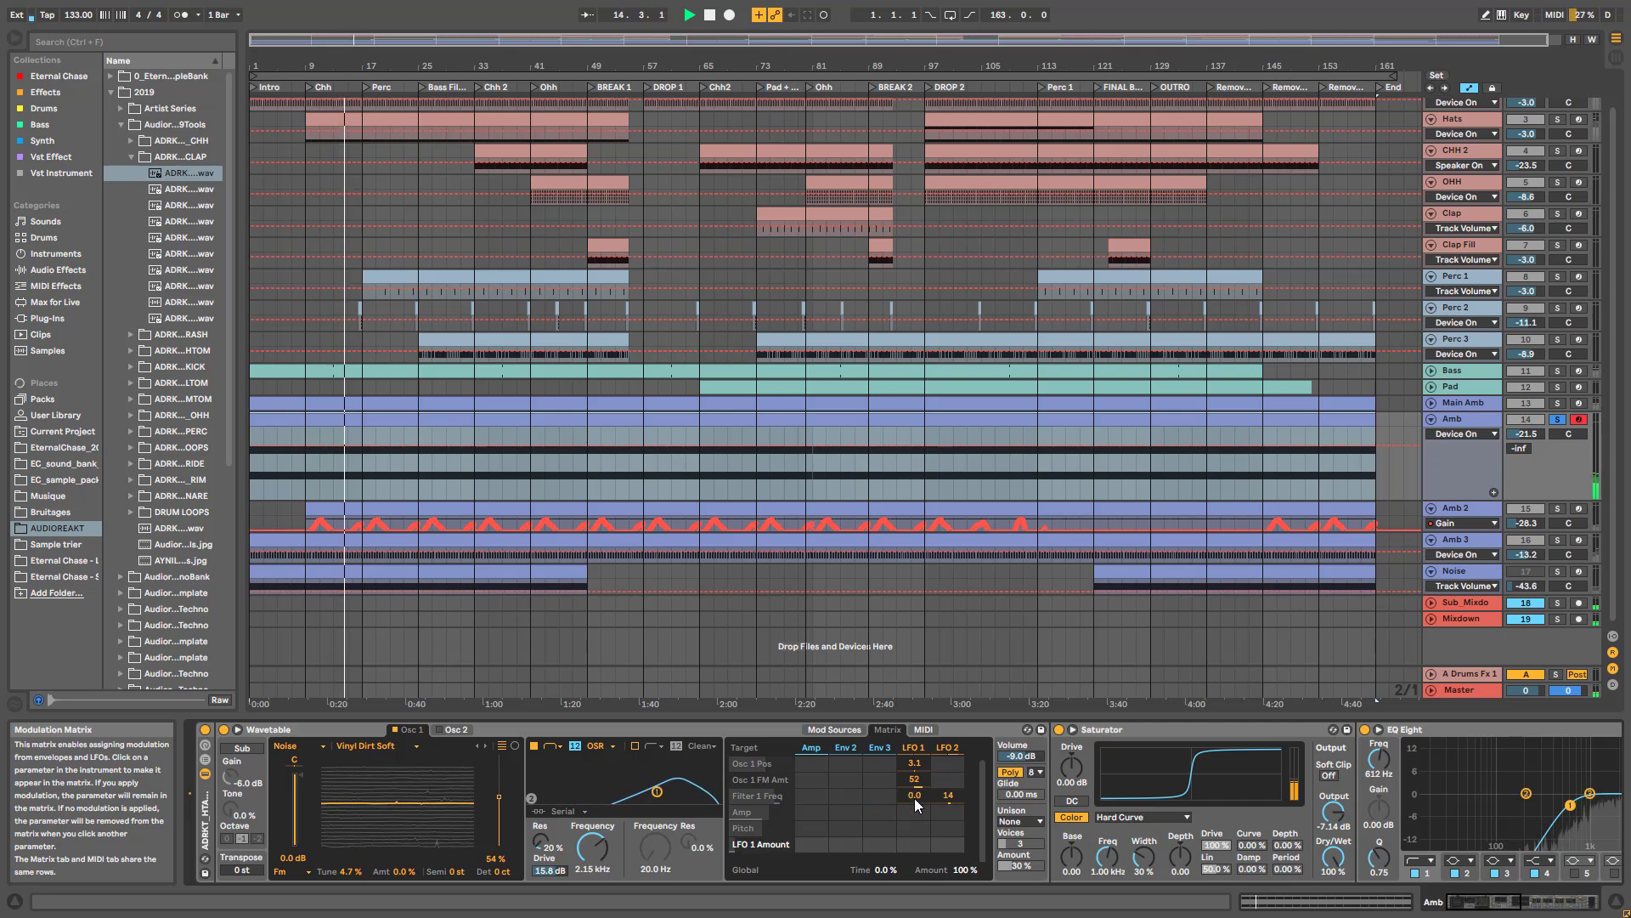
click(913, 749)
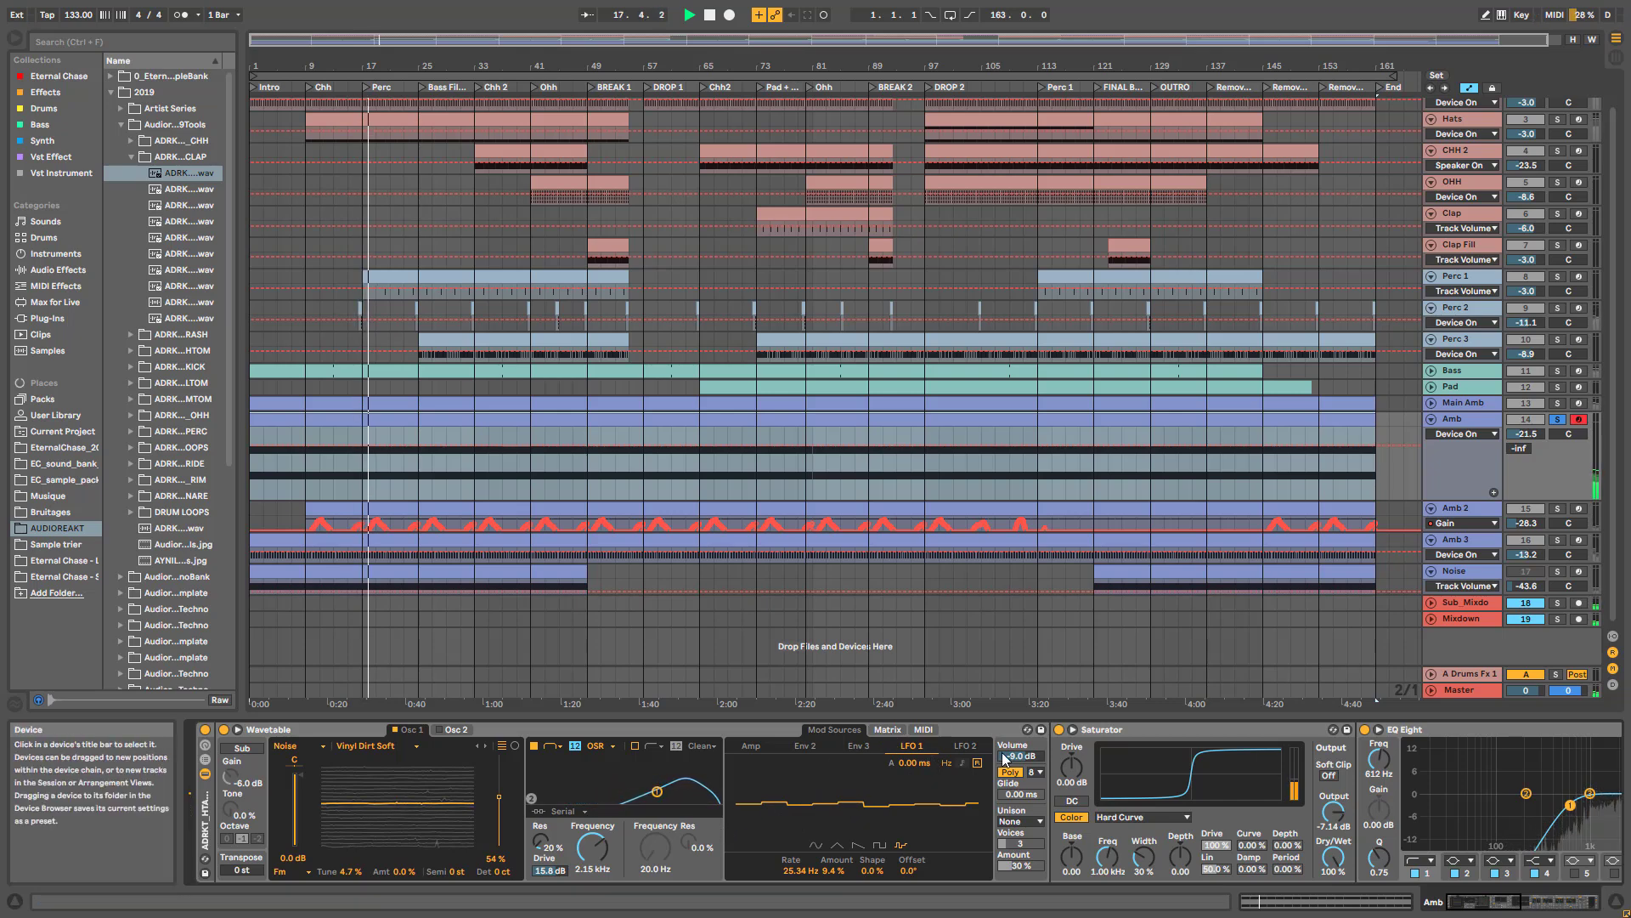
scroll(1210, 768, right, 10)
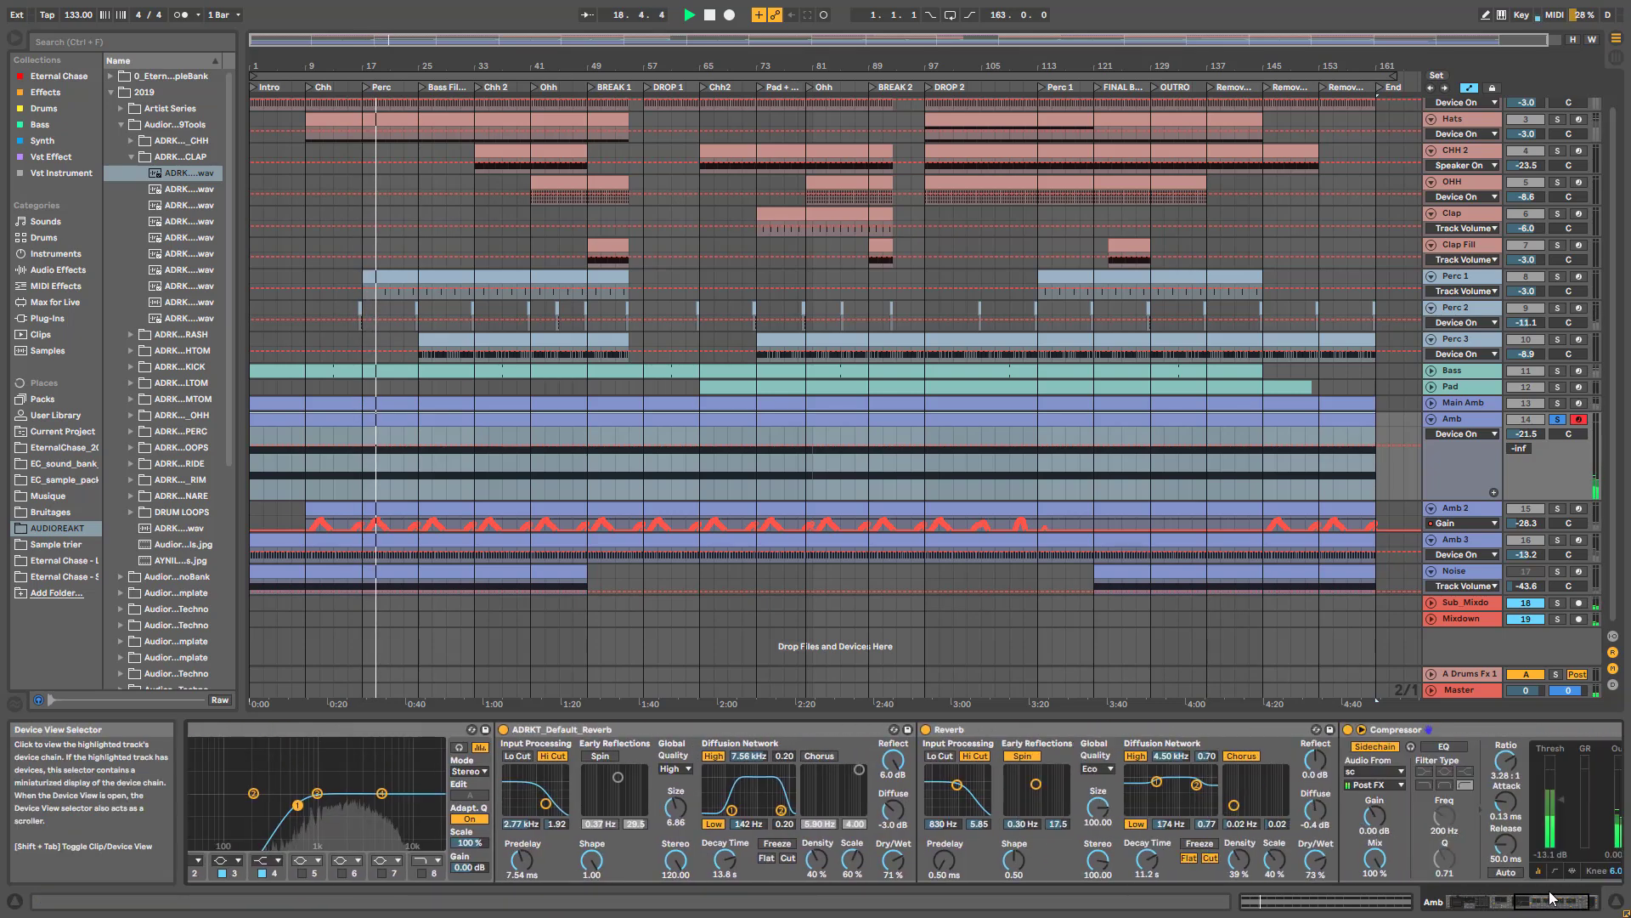
- Bypass Amb's Reverb, ADRKT_Default_Reverb and EQ Eight, and switch its Saturator on while the track plays
click(910, 730)
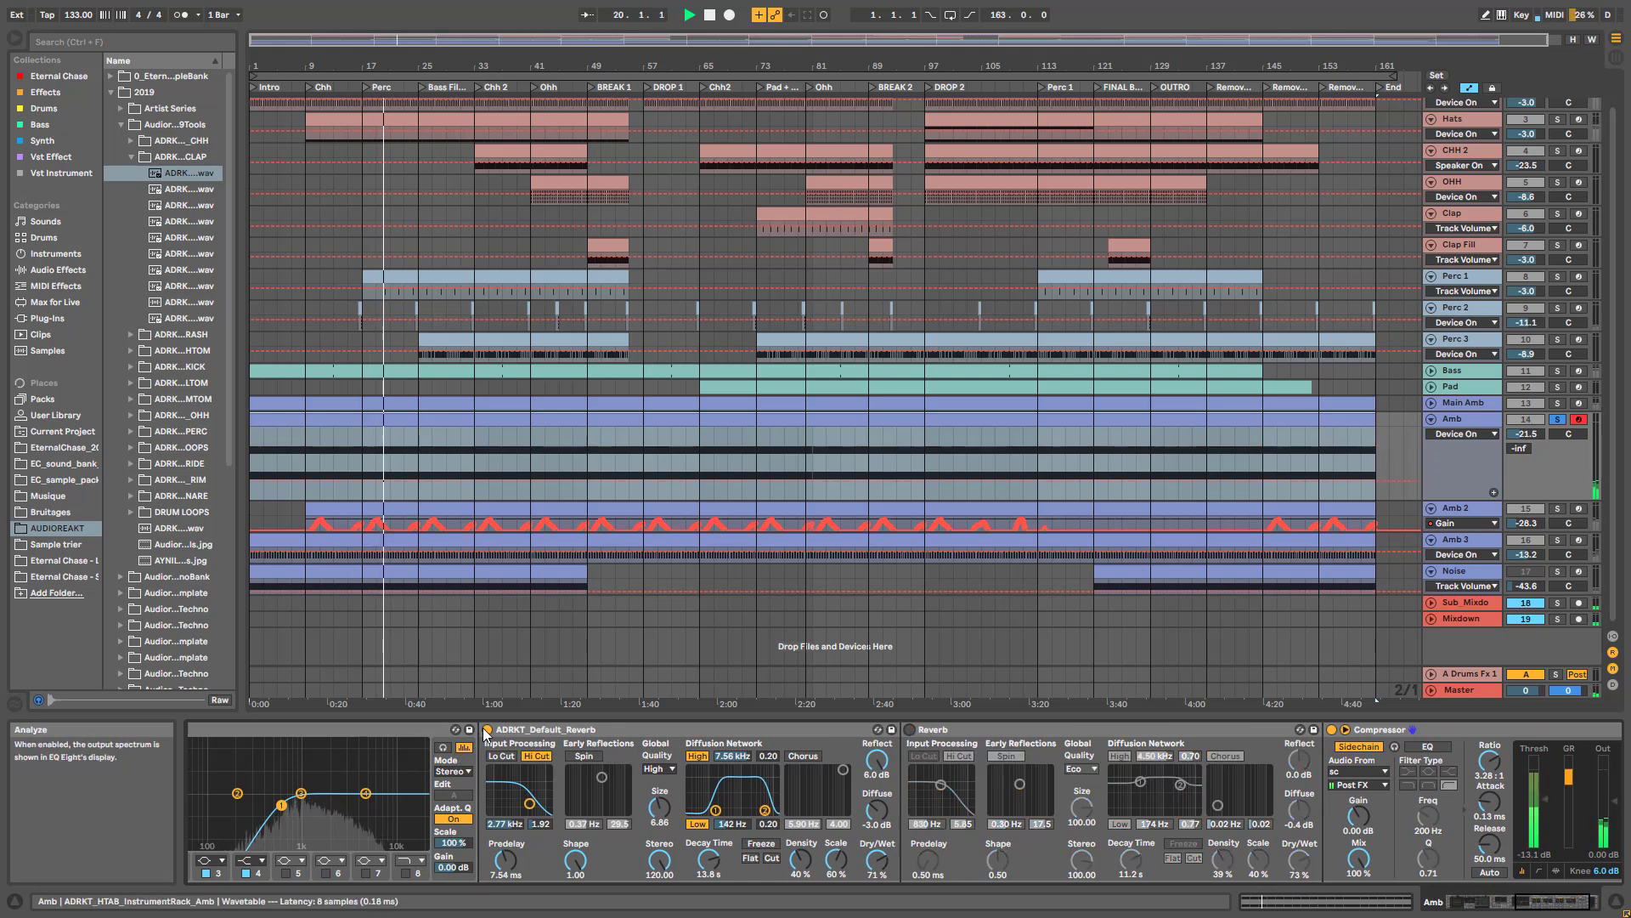
click(487, 730)
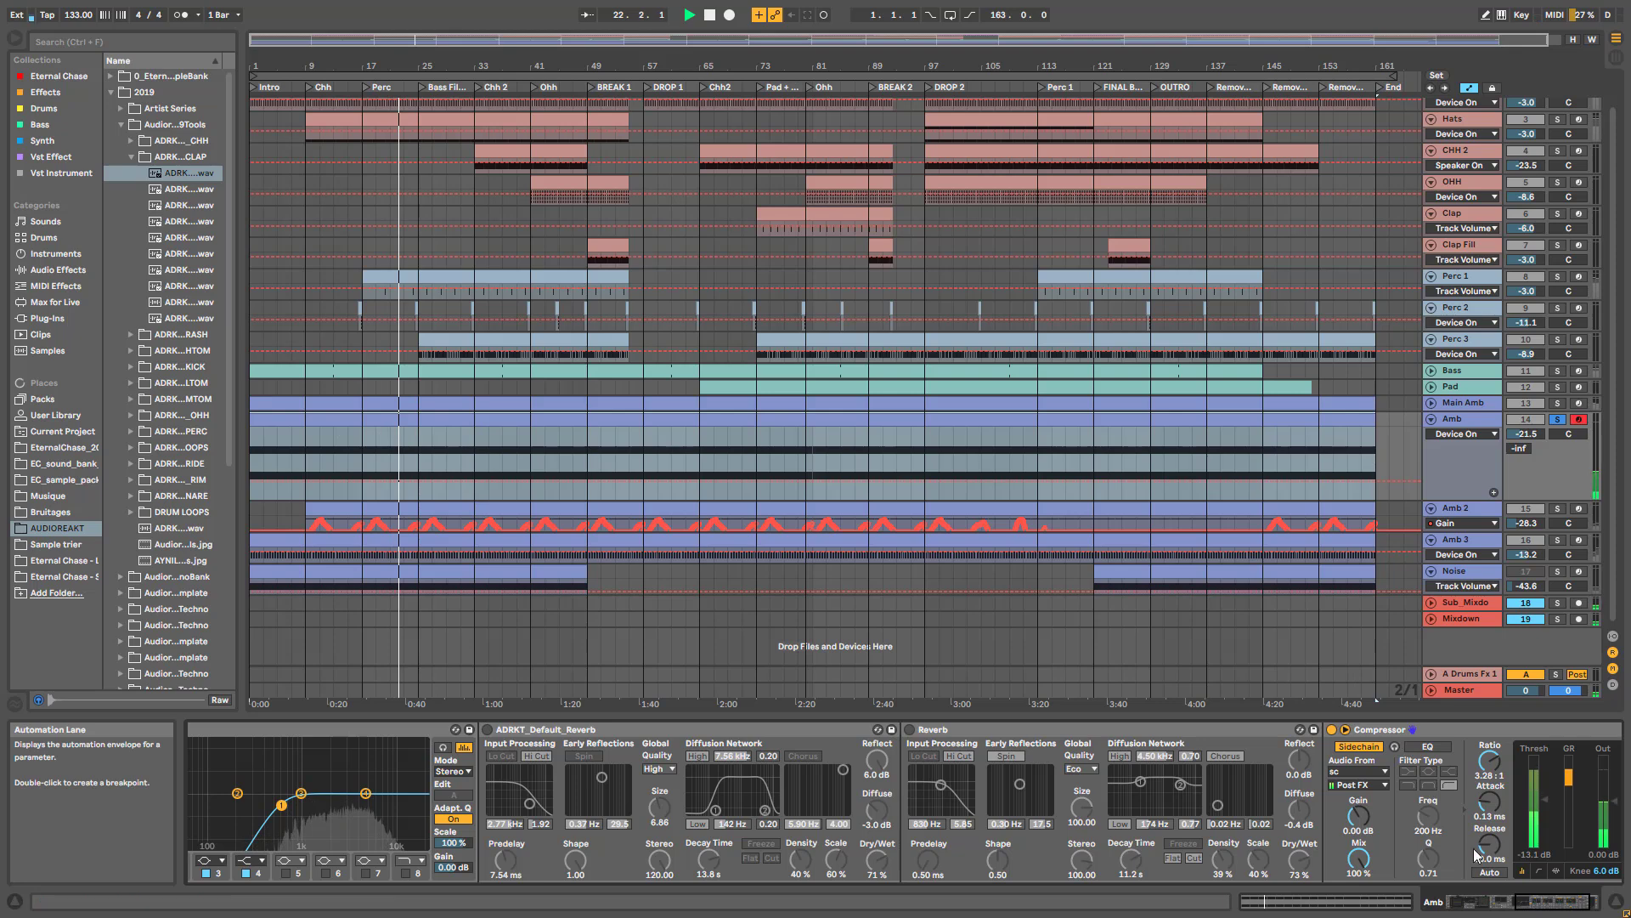
drag(1550, 900, 1505, 899)
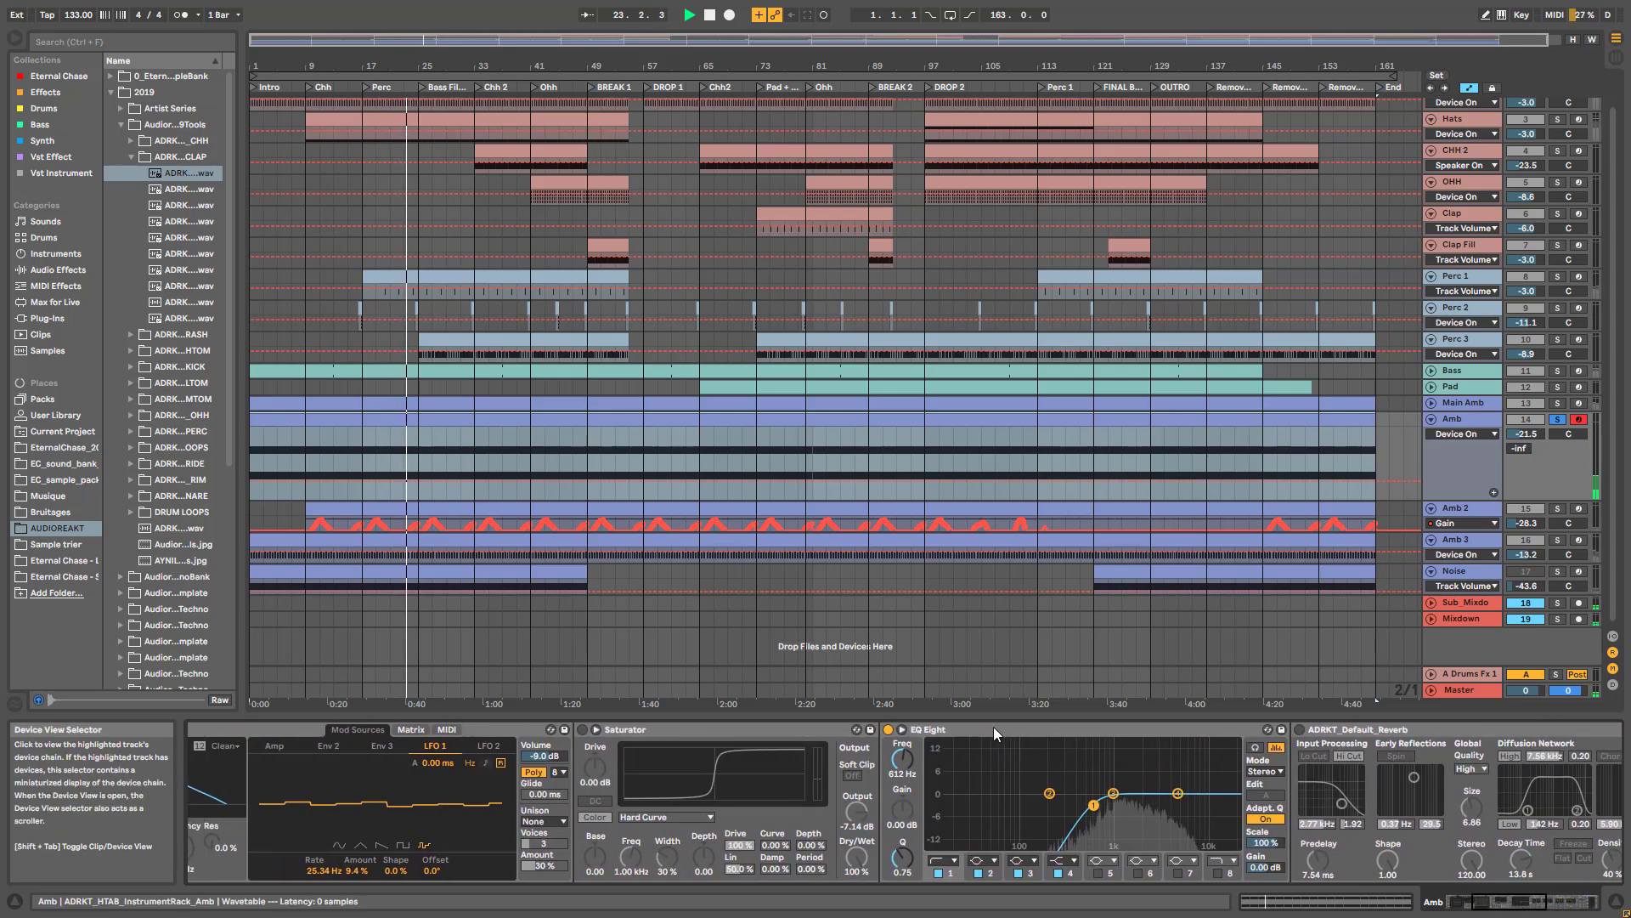
click(888, 730)
click(582, 729)
- Try the LFO 1 amount in Amb's Wavetable at 100 %, and return it to 9.4 %
drag(1503, 906, 1472, 905)
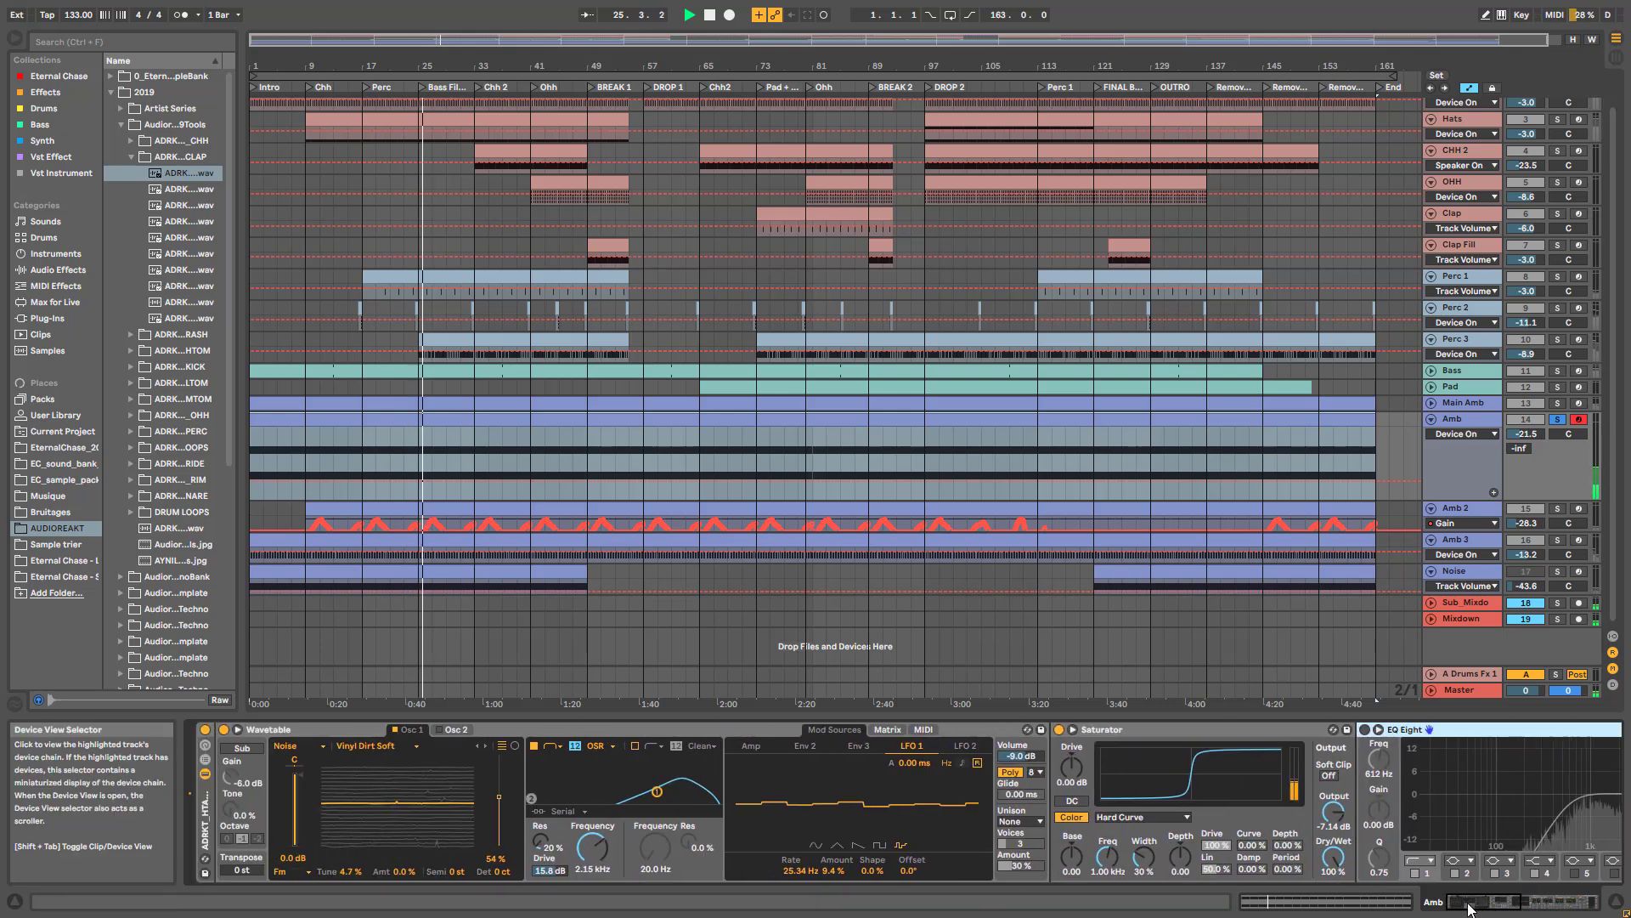
drag(832, 871, 831, 837)
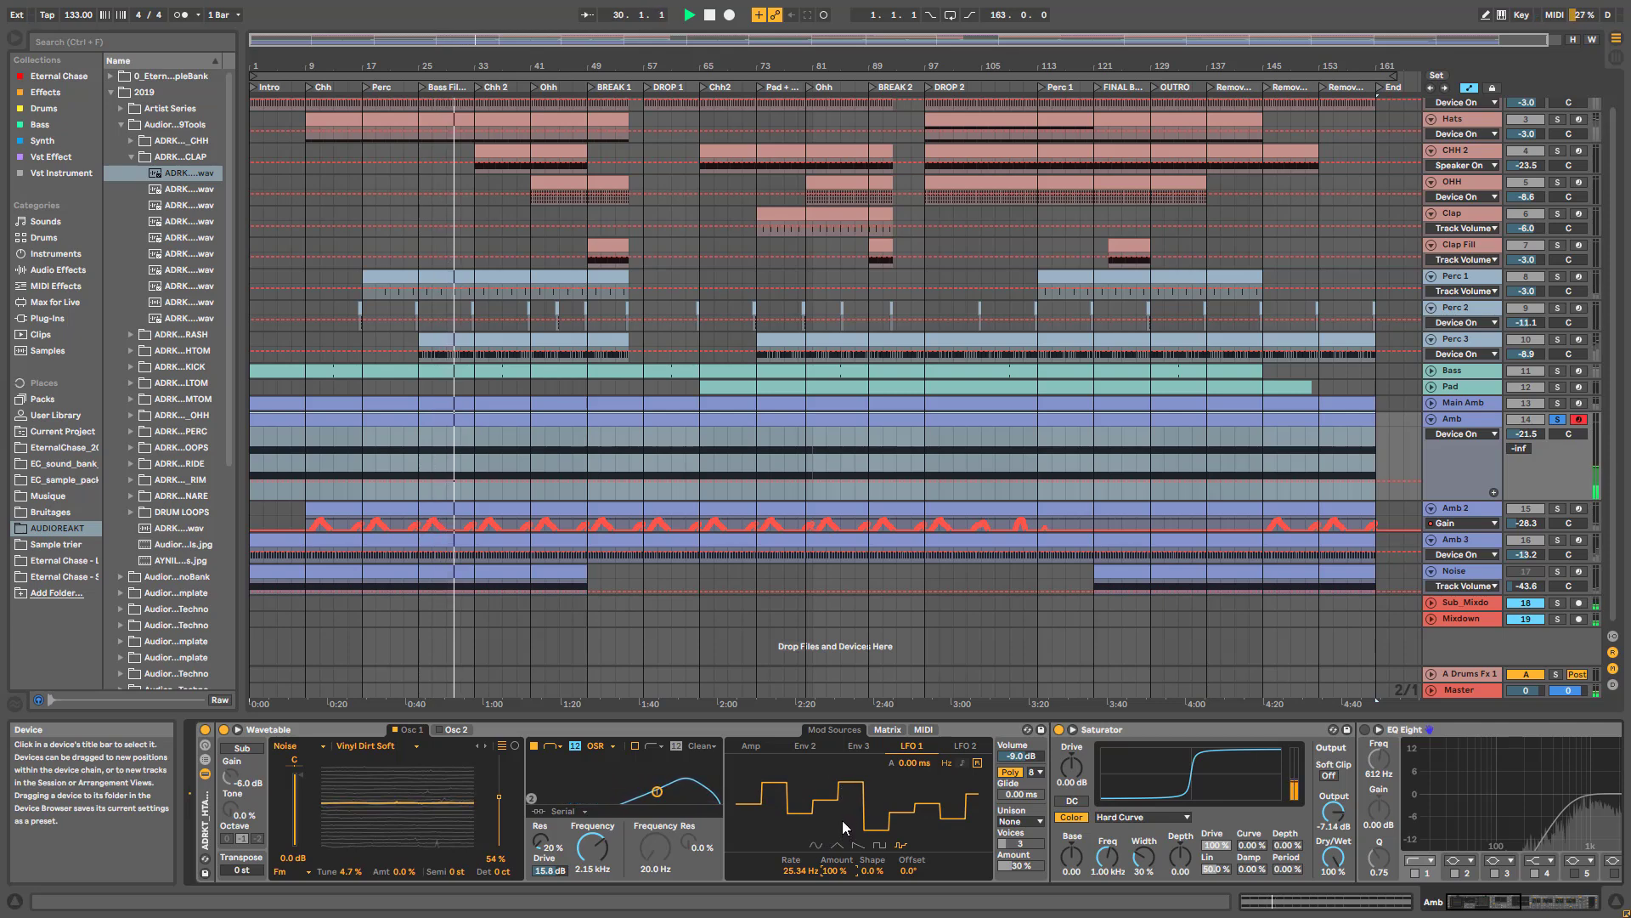
drag(842, 821, 843, 896)
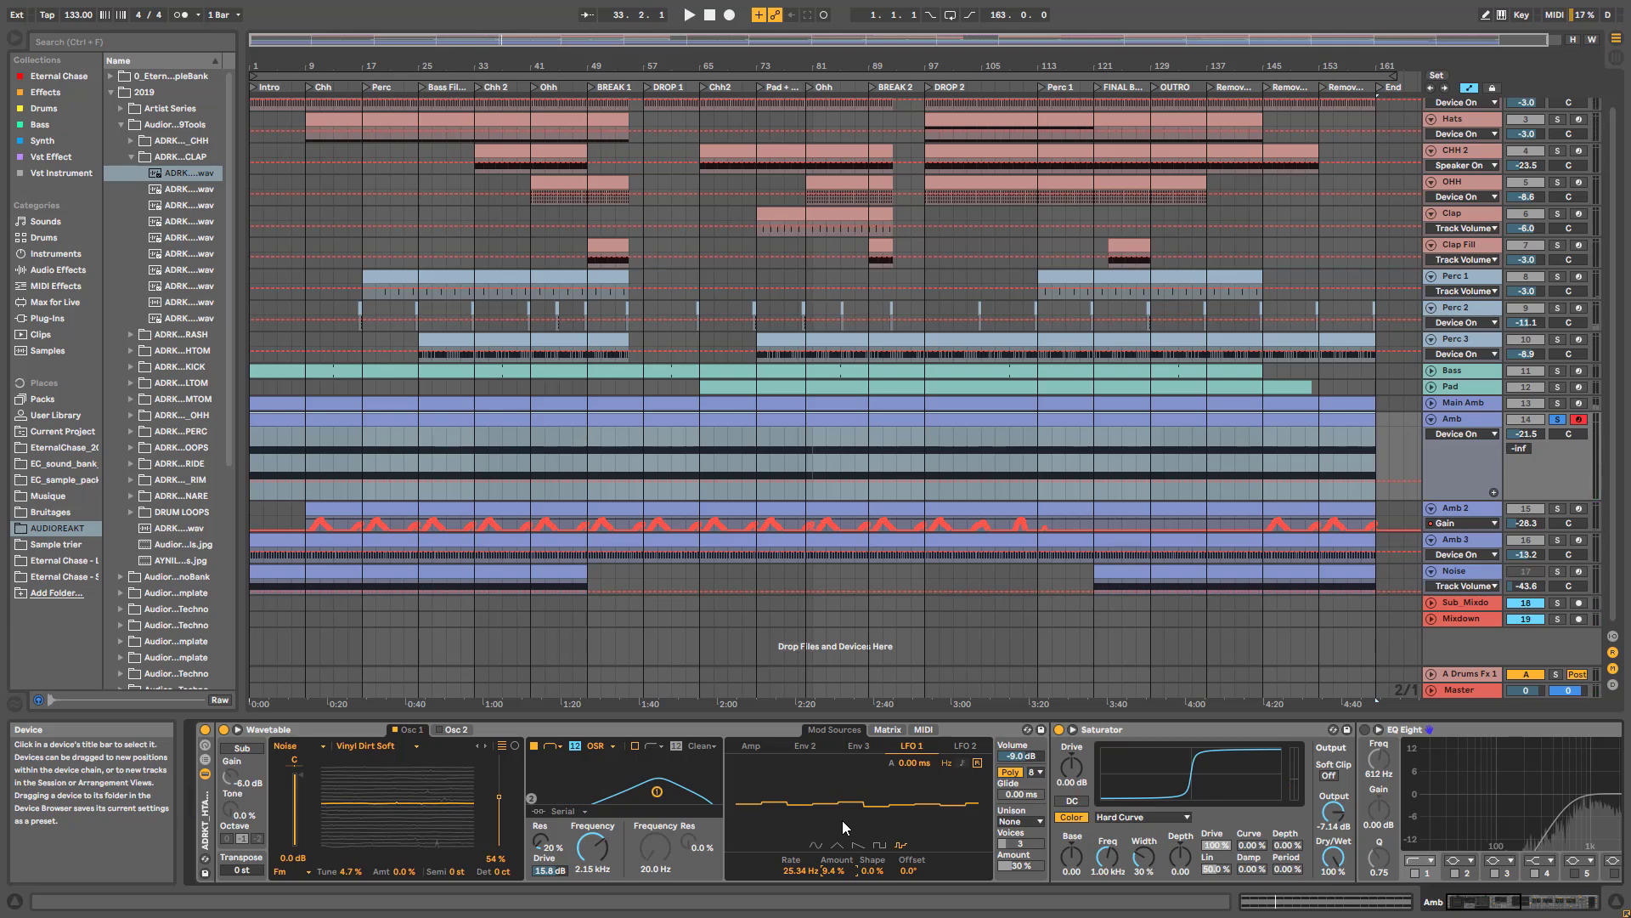
- Play Amb from the start, switch the Saturator back on, and check Wavetable's LFO 1, LFO 2 and modulation matrix
key(space)
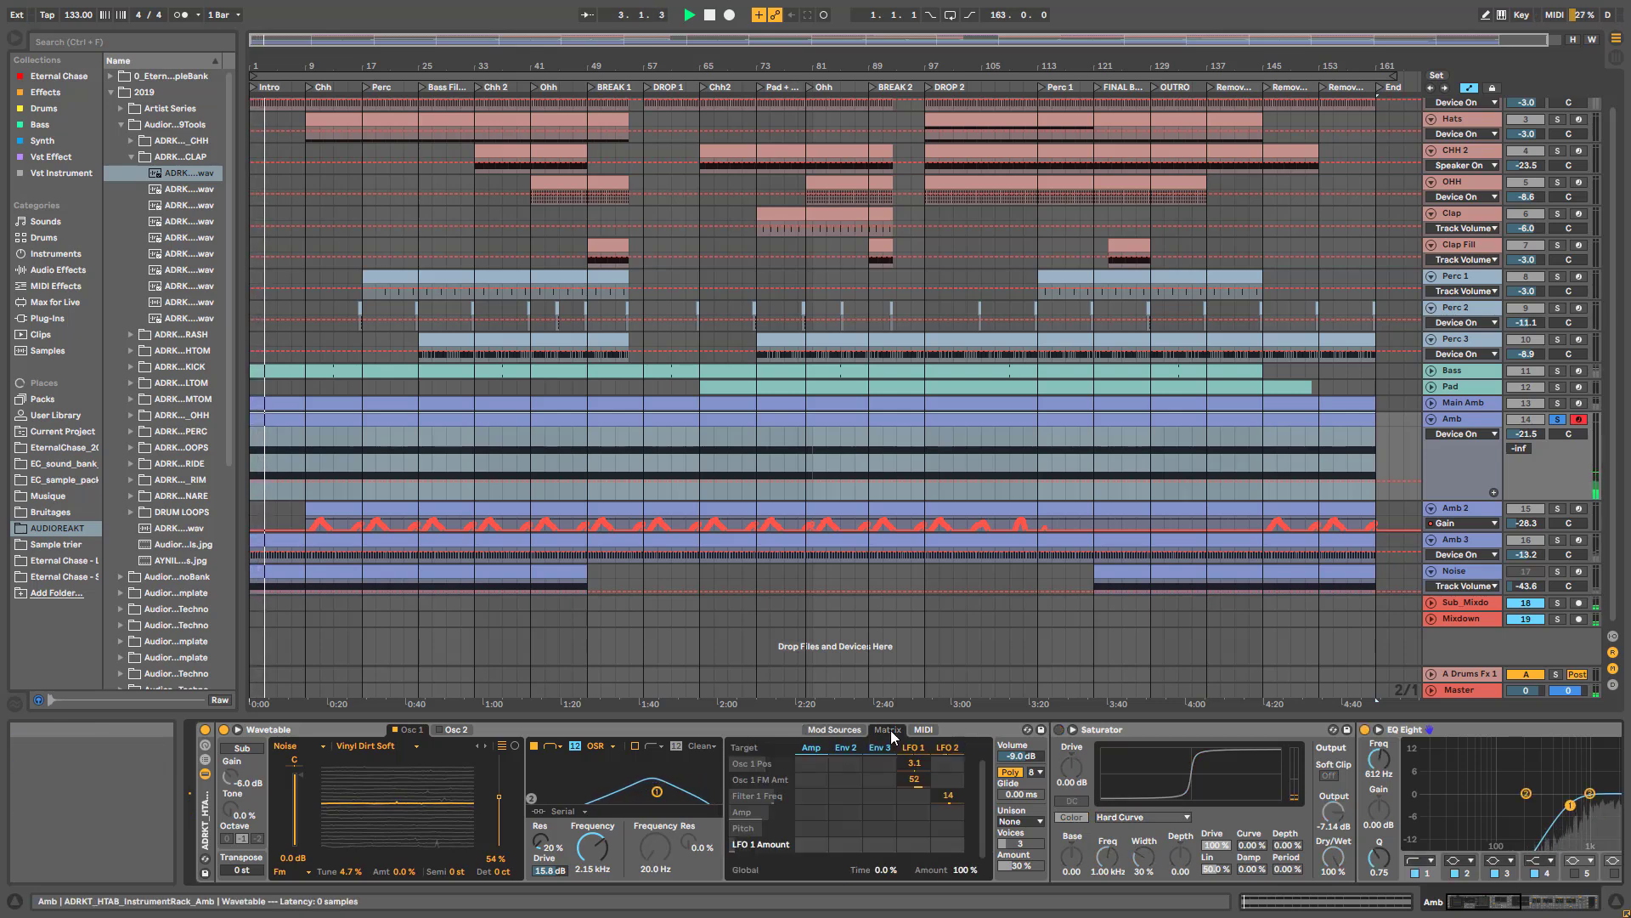
click(941, 749)
click(909, 746)
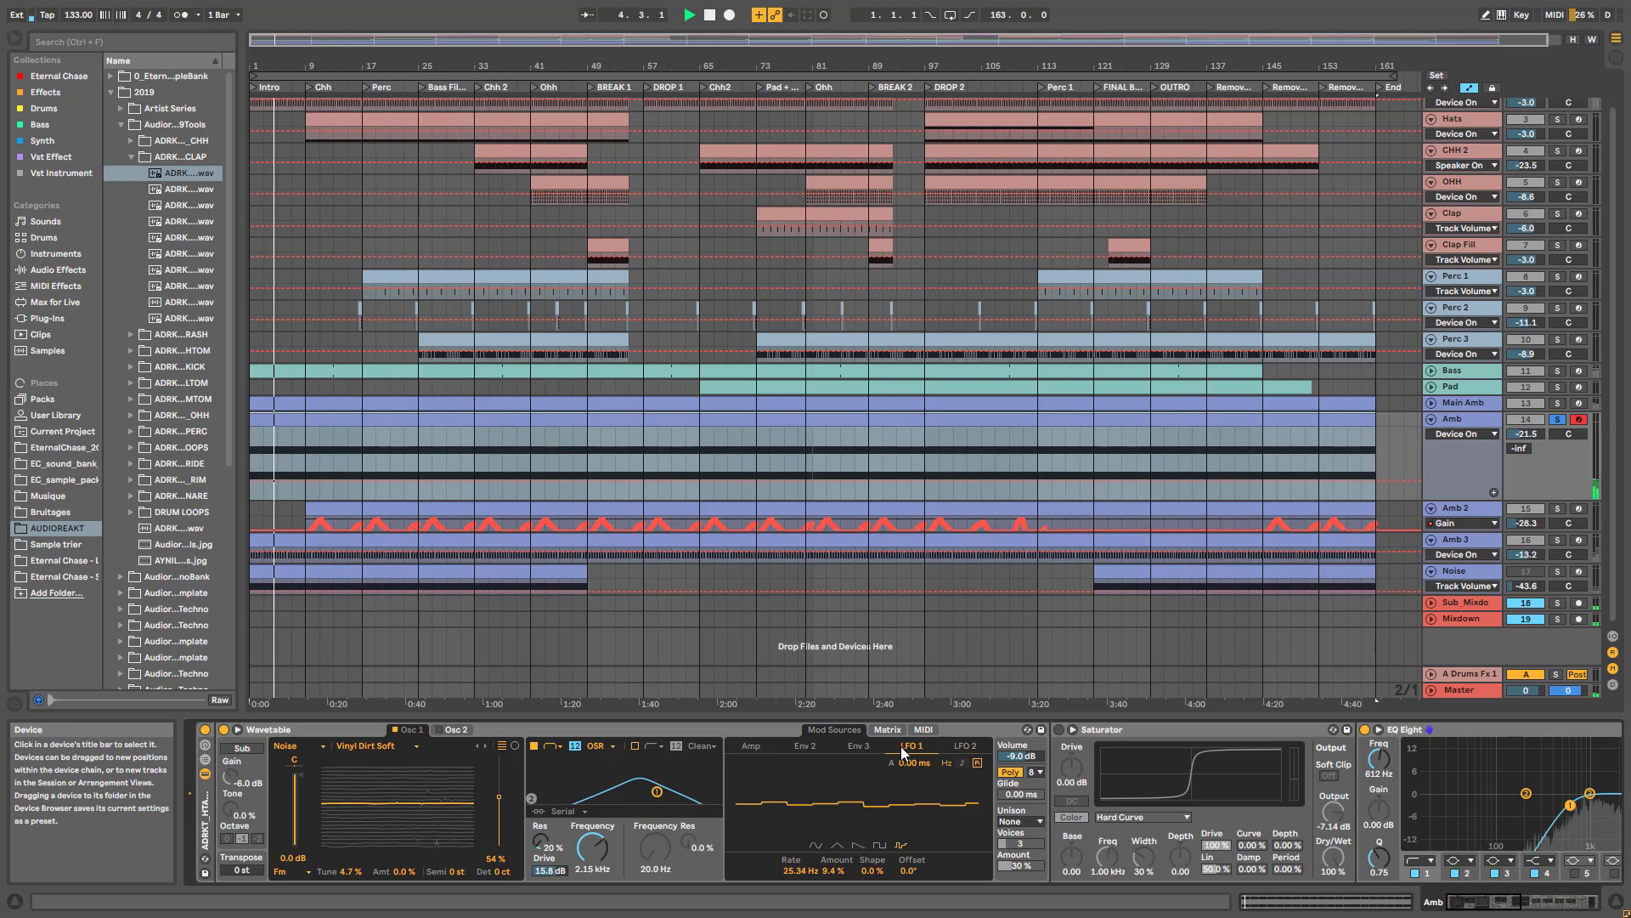
click(1077, 731)
click(1059, 730)
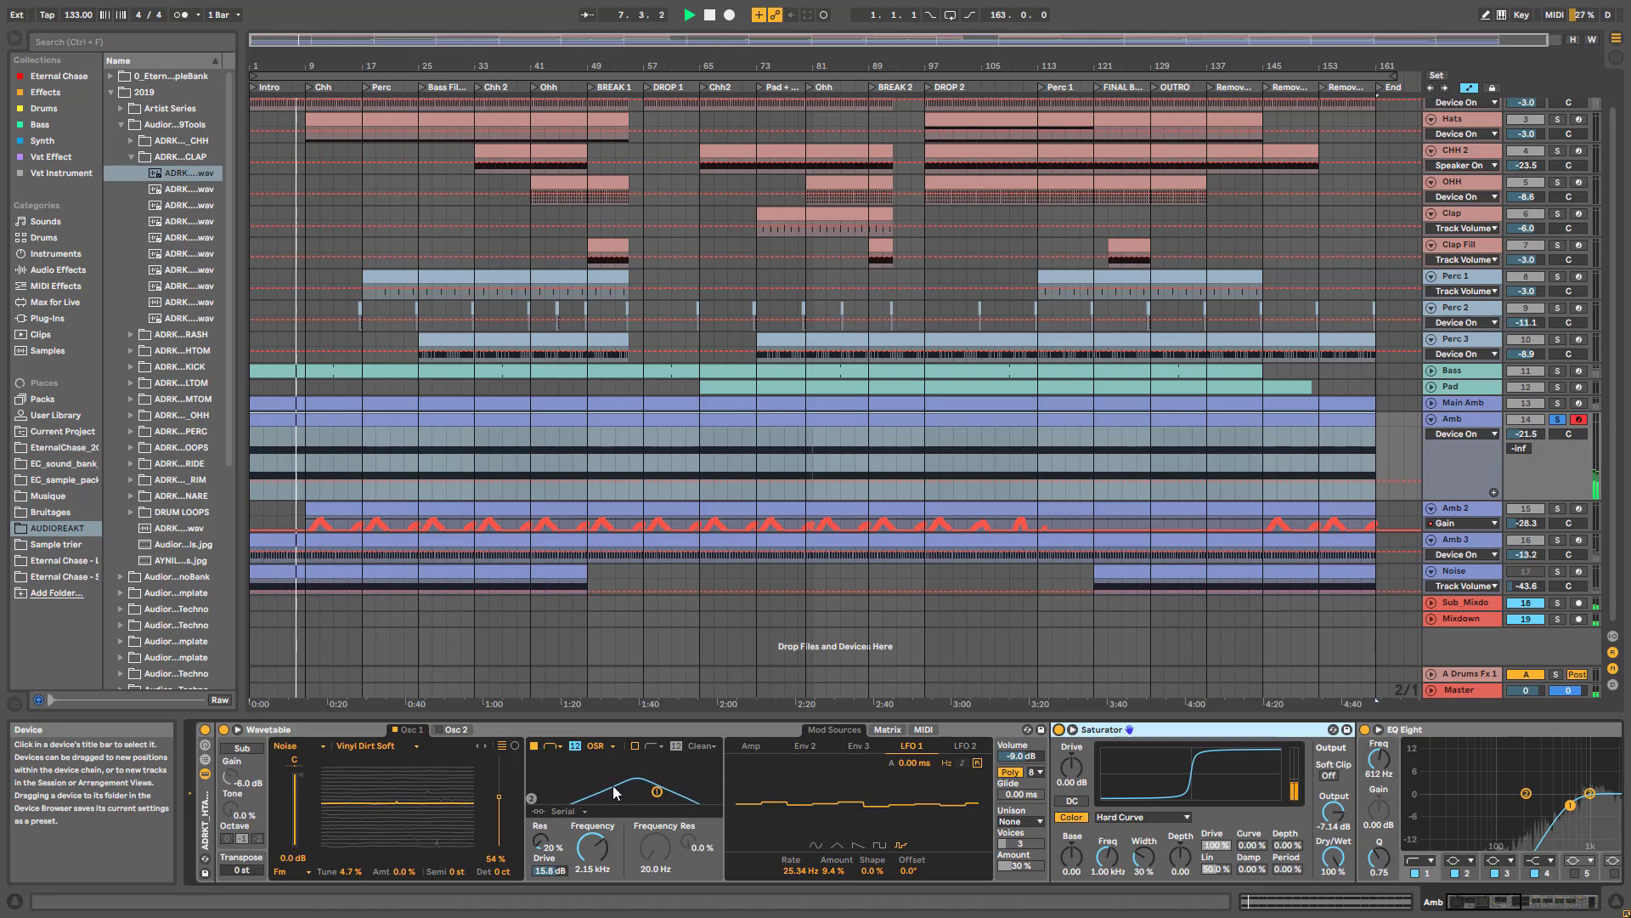
click(964, 746)
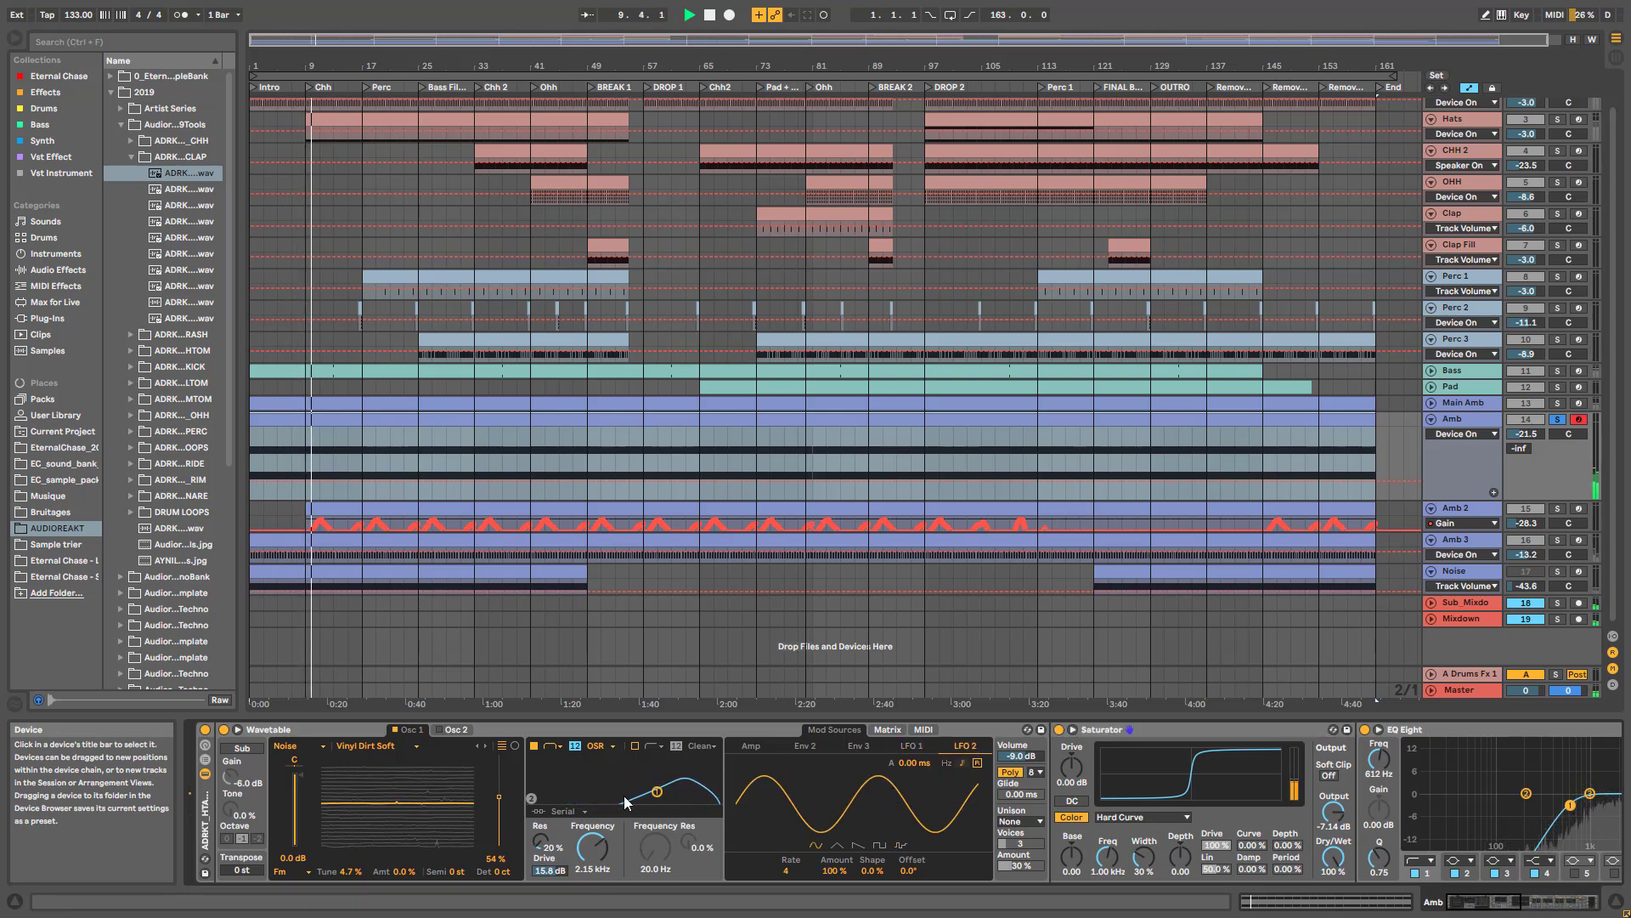
click(888, 729)
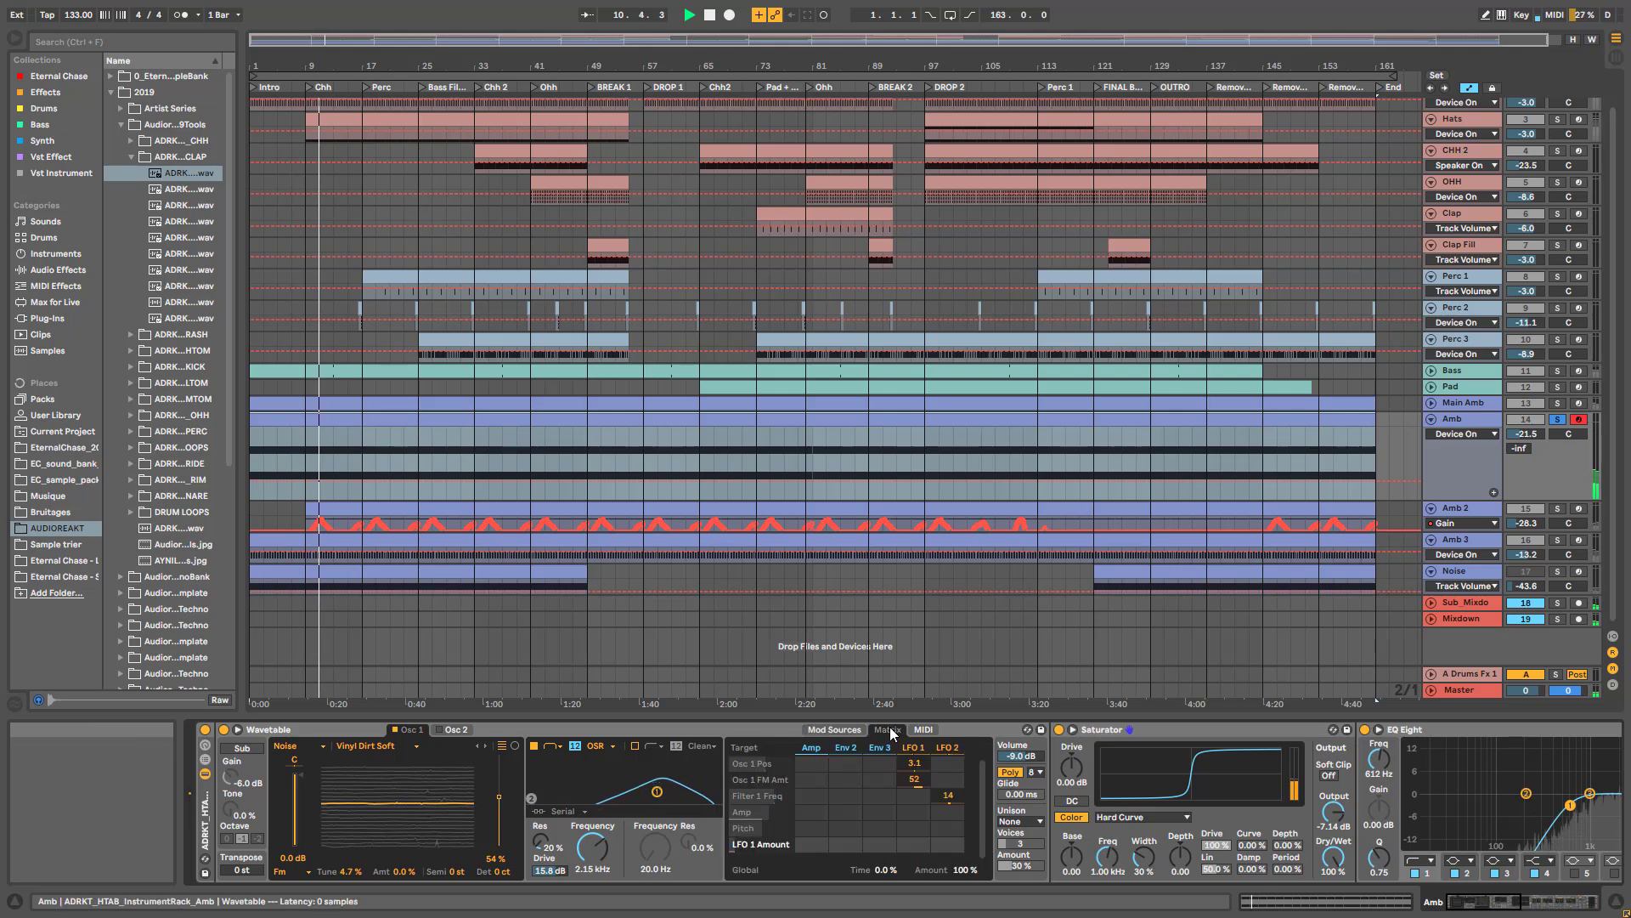
- Compare Amb with ADRKT_Default_Reverb off and on, switch the second Reverb back on, and stop playback
drag(1459, 907, 1536, 907)
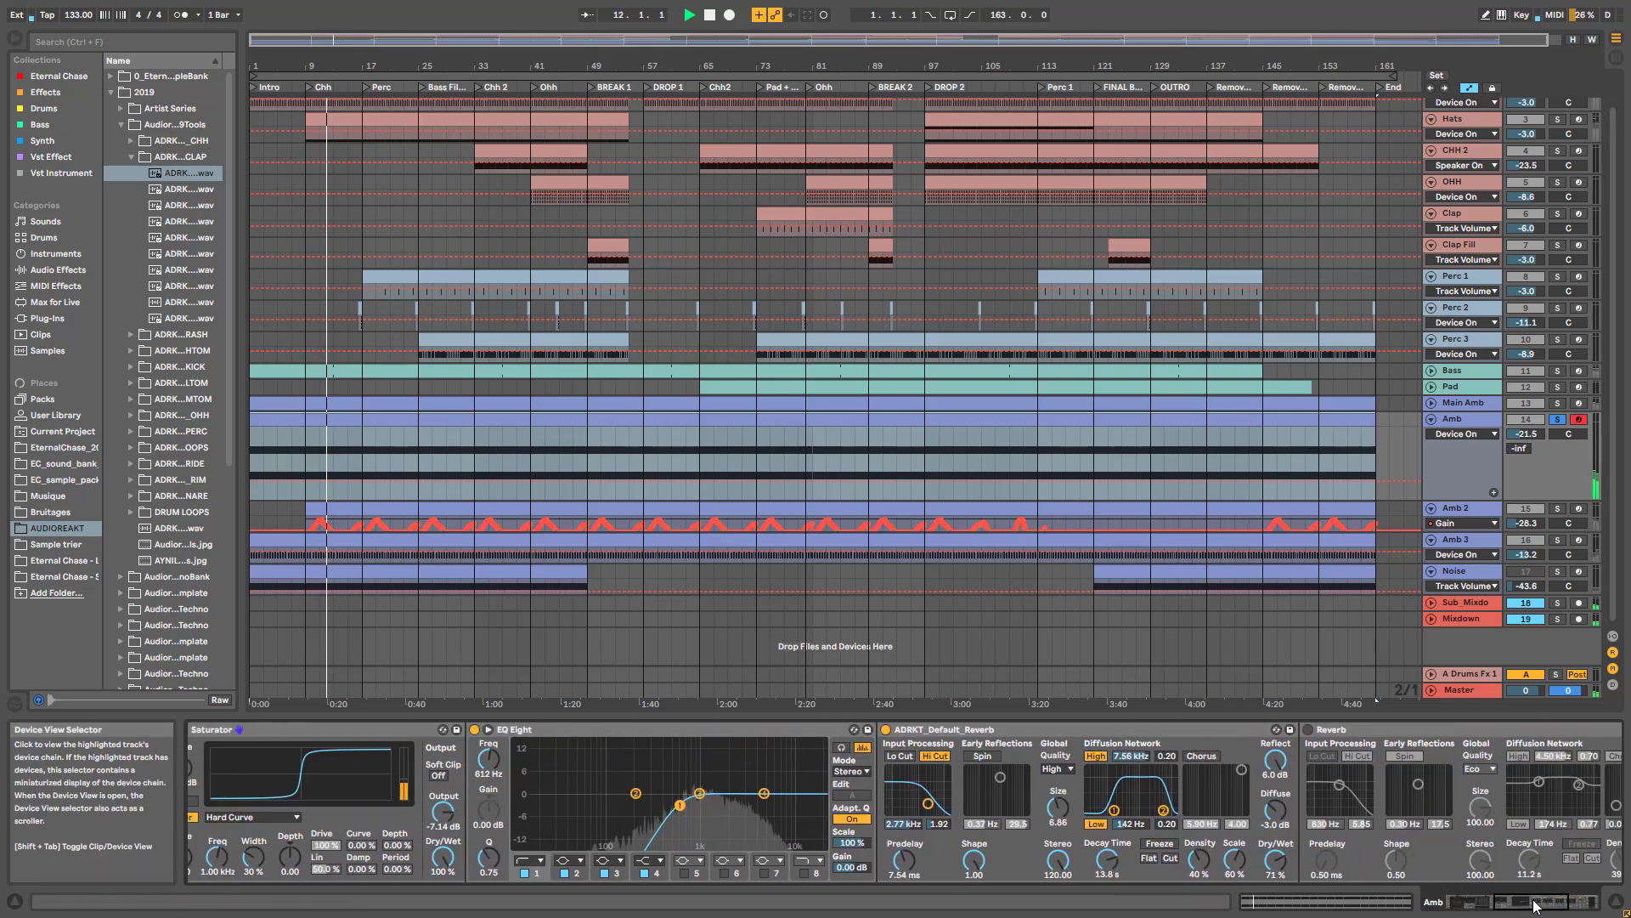
click(886, 730)
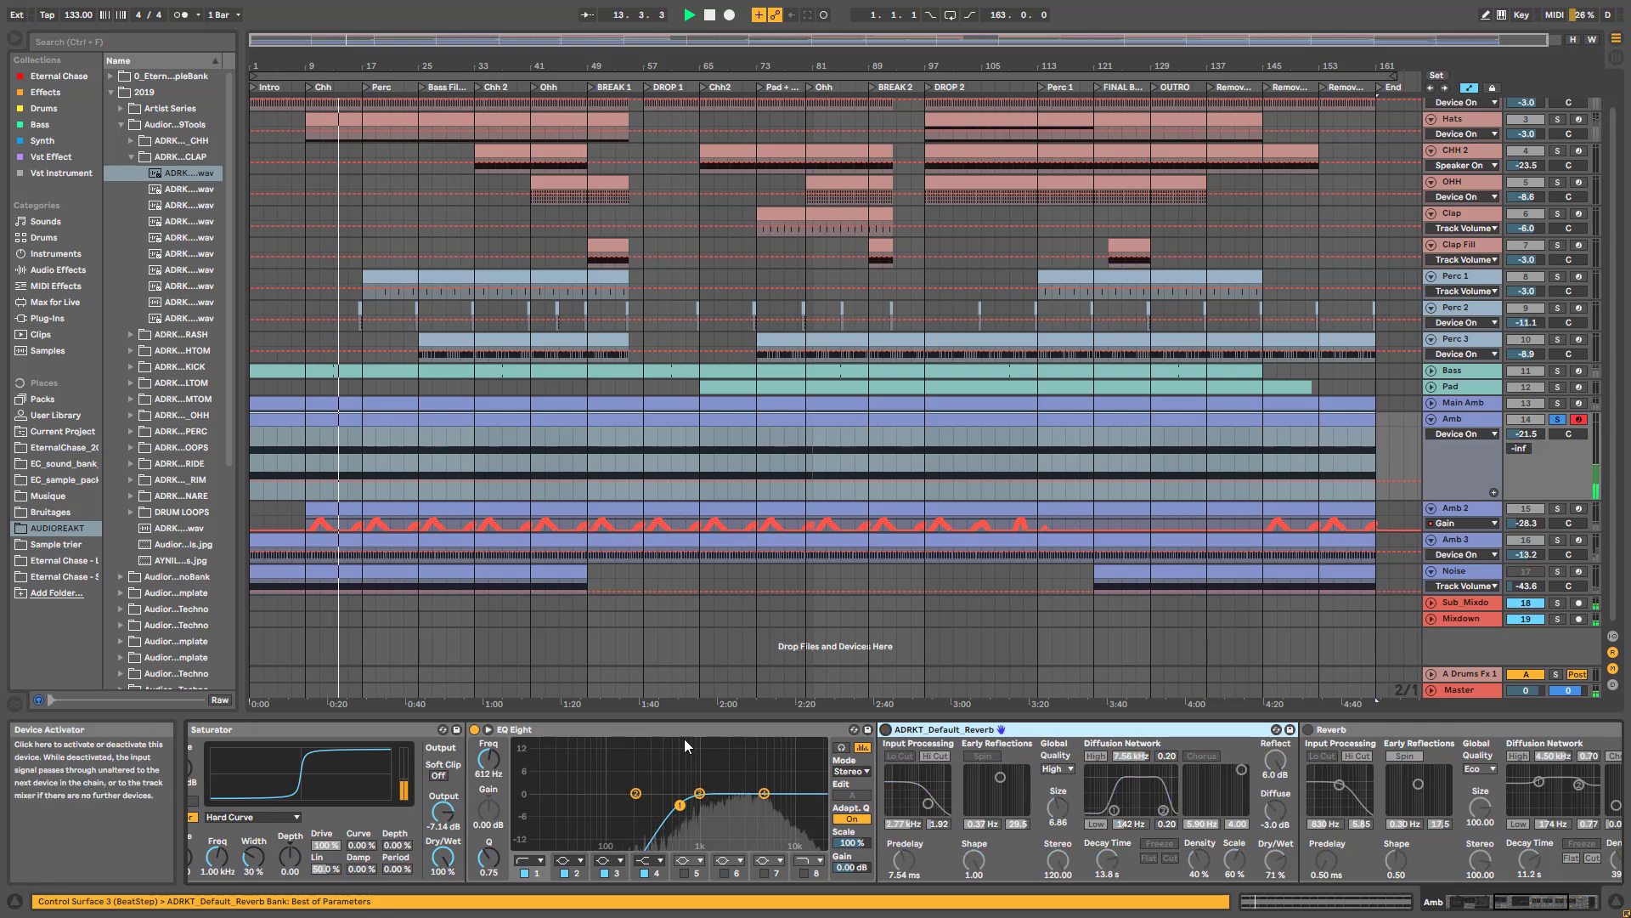
click(887, 729)
click(1309, 731)
drag(1548, 903, 1581, 900)
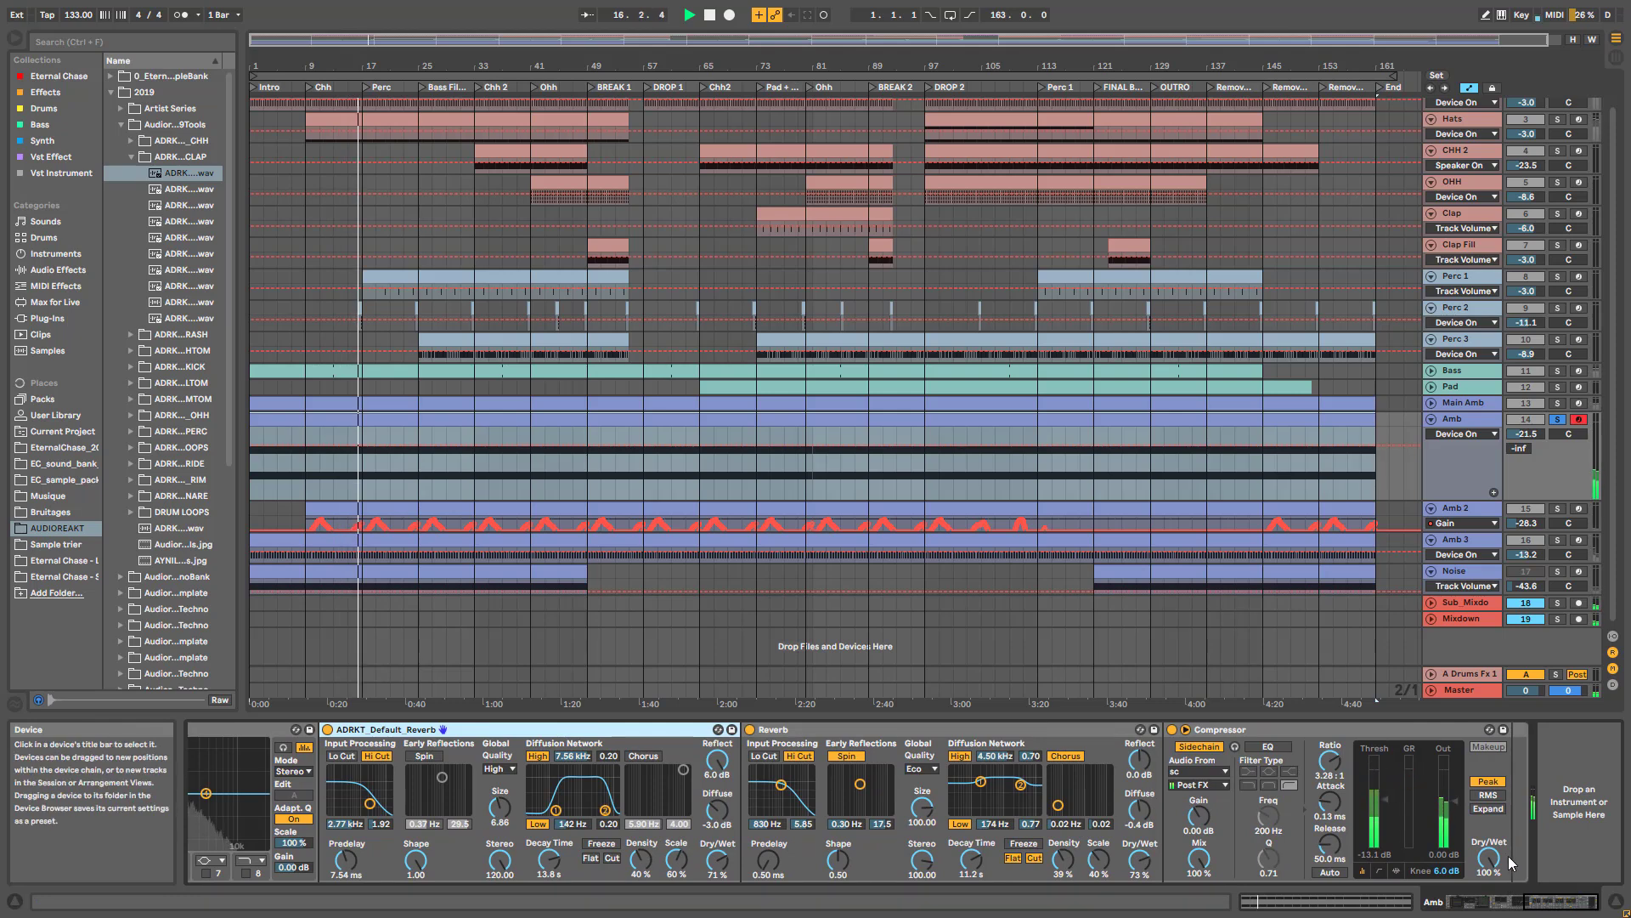
scroll(823, 772, left, 15)
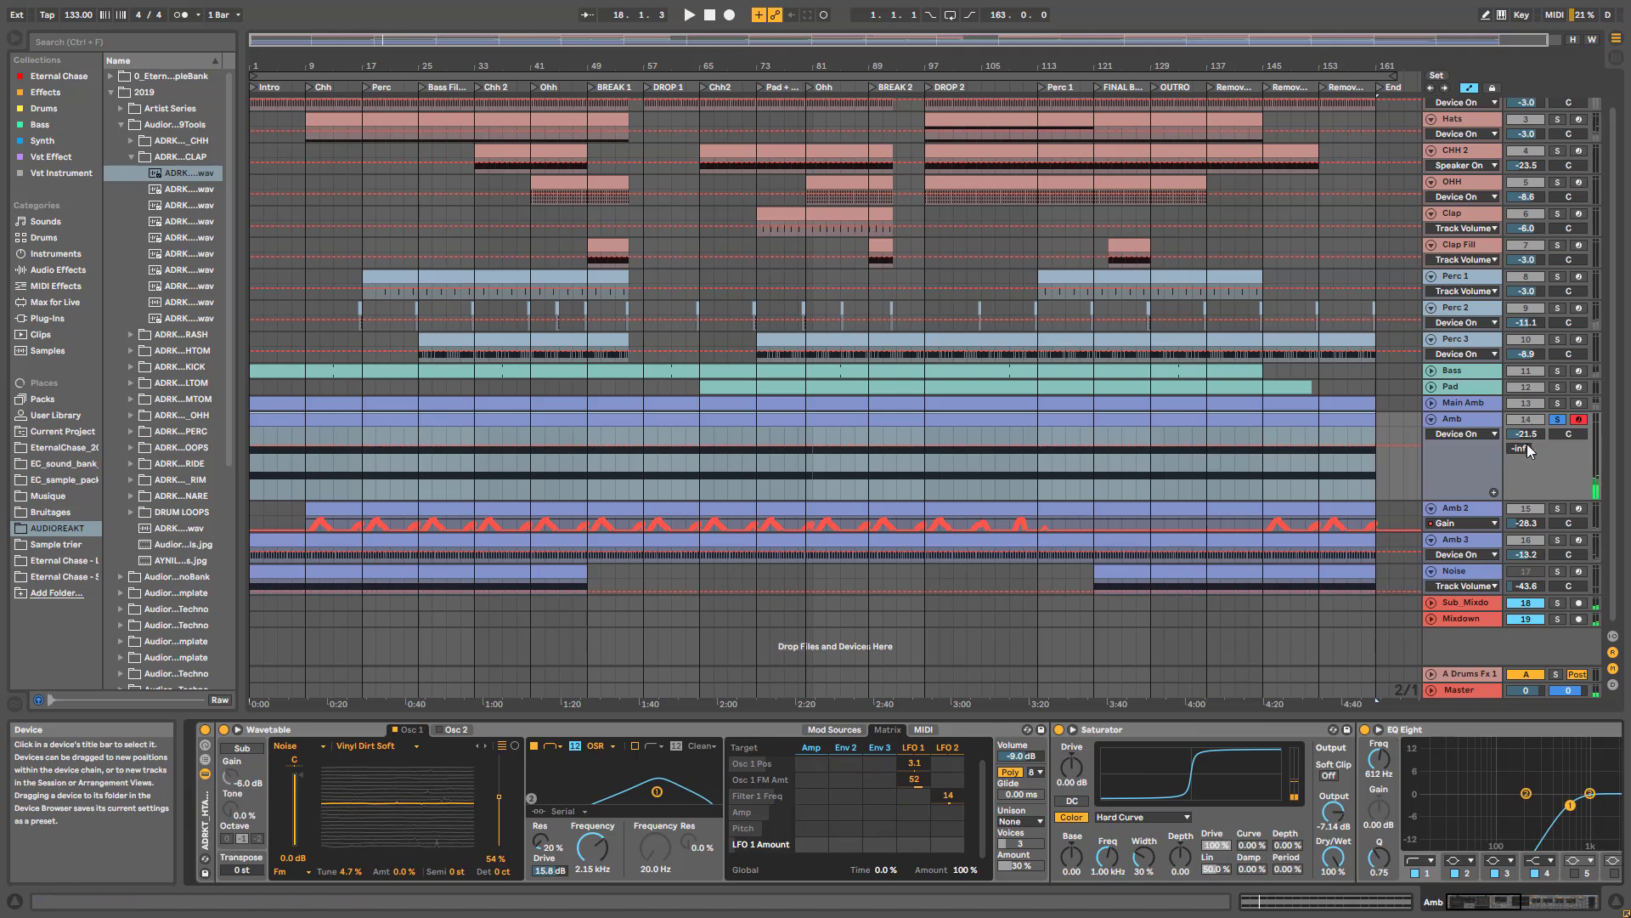
- Select the Main Amb track and show the LFO 2 settings of its Wavetable
click(1470, 402)
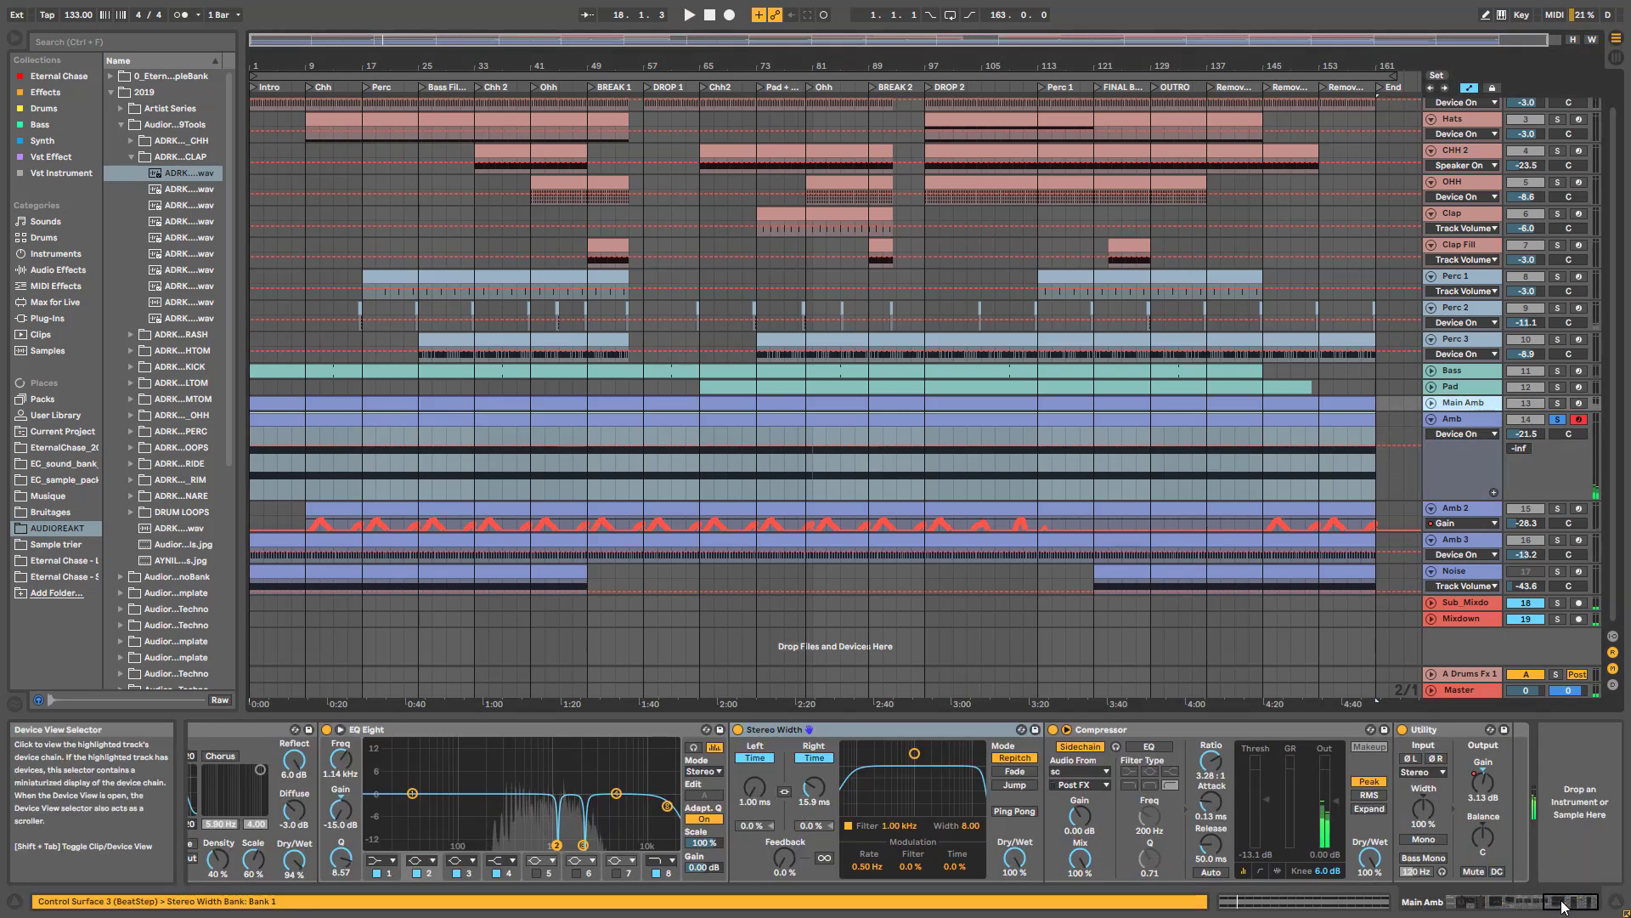
drag(1560, 905, 1456, 903)
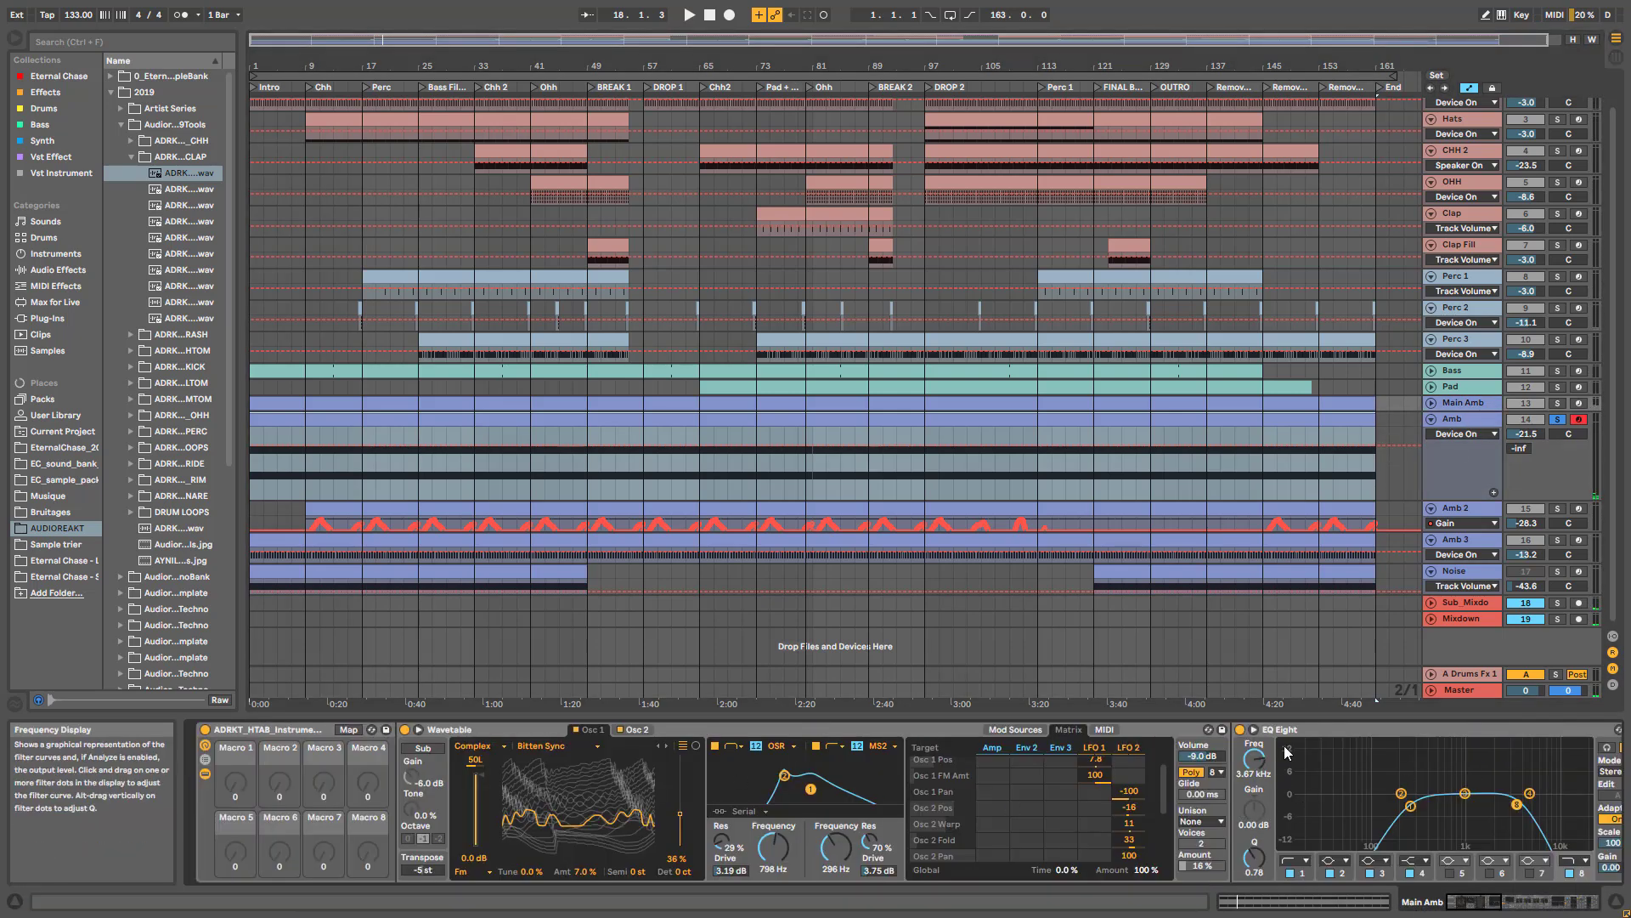
click(1138, 748)
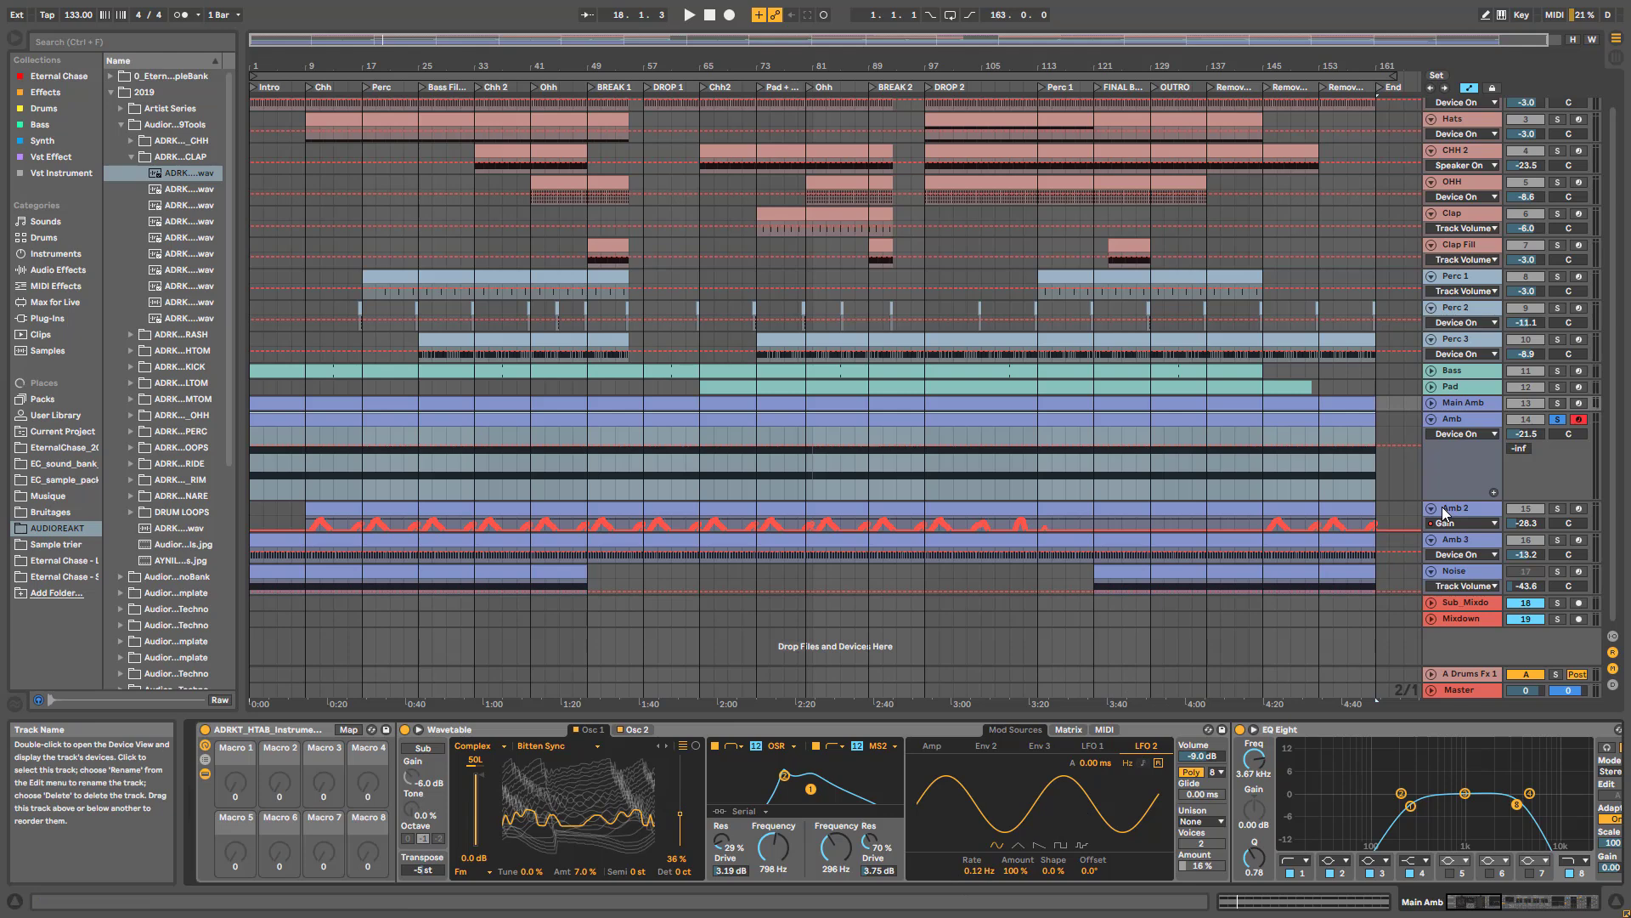
- Play Amb briefly, move the solo to the Amb 2 track, and enlarge Amb 2's Gain automation lane
click(1453, 420)
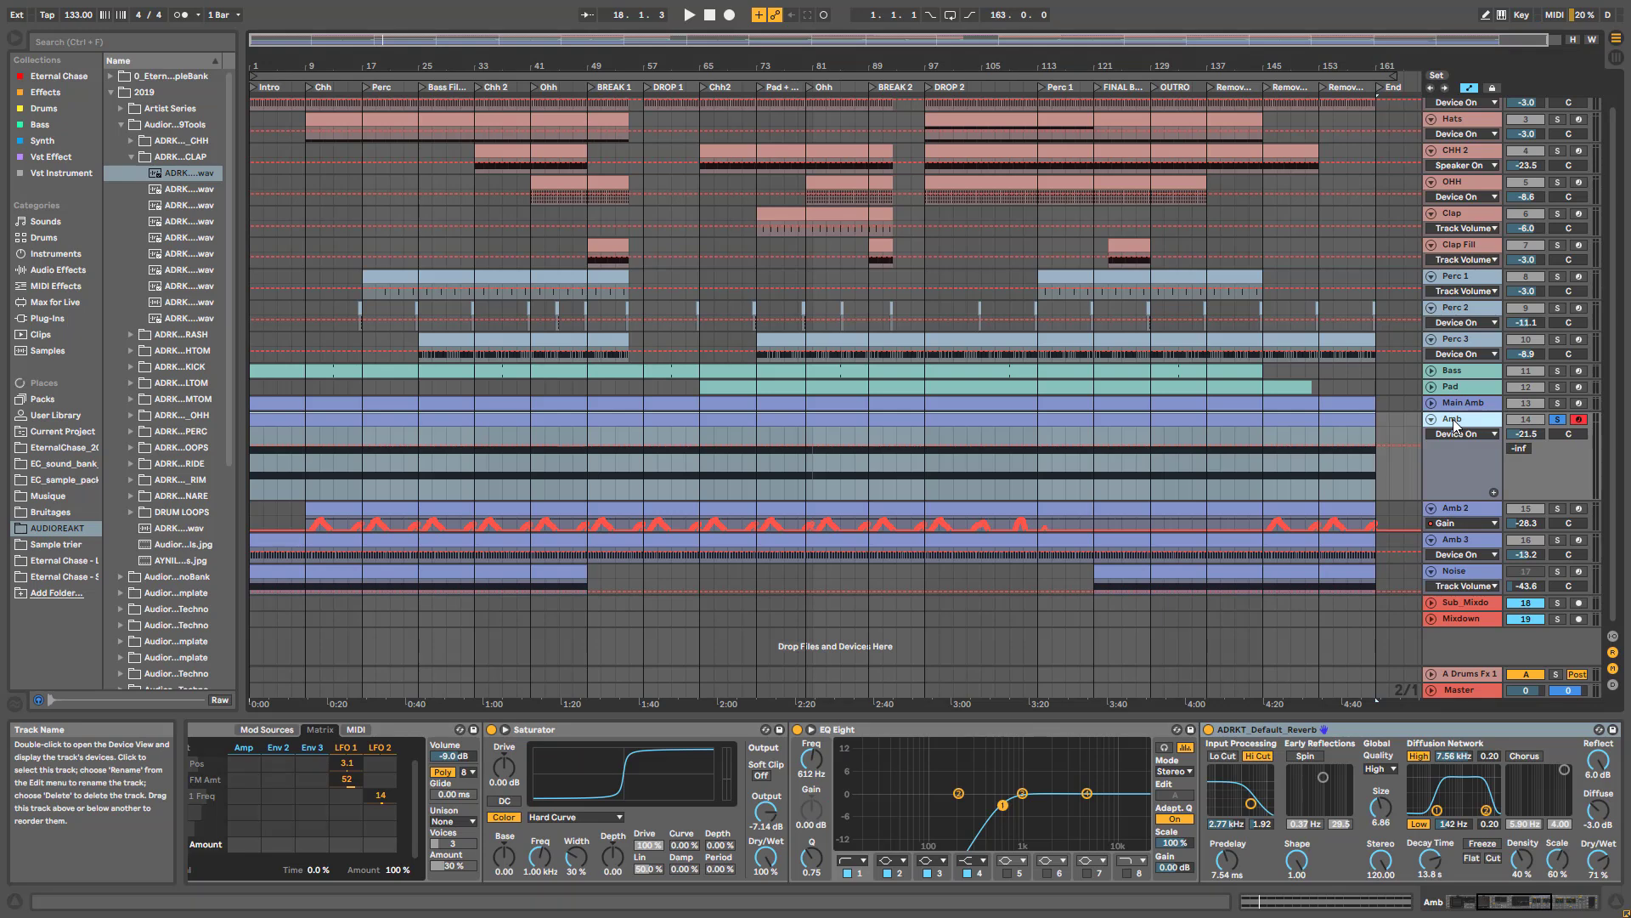
key(space)
key(space)
click(1555, 509)
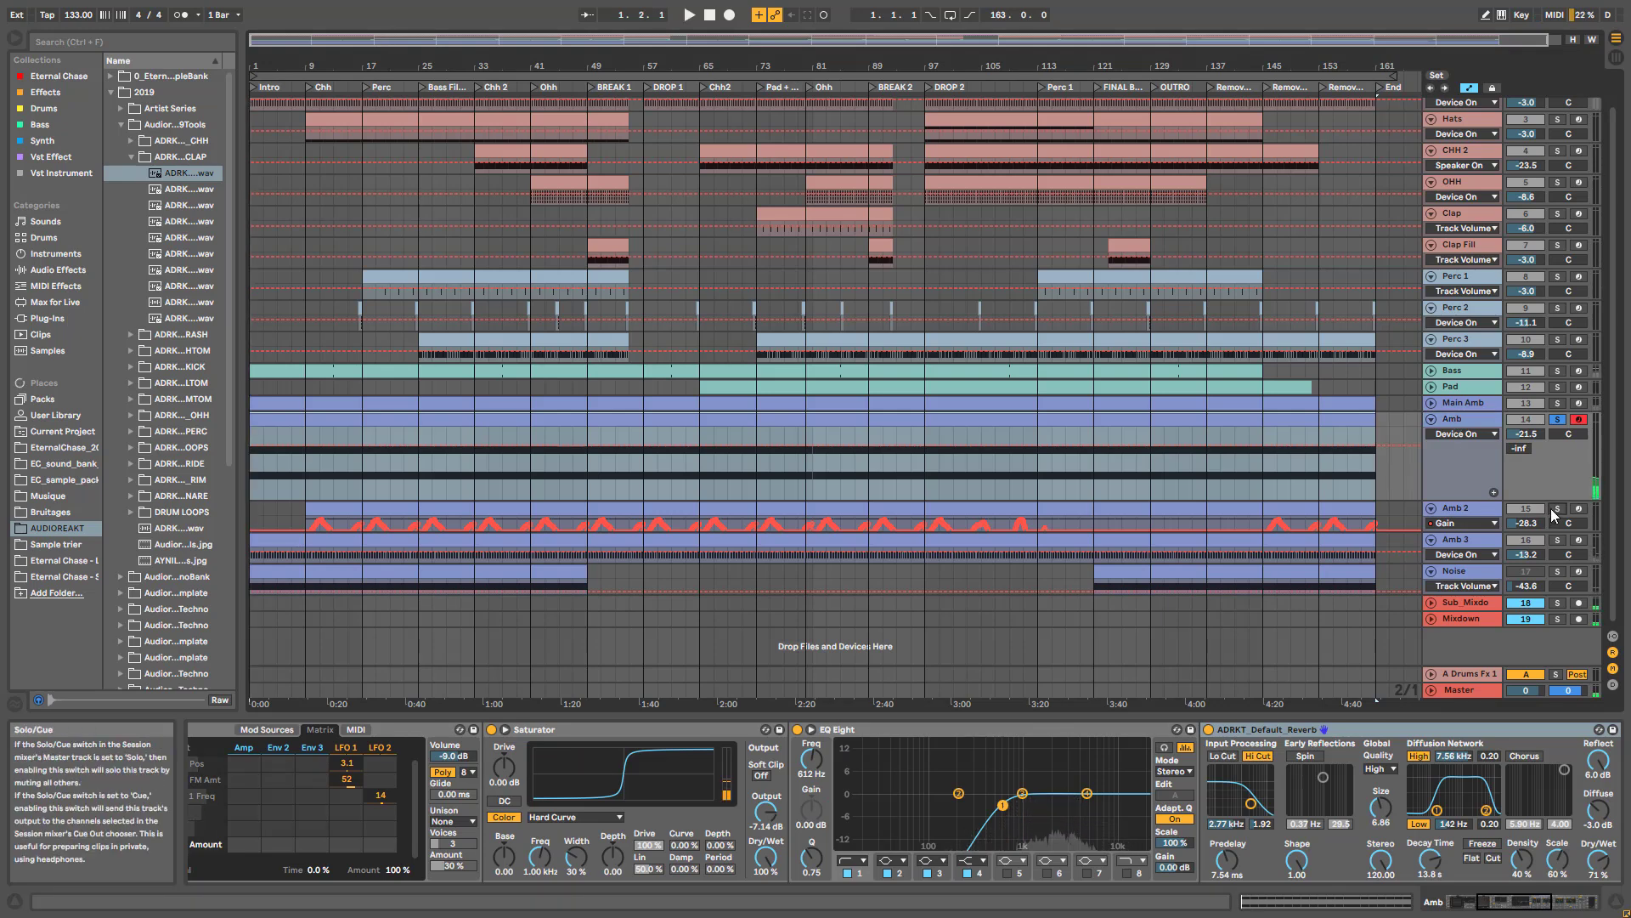
drag(1475, 534, 1470, 619)
key(space)
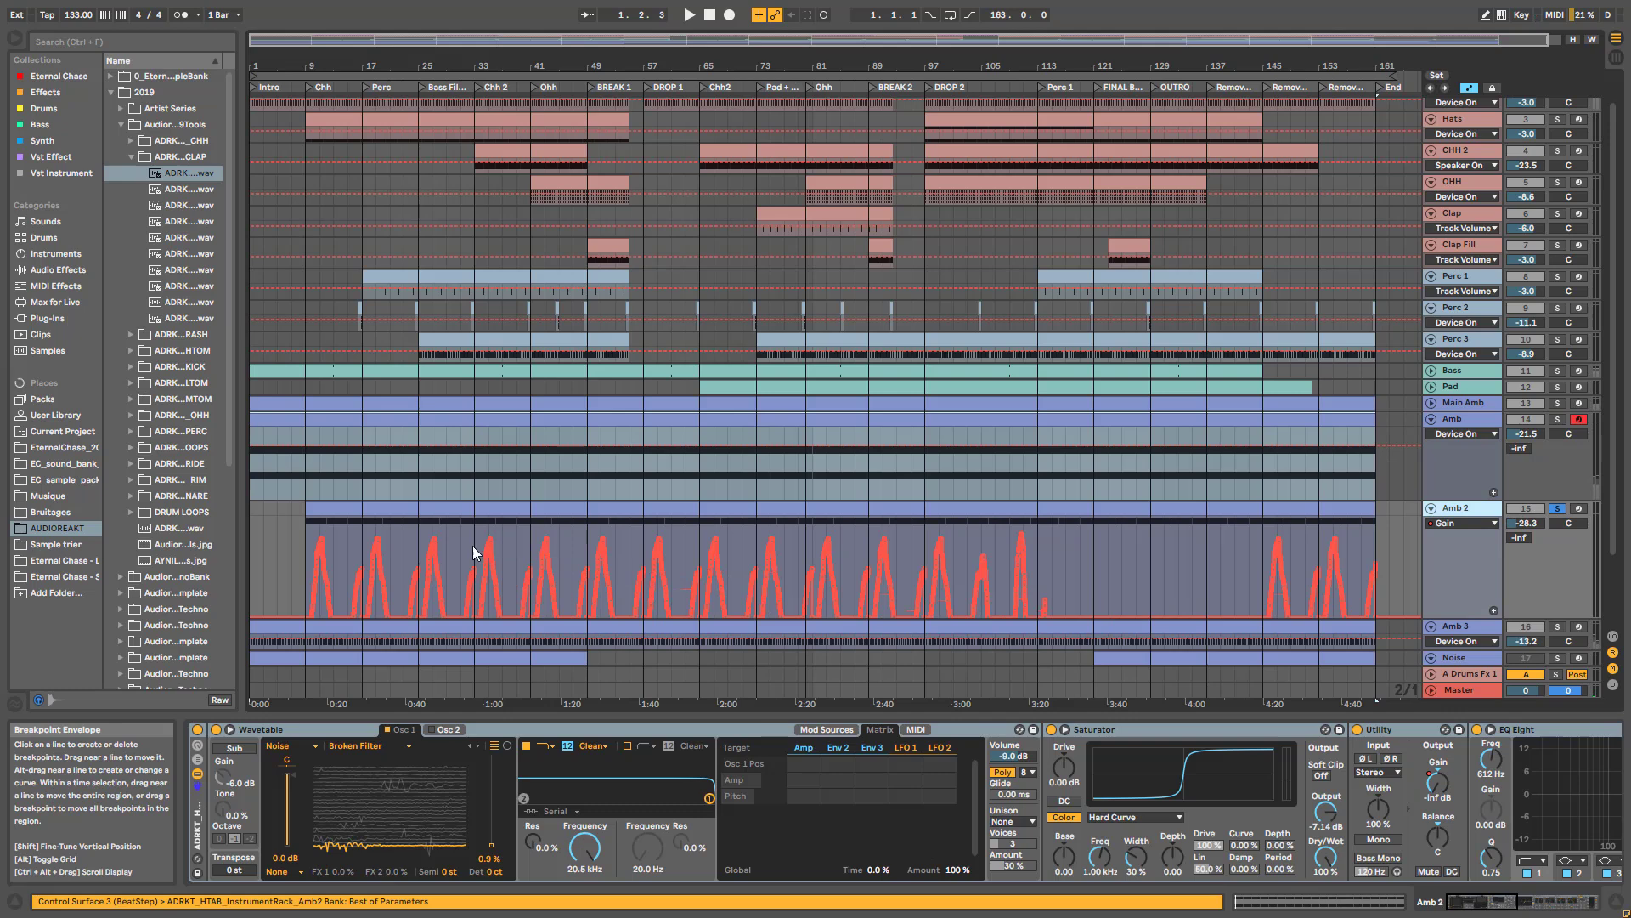
- Place the insert marker at bar 31 in Amb 2's Gain automation lane and play the track from there
click(457, 544)
key(space)
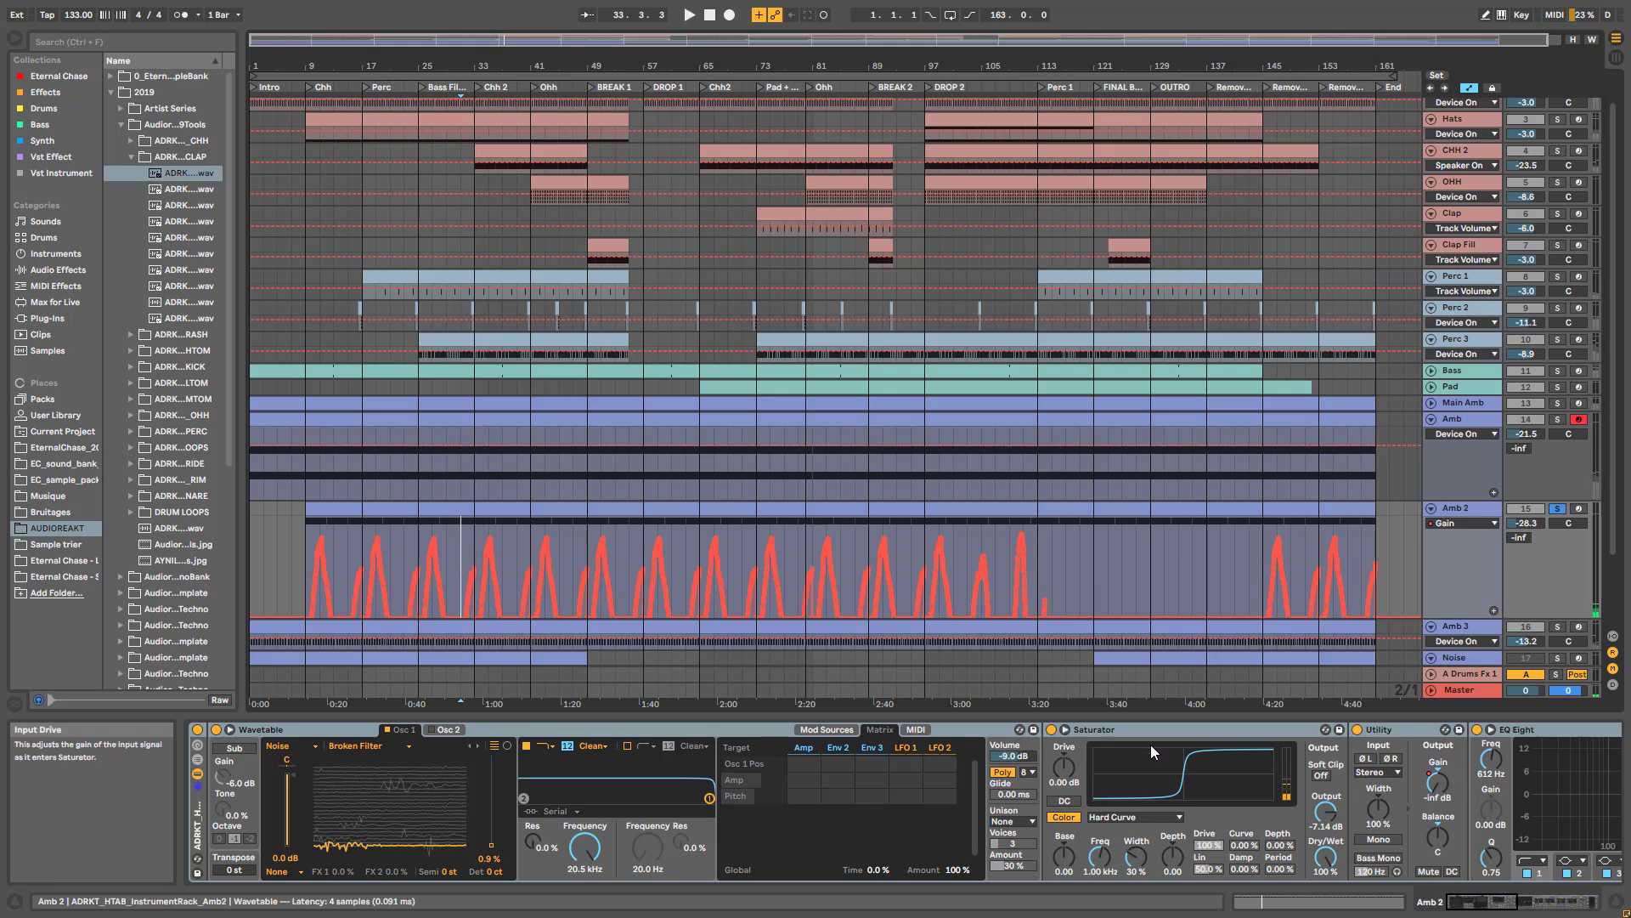
- Bypass Amb 2's Compressor, Reverb, ADRKT_Default_Reverb, EQ Eight and Saturator, leaving the Utility active
mouse_move(1484, 904)
mouse_down()
mouse_move(1501, 903)
mouse_move(1486, 904)
mouse_up()
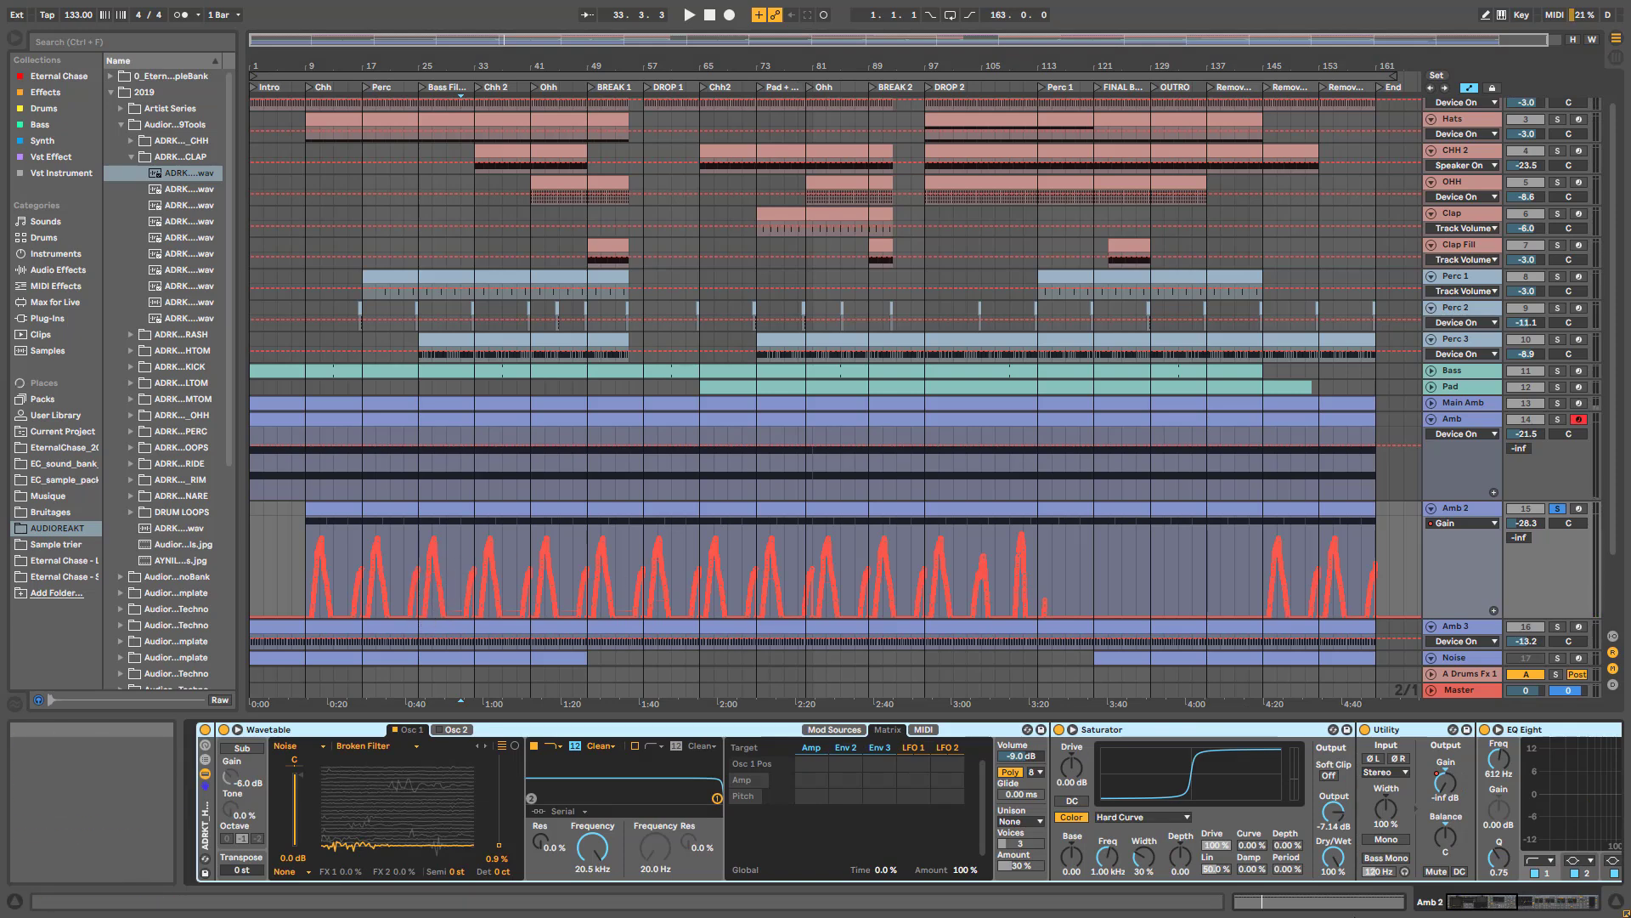
drag(1500, 908, 1566, 897)
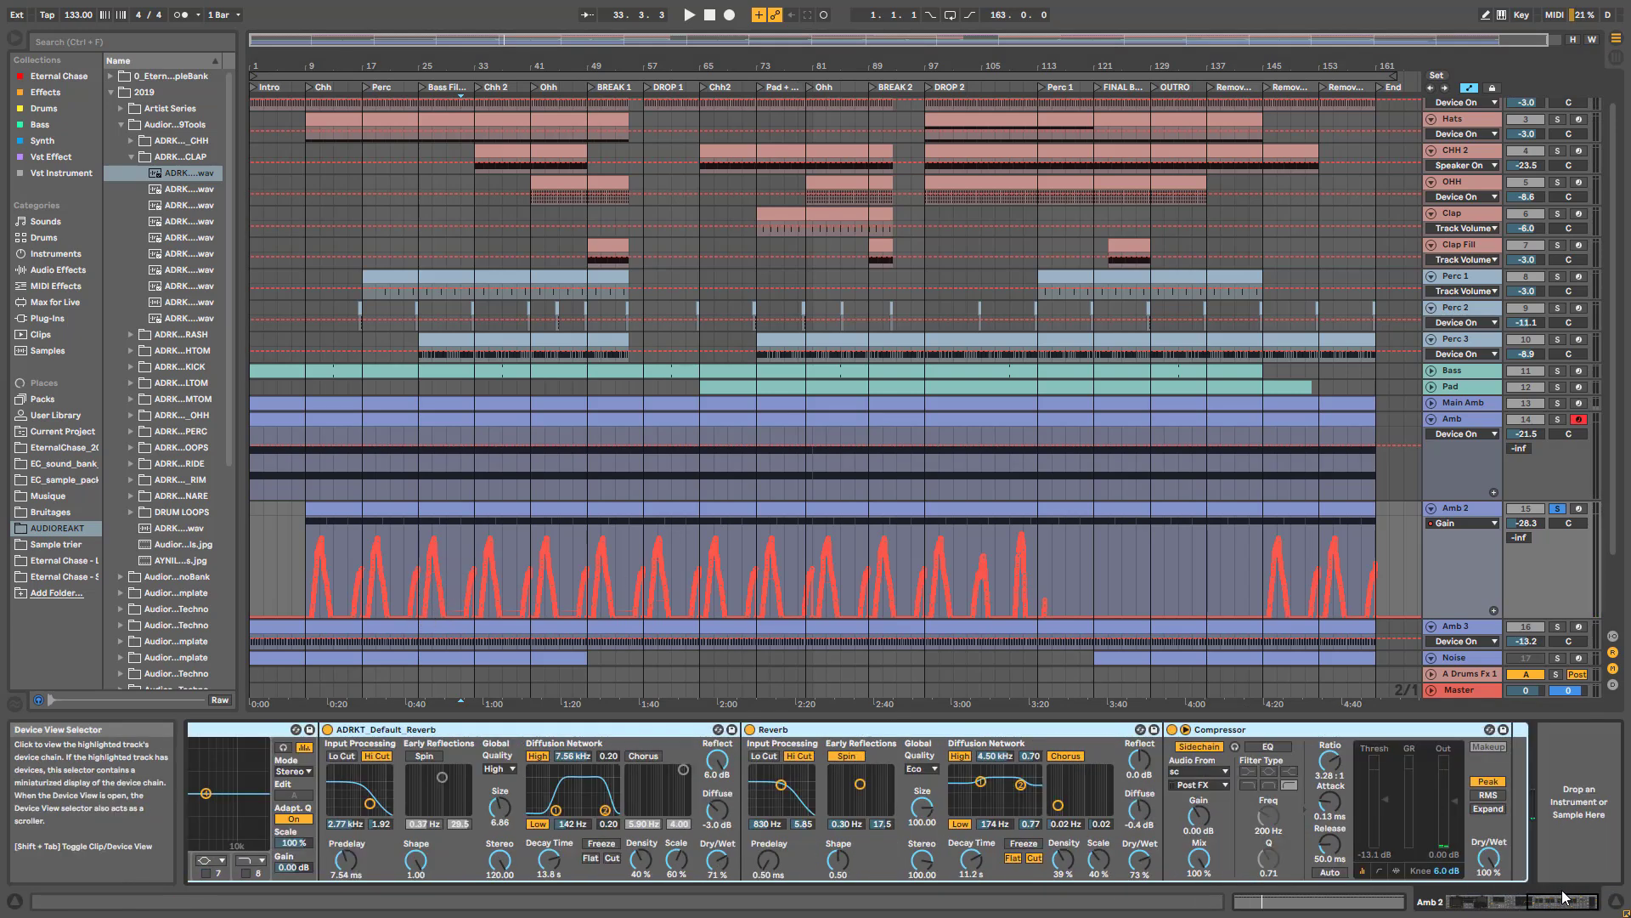
click(749, 730)
drag(1448, 899, 1428, 847)
click(1187, 729)
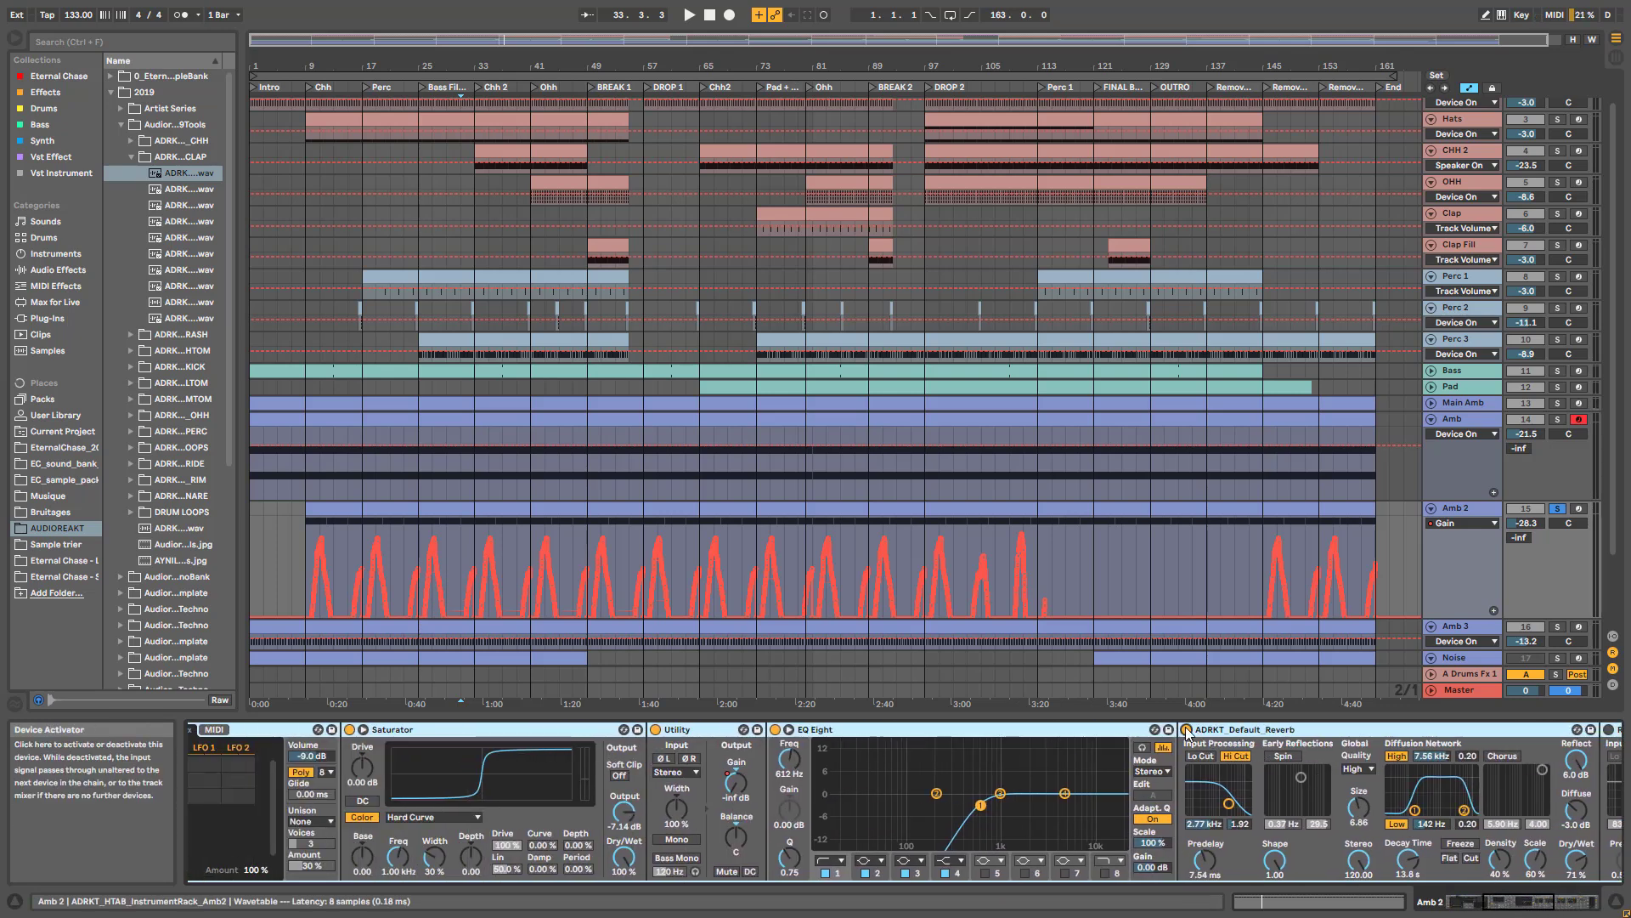
click(775, 729)
drag(1503, 905, 1469, 899)
click(992, 730)
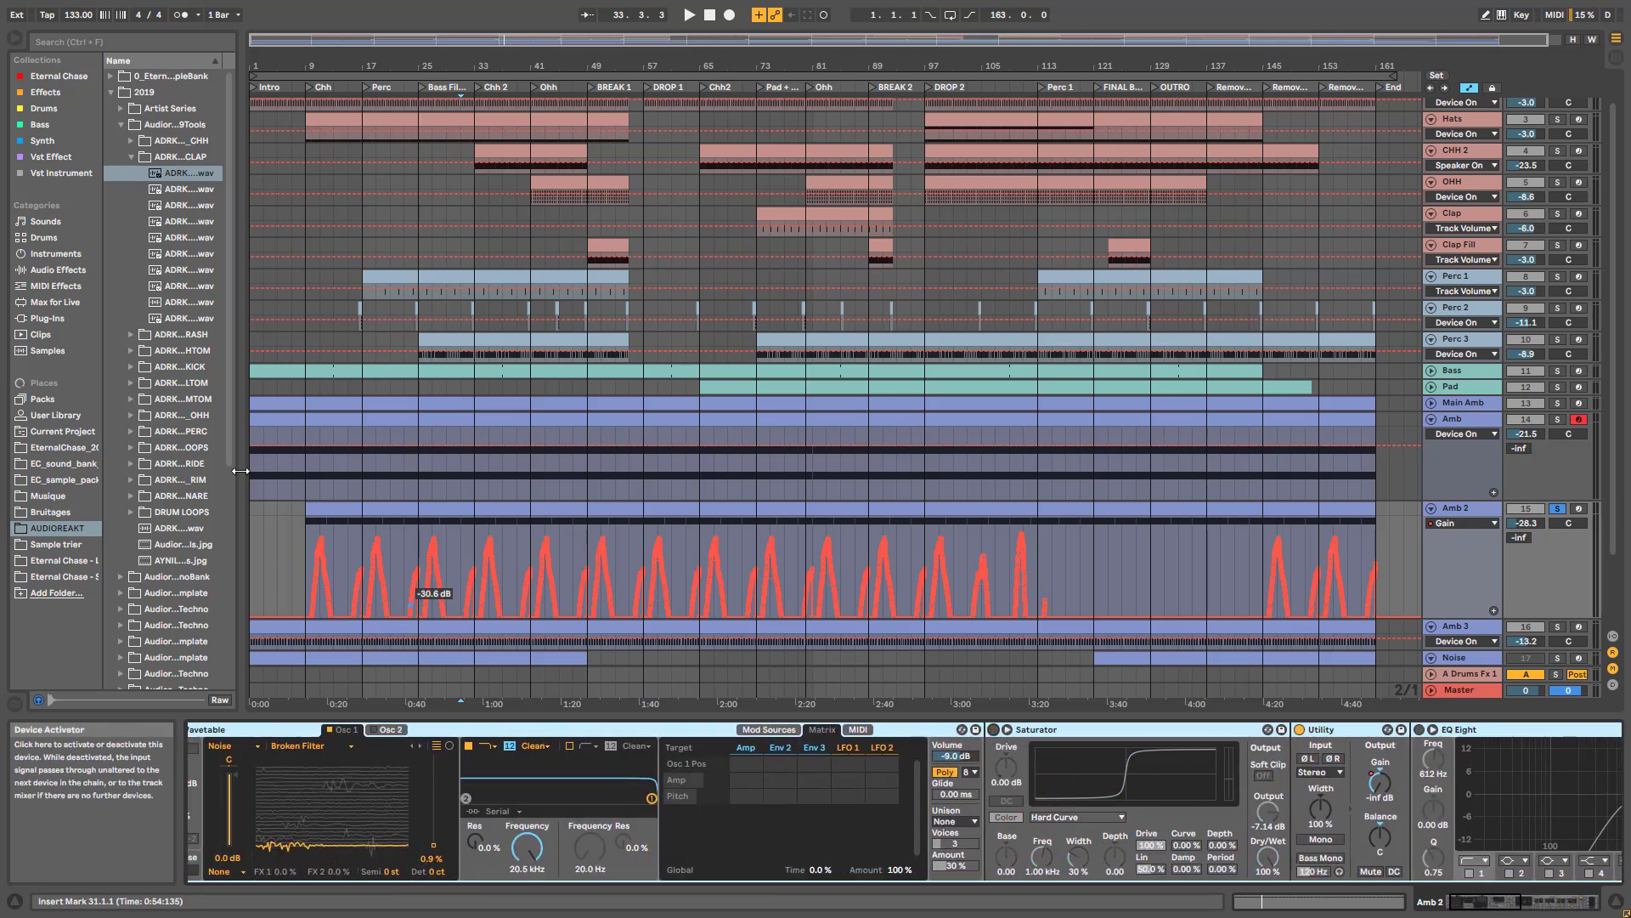
- Listen to Amb 2's dry sound through the Utility's Gain automation from bar 31, and stop playback
drag(413, 40, 413, 102)
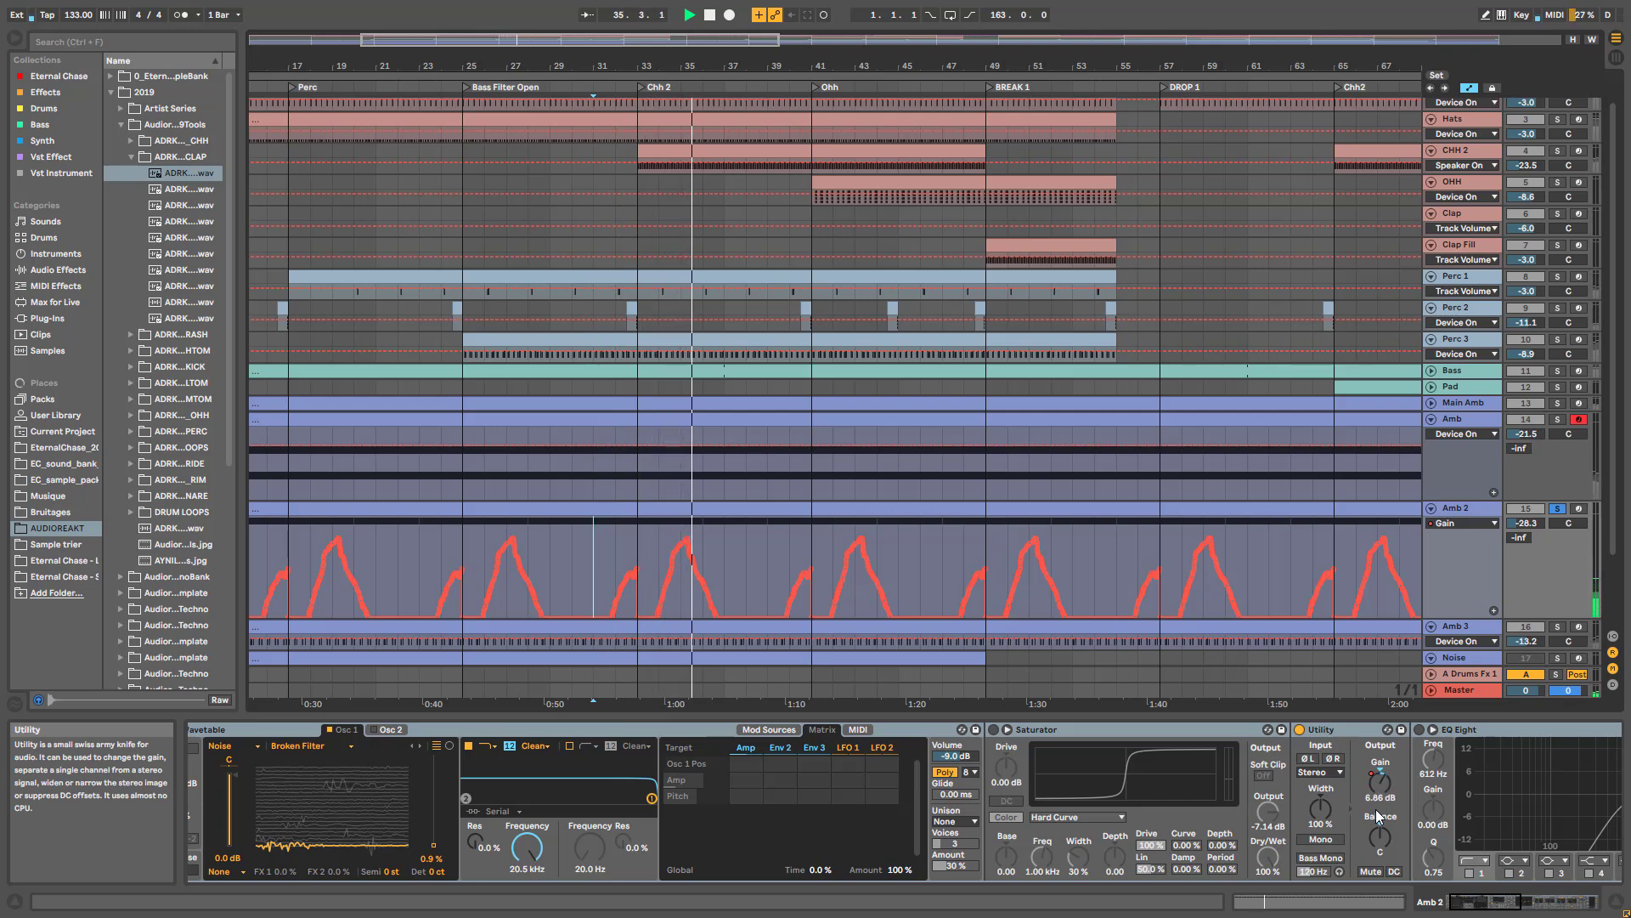
key(space)
- Switch Amb 2's ADRKT_Default_Reverb and Reverb back on and play the track again from bar 31
drag(1490, 903, 1543, 900)
click(774, 729)
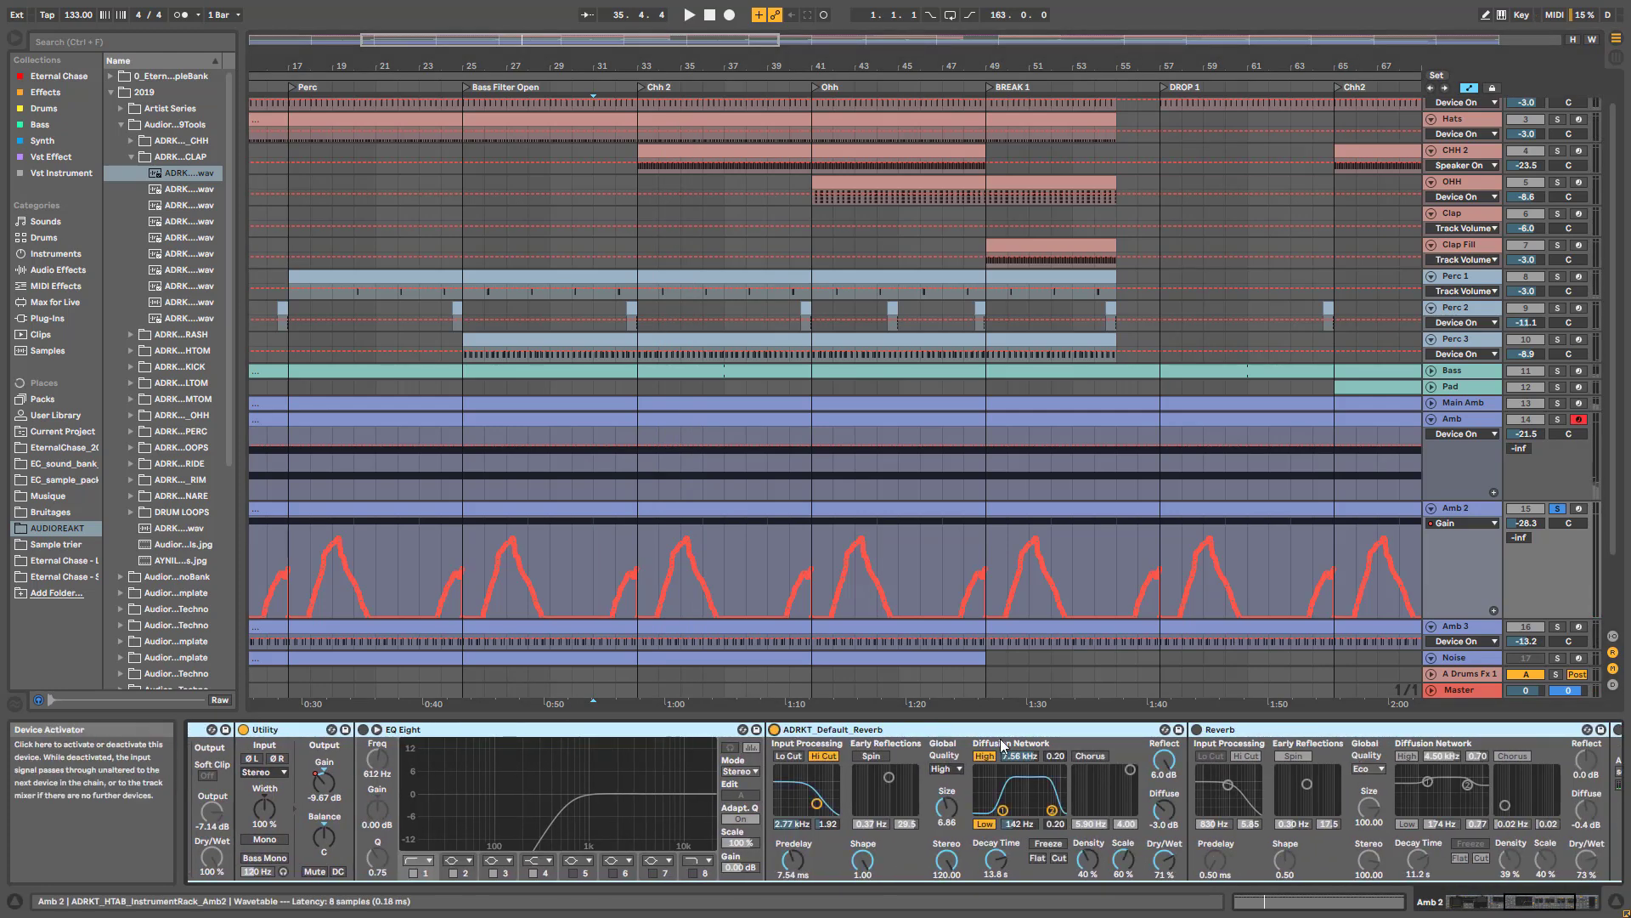
click(1199, 730)
key(space)
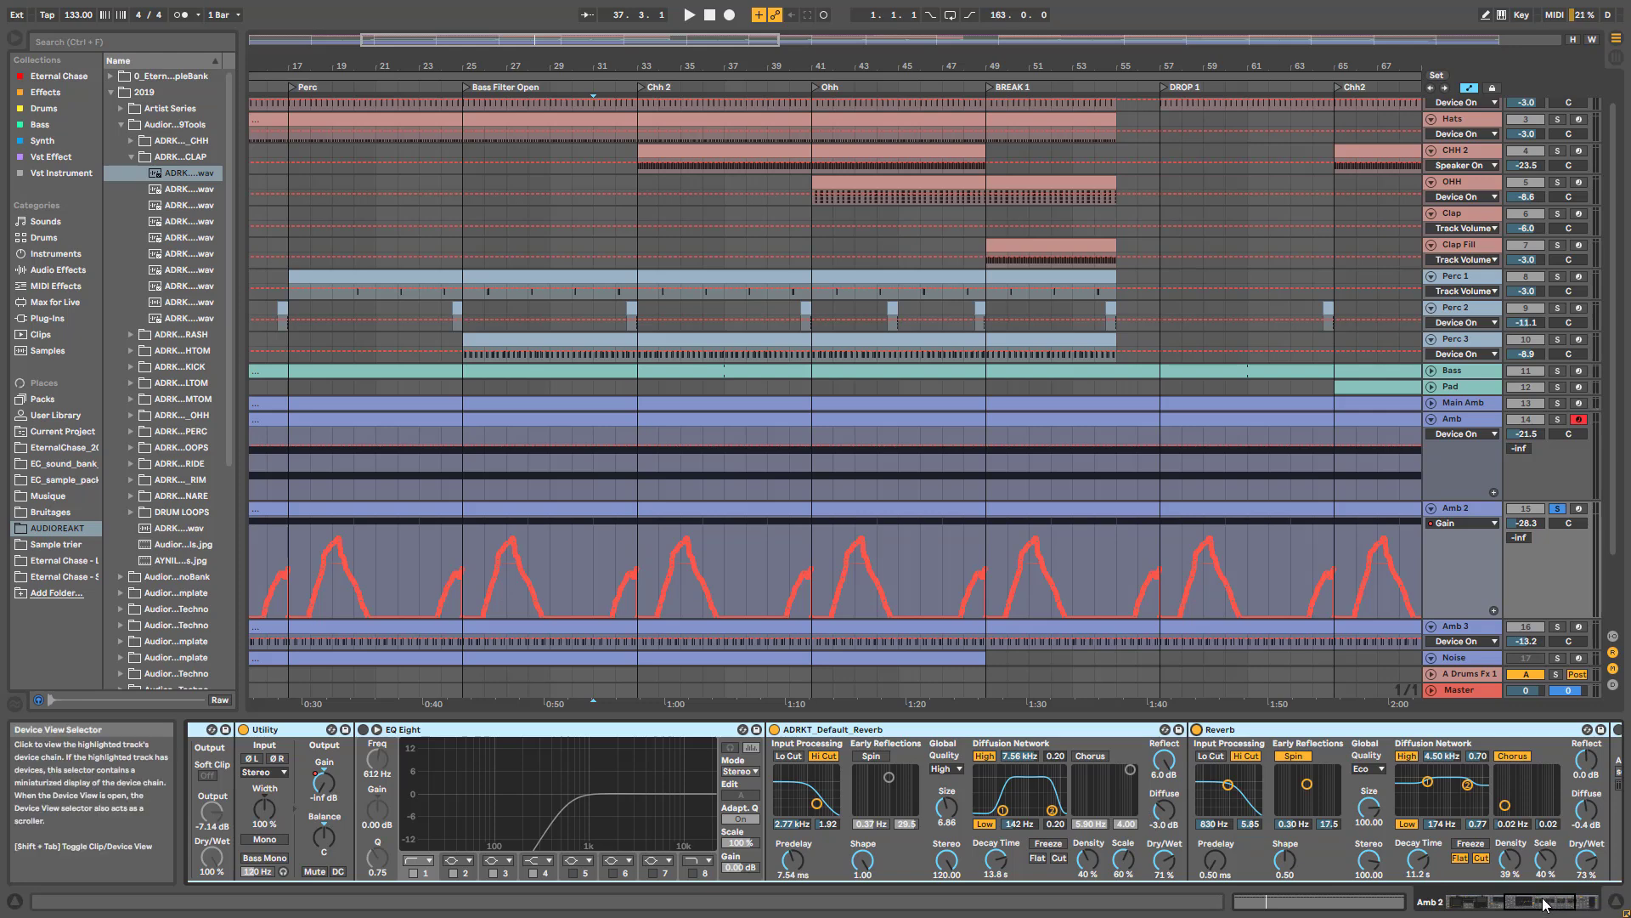
- Replay Amb 2 with its Saturator switched back on, and show the amp envelope in its Wavetable
drag(1542, 907, 1495, 908)
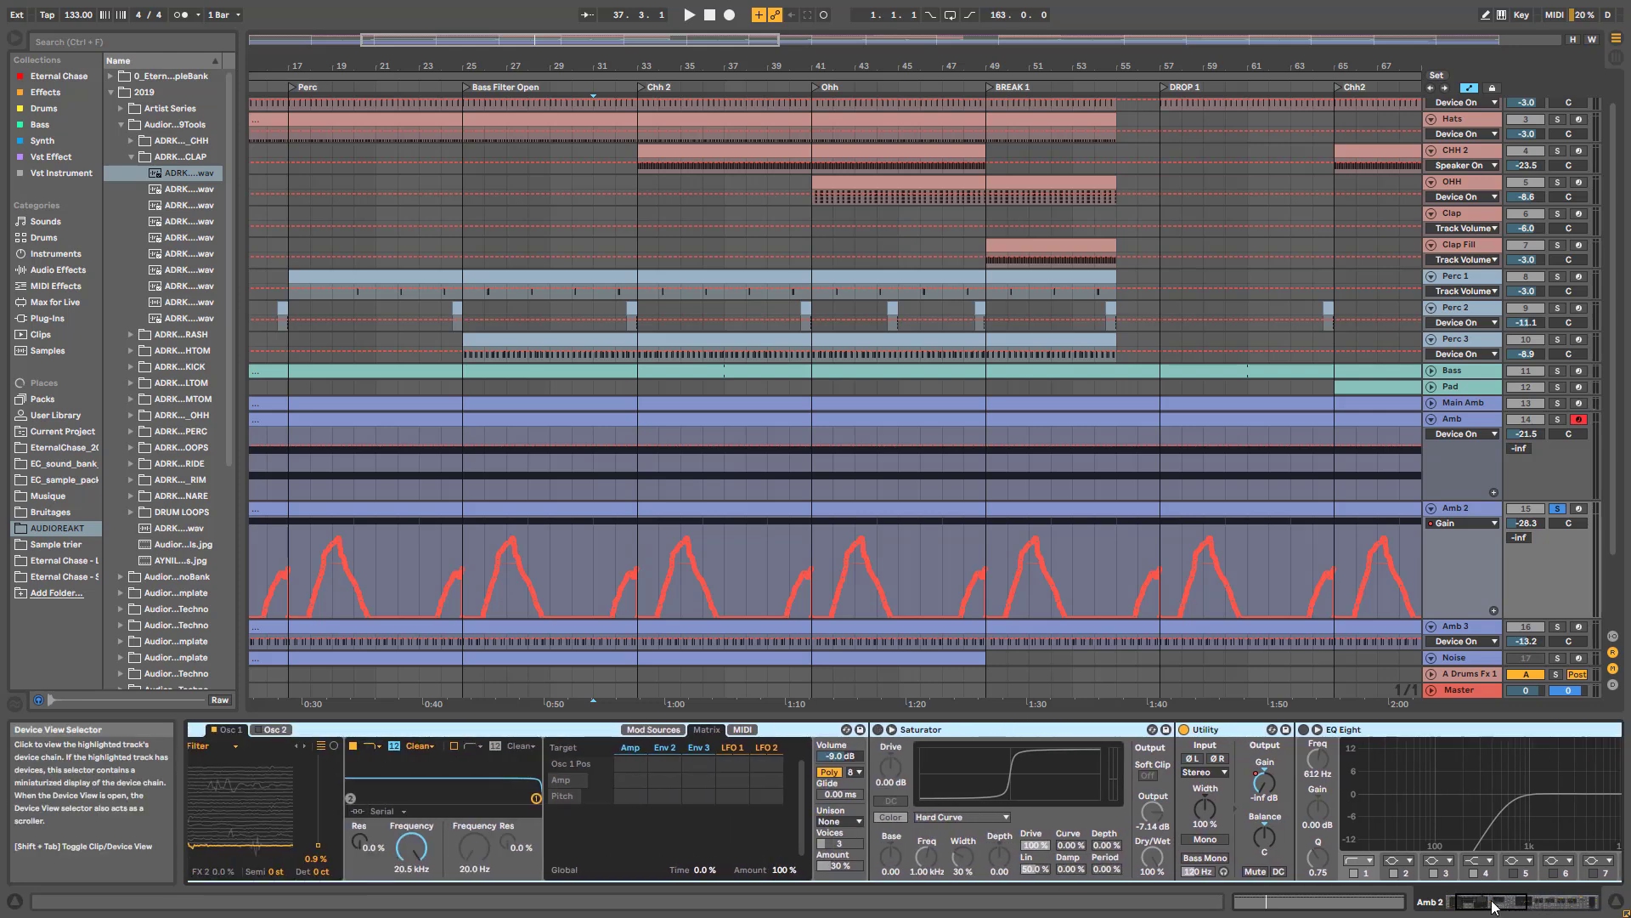
key(space)
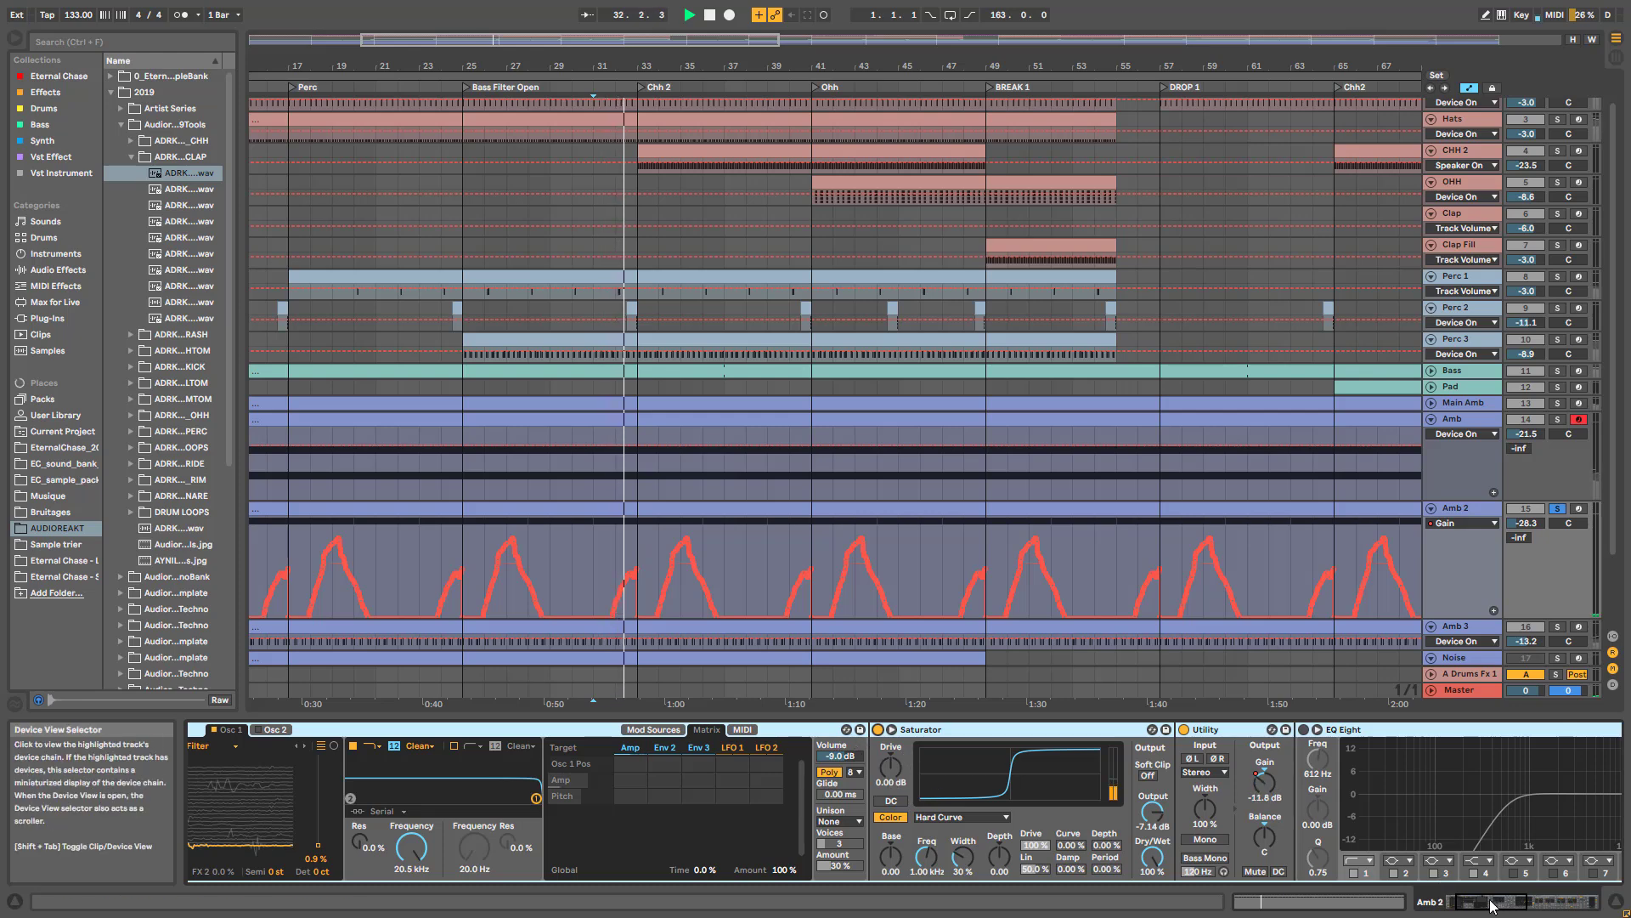
drag(1482, 902, 1469, 903)
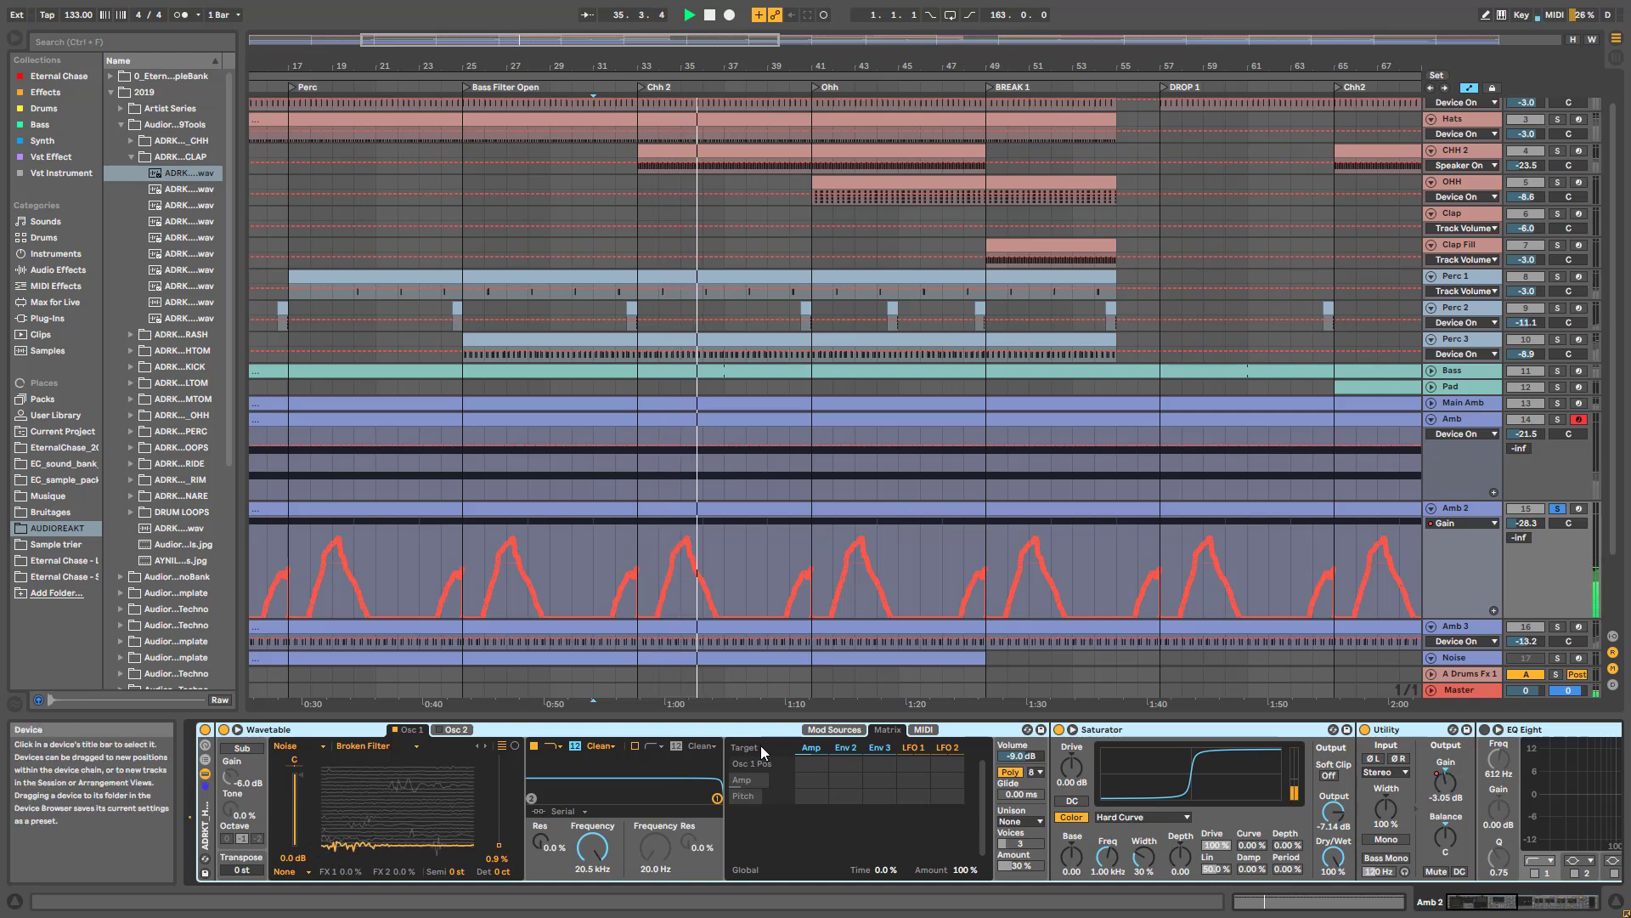
click(835, 735)
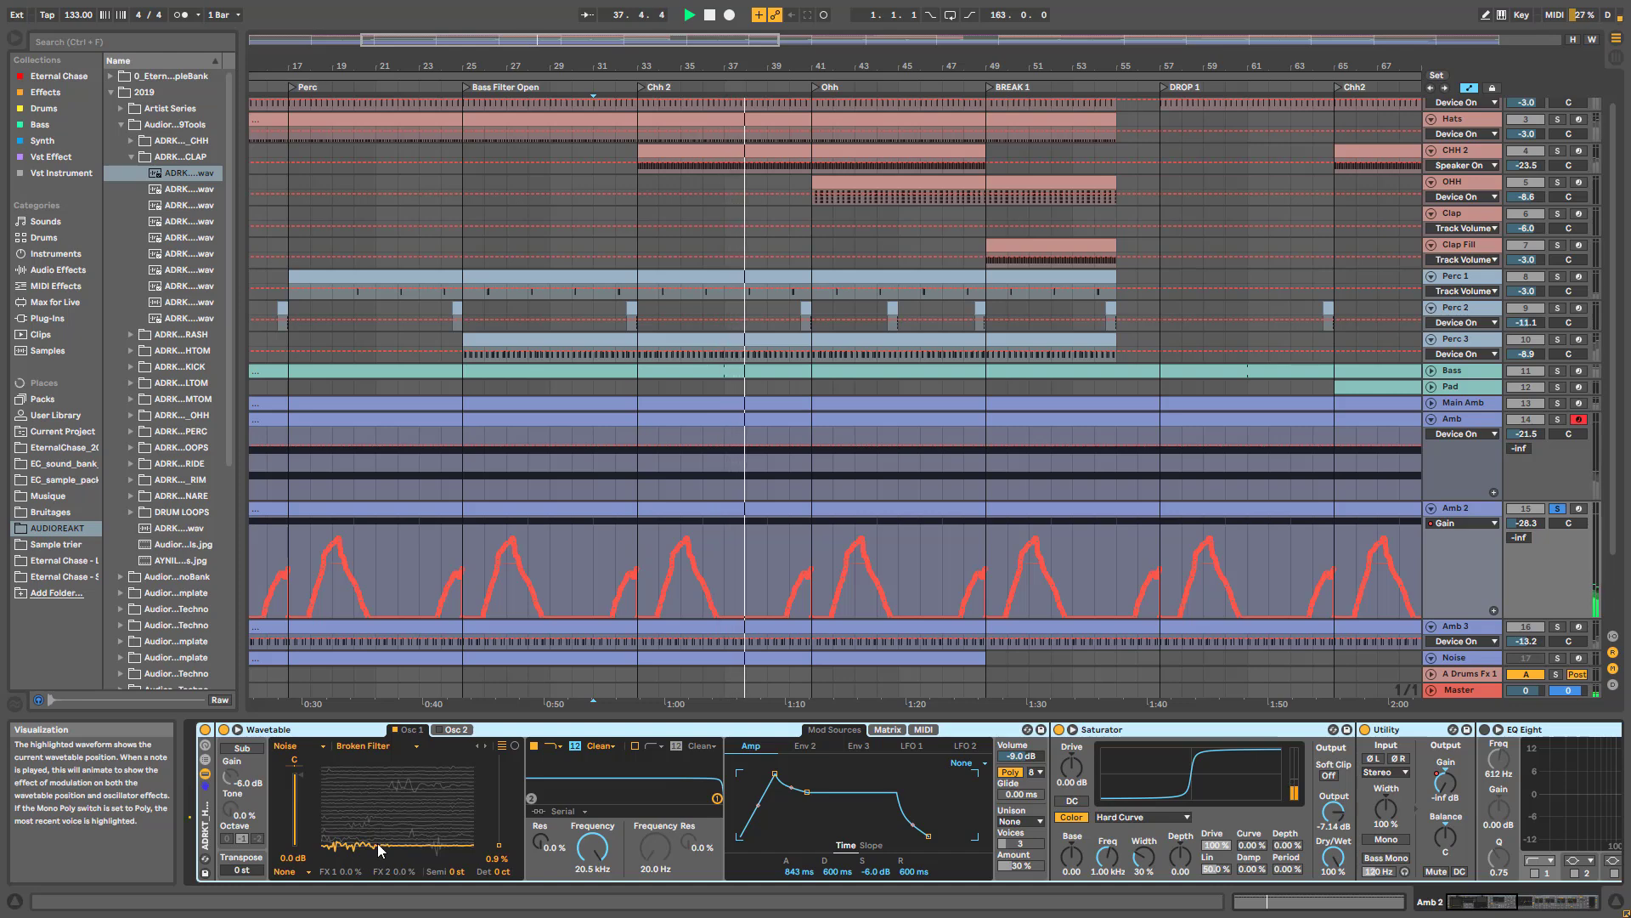
- Switch Amb 2's EQ Eight back on, listen to the filtered sound, and take the track out of solo
scroll(965, 837, right, 10)
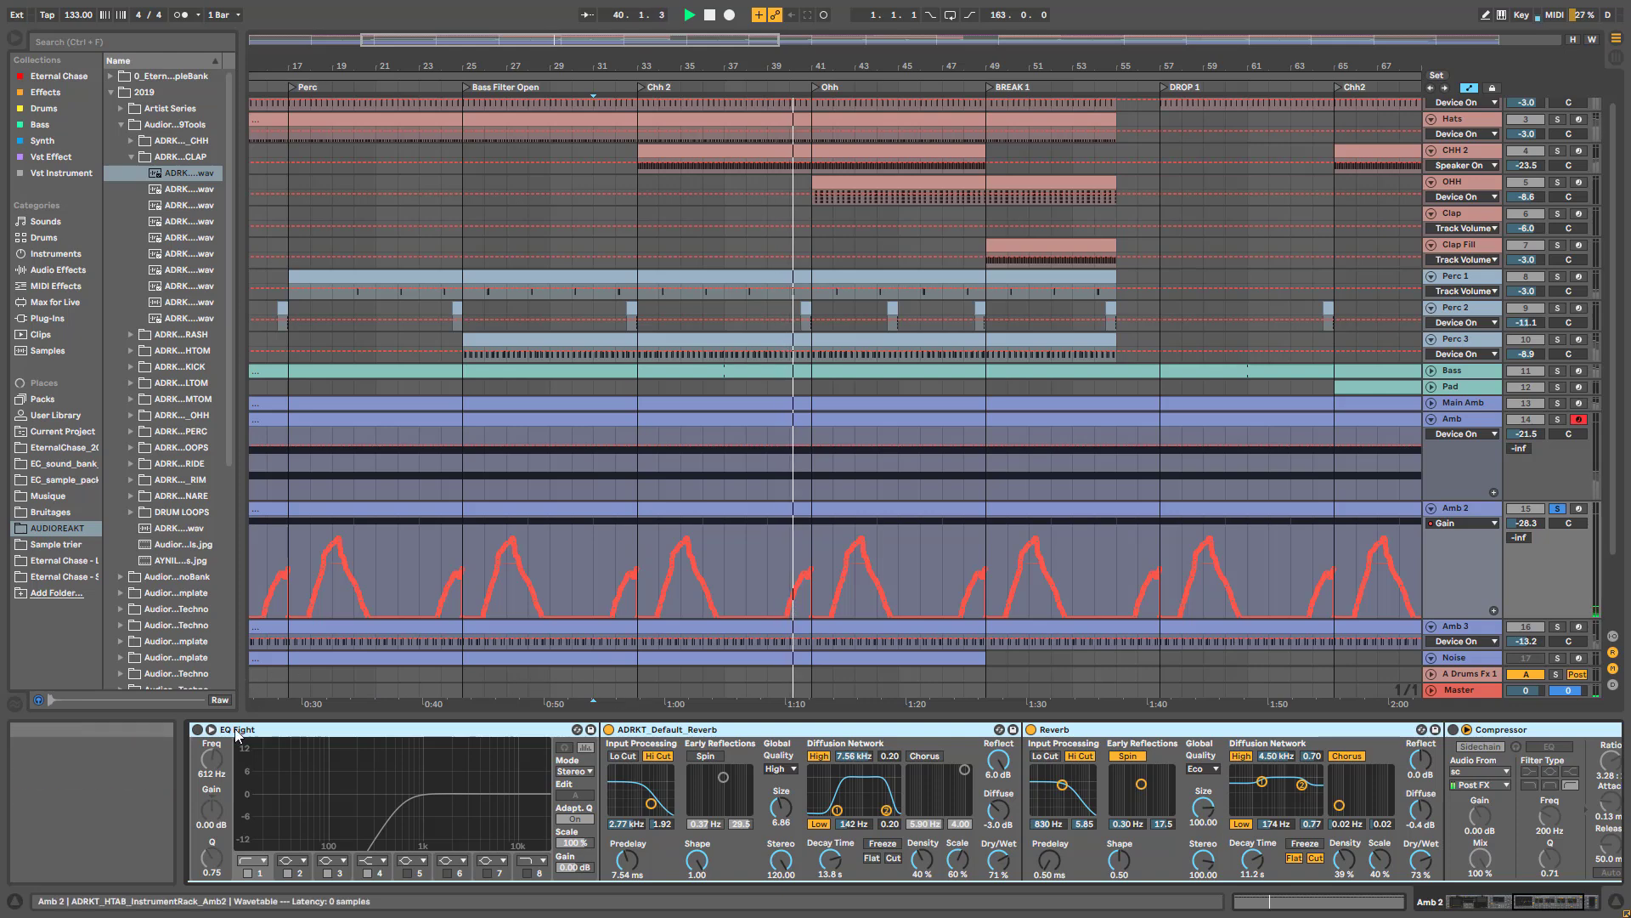
click(197, 730)
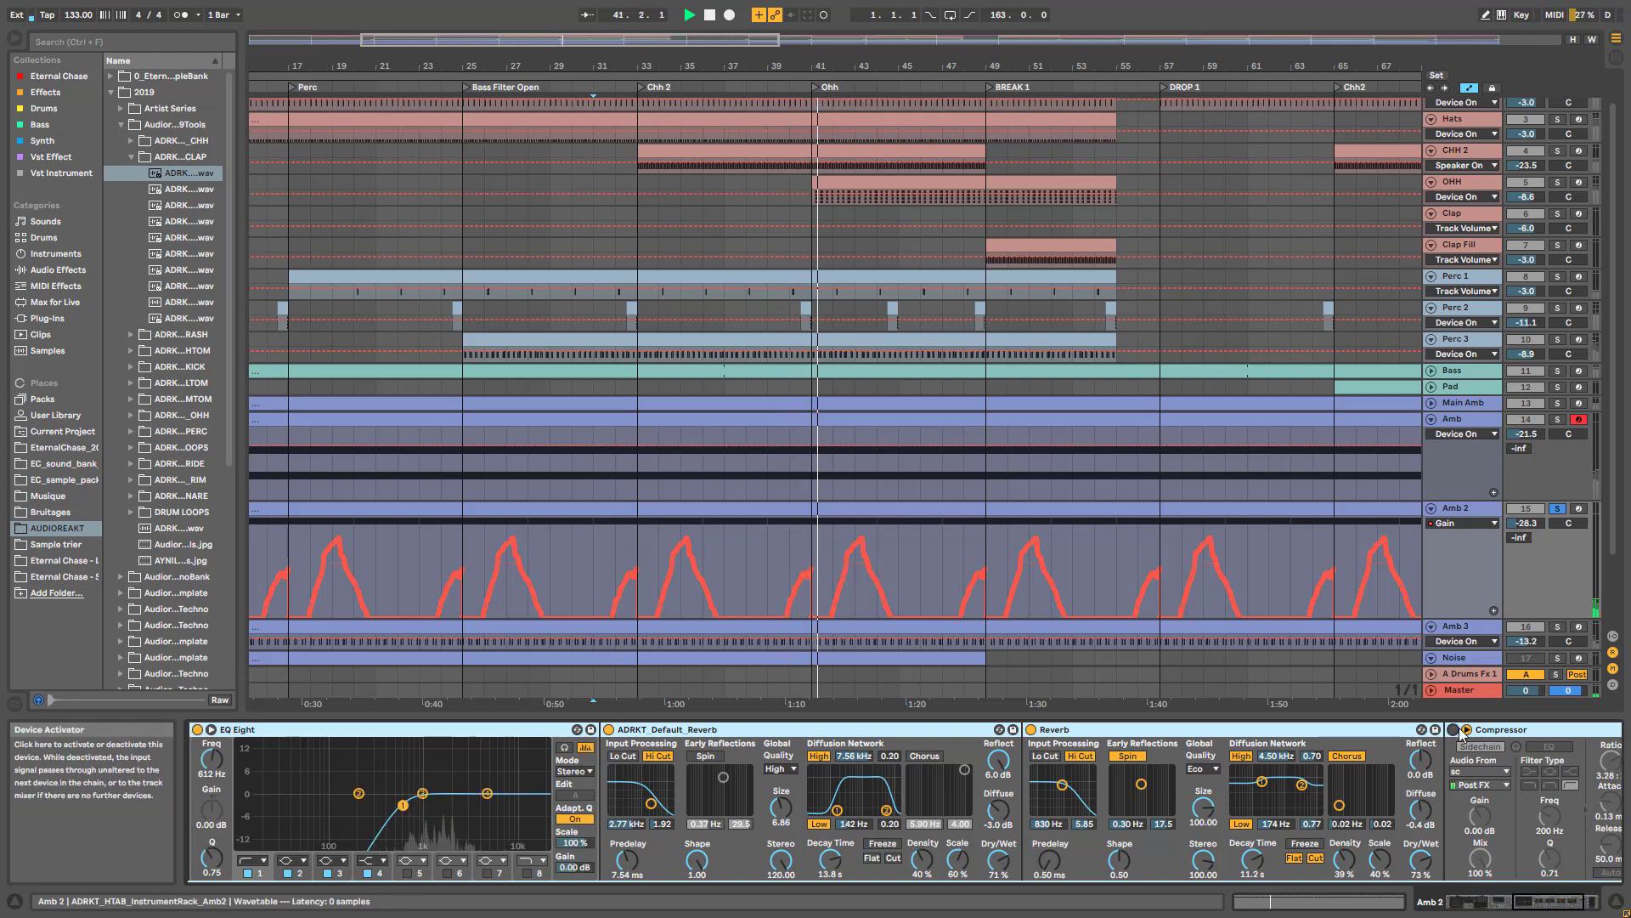
scroll(1553, 892, left, 10)
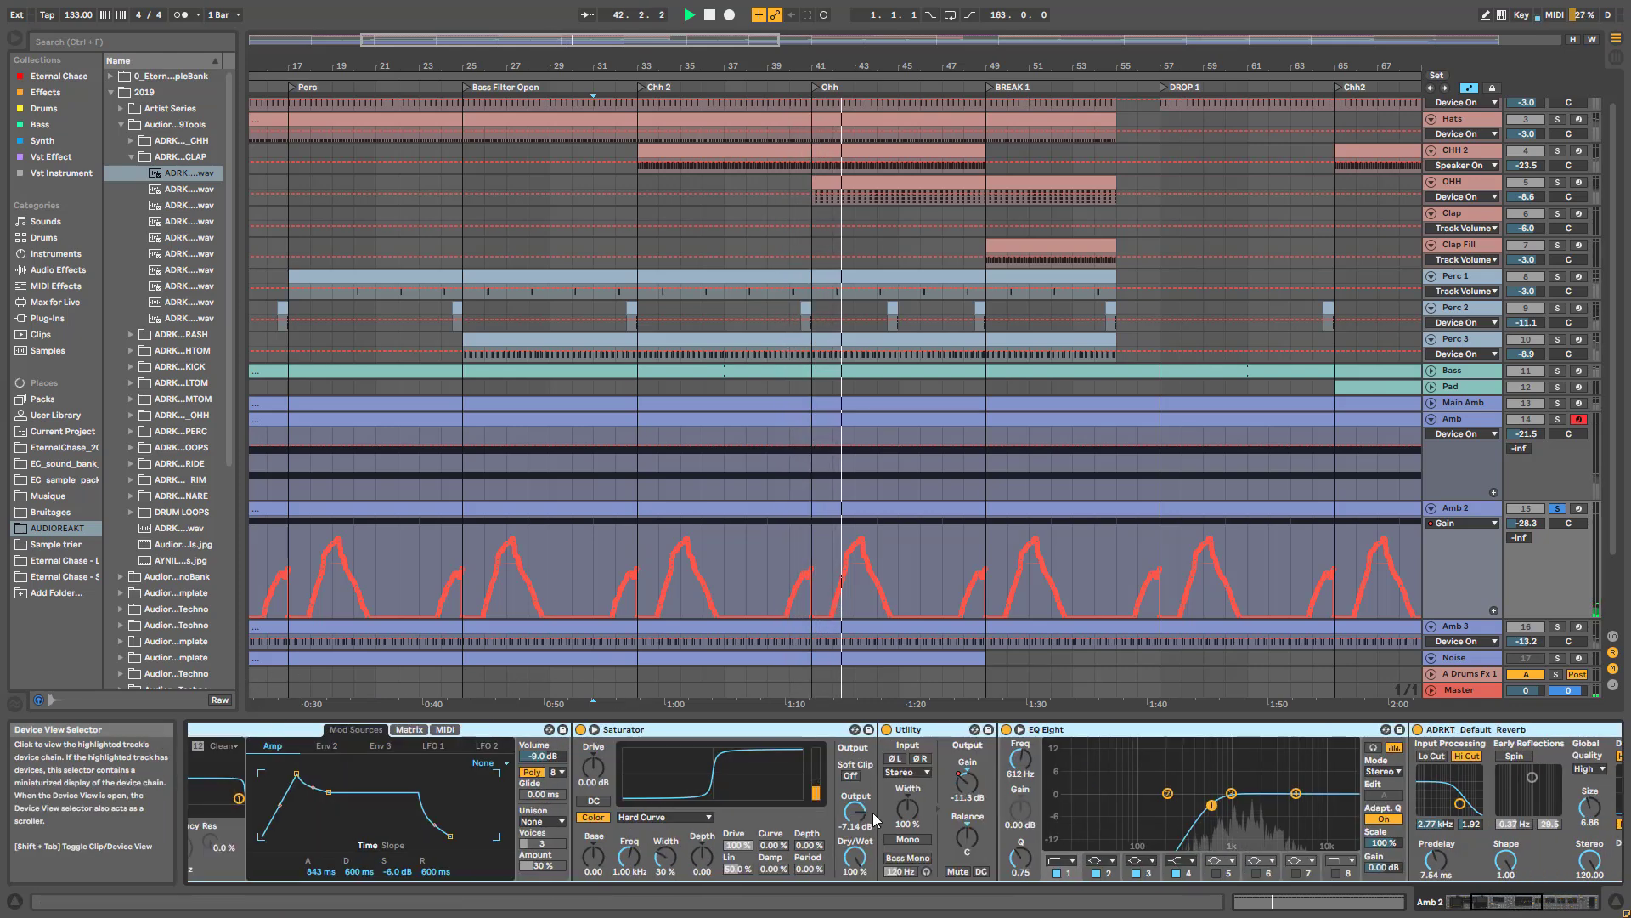
scroll(963, 808, up, 5)
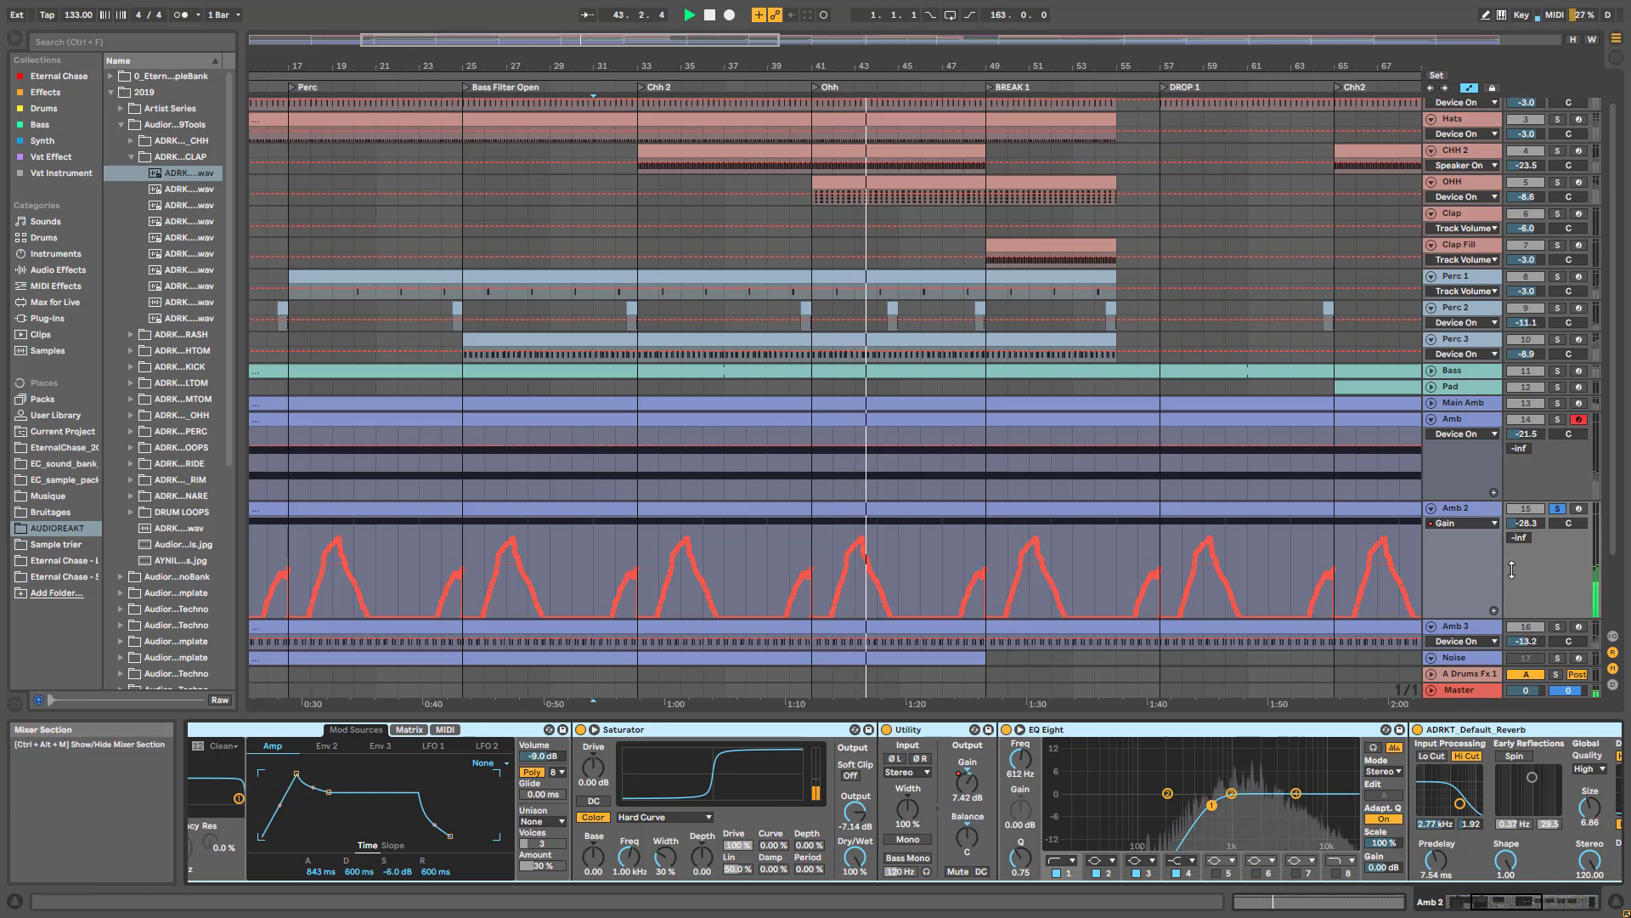
click(1560, 509)
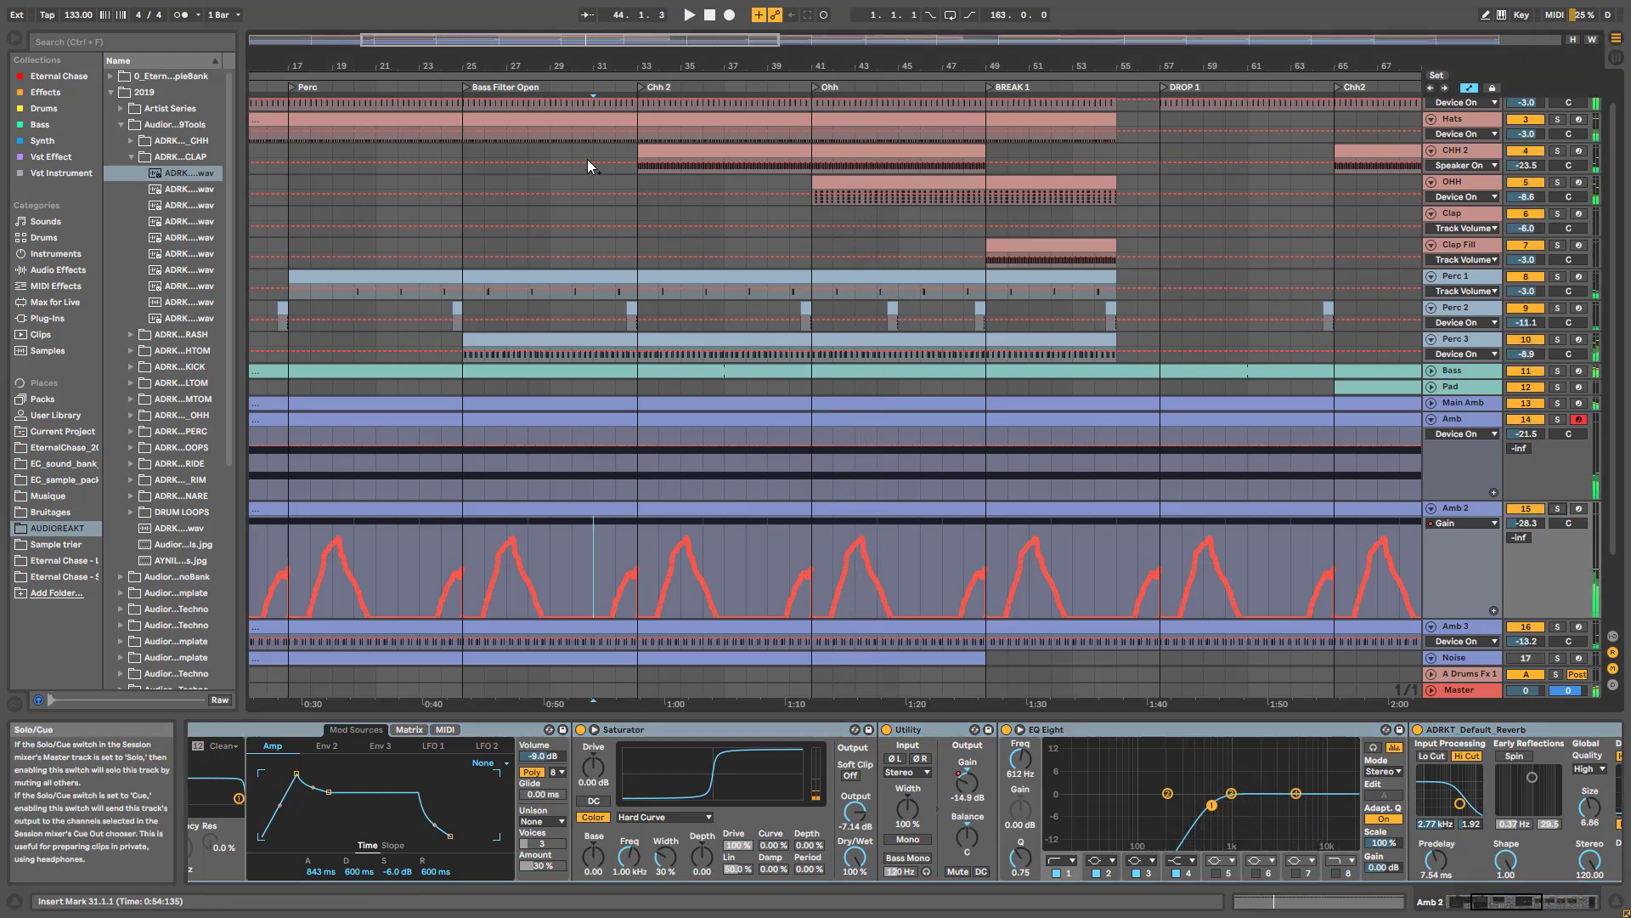
- Play the full mix from bar 15 to hear Amb 2 alongside the other tracks
drag(495, 38, 451, 40)
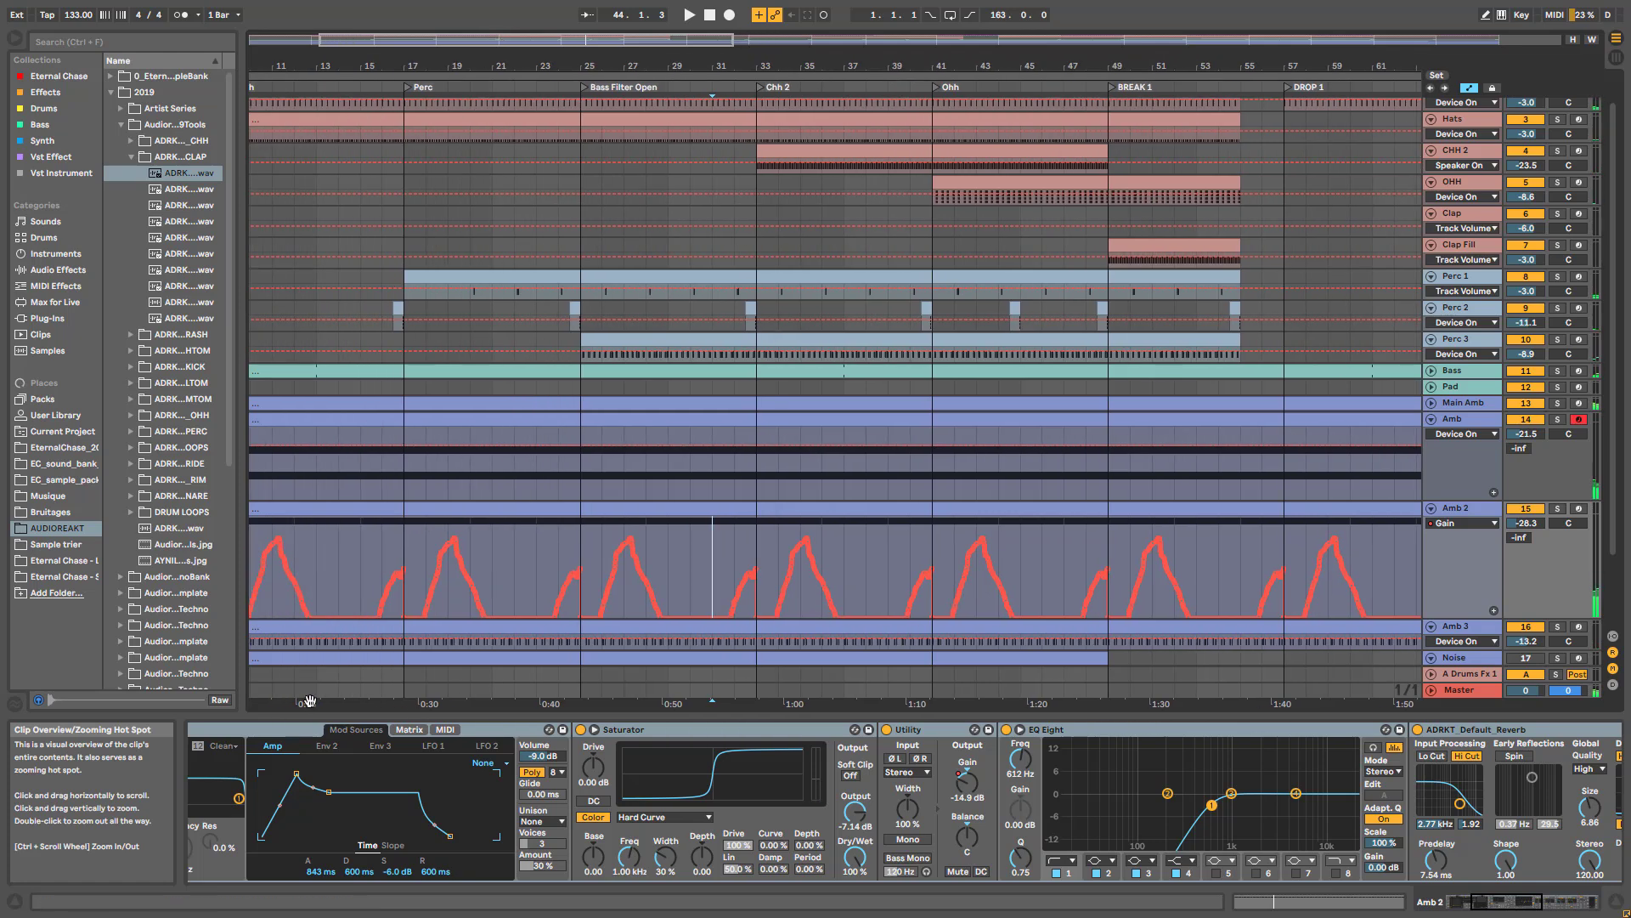
click(366, 564)
key(space)
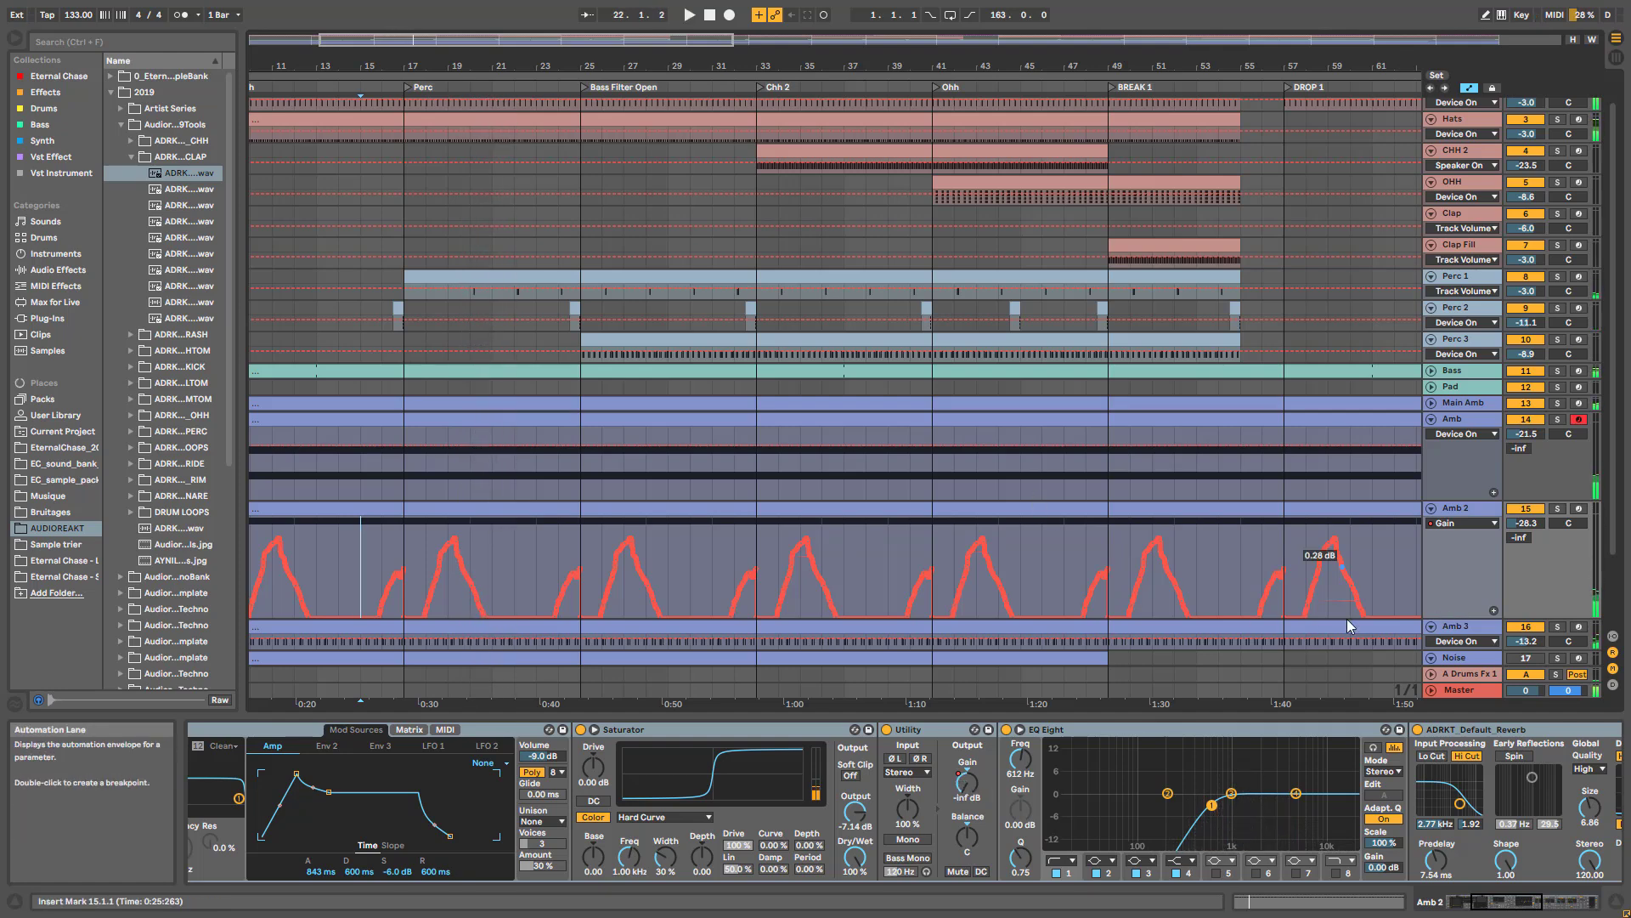
- Collapse the device chain of Amb 2's instrument rack and fold the Amb and Amb 2 tracks
drag(1524, 900, 1429, 894)
click(206, 774)
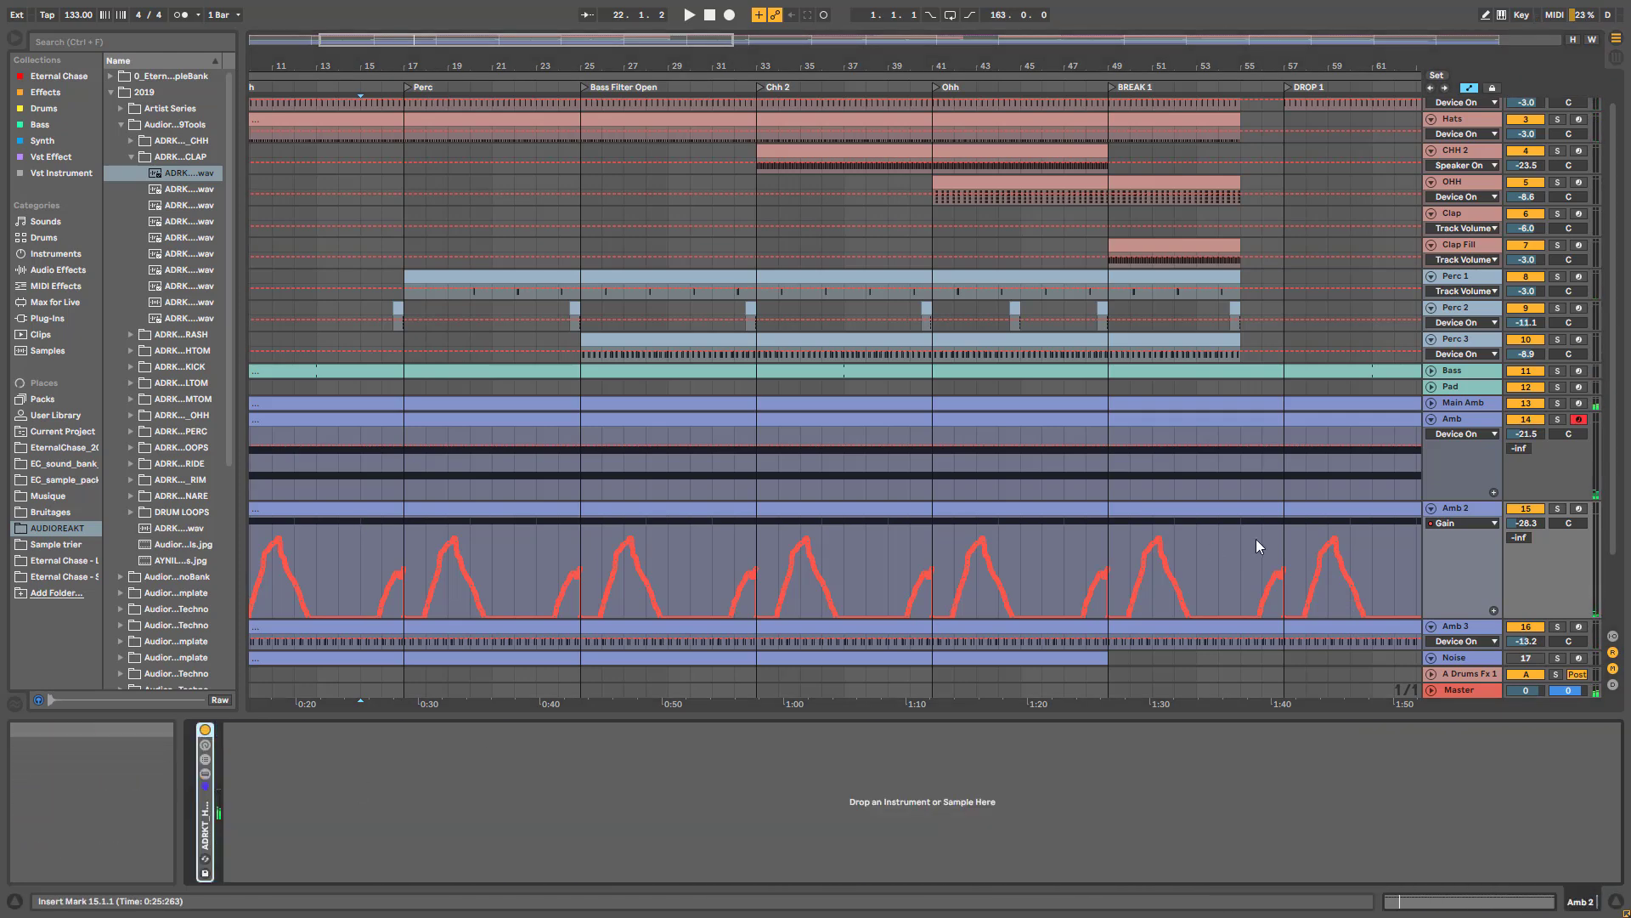
click(1432, 420)
click(1433, 435)
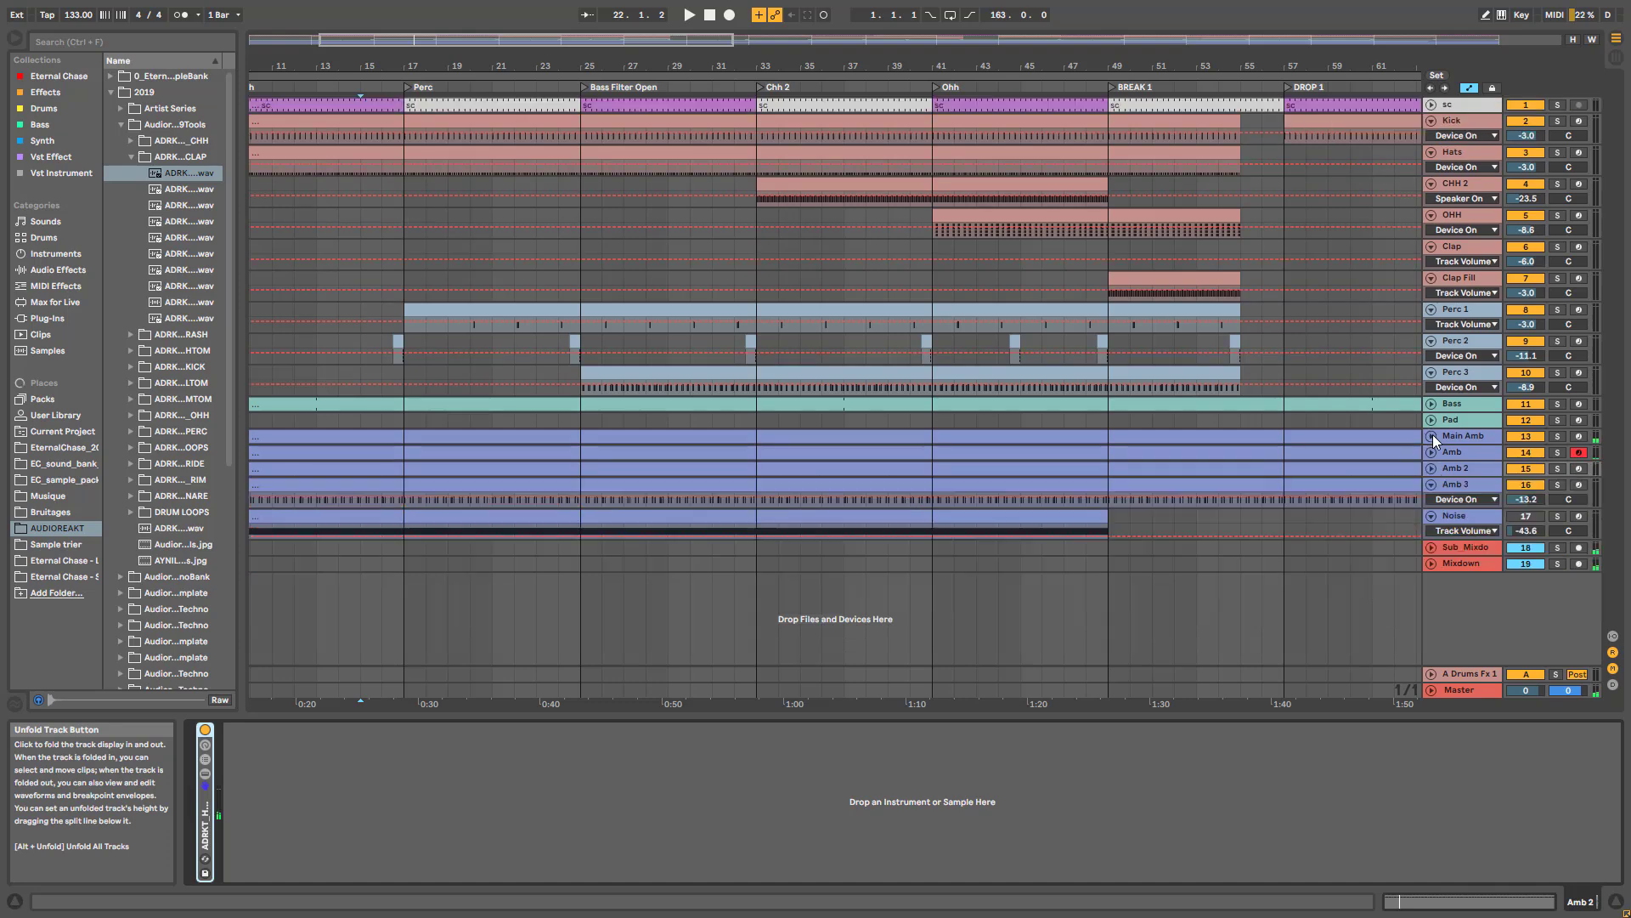
- Open Amb 2's MIDI clip to view its notes and fold the track again
double_click(1459, 469)
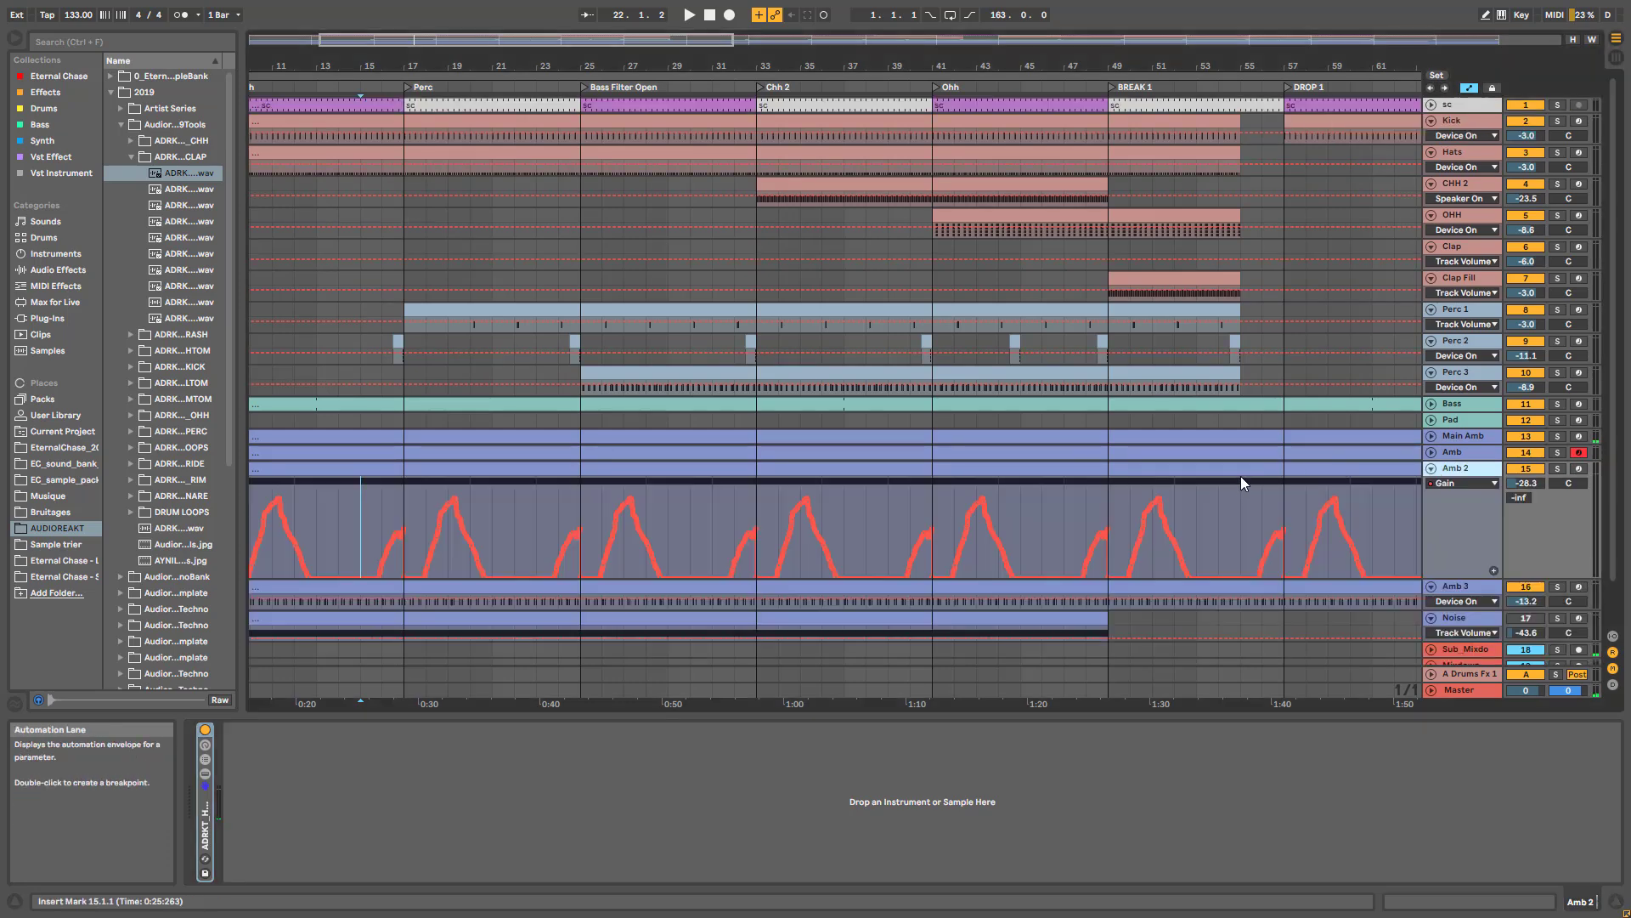
double_click(1241, 474)
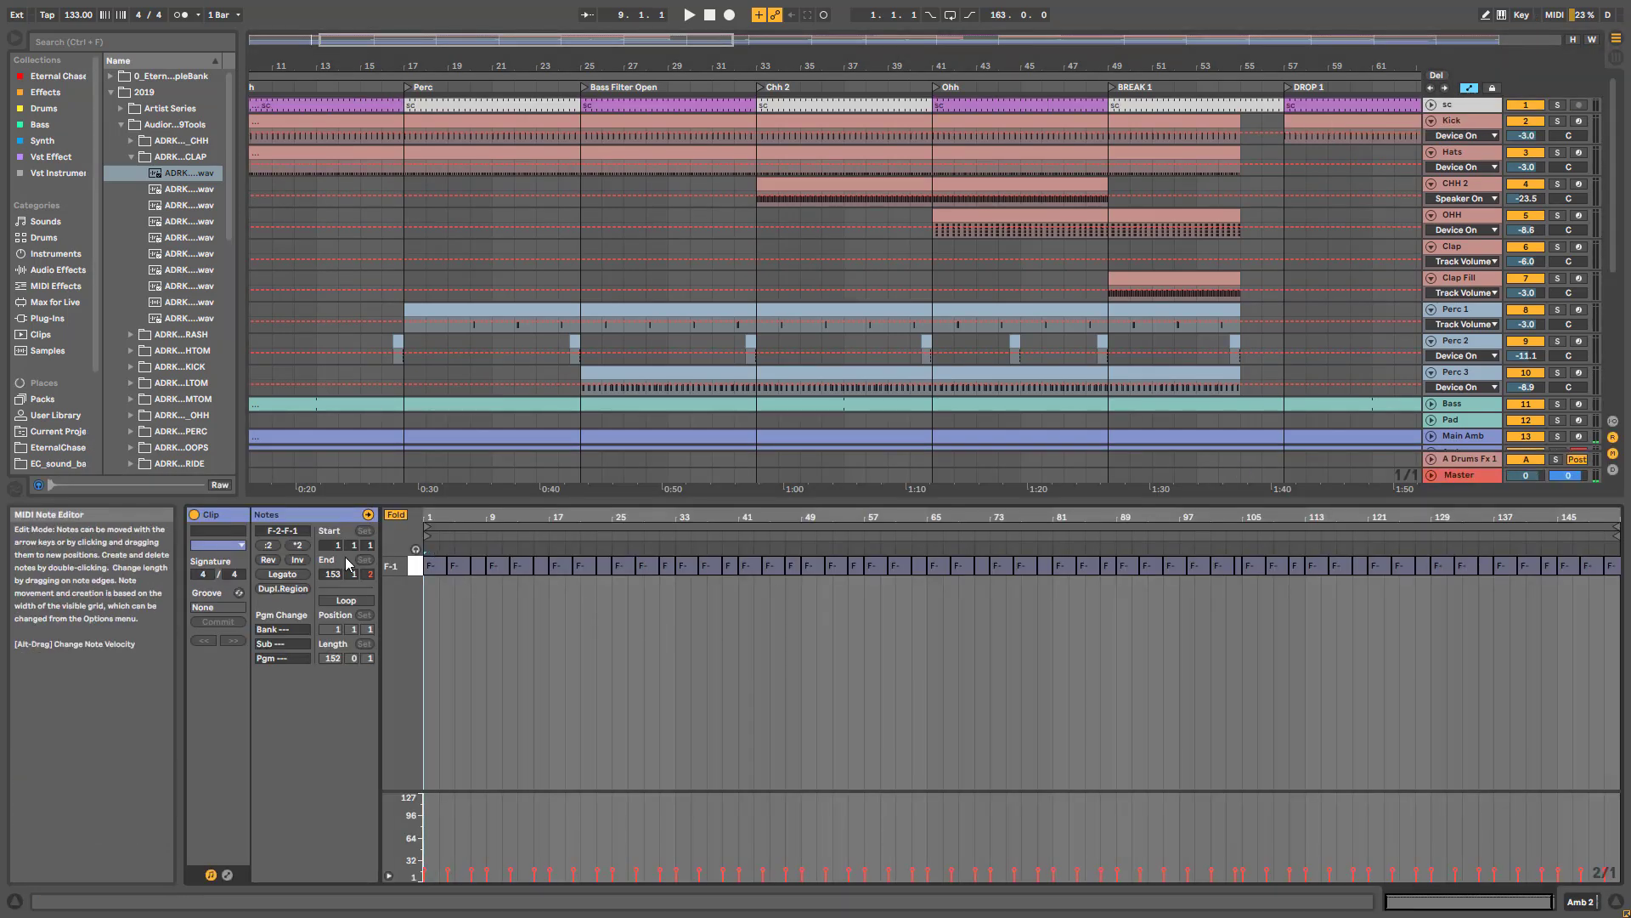
scroll(1487, 396, down, 3)
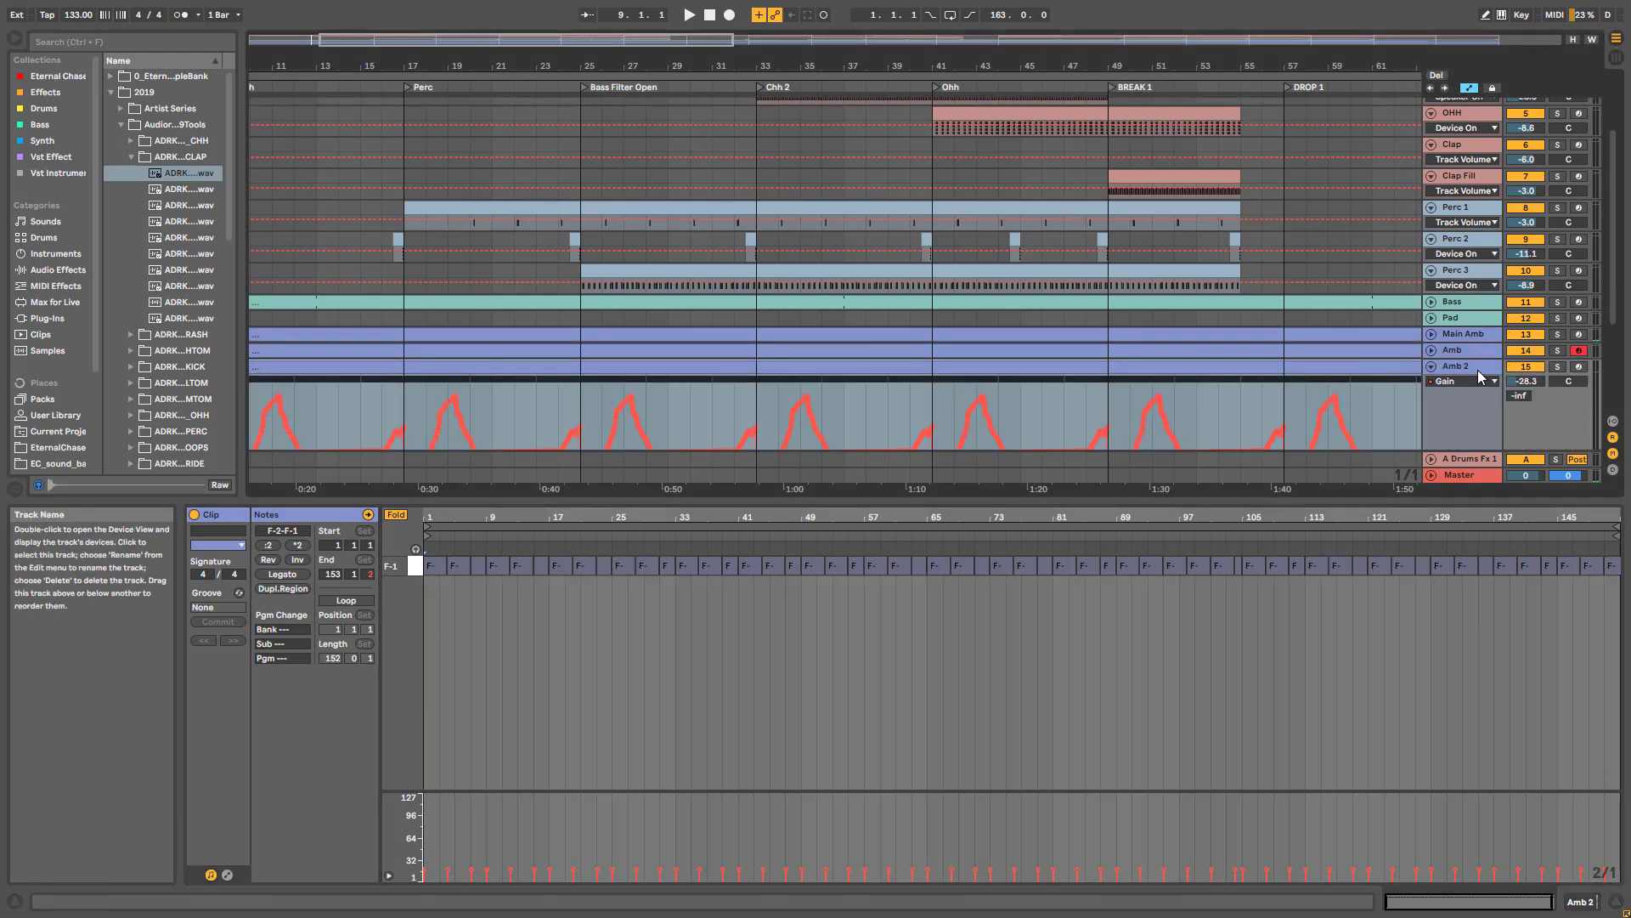
click(1431, 369)
- Solo Amb 3, enlarge its track lane, and play it from bar 18 with its MIDI clip shown
scroll(1461, 372, down, 1)
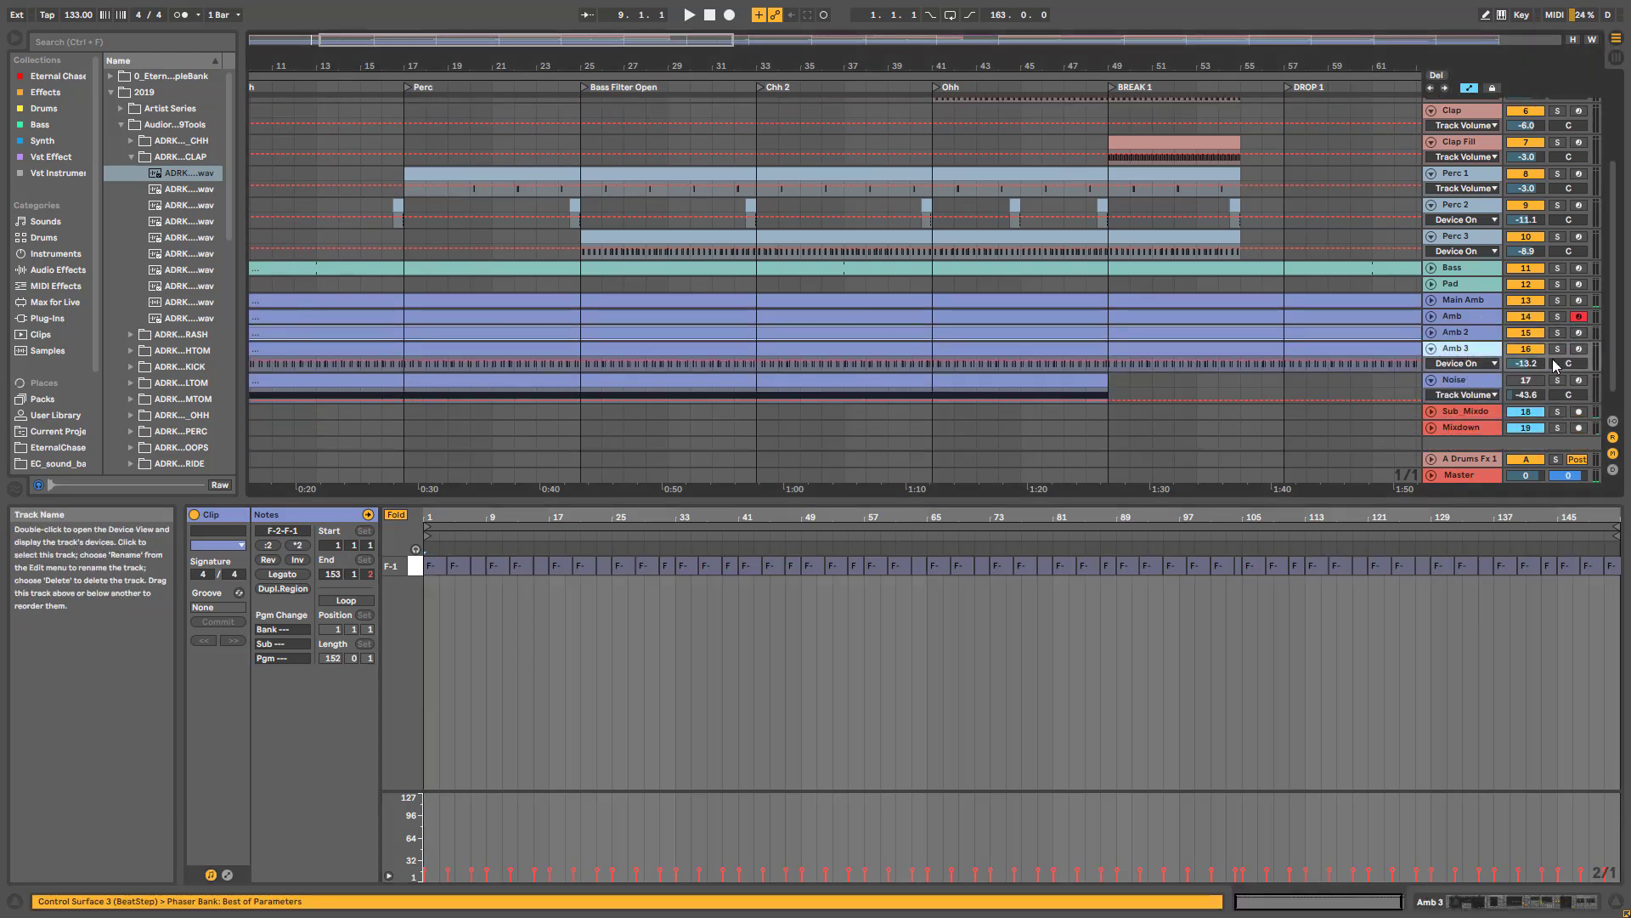
click(1558, 349)
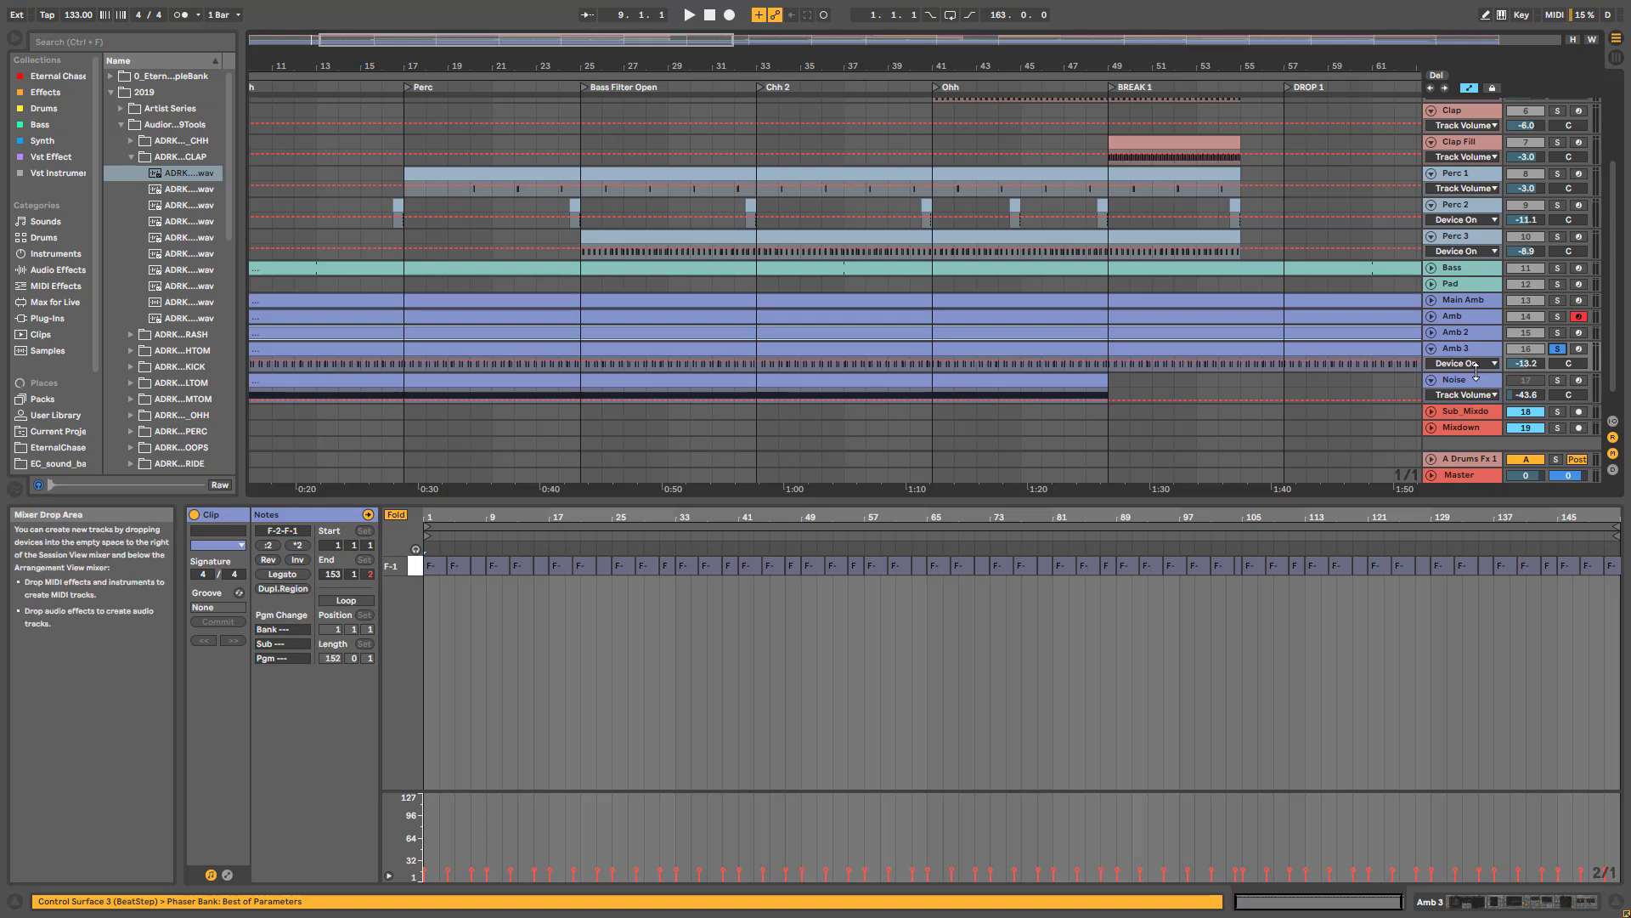
drag(1476, 371, 1476, 450)
click(419, 425)
key(space)
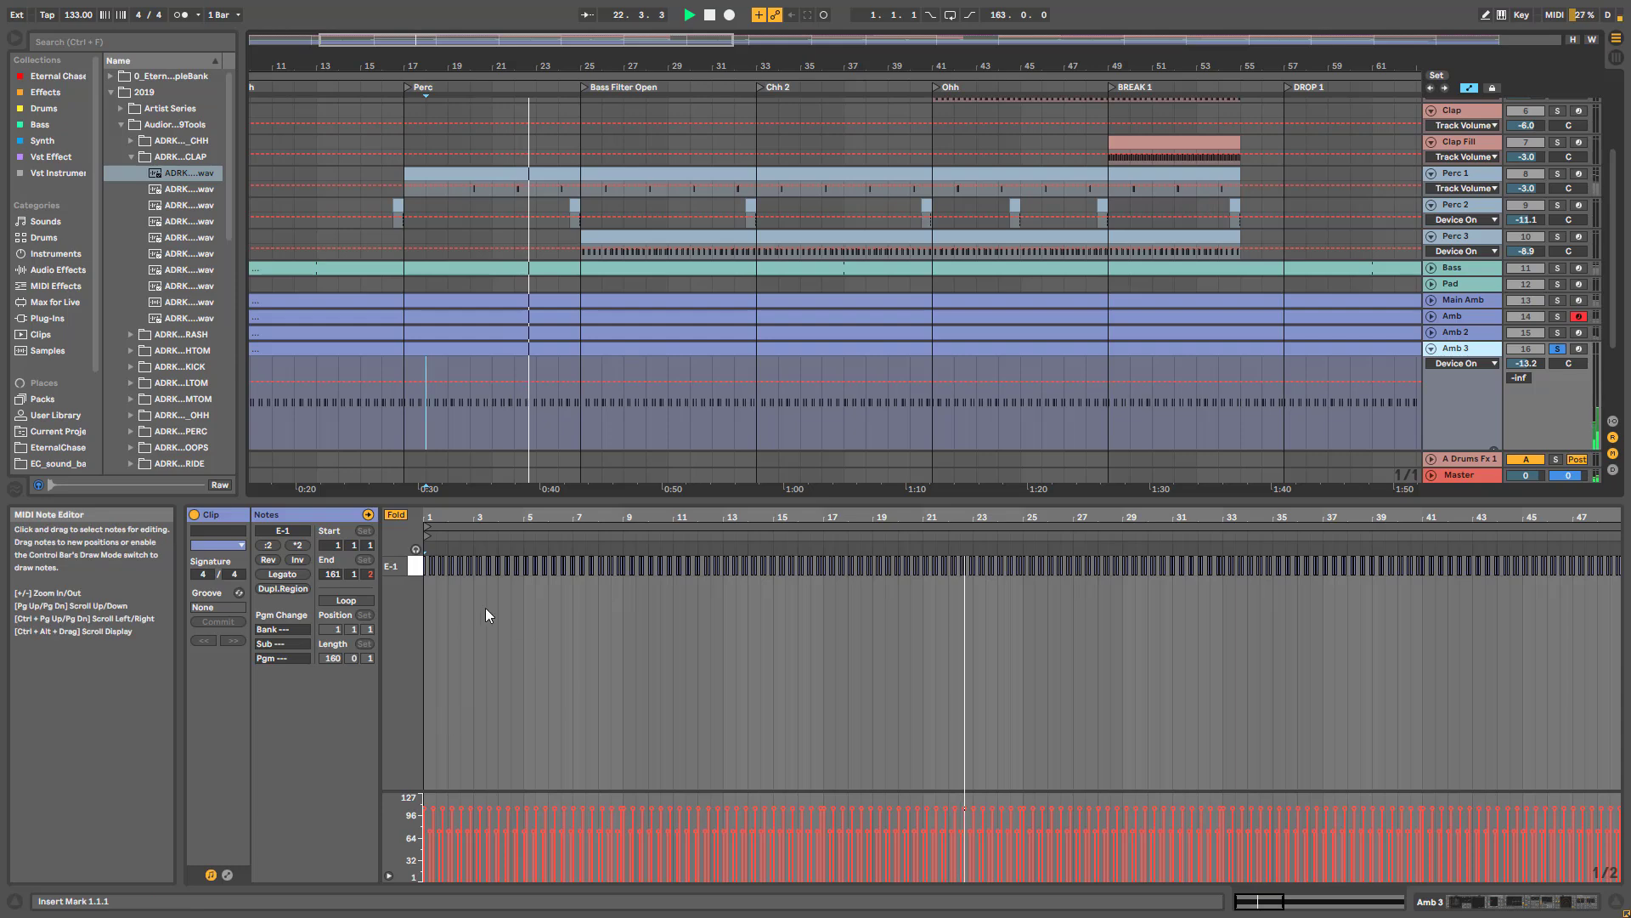
- Examine the note pattern of Amb 3's clip up close and compare it with the notes in Perc 3's clip
drag(472, 517, 809, 615)
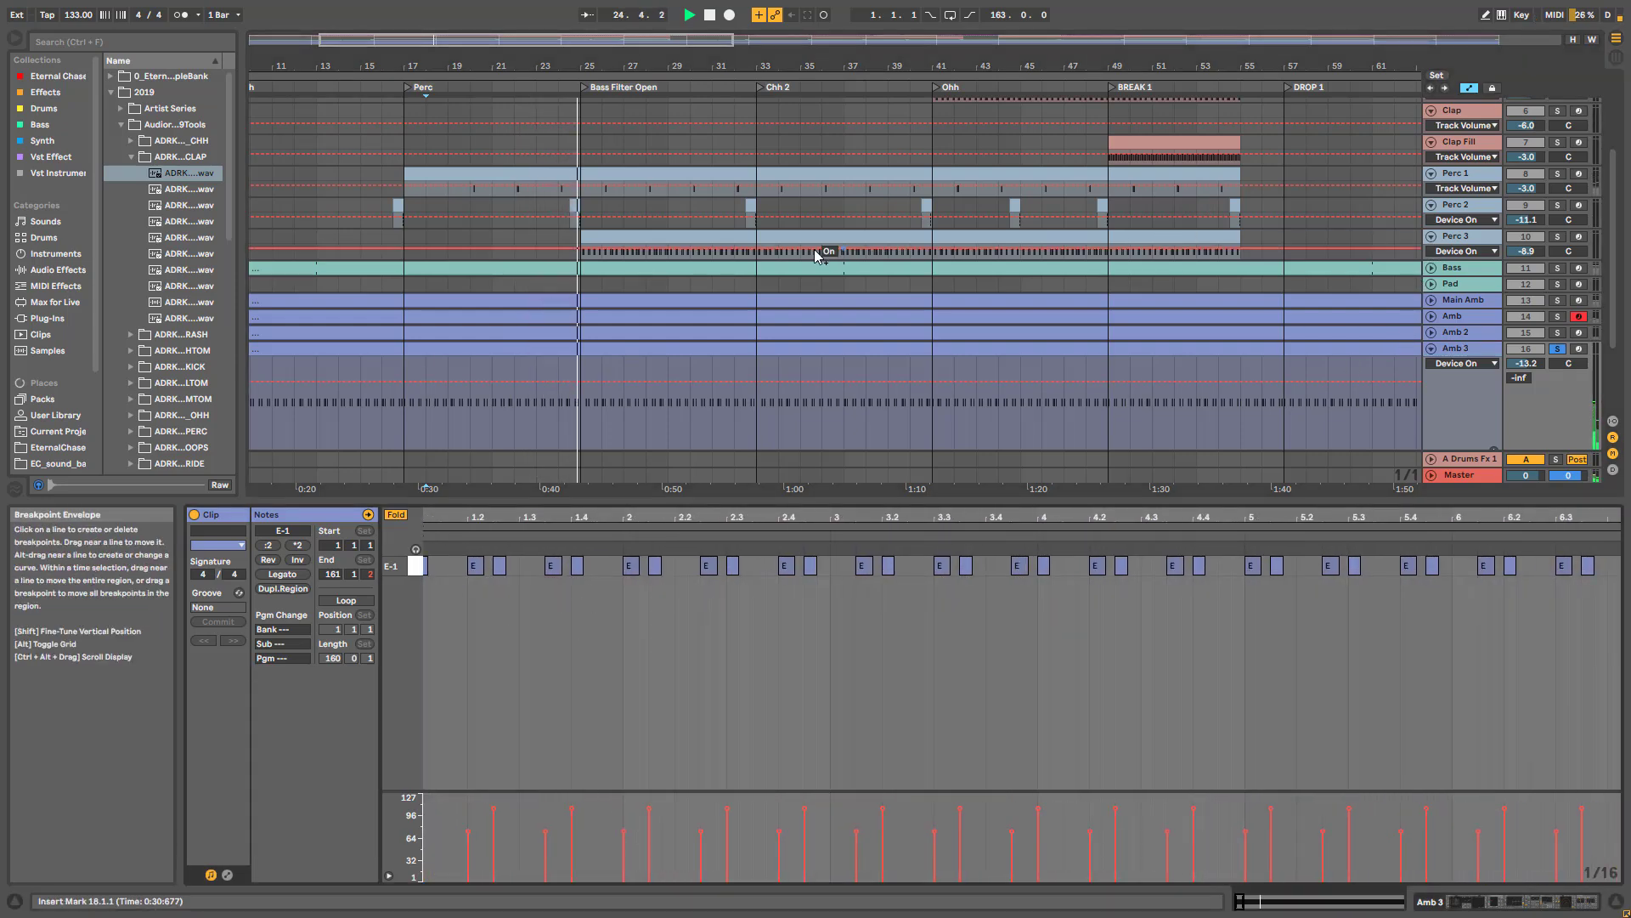
click(787, 237)
click(508, 527)
drag(513, 517, 1009, 486)
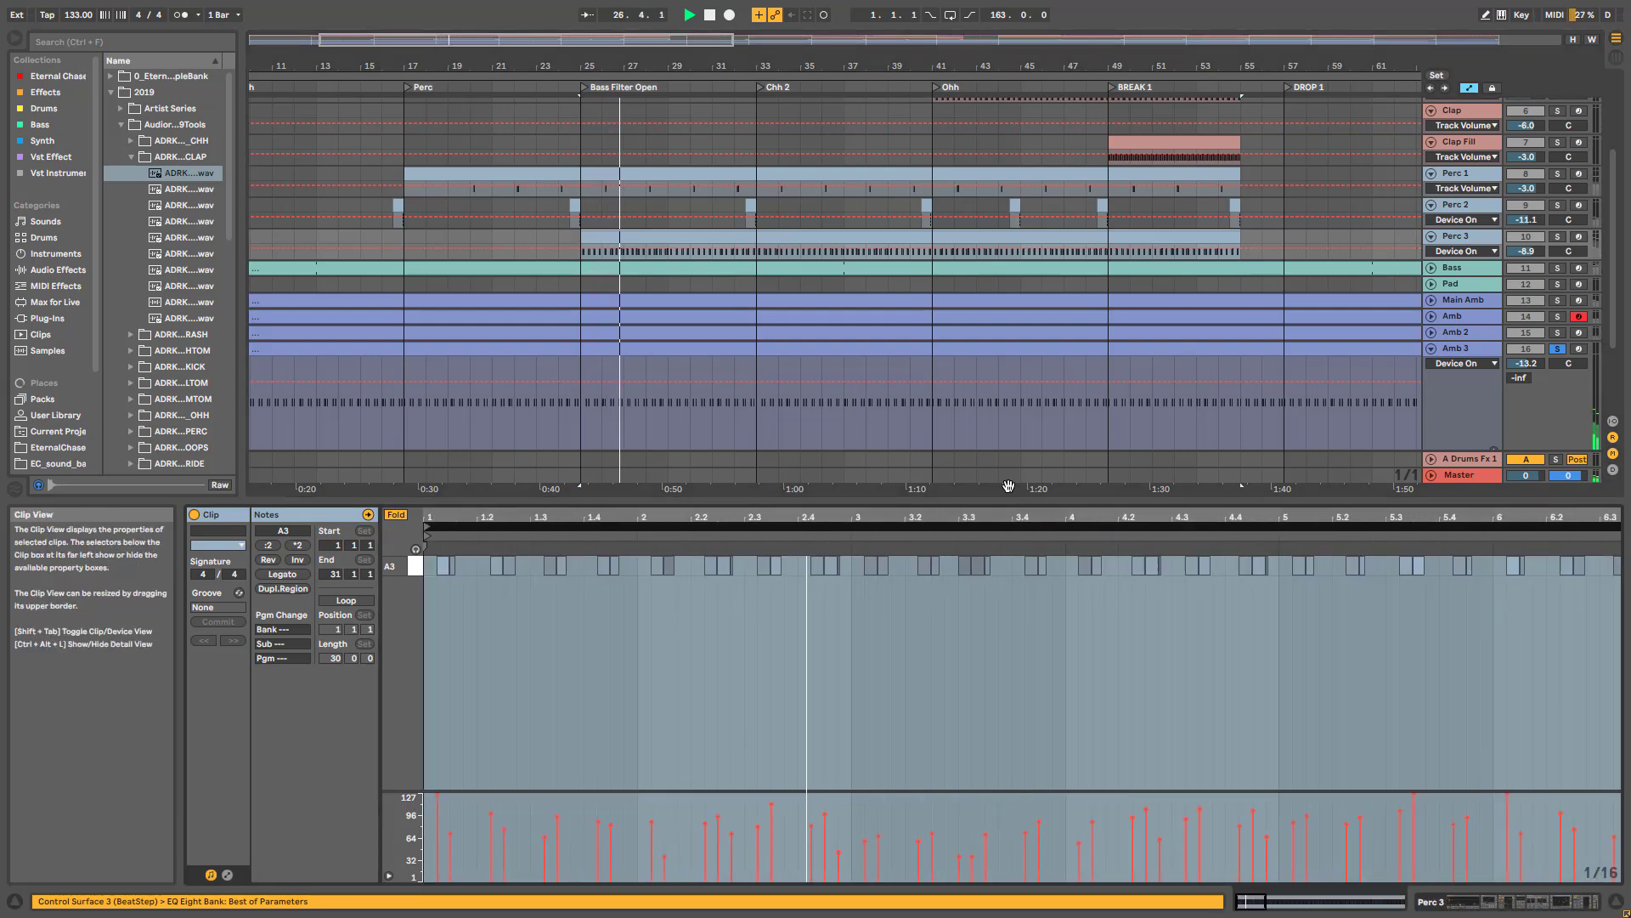
- Show Amb 3's device chain and compare its sound with the Phaser bypassed and switched back on
double_click(1458, 349)
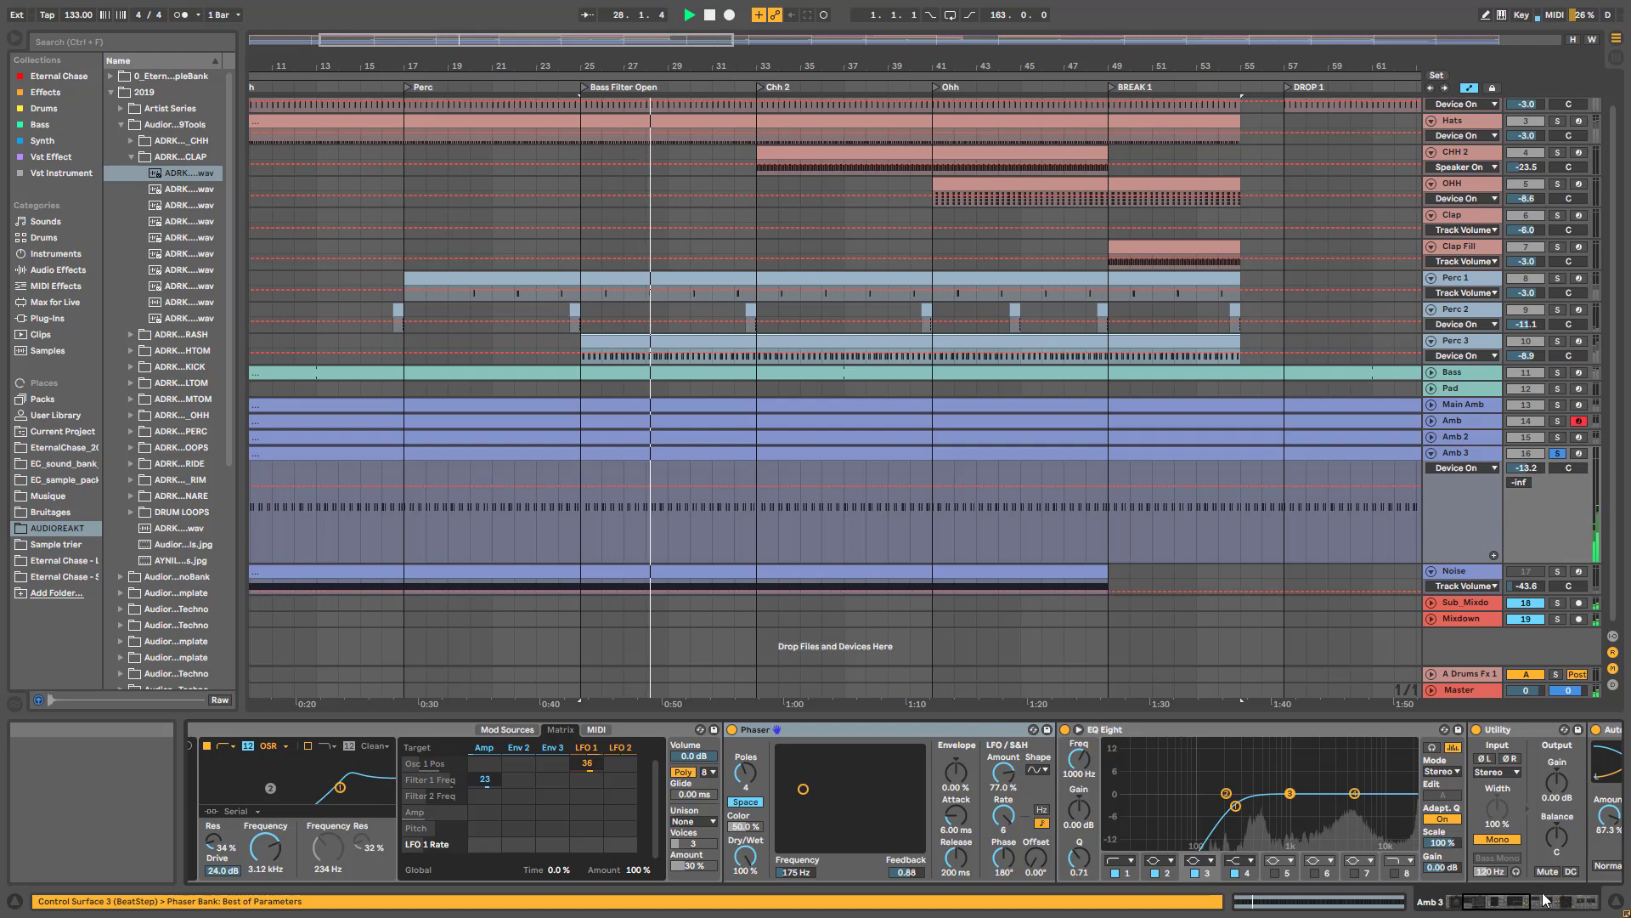
click(1510, 902)
drag(1510, 902, 1486, 901)
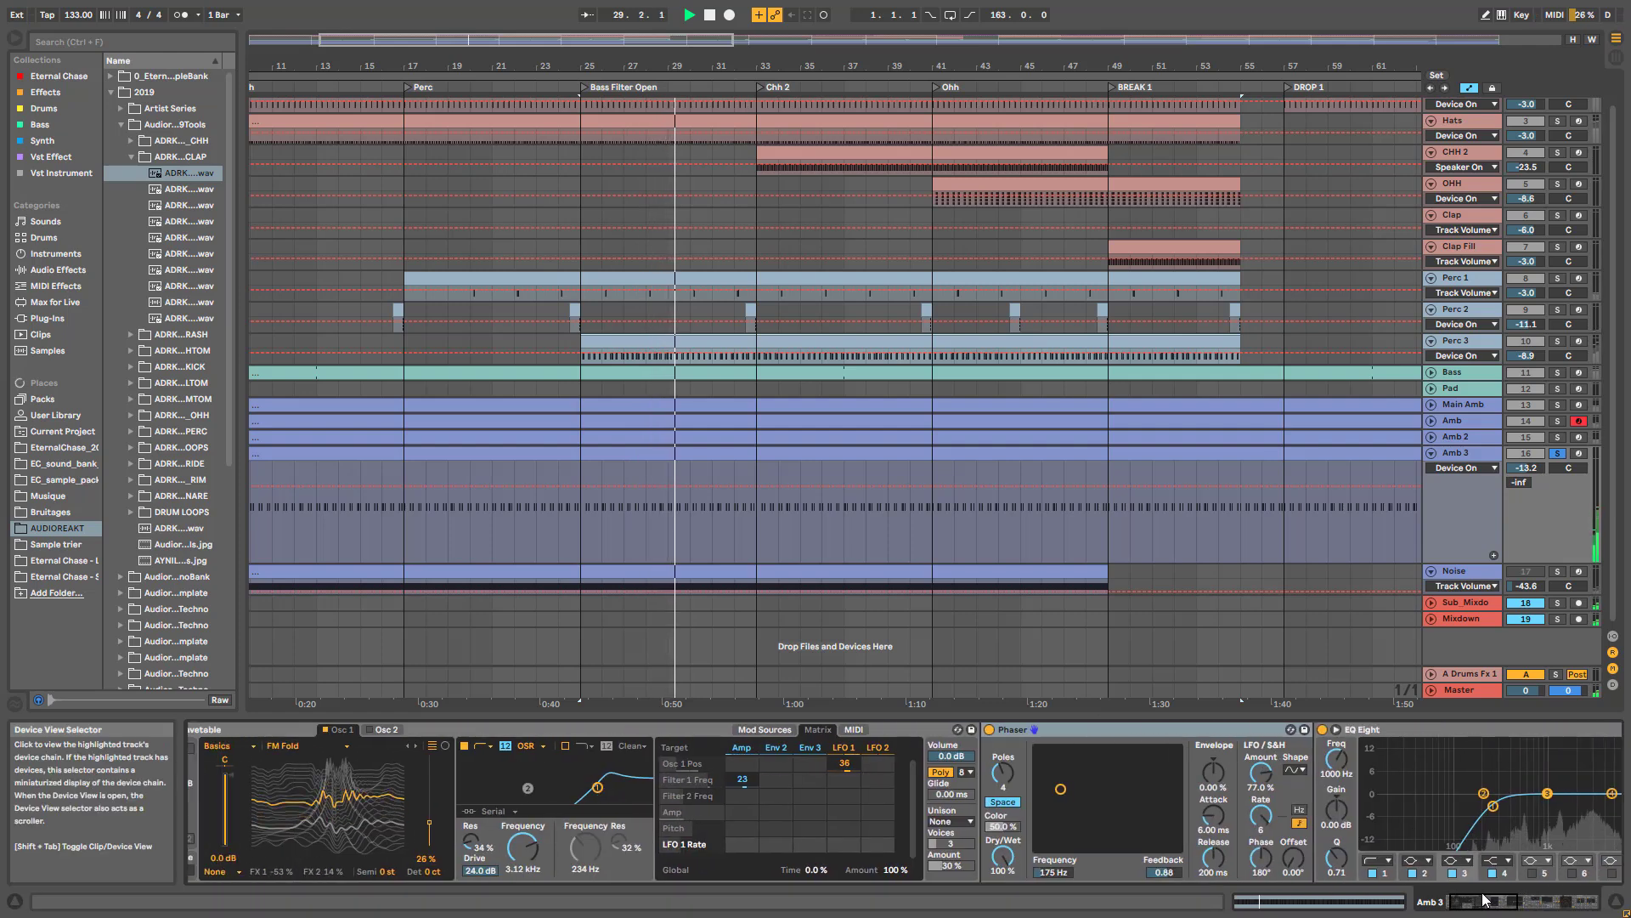
click(990, 729)
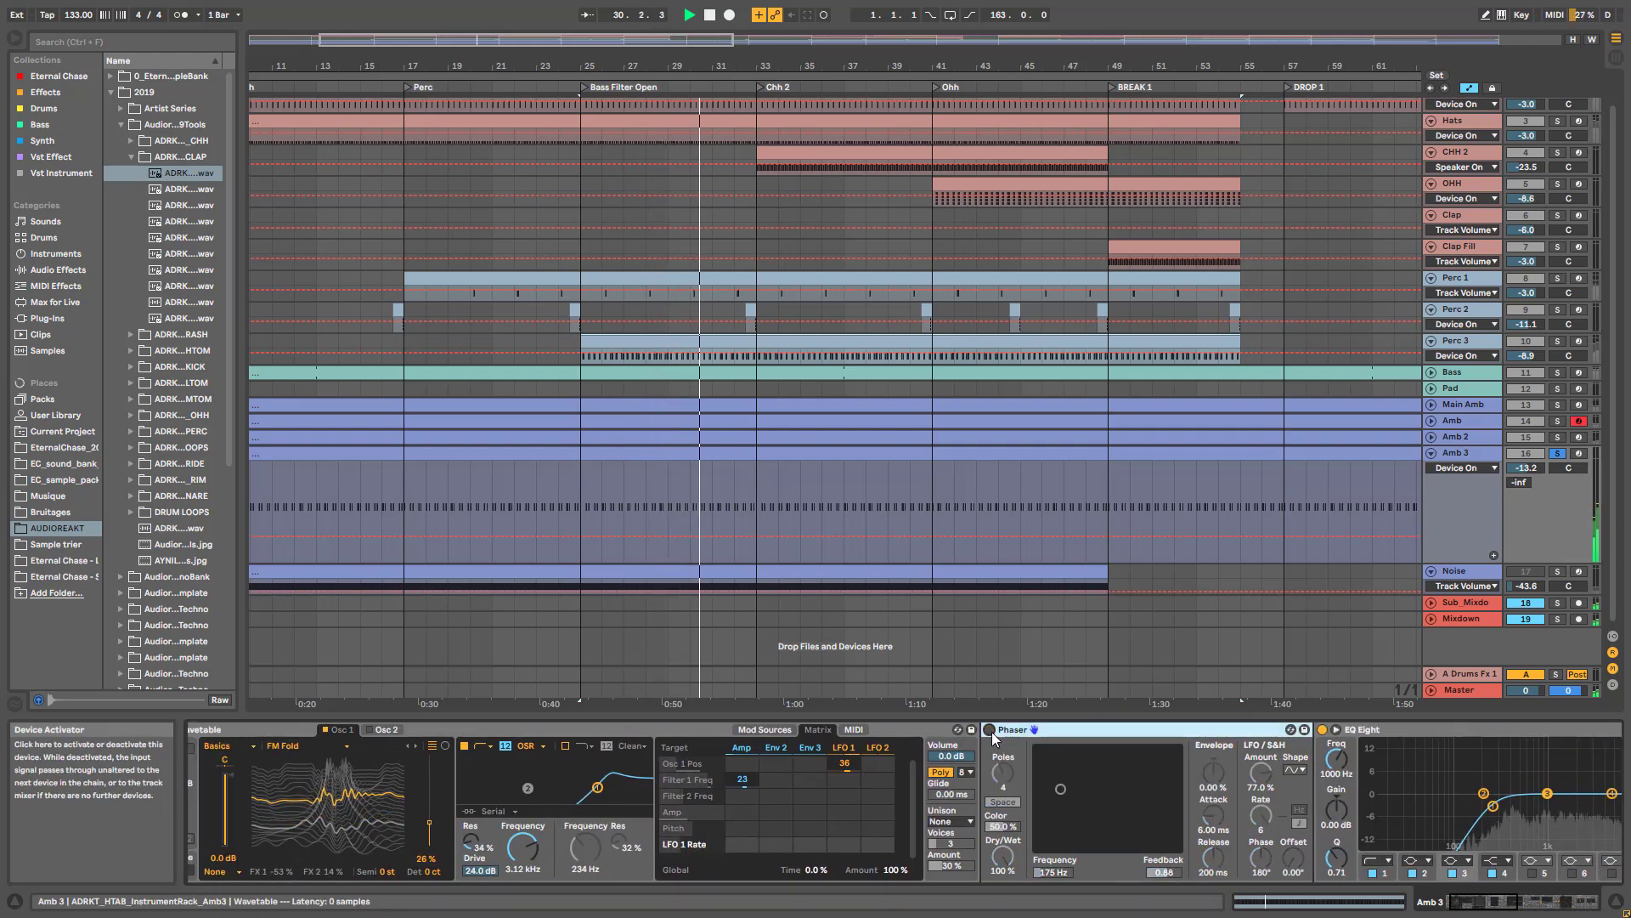
click(990, 730)
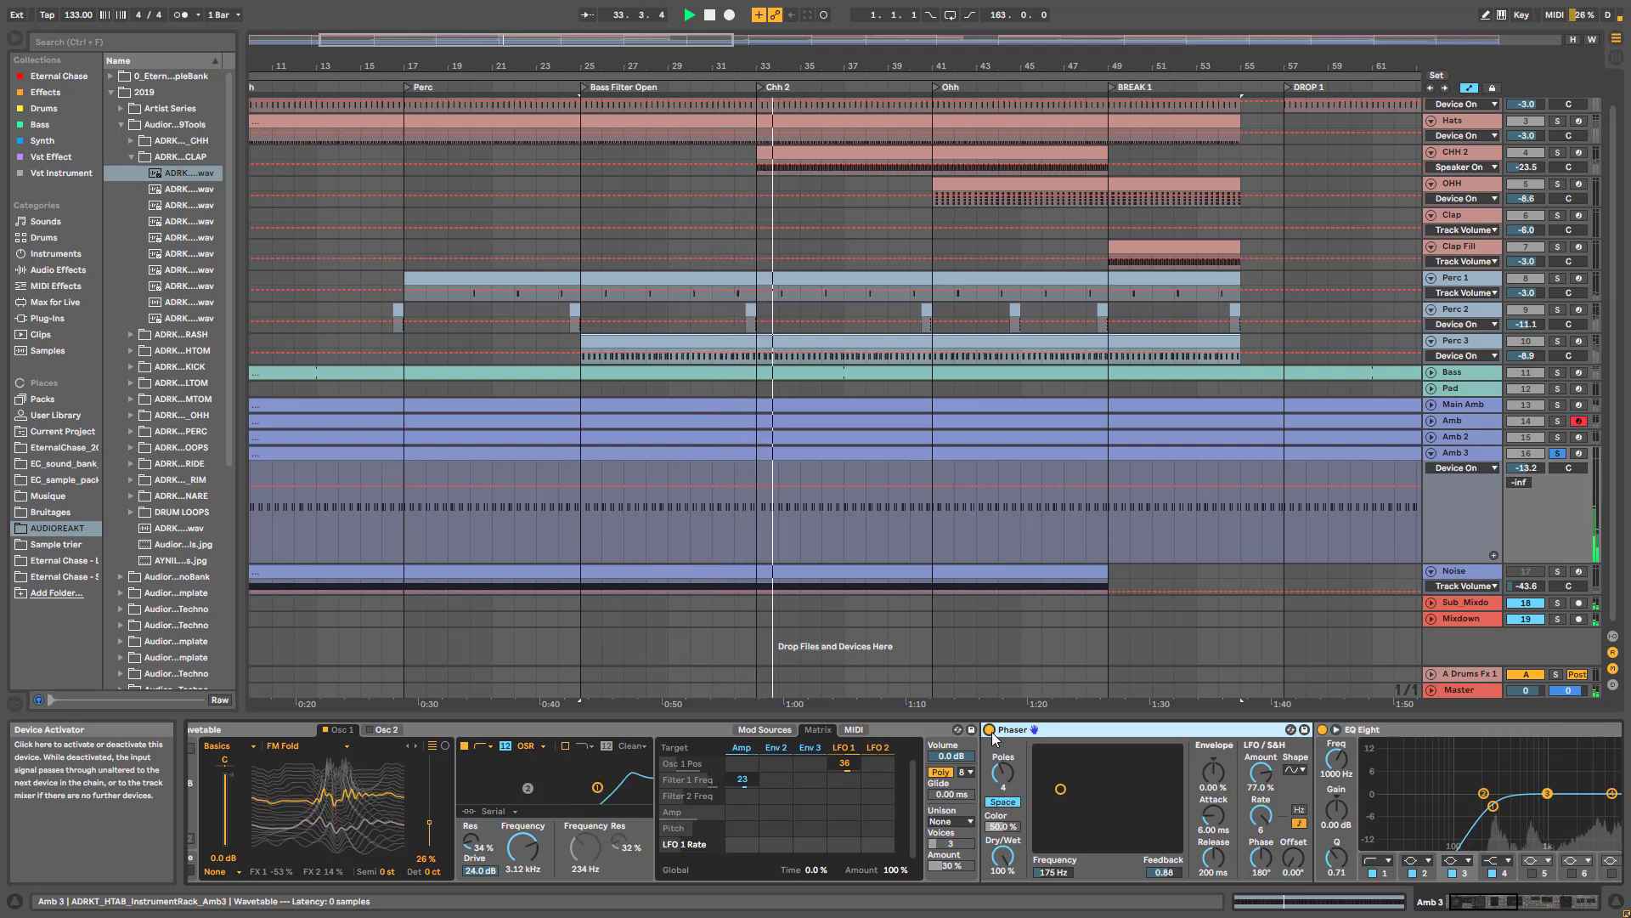
- Bypass Amb 3's Saturator, Auto Pan, Utility, EQ Eight and Phaser, going backwards through the chain
drag(1473, 901, 1488, 903)
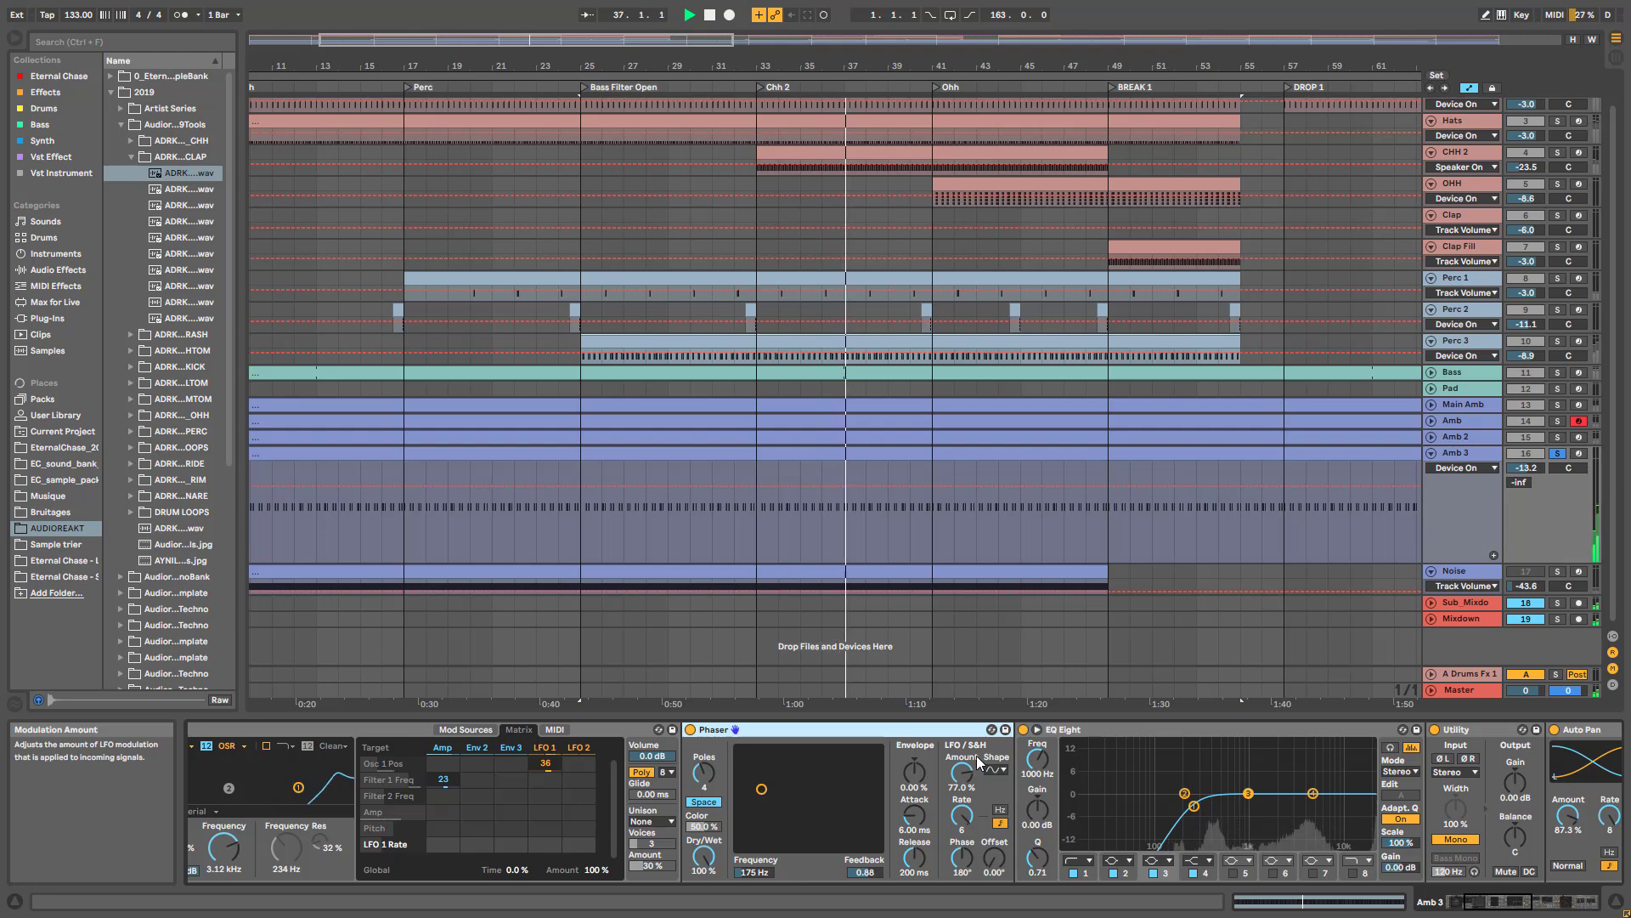
drag(1504, 914, 1542, 904)
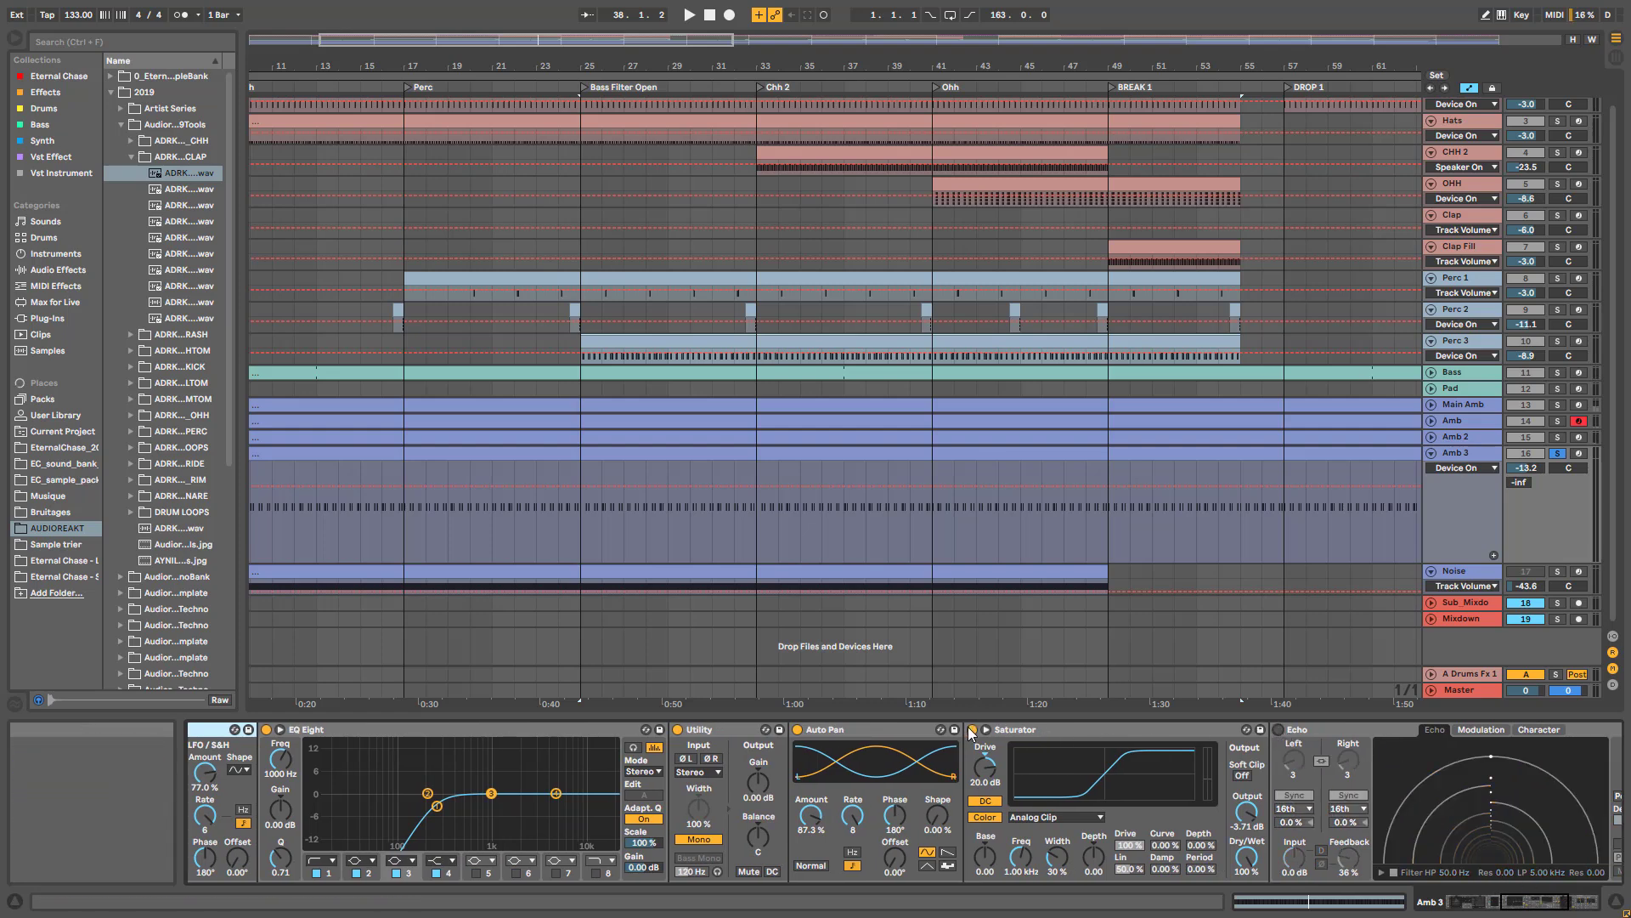
click(973, 729)
click(797, 729)
drag(1517, 898, 1484, 906)
click(1470, 730)
click(1059, 730)
click(726, 730)
- Play Amb 3's dry Wavetable sound and inspect its LFO 1 settings and modulation matrix
drag(1501, 897, 1476, 898)
key(space)
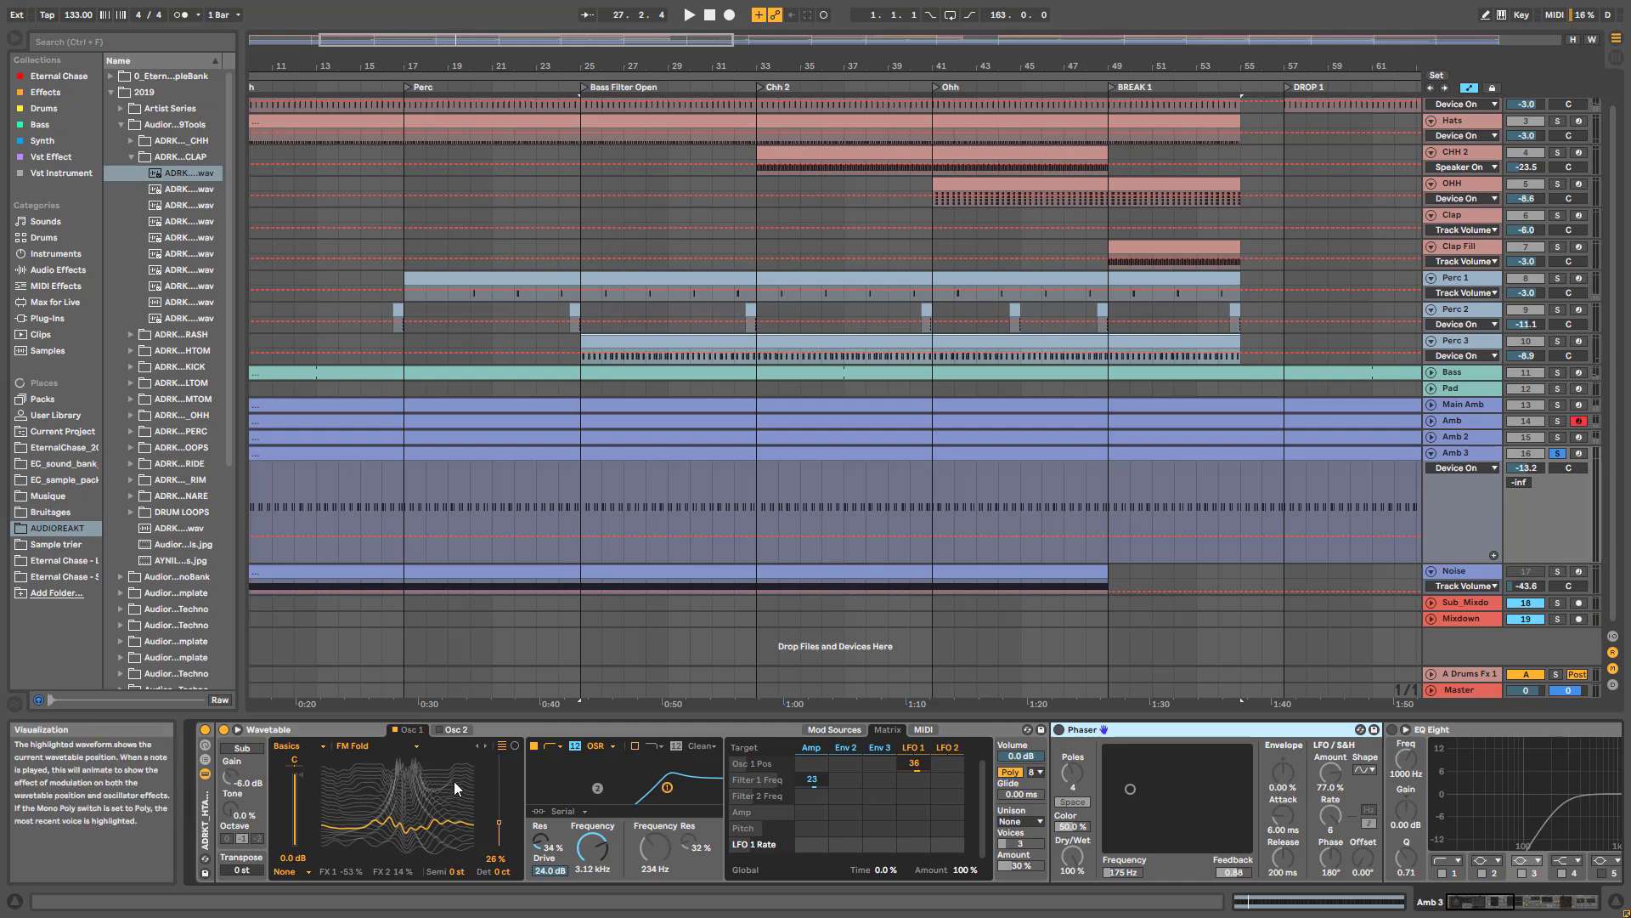
click(913, 747)
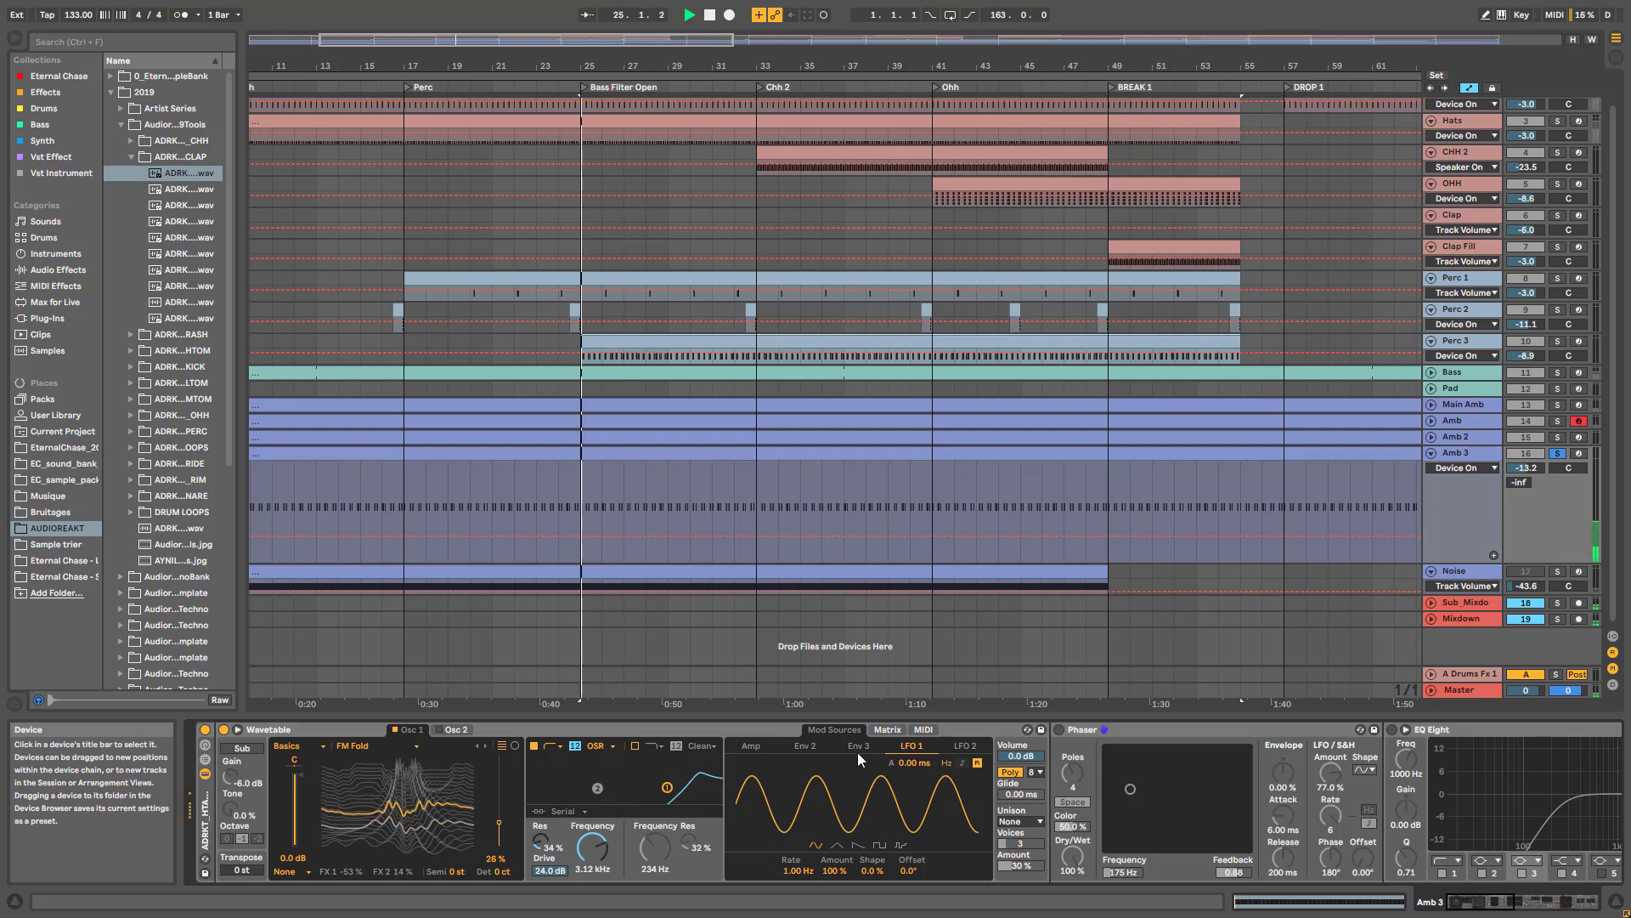
click(887, 730)
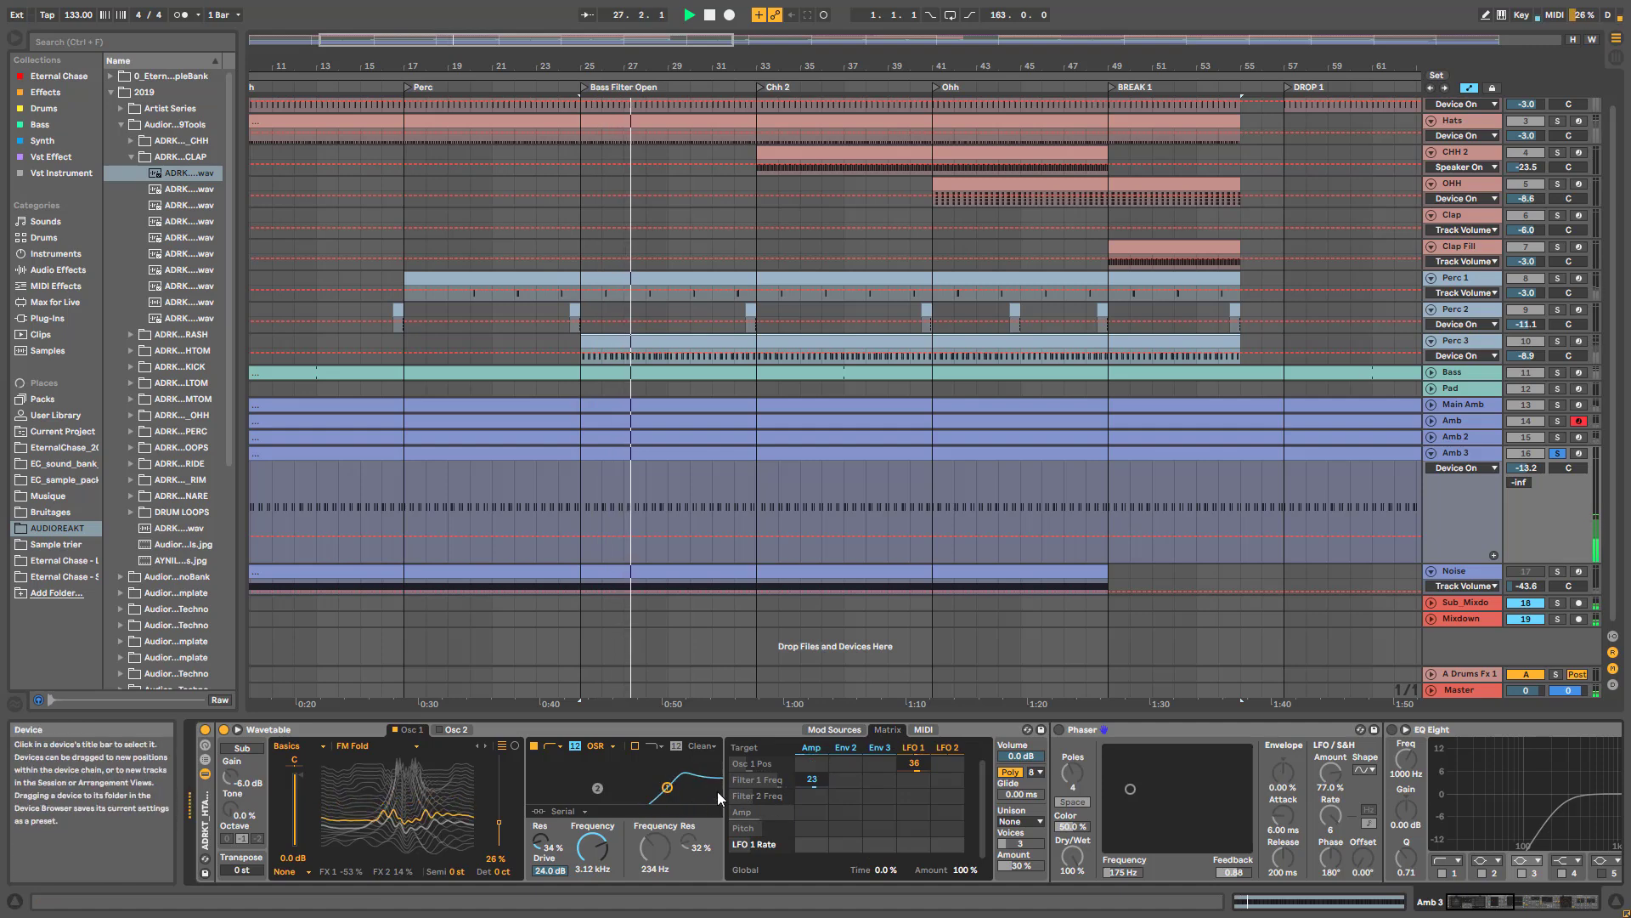
- Audition the Wavetable with the amp envelope's Filter 1 Freq modulation set to 0, and undo that change
click(592, 850)
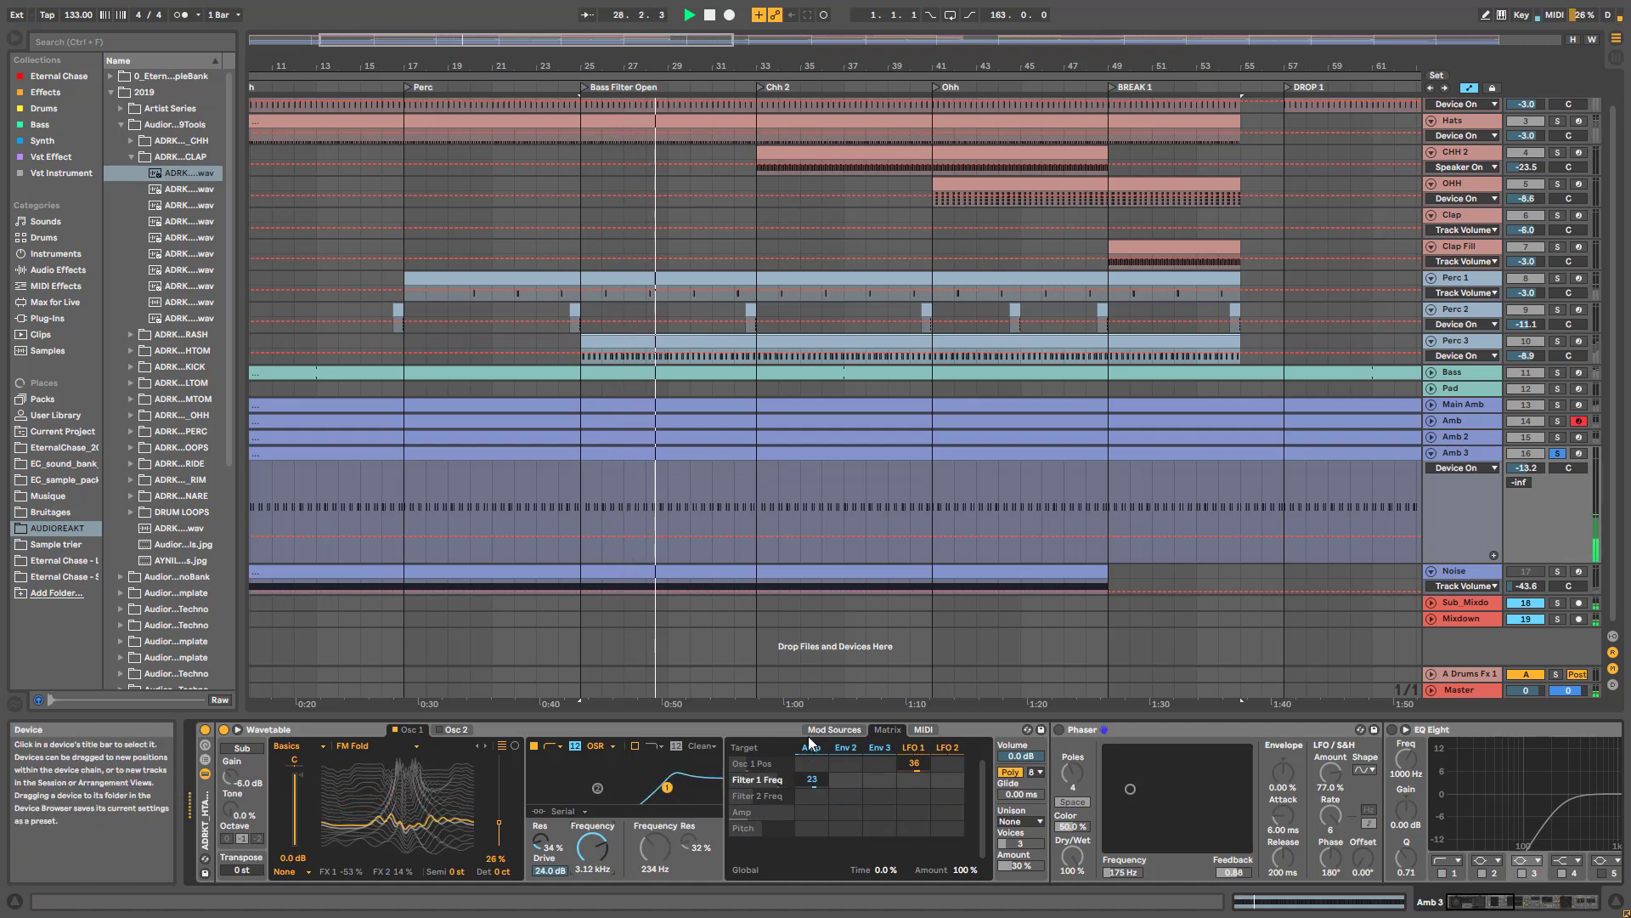
mouse_move(593, 848)
mouse_down()
mouse_move(594, 901)
mouse_move(592, 816)
mouse_move(589, 855)
mouse_move(590, 841)
mouse_up()
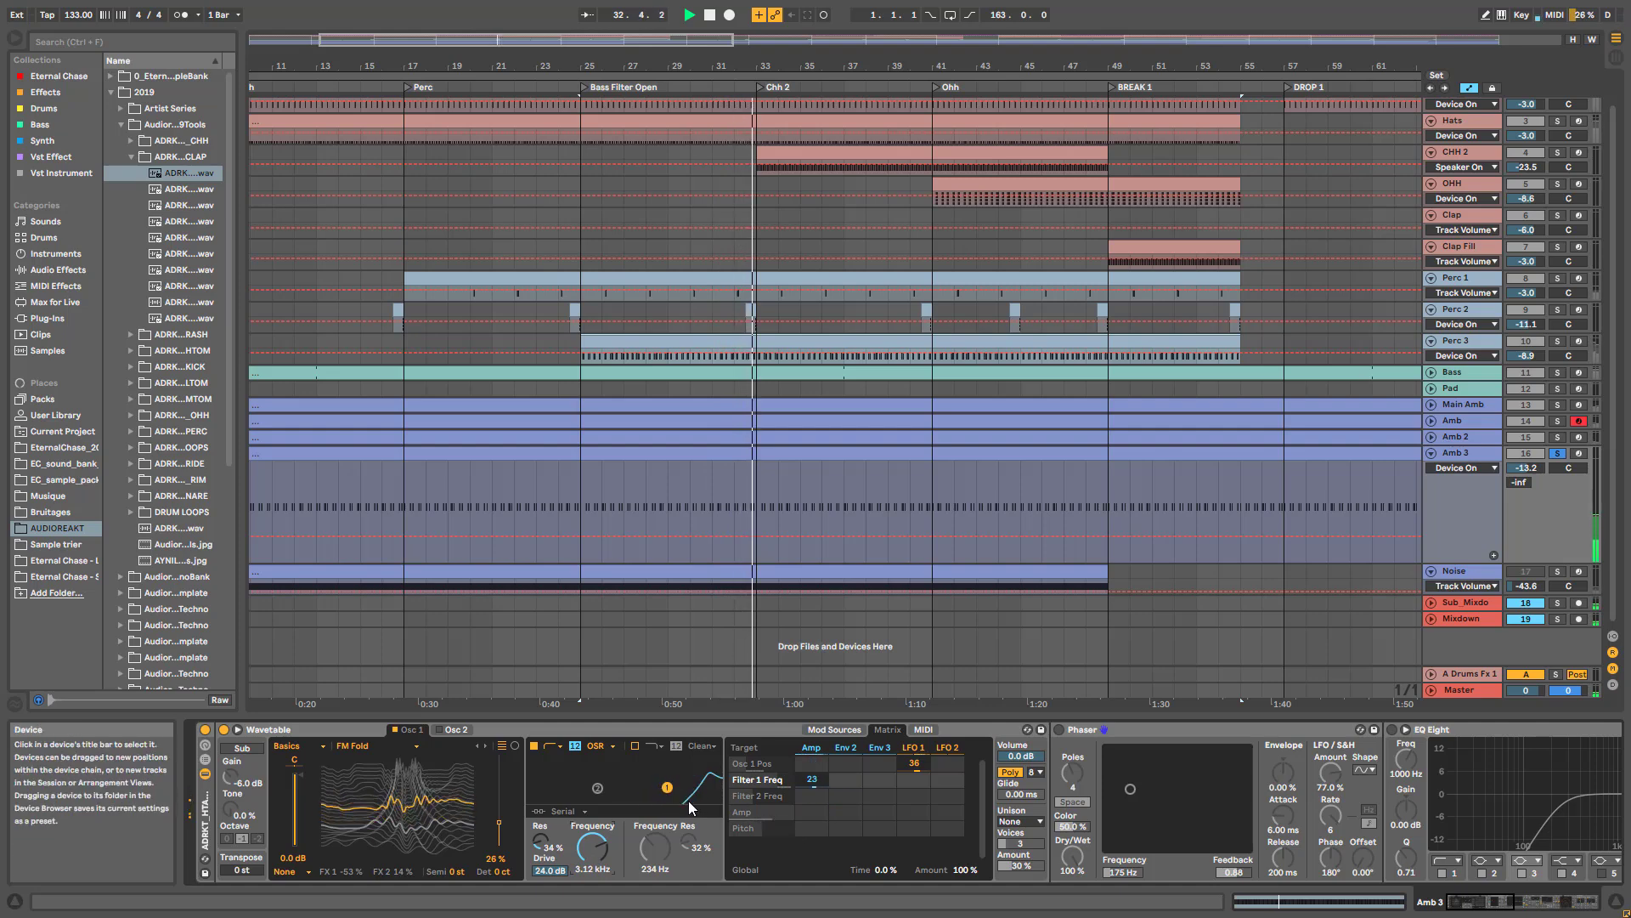
drag(807, 786, 807, 820)
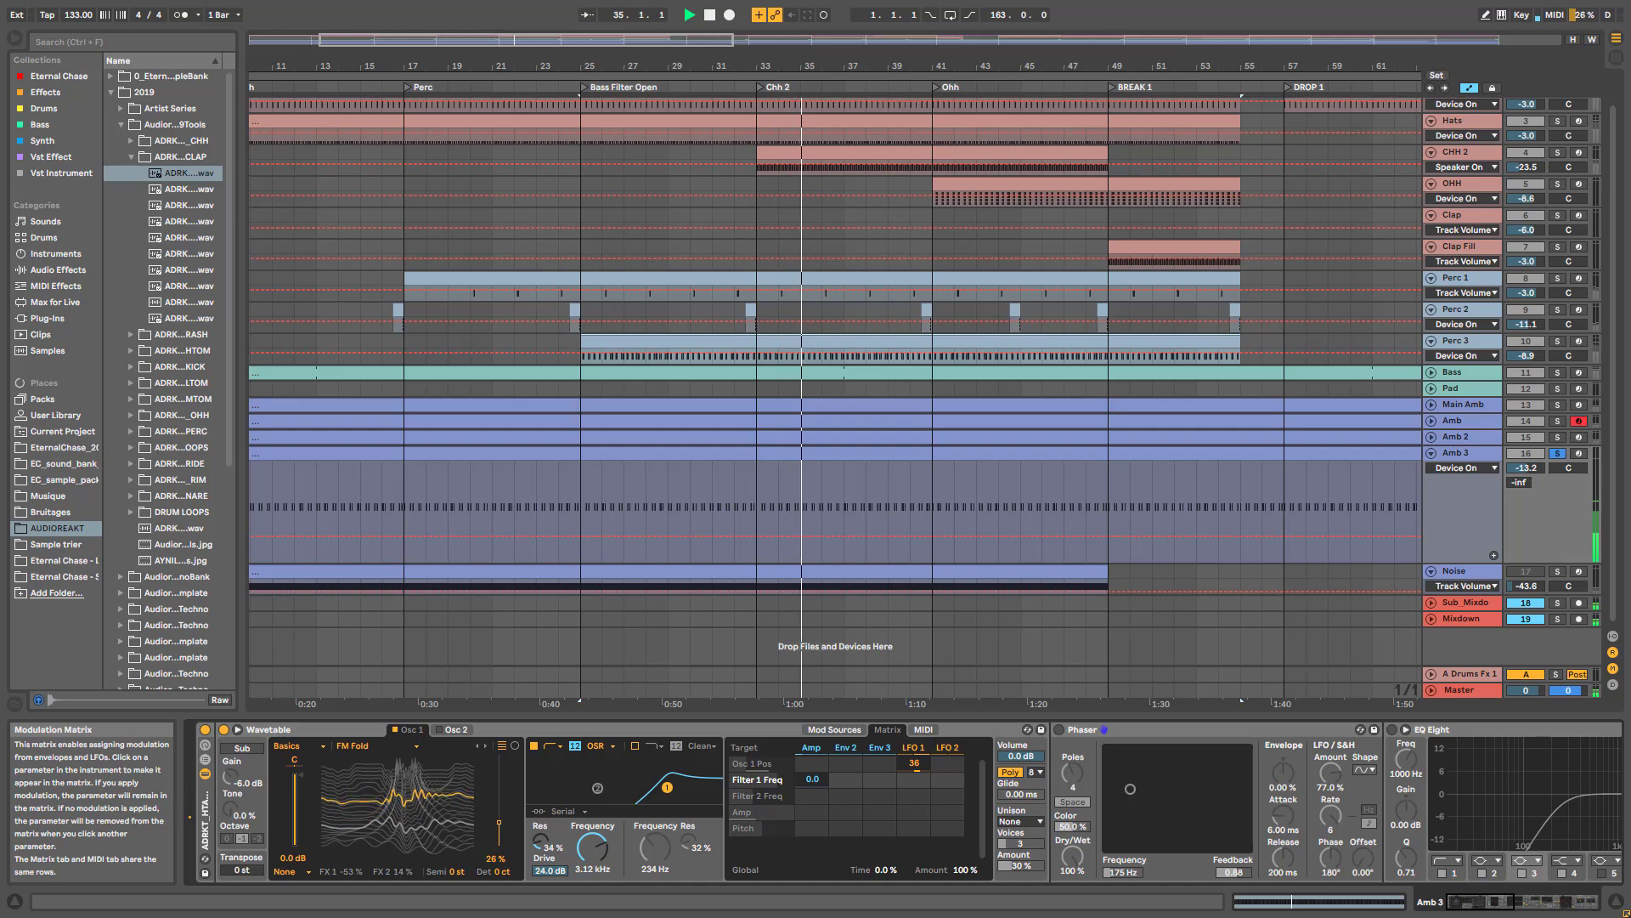
key(ctrl+z)
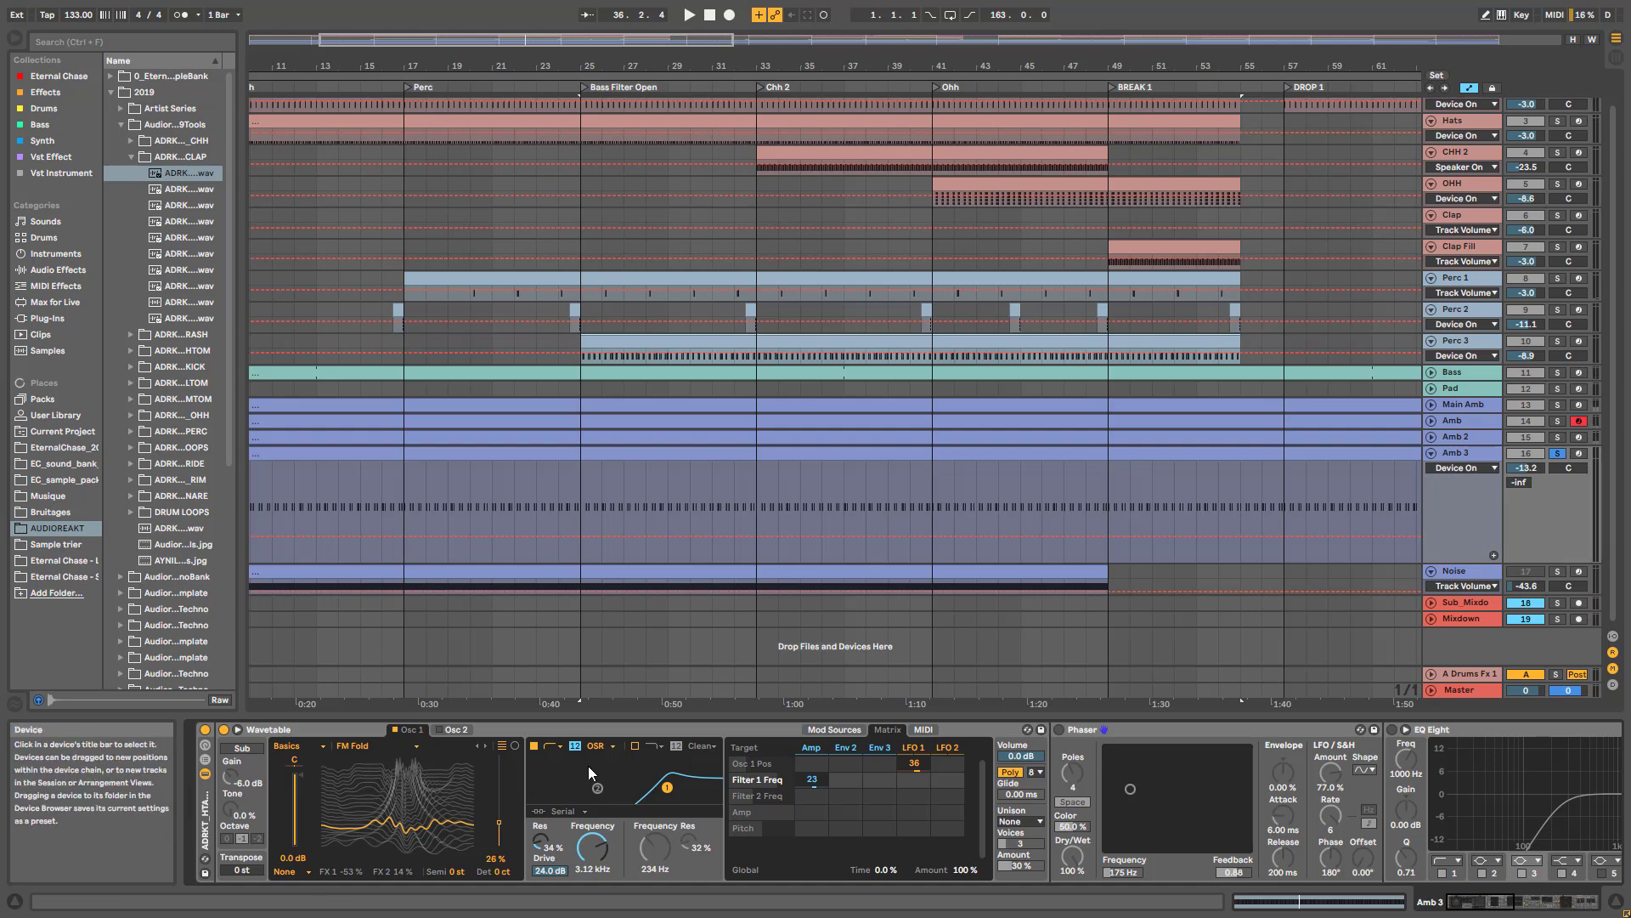
- Switch Amb 3's Phaser, EQ Eight and Utility back on one by one while the track plays from bar 25
click(599, 747)
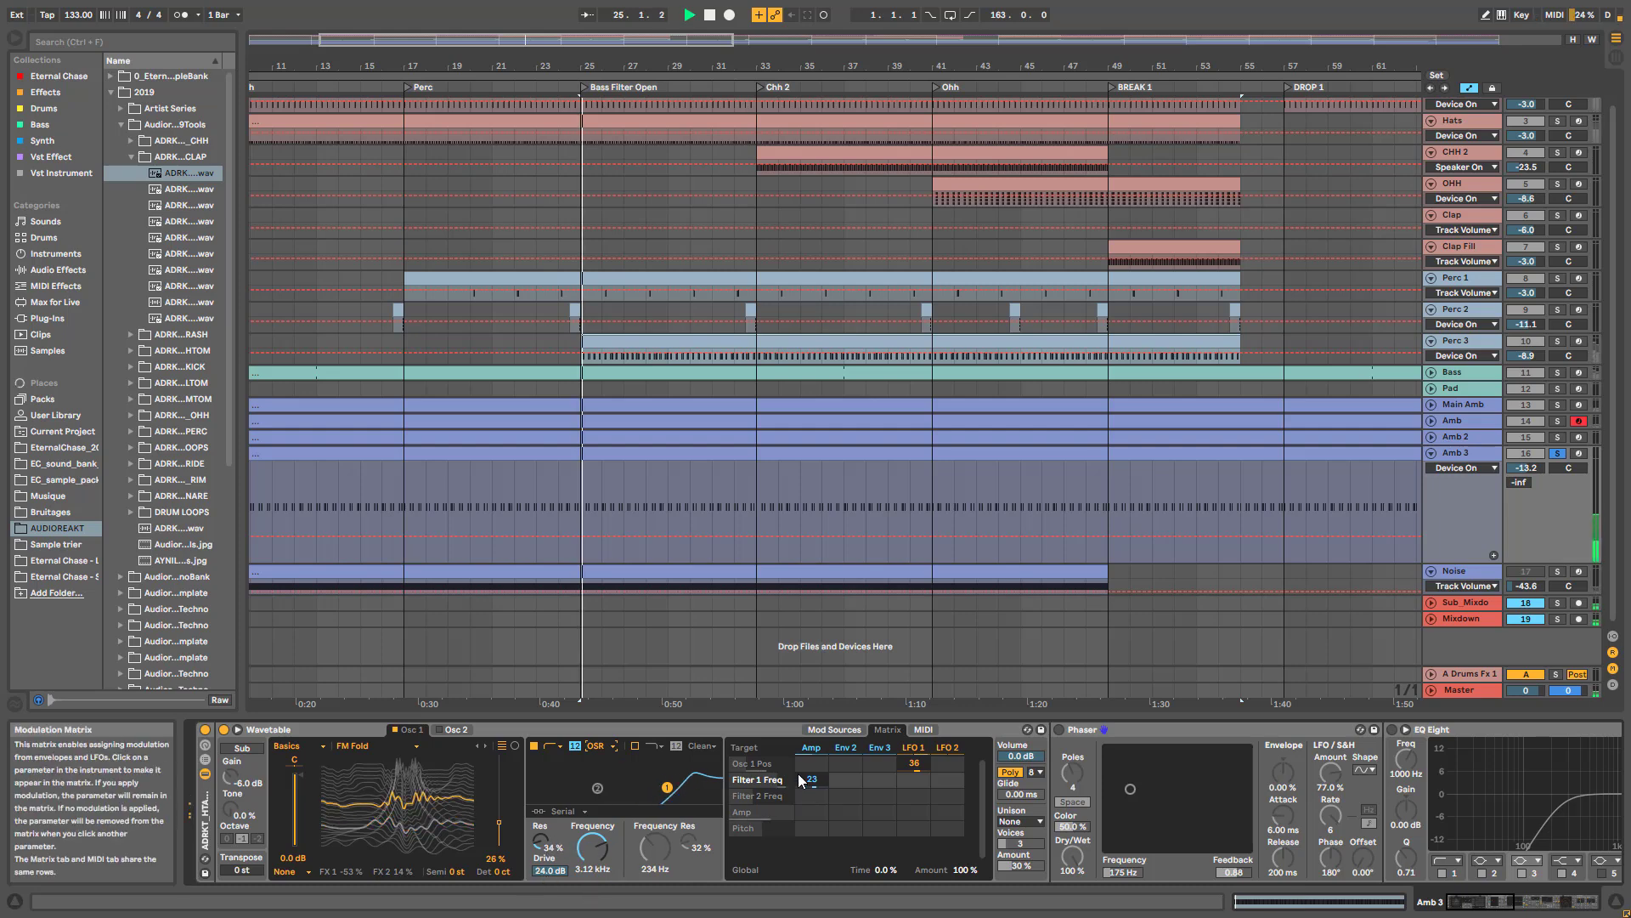
click(1060, 731)
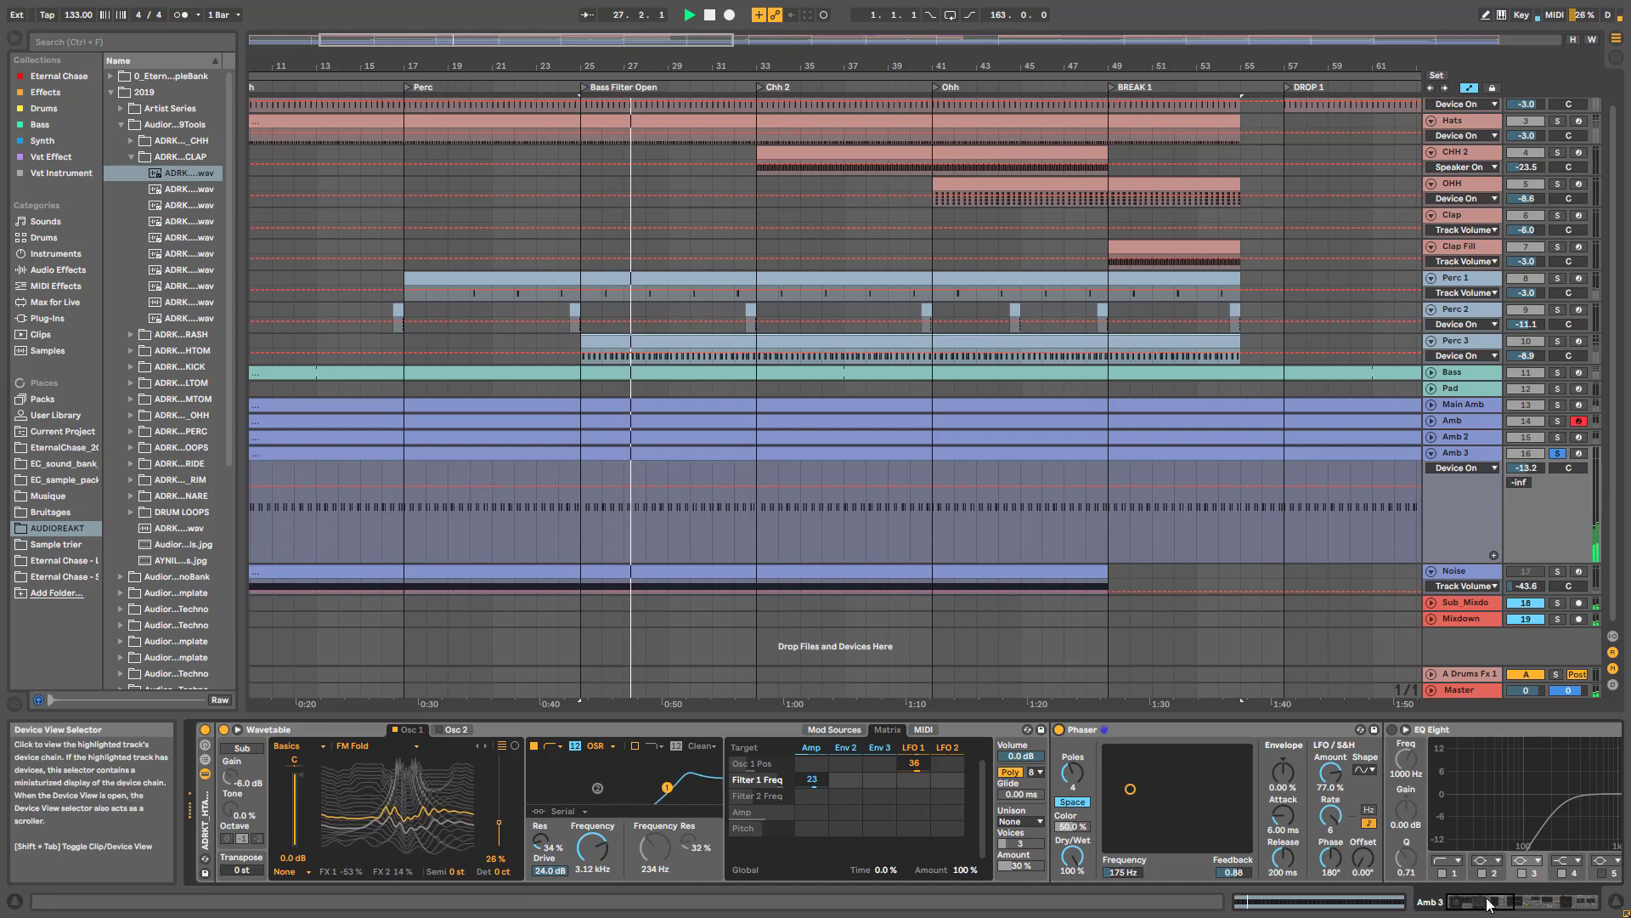
drag(1487, 905, 1502, 902)
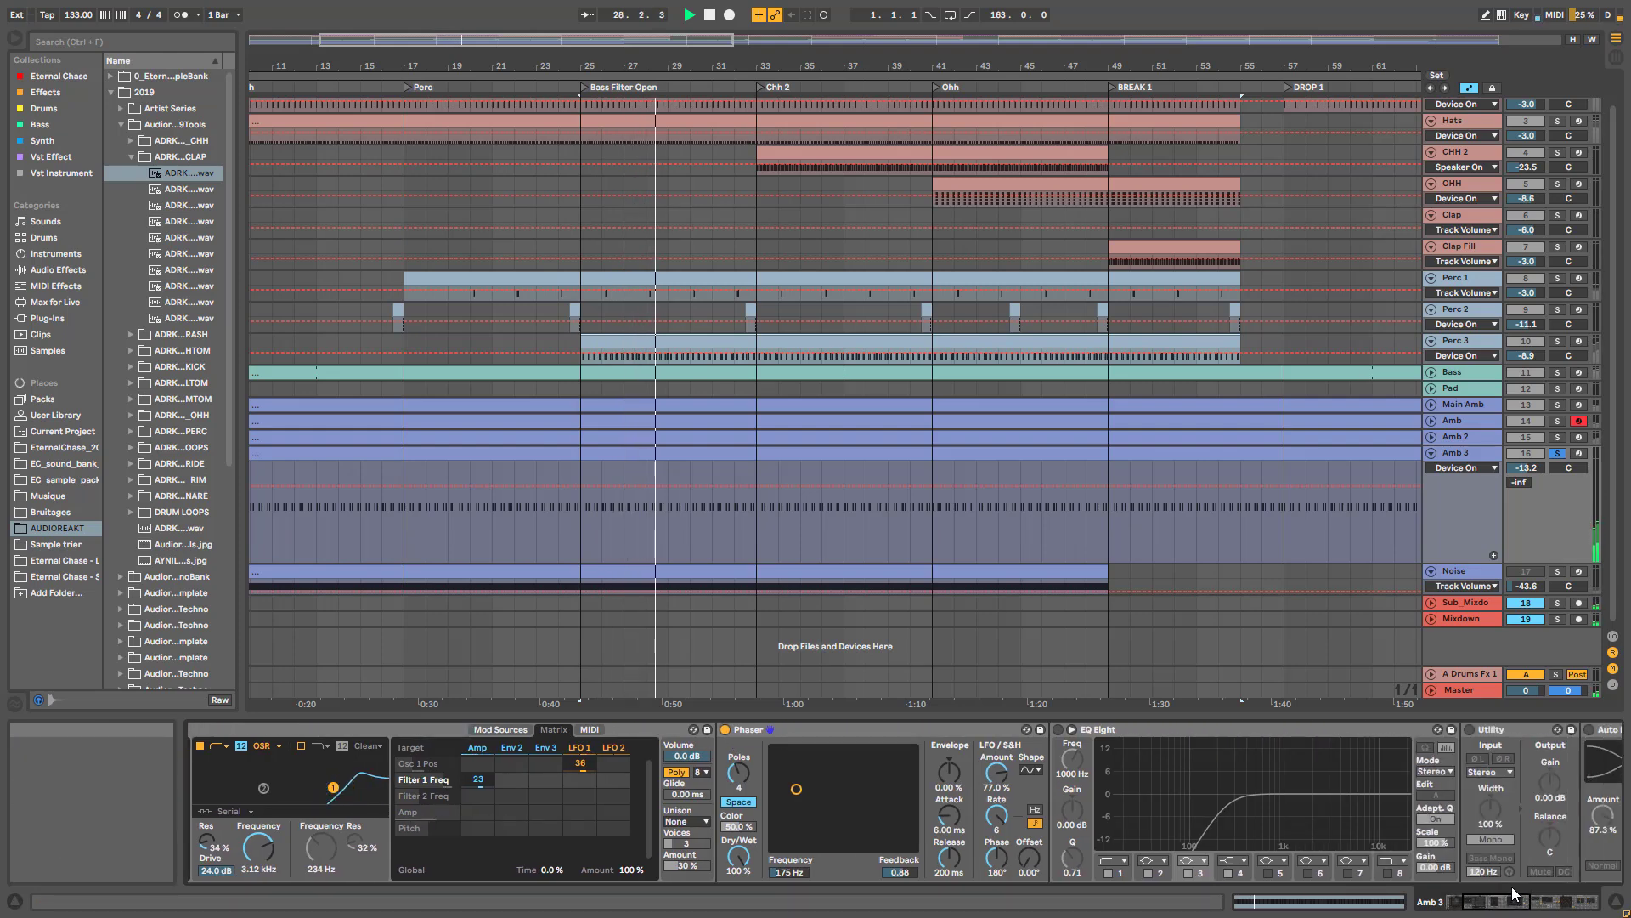
click(1057, 729)
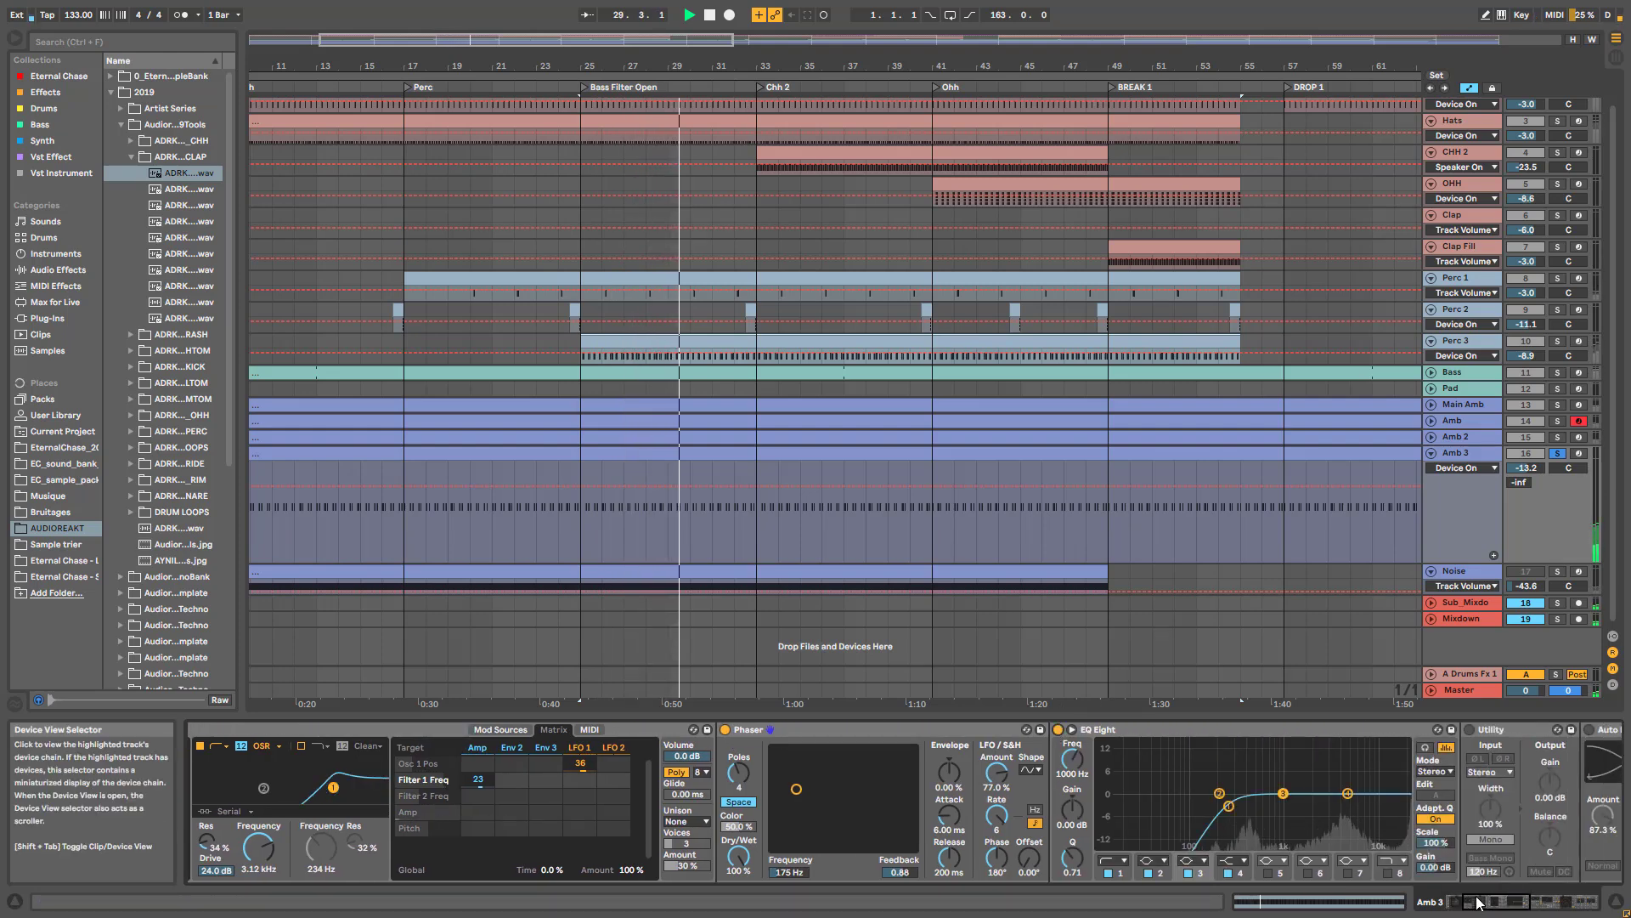
scroll(858, 721, right, 5)
click(871, 729)
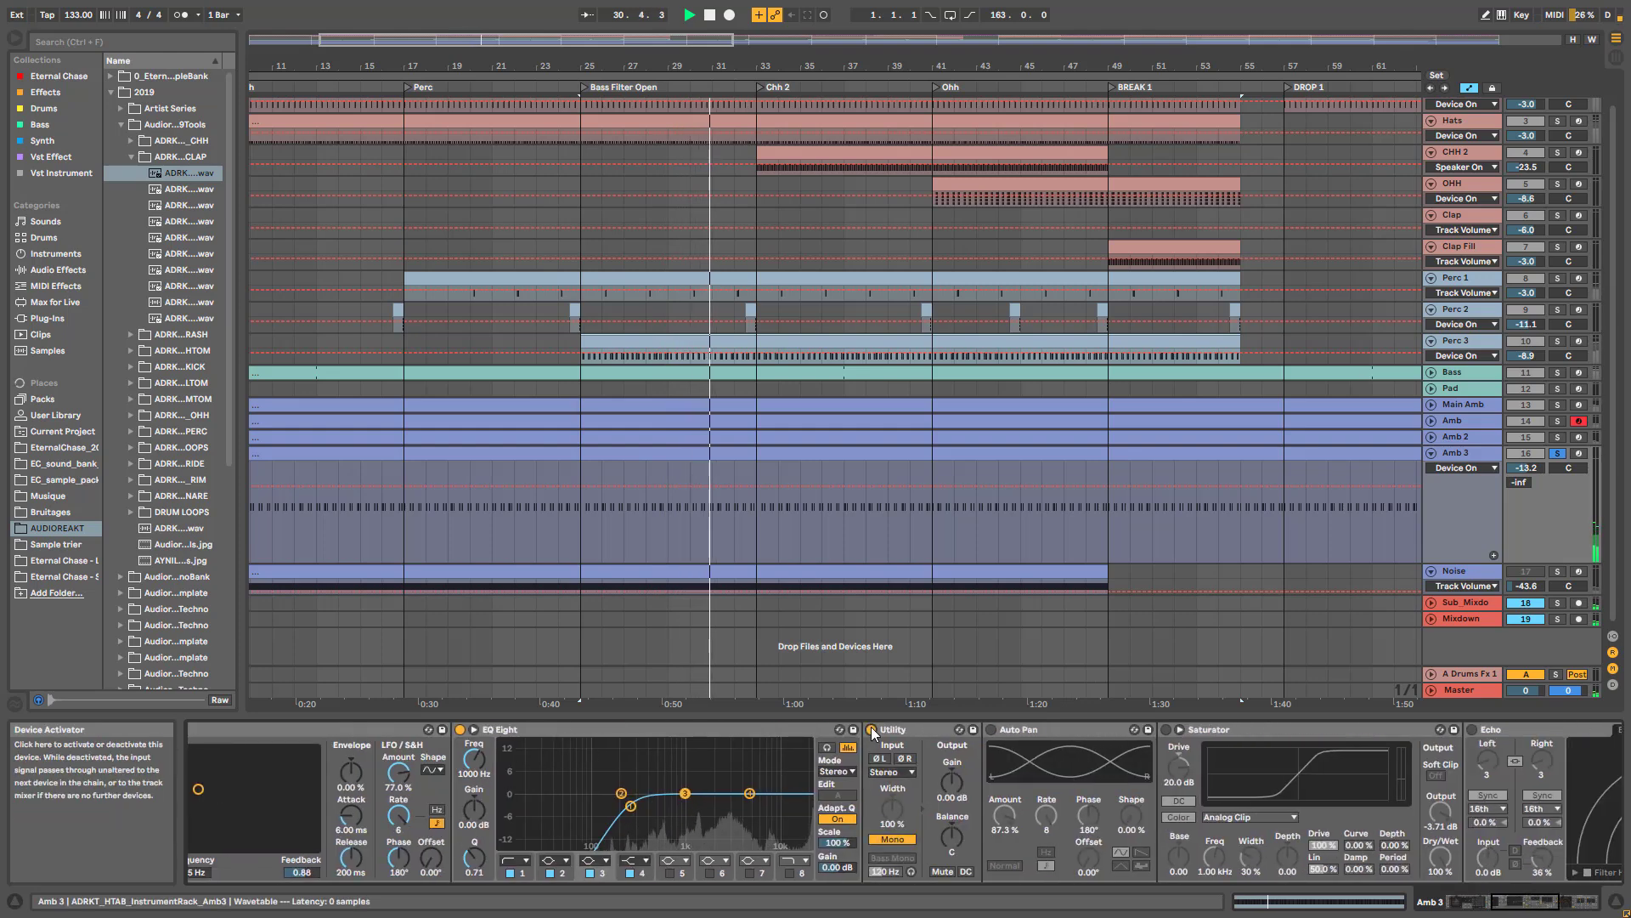
- Switch Amb 3's Auto Pan, Saturator, Echo and ADRKT_Default_Reverb back on one after another while the track plays
click(991, 729)
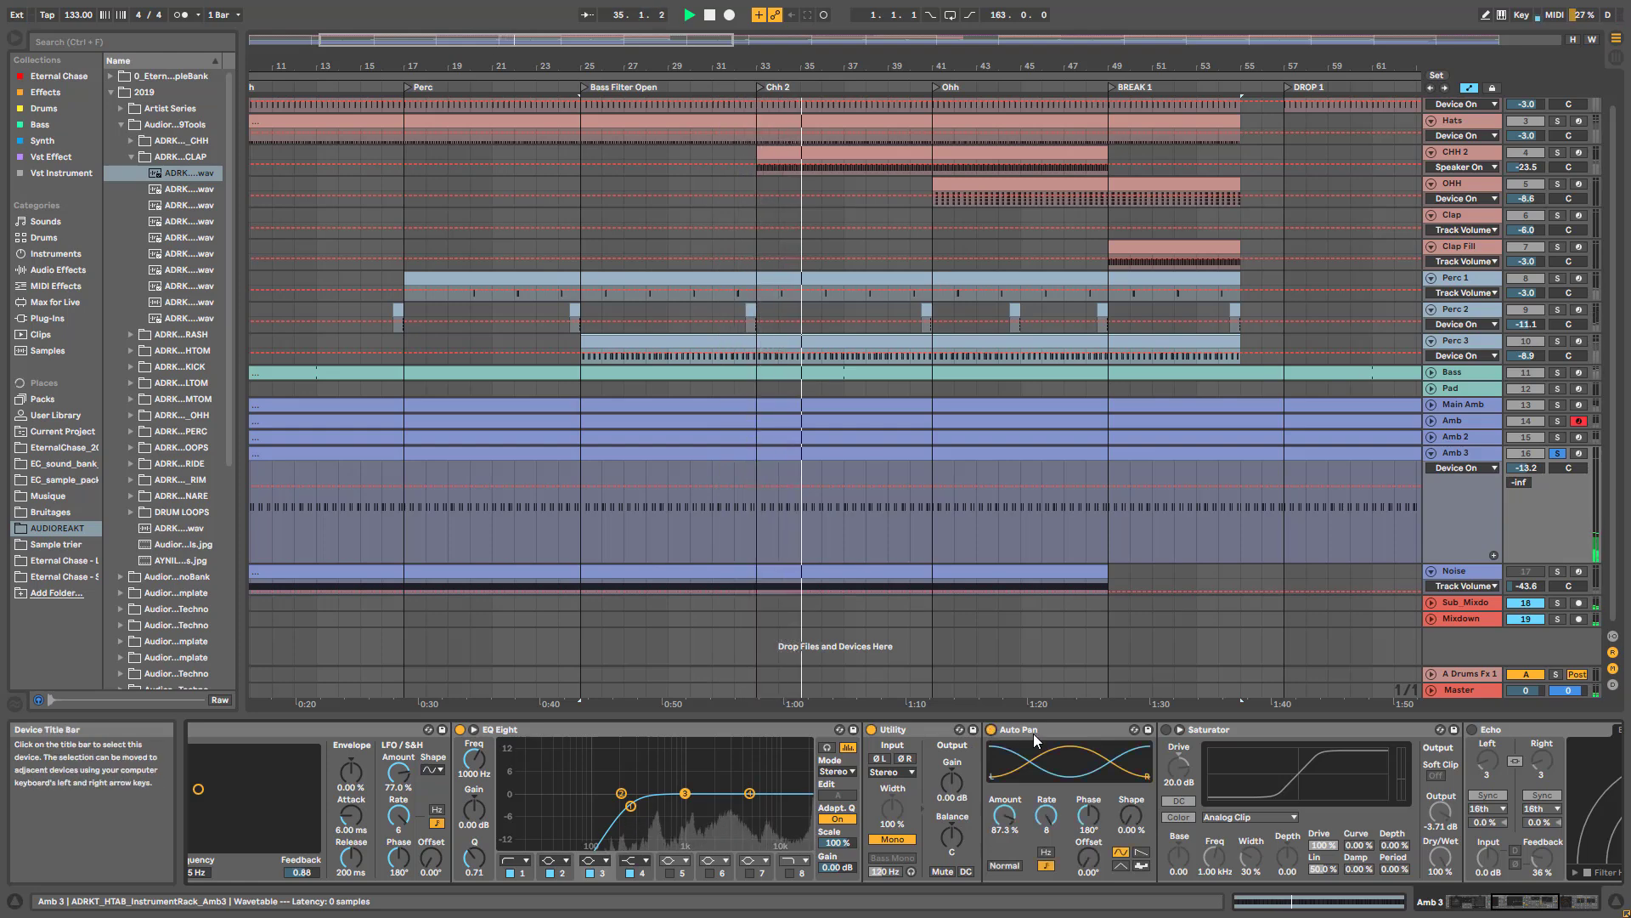
drag(1516, 902, 1532, 902)
click(849, 729)
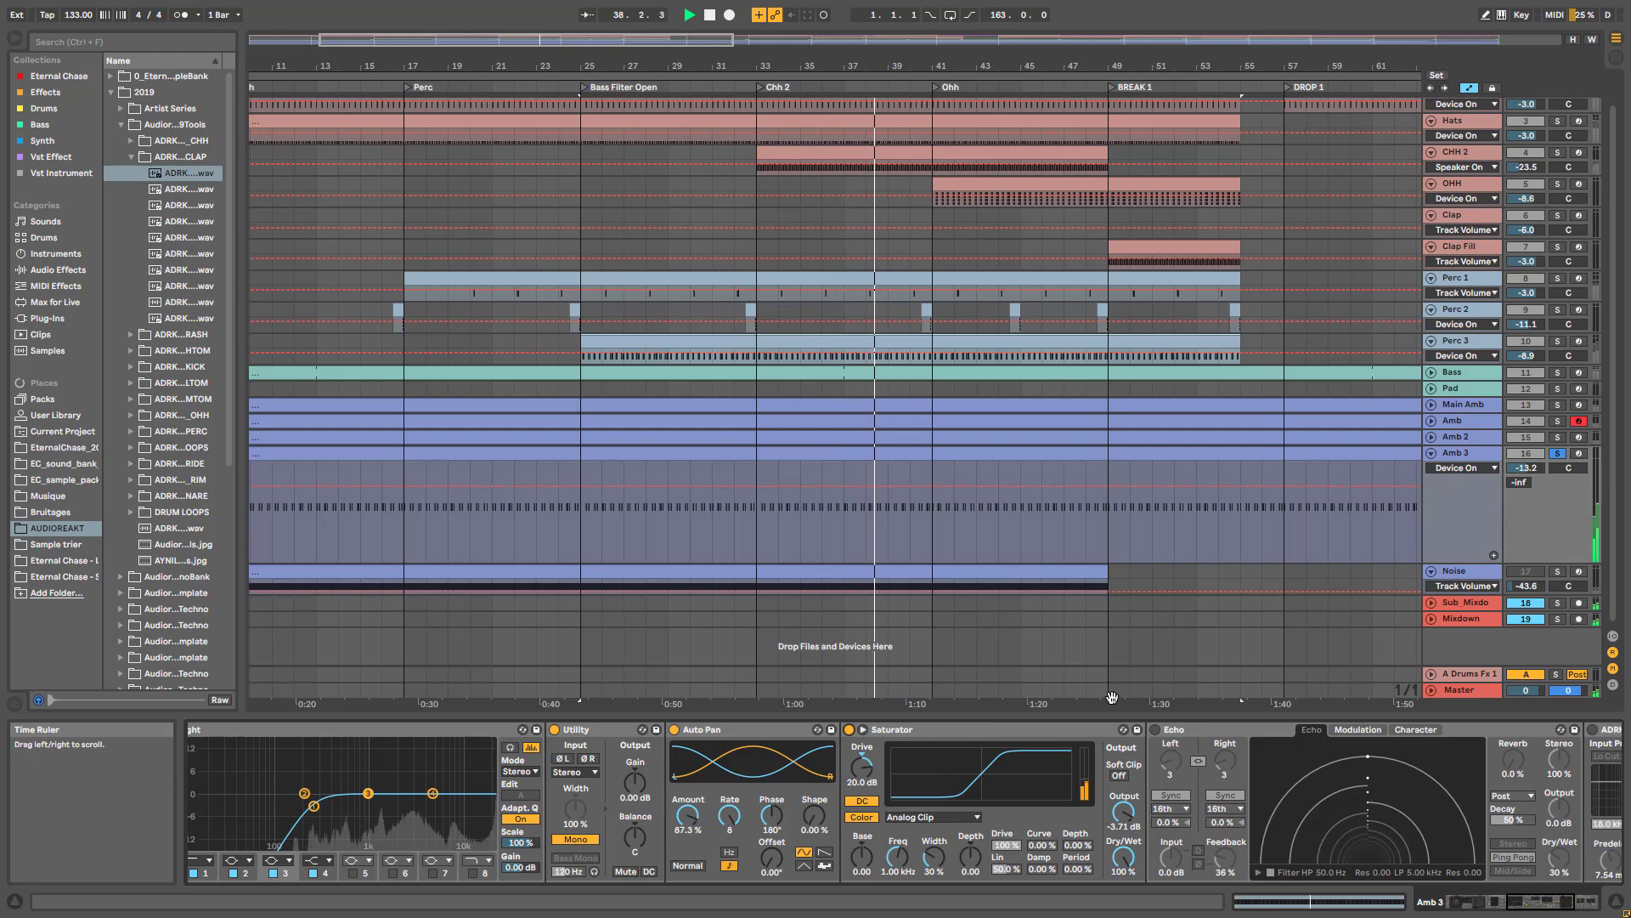
drag(1551, 901, 1568, 901)
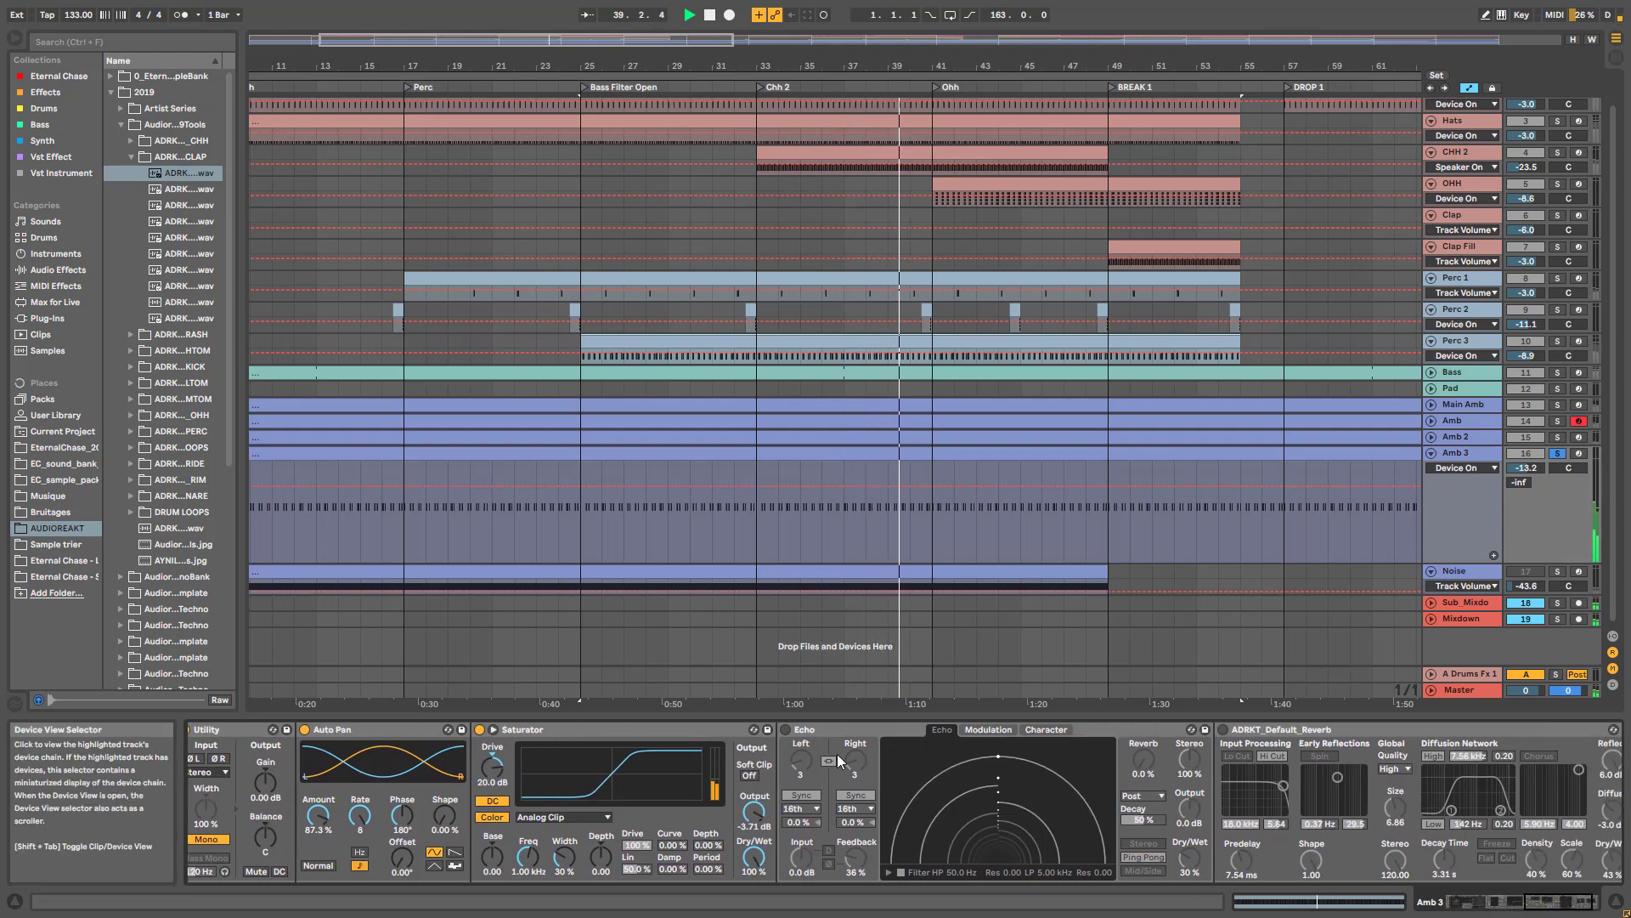
click(786, 730)
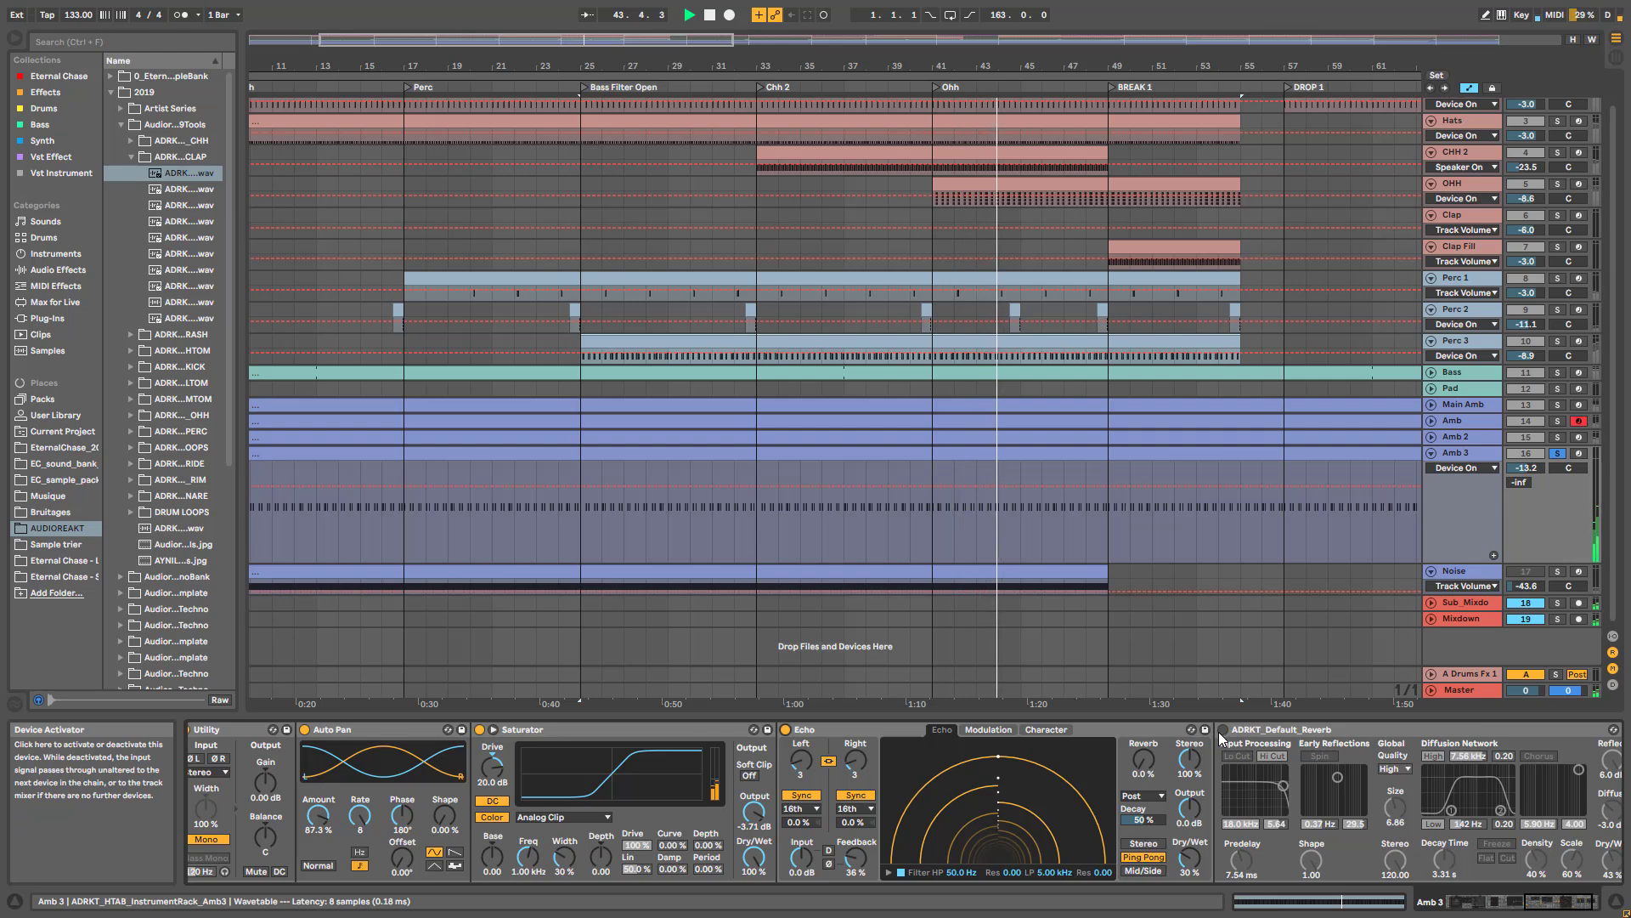
click(1224, 730)
click(1553, 902)
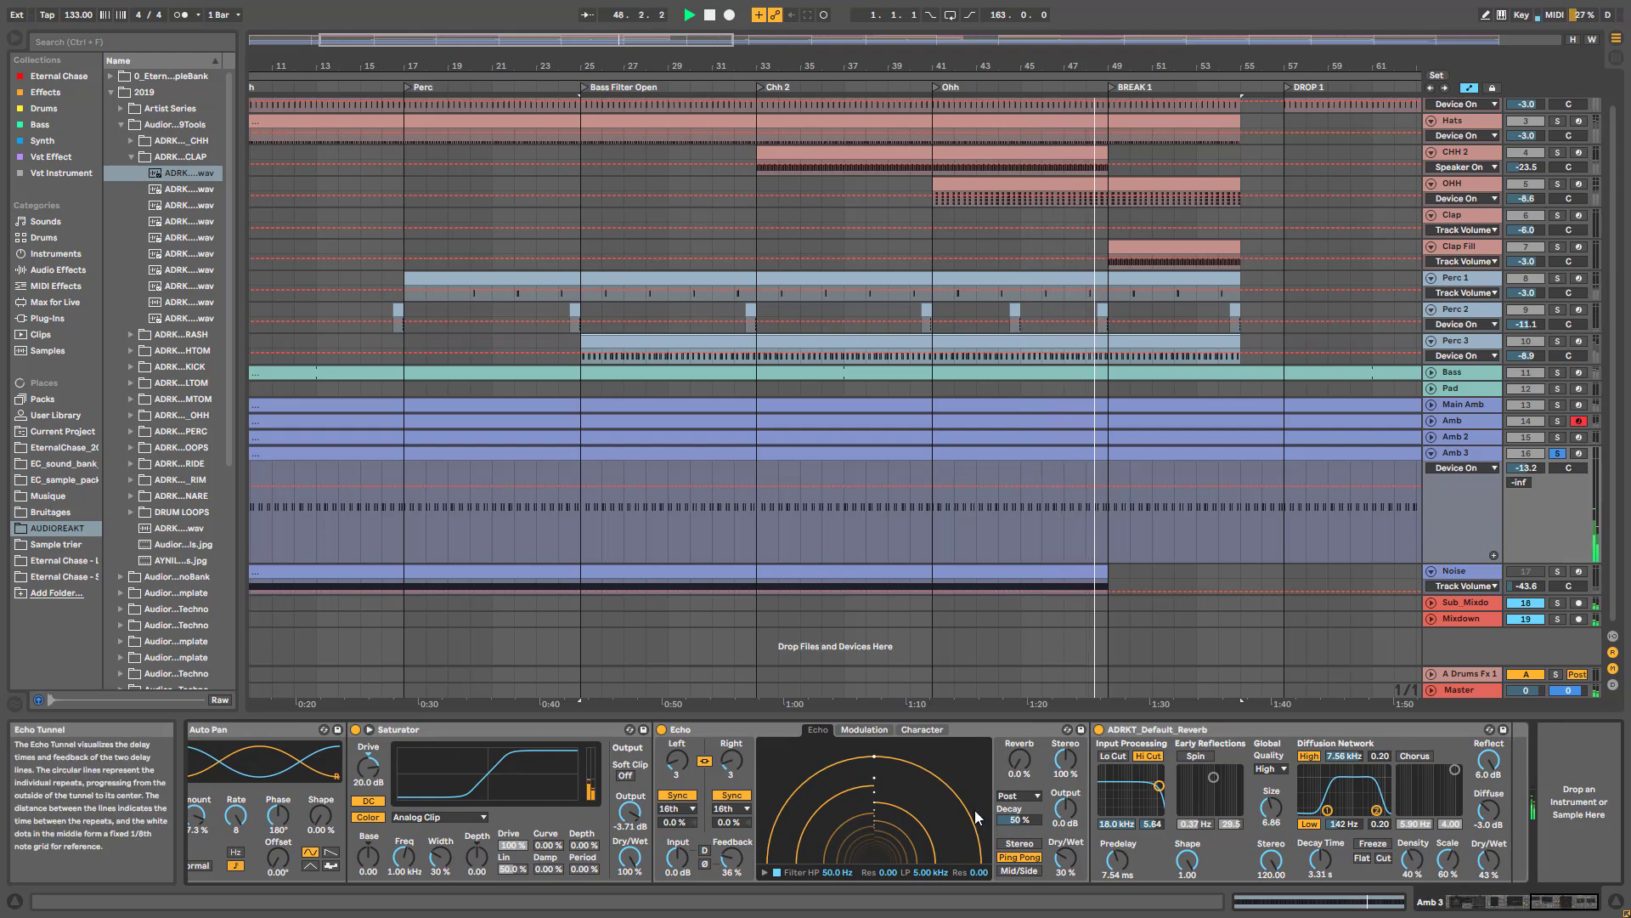
- Take Amb 3 off solo and play the full mix from bar 12, briefly soloing the track for comparison
click(1558, 455)
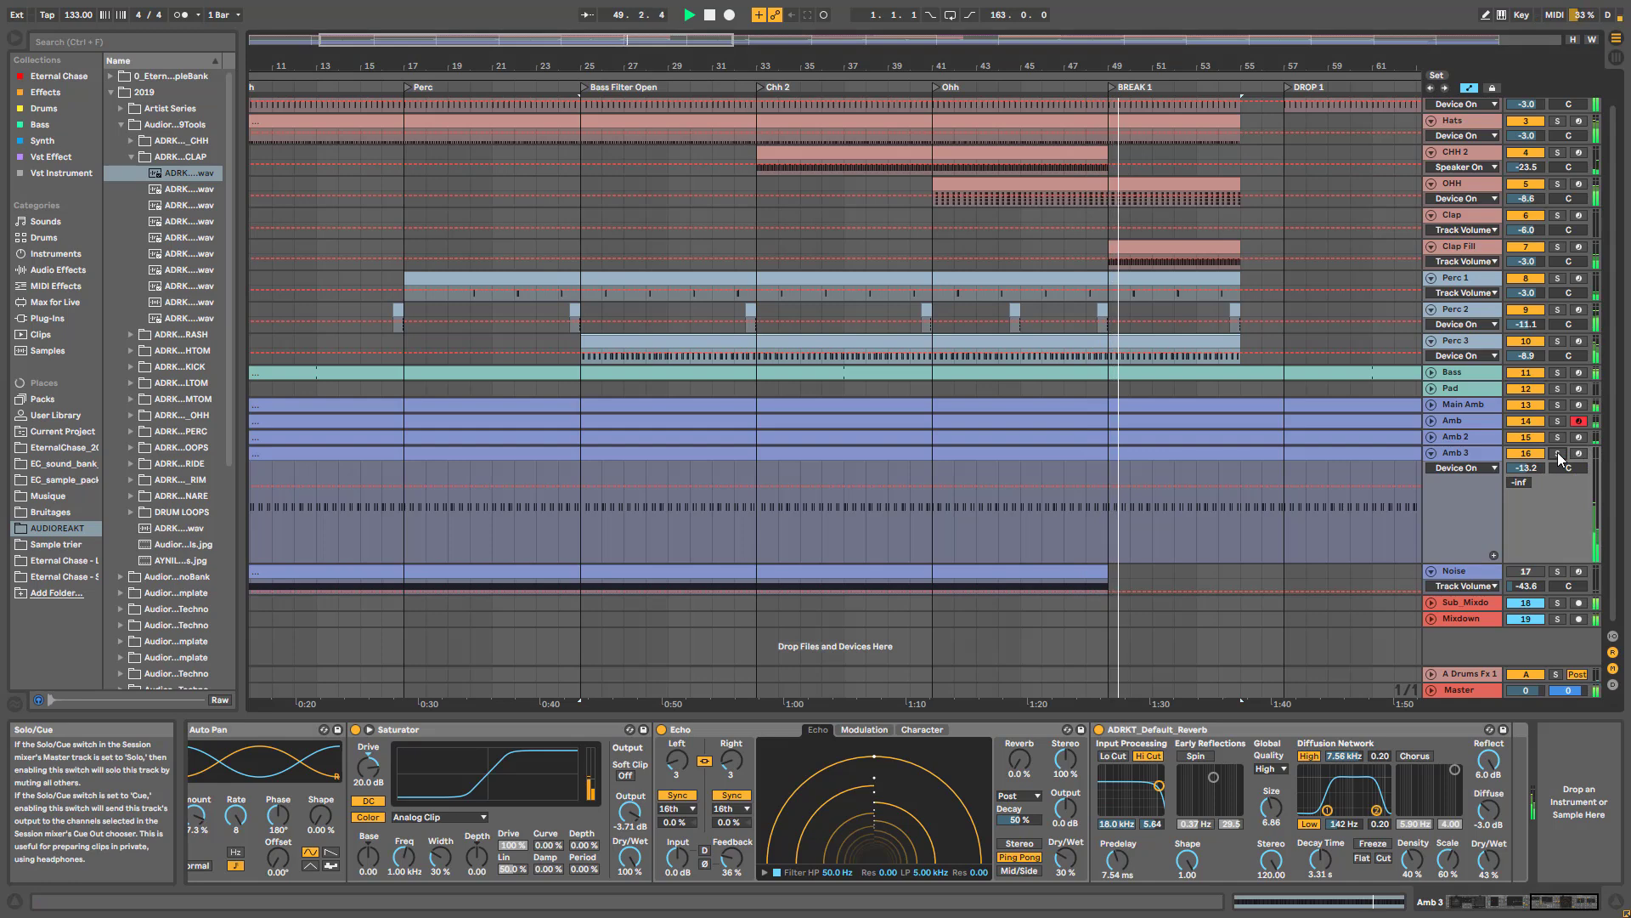
drag(697, 43, 690, 12)
key(space)
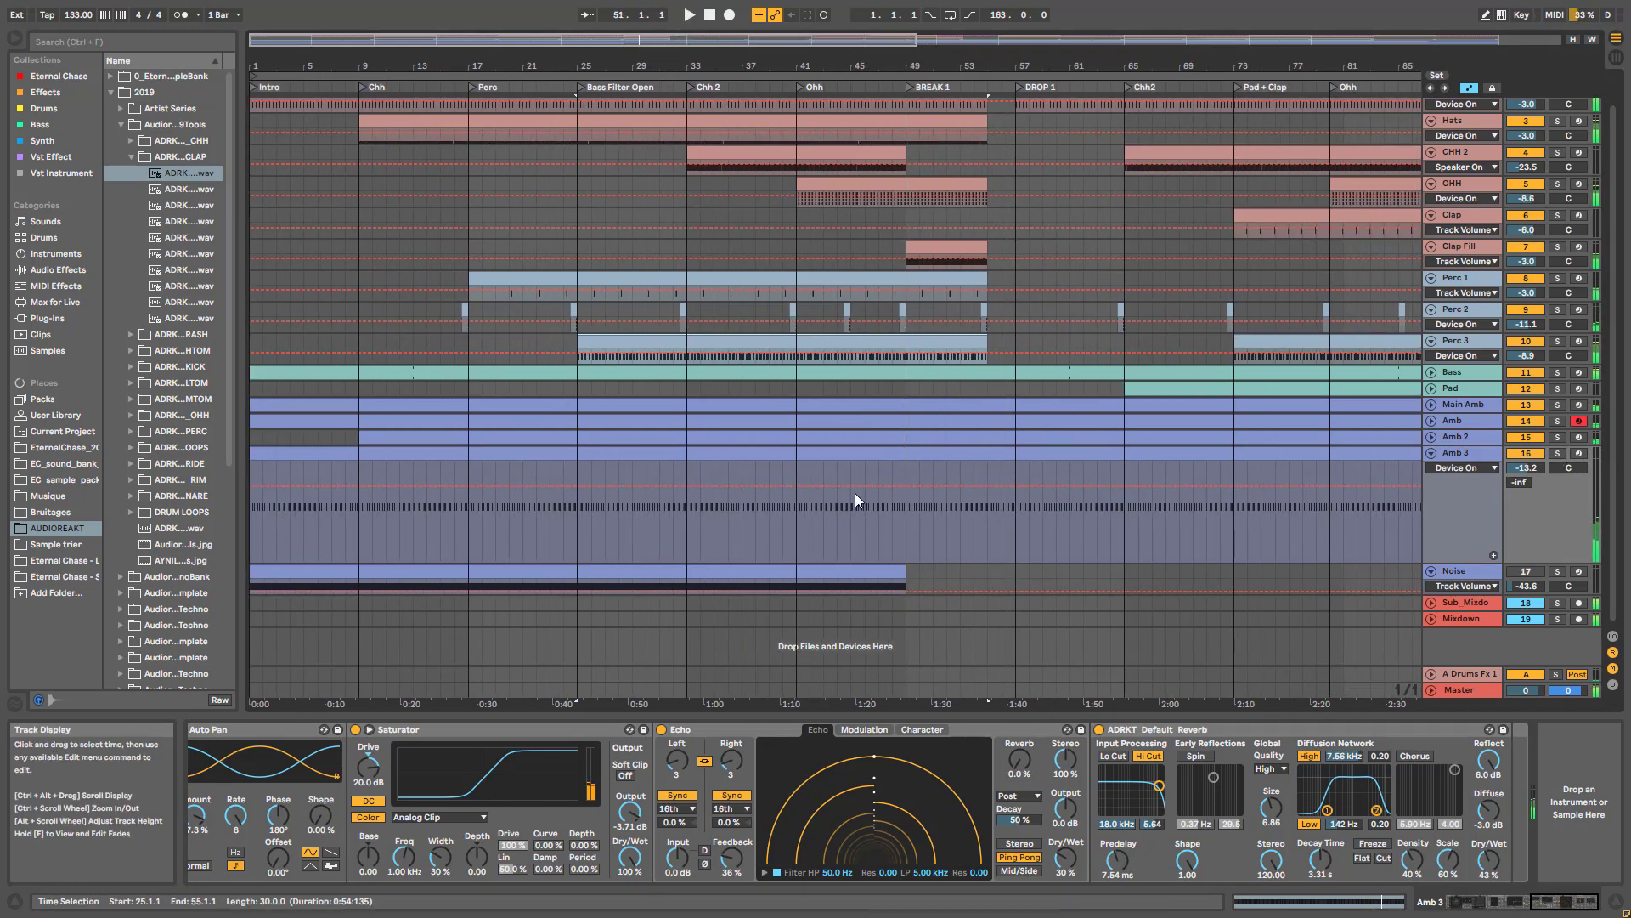
click(405, 517)
key(space)
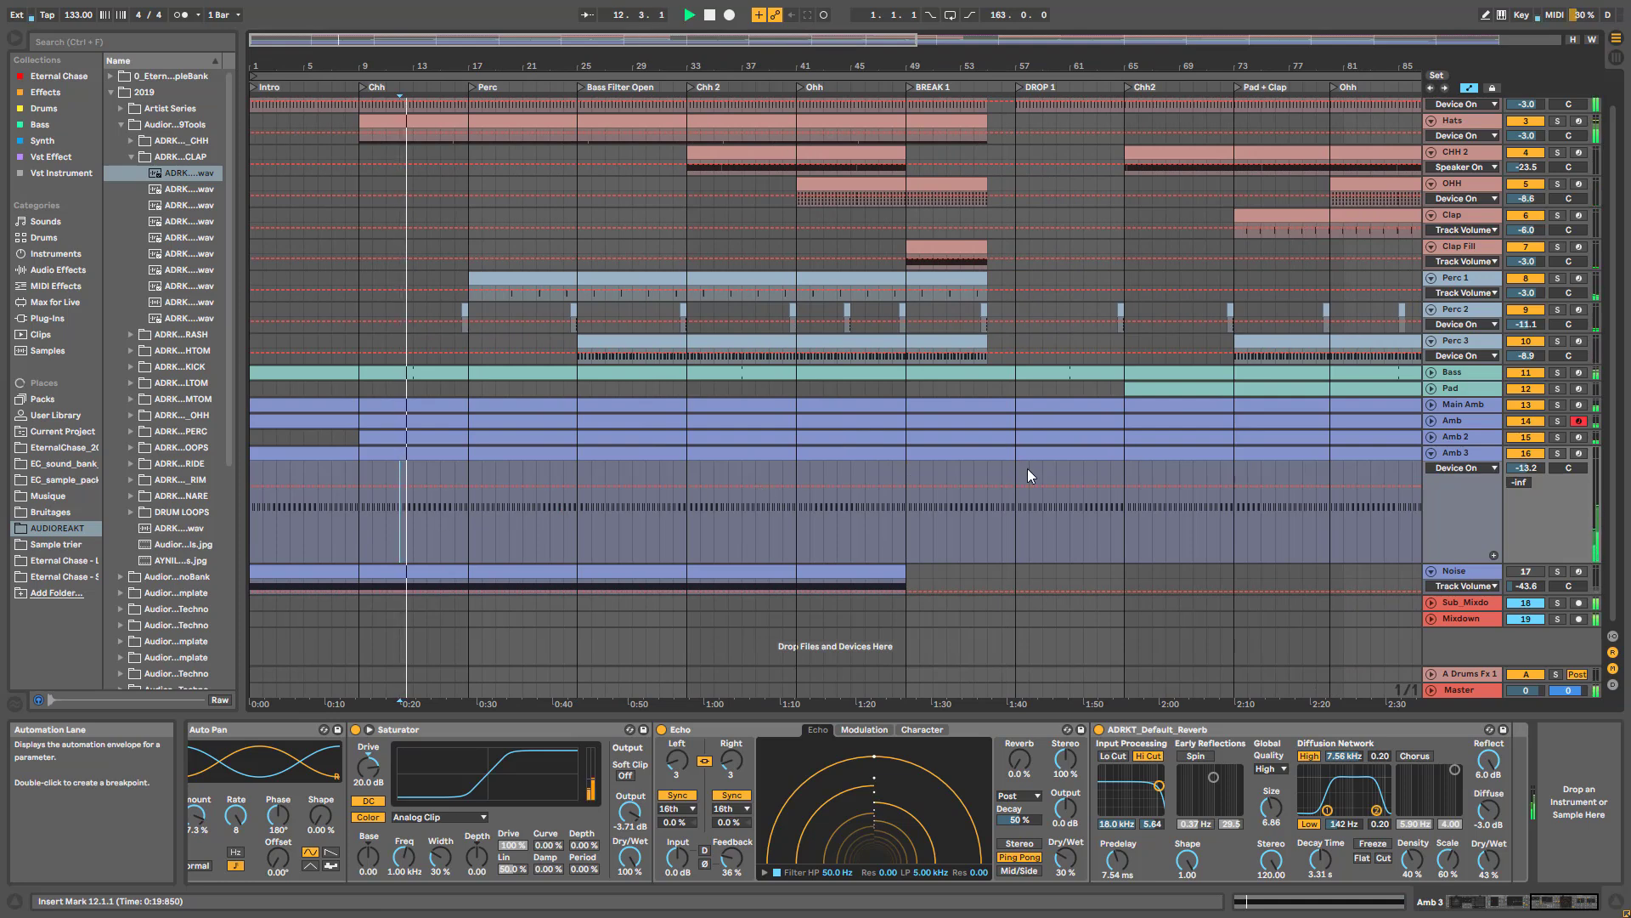
click(1558, 453)
click(1558, 453)
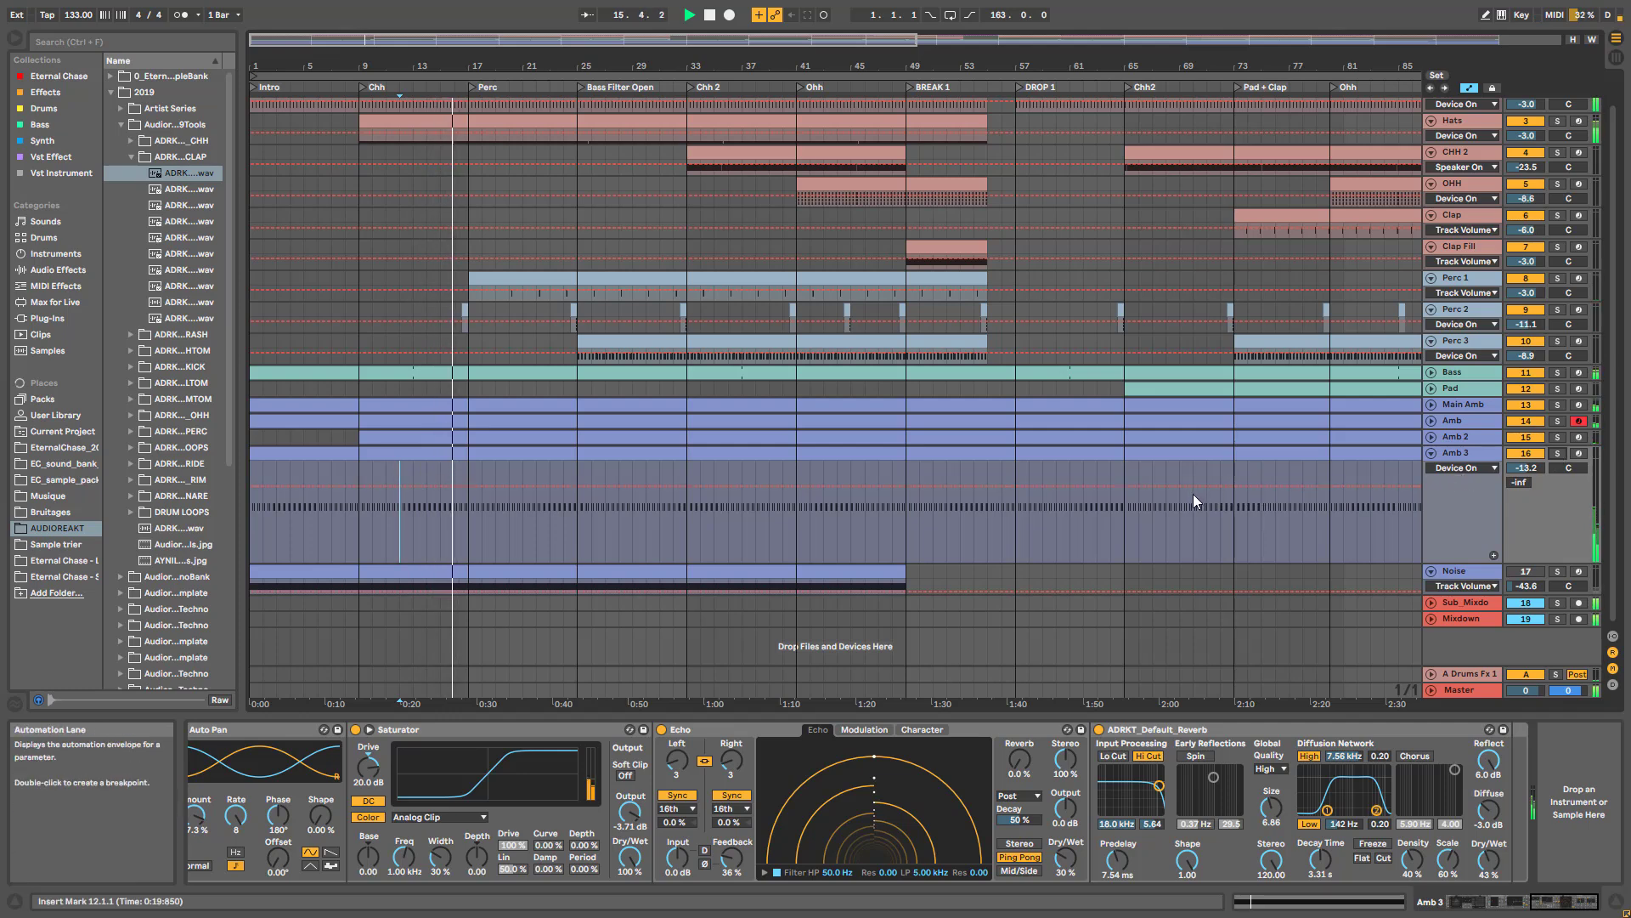
key(space)
- Fold the Amb 3 track and audition it from bar 12, first soloed and again within the full mix
click(1451, 454)
click(1432, 454)
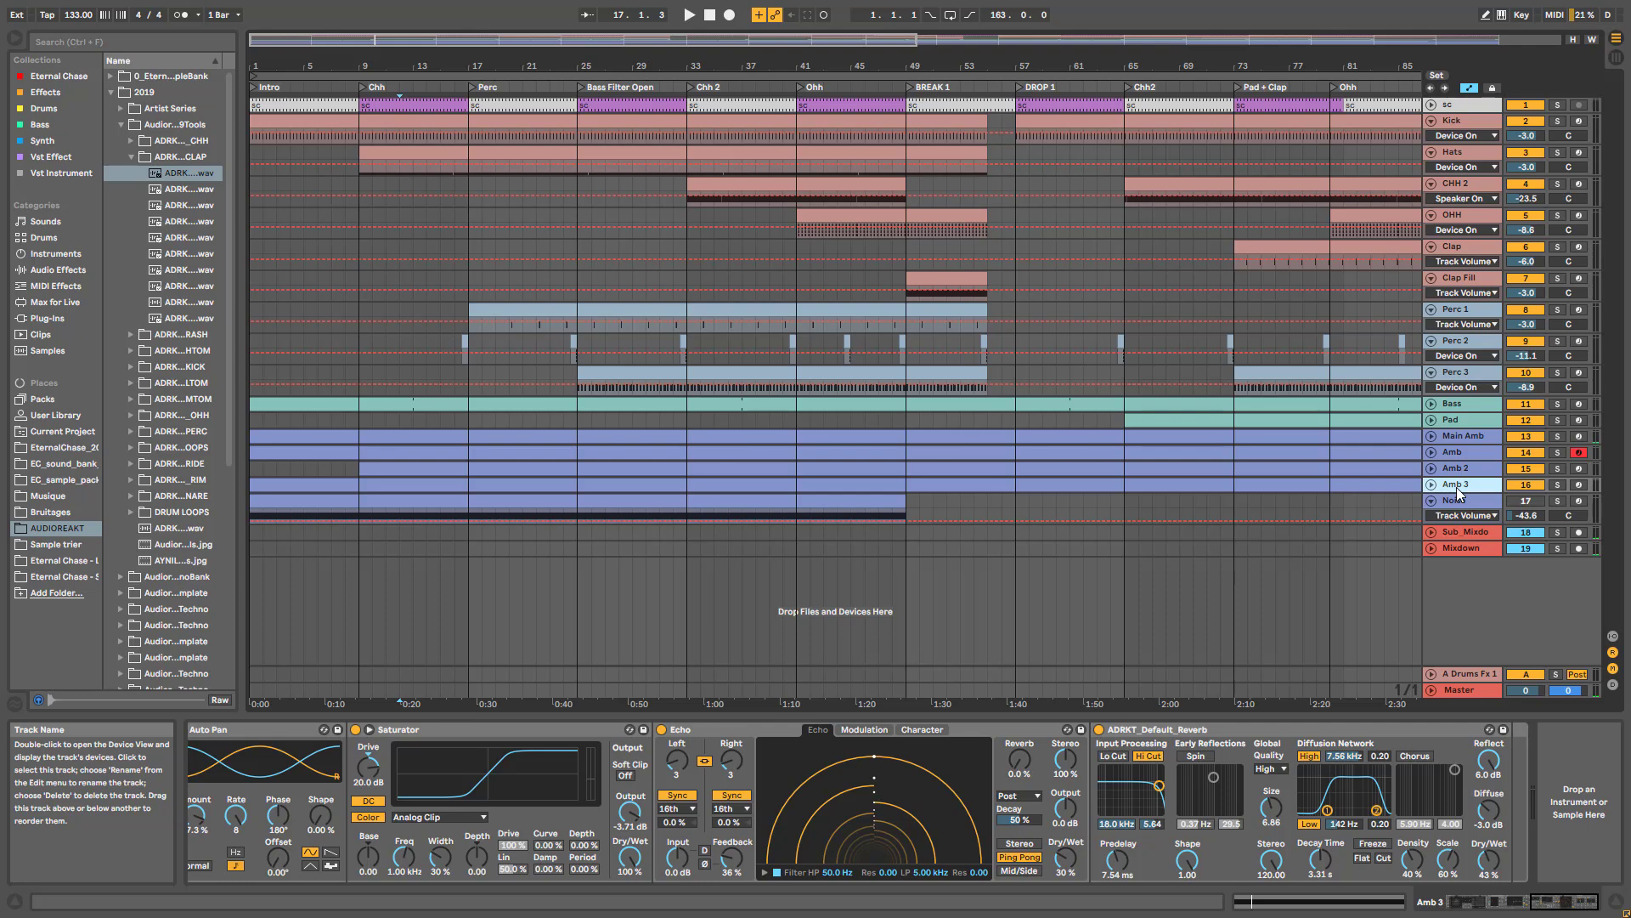
click(1557, 485)
key(space)
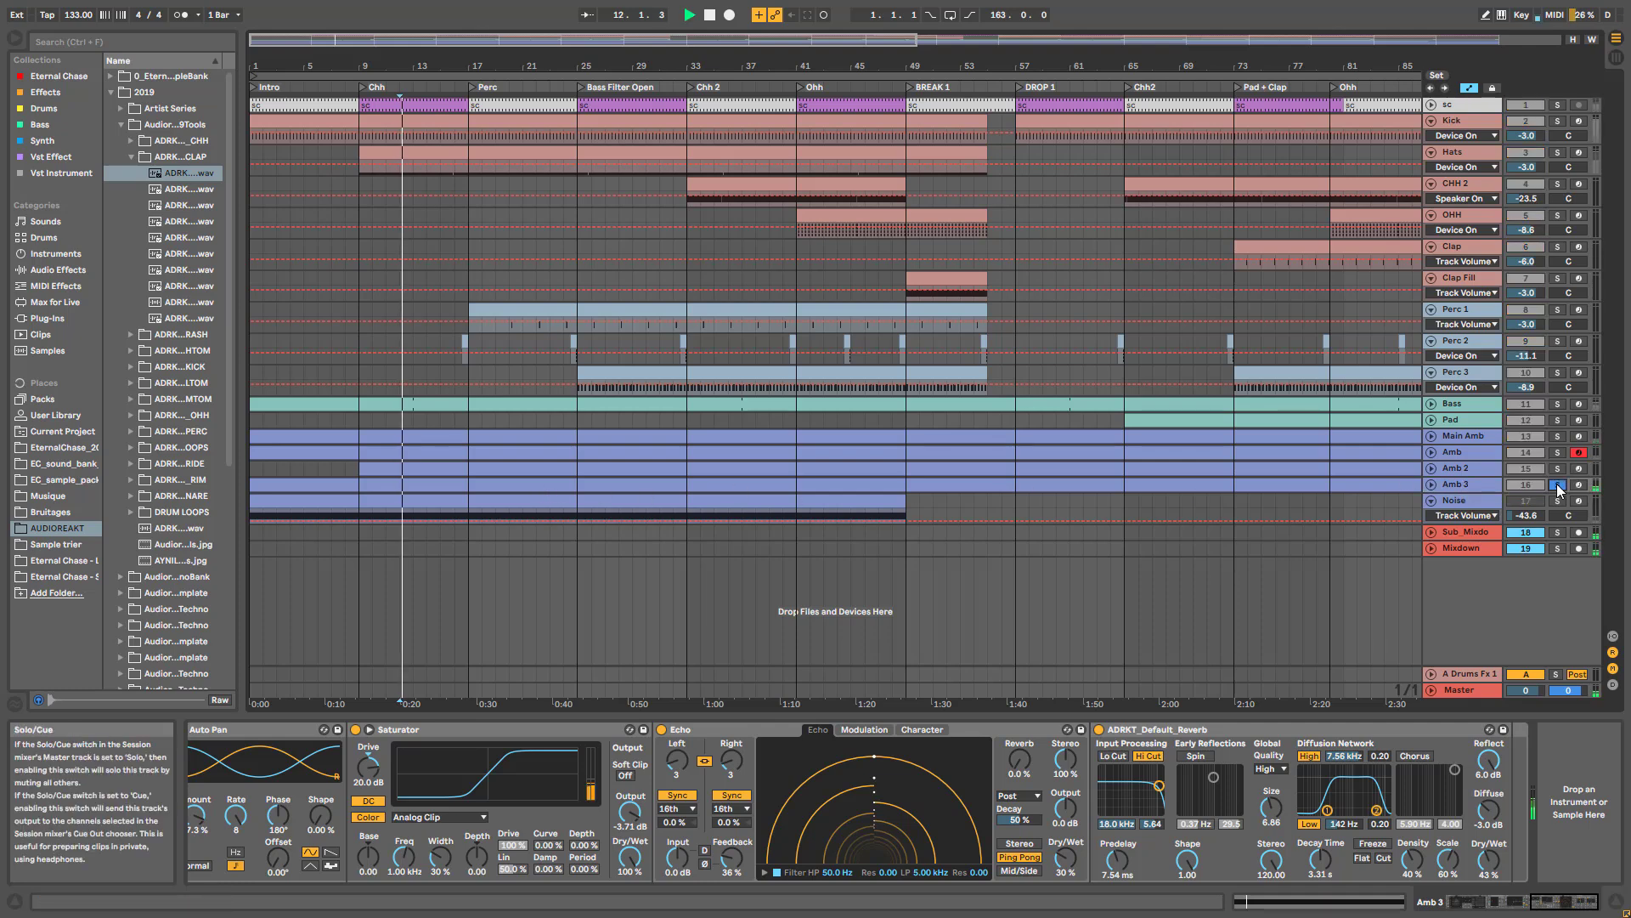
click(1557, 482)
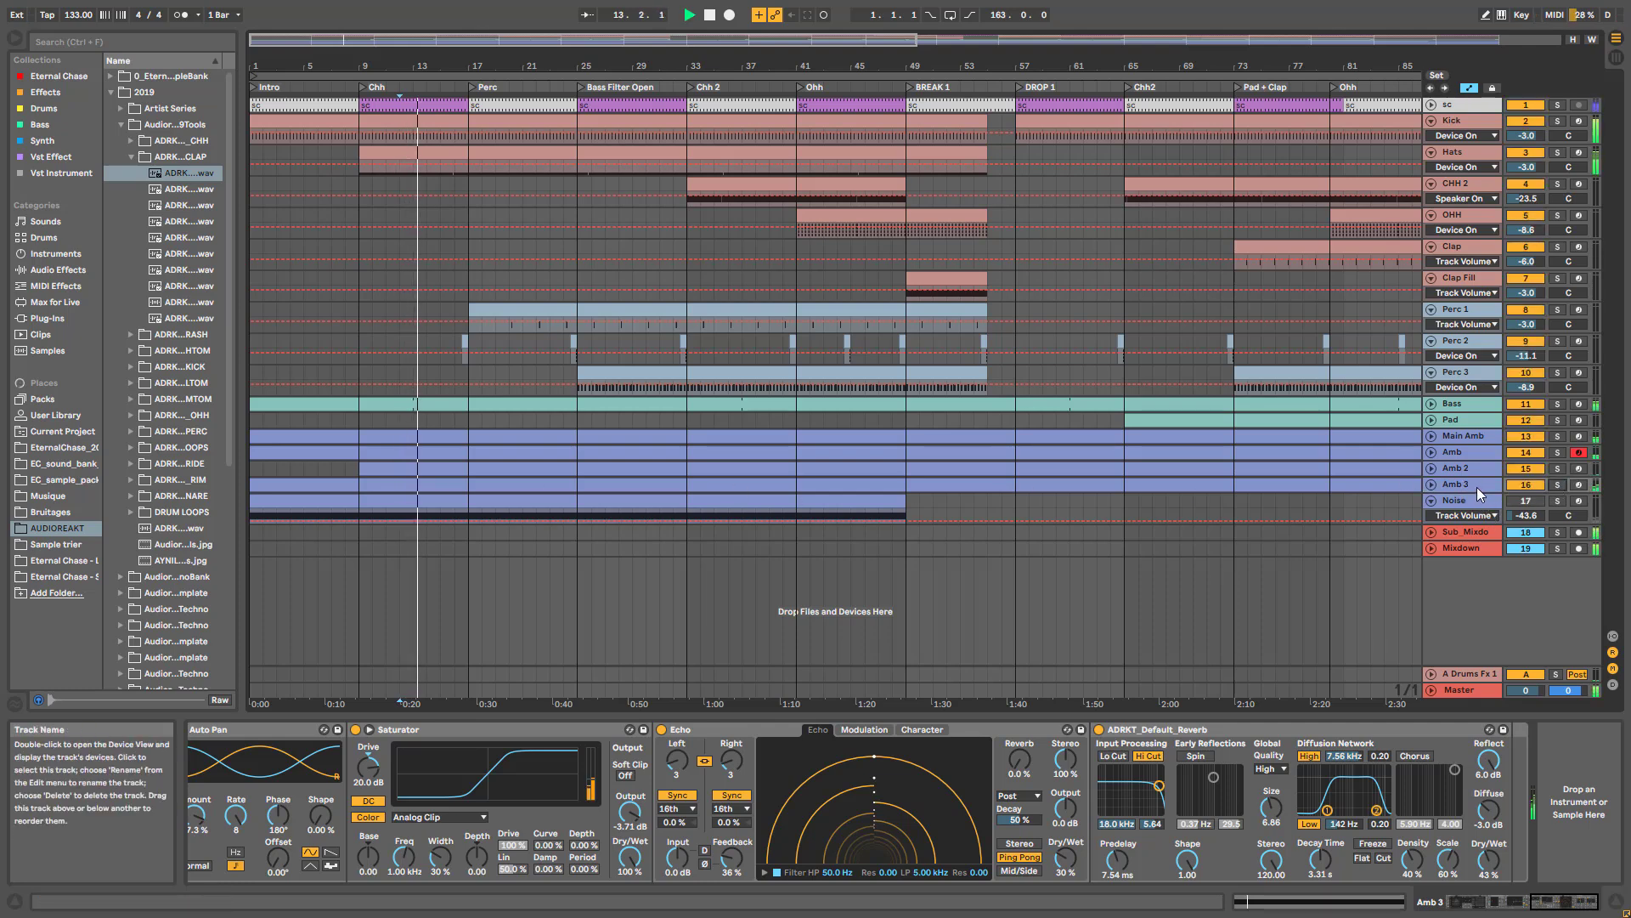
- Inspect the Noise track's device chain and its clips across the whole arrangement, soloing the track and releasing the solo
drag(673, 40, 673, 17)
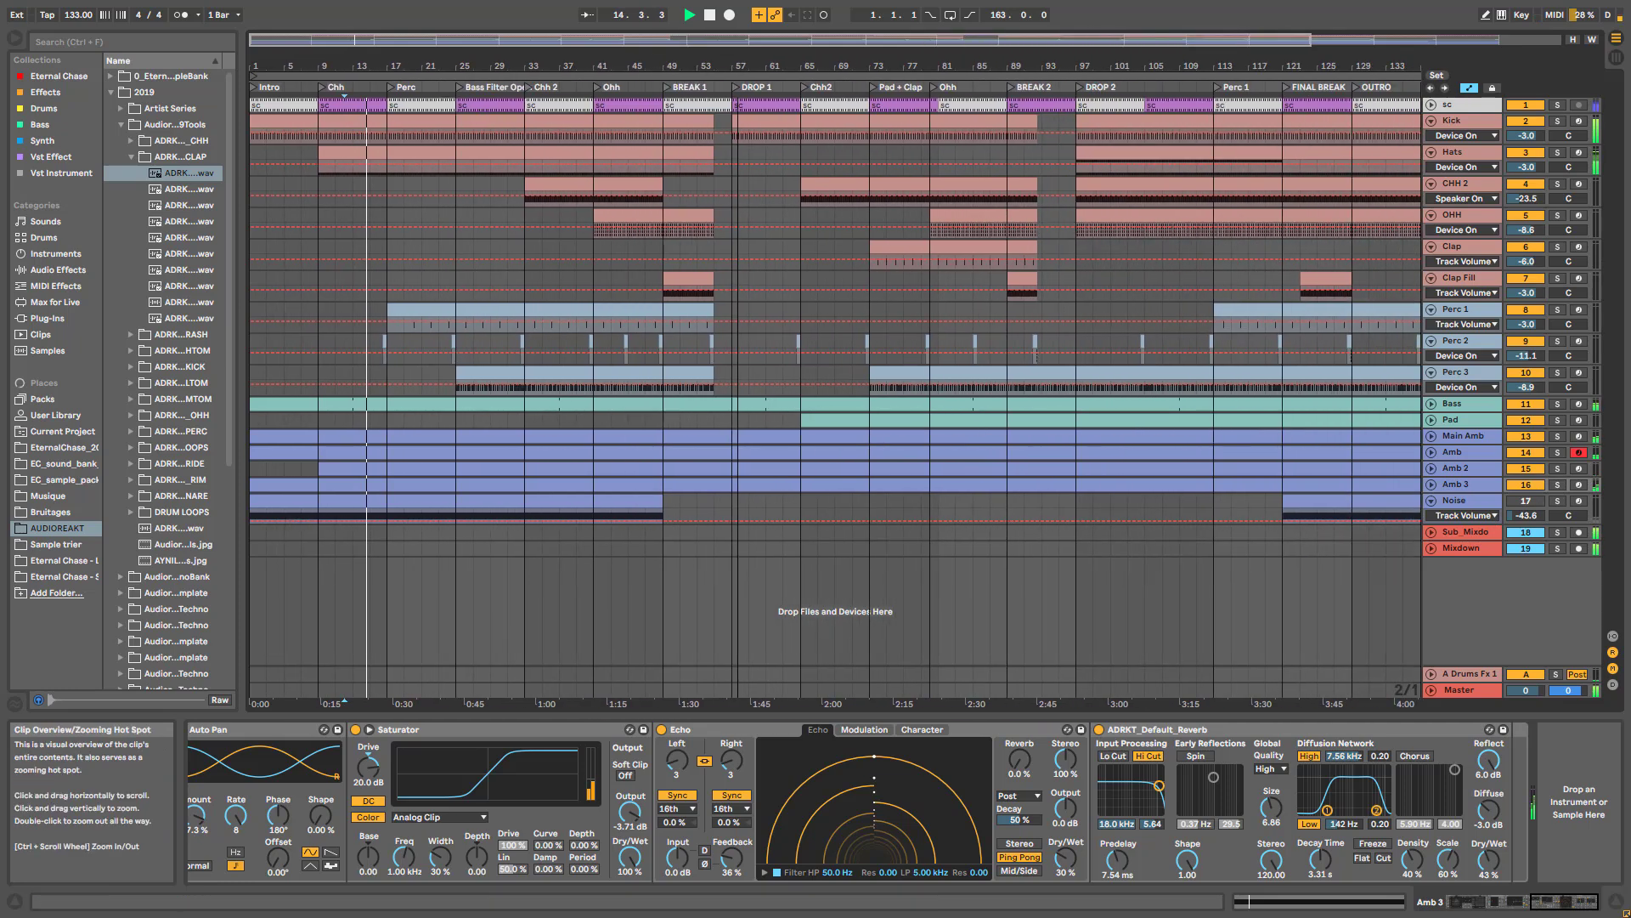
click(1452, 503)
click(1557, 501)
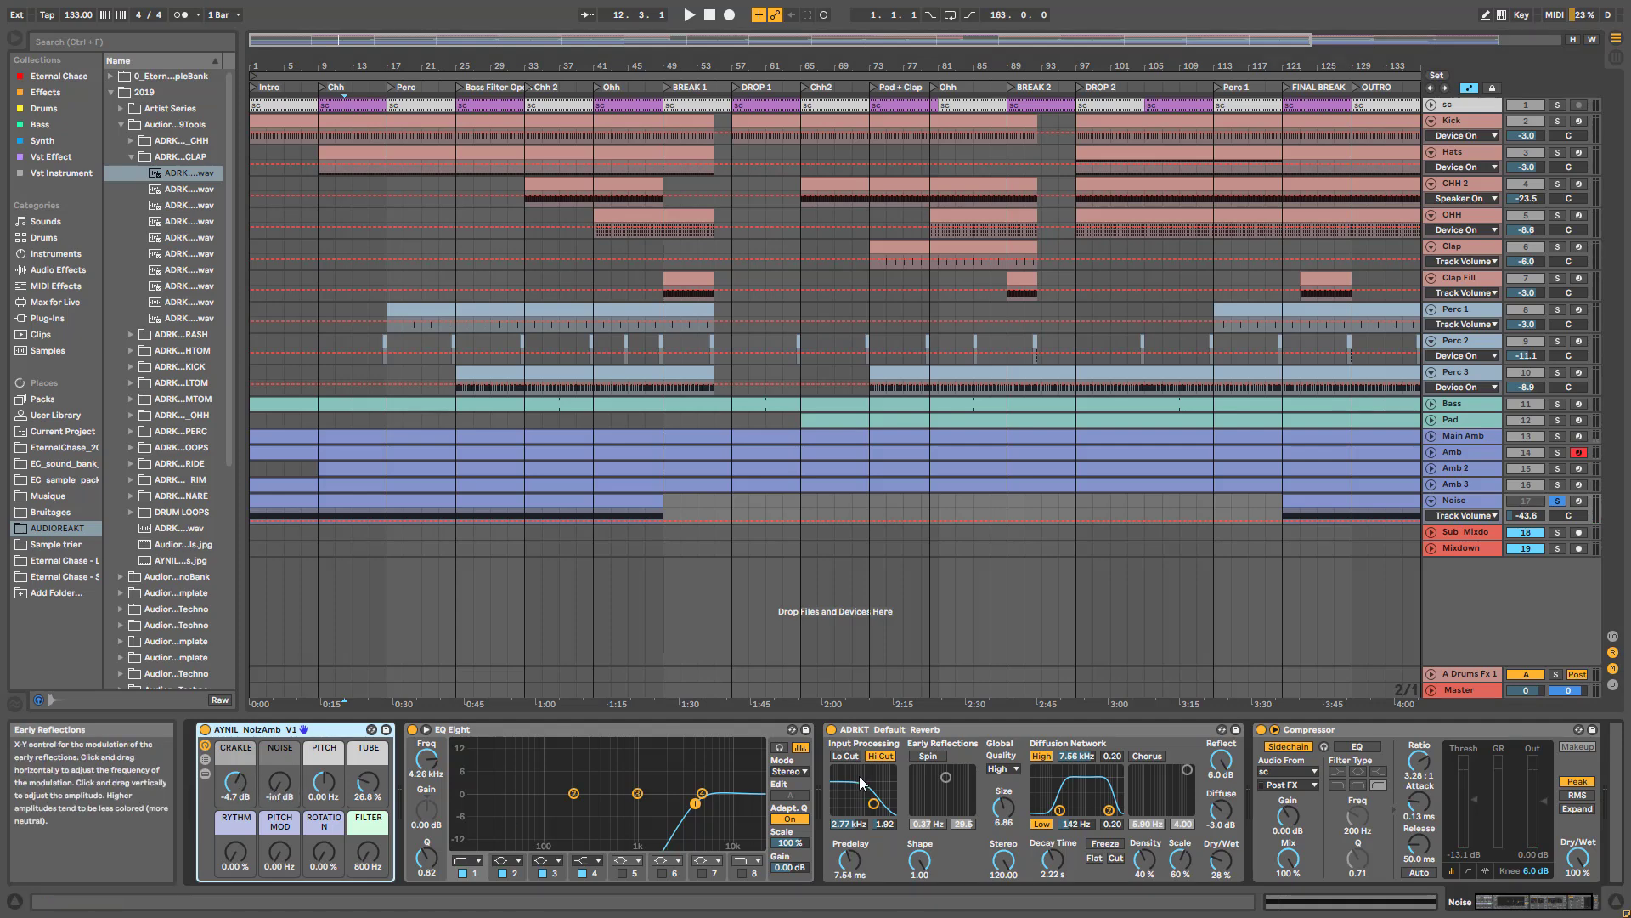
double_click(601, 38)
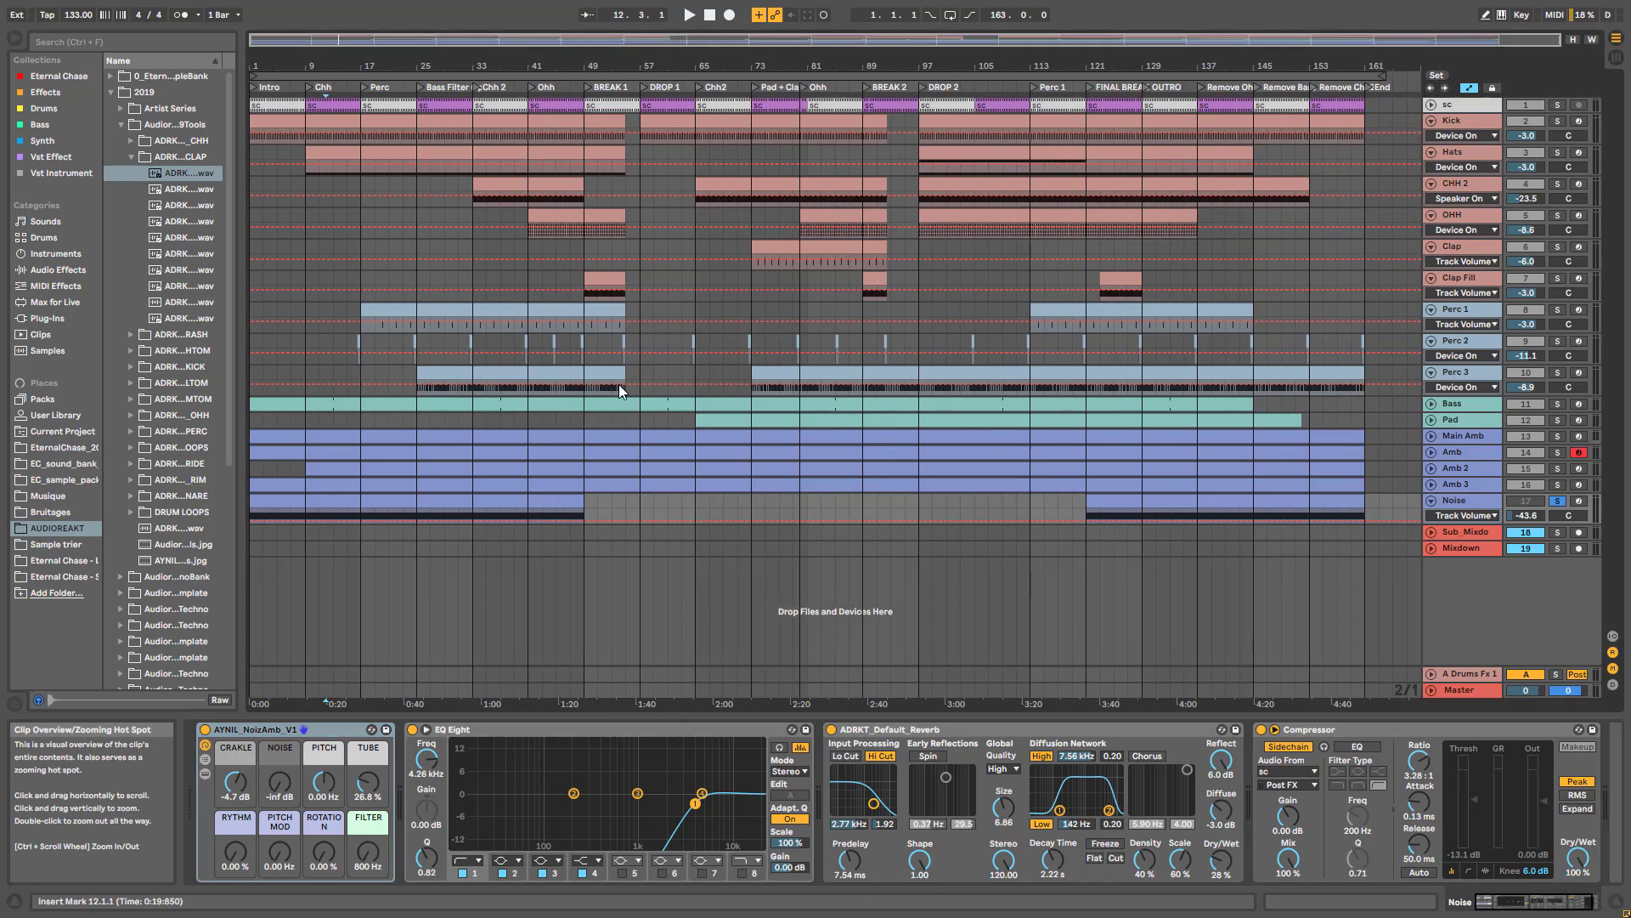
click(1560, 500)
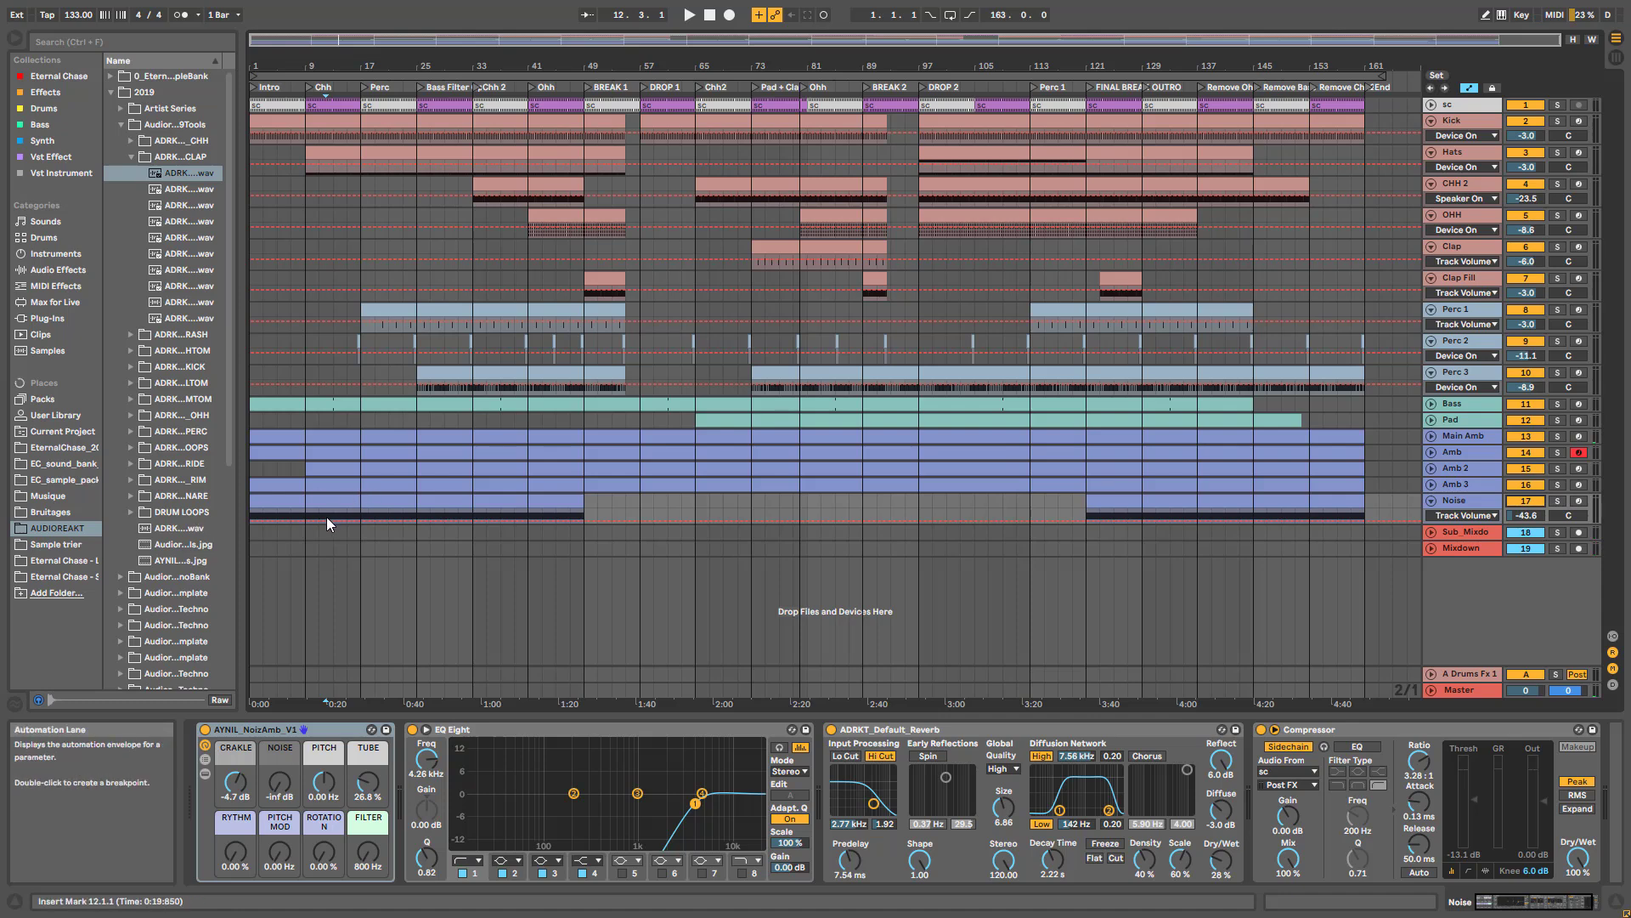
- Play the full mix from bar 12, toggling the Noise track's activation and solo to compare its contribution
key(space)
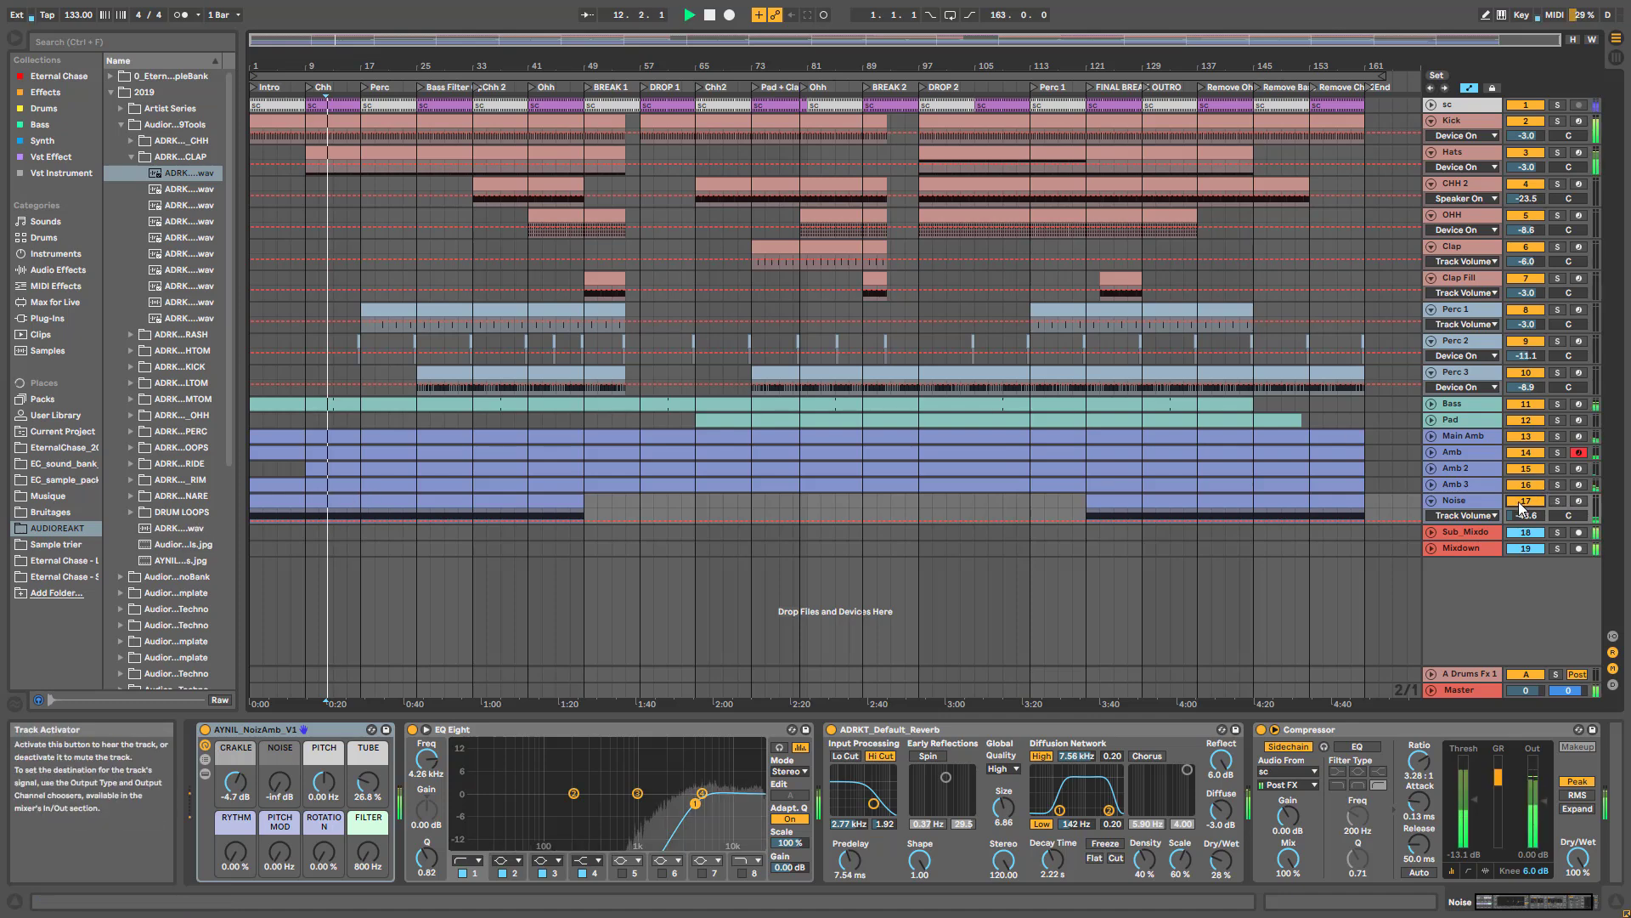
click(1521, 506)
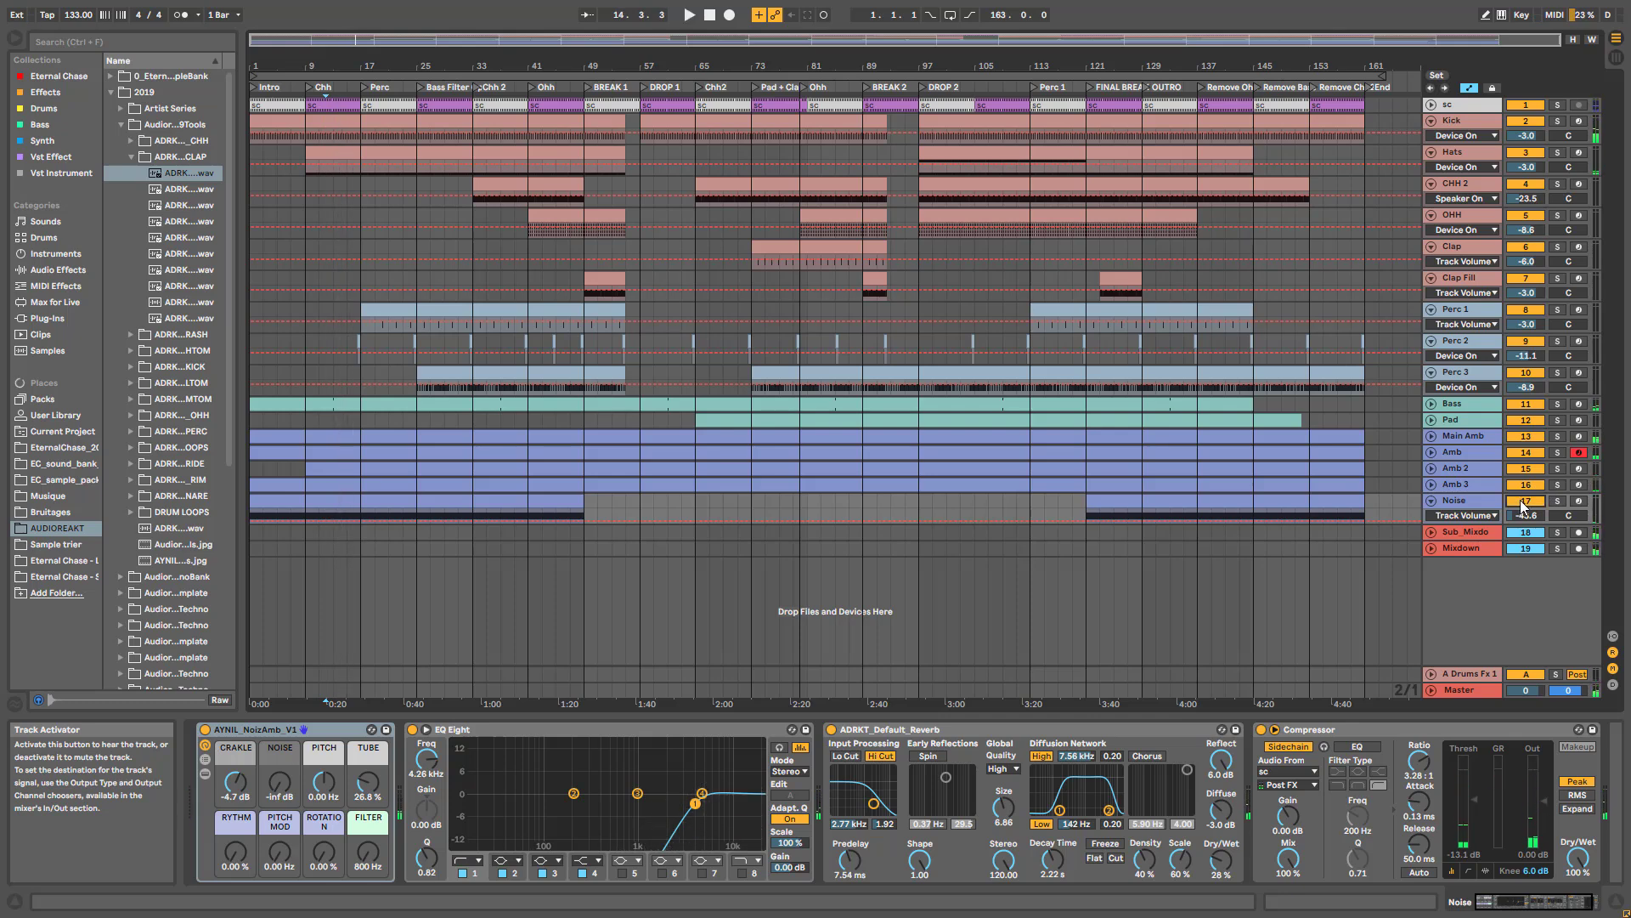
click(1470, 496)
key(space)
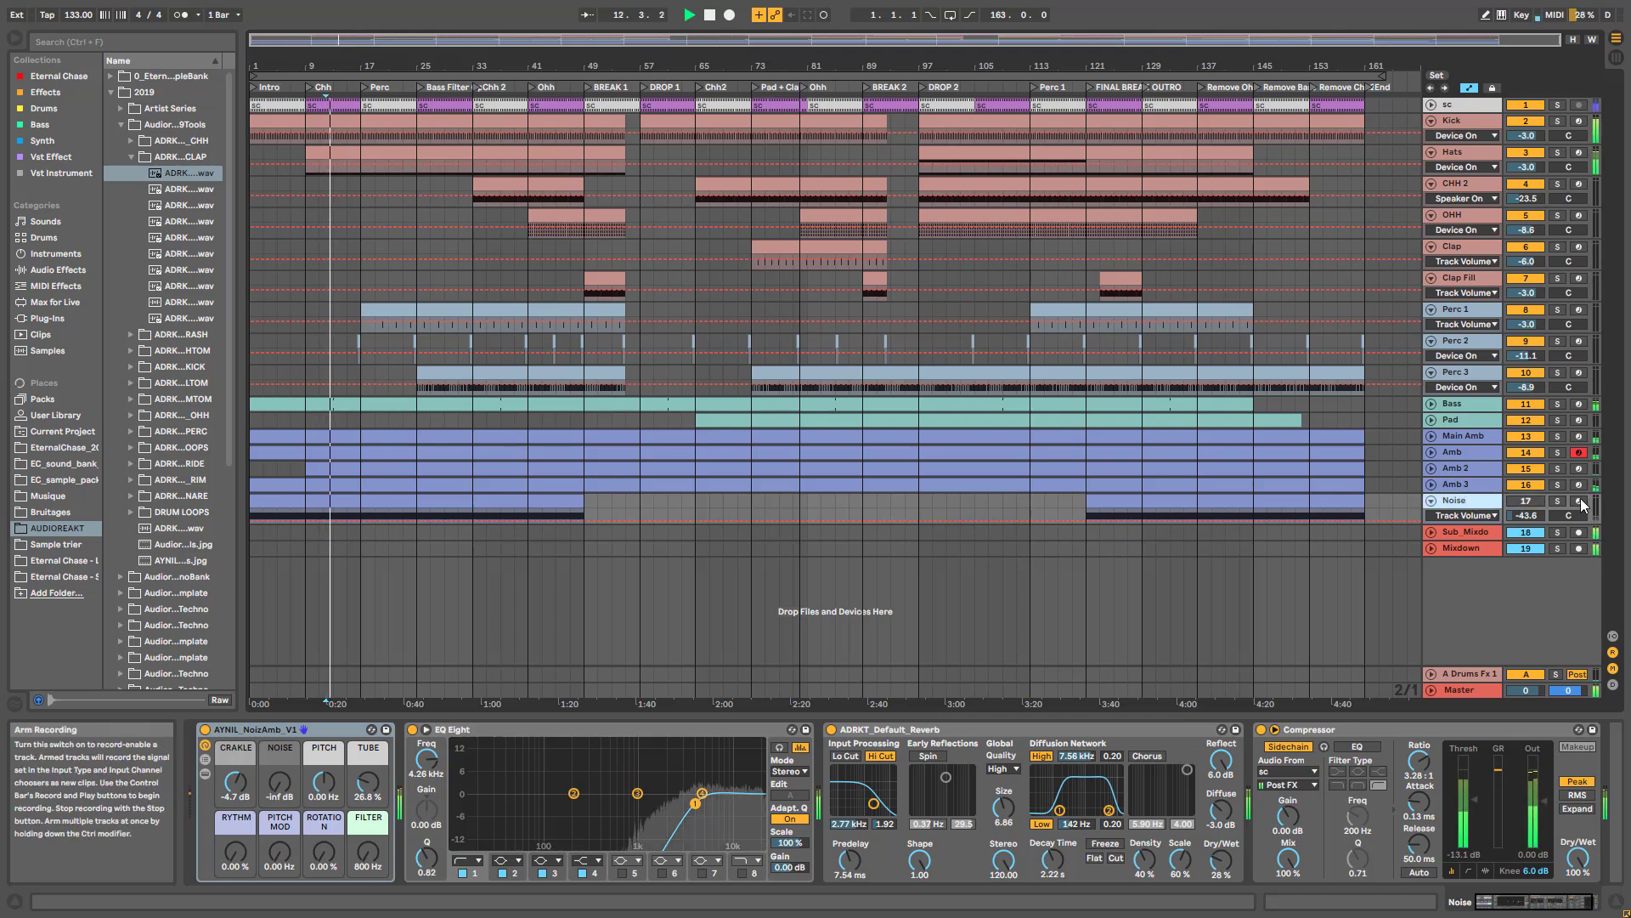
click(1557, 498)
click(1556, 500)
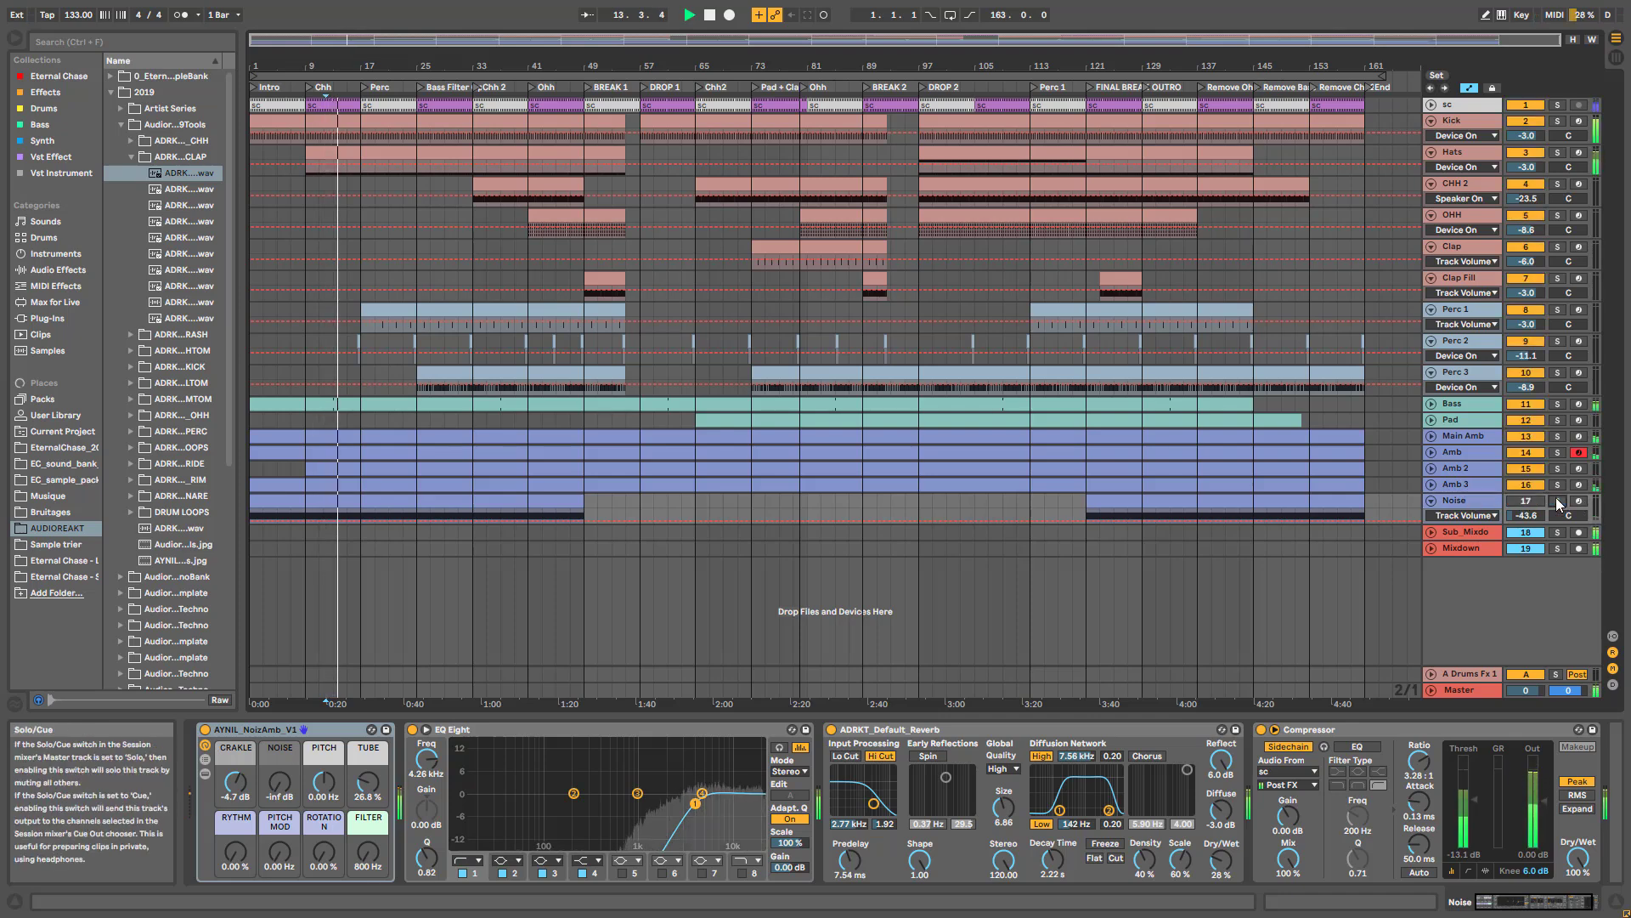
- Fold all tracks, stop playback, and inspect the devices on Sub_Mixdown, Mixdown and the A Drums Fx 1 return
alt+click(1429, 120)
key(space)
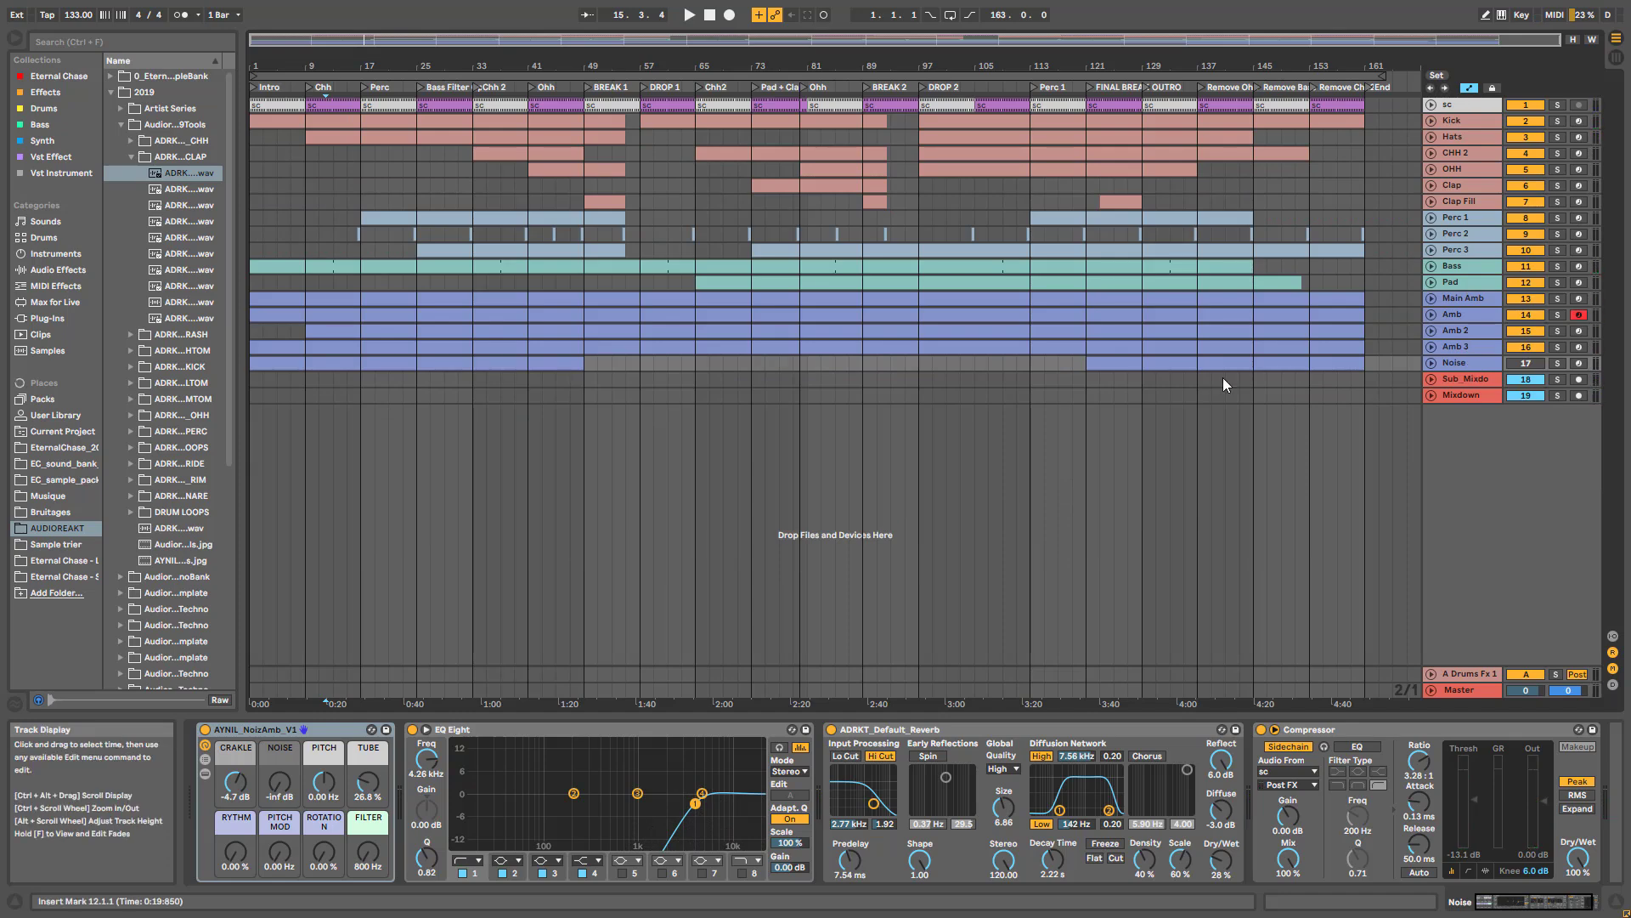
click(1461, 379)
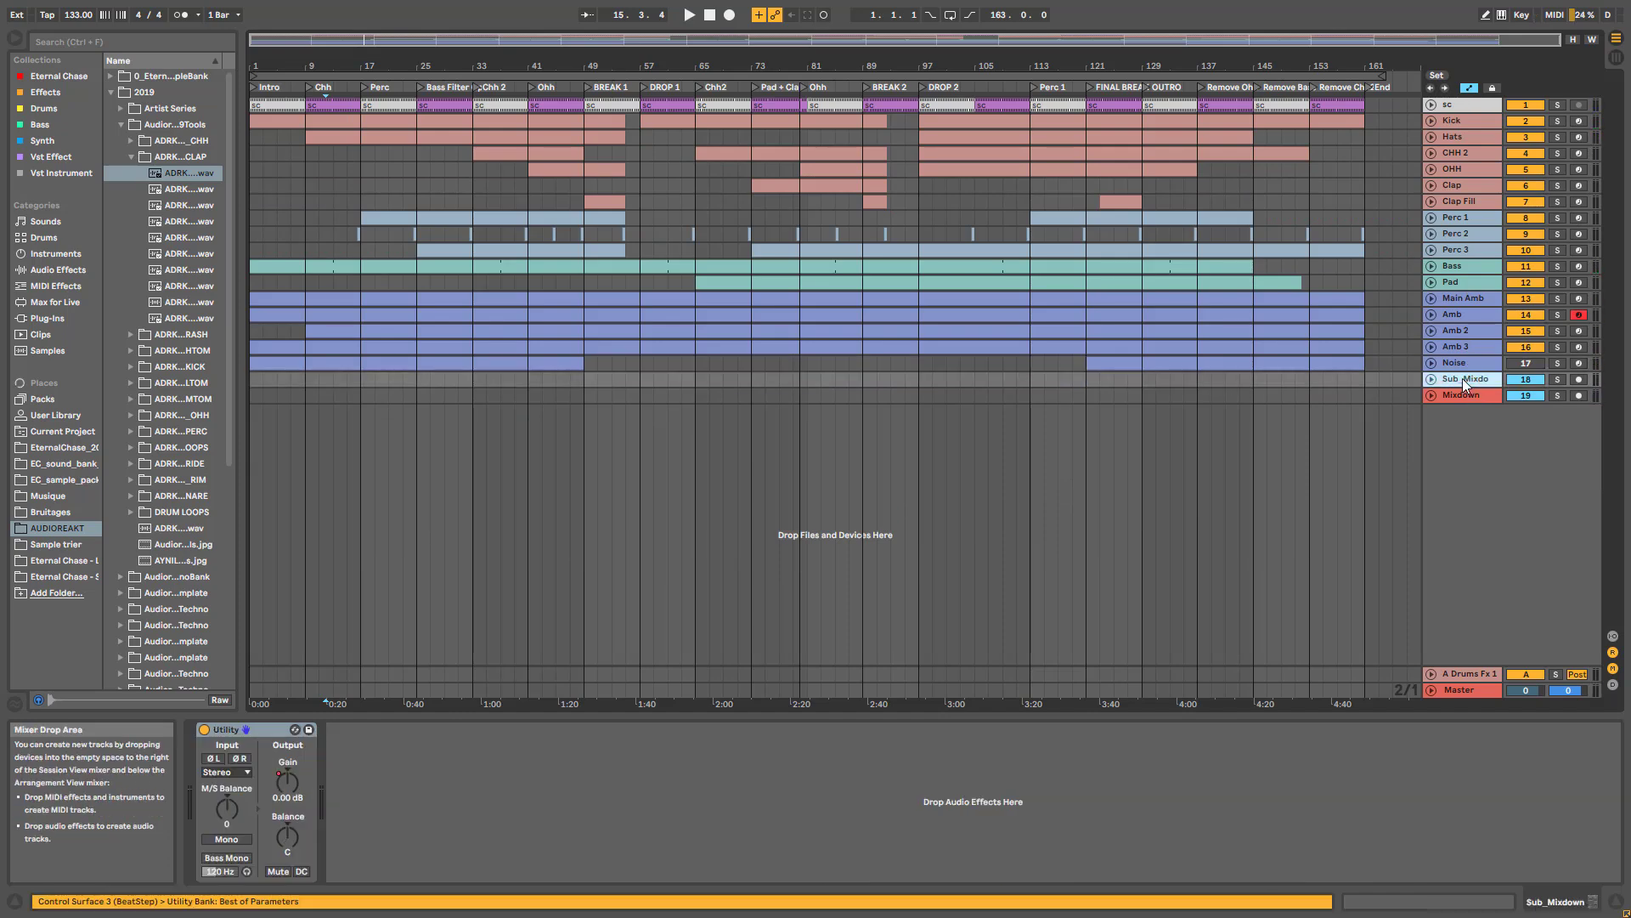
click(1457, 395)
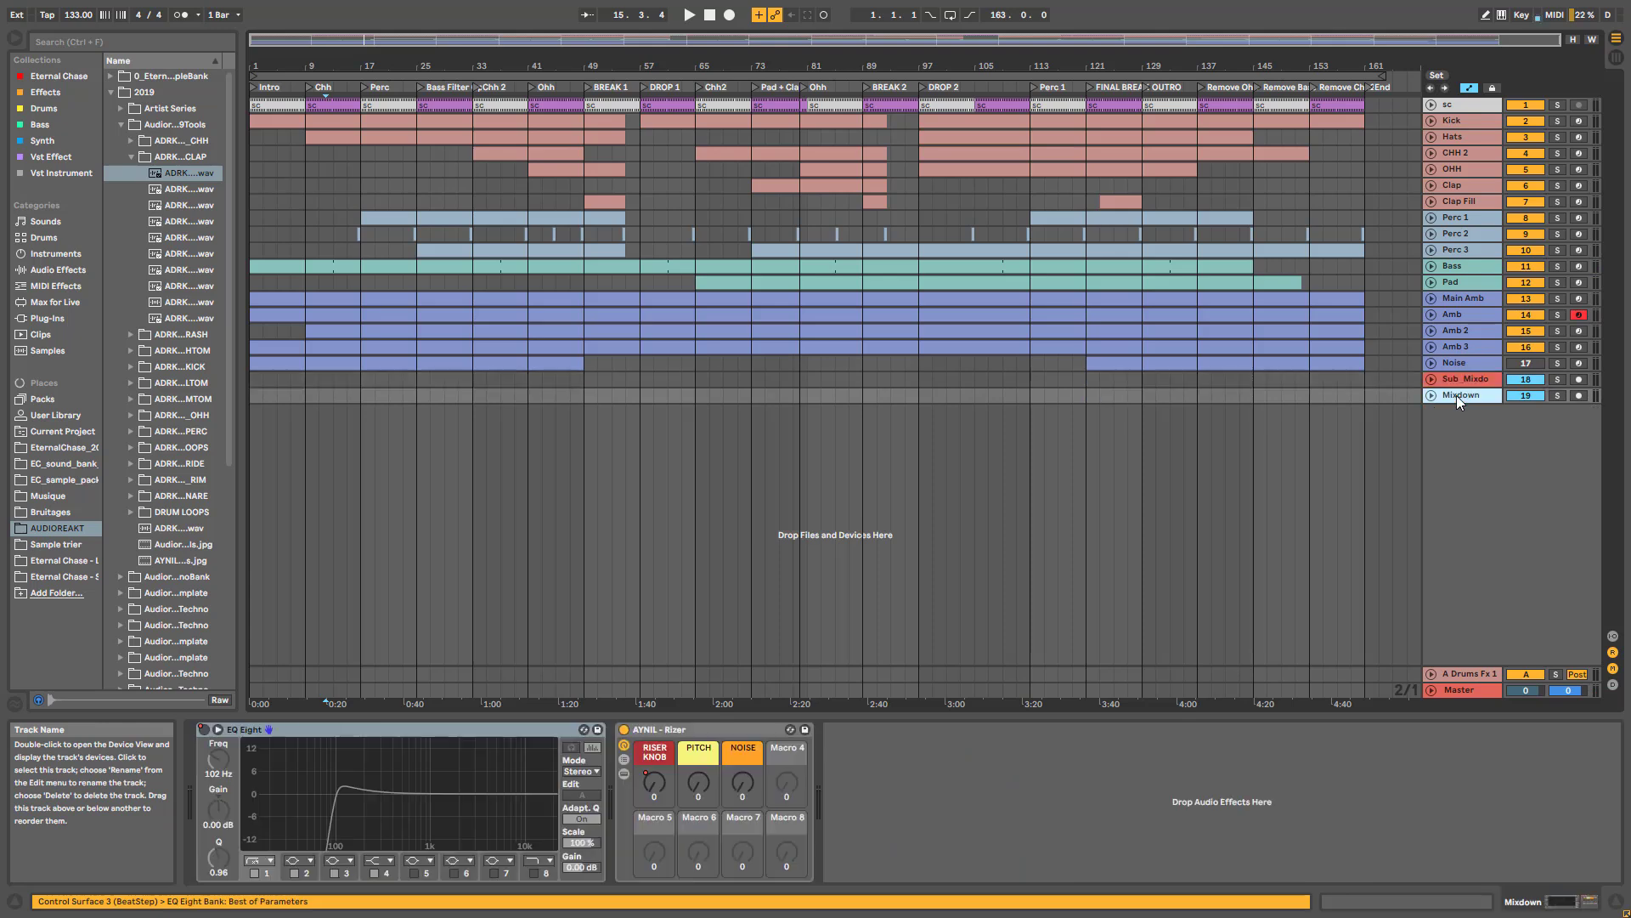
click(1452, 673)
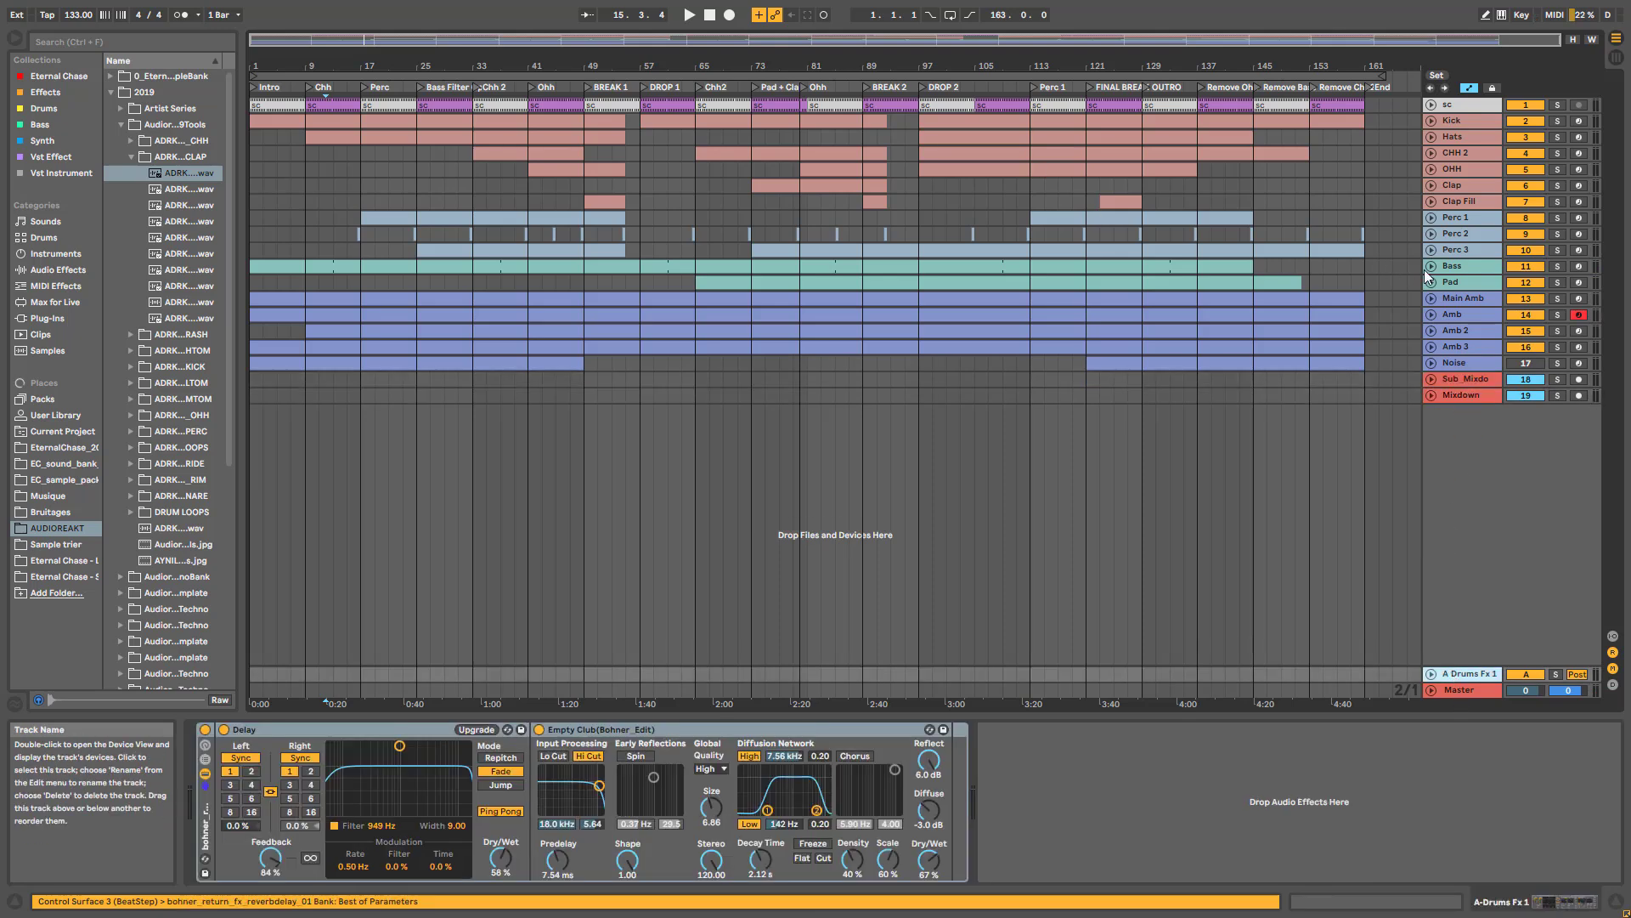
- Check Clap Fill's track volume lane, fold it again, and show the Mixdown track's EQ Eight and AYNIL - Rizer devices
click(1434, 203)
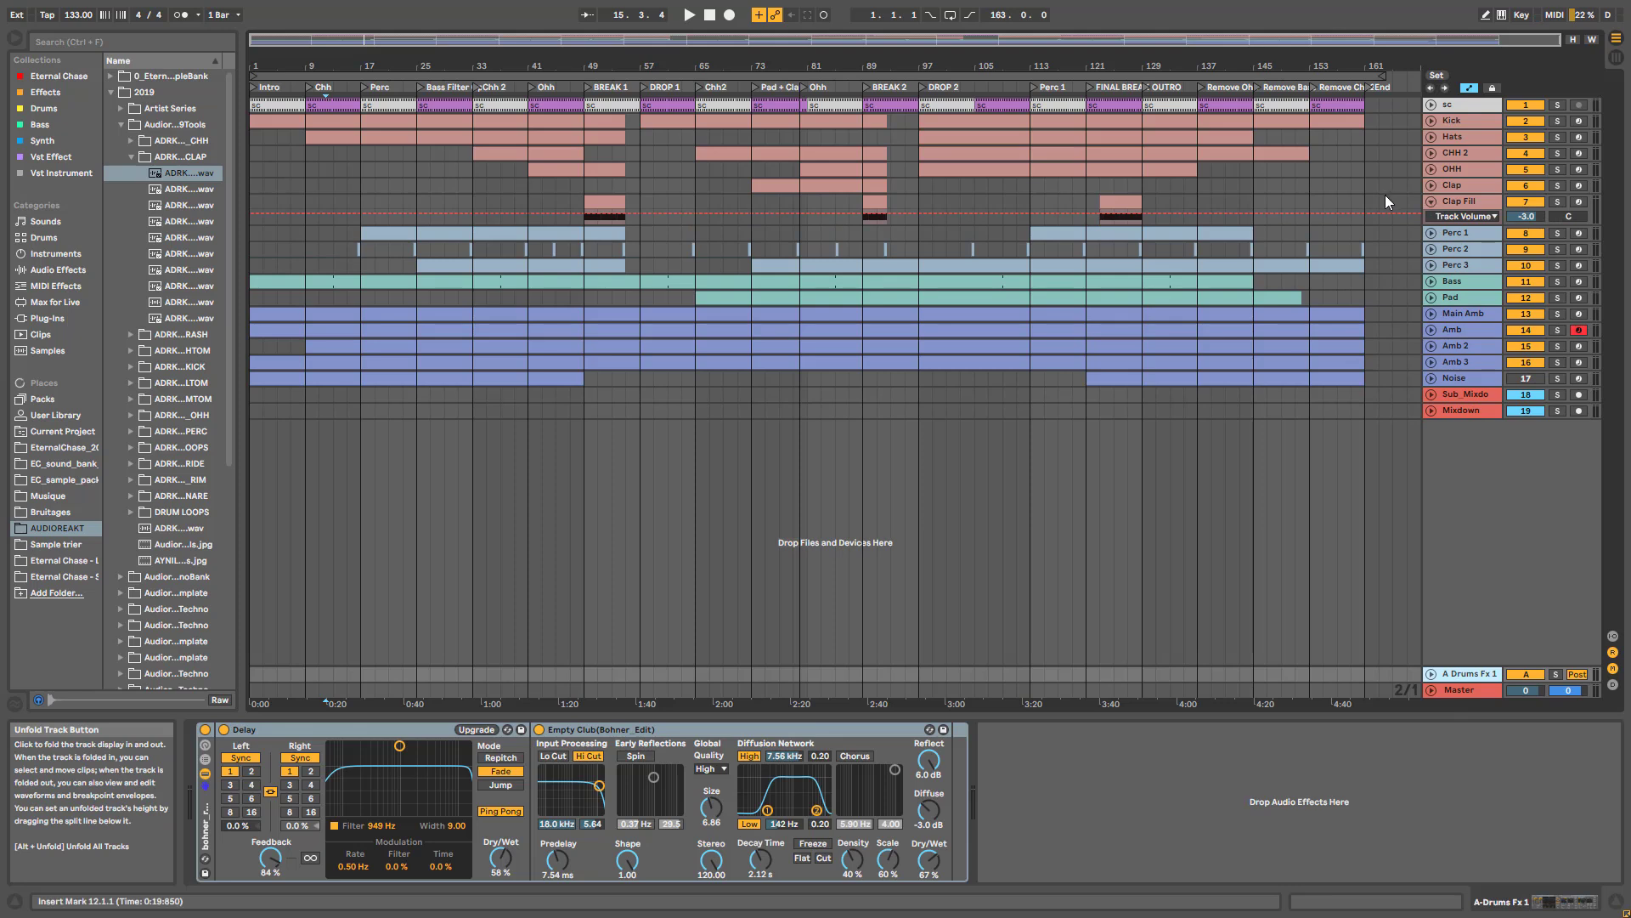
click(1433, 202)
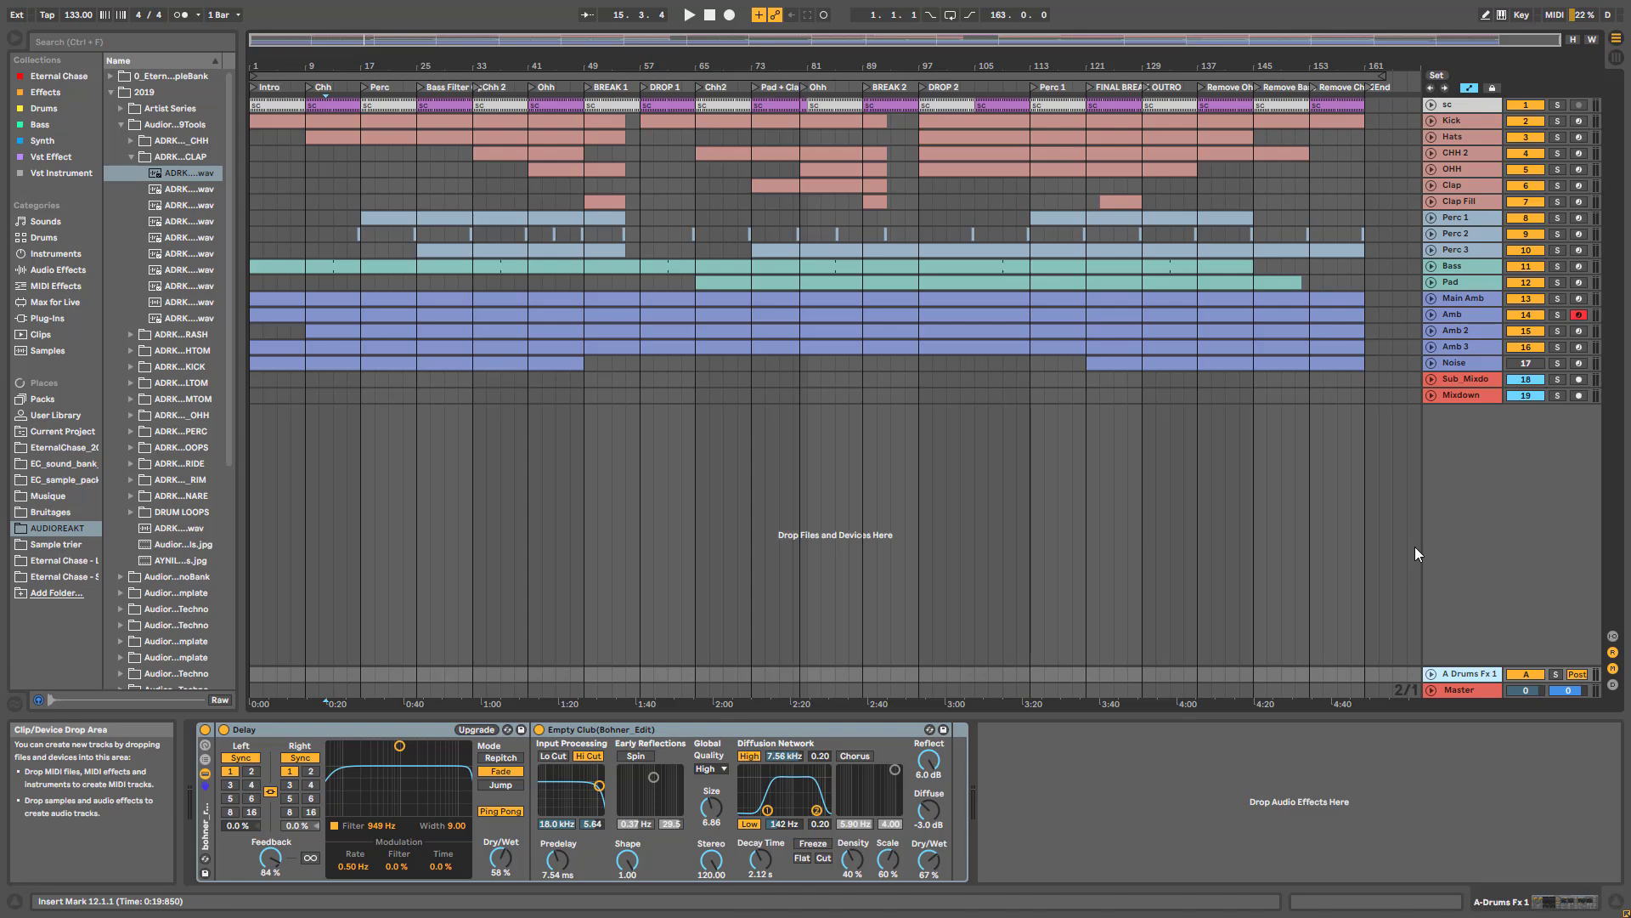
click(1460, 394)
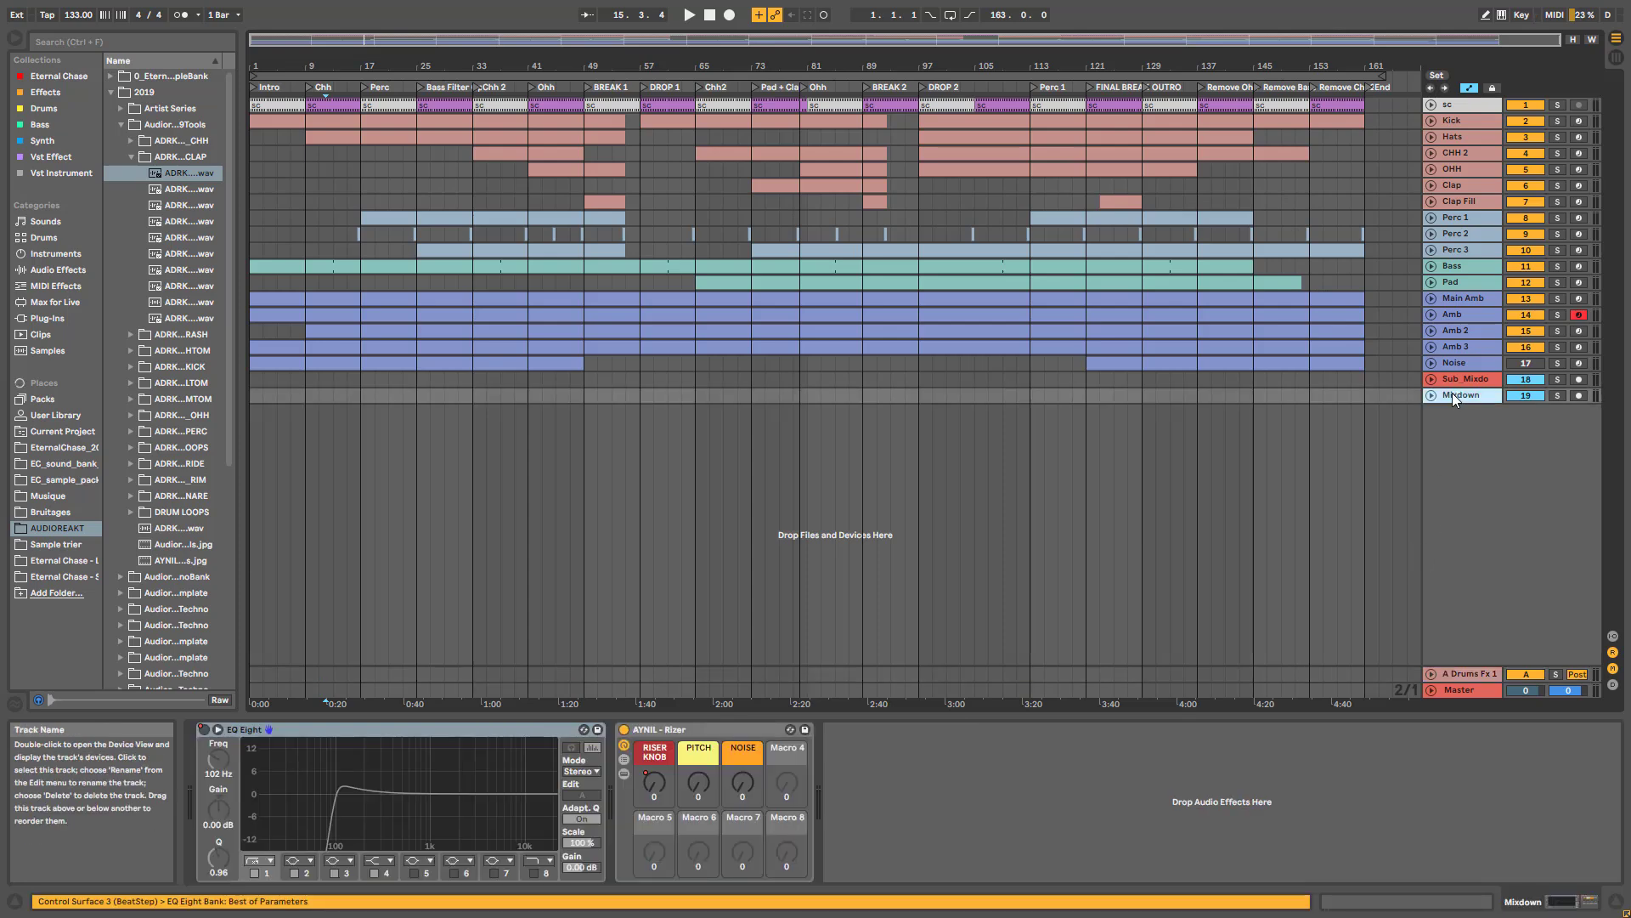